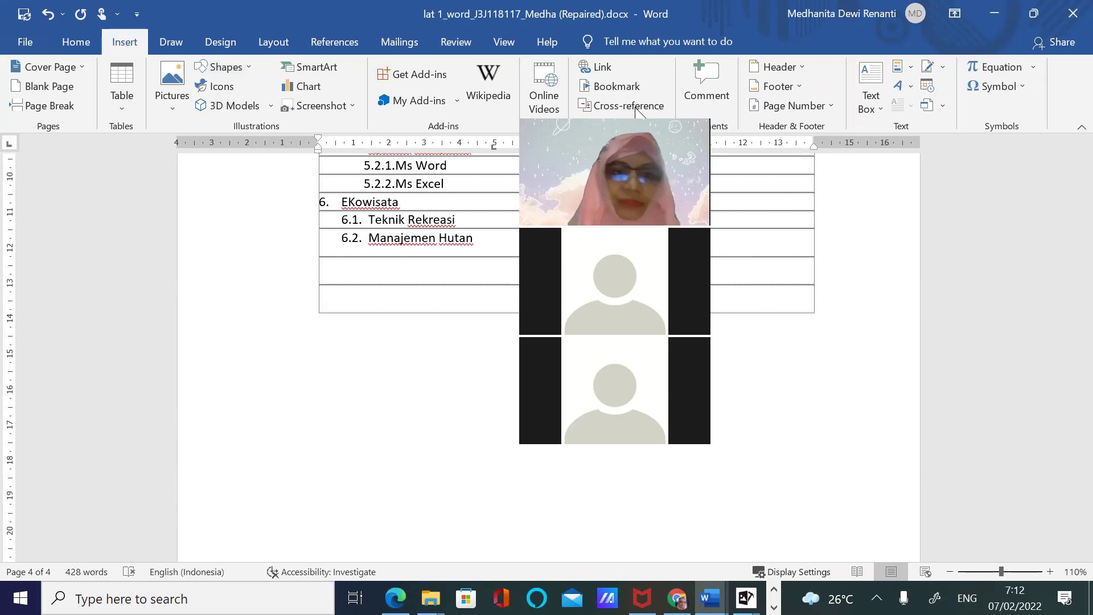
Insert a new drawing canvas below the numbered outline table on page 4
left_click(165, 113)
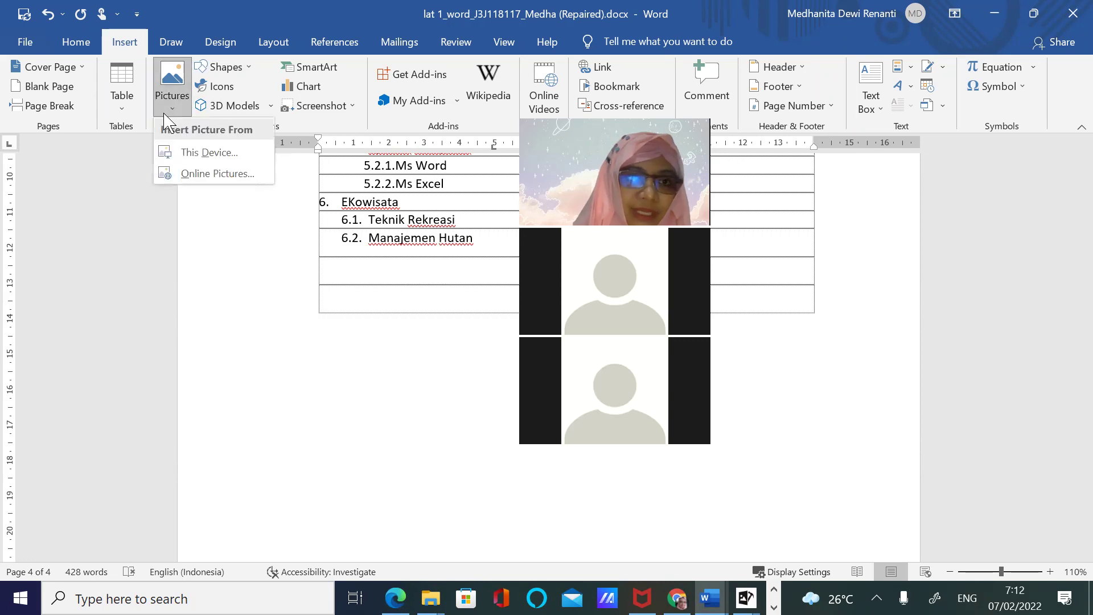
left_click(230, 69)
left_click(232, 70)
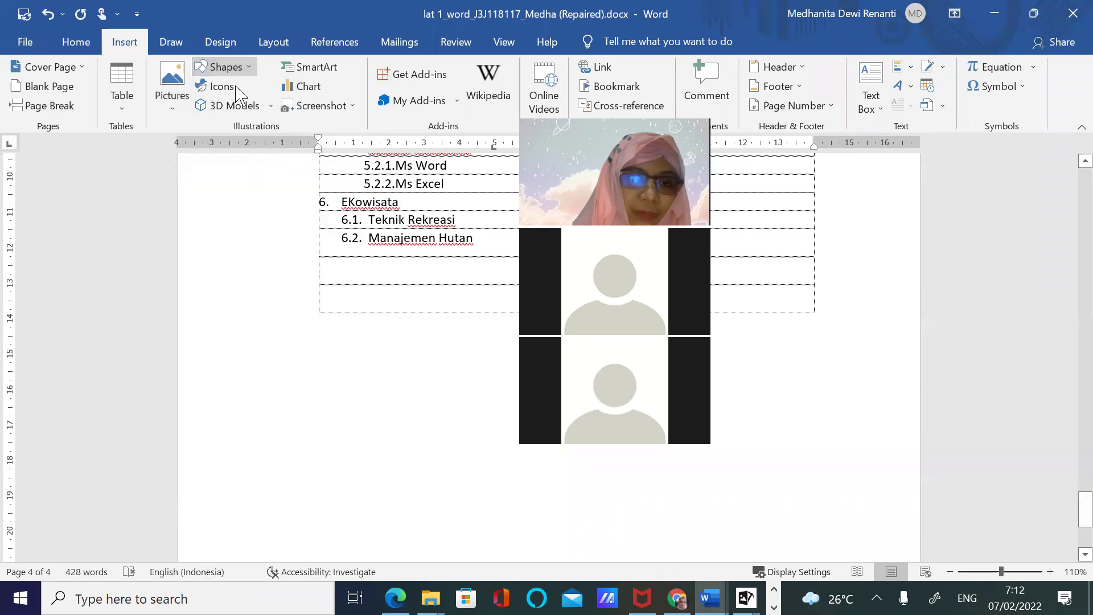
left_click(233, 71)
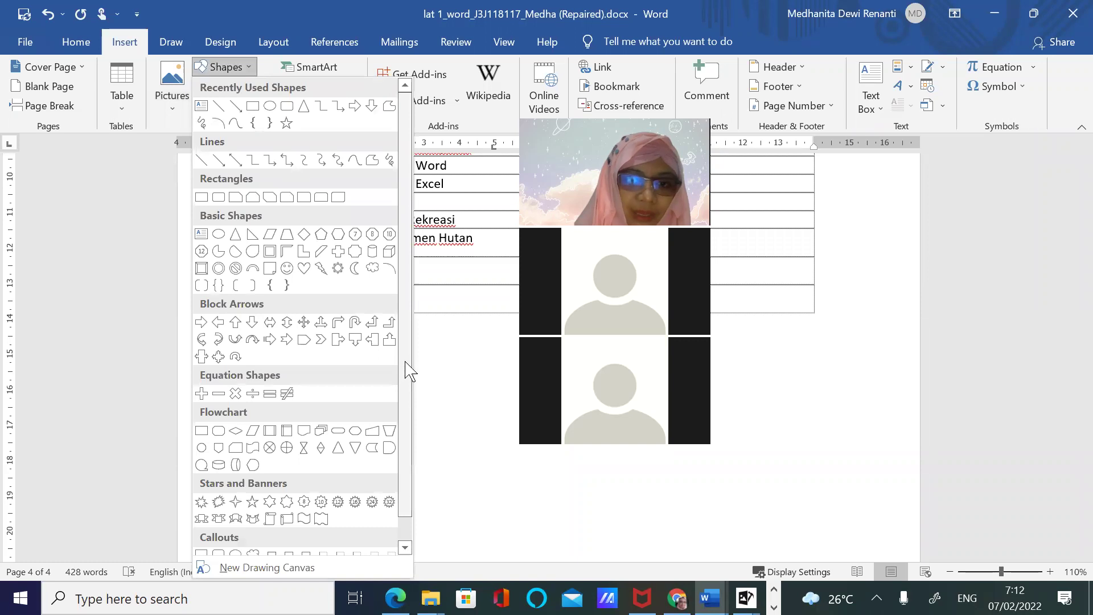
scroll(424, 467, "down", 1)
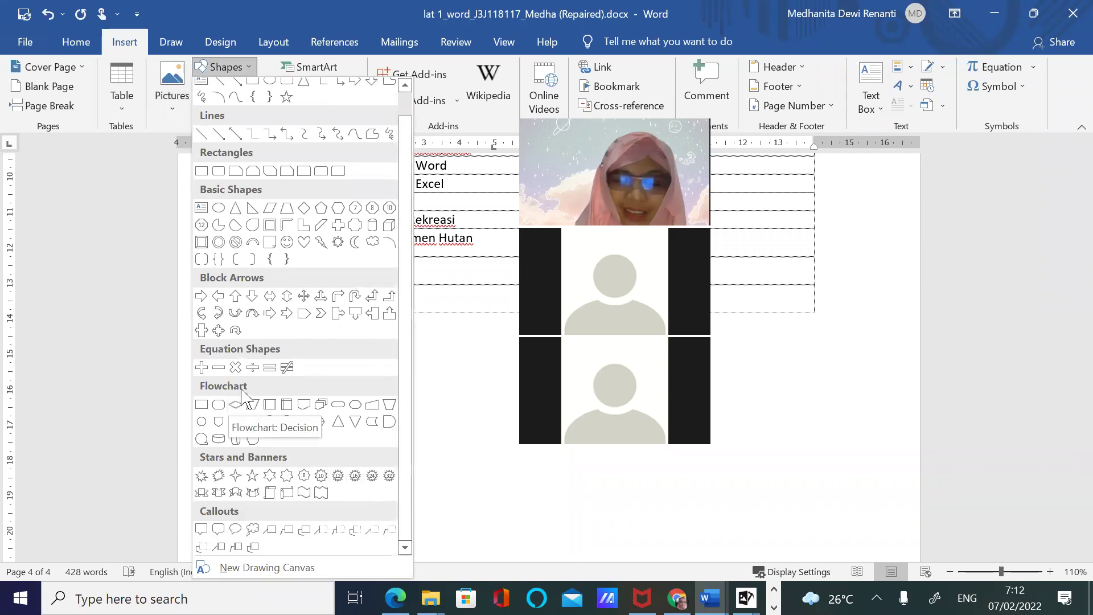
left_click(267, 568)
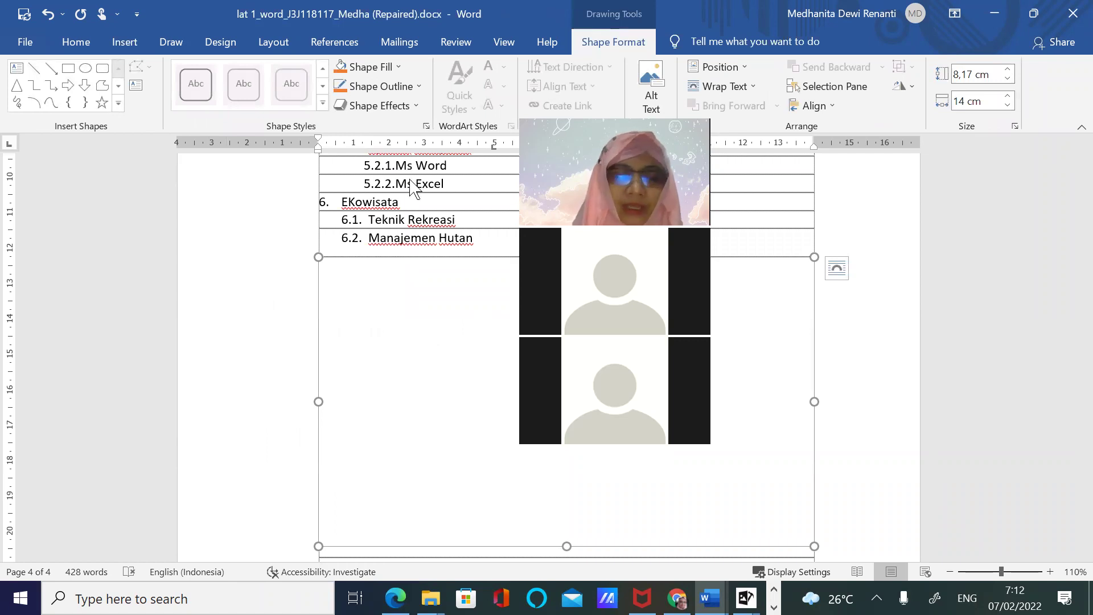
left_click(125, 42)
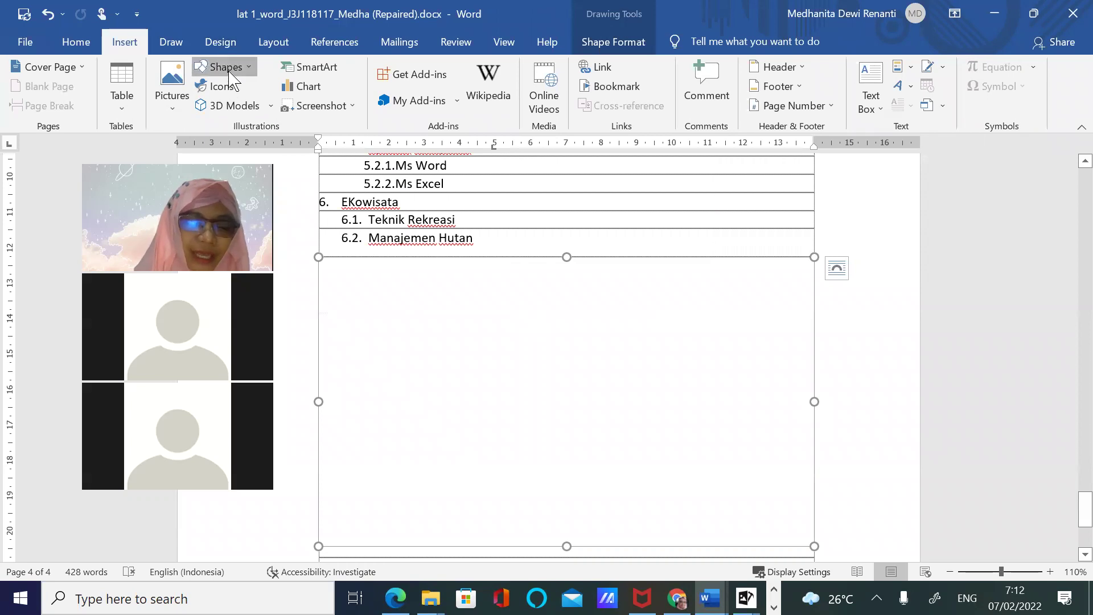
left_click(222, 67)
Draw a blue rectangle in the canvas's upper left and a 2,85 × 3,28 cm oval to its right
left_click(253, 106)
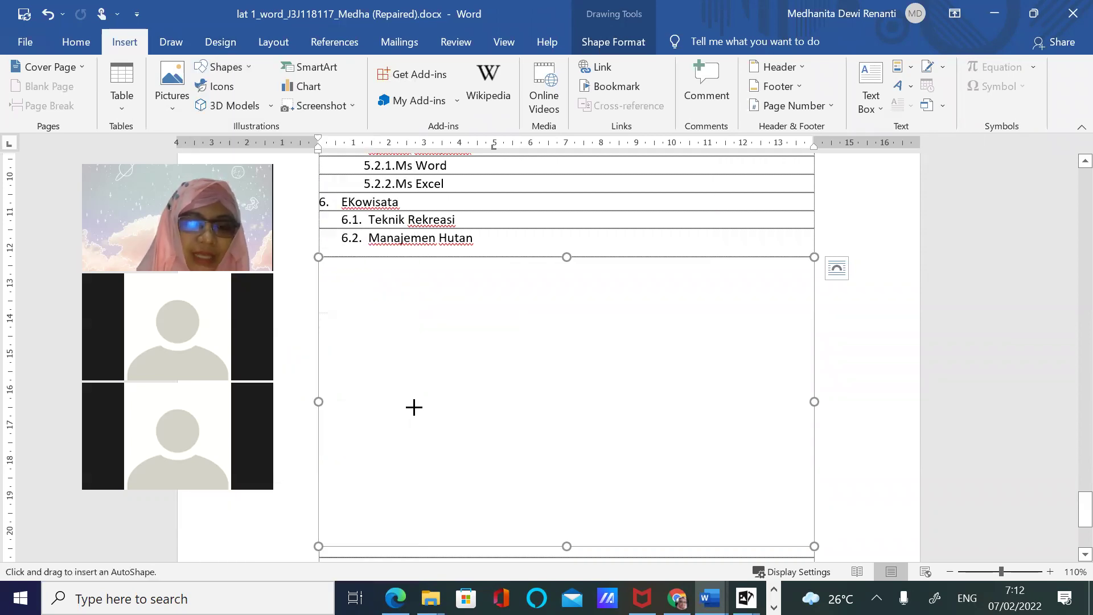
left_click_drag(335, 303, 495, 381)
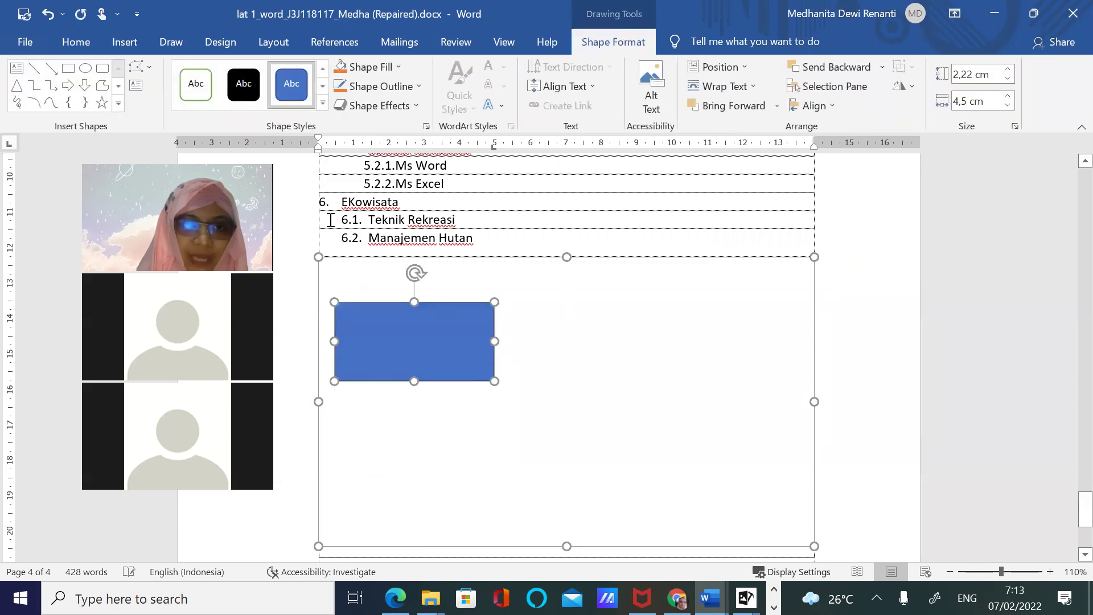
left_click(123, 42)
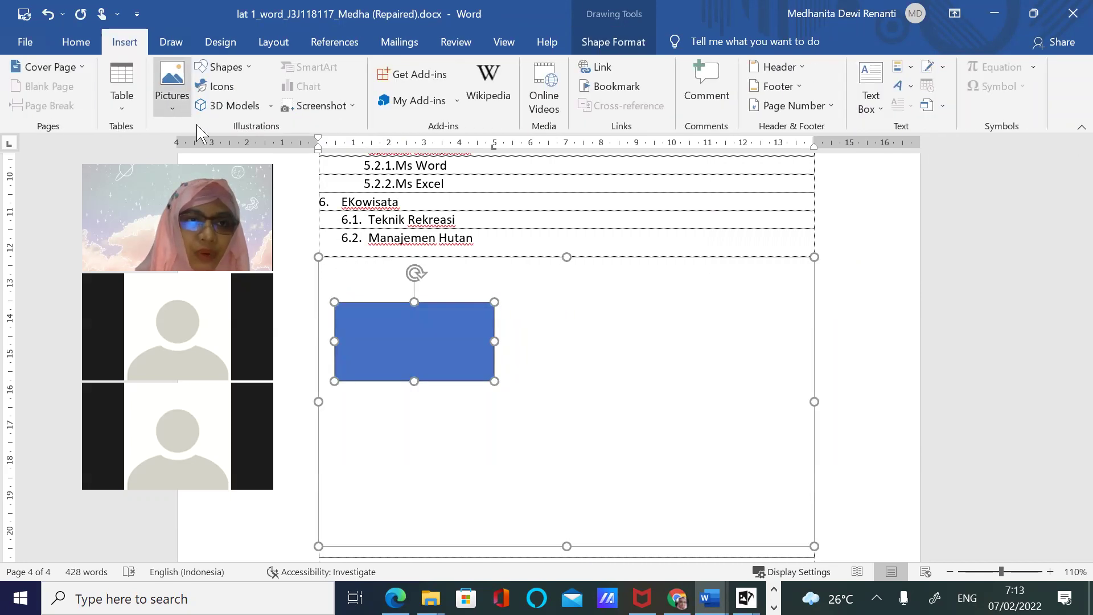
left_click(224, 67)
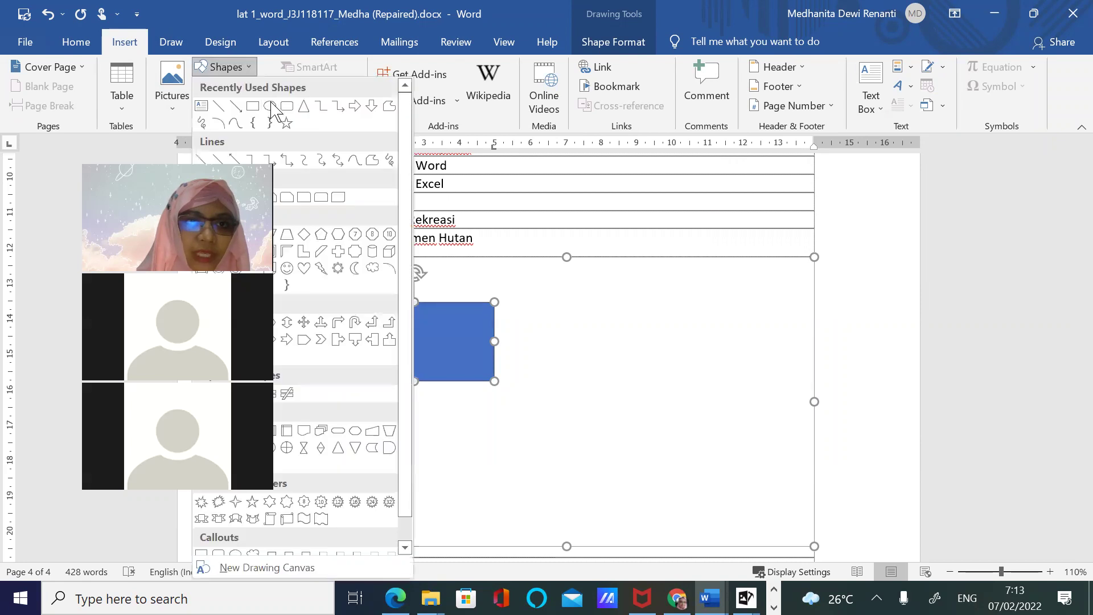
left_click(271, 107)
left_click_drag(665, 290, 781, 392)
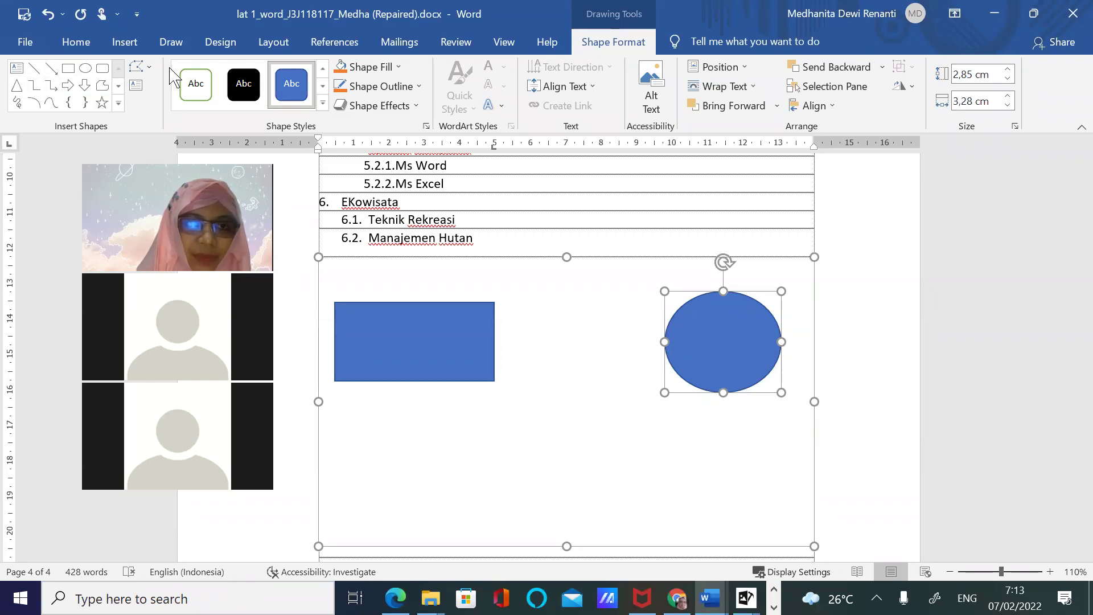
left_click(173, 46)
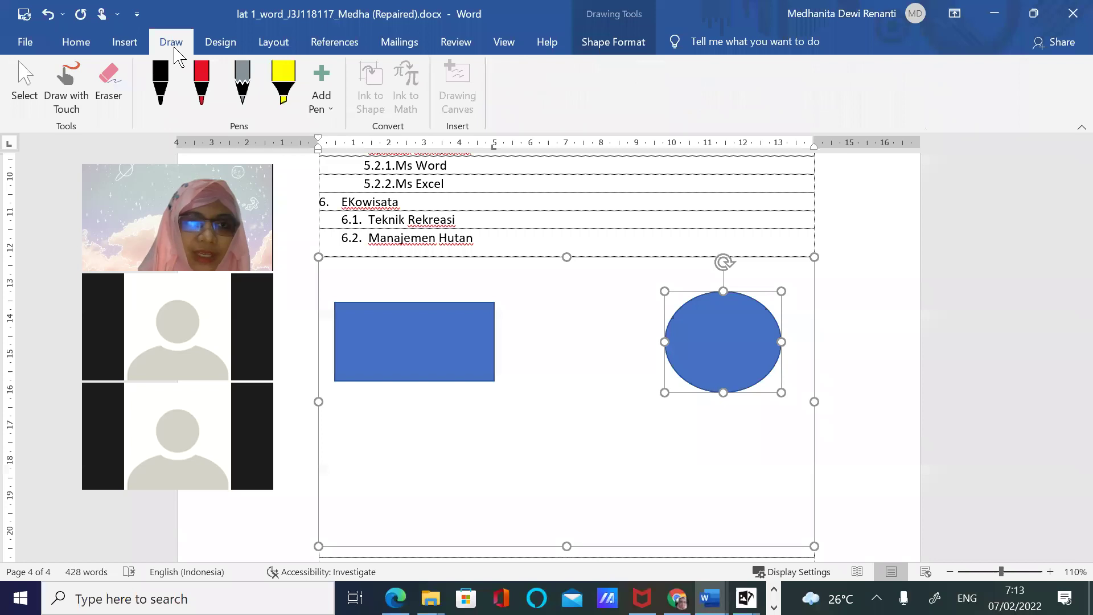
Draw a straight line from the rectangle's right edge to the oval so it stays attached
left_click(125, 43)
left_click(227, 48)
left_click(126, 43)
left_click(243, 73)
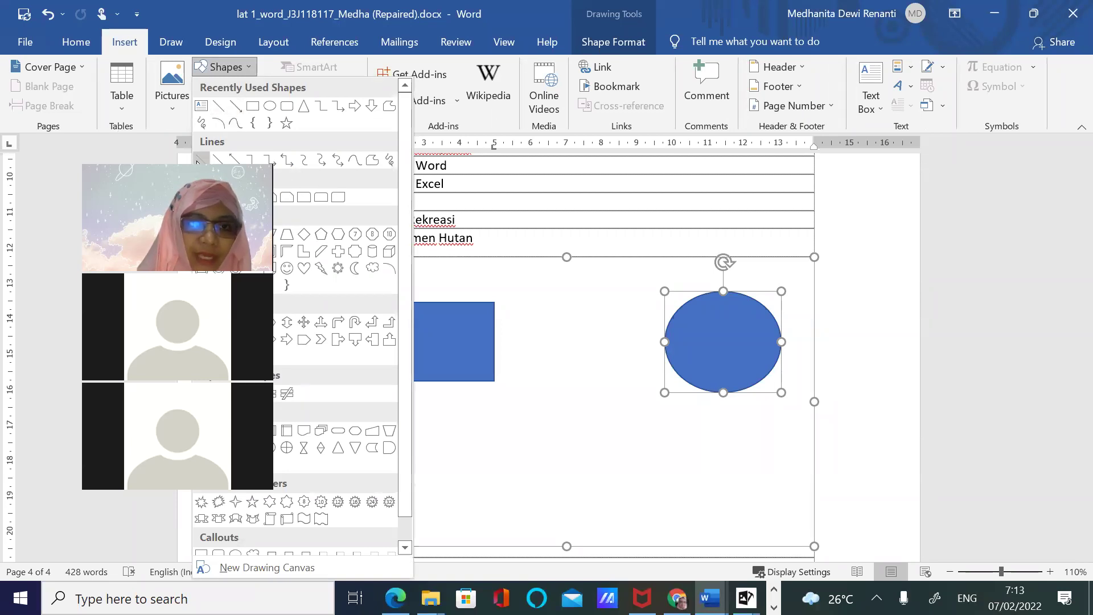
left_click(200, 160)
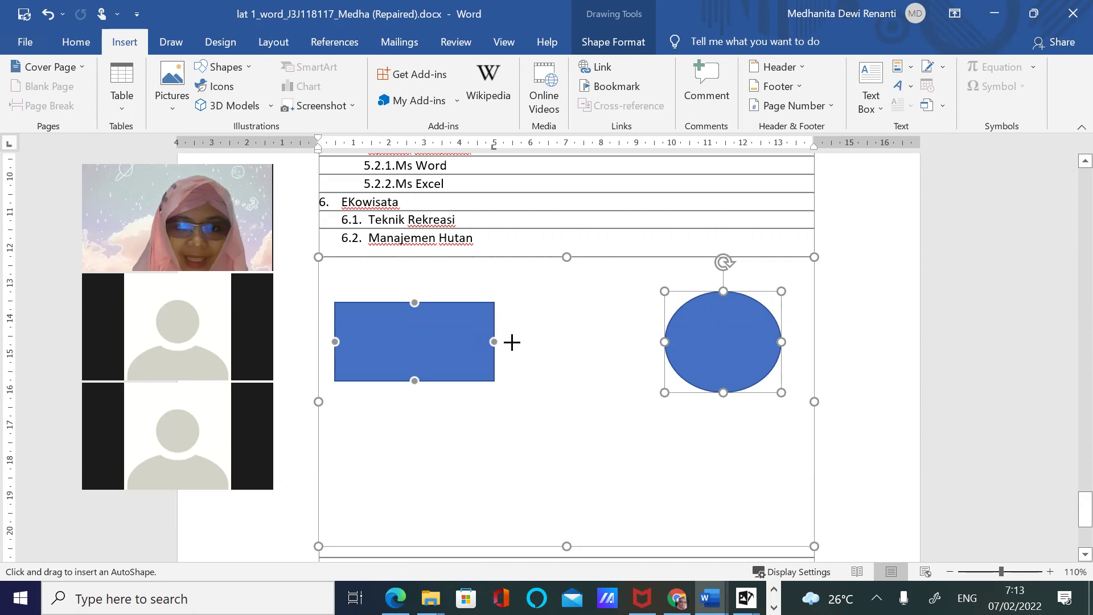
left_click_drag(492, 342, 666, 342)
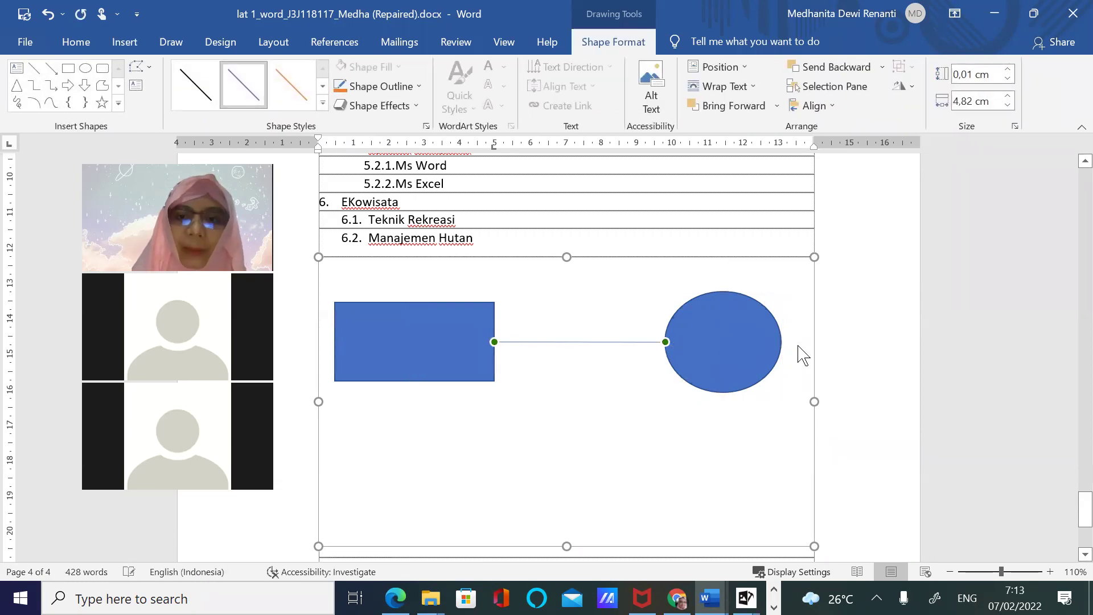
mouse_move(746, 349)
left_mouse_down()
mouse_move(744, 366)
mouse_move(589, 518)
mouse_move(500, 497)
mouse_move(766, 374)
mouse_move(717, 328)
mouse_move(736, 376)
mouse_move(737, 360)
left_mouse_up()
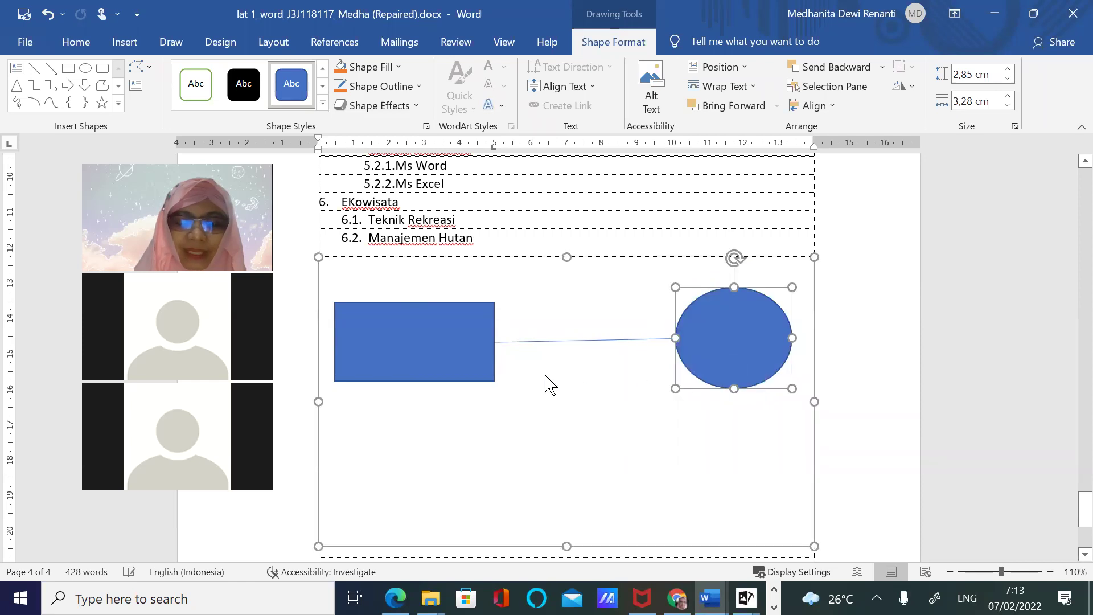
Shift the oval slightly left and the rectangle slightly right, keeping the connector attached
left_click(483, 357)
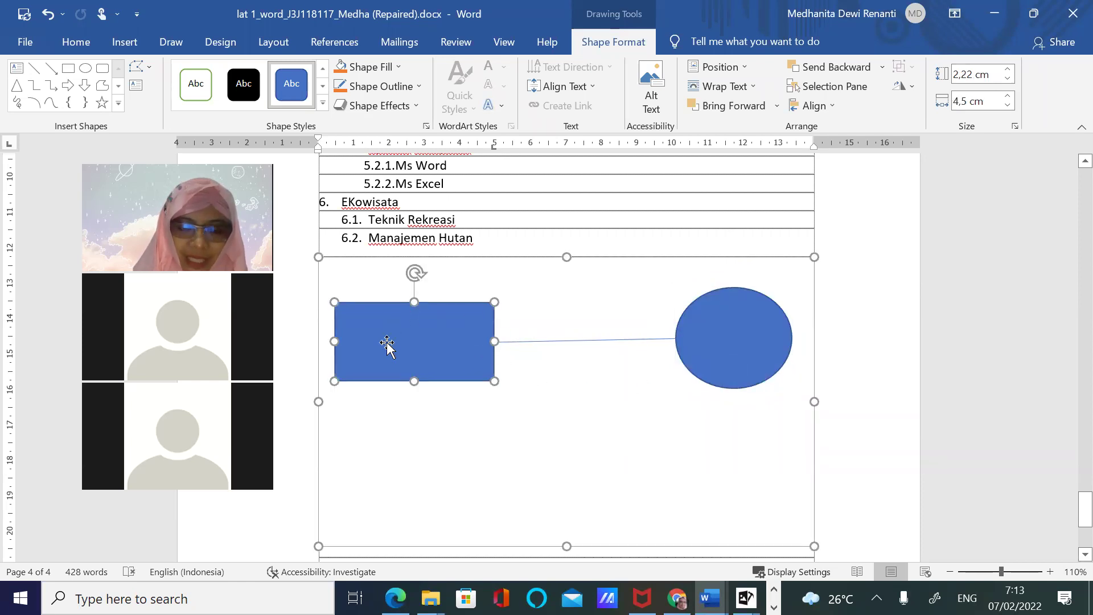
left_click_drag(737, 370, 722, 362)
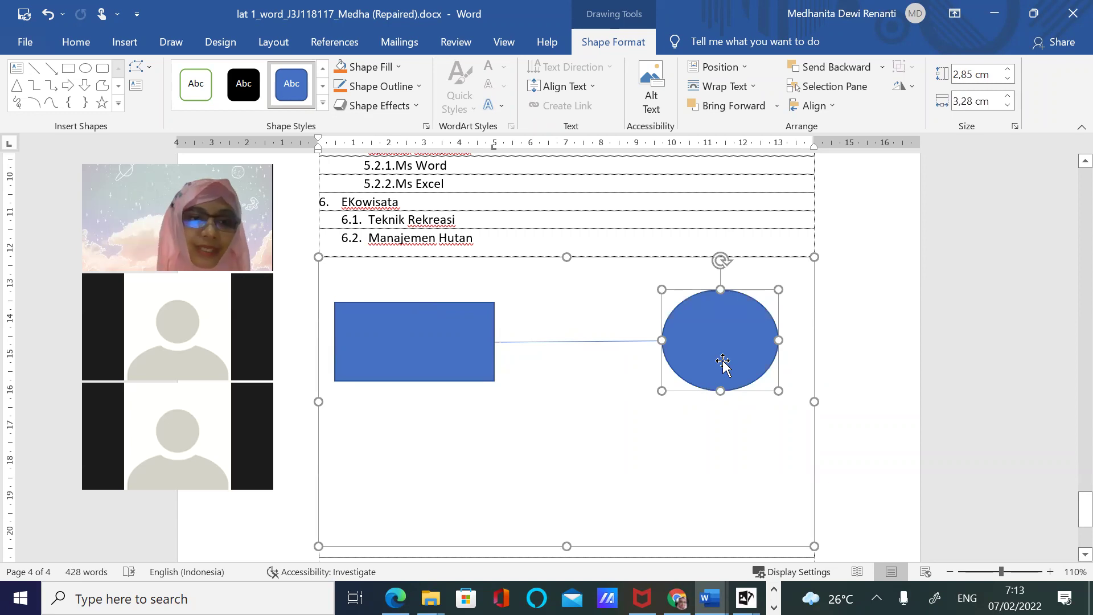
mouse_move(424, 327)
left_mouse_down()
mouse_move(480, 332)
mouse_move(438, 324)
left_mouse_up()
left_click(550, 337)
left_click_drag(454, 361, 454, 356)
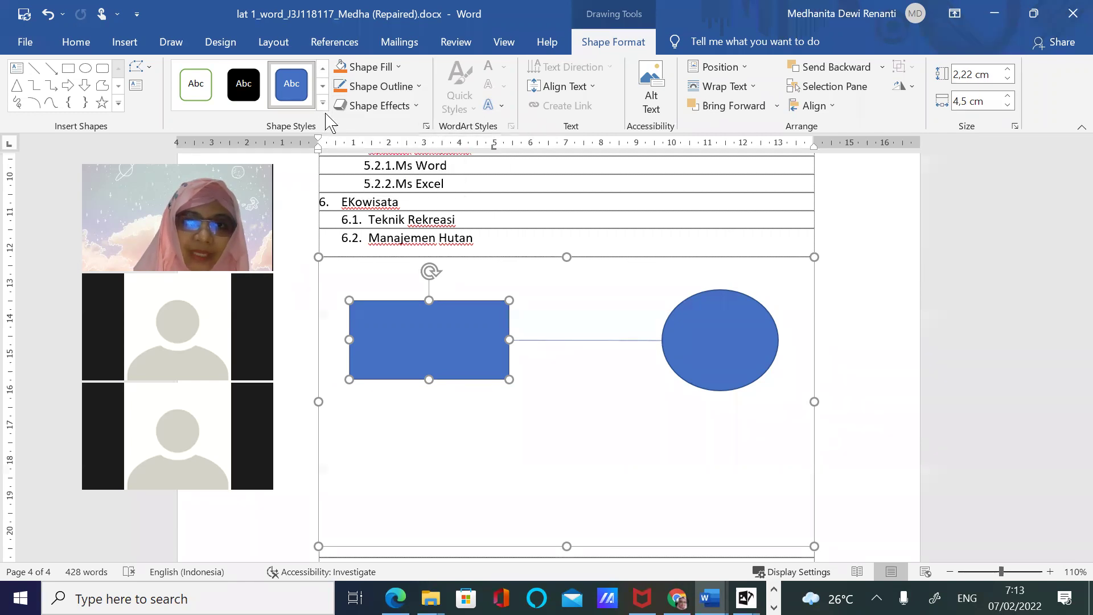
Format the connector as a solid line 1.75 pt wide
left_click(635, 340)
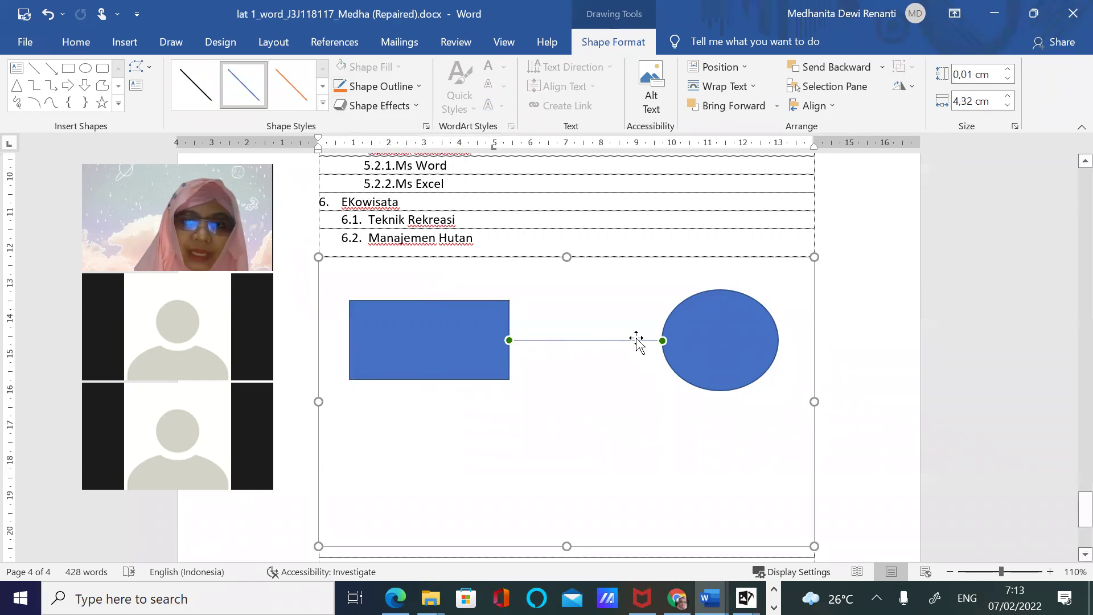
right_click(637, 340)
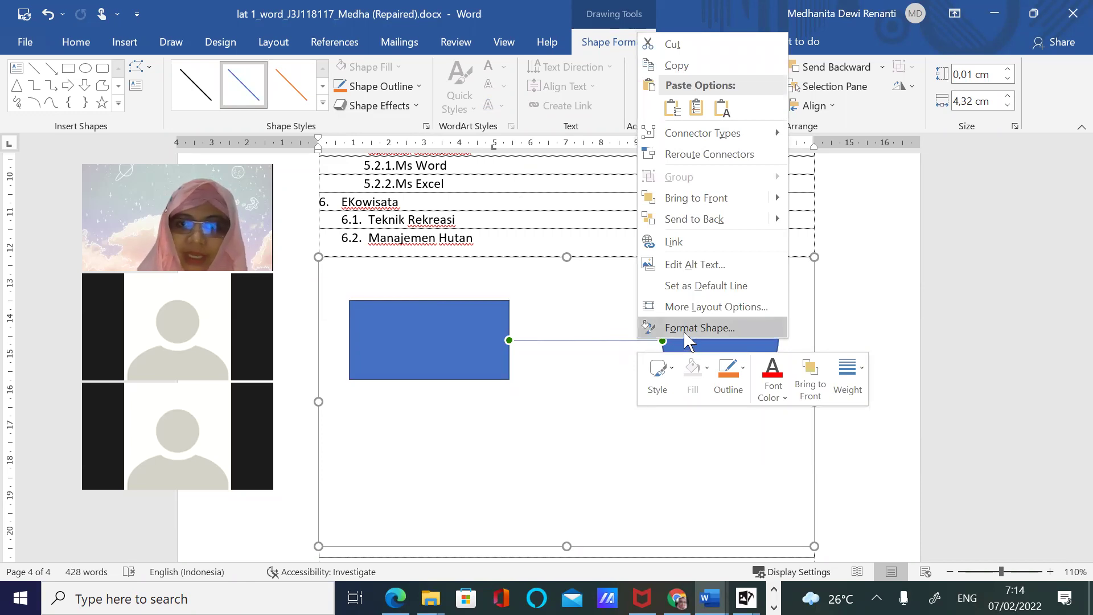
left_click(699, 328)
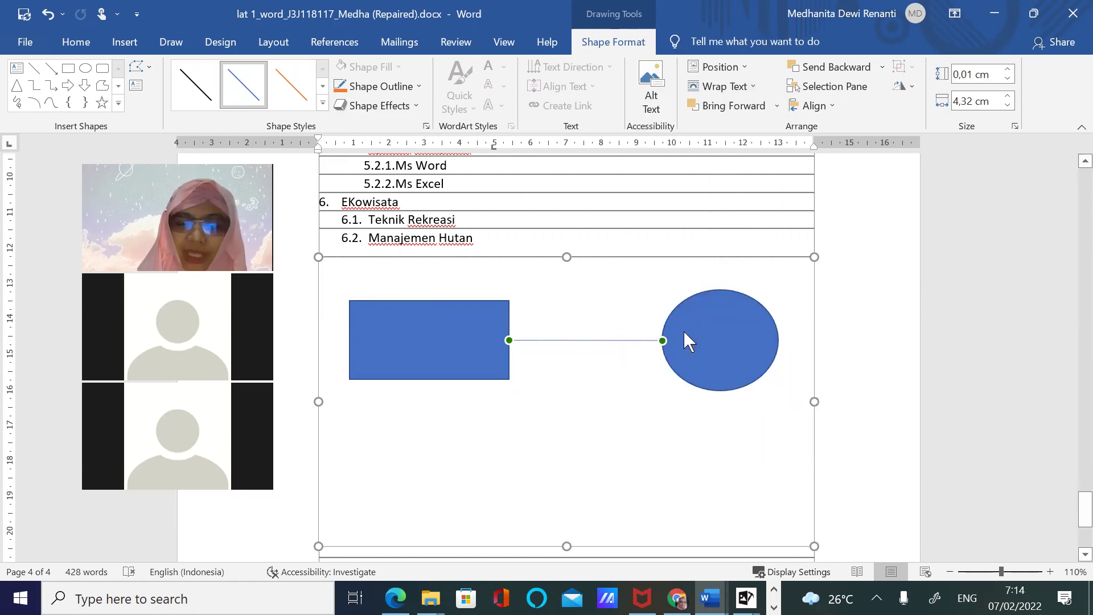
left_click(911, 248)
left_click(928, 293)
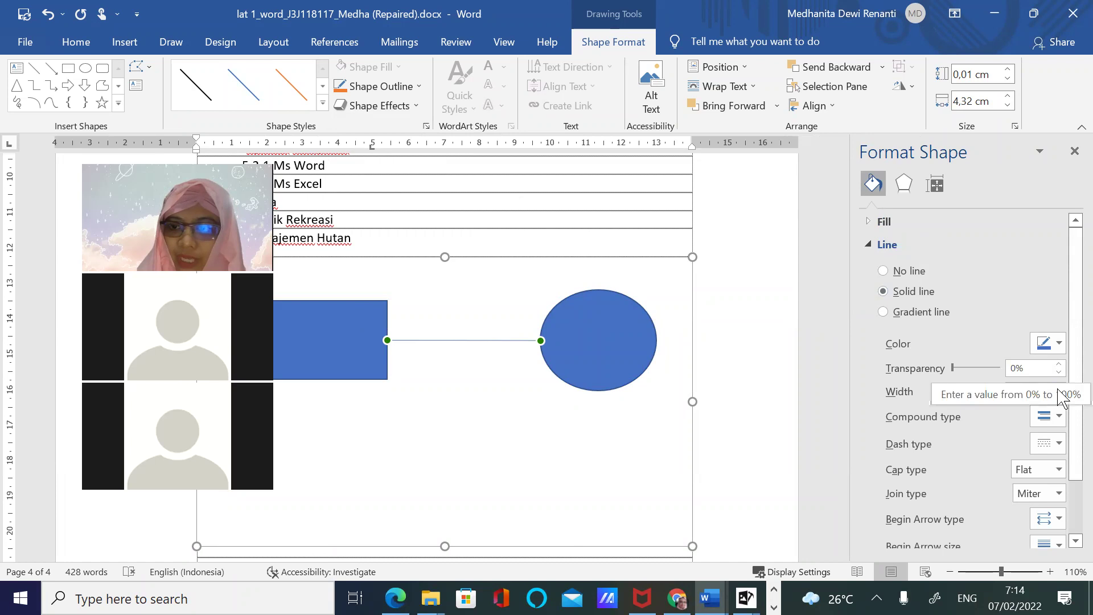
left_click(1059, 388)
left_click(1059, 388)
left_click(1059, 387)
left_click(1059, 388)
left_click(1059, 387)
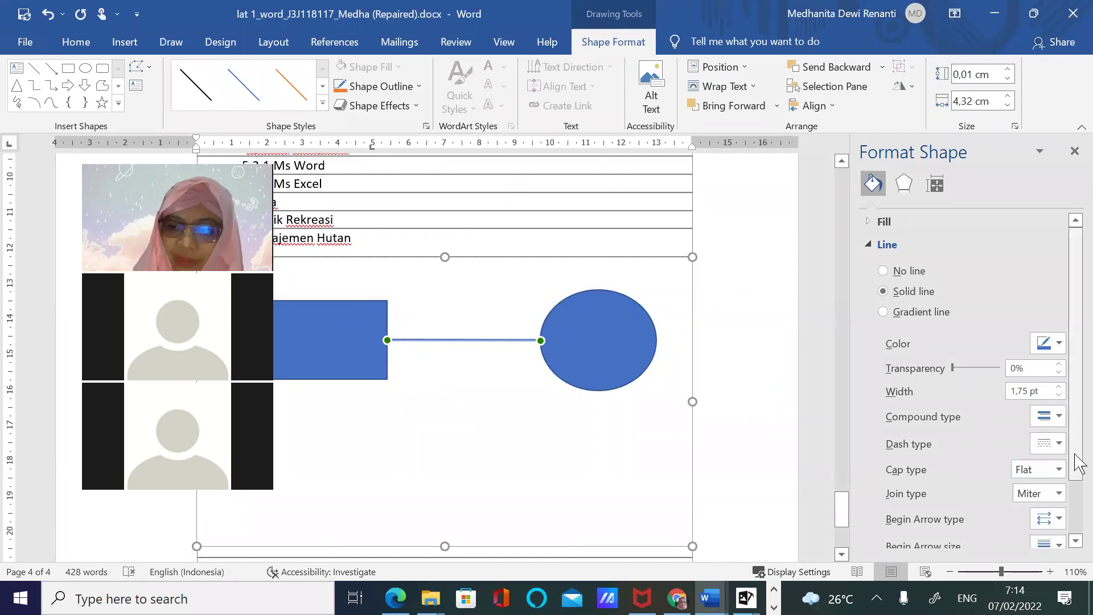
scroll(1077, 473, "down", 2)
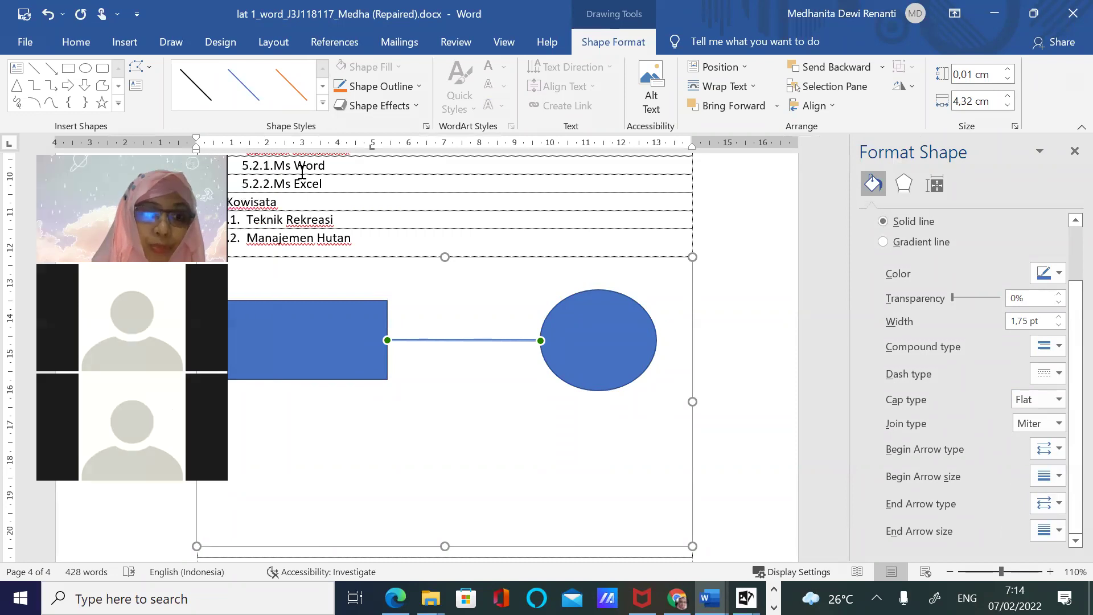
Move the rectangle and oval closer together and group them
left_click(353, 346)
left_click_drag(354, 346, 416, 341)
left_click_drag(575, 347, 558, 342)
left_click(349, 345)
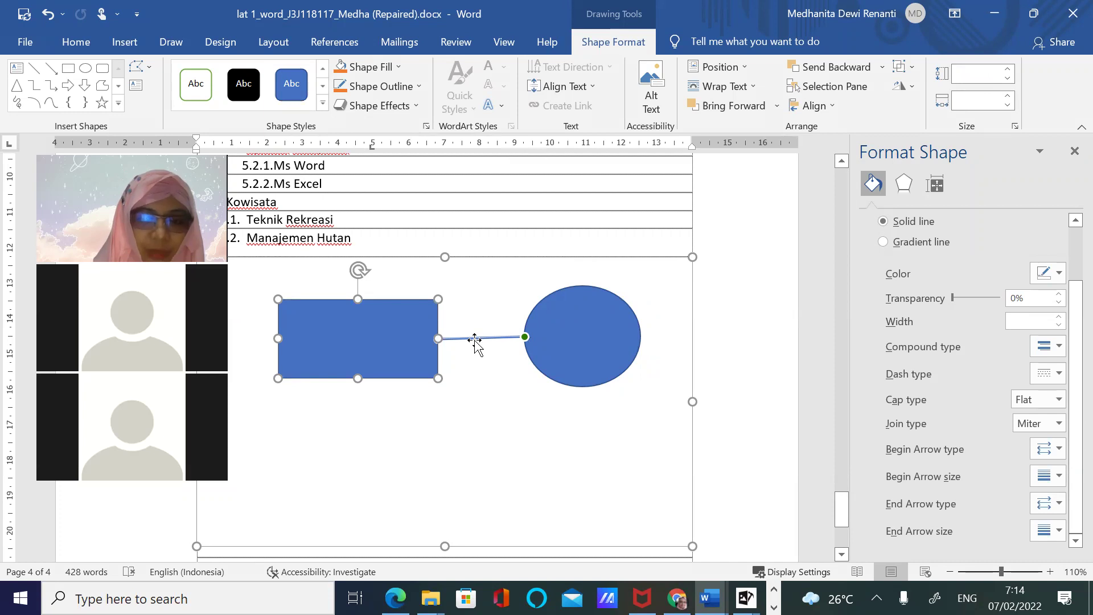
left_click(572, 354, "shift")
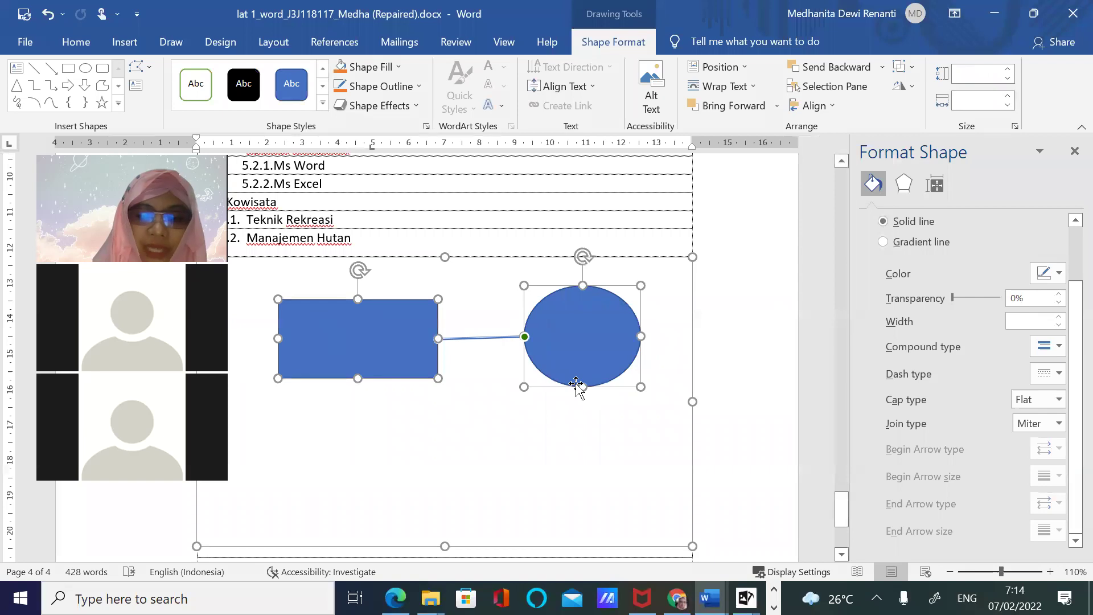
right_click(374, 345)
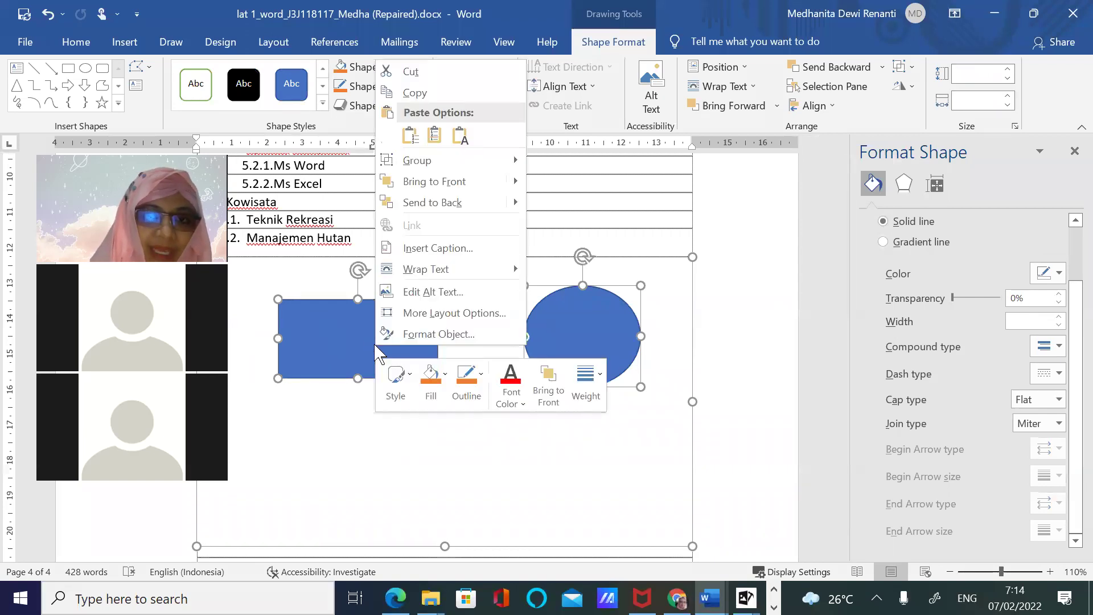
mouse_move(418, 161)
left_click(558, 160)
mouse_move(386, 353)
left_mouse_down()
mouse_move(378, 361)
mouse_move(378, 344)
mouse_move(373, 359)
left_mouse_up()
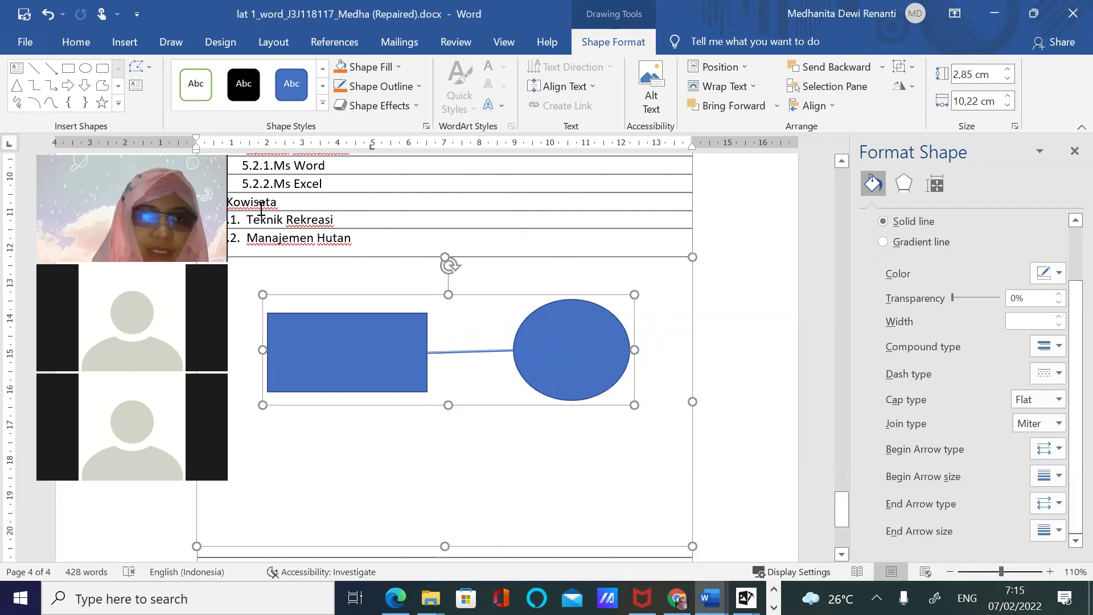
Ungroup the rectangle, connector and oval, then select the rectangle alone
right_click(572, 346)
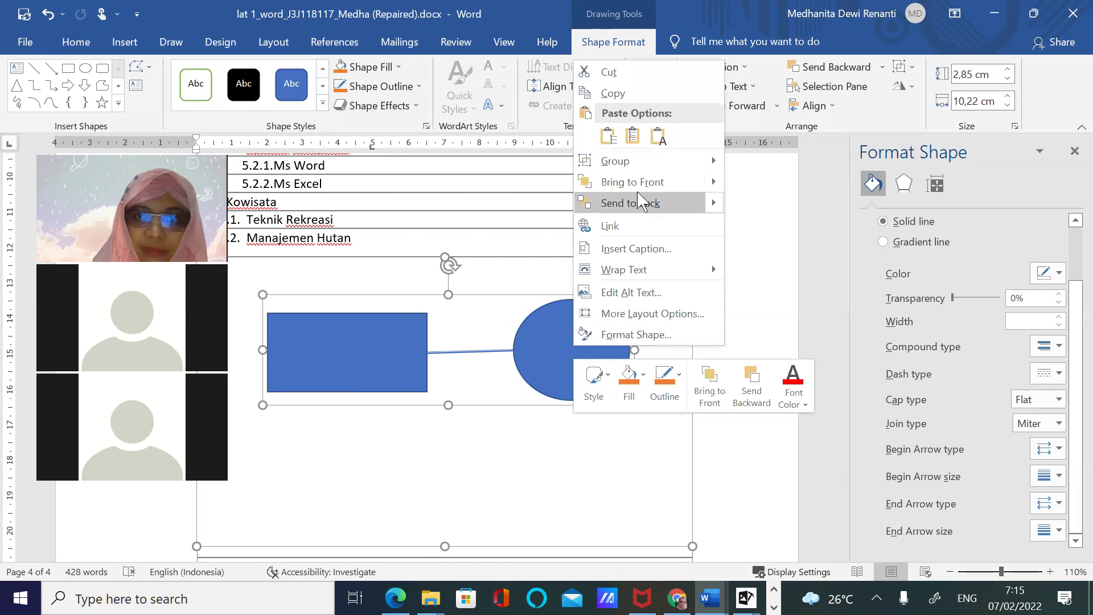
mouse_move(649, 161)
left_click(745, 184)
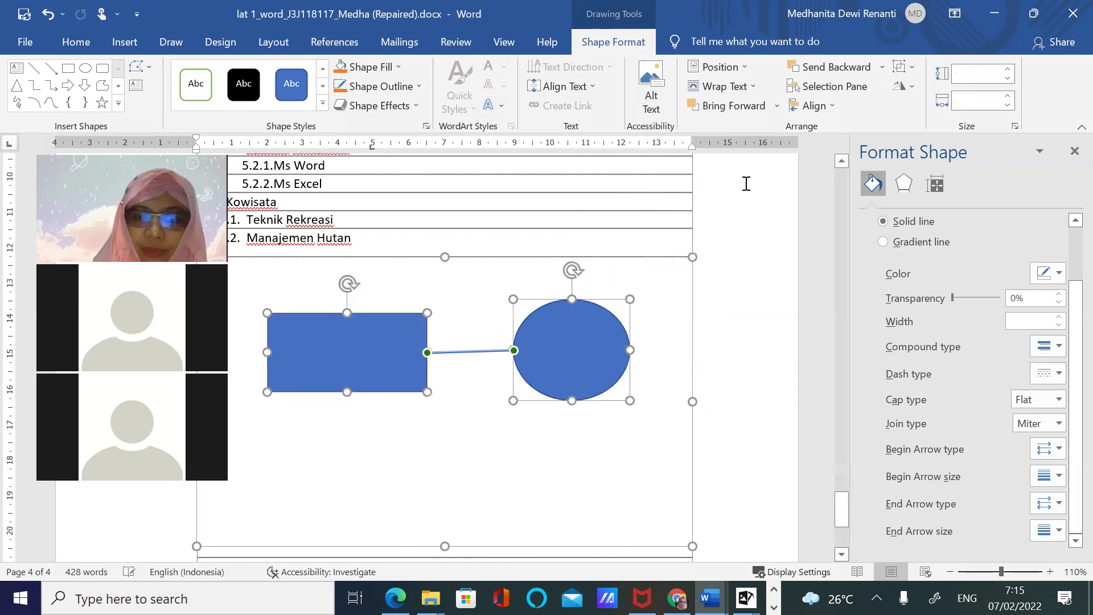
left_click(382, 366)
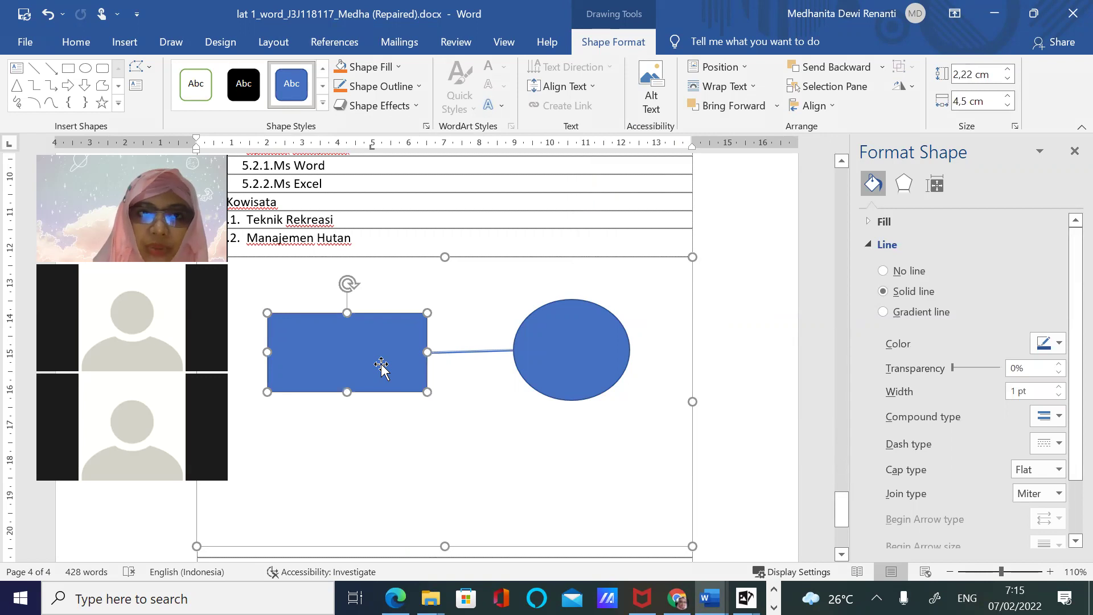
Apply the orange Colored Fill theme style to the rectangle
left_click(323, 105)
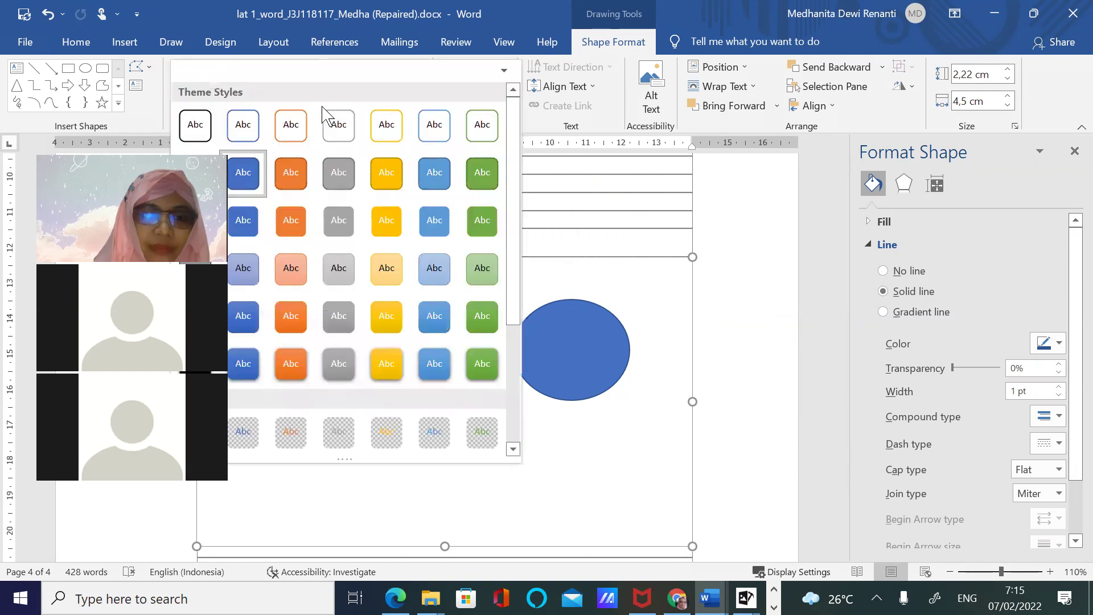
left_click(291, 172)
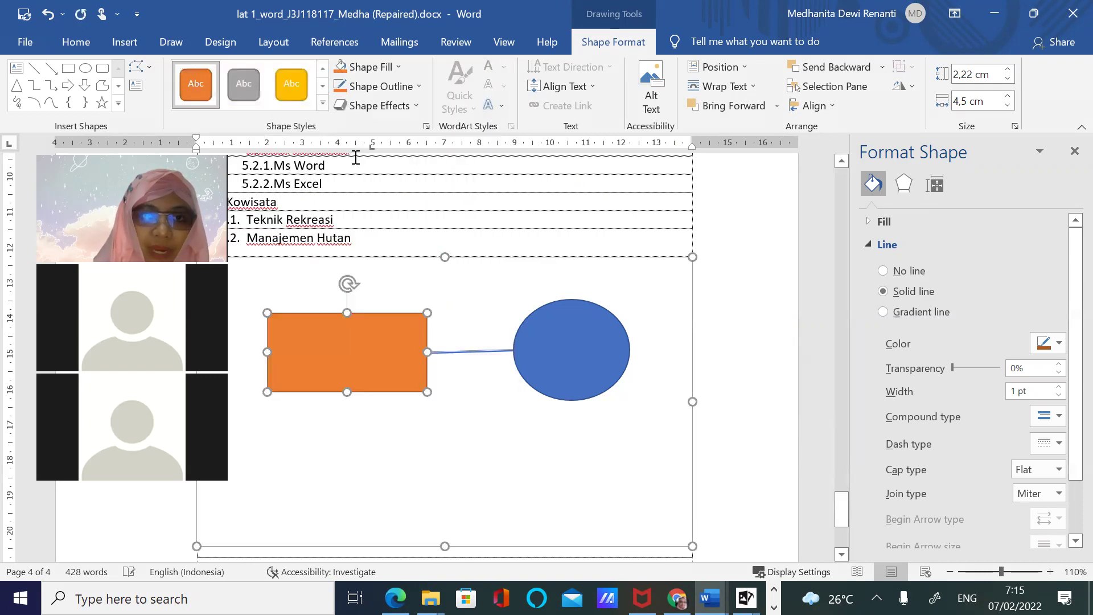
left_click(414, 109)
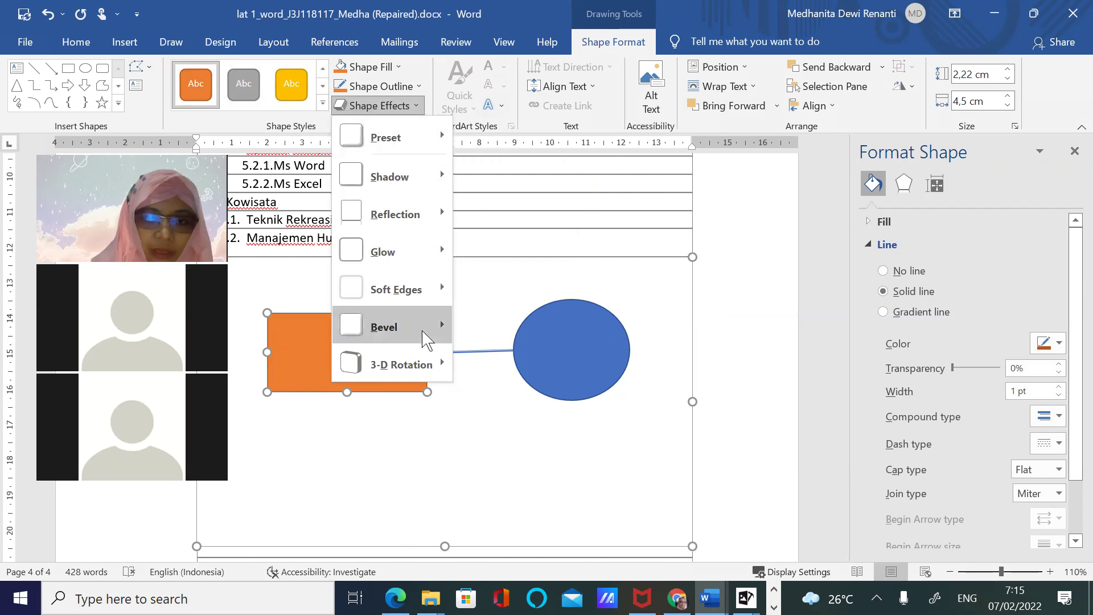
mouse_move(426, 287)
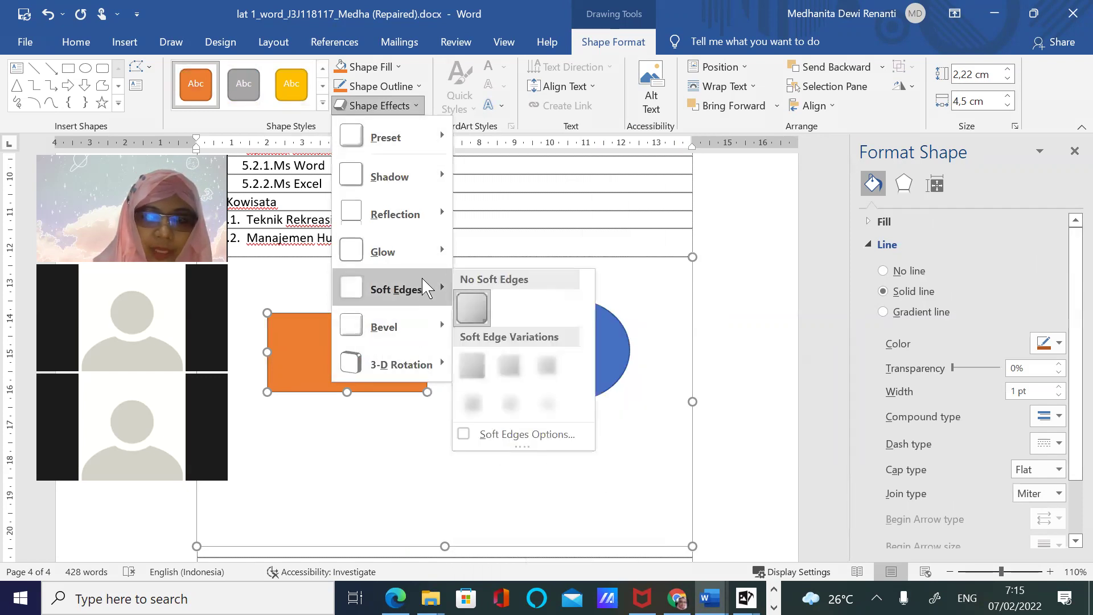
mouse_move(427, 363)
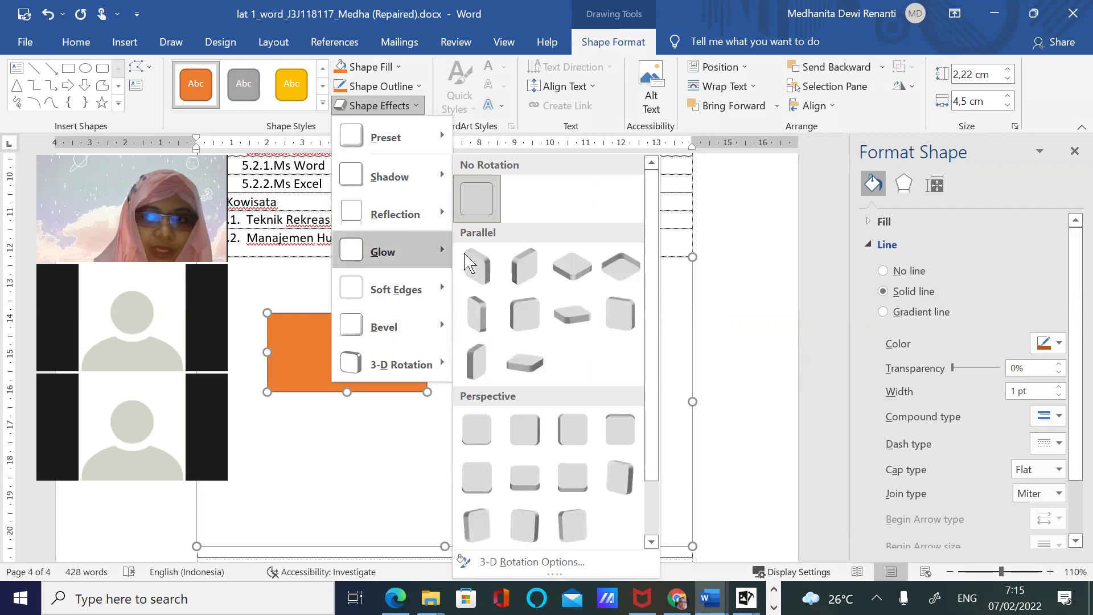
left_click_drag(1075, 246, 1075, 357)
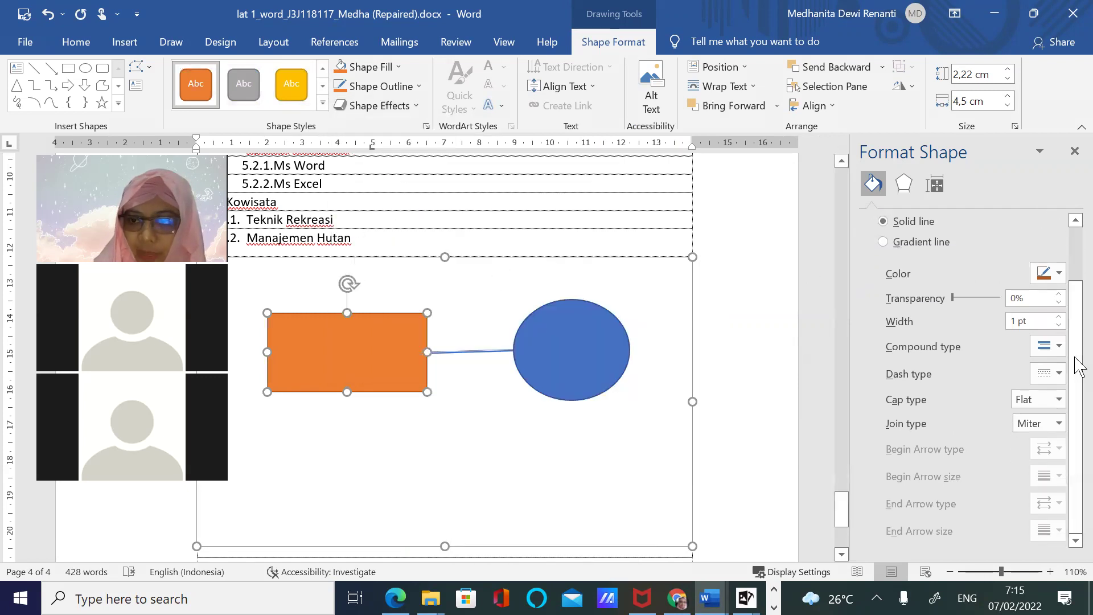
In the rectangle's 3-D Format settings, give it a coloured depth of 9,5 pt
left_click(908, 189)
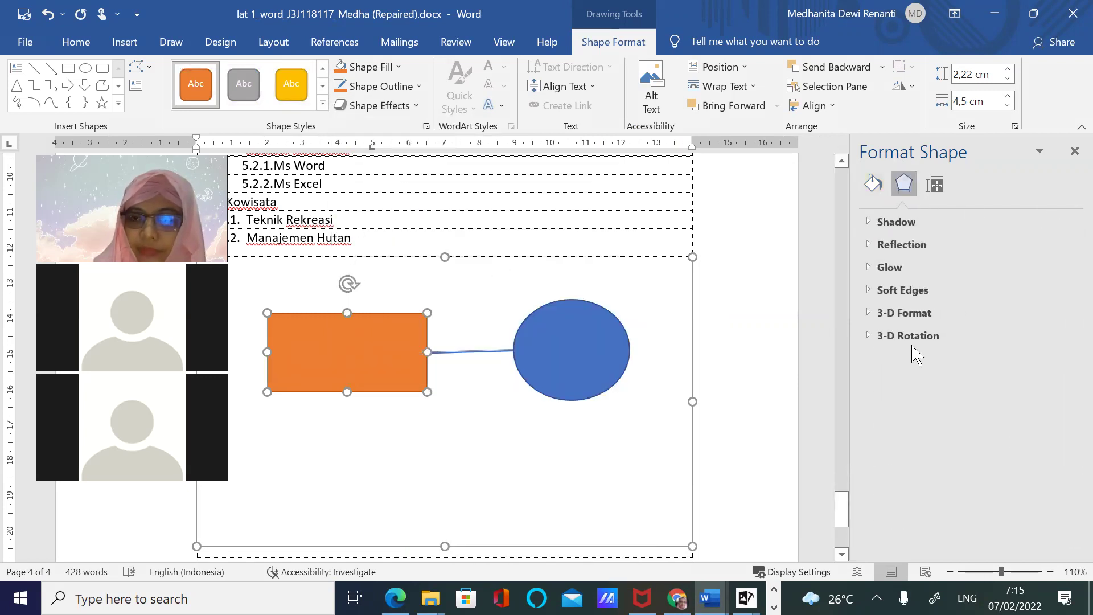
left_click(935, 183)
left_click(905, 184)
left_click(898, 313)
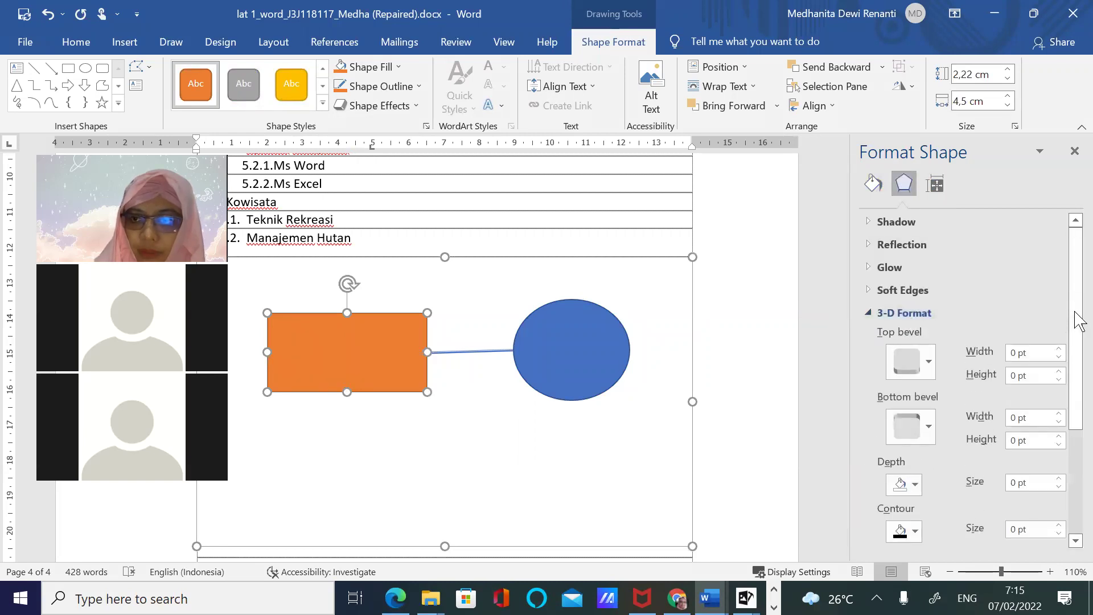
scroll(1077, 312, "down", 3)
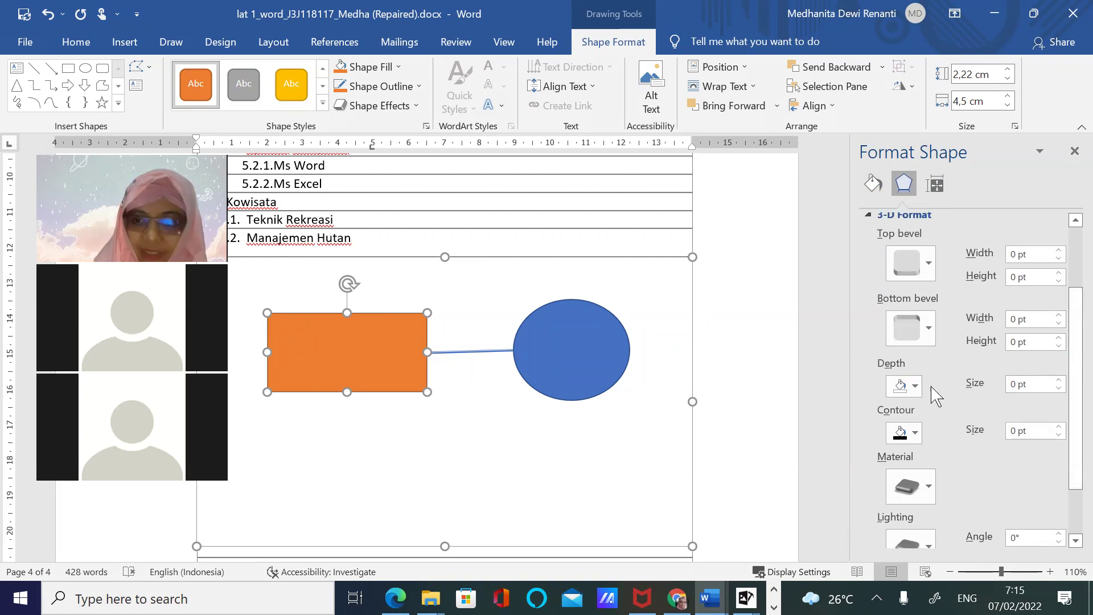
double_click(1016, 256)
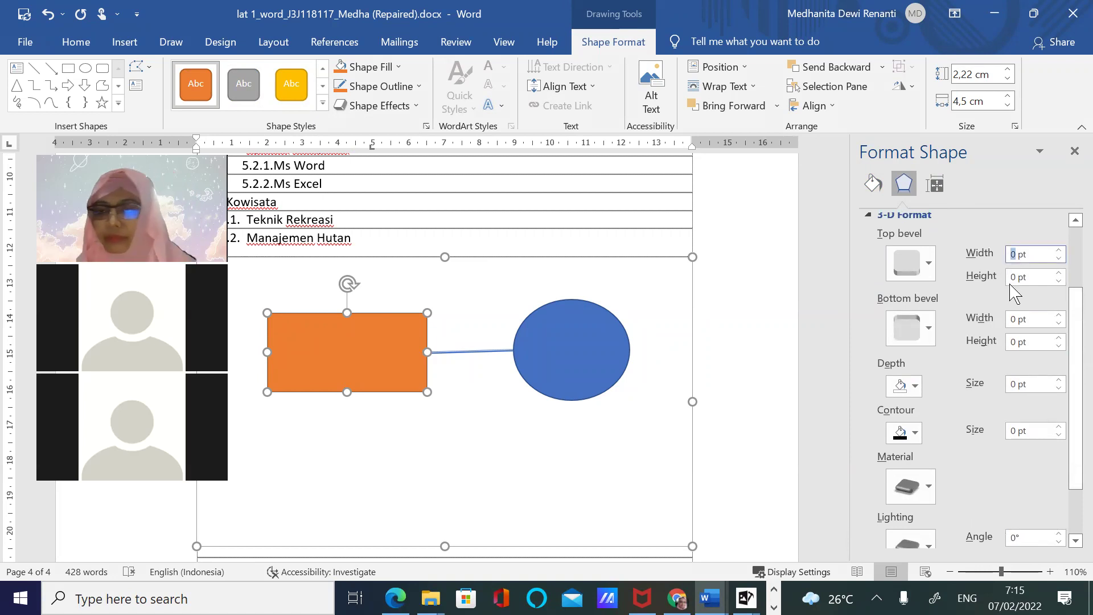
left_click(911, 385)
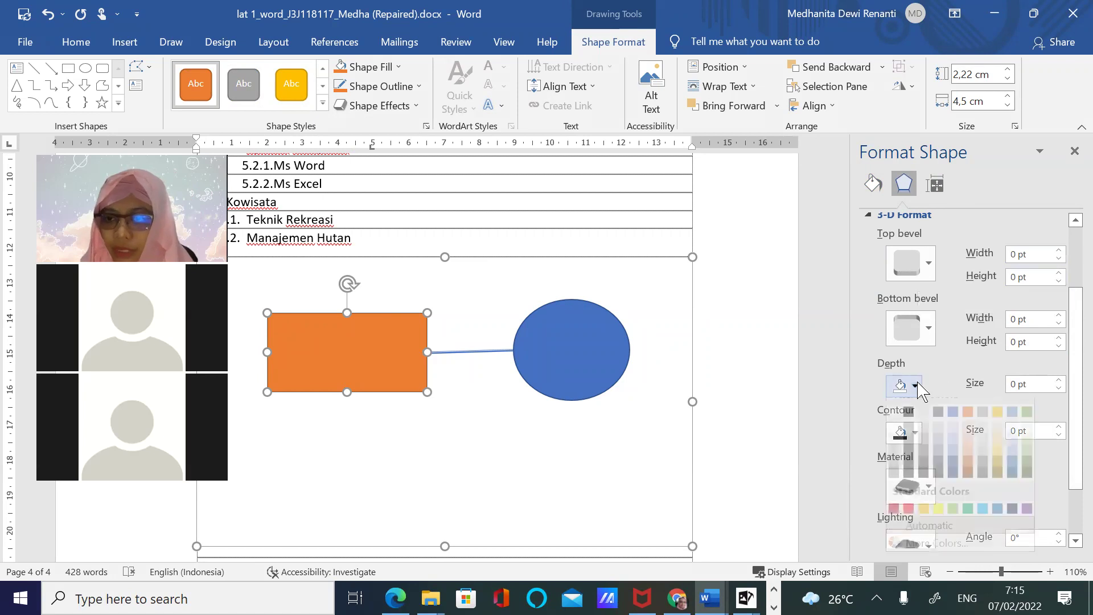
left_click(947, 426)
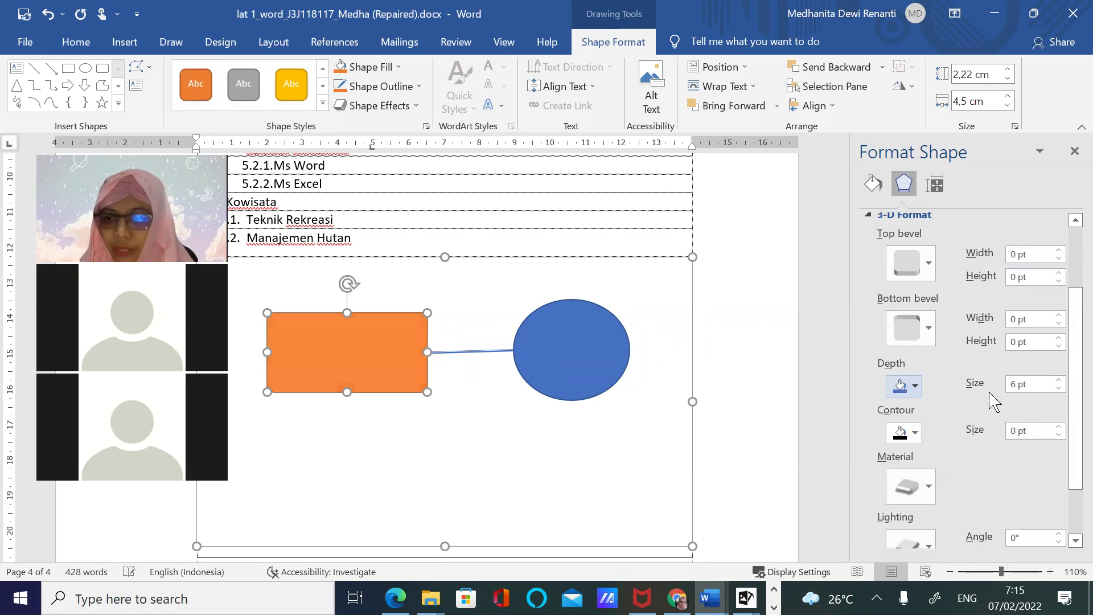
left_click(1059, 380)
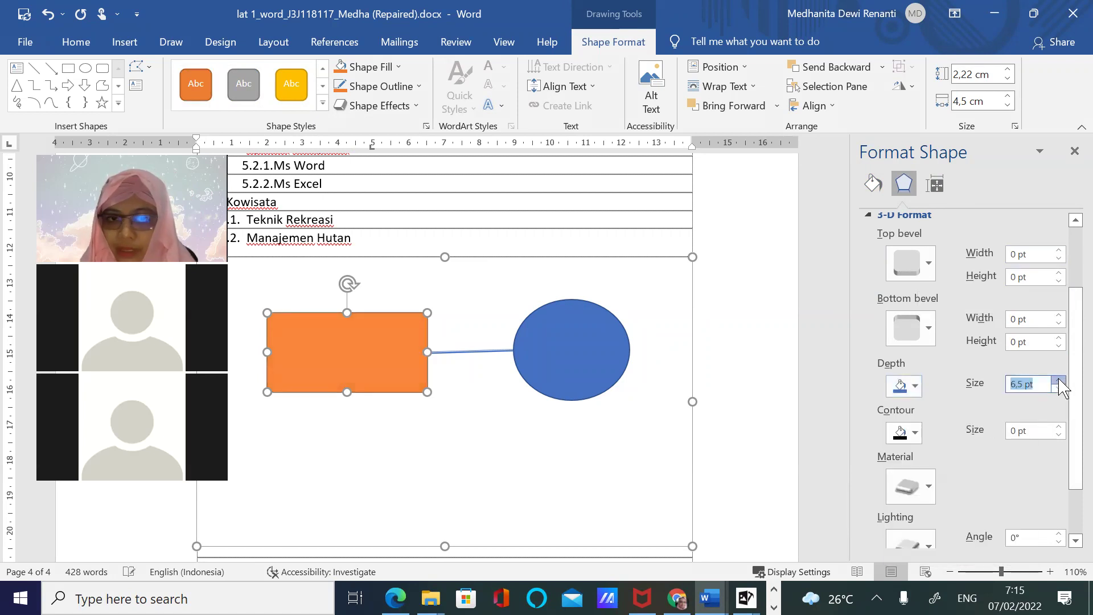
left_click(1060, 386)
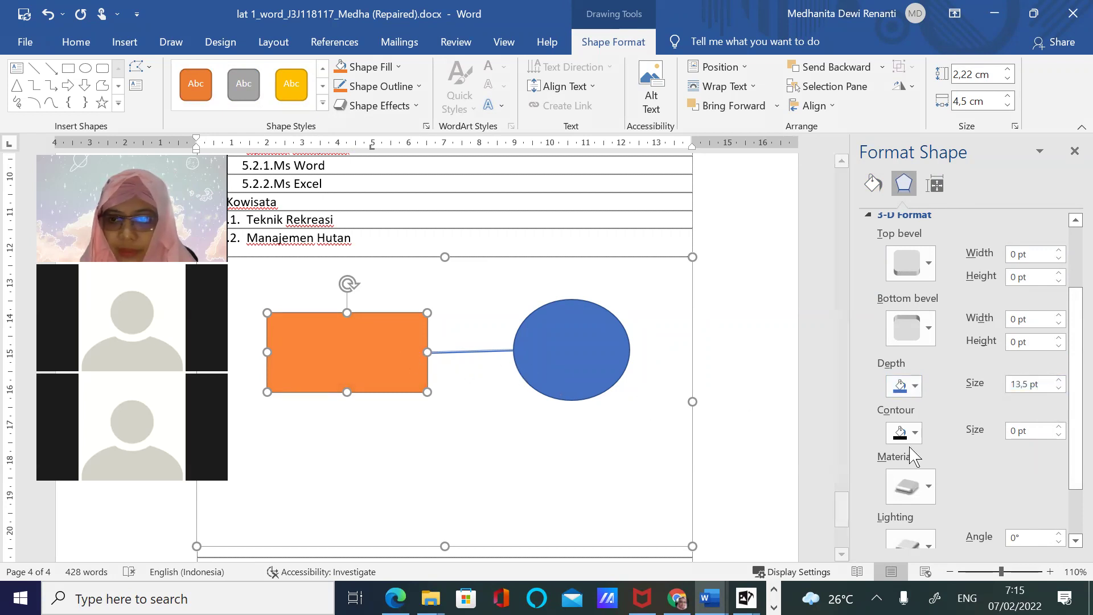
Give the rectangle a pale gold 3-D contour of 13,5 pt
left_click(909, 485)
left_click(956, 311)
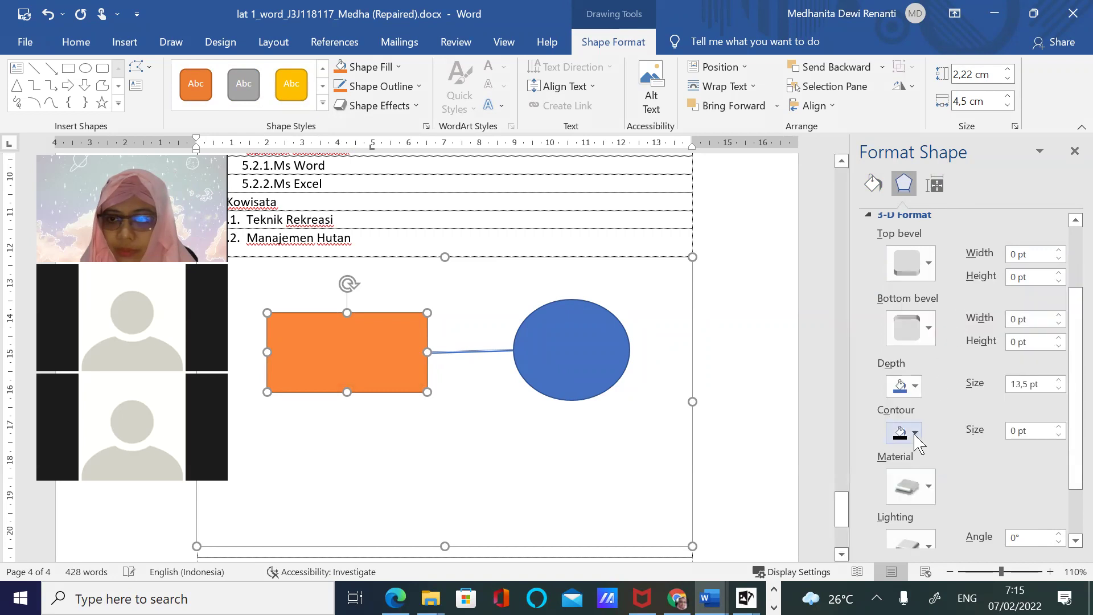
left_click(910, 434)
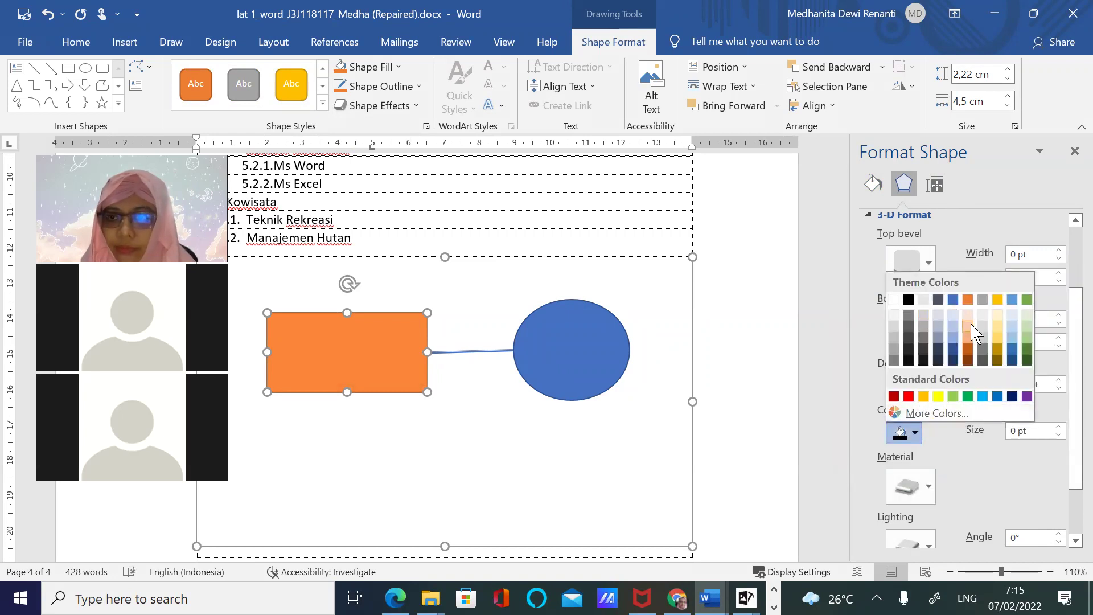
left_click(997, 323)
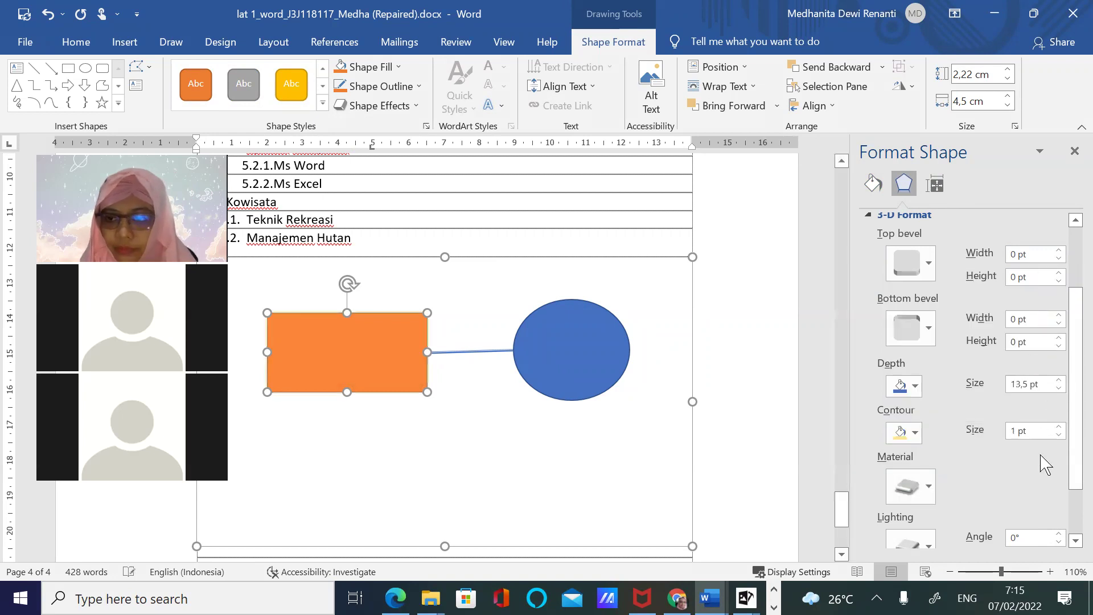
left_click(1059, 427)
left_click(1059, 427)
left_click(1059, 427)
left_click(1059, 427)
left_click(1059, 427)
left_click(1059, 427)
left_click(1059, 427)
left_click(1058, 427)
left_click(1059, 427)
left_click(1059, 427)
left_click(1059, 427)
left_click(1059, 427)
left_click(1059, 427)
left_click(1059, 427)
left_click(1059, 427)
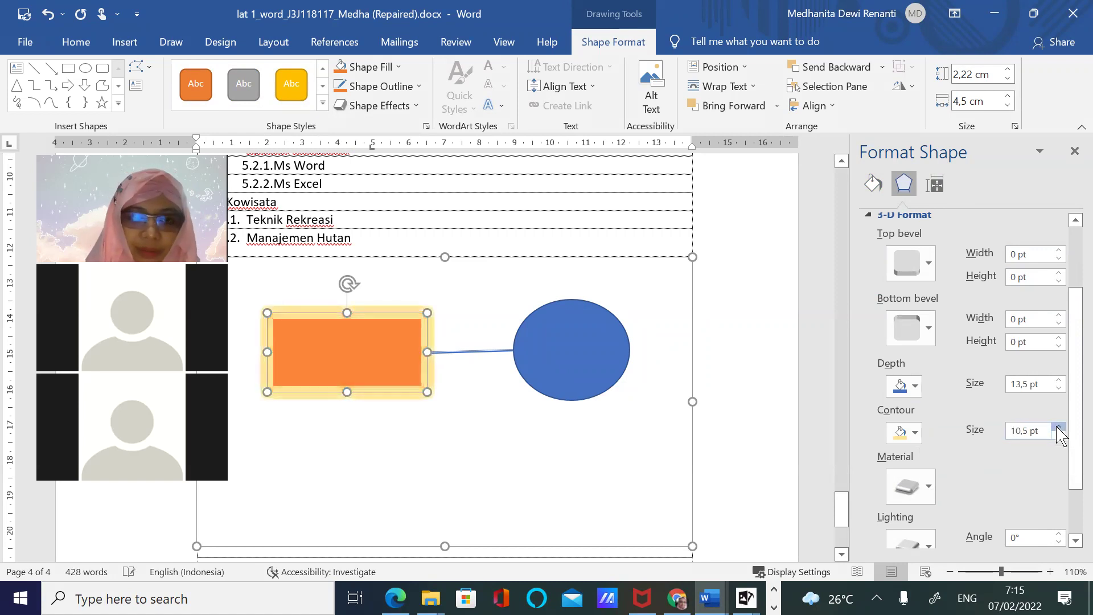
left_click(1059, 427)
left_click(1059, 427)
left_click(1059, 427)
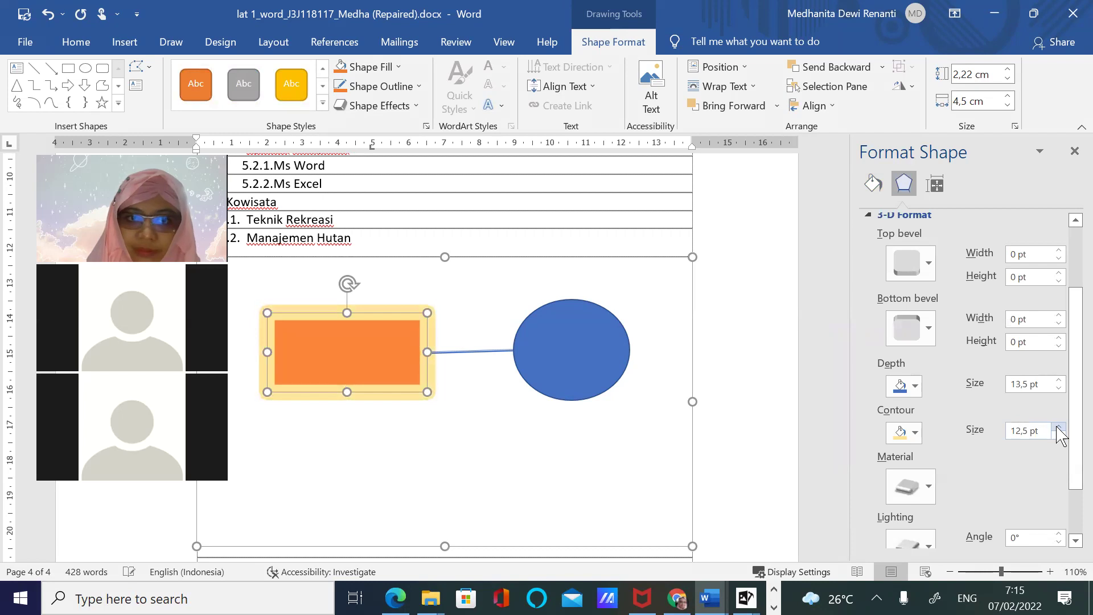
left_click(1059, 427)
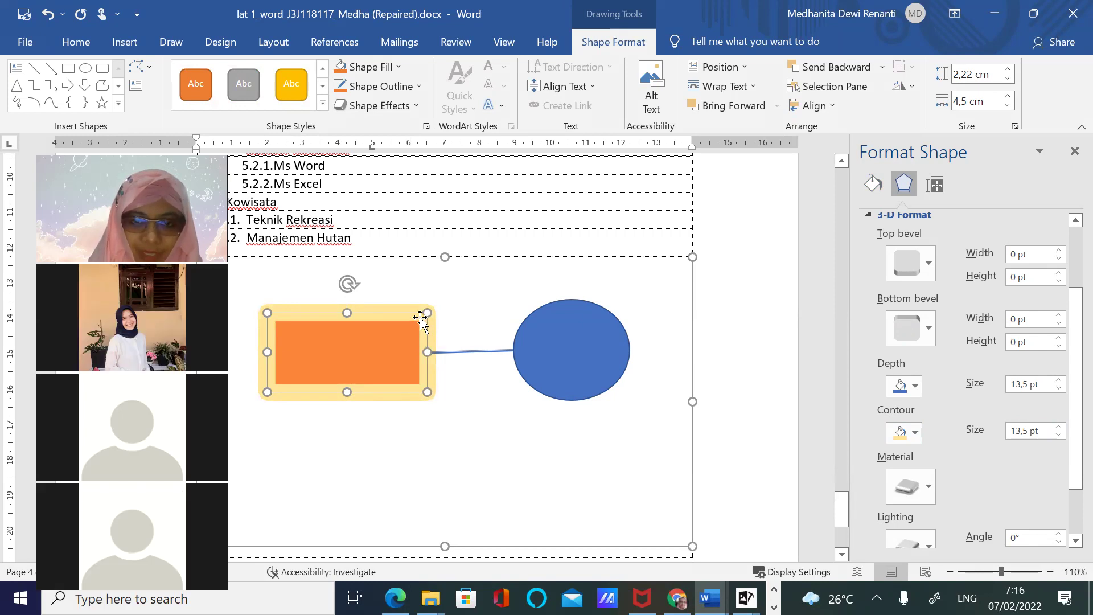
Set the rectangle's 3-D material to Wireframe
left_click(928, 488)
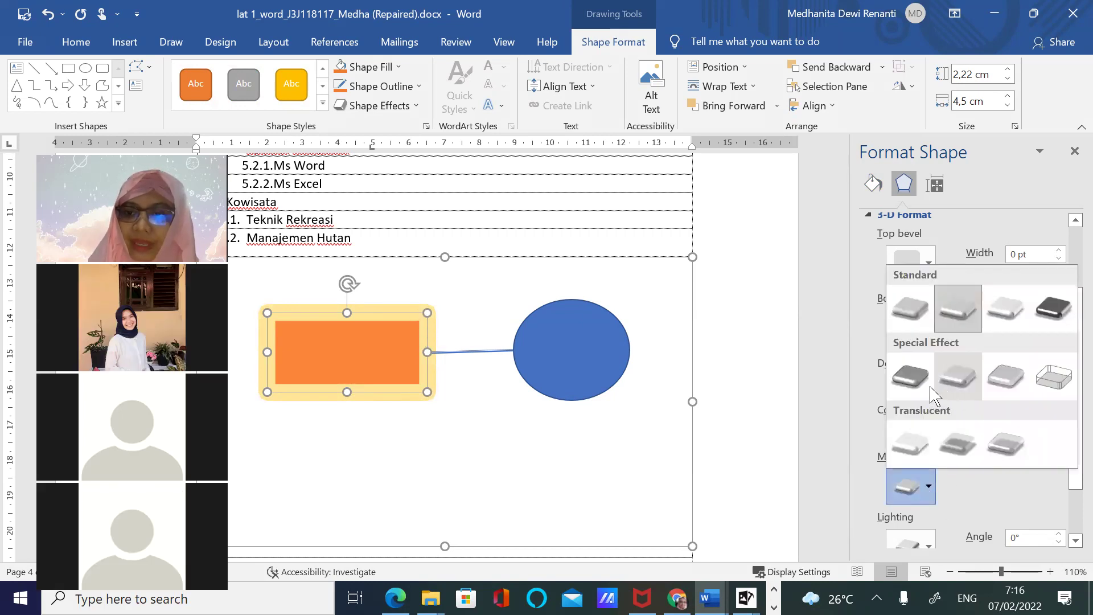
left_click(911, 375)
left_click(928, 489)
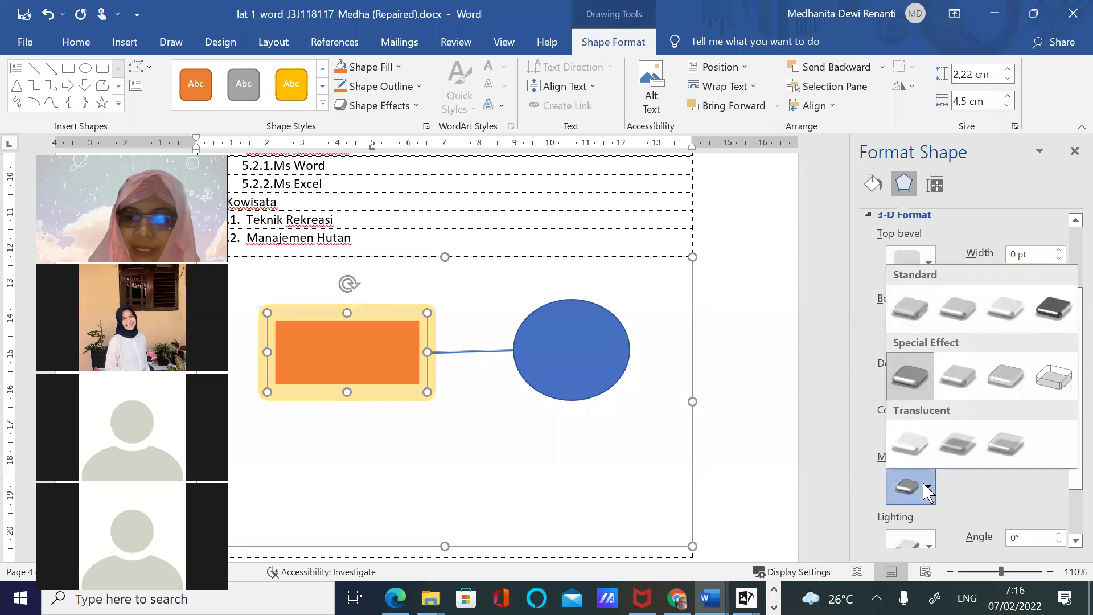
left_click(1057, 392)
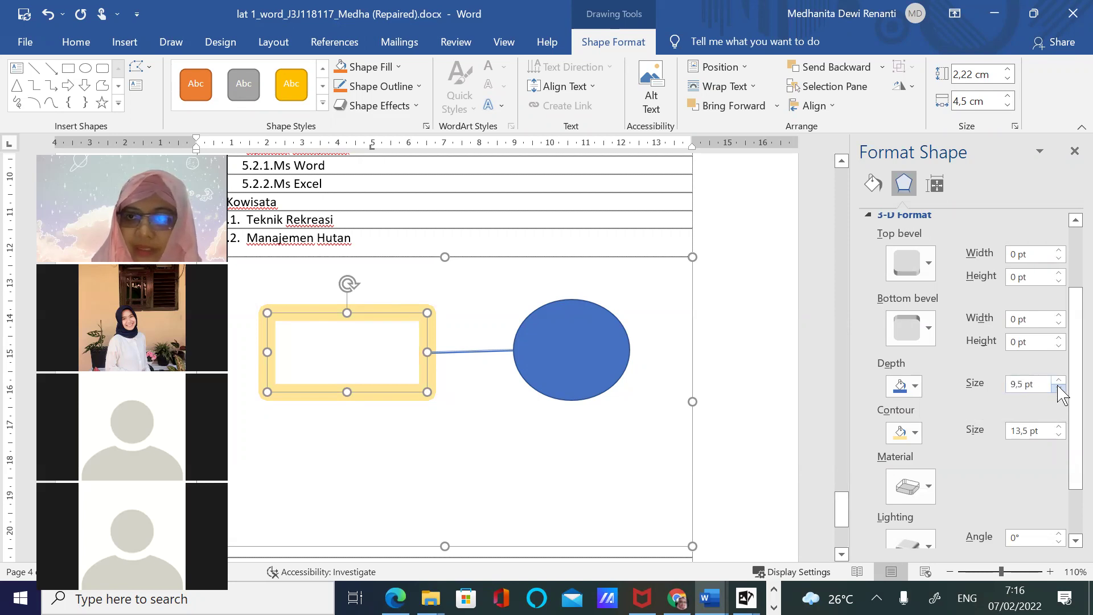
left_click_drag(1075, 341, 1076, 389)
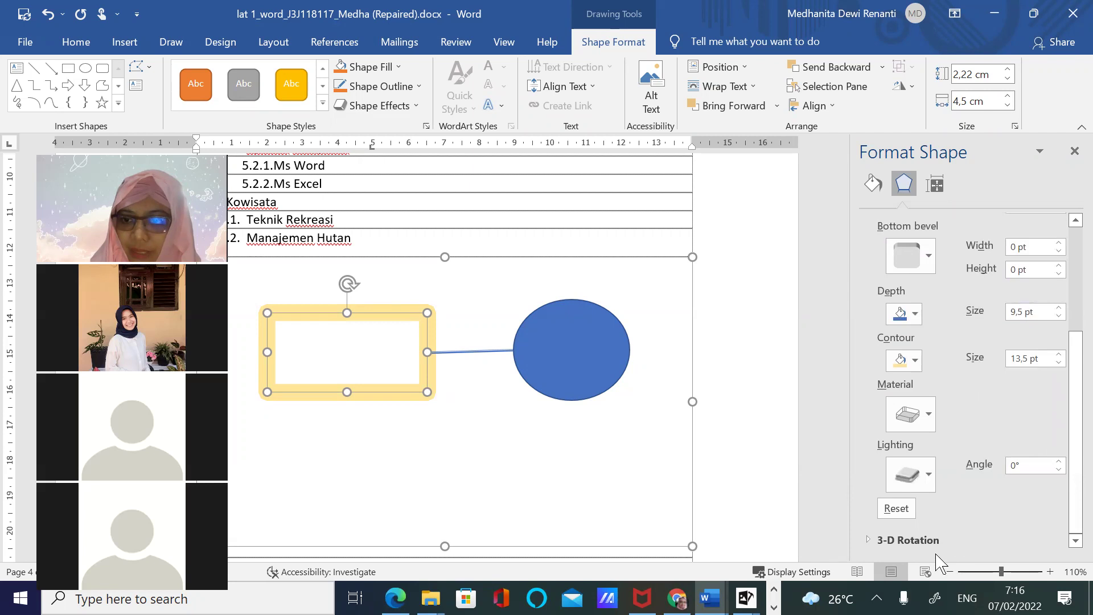
Tilt the yellow frame around the X axis to 310°
left_click(933, 538)
left_click_drag(1076, 430, 1076, 524)
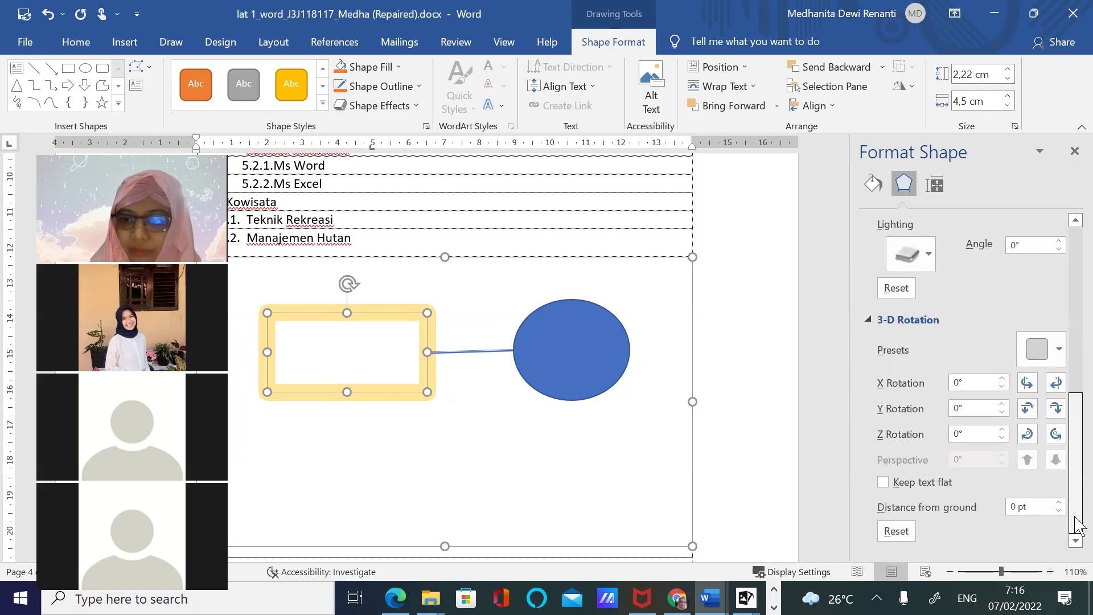
left_click(1028, 383)
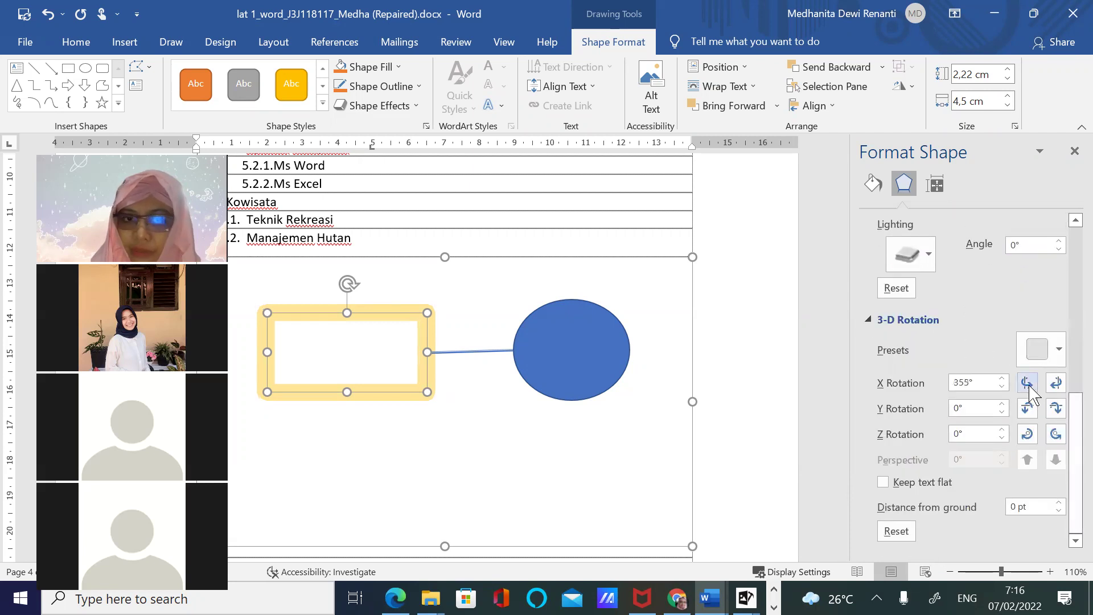
left_click(1028, 383)
left_click(1027, 383)
left_click(1027, 384)
left_click(1027, 383)
left_click(1027, 383)
left_click(1027, 383)
left_click(1027, 383)
left_click(1027, 383)
left_click(1027, 383)
Set the frame's Y rotation to 25°, leaving Z rotation at 0°
left_click(1027, 409)
left_click(1027, 409)
left_click(1028, 408)
left_click(1027, 408)
left_click(1028, 409)
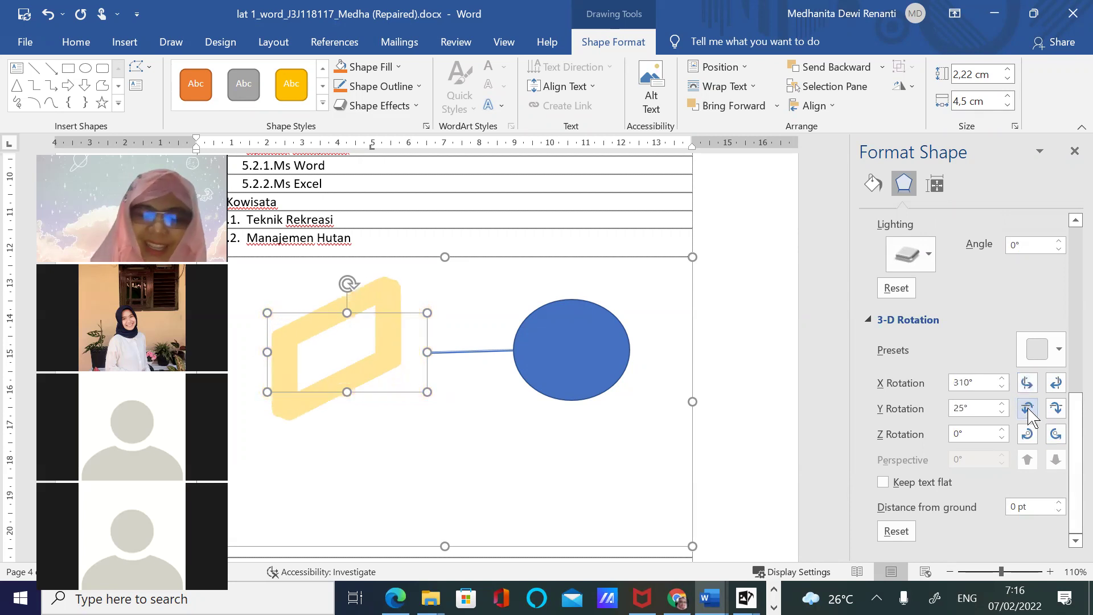
left_click(1027, 409)
left_click(1028, 408)
left_click(1027, 409)
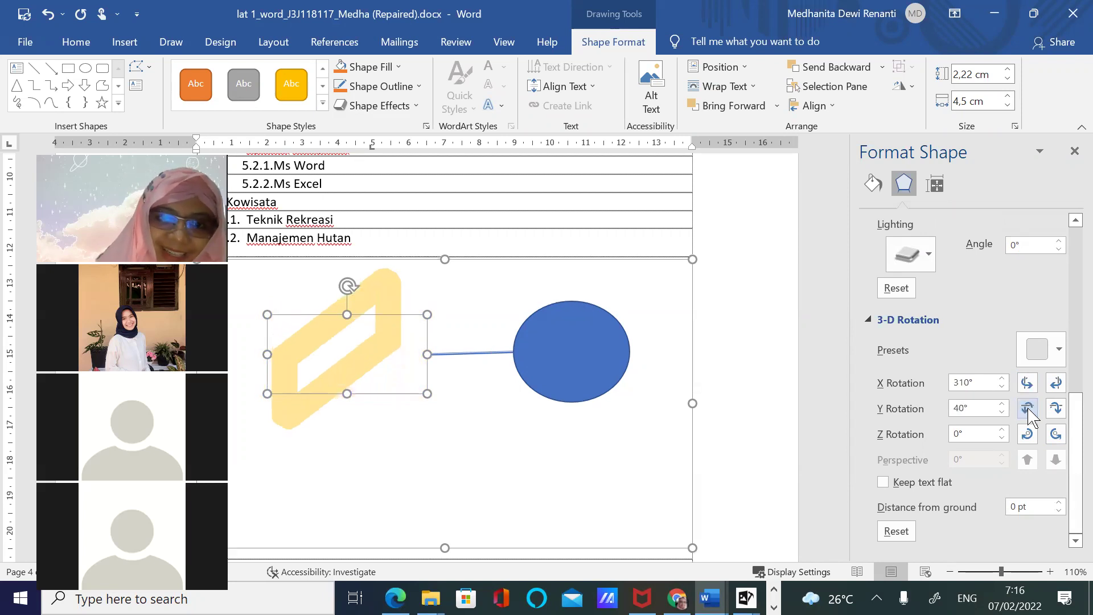
left_click(1028, 409)
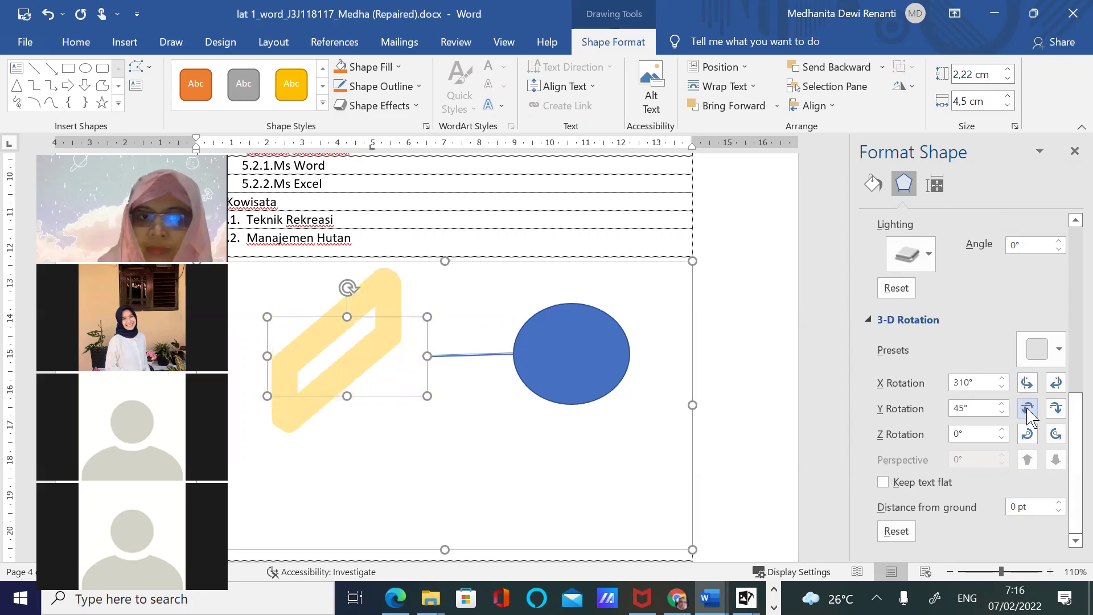
left_click(1055, 408)
left_click(1055, 408)
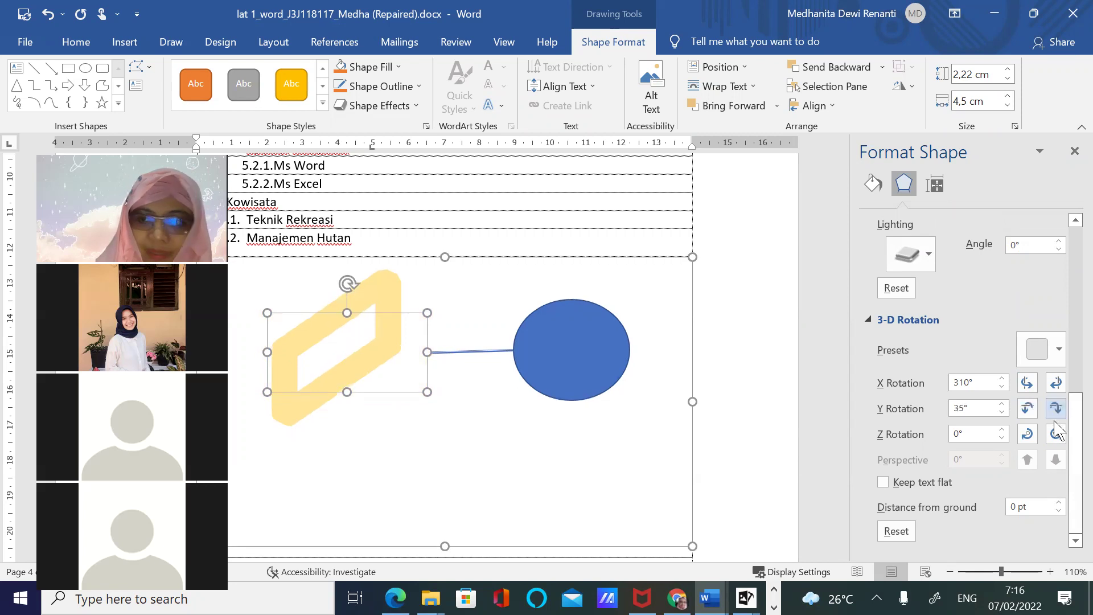
left_click(1026, 436)
left_click(1026, 436)
left_click(1056, 435)
left_click(1057, 434)
left_click(1027, 409)
left_click(1028, 408)
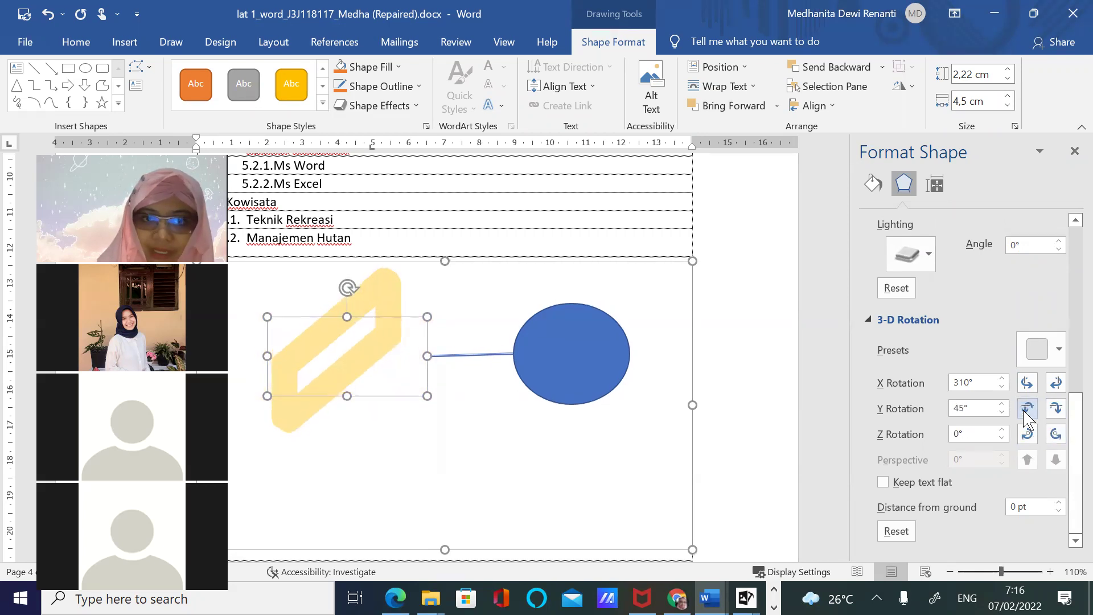
left_click(1055, 408)
left_click(1056, 408)
left_click(1056, 408)
left_click(1055, 408)
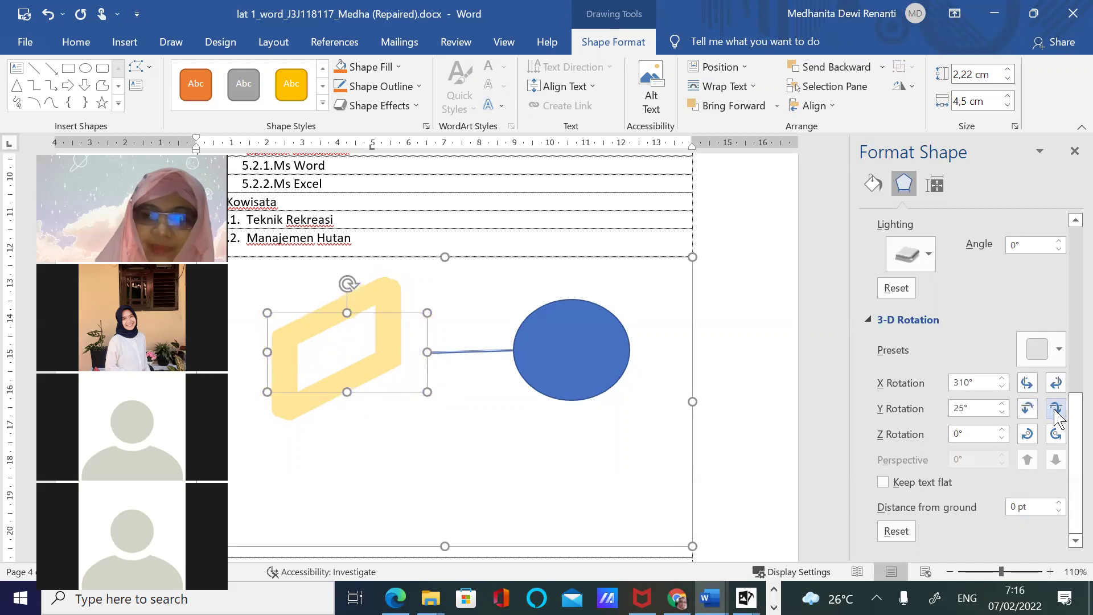
Choose a surface material that shows the frame's orange centre
left_click_drag(1075, 433, 1076, 390)
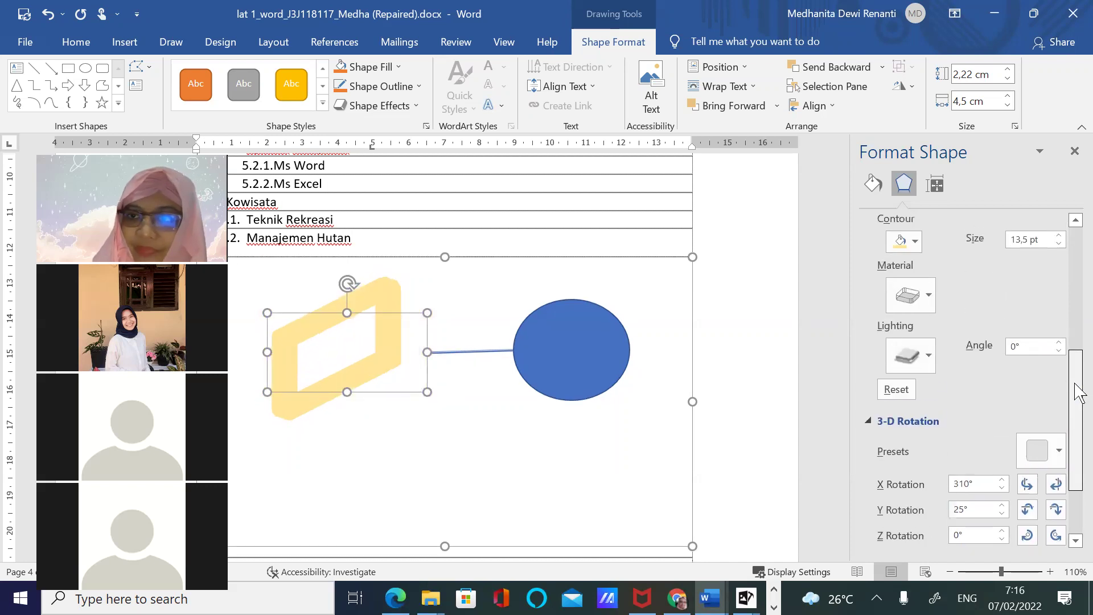
left_click(919, 299)
left_click(1006, 422)
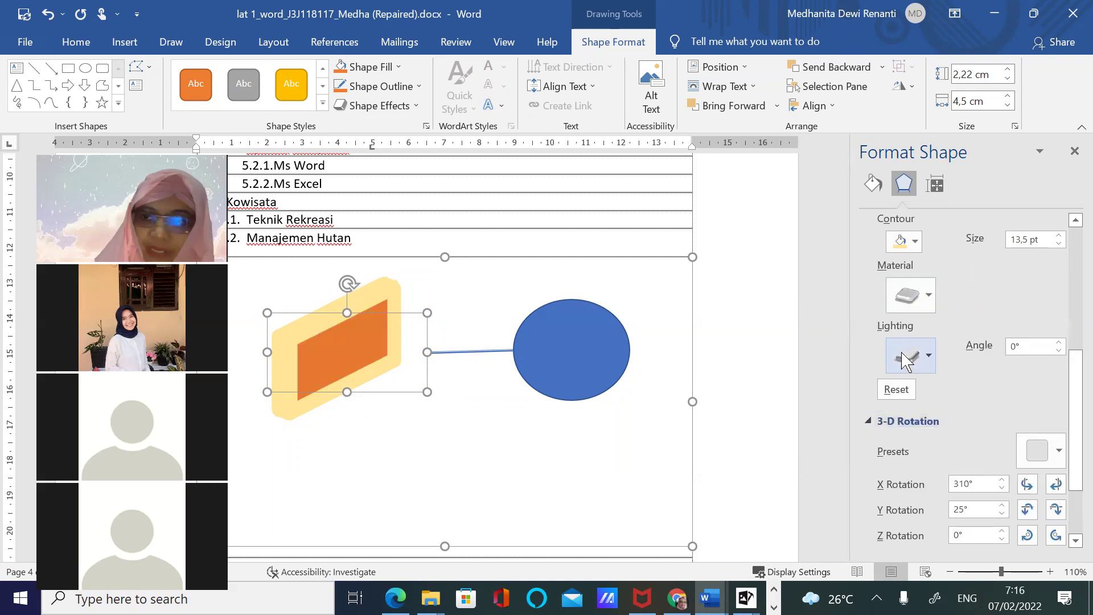
left_click(447, 441)
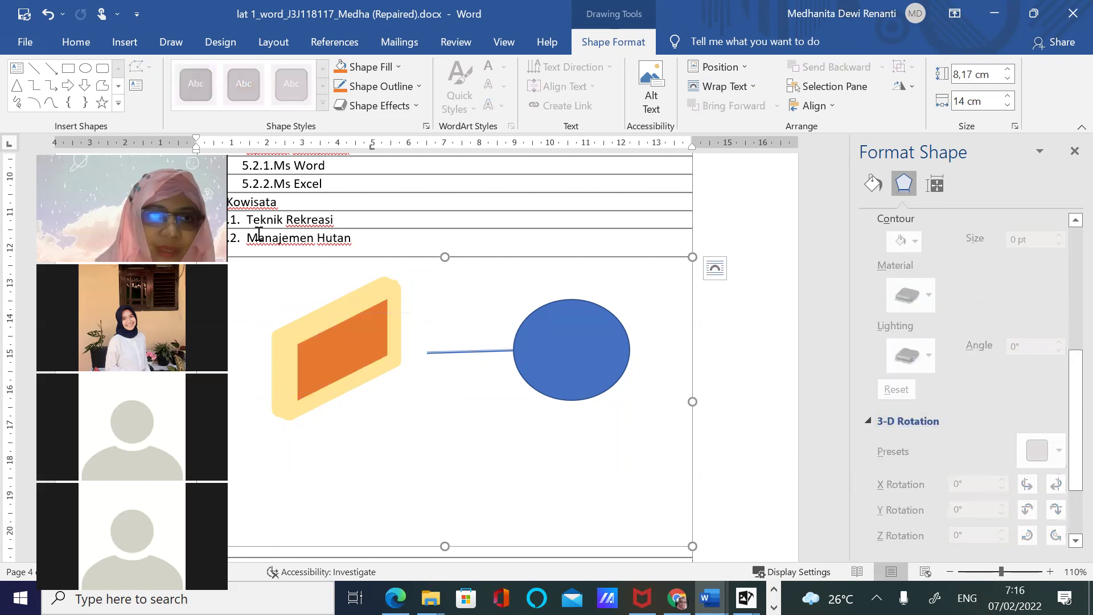
Draw a blue rectangle in the lower canvas and apply the Parallel 3-D rotation
left_click(68, 69)
left_click_drag(307, 450, 477, 530)
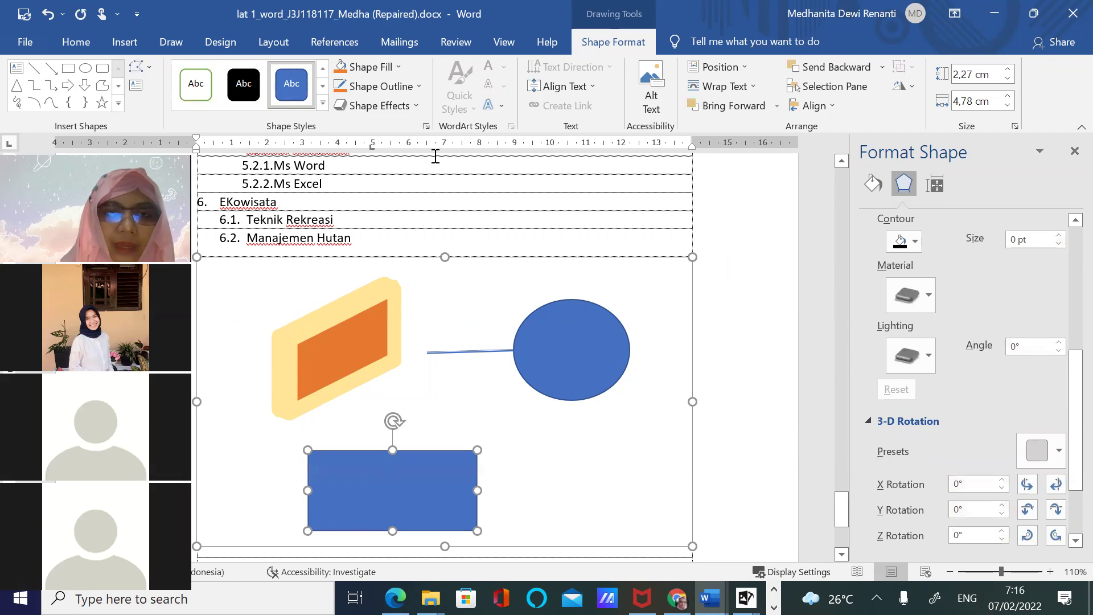
left_click(402, 106)
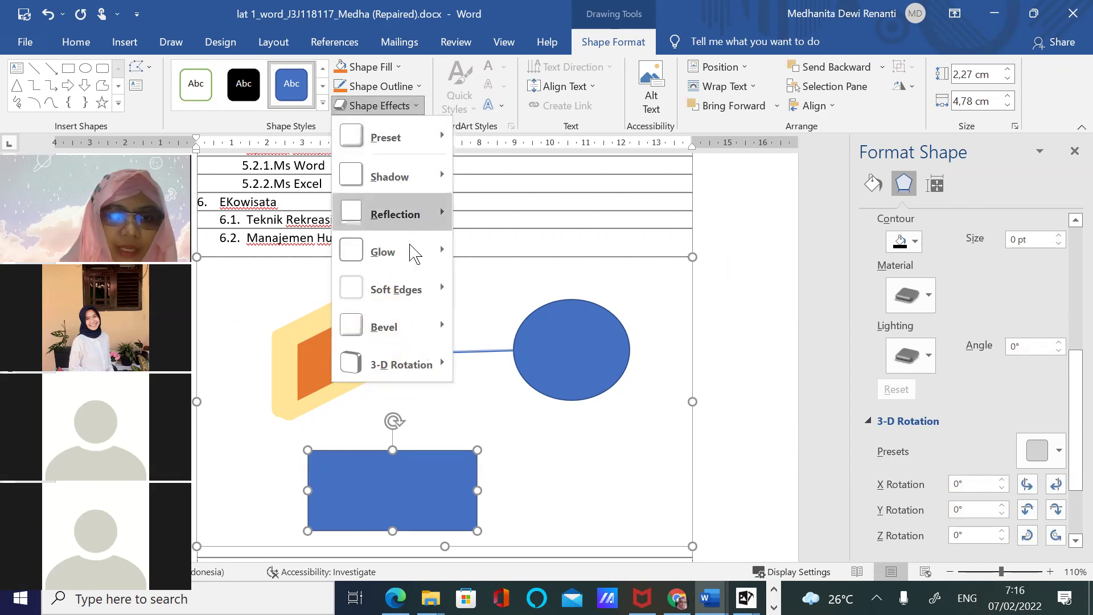
mouse_move(417, 271)
mouse_move(431, 378)
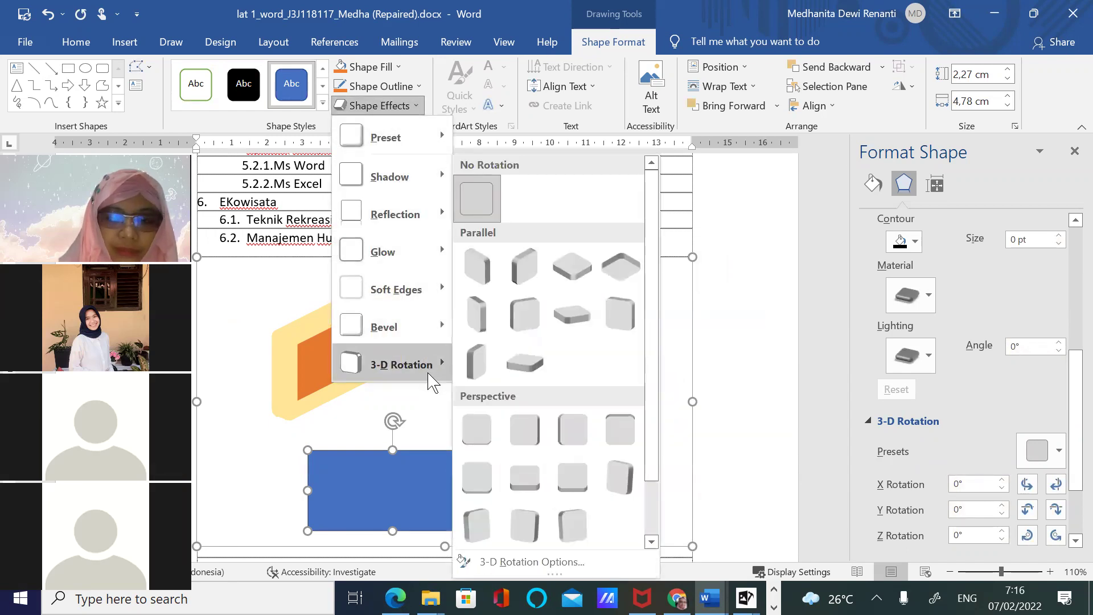
scroll(654, 455, "down", 2)
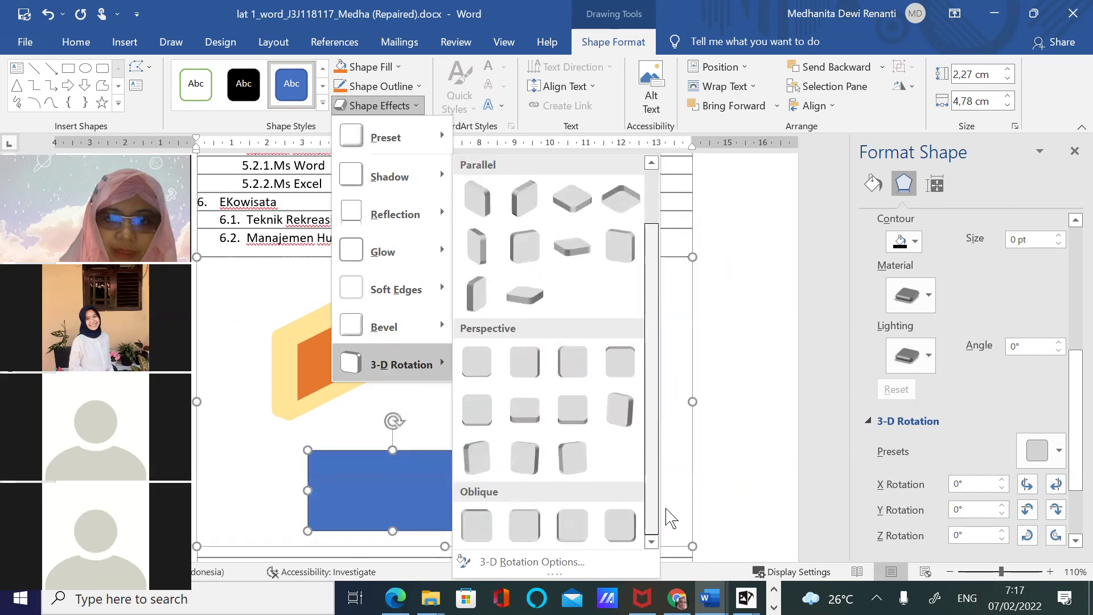
left_click(476, 293)
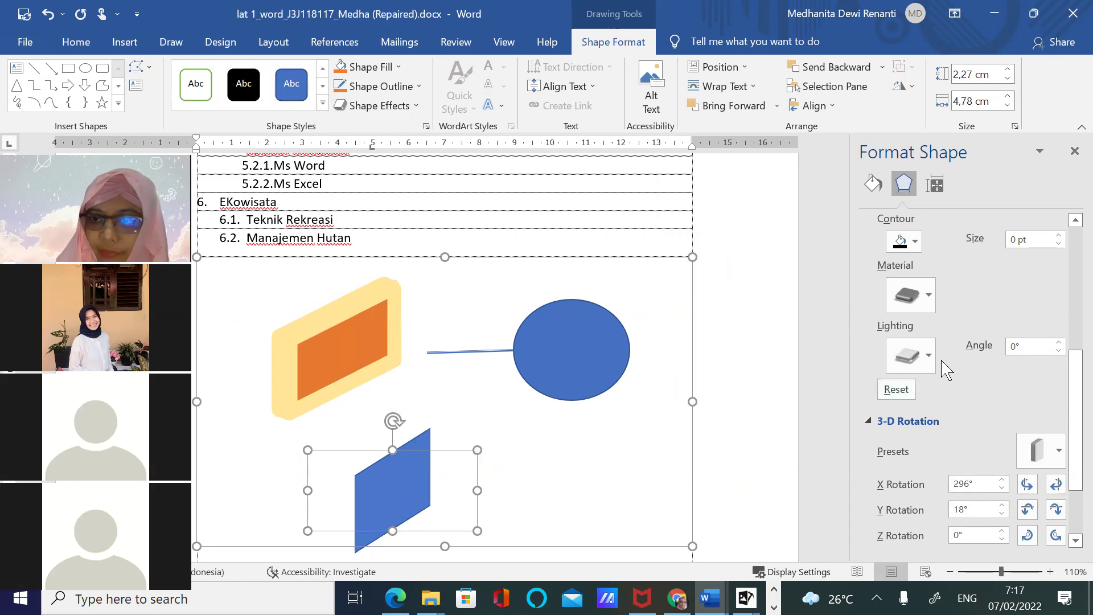
Set the blue rectangle's 3-D depth to 50 pt
left_click_drag(1076, 398, 1076, 349)
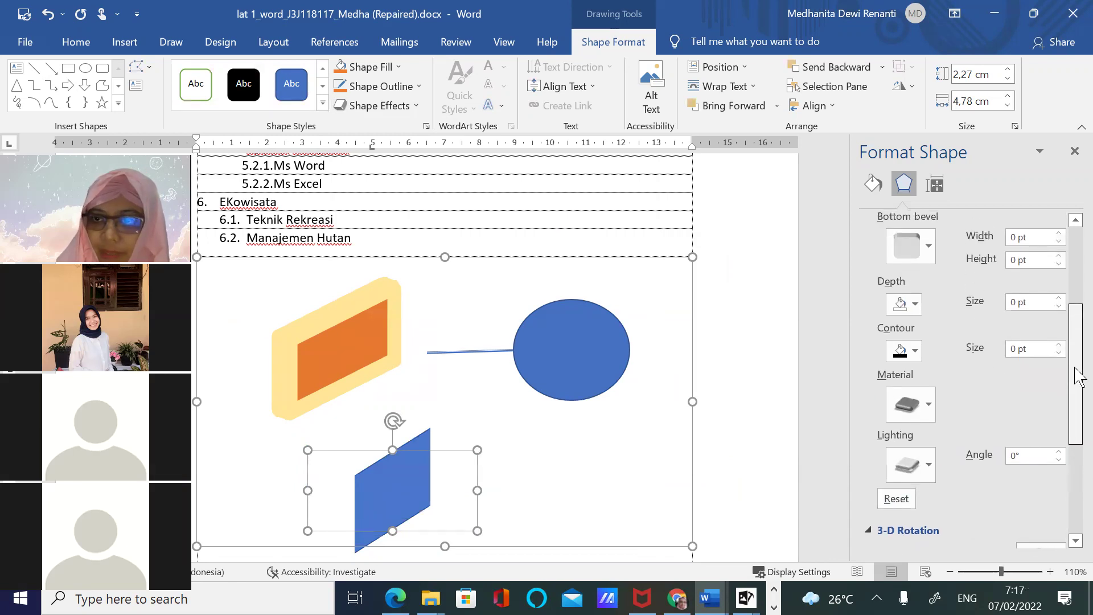
left_click(1059, 300)
left_click(1059, 299)
left_click(1059, 300)
left_click(1059, 300)
left_click(1059, 300)
left_click(1058, 308)
left_click(1059, 308)
left_click(1059, 308)
left_click(1059, 308)
left_click(1059, 308)
triple_click(1027, 308)
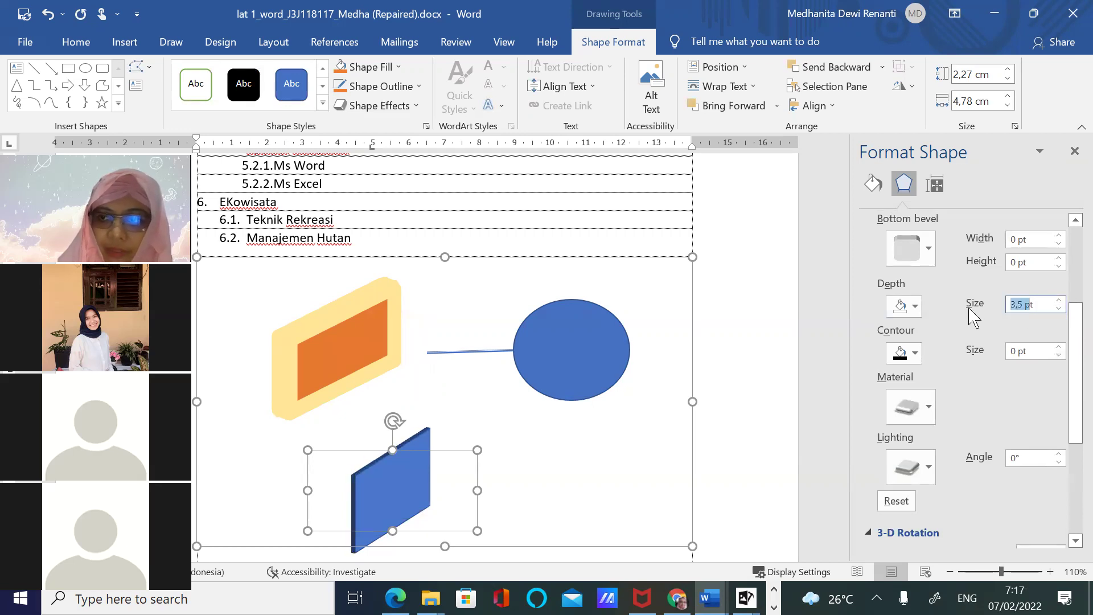
type("50t")
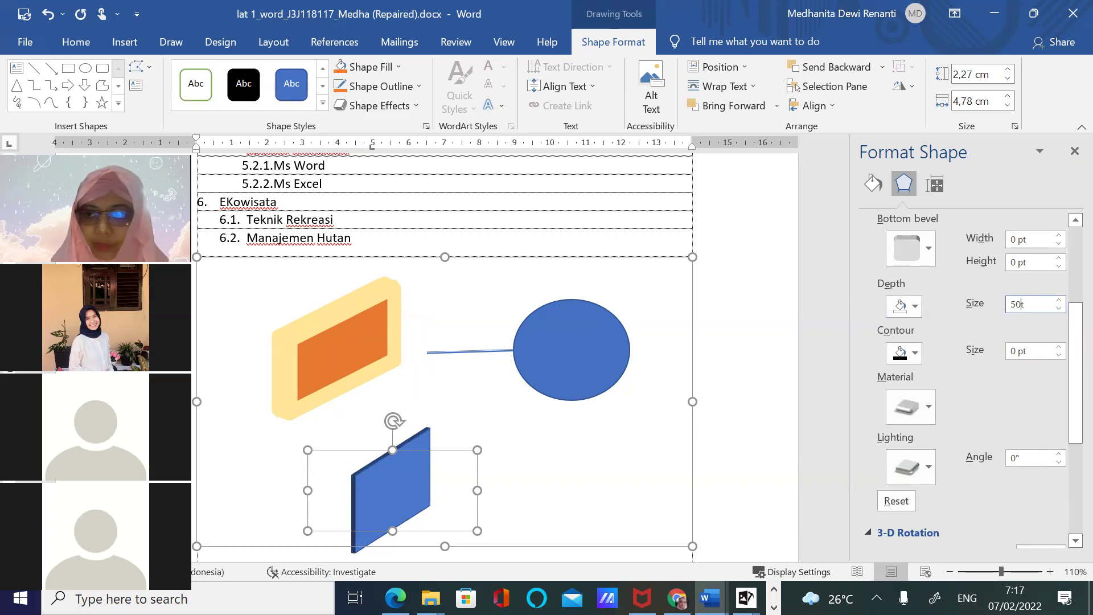
key("Return")
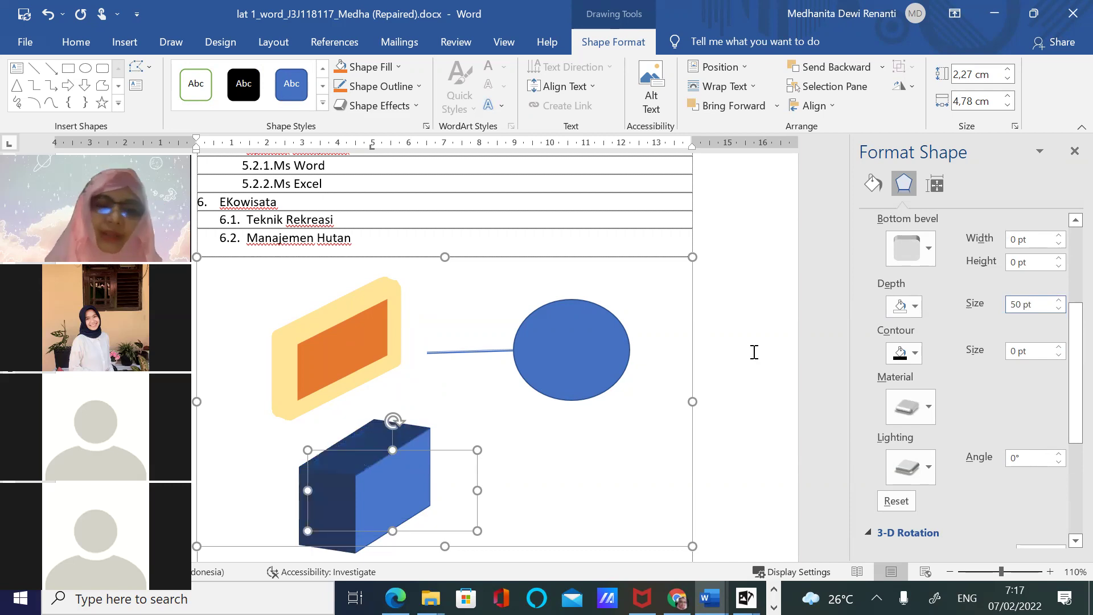
Give the blue box the Wireframe material
left_click(928, 408)
left_click(1054, 300)
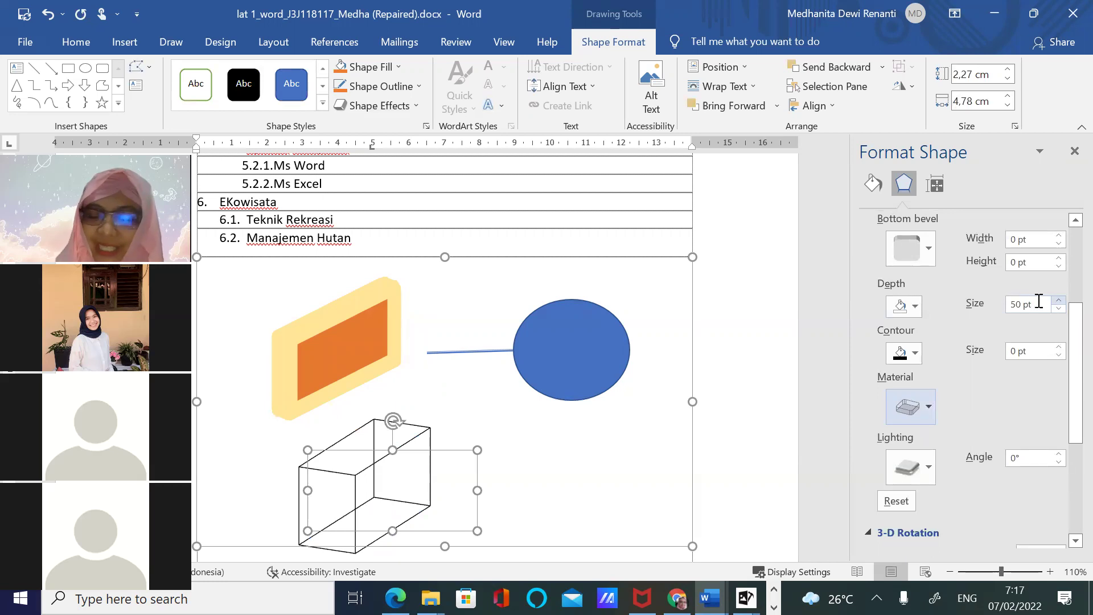
left_click(929, 407)
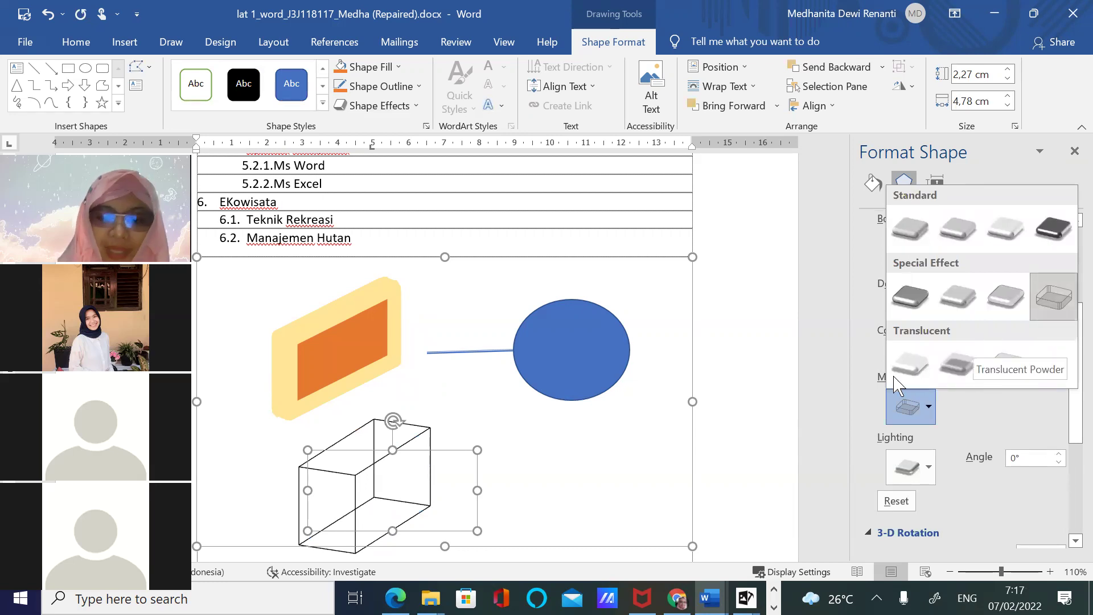
left_click(710, 599)
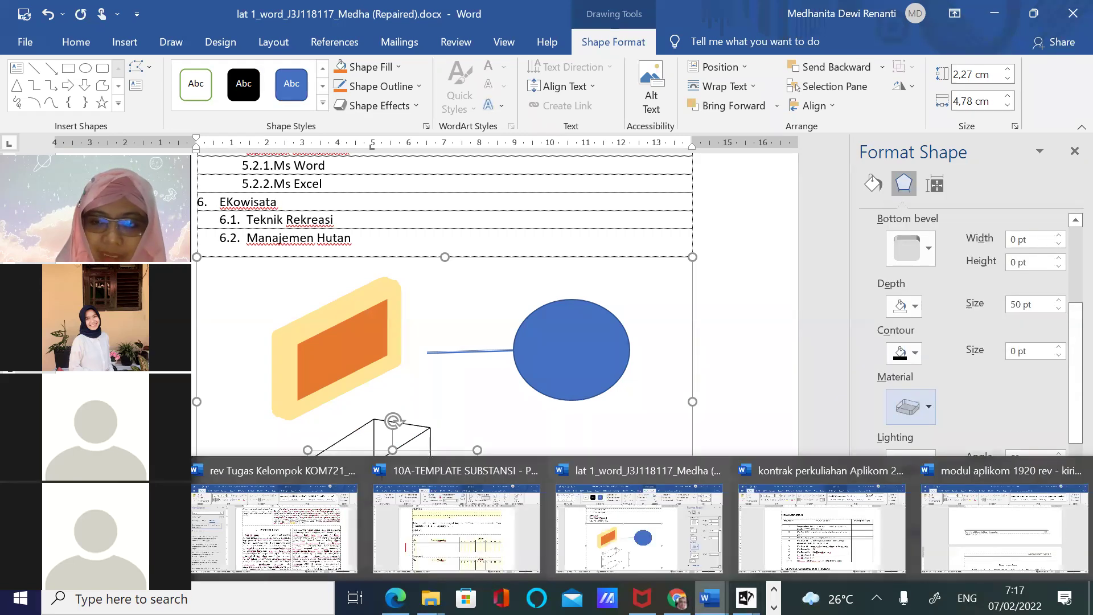
Switch to the modul aplikom document and search it for 'shapes', finding 3 results
left_click(1004, 535)
left_click_drag(1080, 244, 1080, 309)
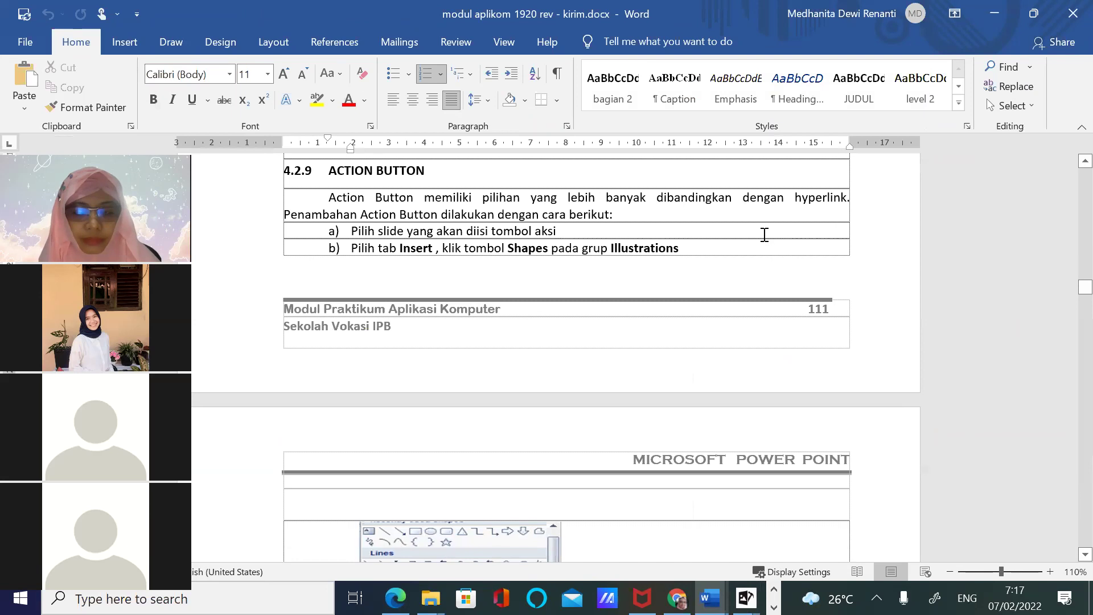
key("ctrl+f")
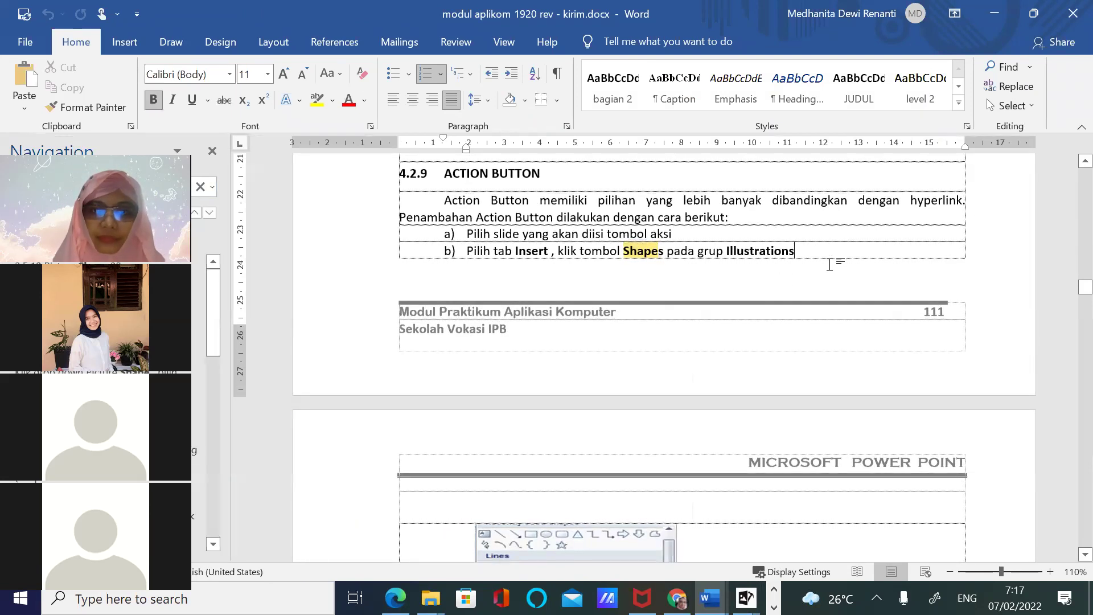
scroll(829, 265, "up", 20)
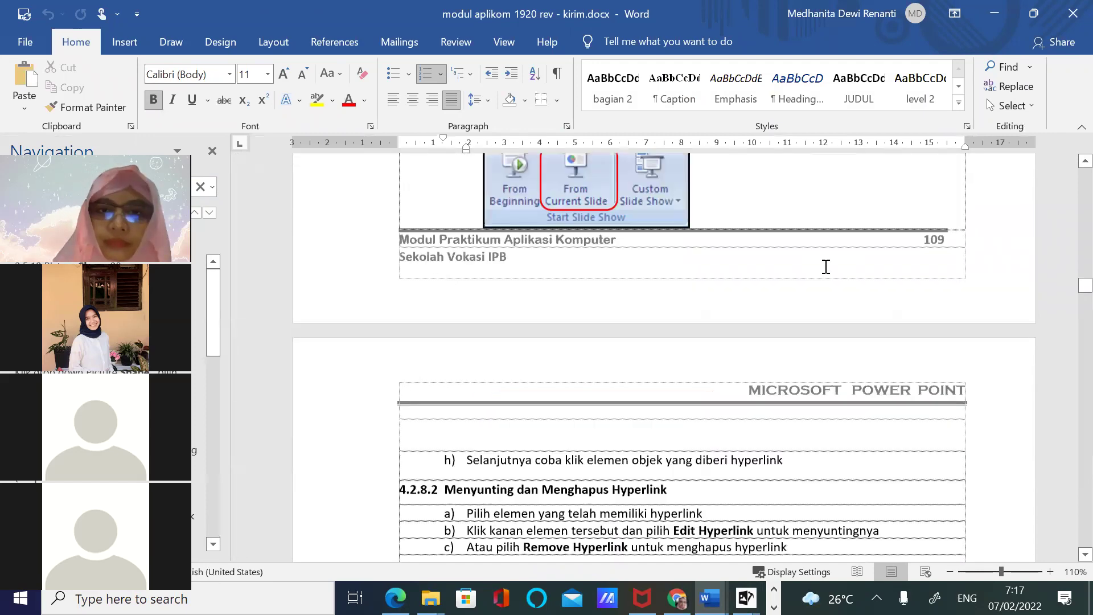
scroll(825, 266, "up", 20)
scroll(827, 268, "up", 20)
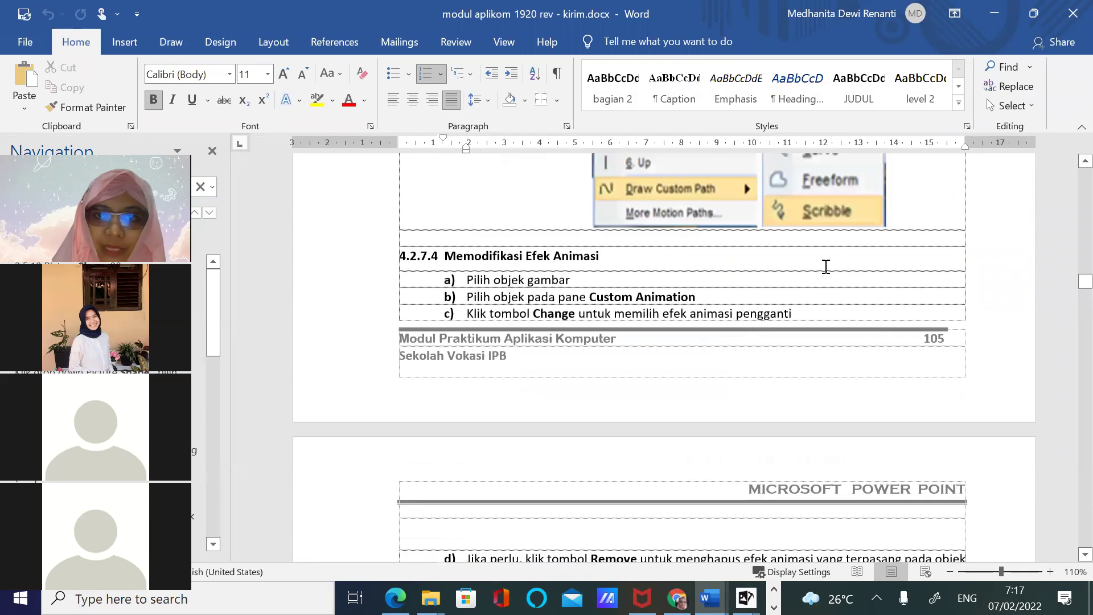
scroll(826, 266, "up", 1)
left_click_drag(1078, 281, 1080, 245)
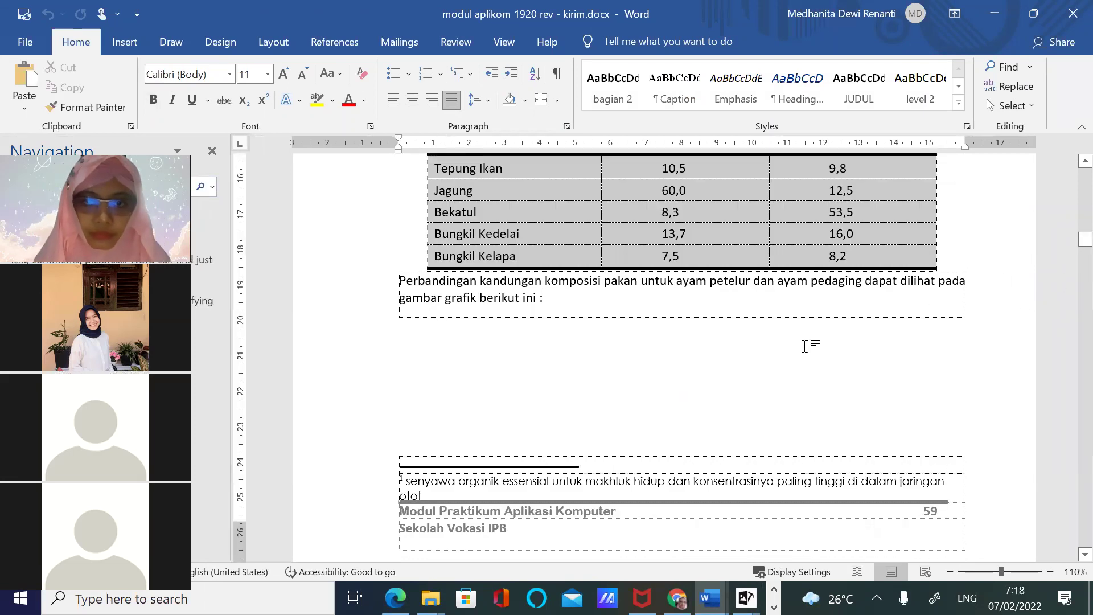
scroll(739, 312, "down", 1)
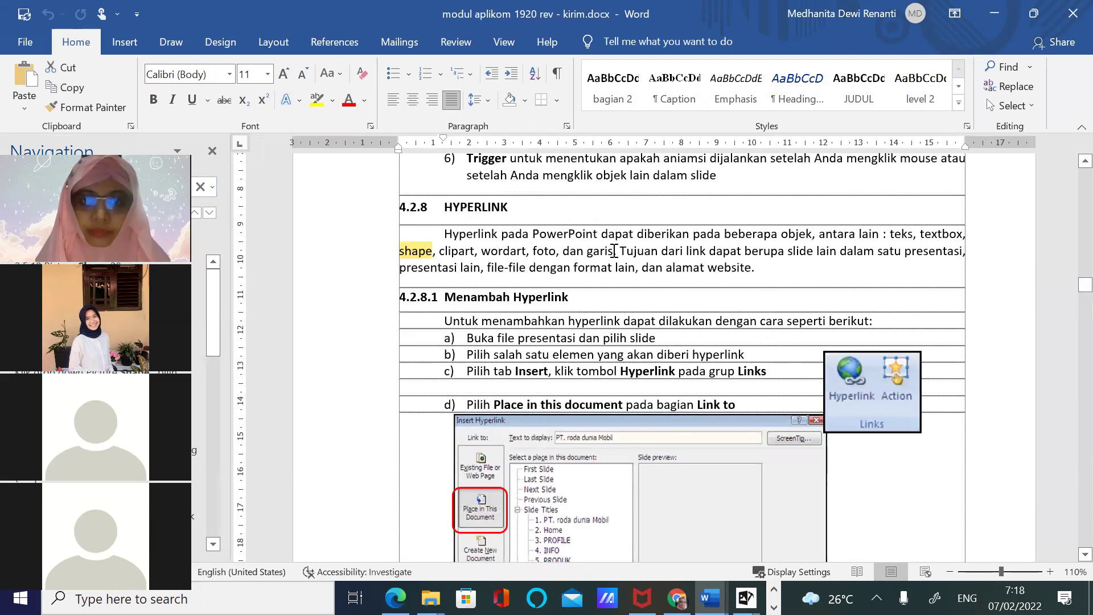
type("s")
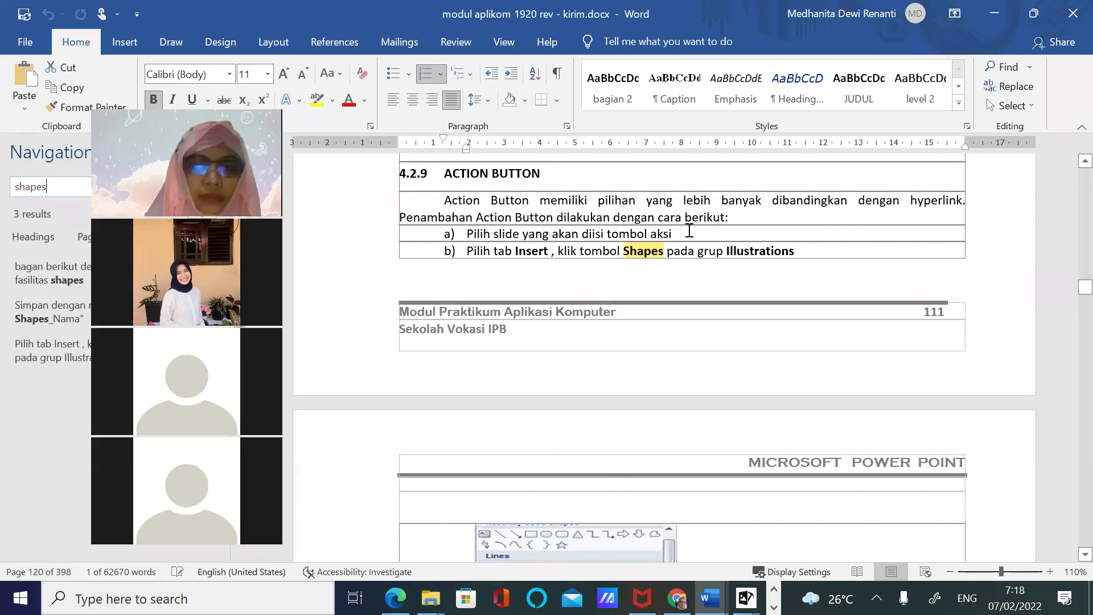
scroll(745, 252, "up", 8)
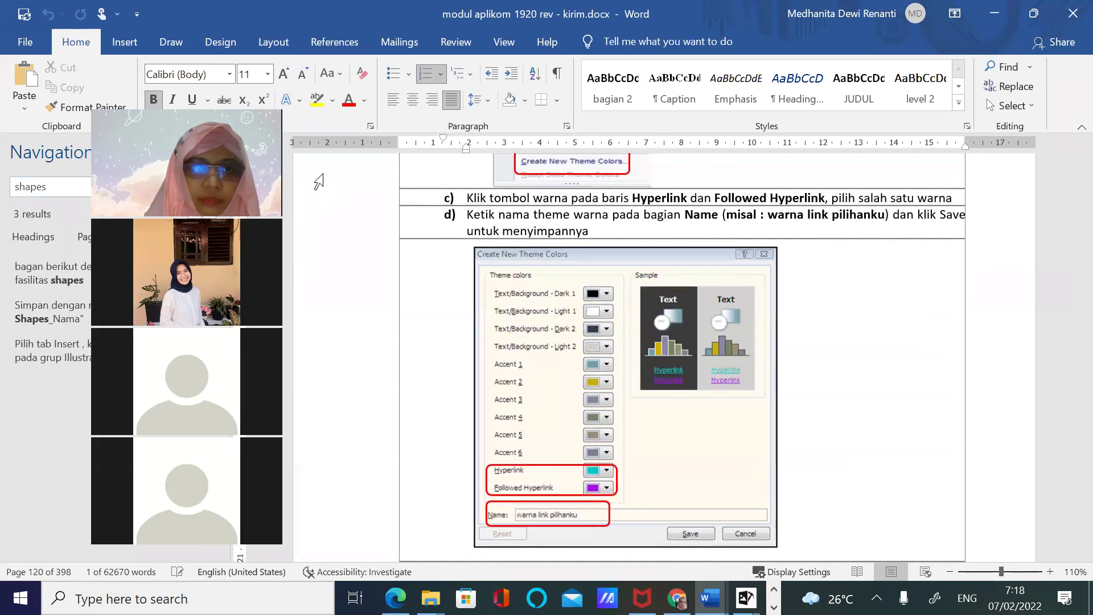
Go back to search result 2 of 3 and scroll through the coconut-to-VCO Shapes diagram
left_click(194, 212)
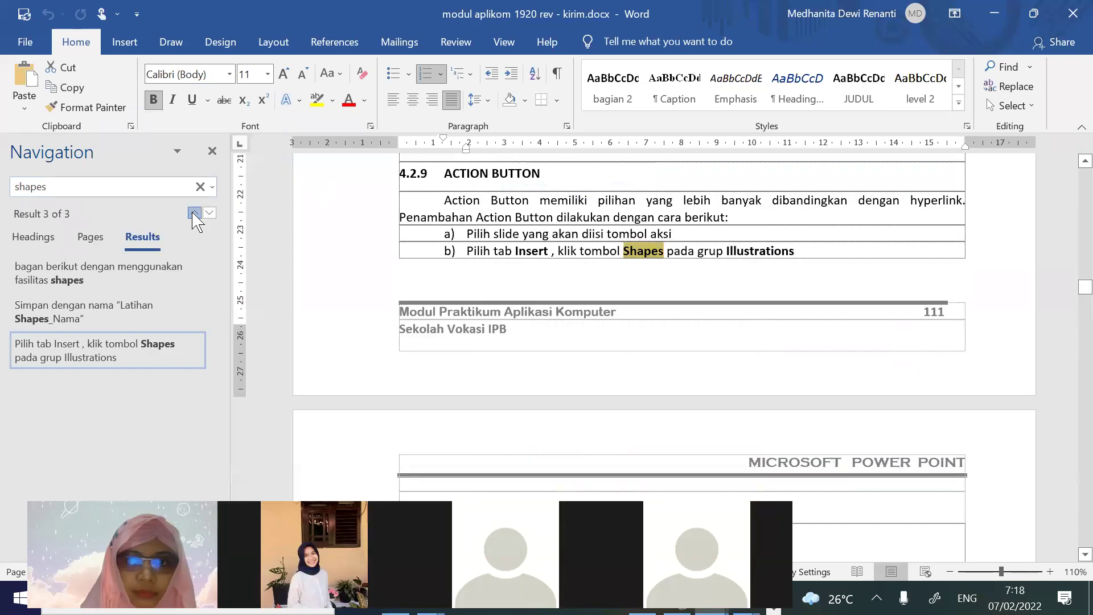
left_click(194, 212)
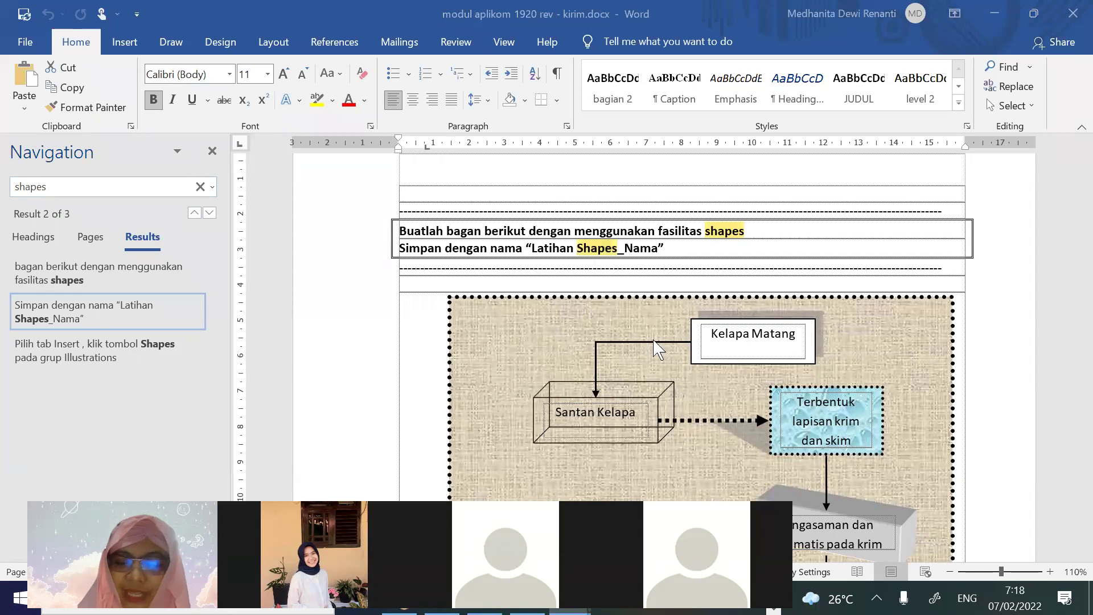
scroll(866, 303, "down", 3)
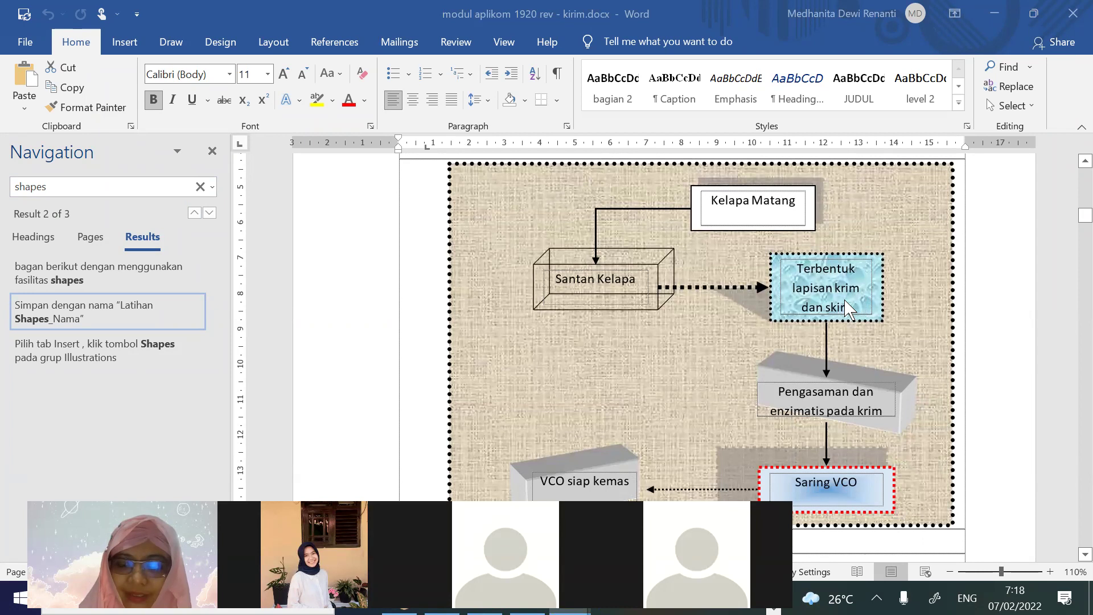
scroll(842, 310, "down", 1)
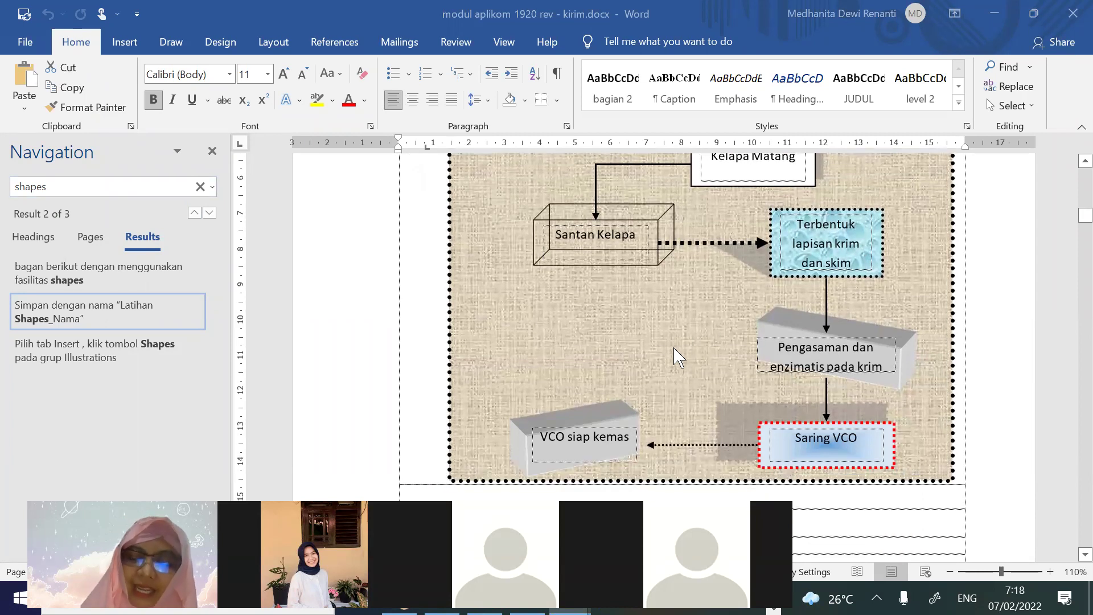
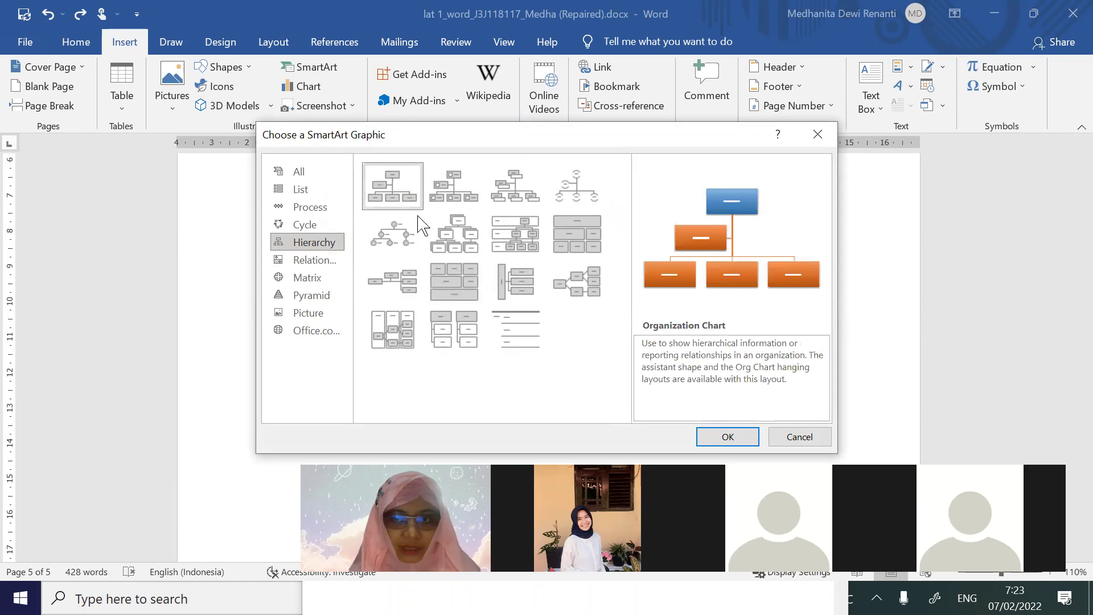
Insert the organization chart and label its top boxes Direktur and Wakil direktur
left_click(731, 440)
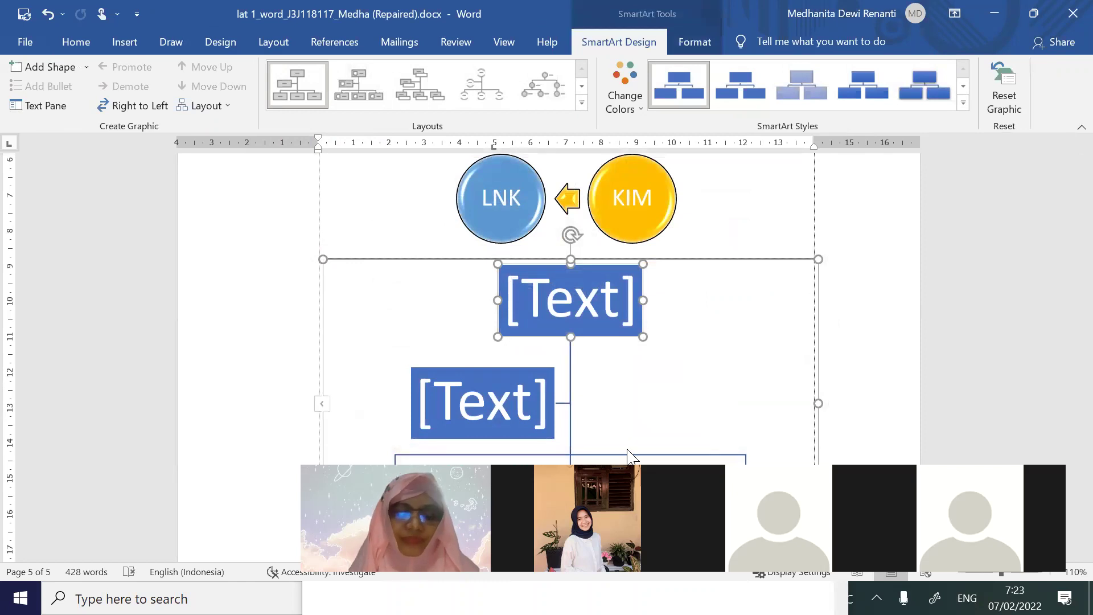
left_click(556, 308)
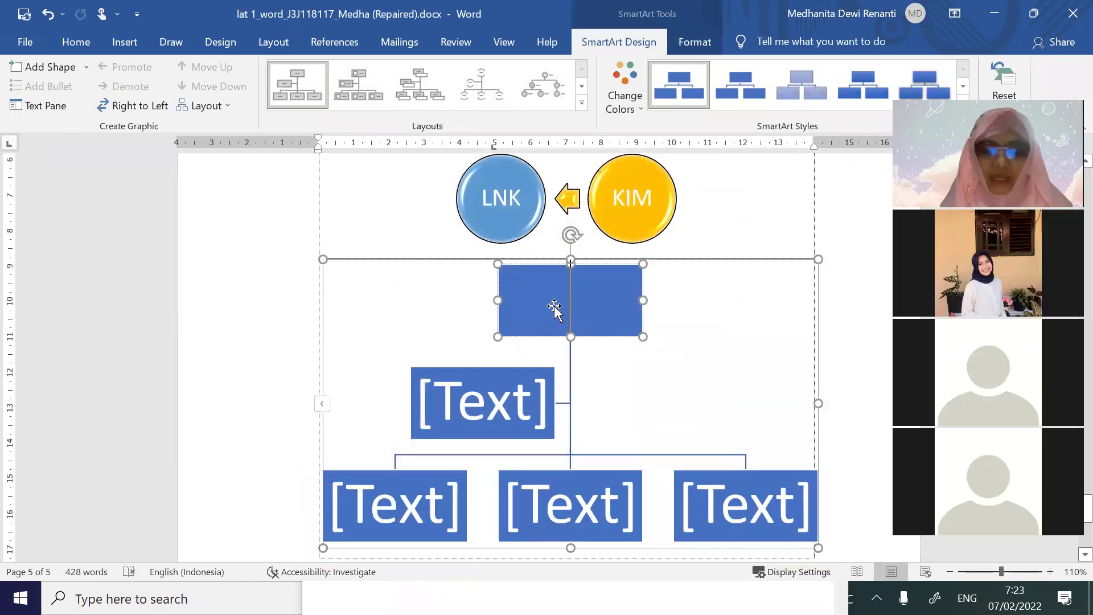
type("Direkt")
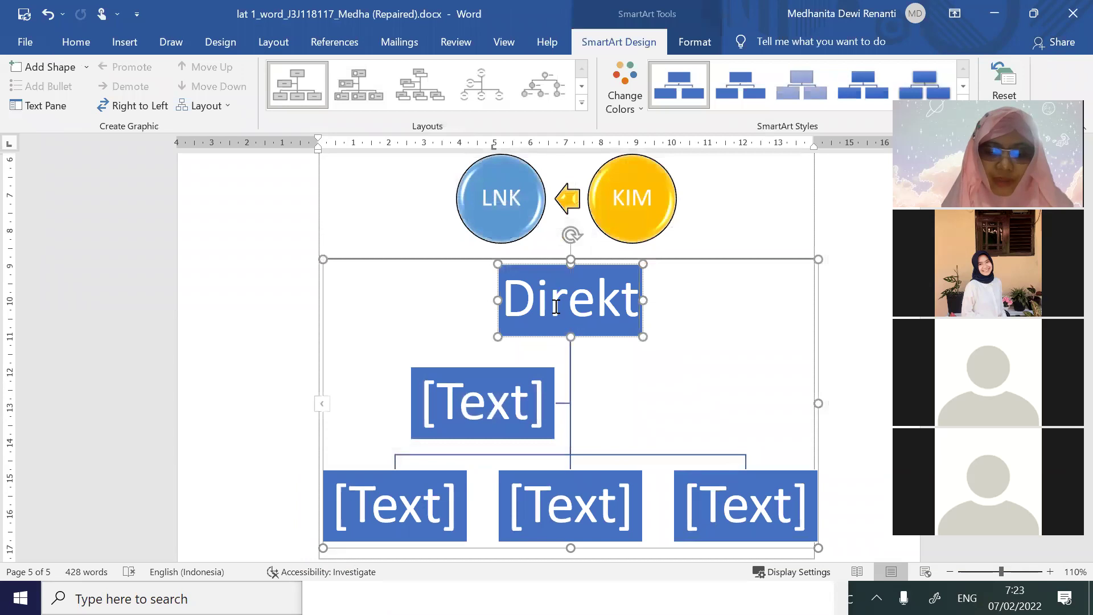
type("ur")
left_click(518, 403)
type("Wakil direktur")
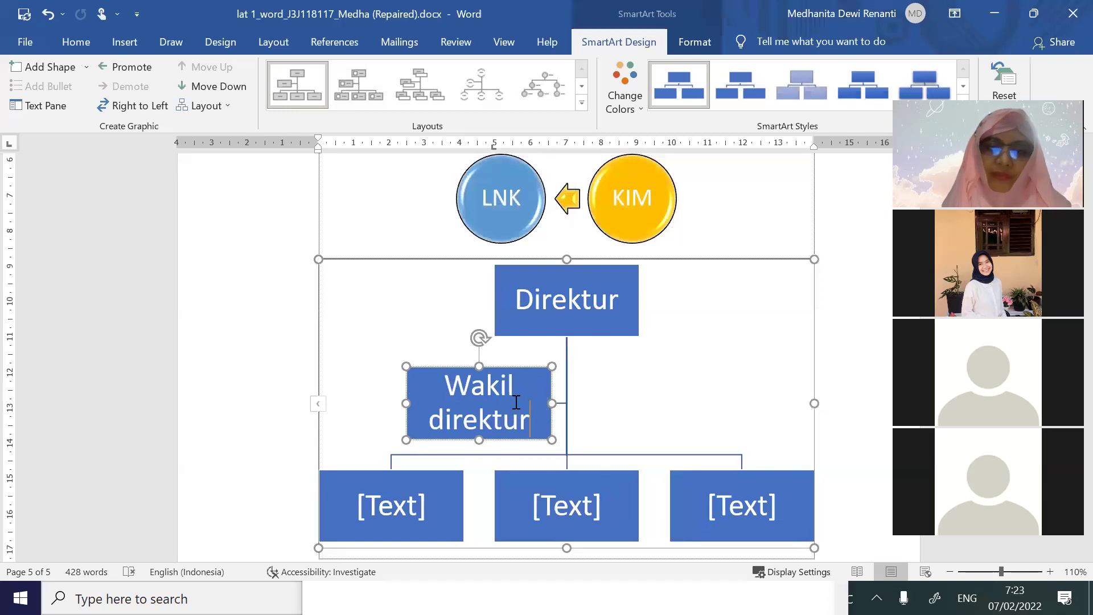
Fill the bottom-row boxes with Kabag SDM, B and C
left_click(413, 505)
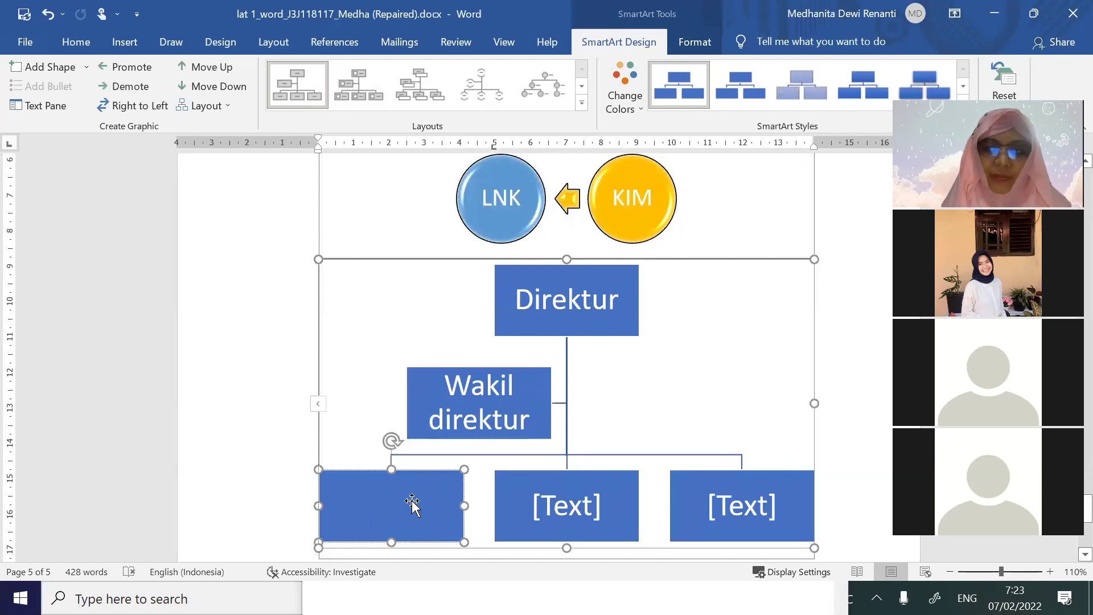
type("Kab")
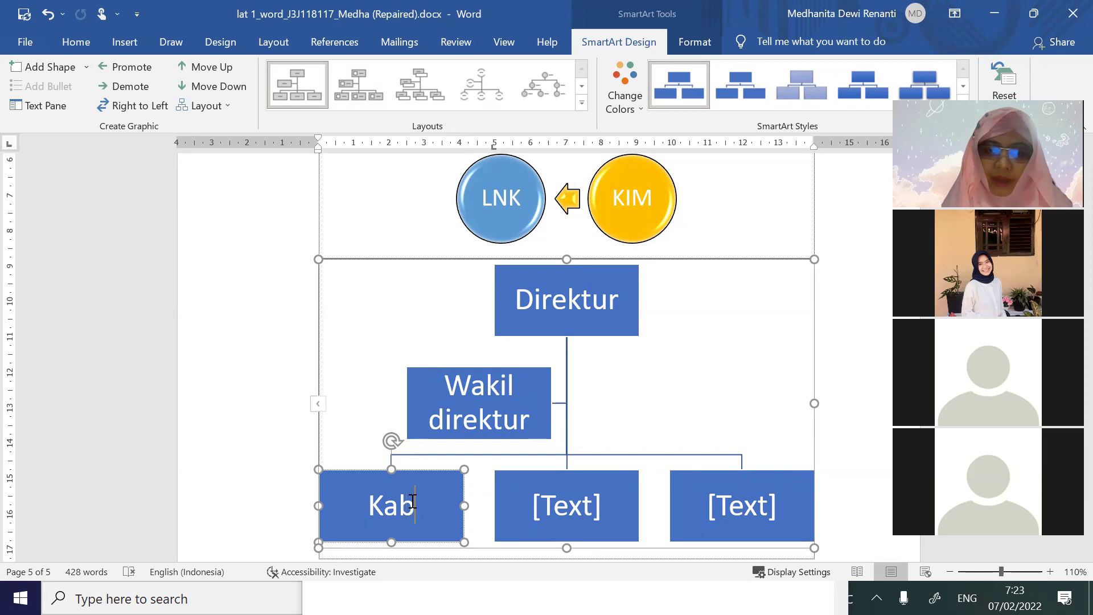
type("ag DM")
key("BackSpace")
key("BackSpace")
type("SDM")
left_click(577, 510)
type("B")
left_click(733, 521)
type("C")
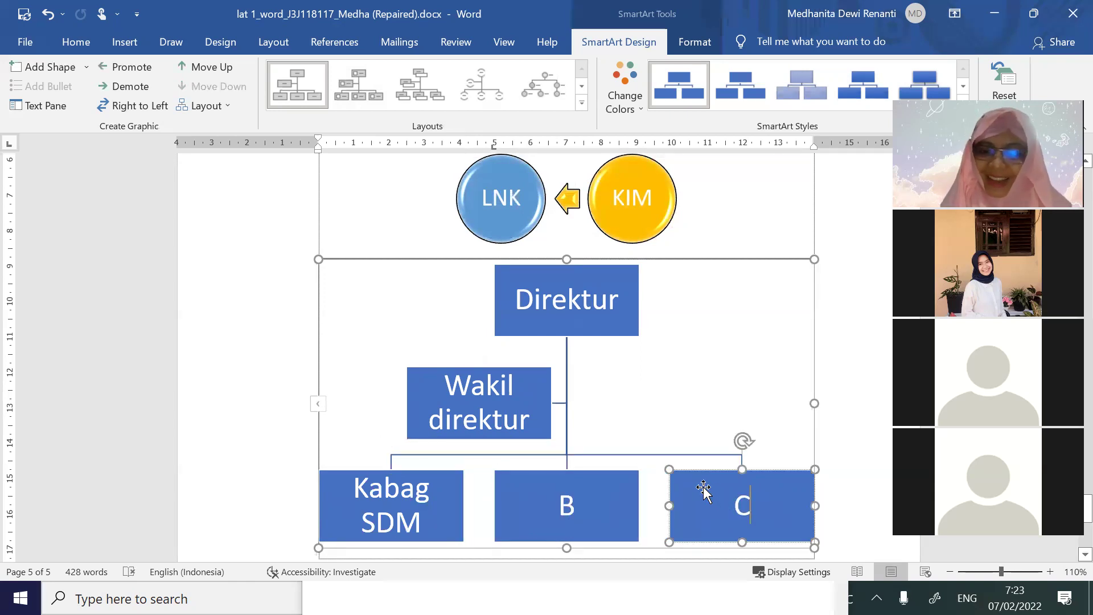
Add an empty shape below box C, undoing the two misplaced Add Shape attempts first
right_click(685, 478)
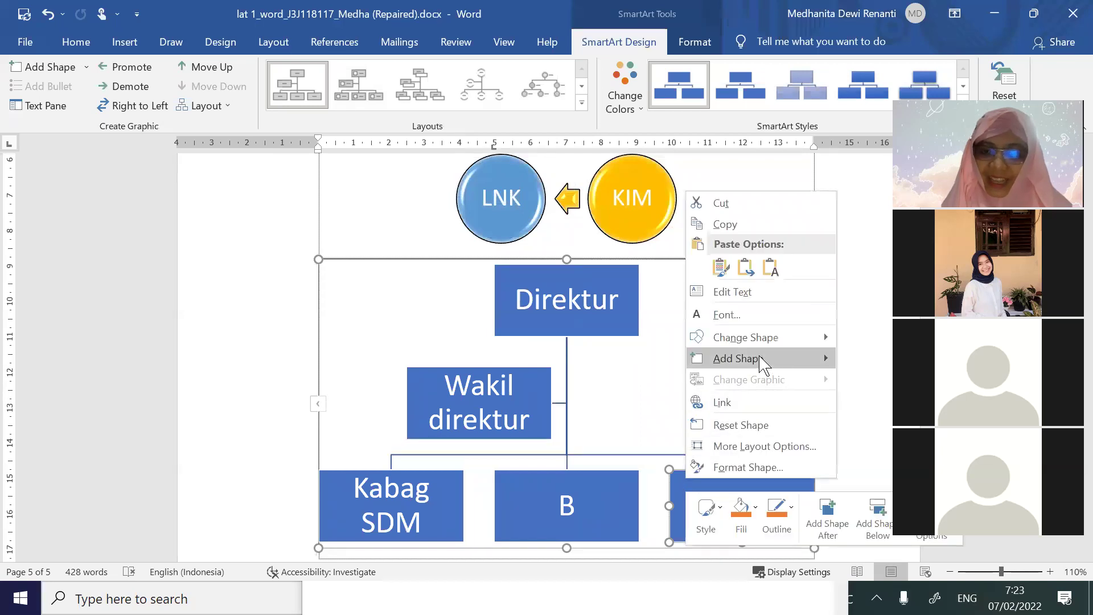
mouse_move(761, 361)
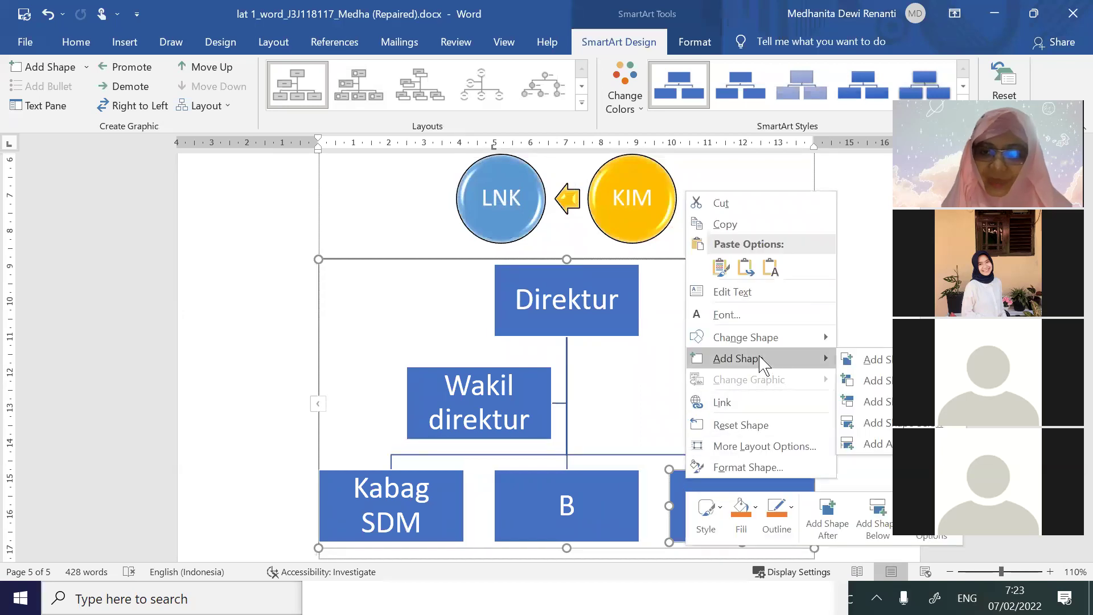
left_click(874, 360)
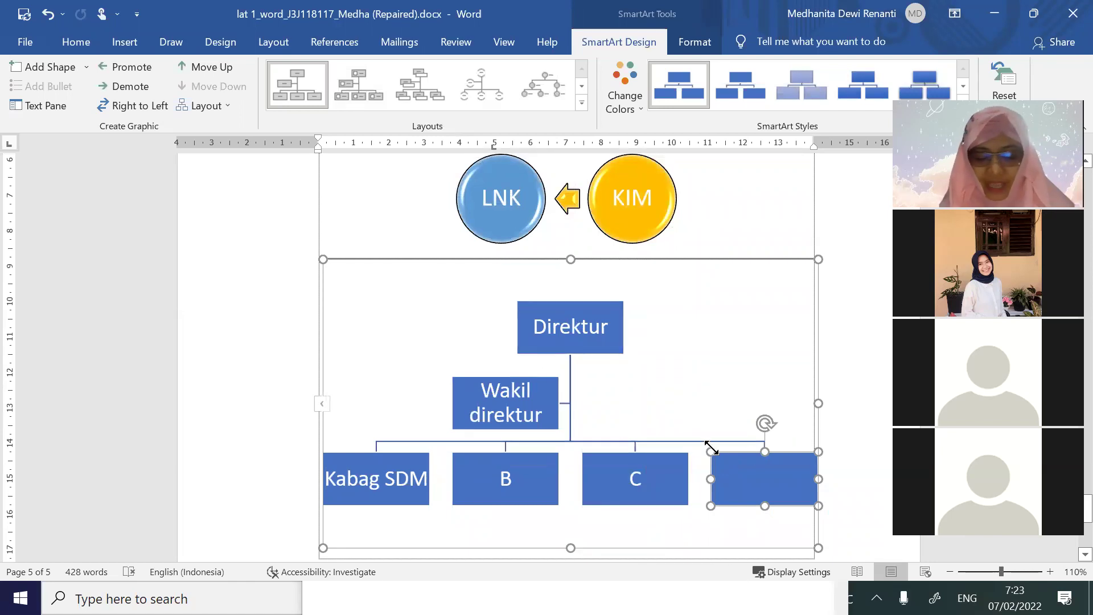
key("ctrl+z")
right_click(734, 476)
mouse_move(811, 360)
left_click(911, 373)
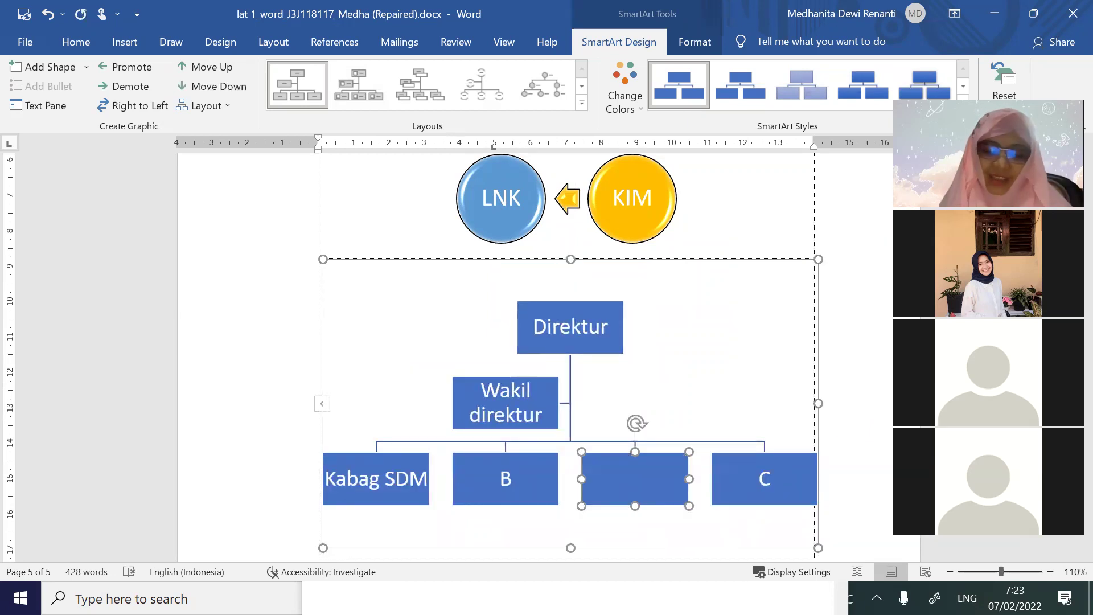
key("ctrl+z")
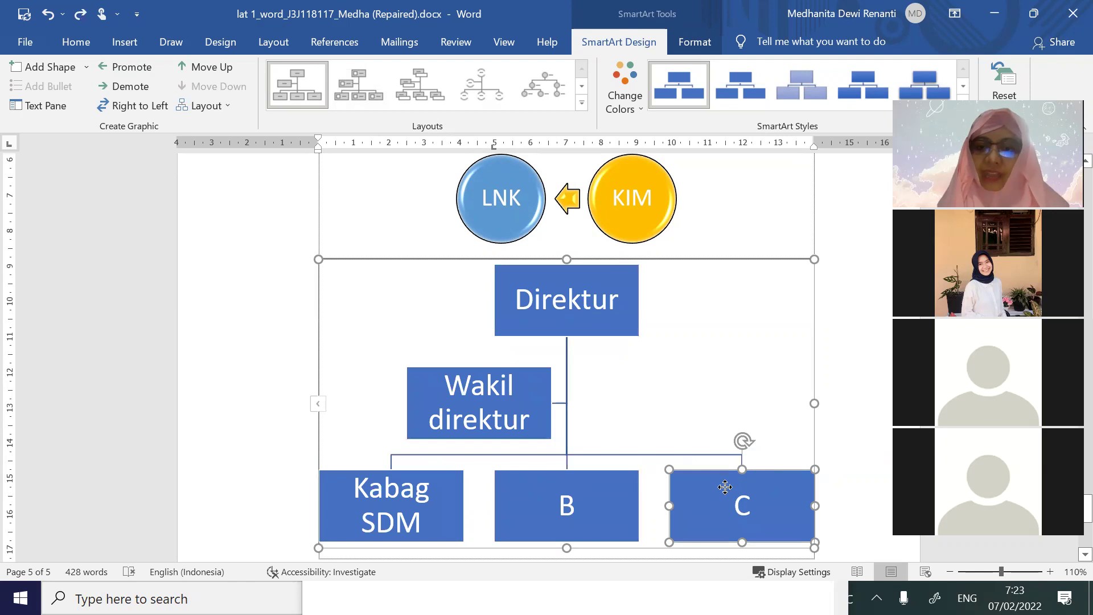
right_click(726, 488)
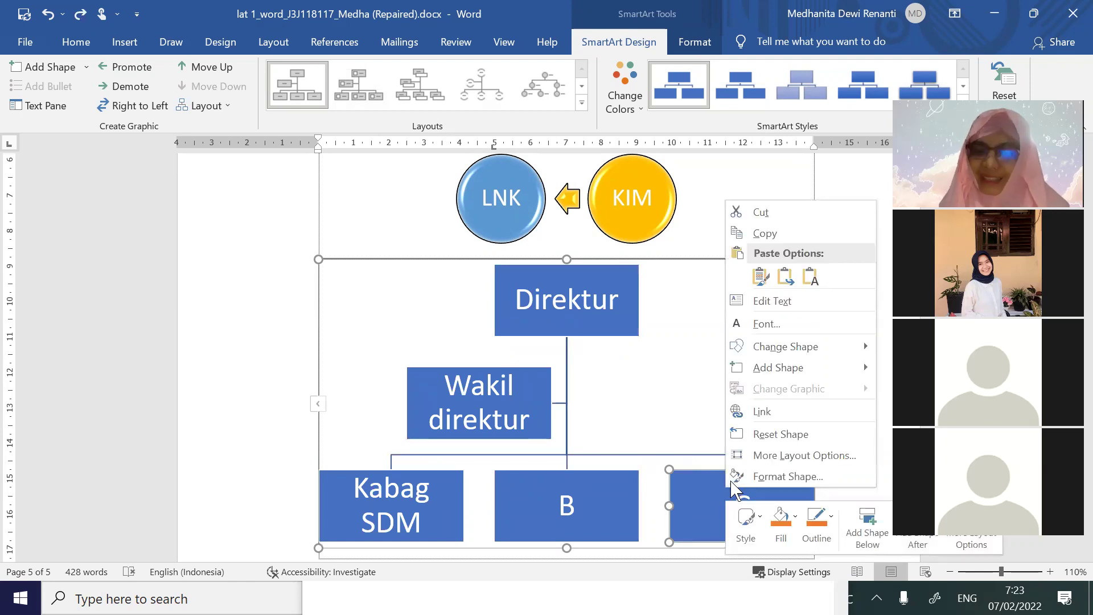
mouse_move(814, 351)
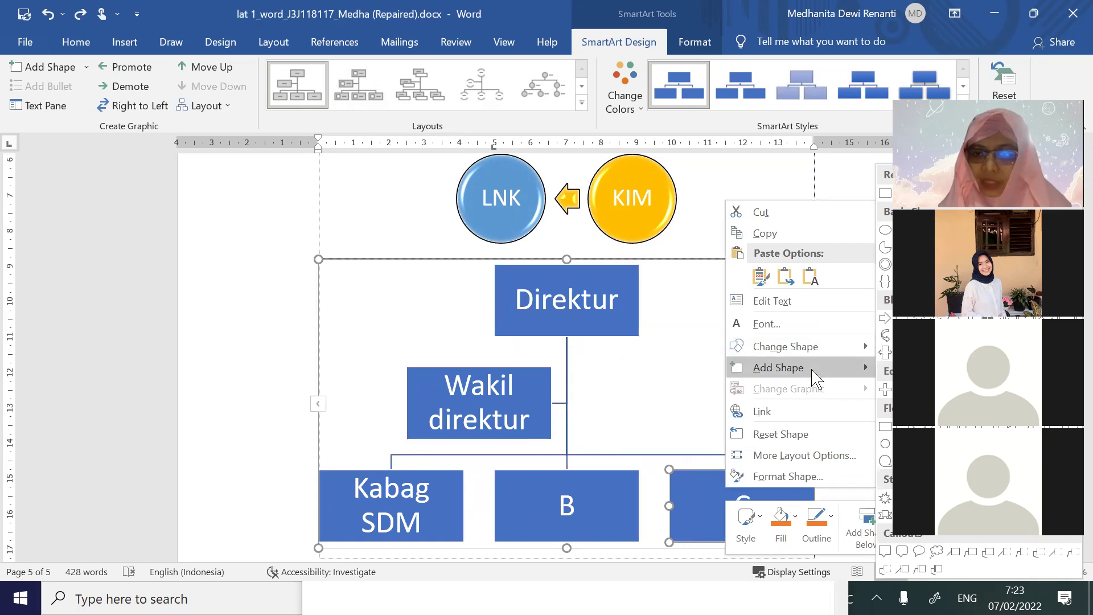
mouse_move(815, 375)
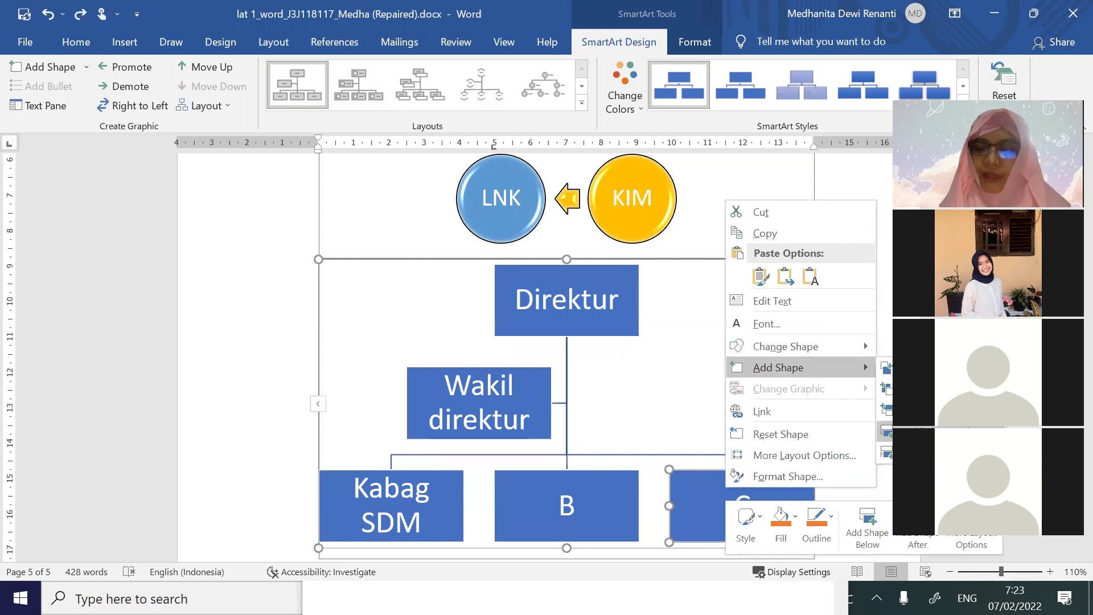
left_click(885, 431)
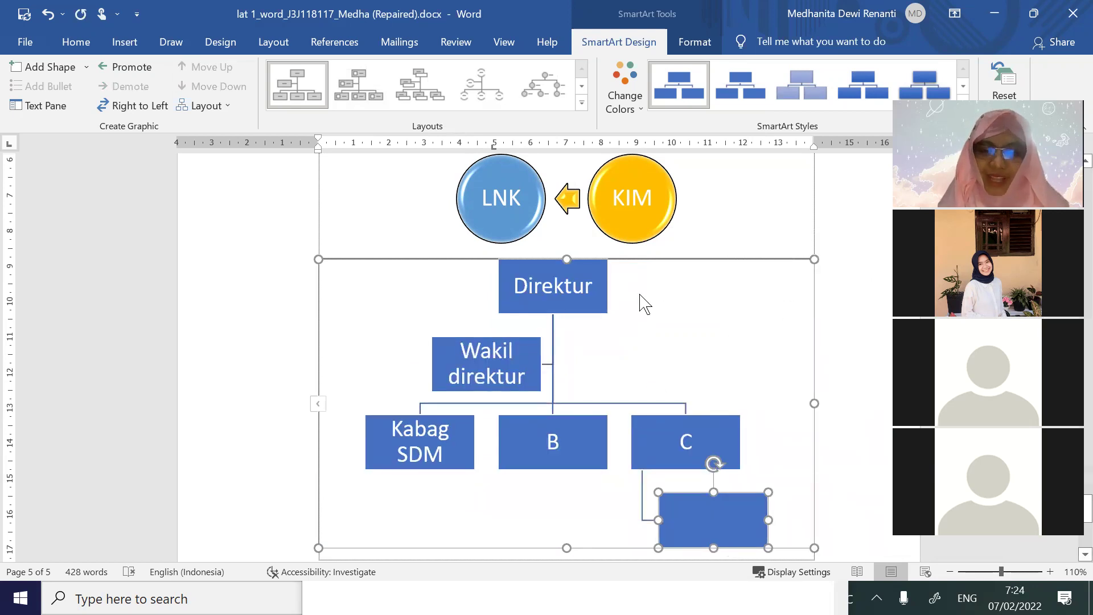
scroll(646, 333, "up", 3)
scroll(646, 333, "up", 1)
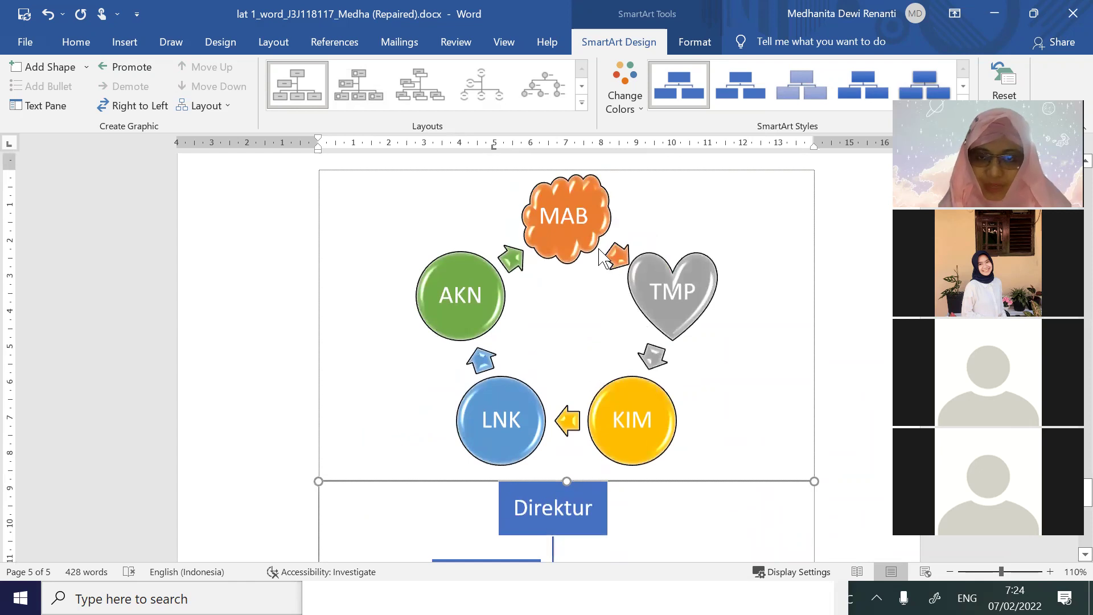
scroll(605, 257, "down", 5)
scroll(612, 262, "down", 1)
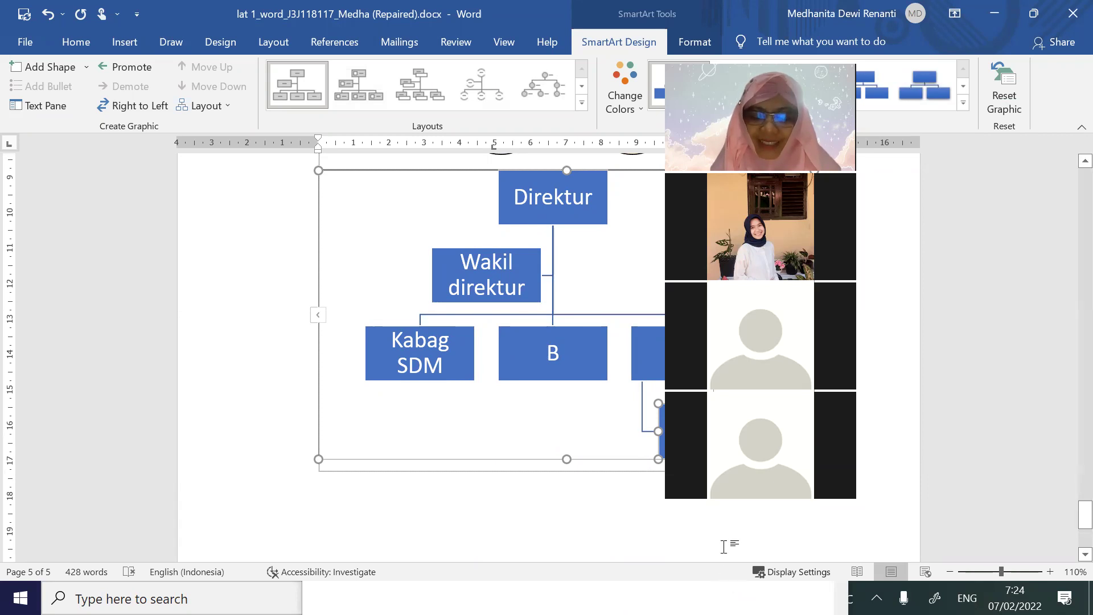
Create a new blank document, Document3, and centre its first paragraph
left_click(639, 541)
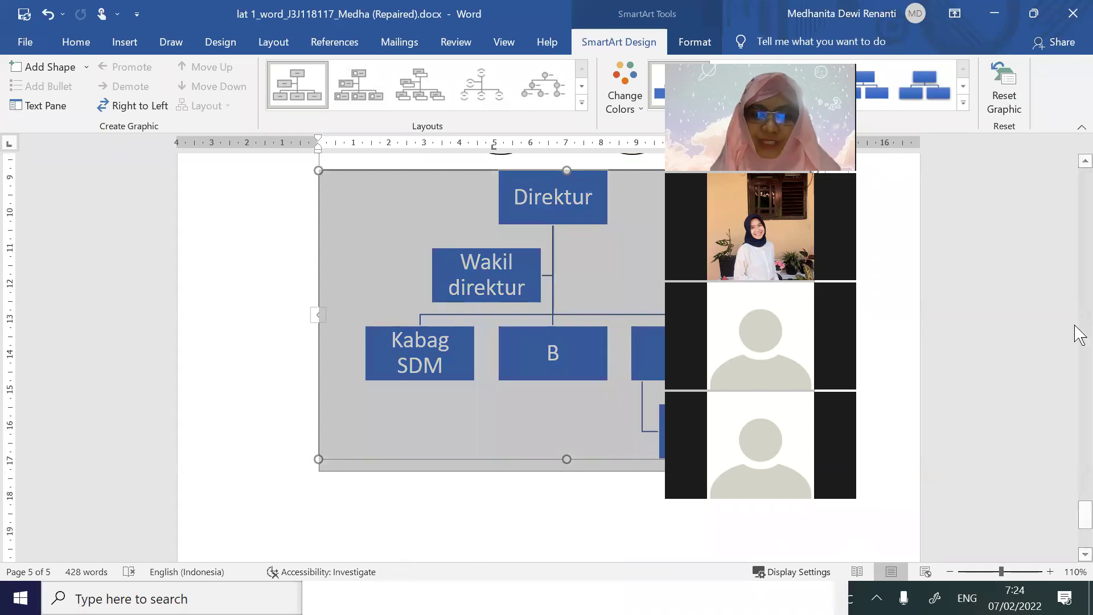
left_click(33, 45)
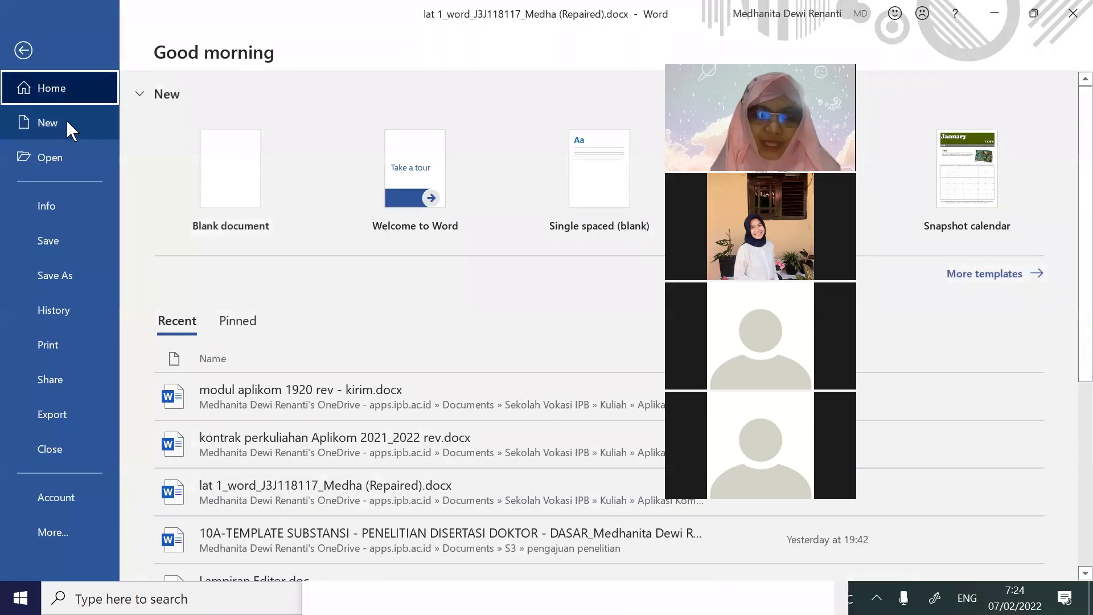
left_click(66, 121)
left_click(246, 200)
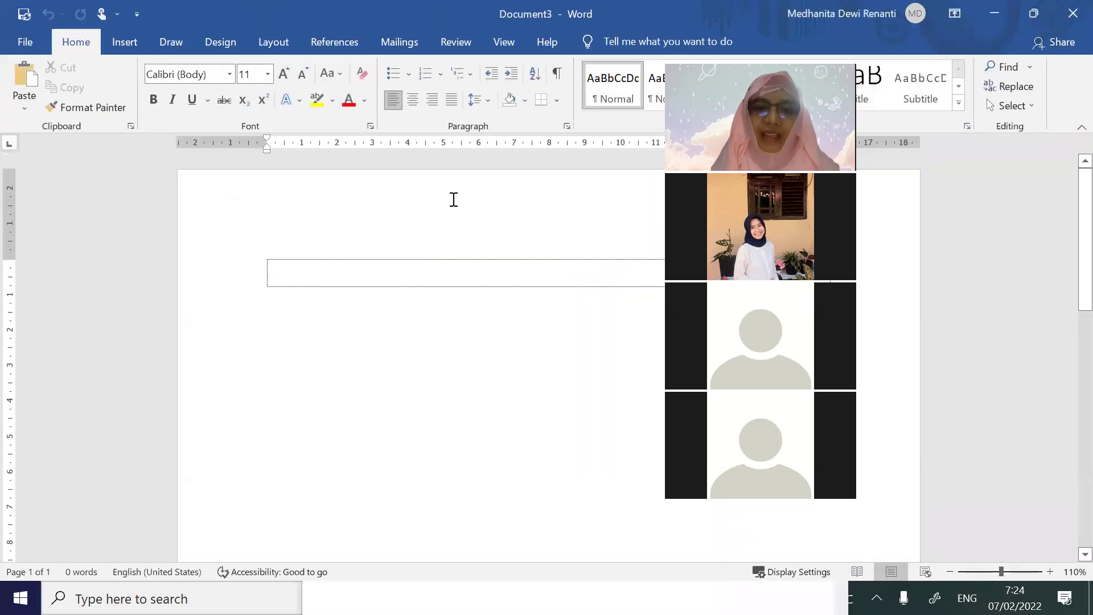
left_click(413, 100)
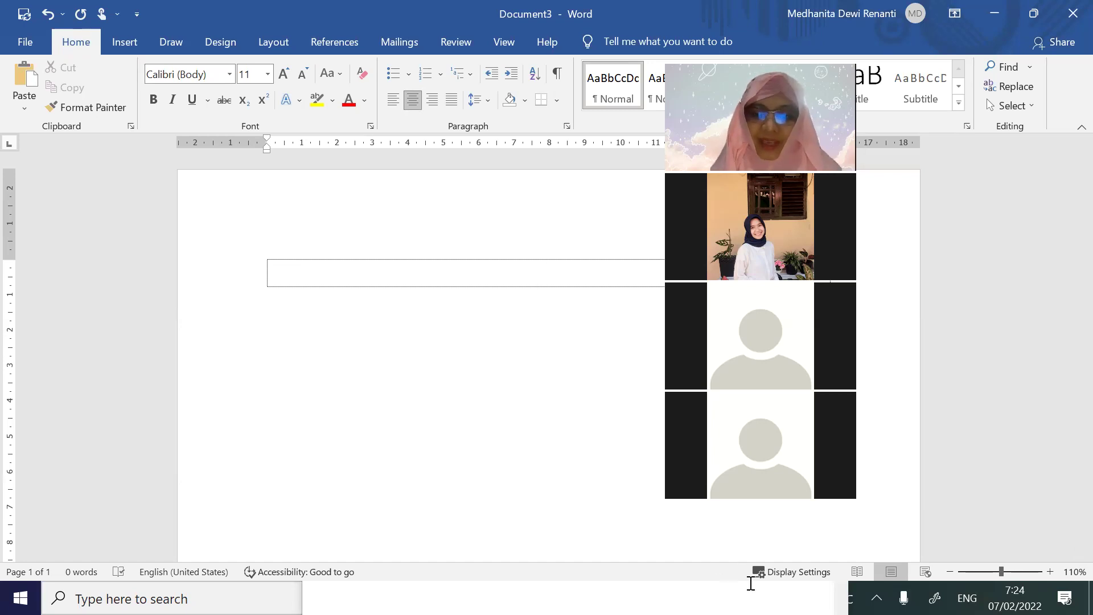
key("alt+Tab")
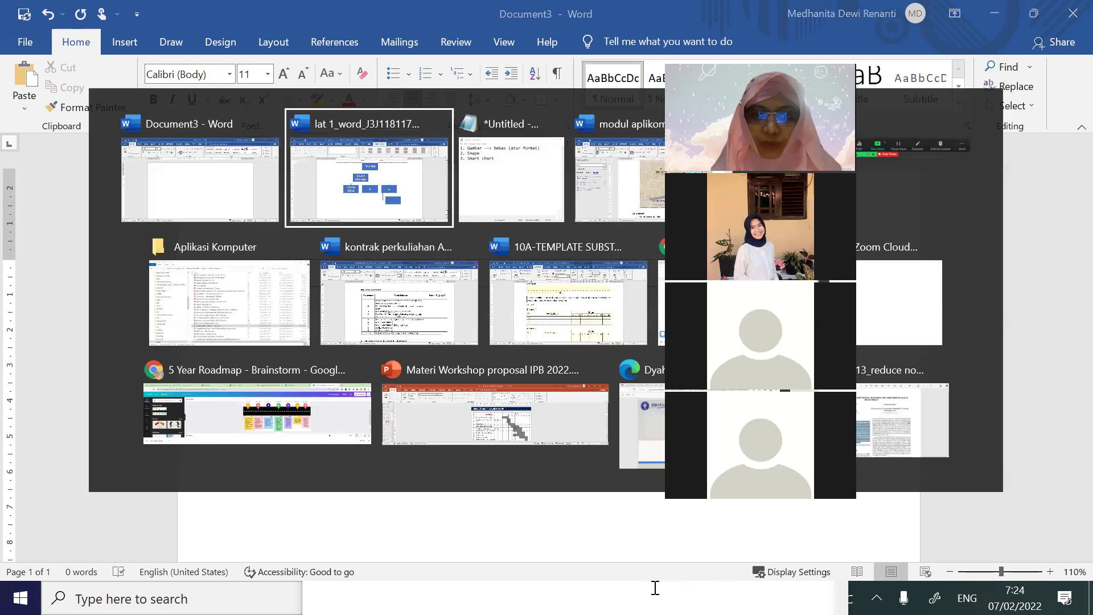
key("alt+Tab")
key("alt+Tab")
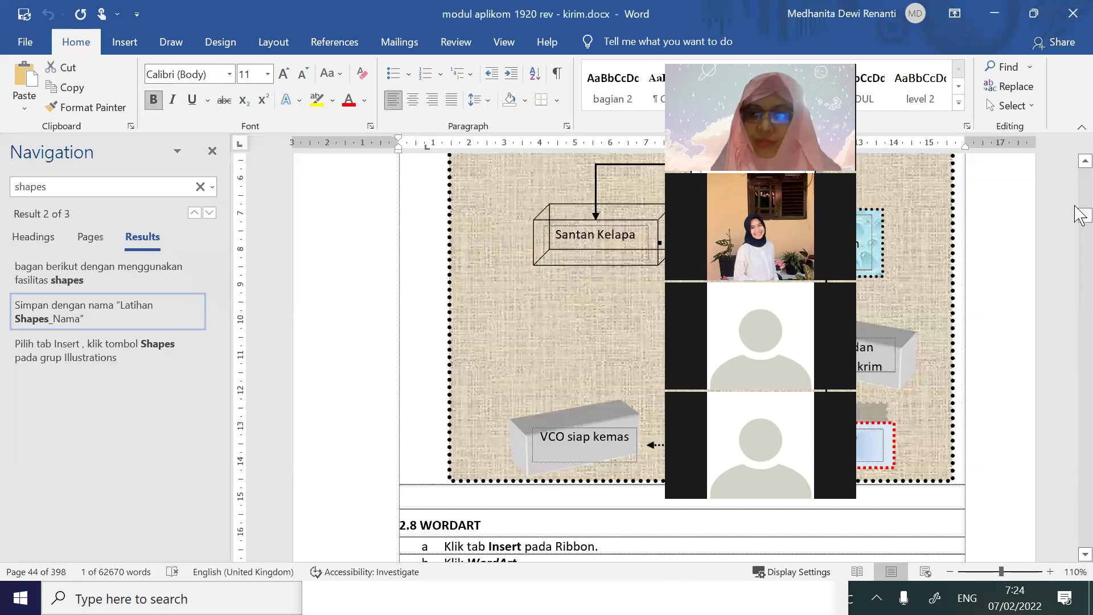
scroll(979, 336, "down", 20)
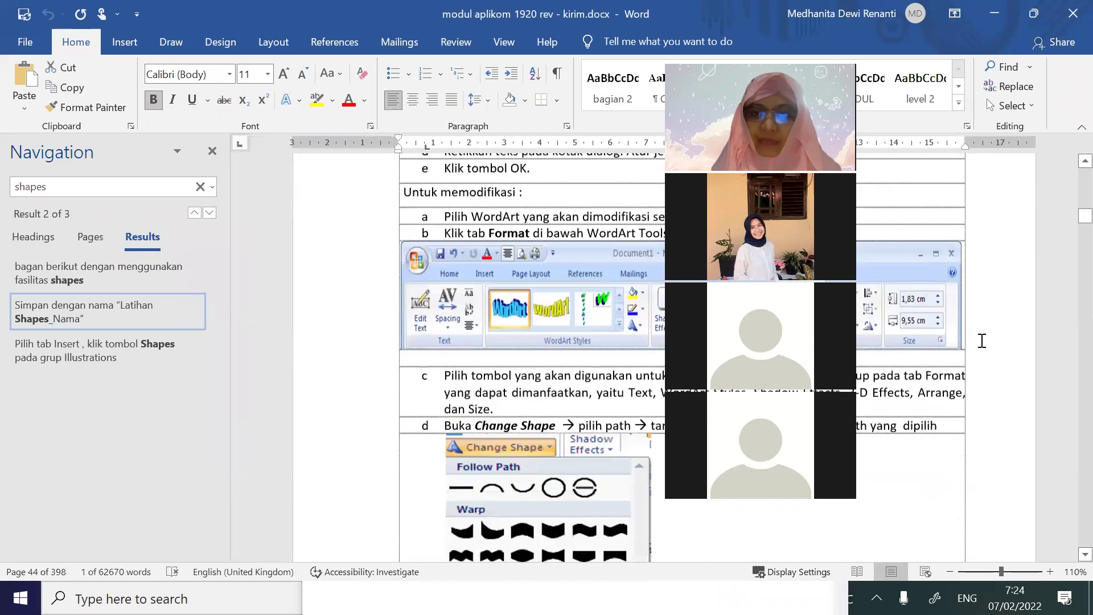
scroll(985, 348, "down", 20)
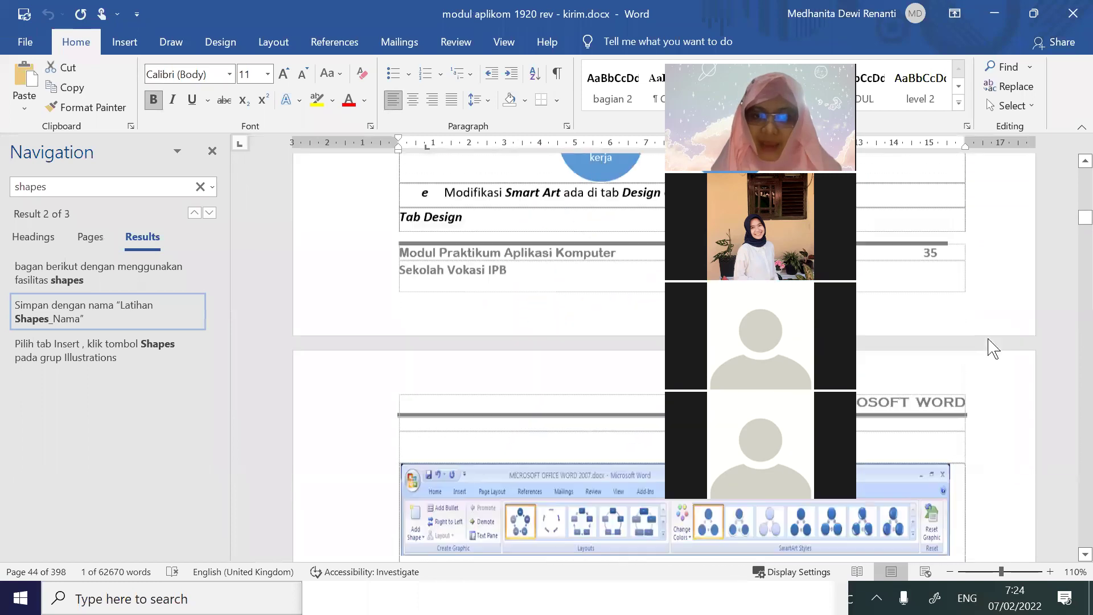
scroll(989, 337, "down", 20)
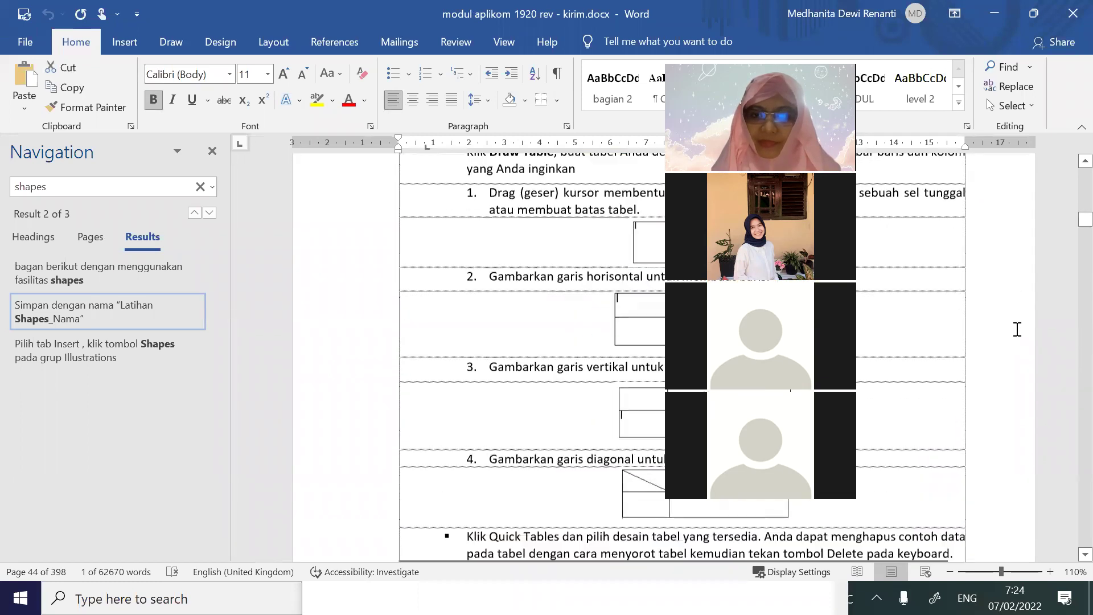
scroll(1017, 329, "down", 10)
left_click_drag(1085, 223, 1080, 251)
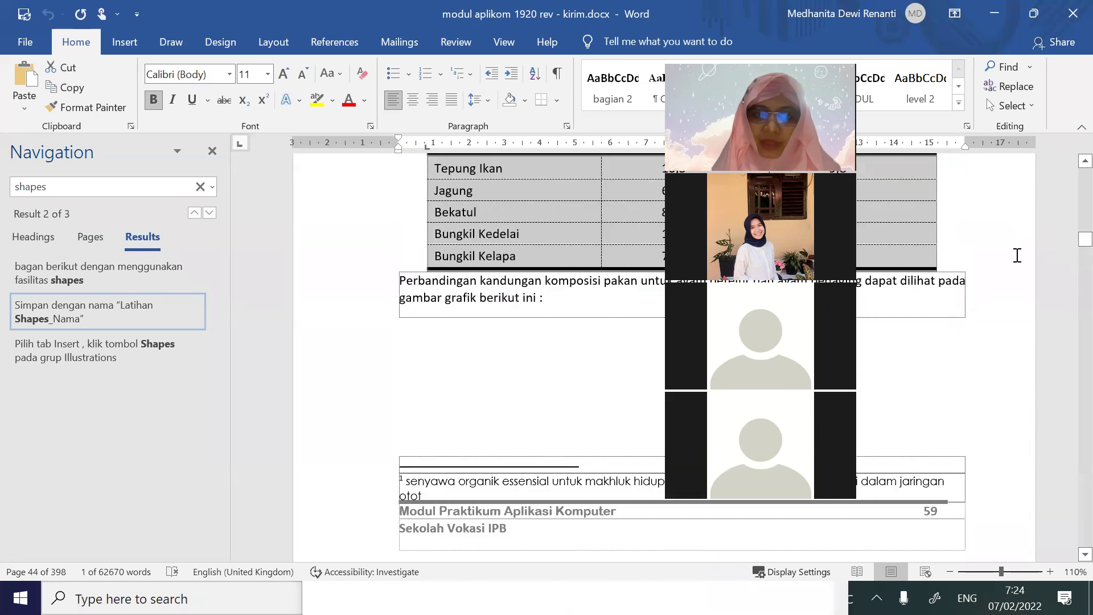
scroll(1018, 254, "down", 6)
left_click(1080, 251)
left_click_drag(1080, 248, 1075, 234)
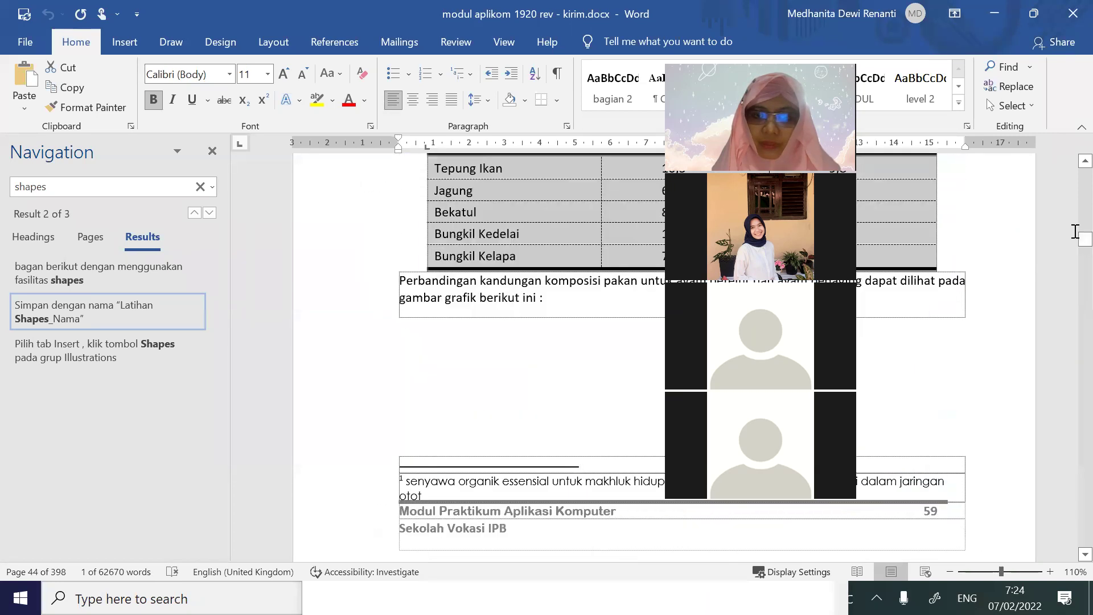
scroll(529, 357, "up", 11)
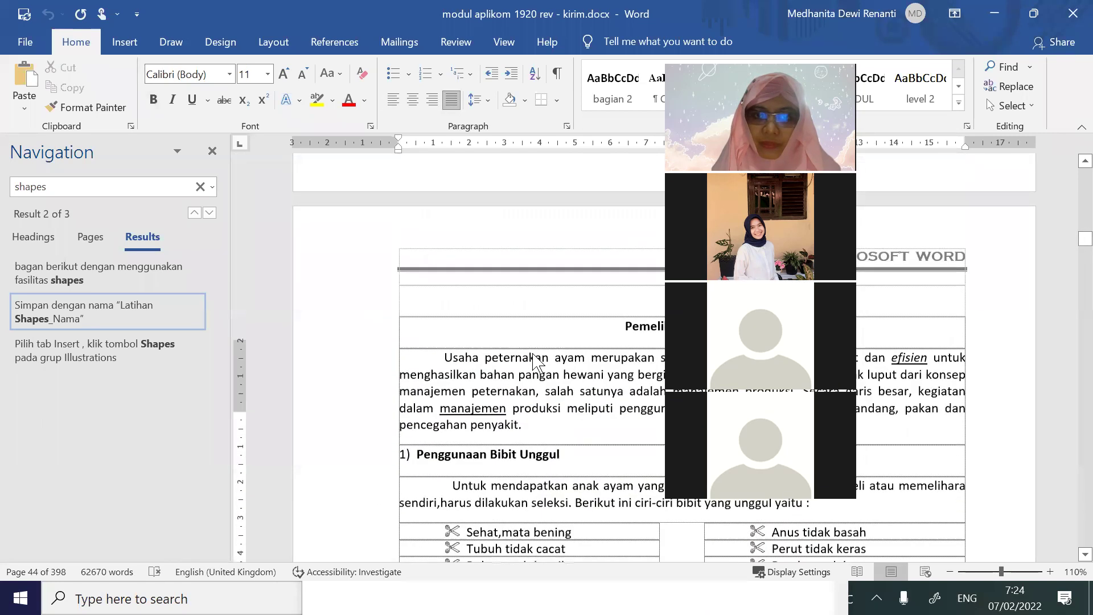
scroll(532, 354, "down", 2)
left_click(538, 349)
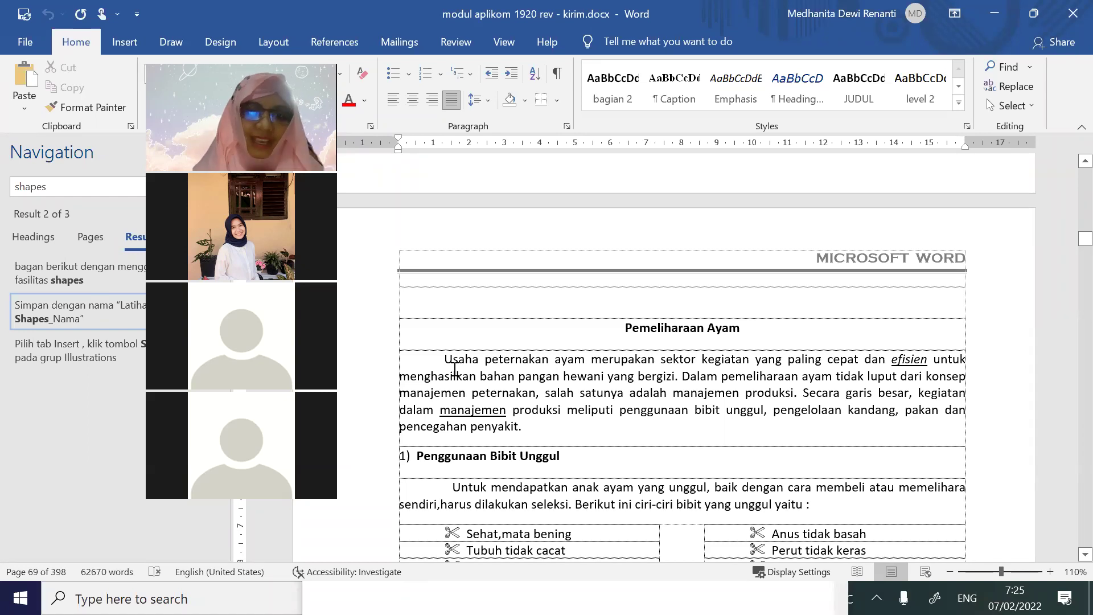
left_click_drag(622, 324, 759, 587)
left_click(718, 407)
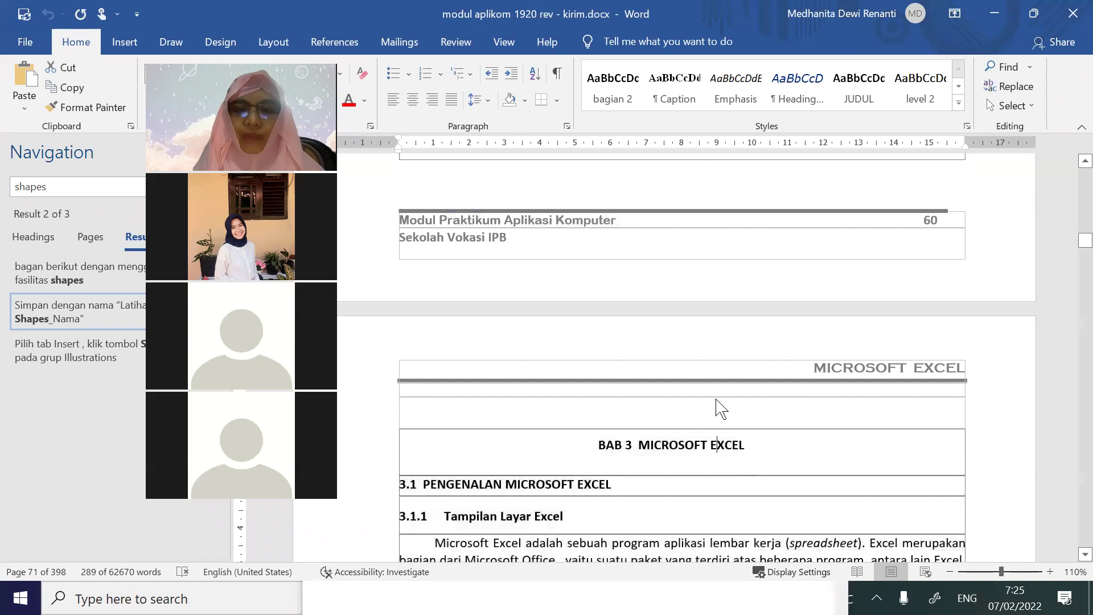
scroll(716, 406, "up", 10)
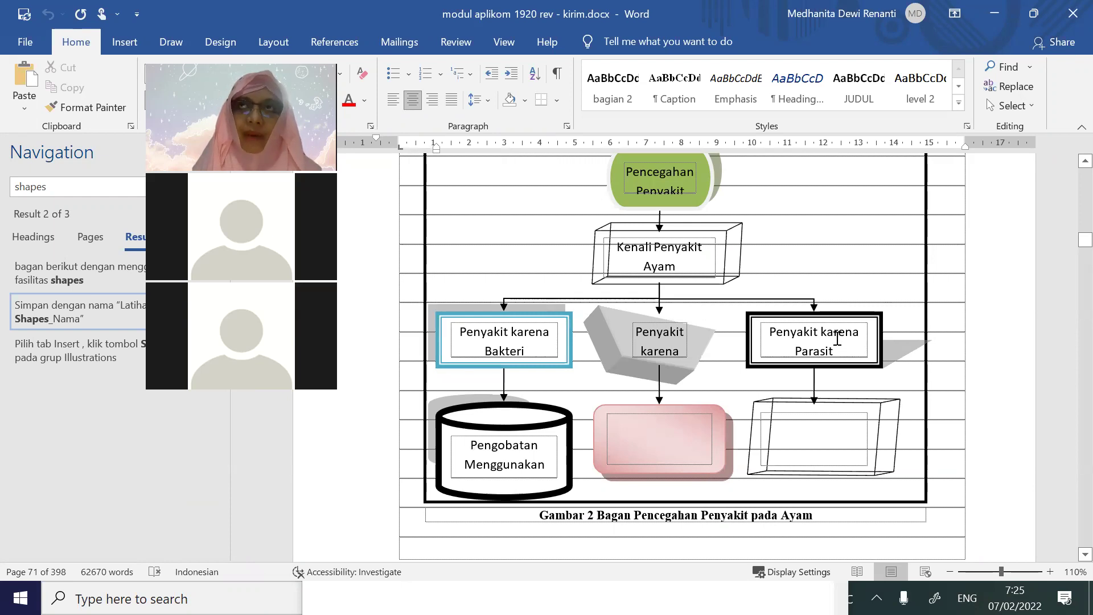
left_click(811, 279)
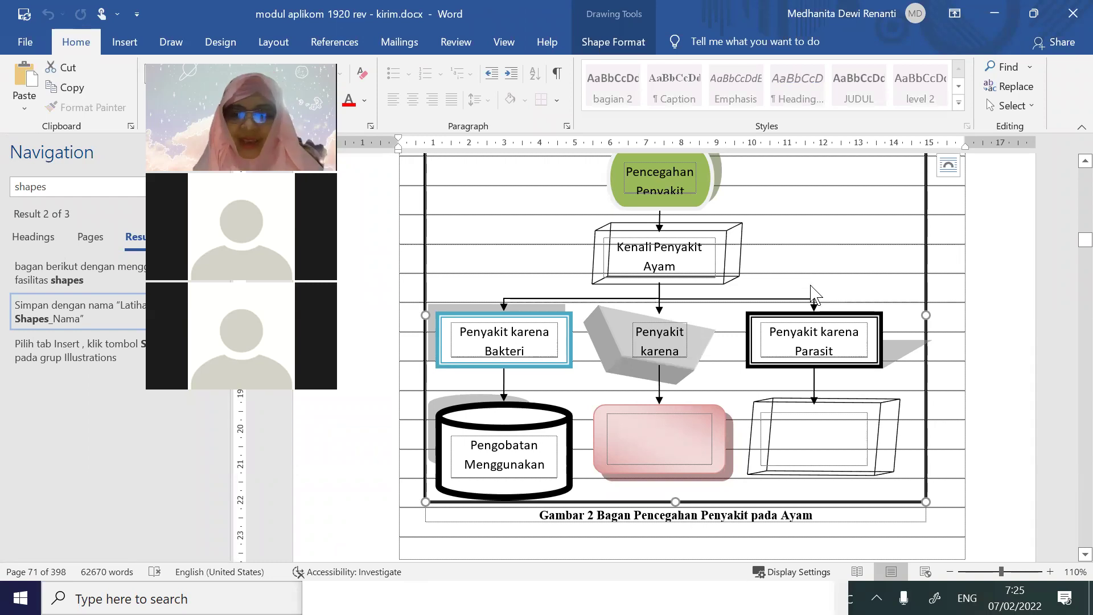
scroll(812, 288, "down", 7)
scroll(835, 322, "up", 10)
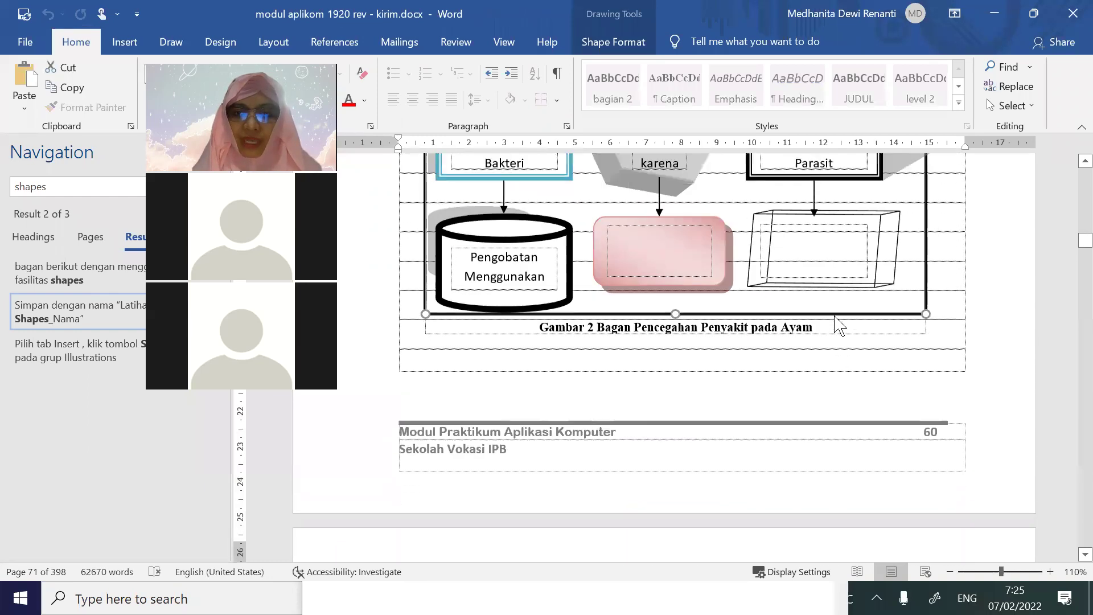
left_click(829, 312)
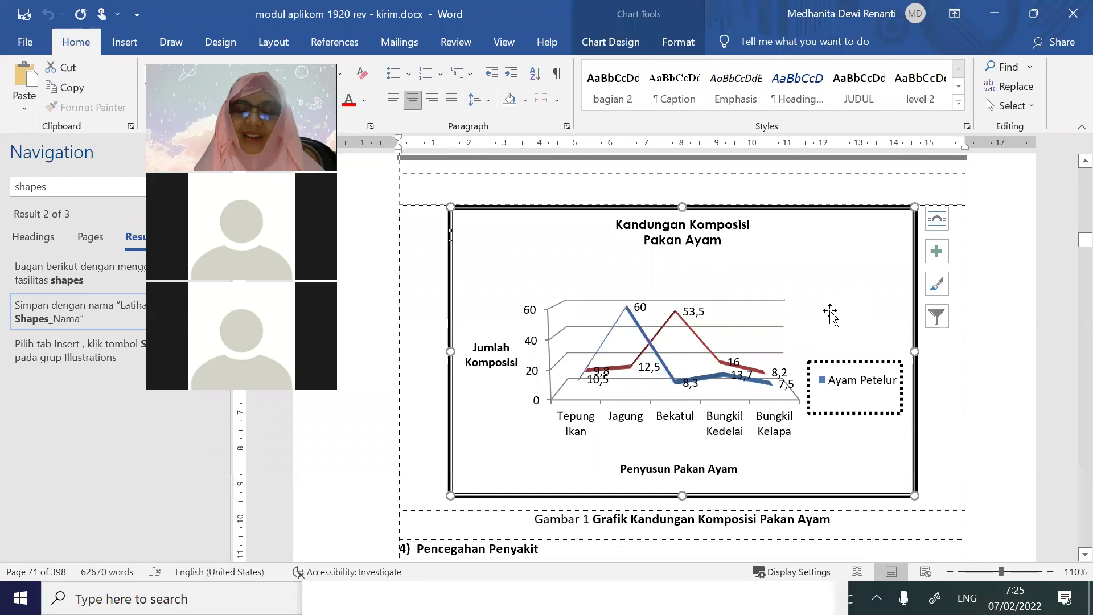
scroll(830, 312, "up", 10)
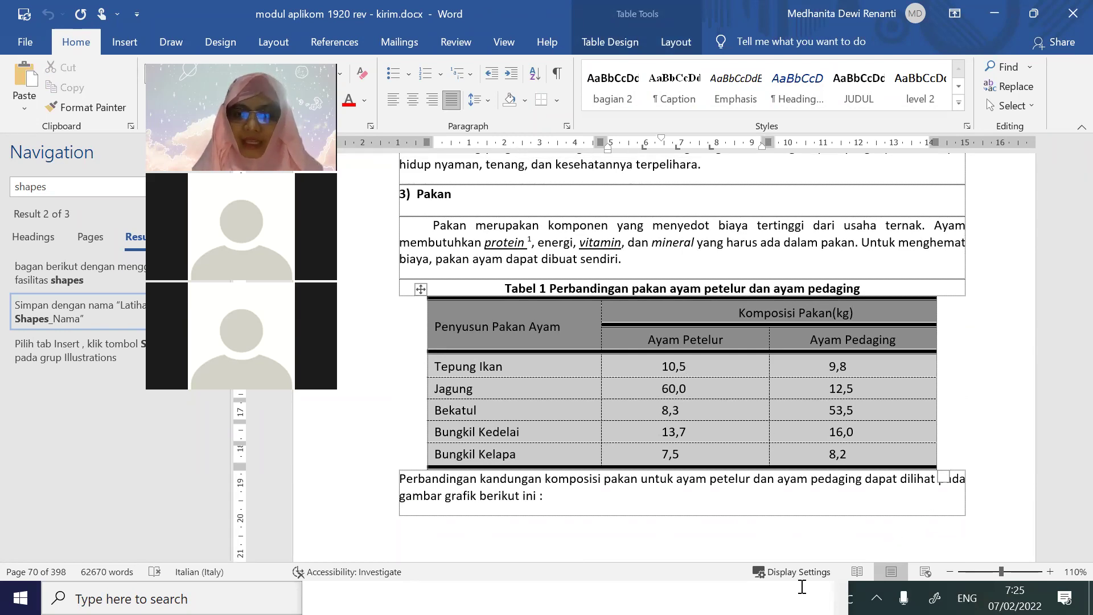
key("alt+Tab")
Launch Excel through the Windows search for 'excel'
left_click(208, 597)
type("excel")
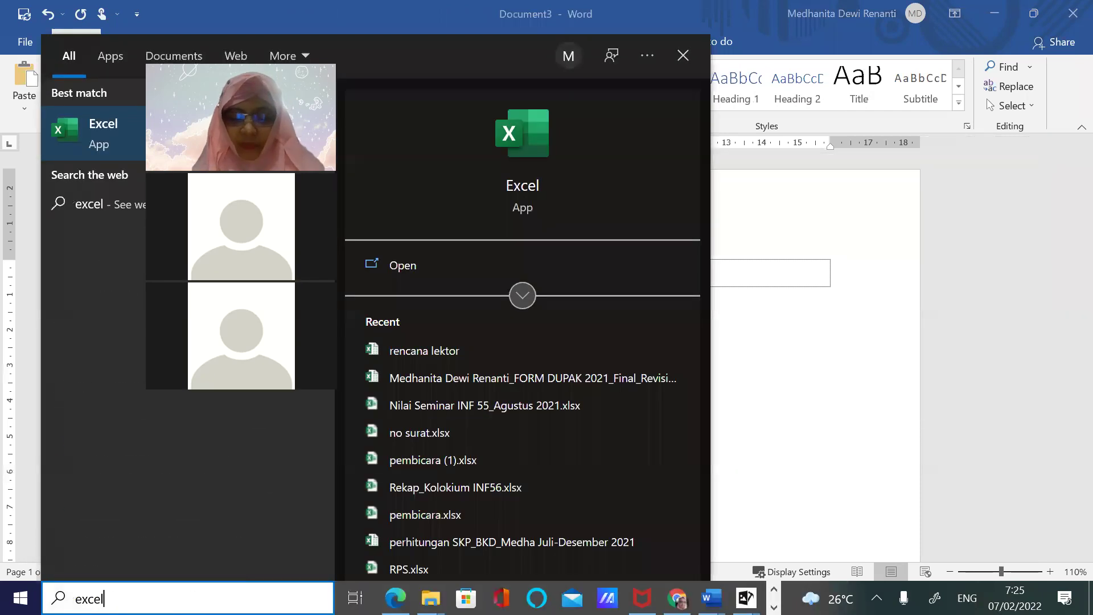
key("Escape")
key("alt+Tab")
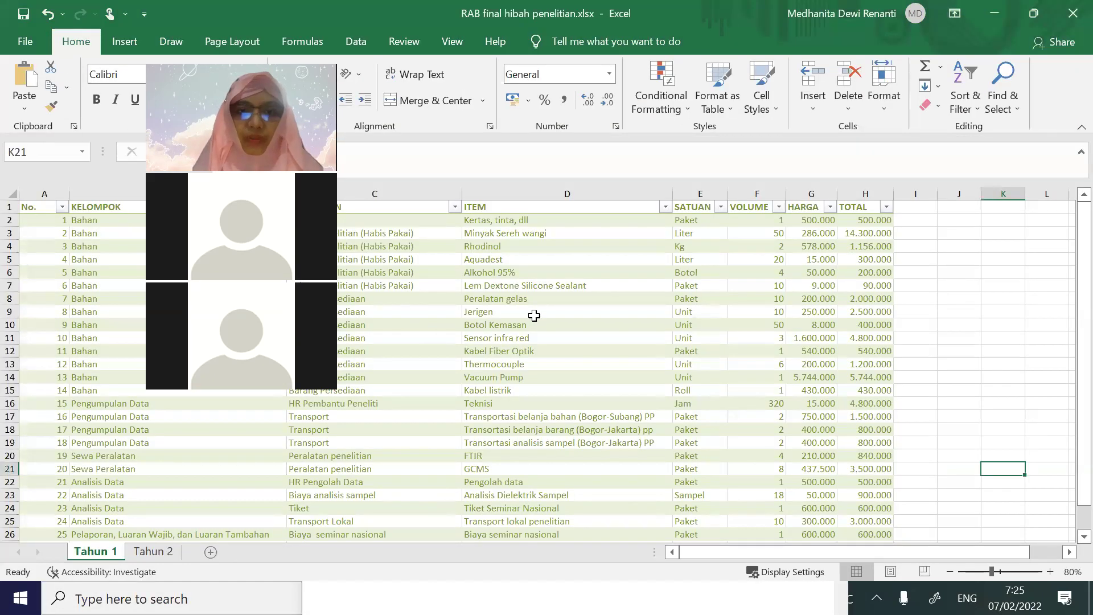
Create blank workbook Book2, zoom Sheet1 to 170% and select cell A1
left_click(26, 45)
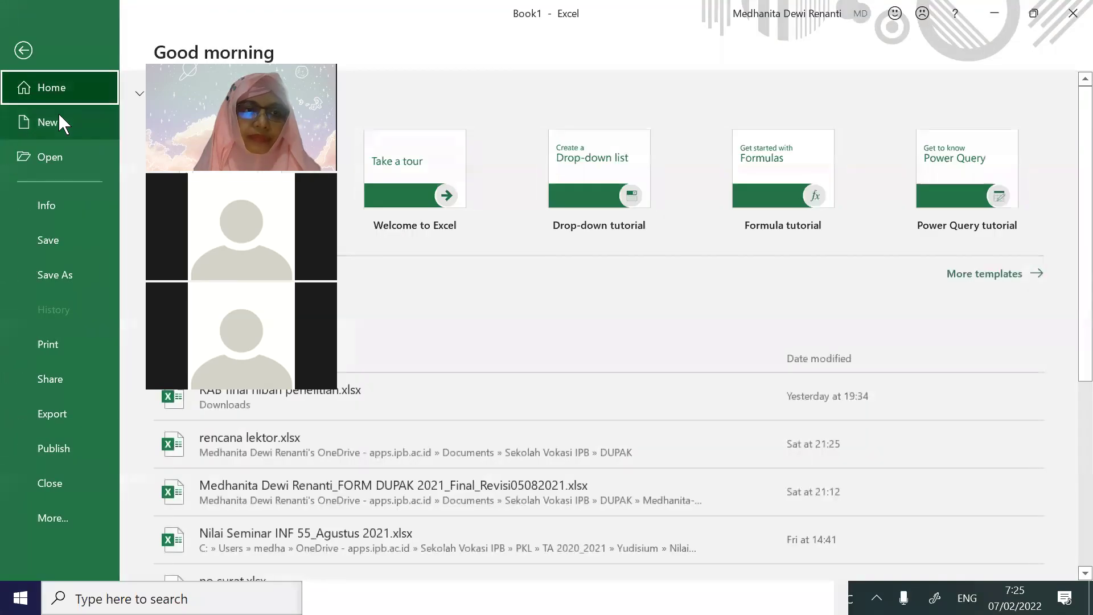
left_click(58, 118)
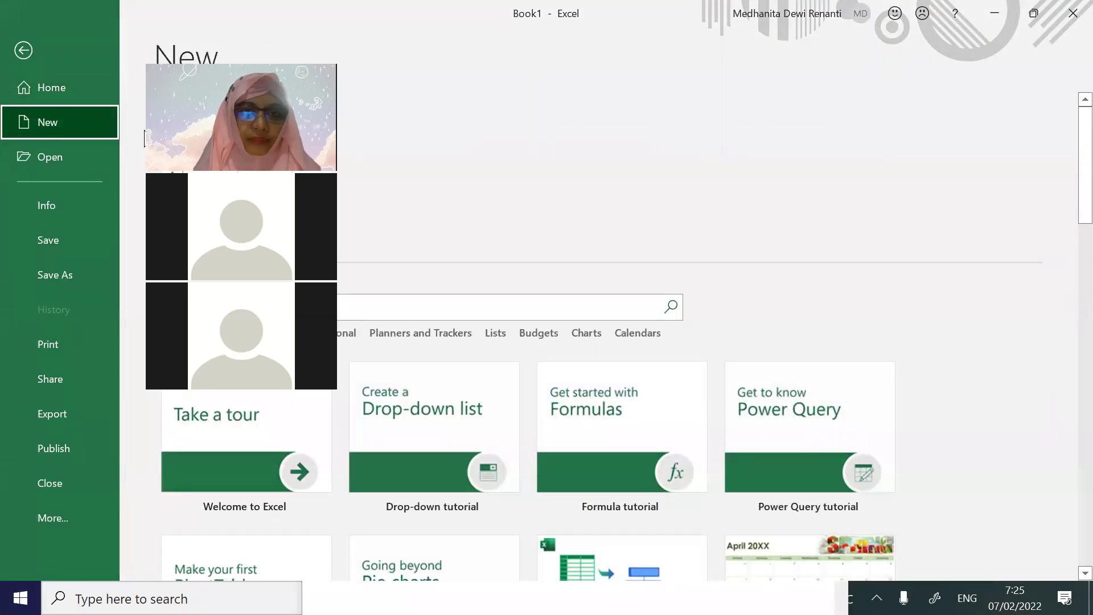
left_click(147, 138)
left_click(820, 343)
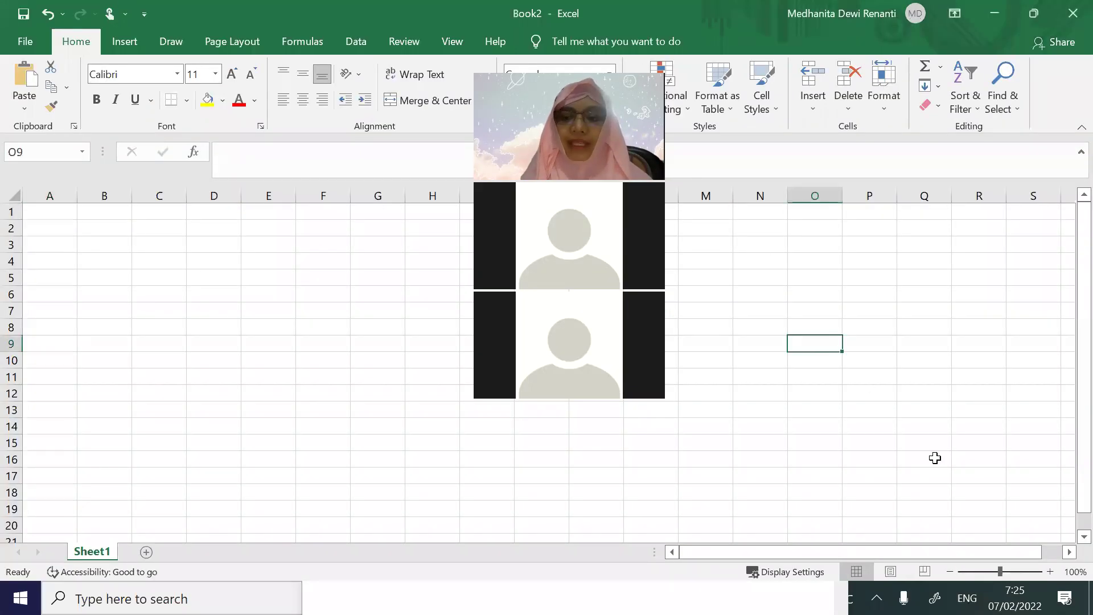
left_click(1050, 571)
left_click(1050, 571)
left_click(1050, 570)
left_click(1050, 571)
left_click(1050, 571)
left_click(1050, 571)
left_click(1051, 571)
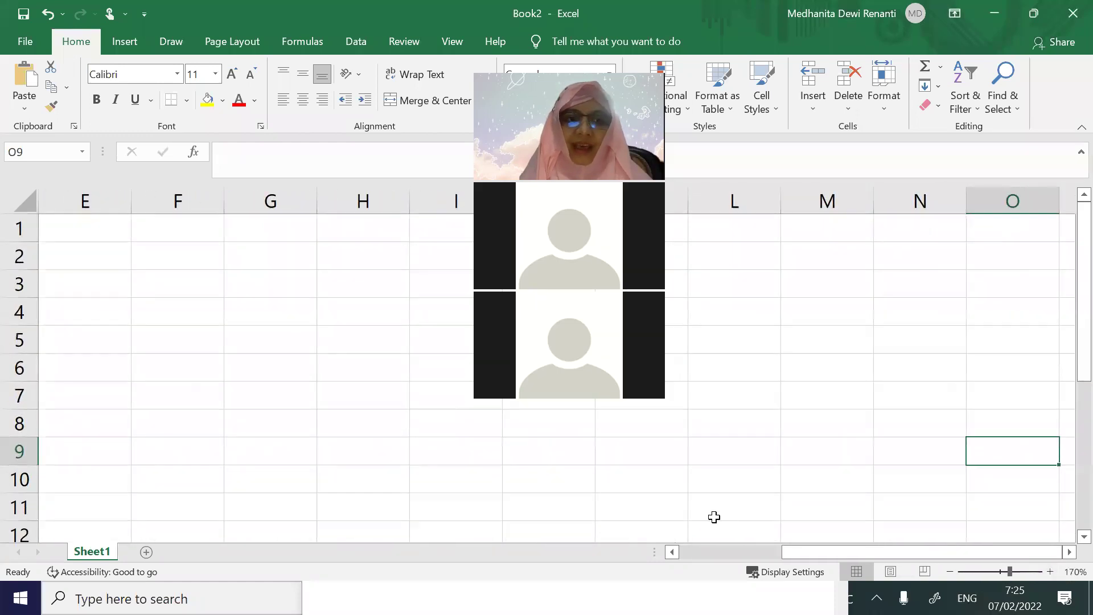
left_click(292, 416)
left_click_drag(854, 551, 700, 551)
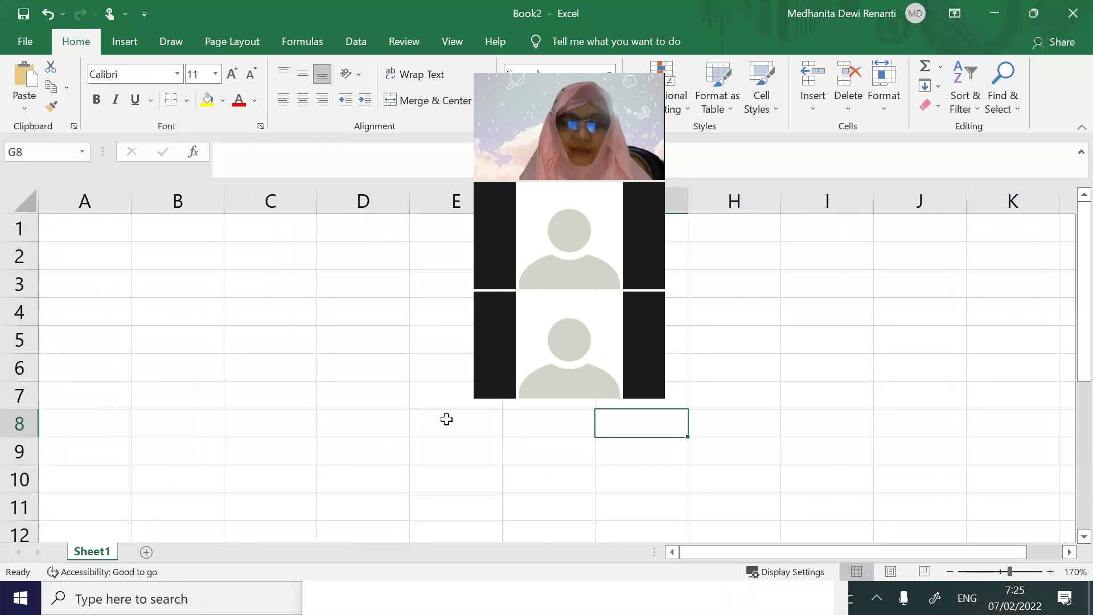
left_click(108, 236)
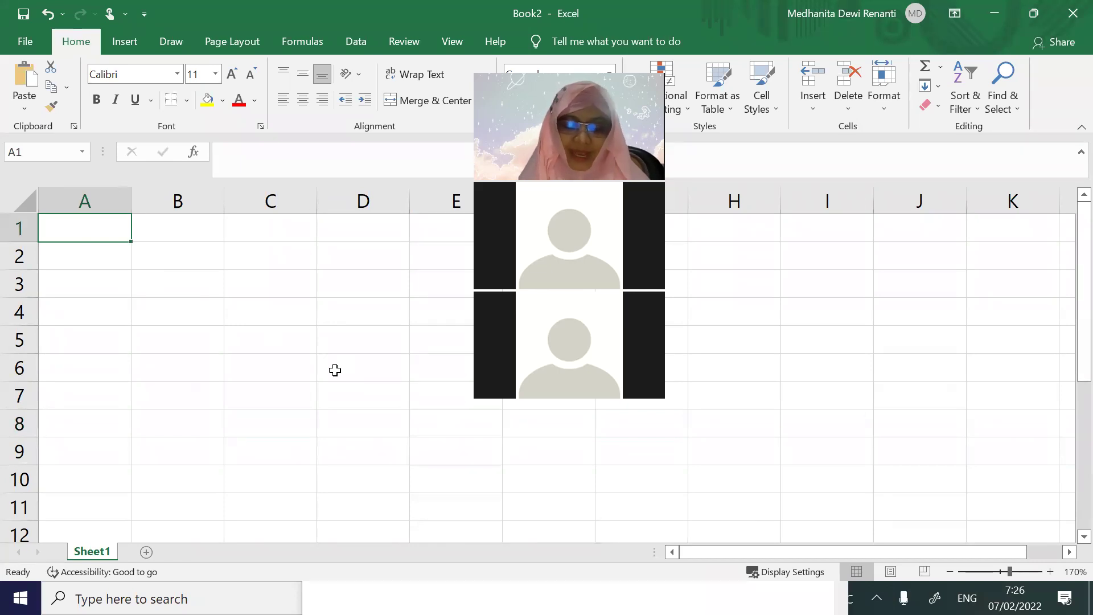
Enter 'cover', insert a row above it, and type 'tidak ada nomor halaman' in A1
type("cover")
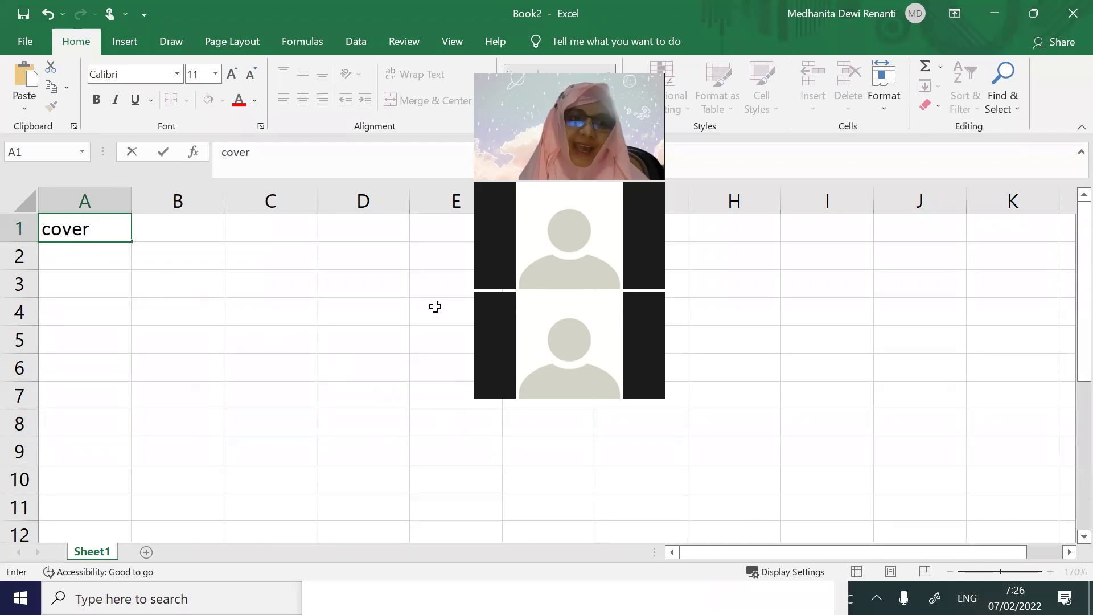
right_click(28, 226)
left_click(71, 344)
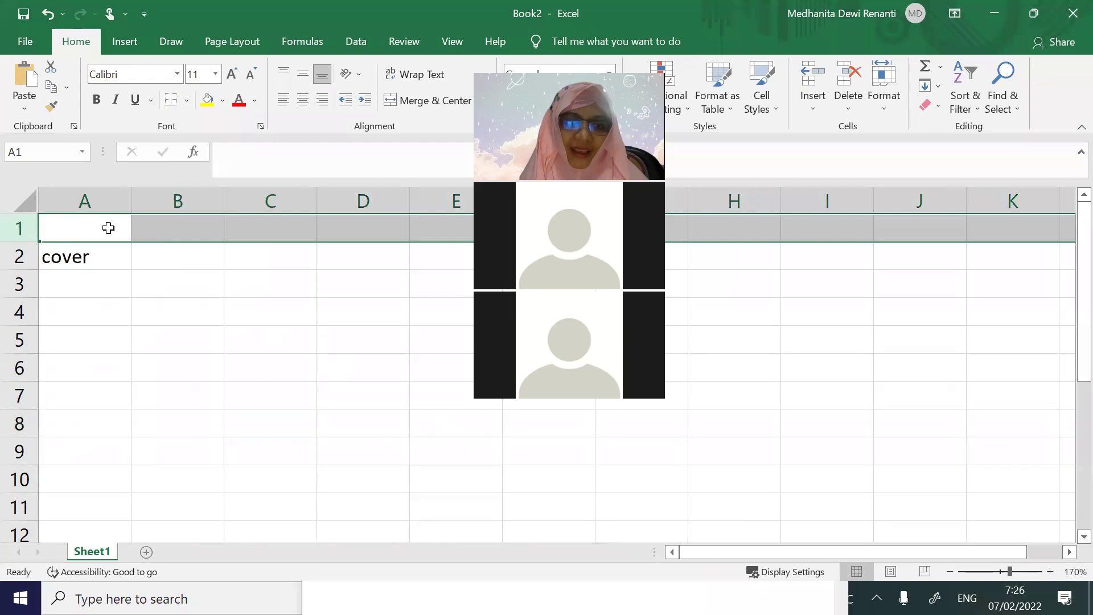
left_click(105, 224)
type("ga ad")
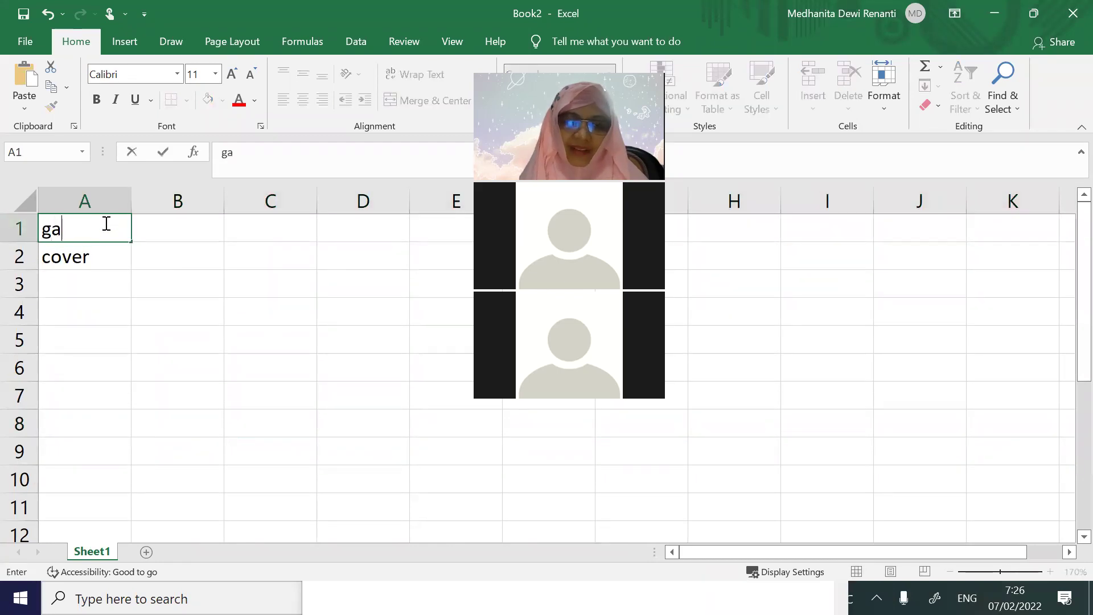
key("BackSpace")
key("BackSpace")
key("BackSpace")
key("BackSpace")
key("BackSpace")
key("BackSpace")
type("tidak ada n")
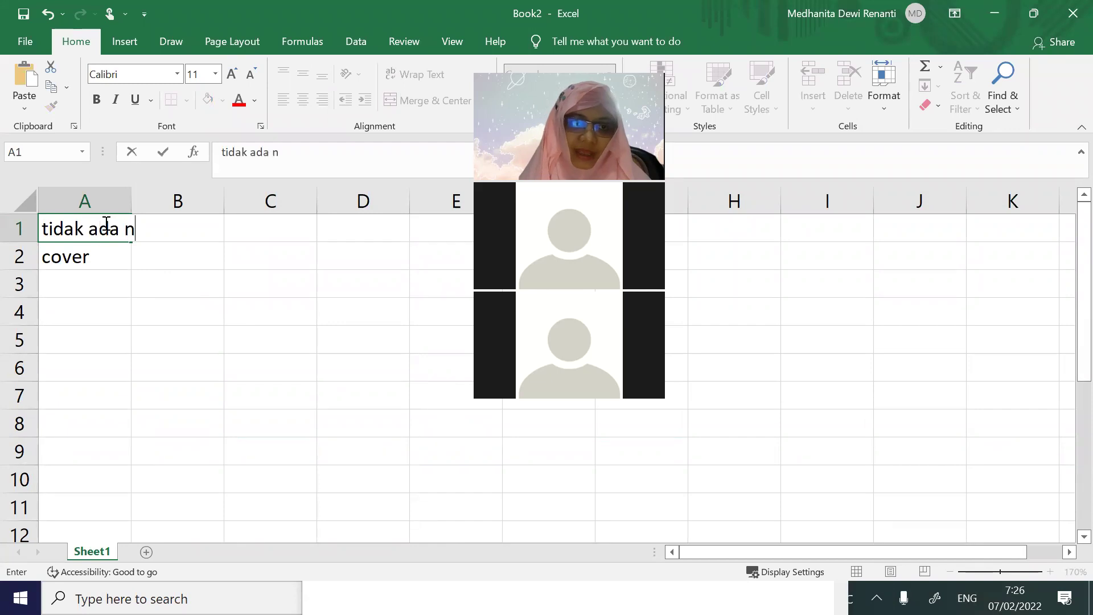
type("omor halaman")
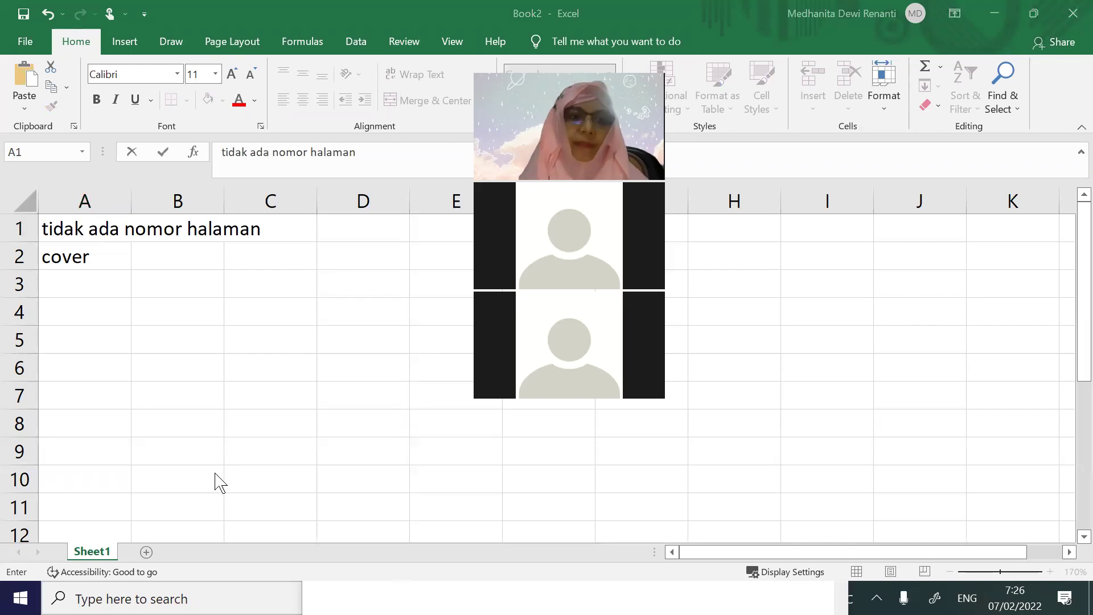
left_click(180, 258)
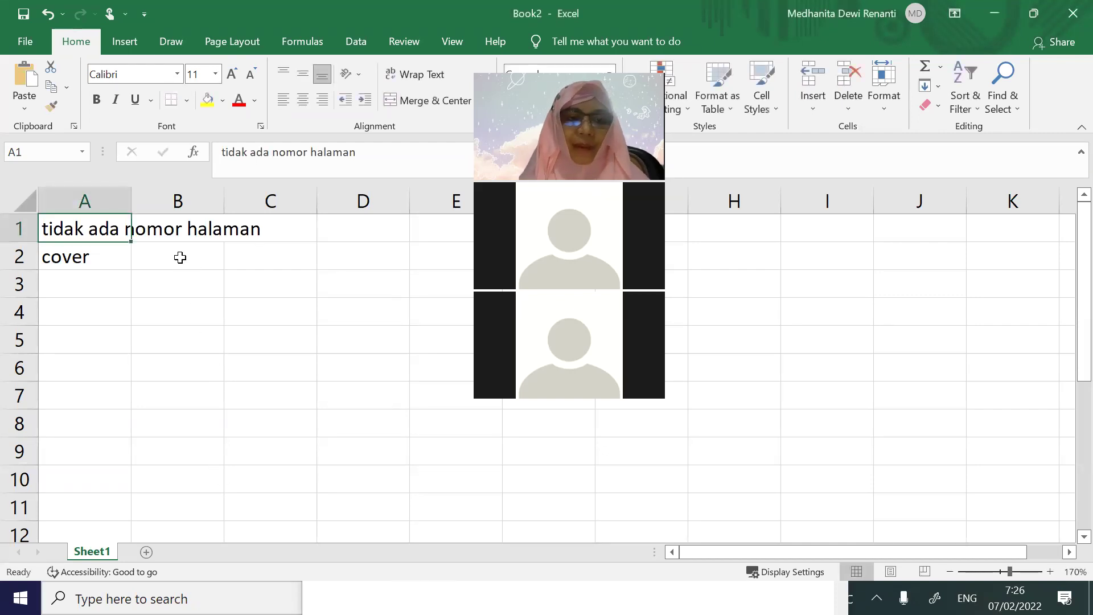
Enter 'halaman pengesahan' in B2 and autofit column B to its text
left_click(179, 258)
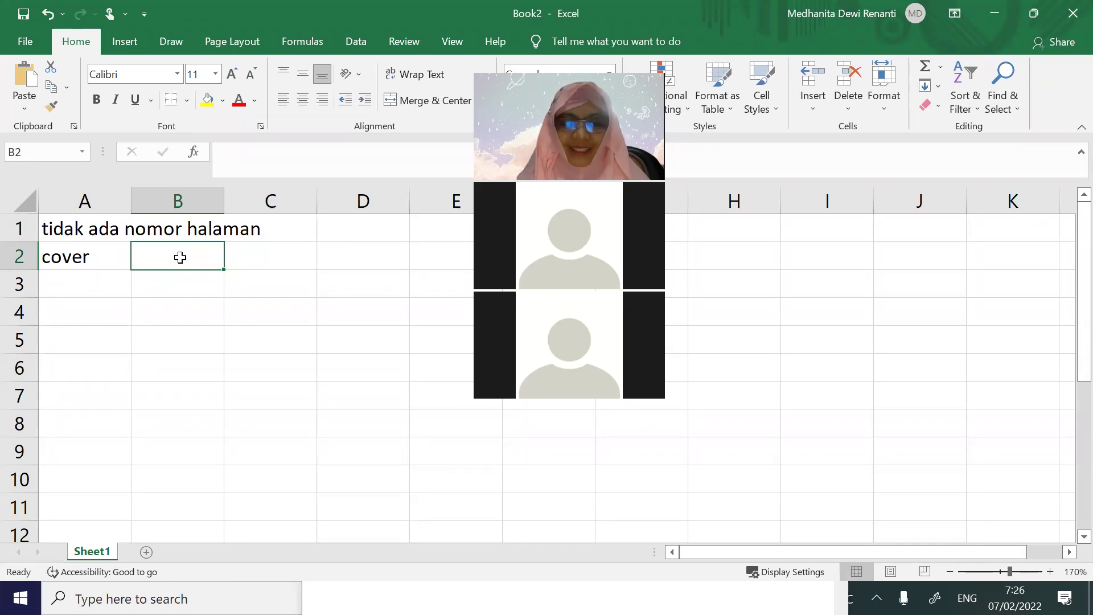
type("halaman ")
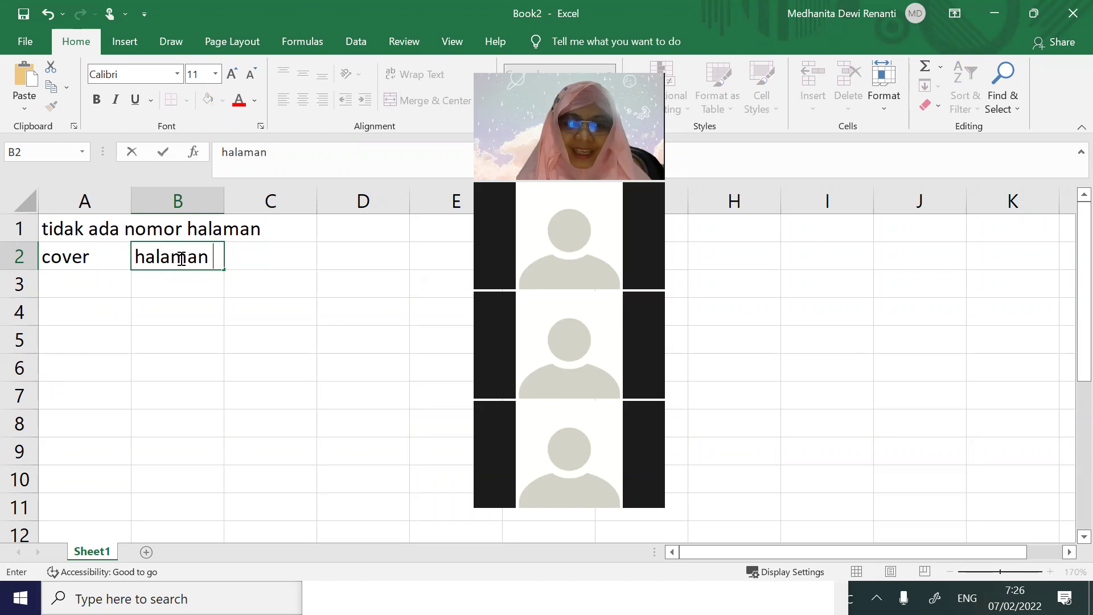
type("pengesahan")
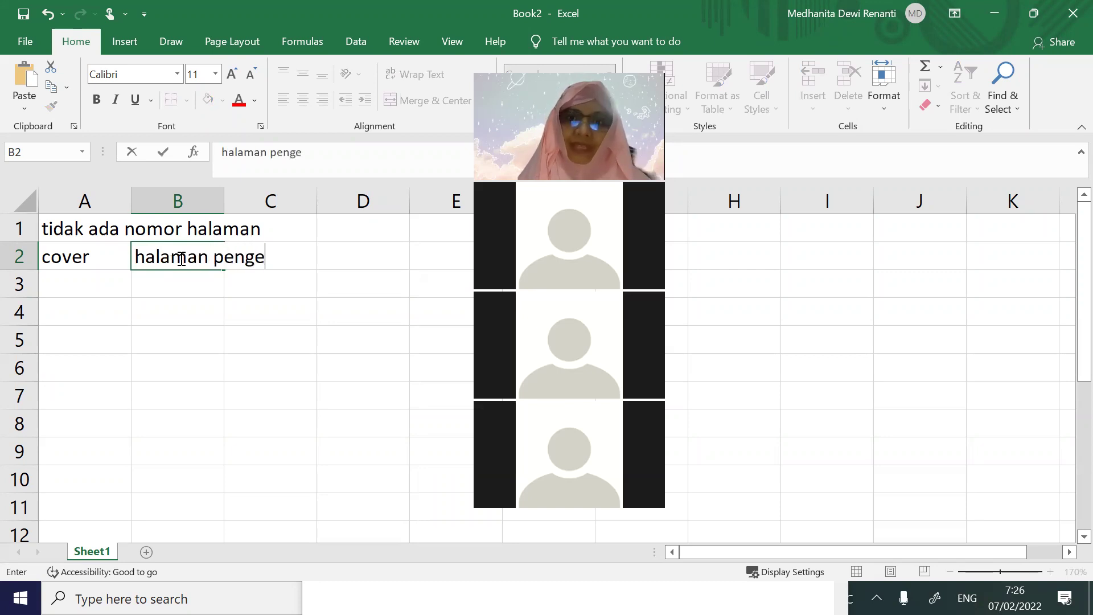
key("Tab")
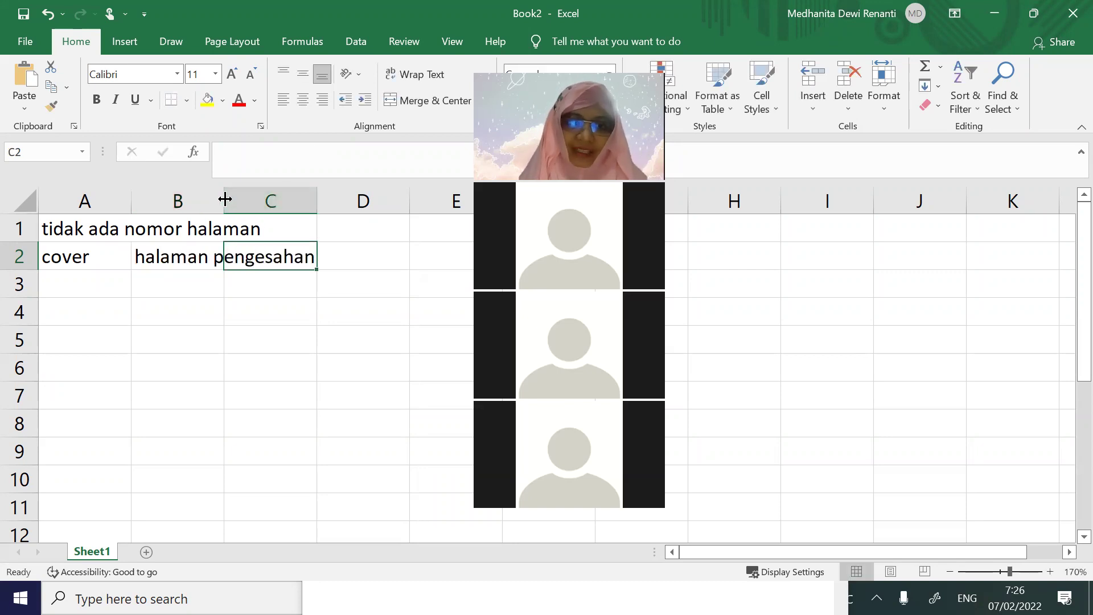
double_click(224, 200)
left_click(21, 229)
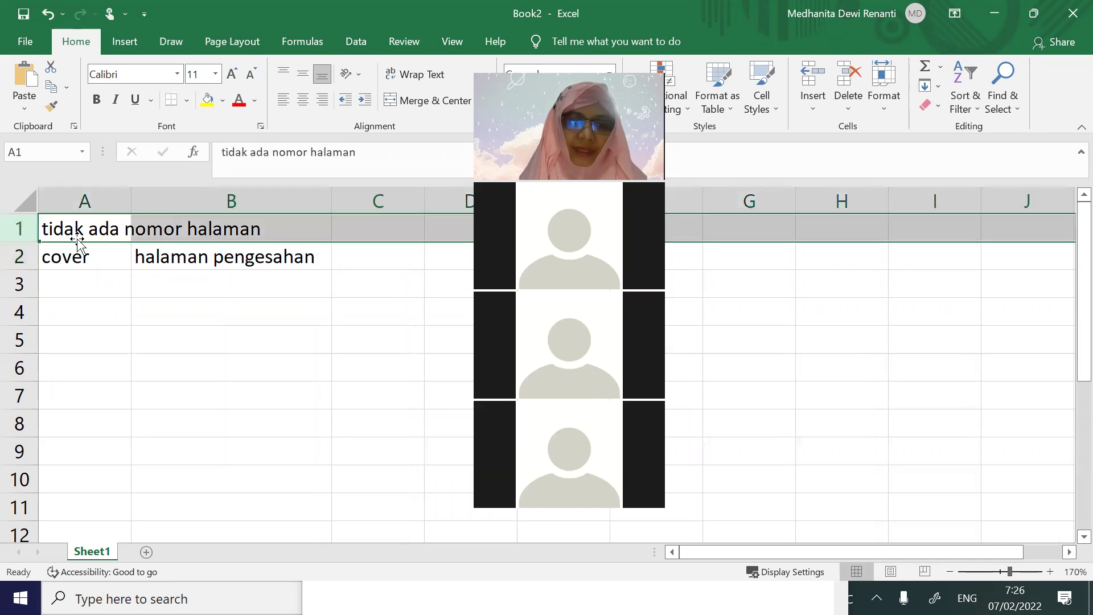
Turn on text wrapping for row 1 in the Format Cells Alignment settings
right_click(73, 234)
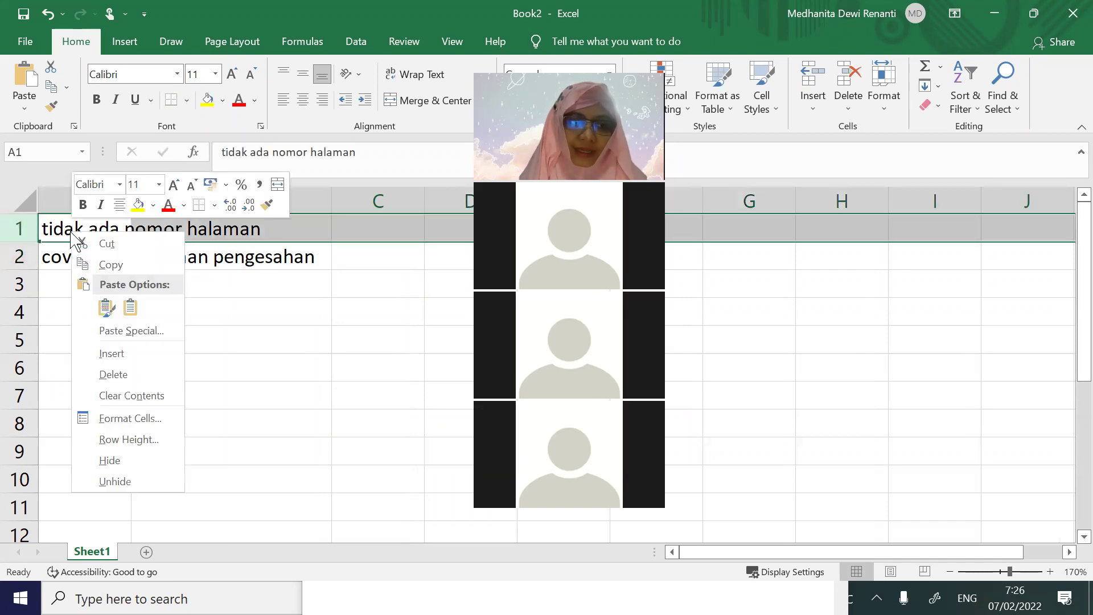
left_click(130, 418)
left_click(94, 181)
left_click(59, 337)
left_click(327, 556)
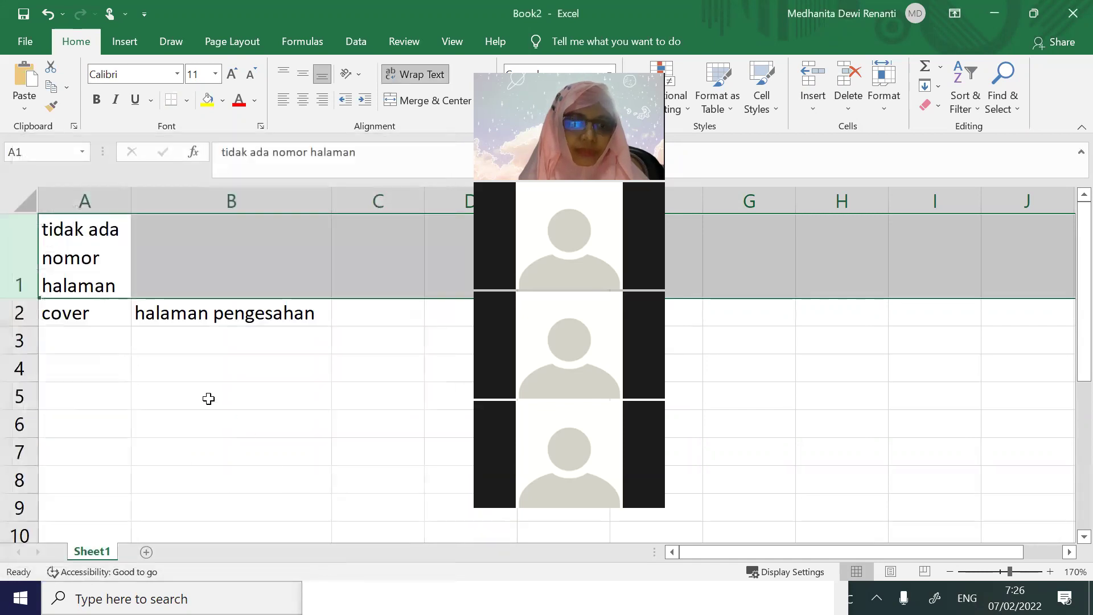
left_click(211, 274)
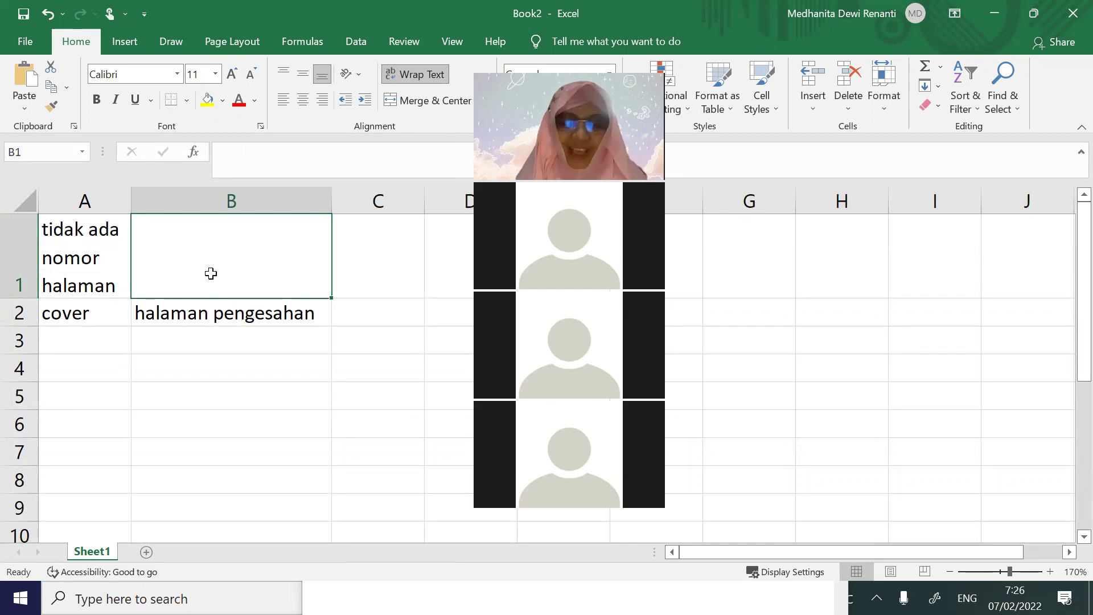
Type 'kata pengantar' in C2, merge and centre A1:B1, and widen column C
left_click(378, 309)
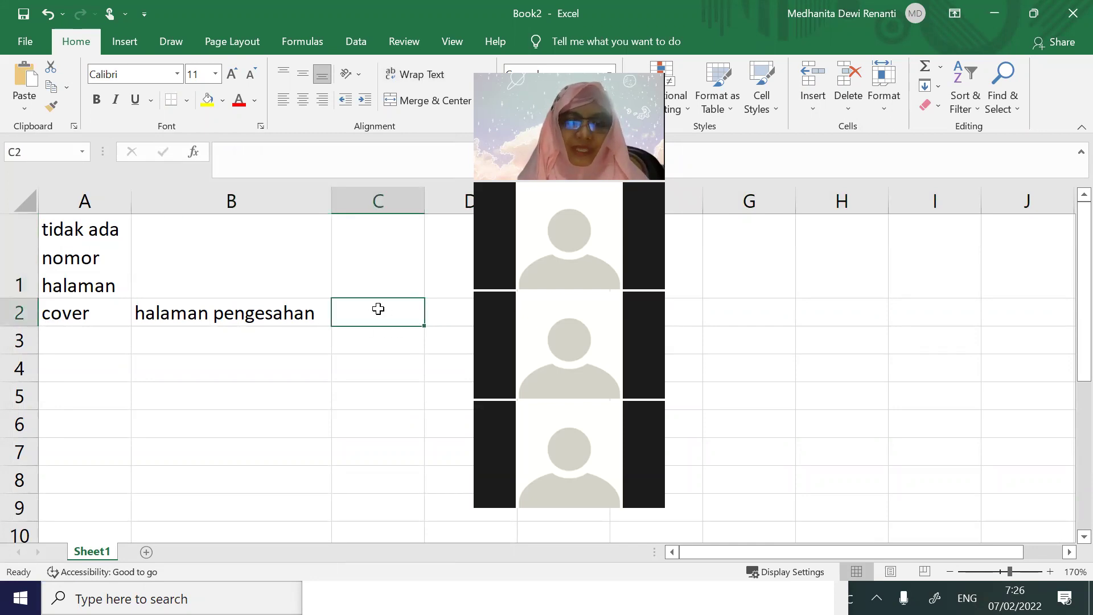
type("kata pengantar")
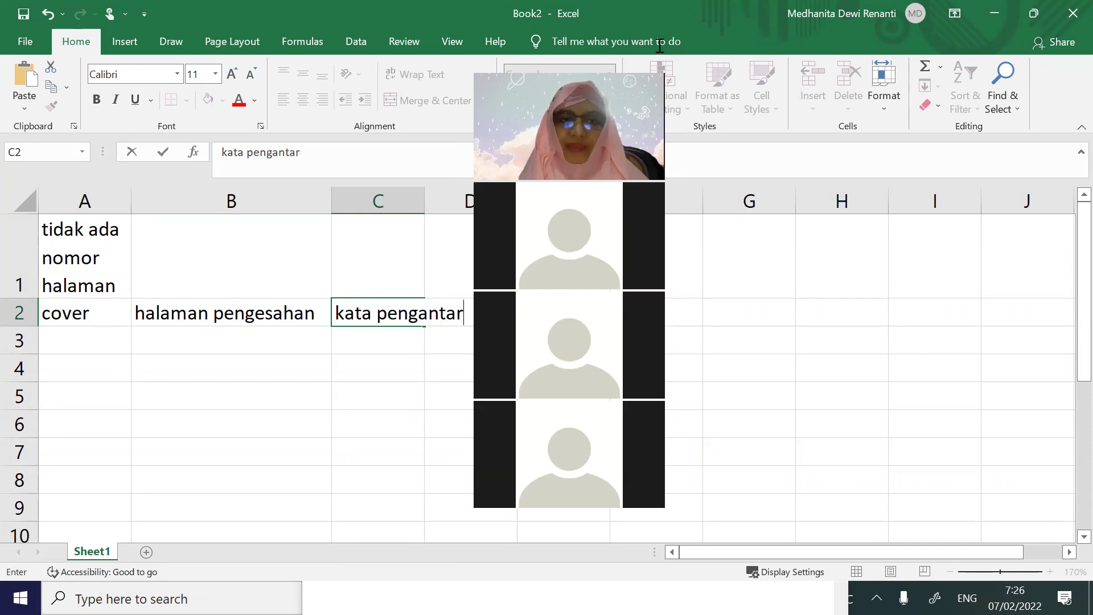
left_click_drag(79, 256, 241, 254)
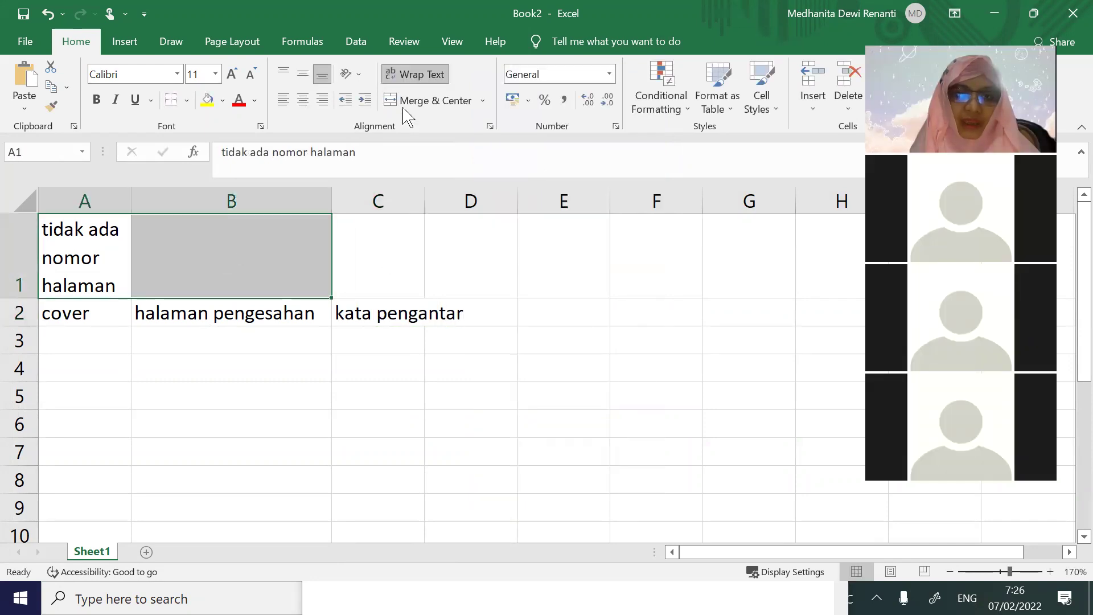
left_click(416, 101)
left_click_drag(424, 200, 514, 200)
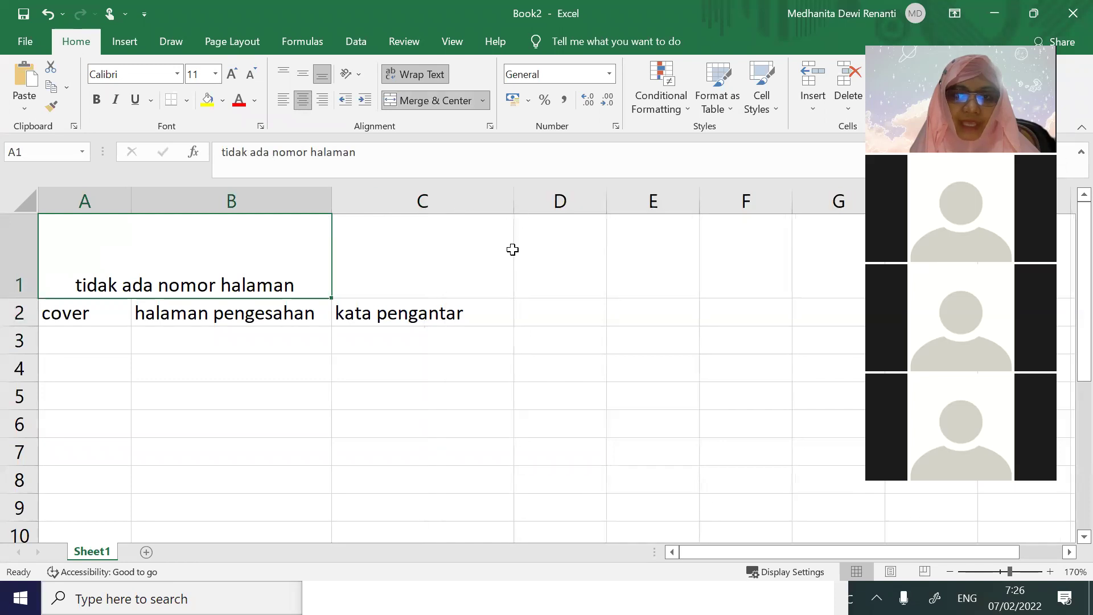
left_click(444, 265)
Enter page number i in C1, 'Daftar Isi' in D2 and ii in D1
type("i")
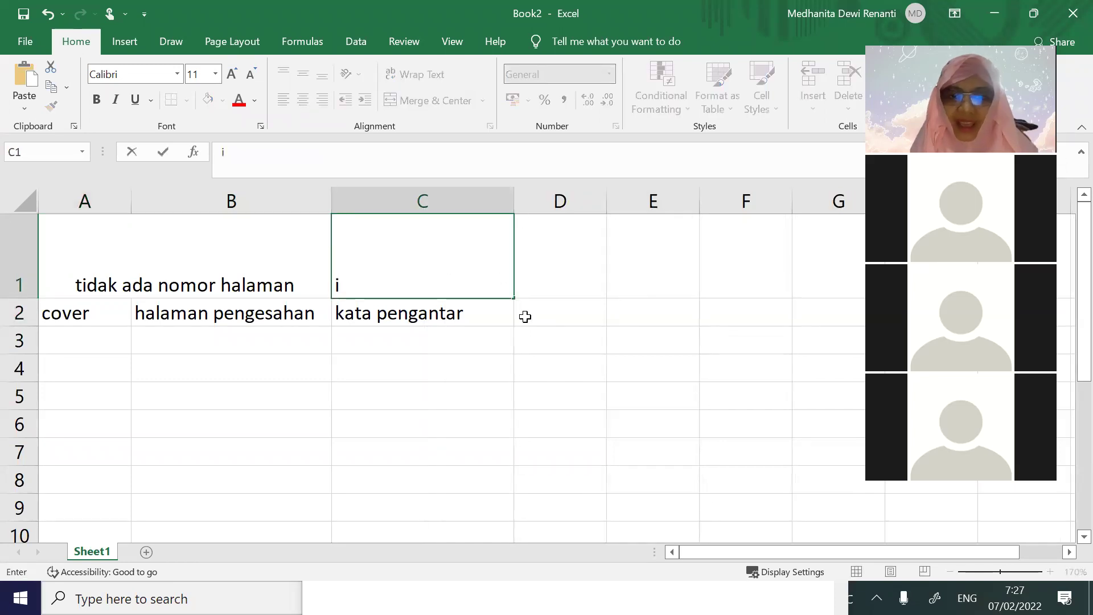
left_click(525, 318)
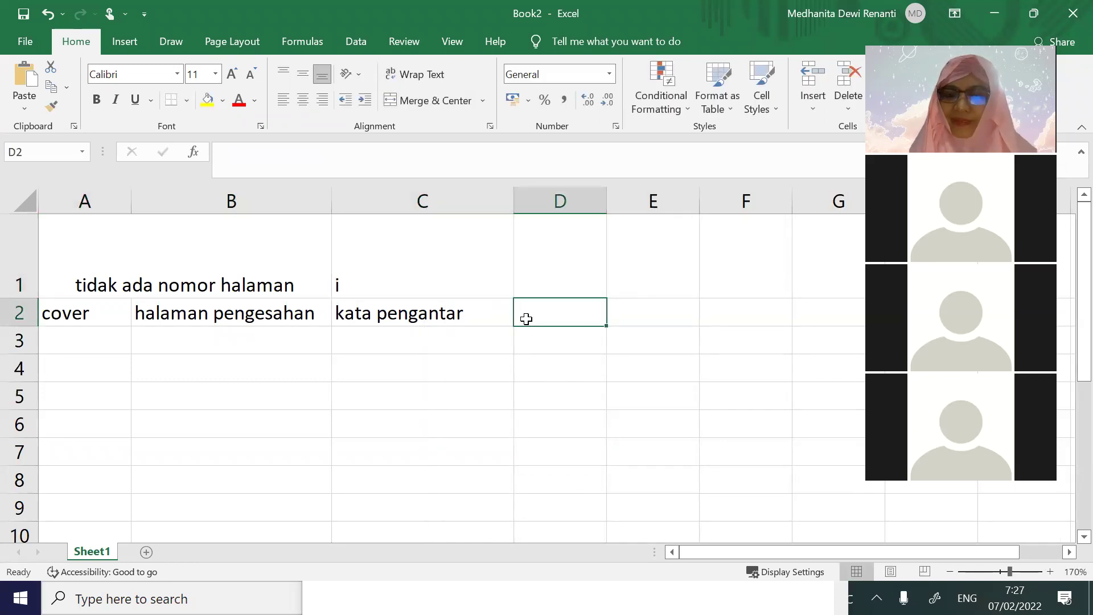
type("Daftar Isi")
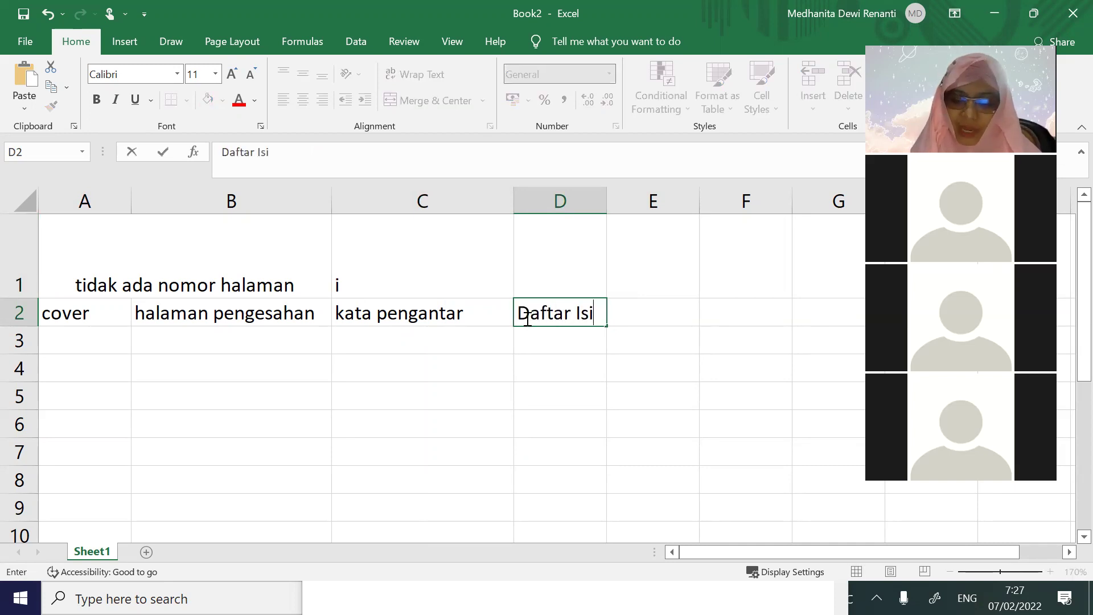
key("Up")
type("i")
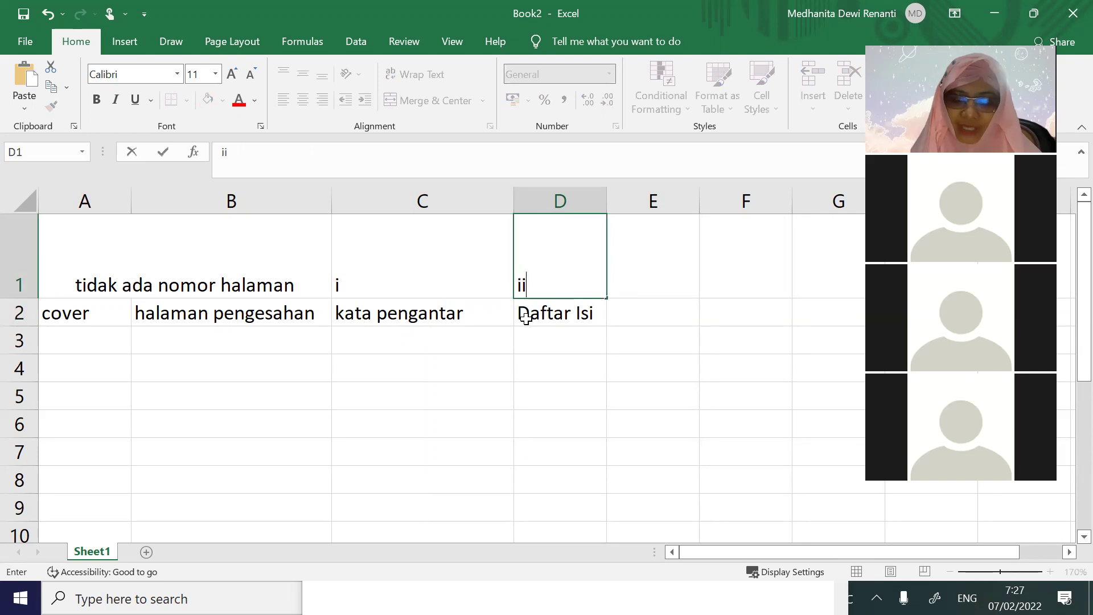
key("Right")
Enter 'Daftar Tabel/Gambar' in E2 and page number iii in E1
type("Daftar")
key("BackSpace")
key("BackSpace")
key("BackSpace")
key("BackSpace")
key("BackSpace")
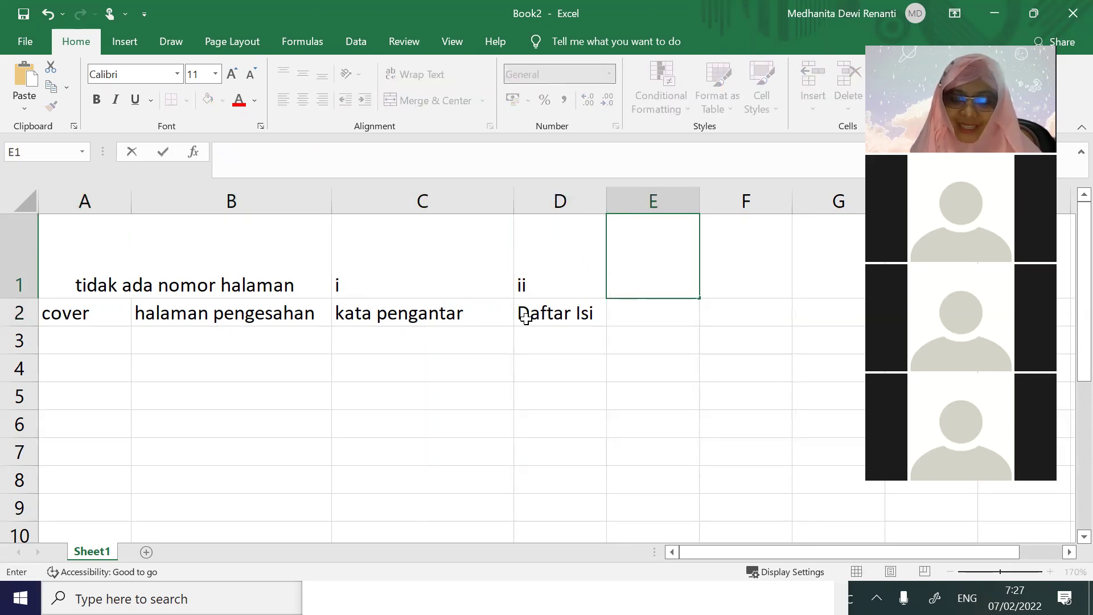
key("Down")
type("Daftar ")
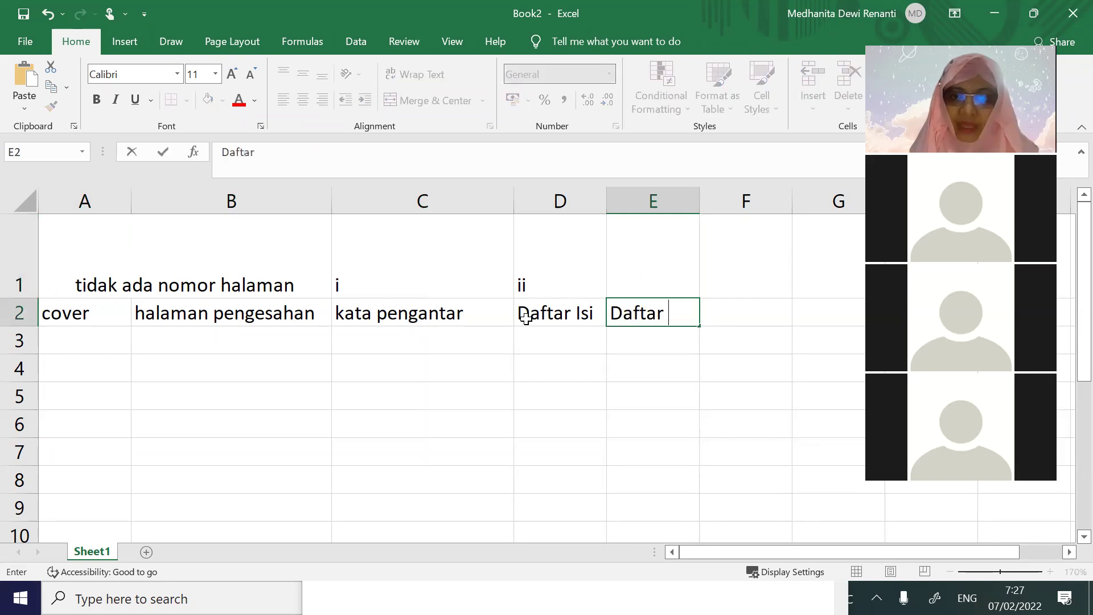
type("Tabel/Gambar")
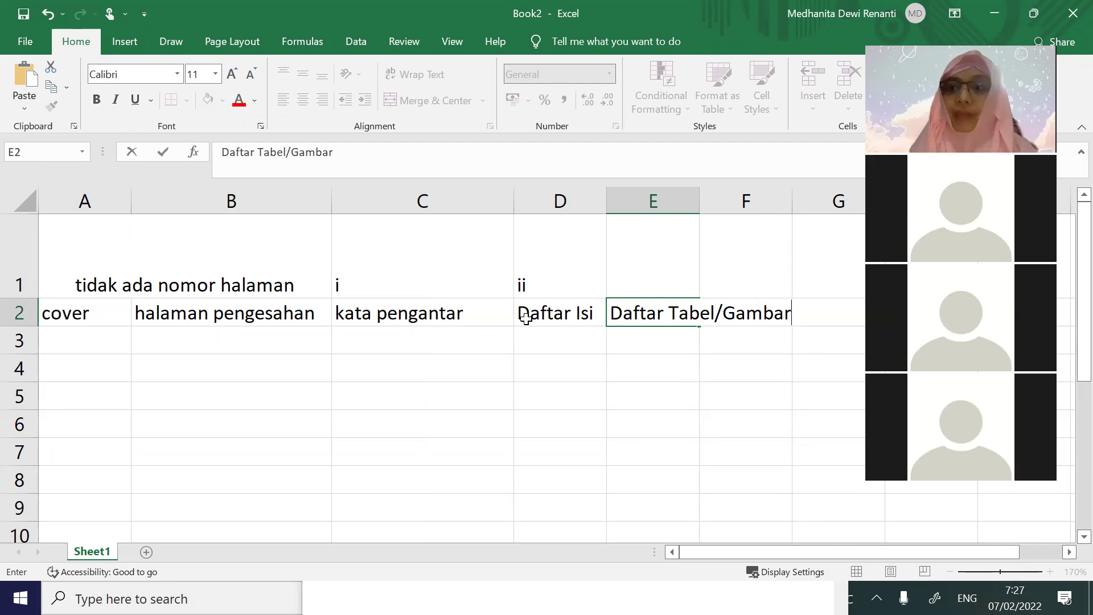
left_click(629, 269)
type("iii")
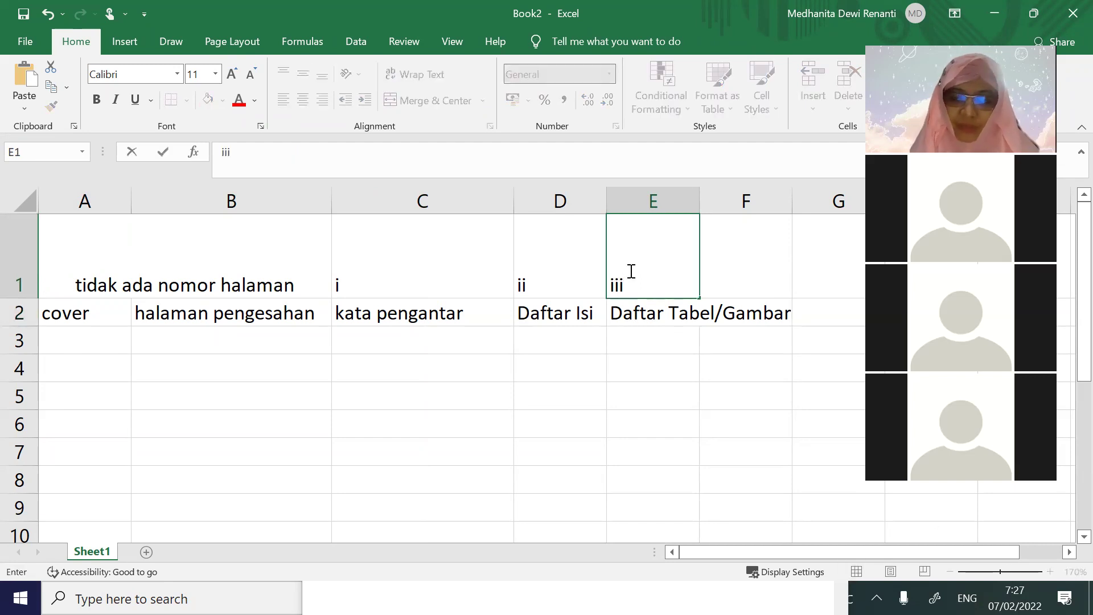
left_click(651, 388)
left_click(669, 313)
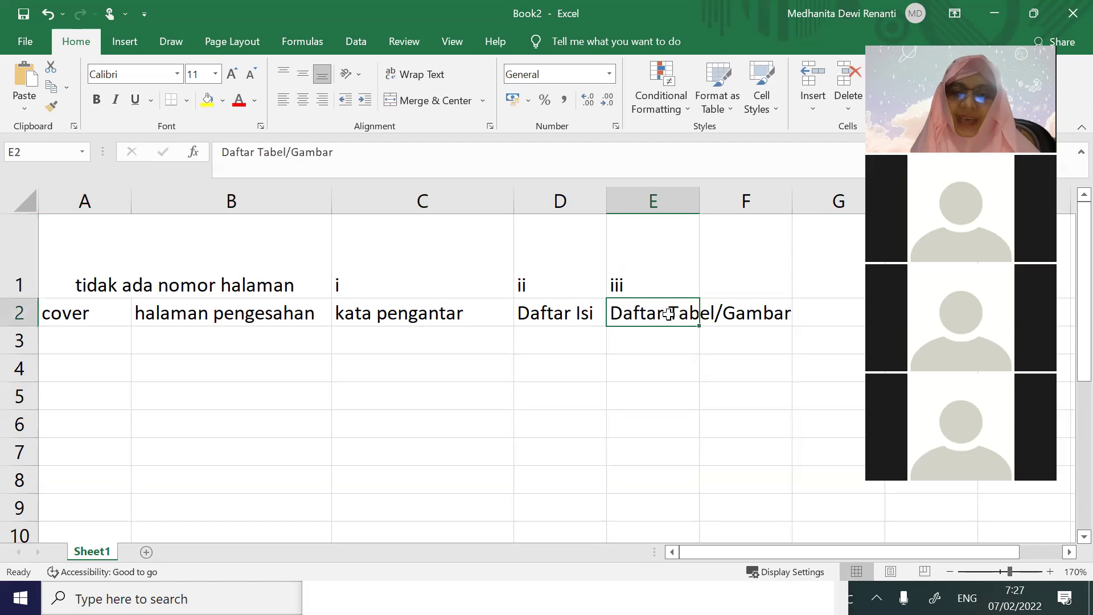
Widen column E and give A2:E2 a light gold fill
left_click_drag(699, 199, 808, 222)
left_click_drag(92, 313, 638, 314)
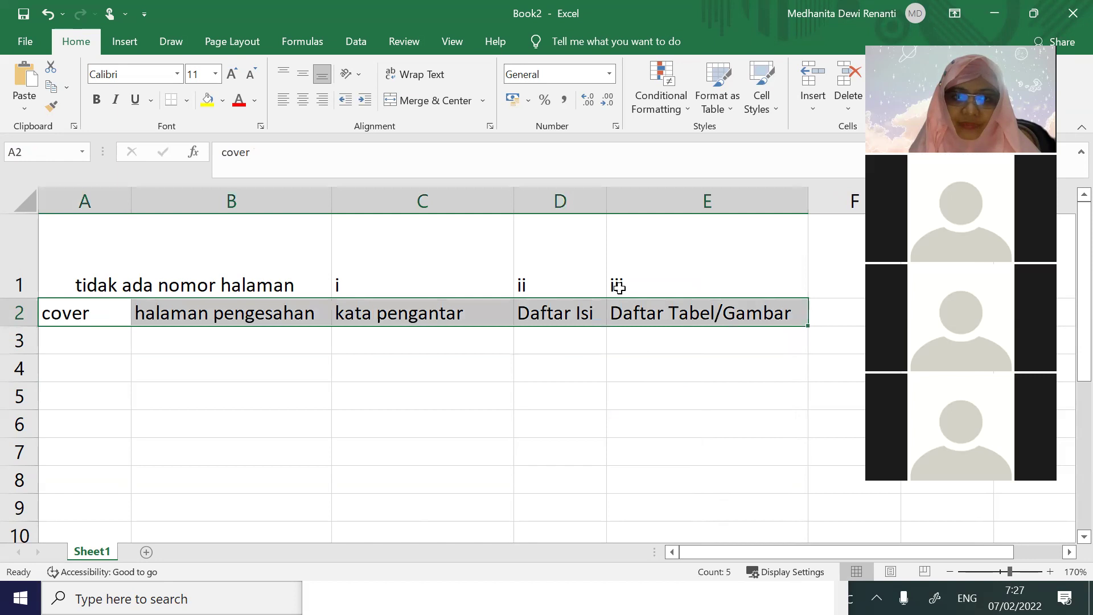
left_click(222, 100)
left_click(309, 165)
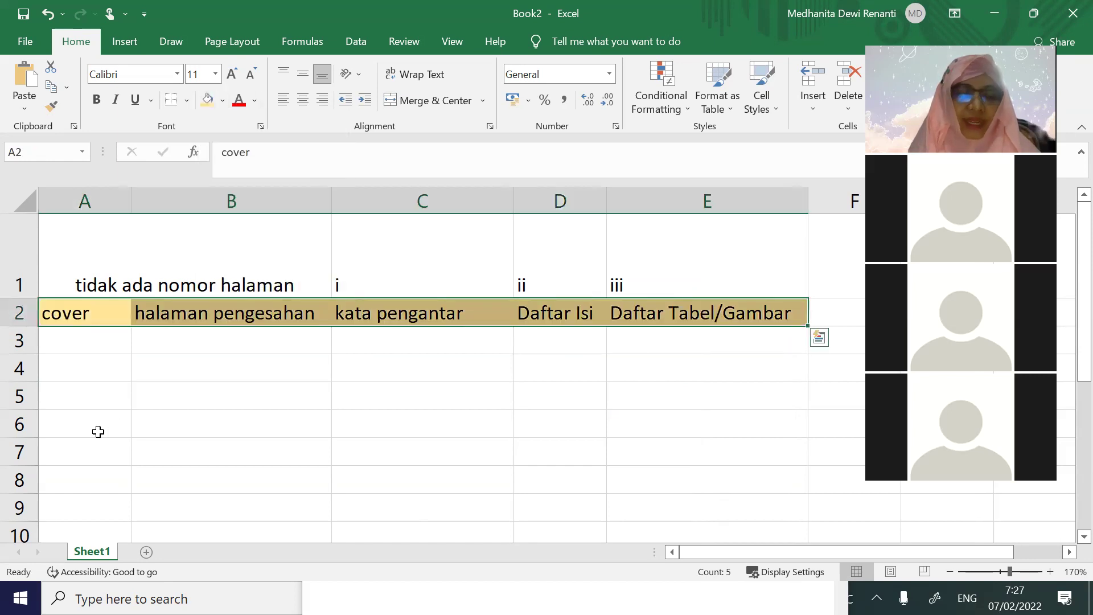
Put 'Bab 1 Pendahuluan' in A5 and B5, with page numbers 1 and 2 above
left_click(96, 394)
type("Bab")
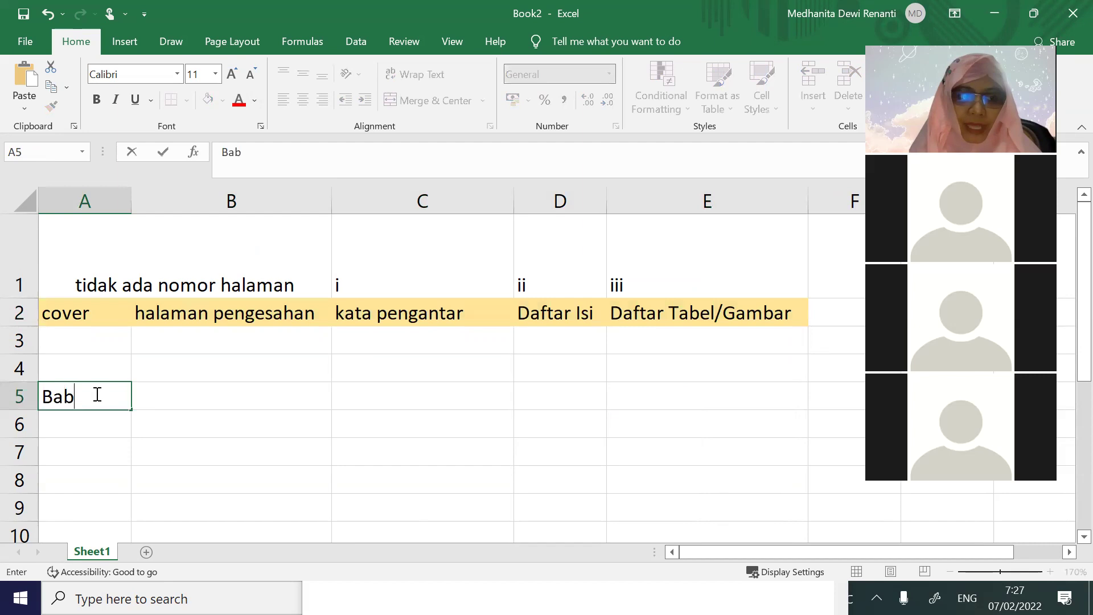
type(" 1 Pendahuluan")
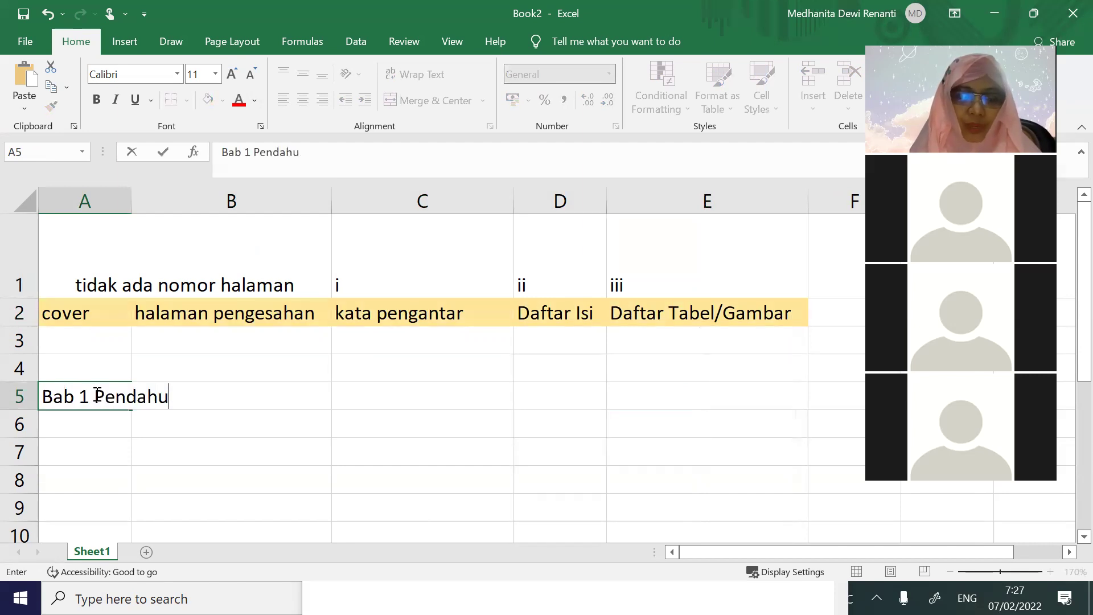
key("Tab")
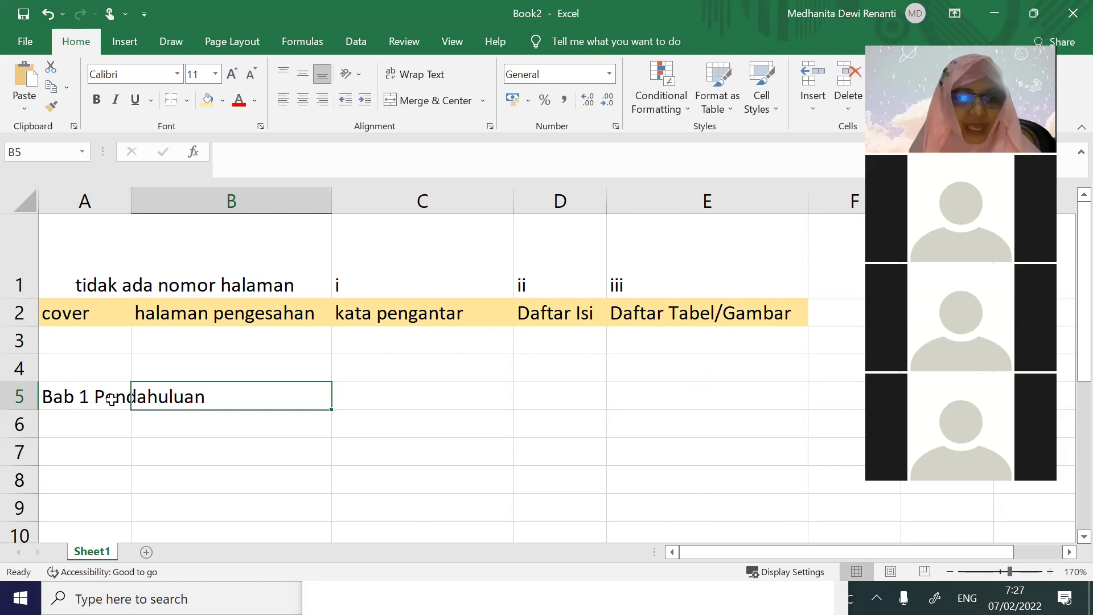
left_click(112, 369)
type("1")
left_click(97, 395)
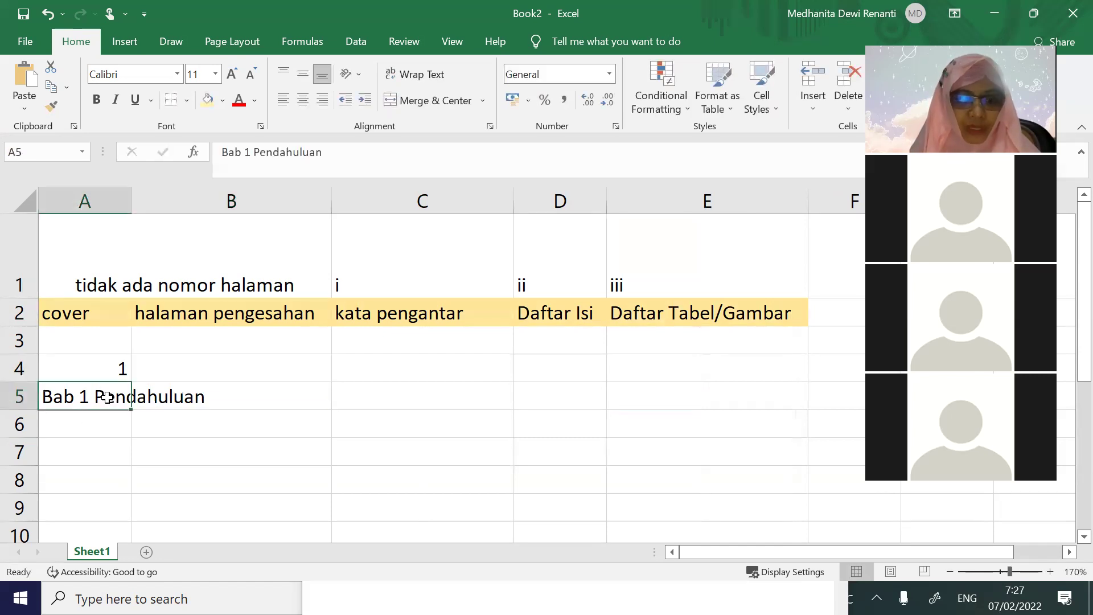
key("ctrl+c")
left_click(175, 397)
key("ctrl+v")
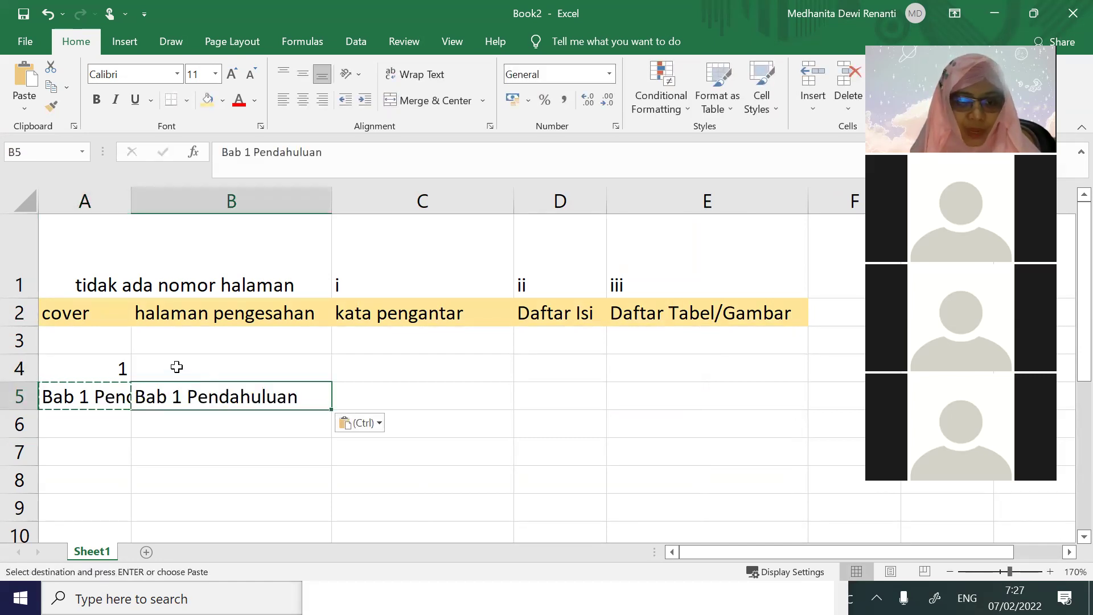
left_click(176, 366)
type("2")
Put 'Bab 2 Analisis' in C5 and D5, with page number 3 above each
left_click(387, 392)
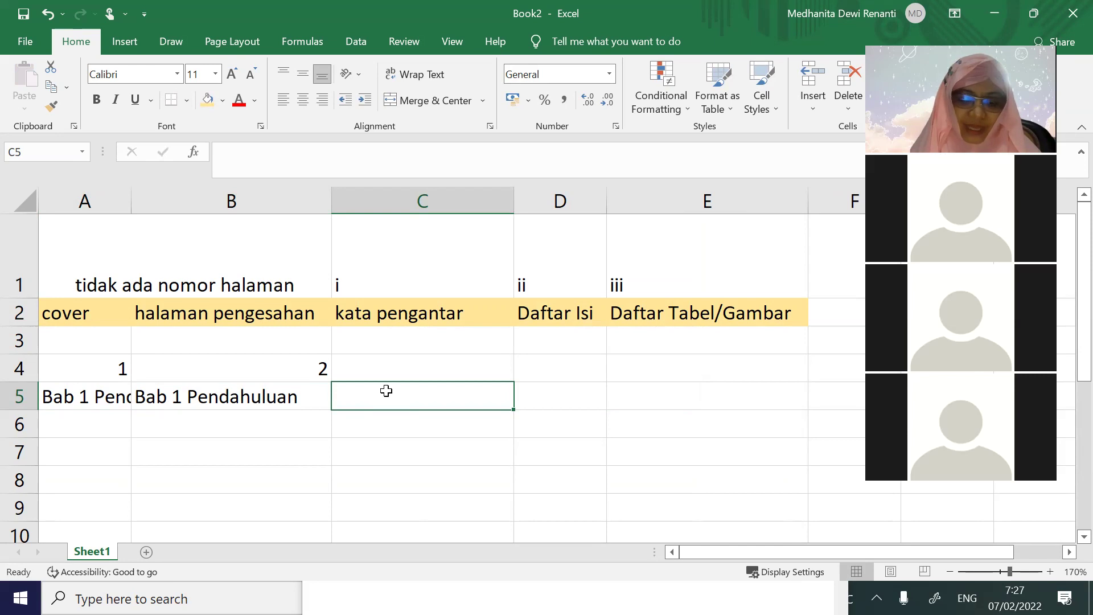
type("Bab 2")
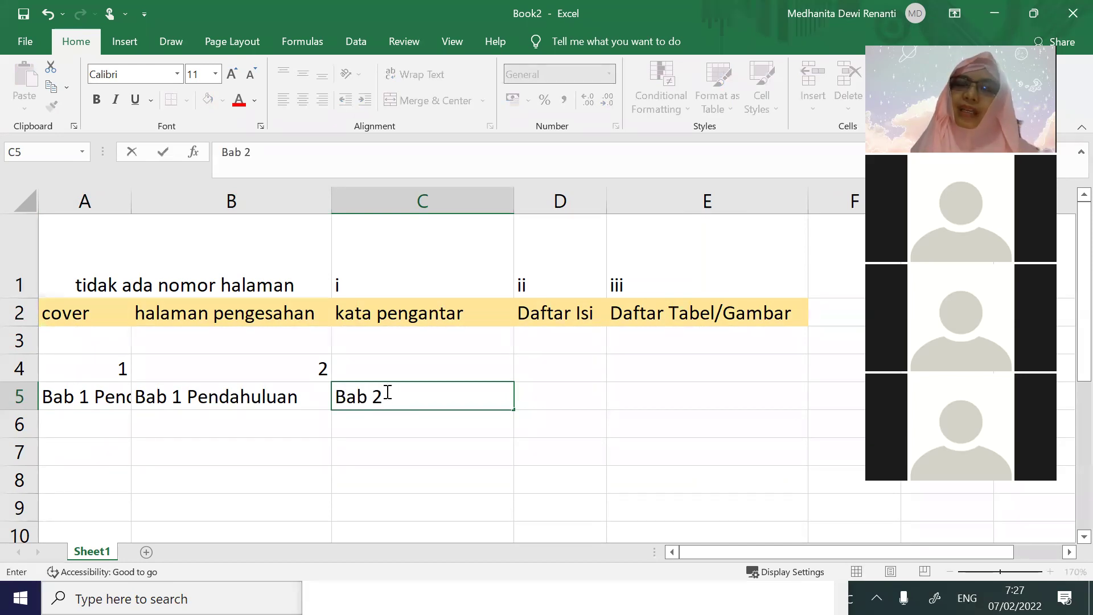
type(" A")
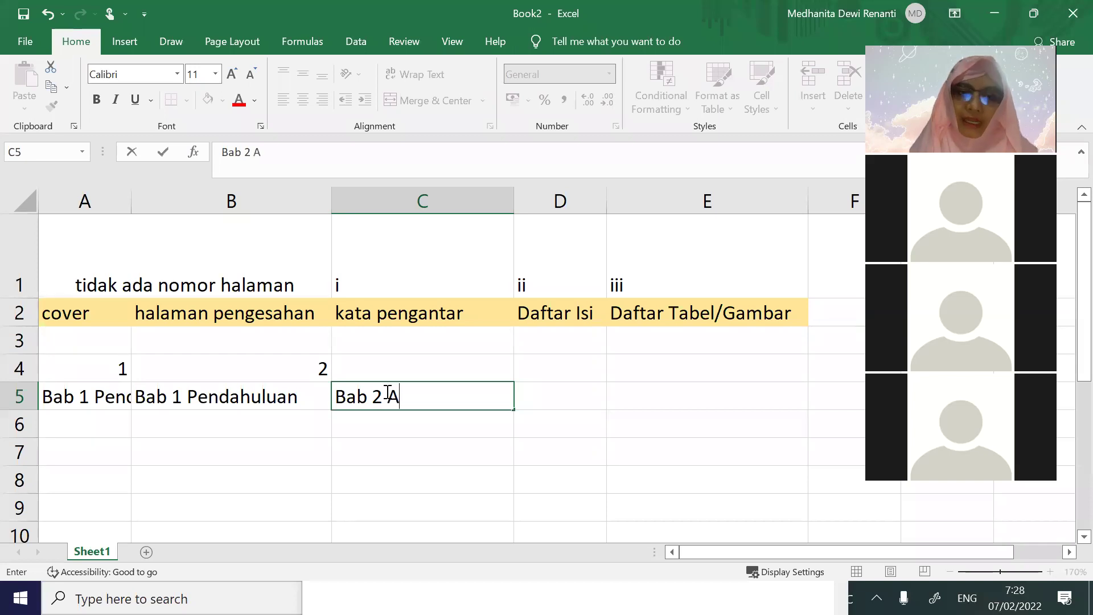
type("b")
key("BackSpace")
type("nalisis")
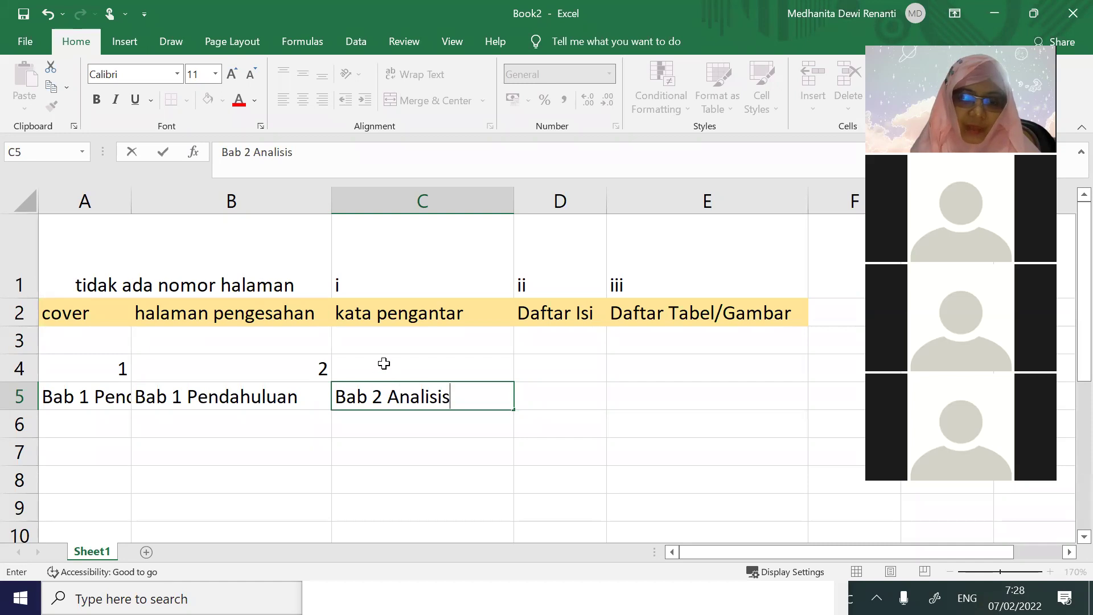
left_click(383, 362)
type("3")
left_click(470, 390)
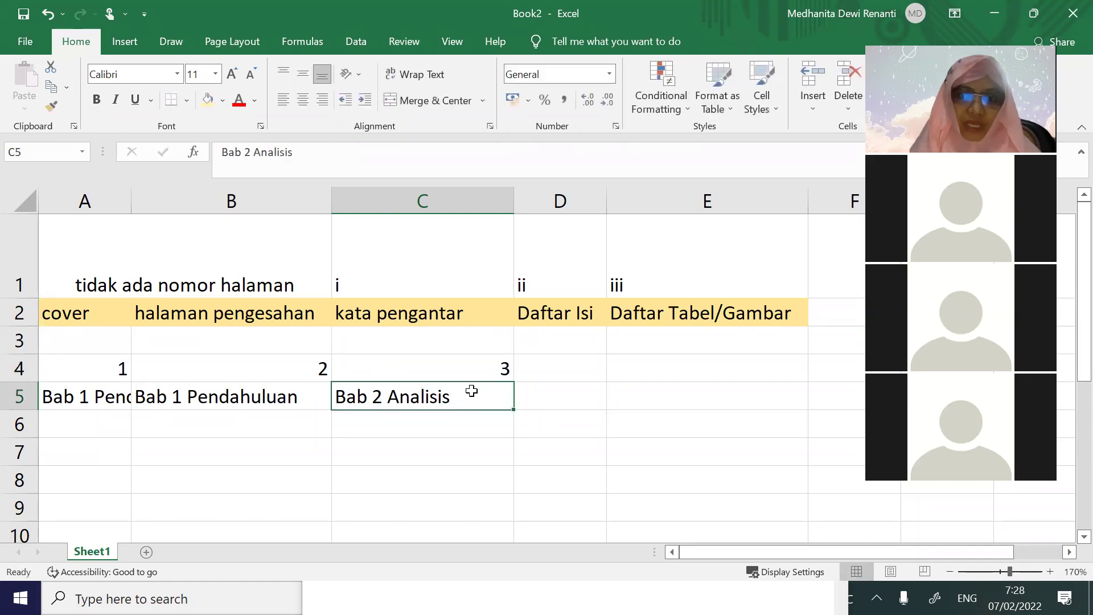
key("ctrl+c")
left_click(535, 397)
key("ctrl+v")
left_click(558, 370)
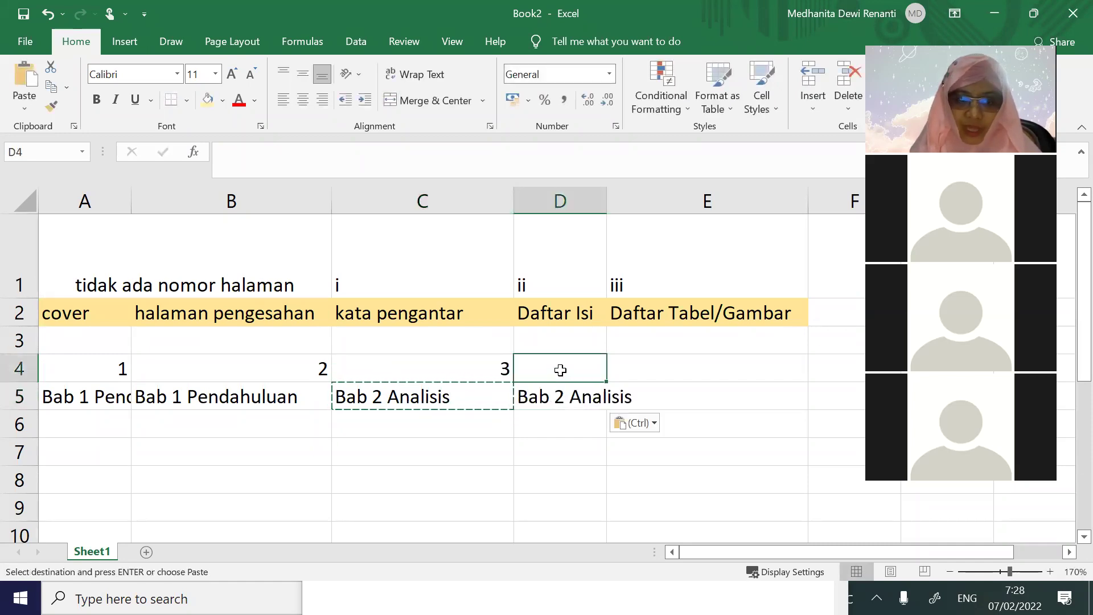
type("3")
Enter 'Bab 3 Penutup' in E5 and page number 4 in E4
left_click(683, 394)
type("Bab 3 Penutup")
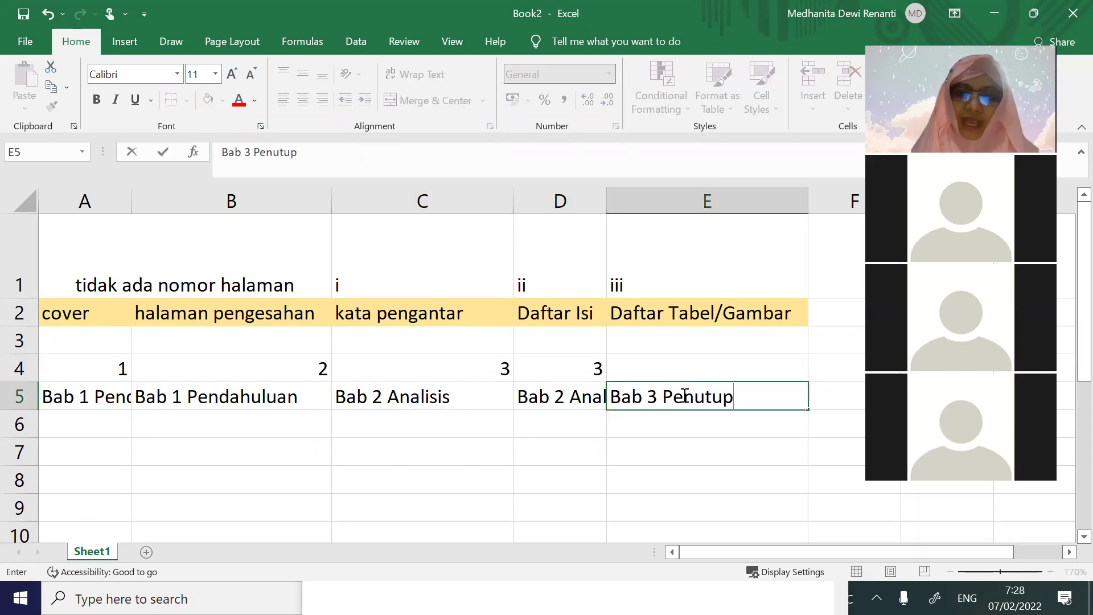
left_click(719, 456)
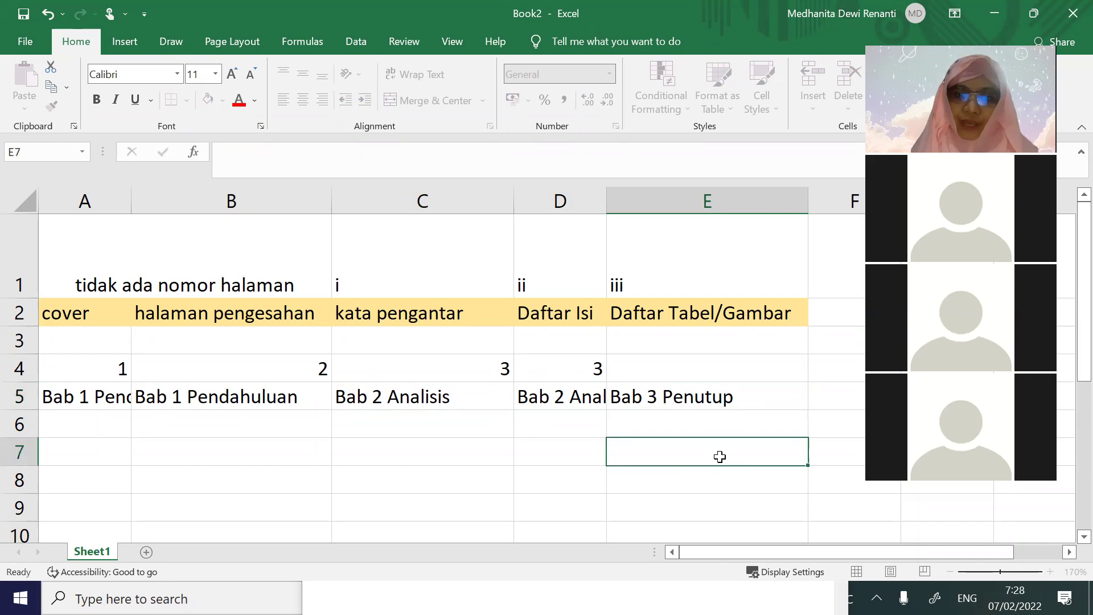
left_click(747, 387)
key("ctrl+c")
left_click(750, 369)
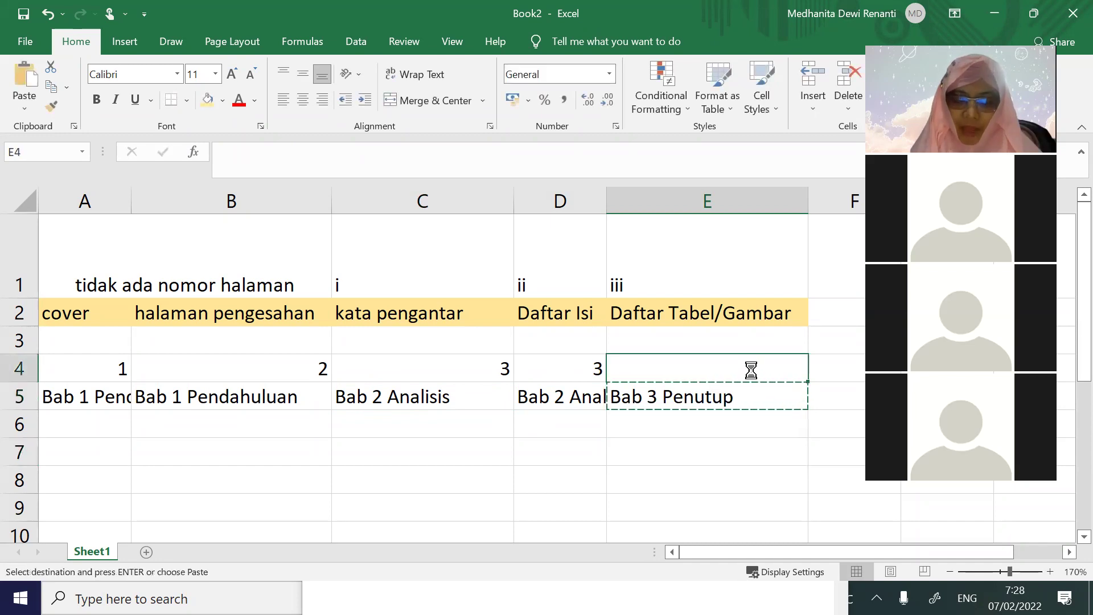
key("ctrl+v")
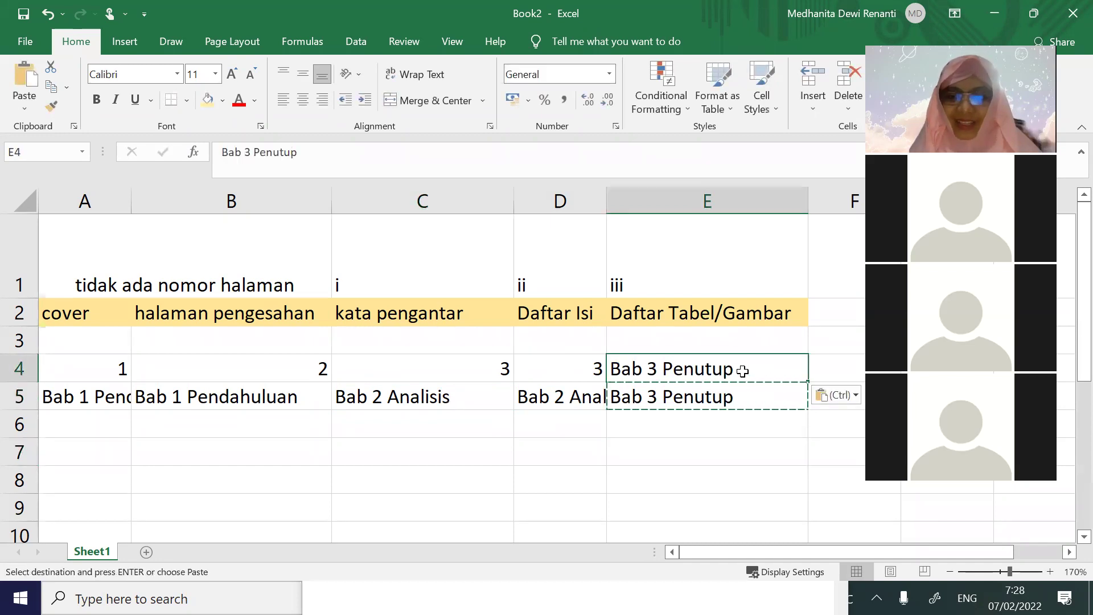
key("Escape")
type("4")
left_click(616, 495)
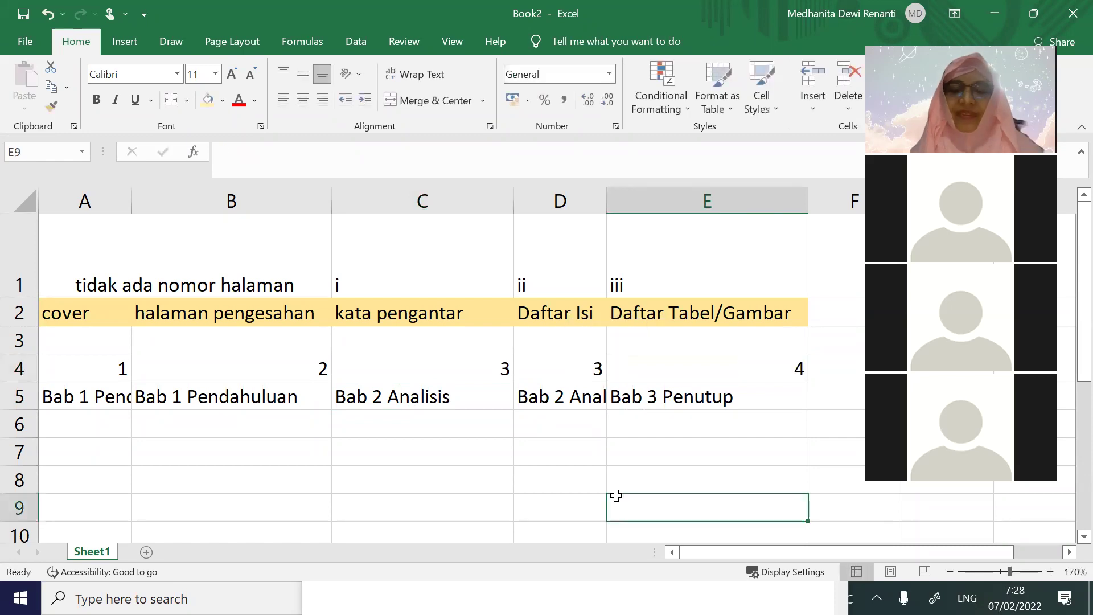
Select the A1:E5 layout and switch back to Word's Document3
left_click_drag(197, 272, 769, 397)
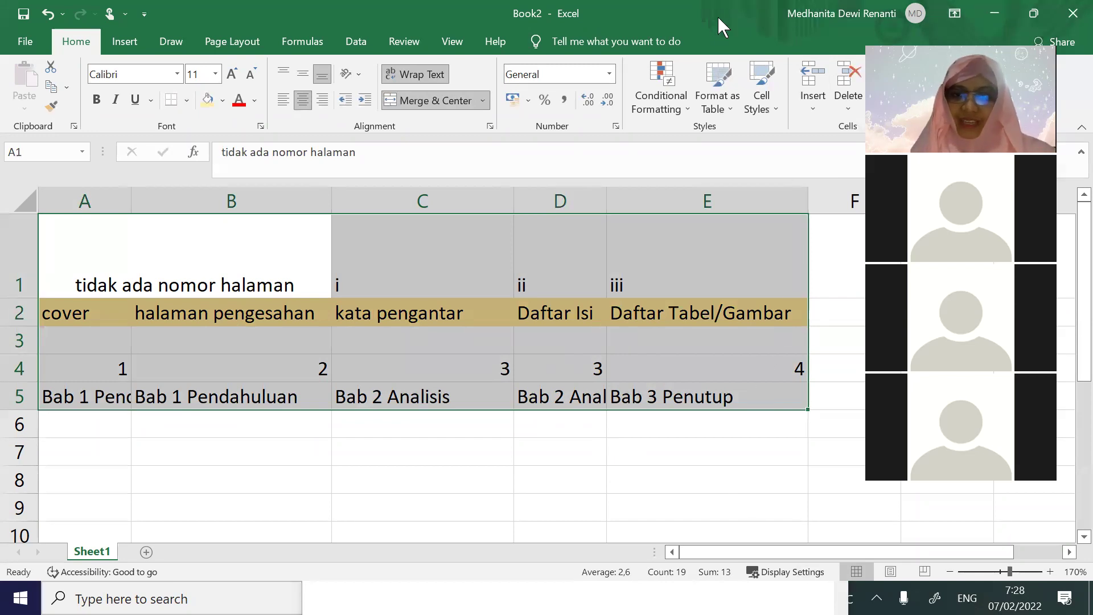
mouse_move(693, 585)
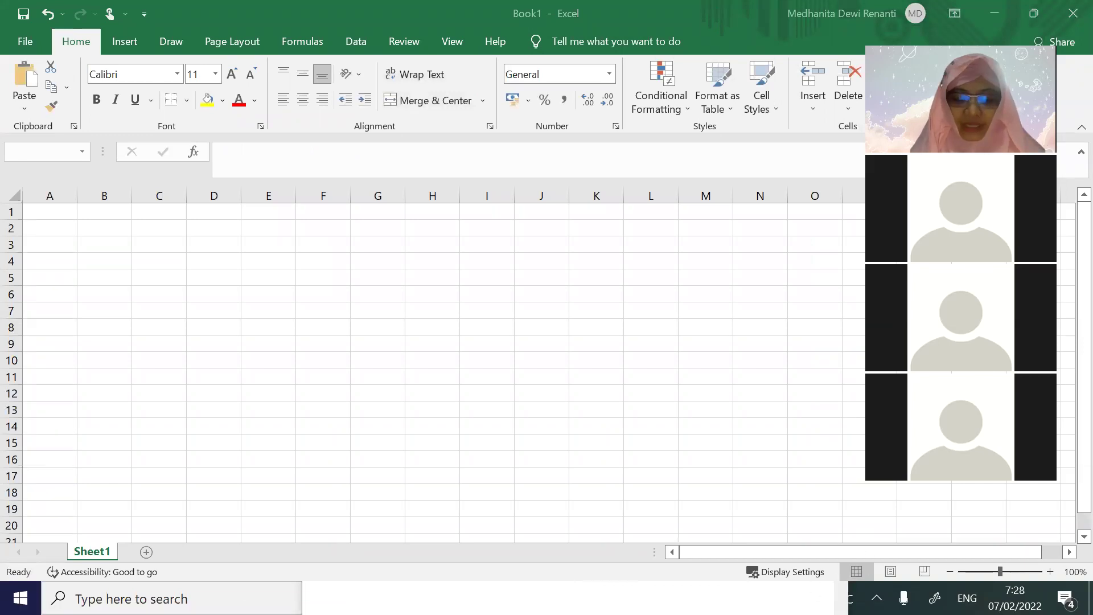
key("alt+Tab")
key("alt+Tab")
key("alt+Tab")
key("alt+Tab")
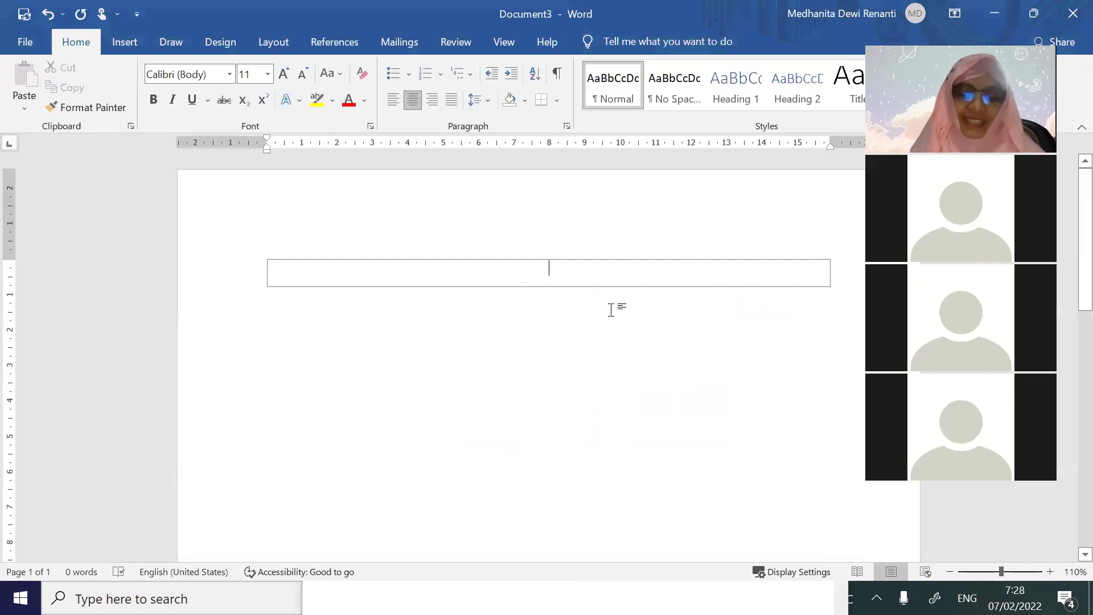
Type 'TUGAS APLIKASI KOMPUTER' in row 1 and 'BAHAGIA DI TENGAH PANDEMI' two rows below
type("TUGAS APLIKASI KOMPUTER")
key("Tab")
key("Tab")
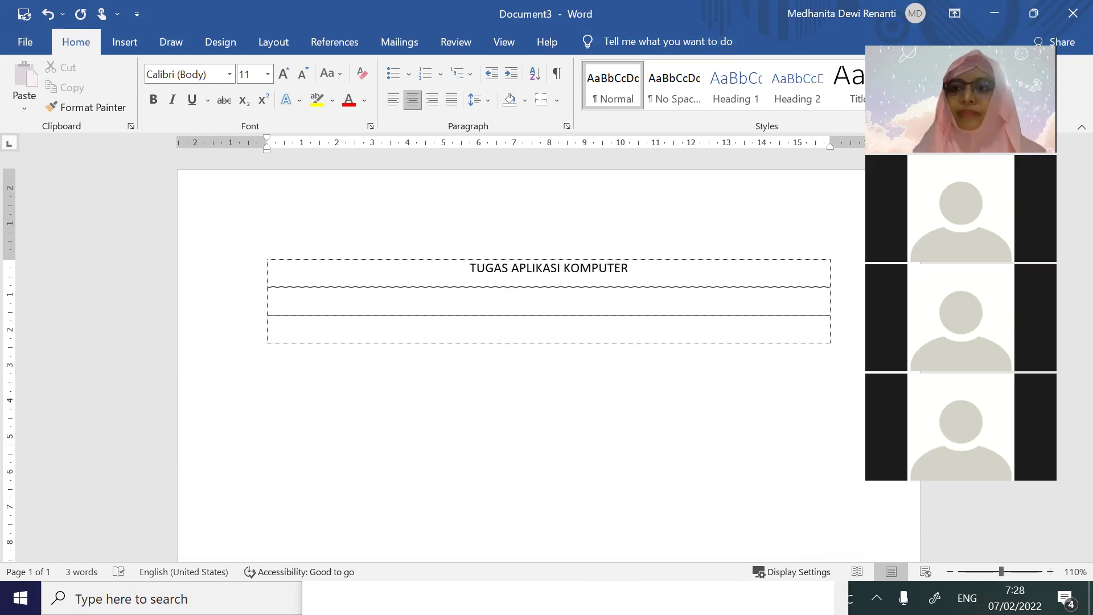
type("bah")
key("BackSpace")
key("BackSpace")
type("AHAAGI")
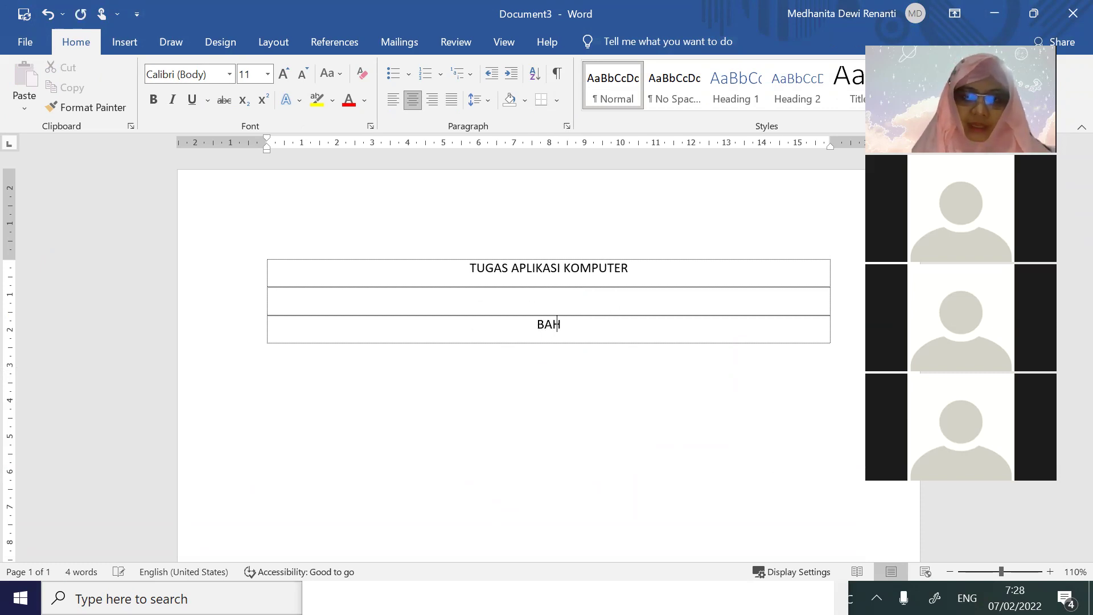
key("BackSpace")
key("BackSpace")
key("BackSpace")
type("G")
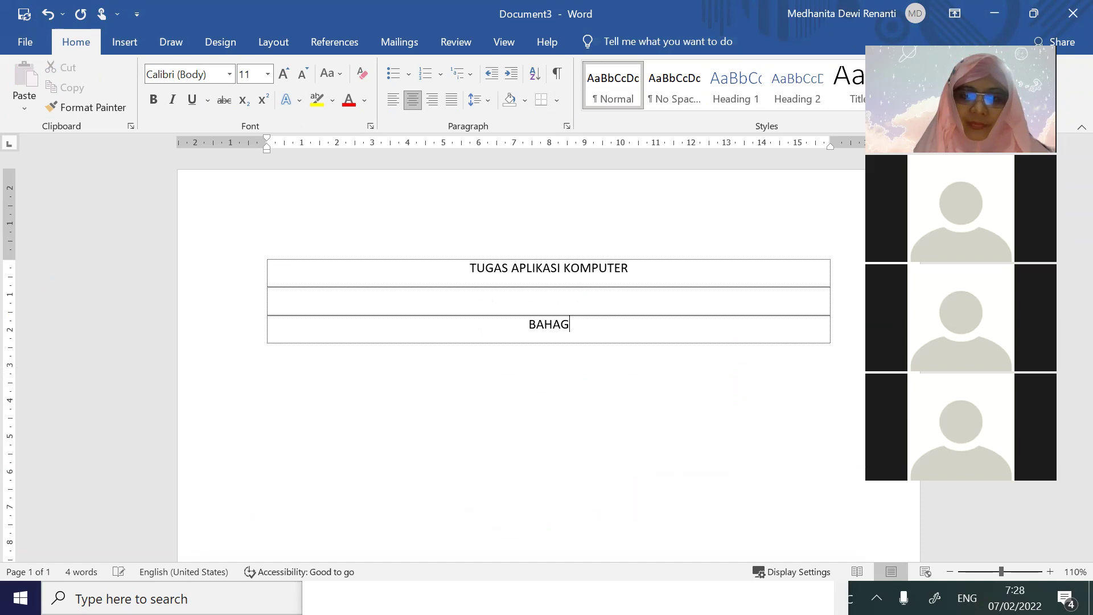
type("IA DI ")
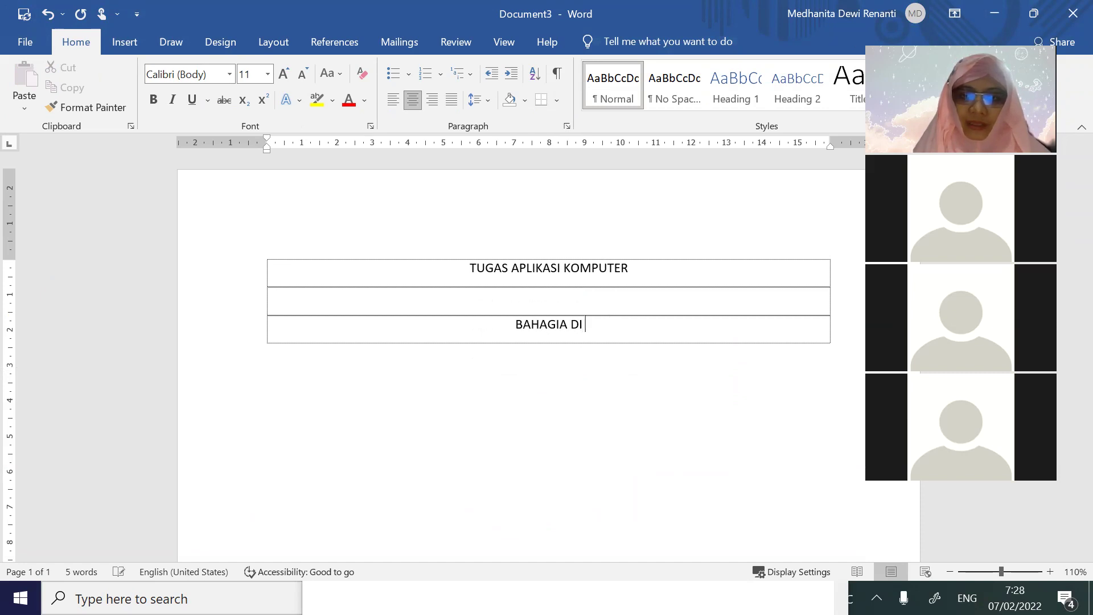
type("TENGAH PANDEMI")
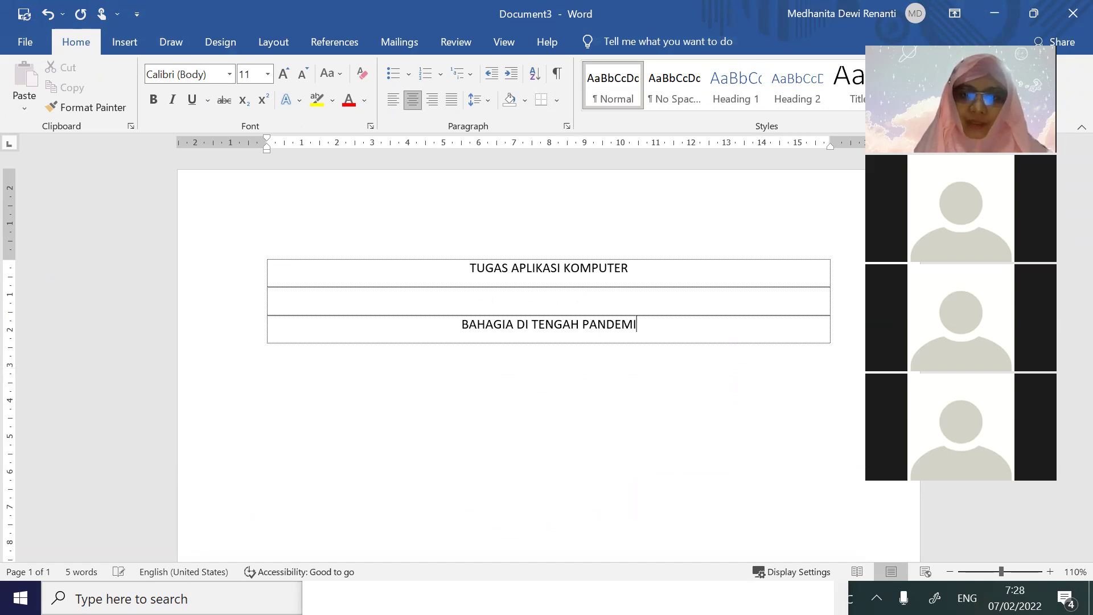
key("Return")
key("Return")
left_click_drag(654, 322, 267, 77)
Set the title to 14 pt, then add DISUSUN OLEH and a row with the author's name and student number
left_click(268, 74)
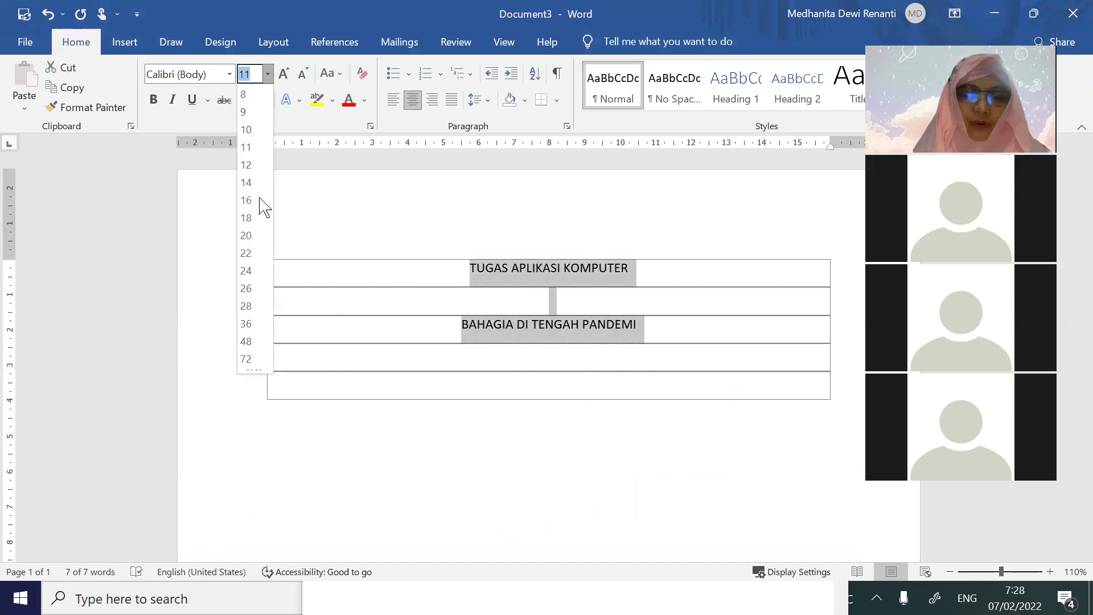
left_click(245, 182)
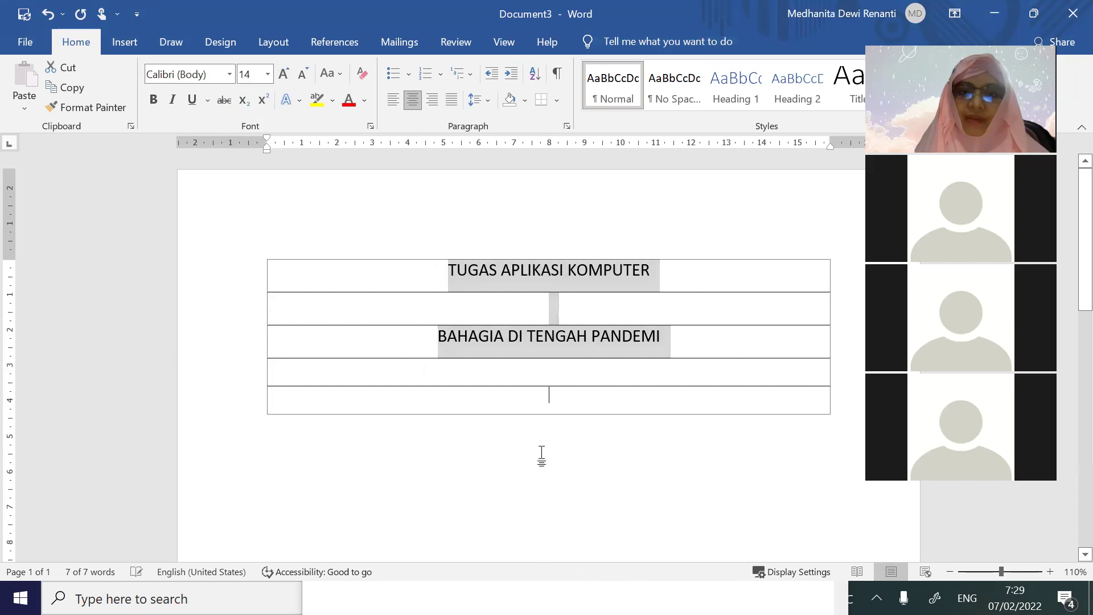
left_click(591, 415)
type("d")
key("BackSpace")
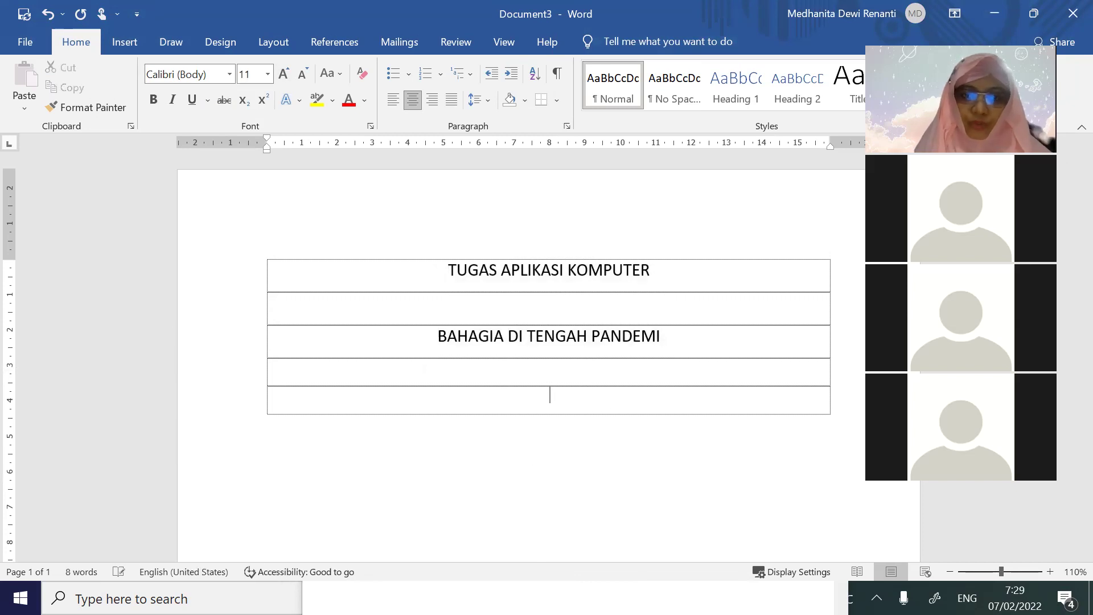
type("d")
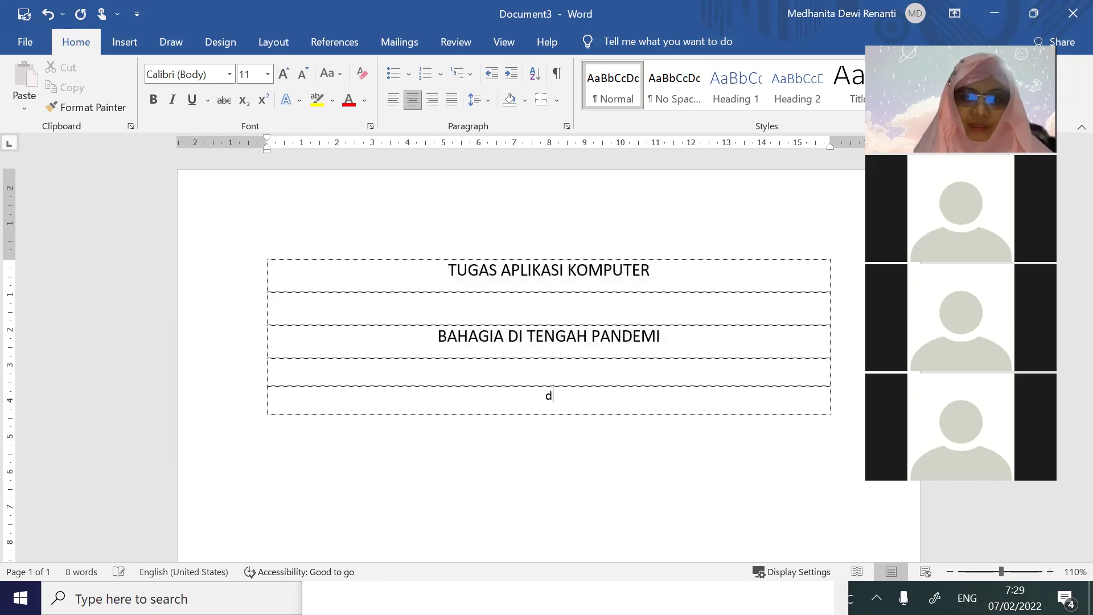
type("DISUSUN OLEH:")
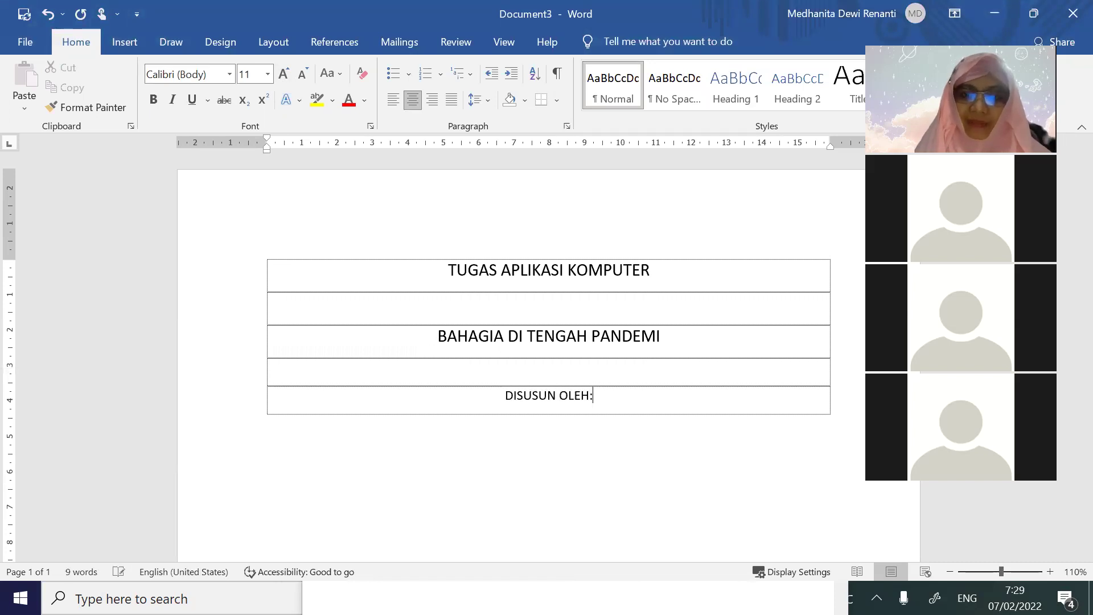
key("Tab")
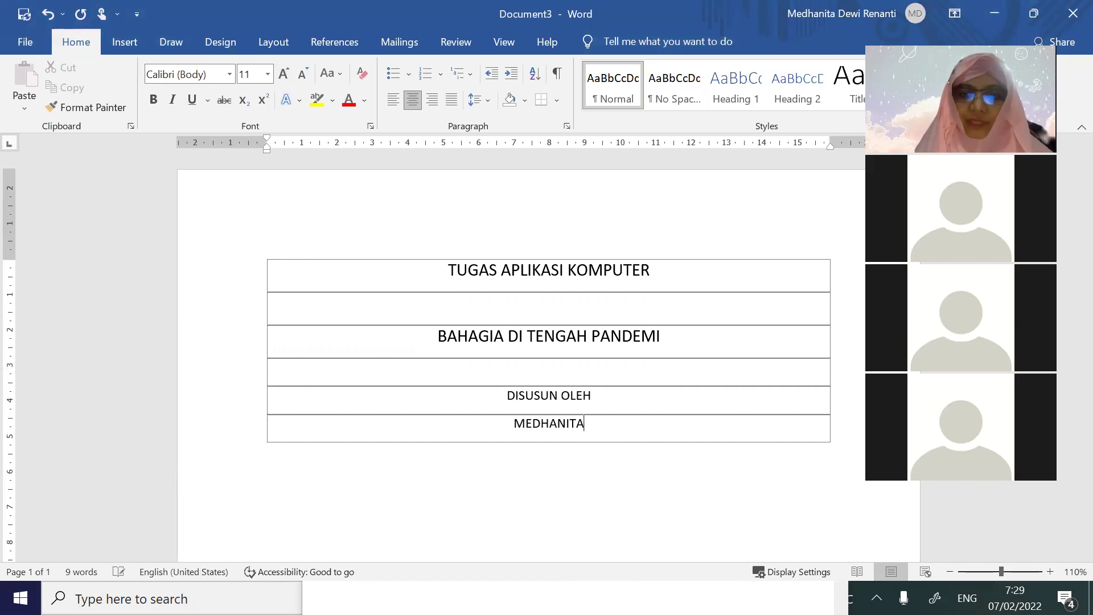
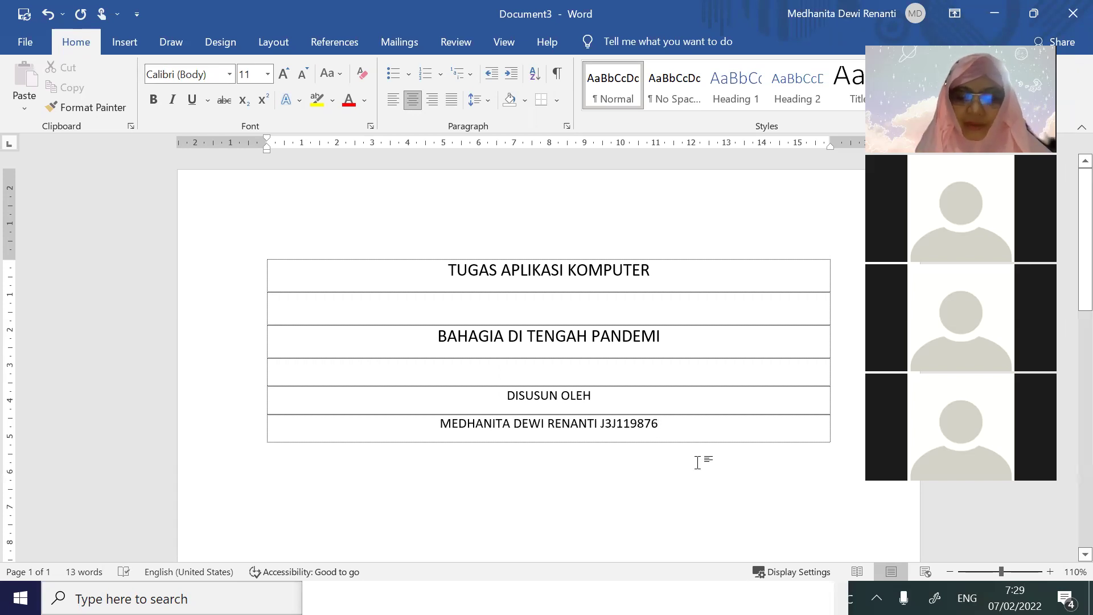
key("Tab")
key("Tab")
key("Tab")
key("Tab")
key("Tab")
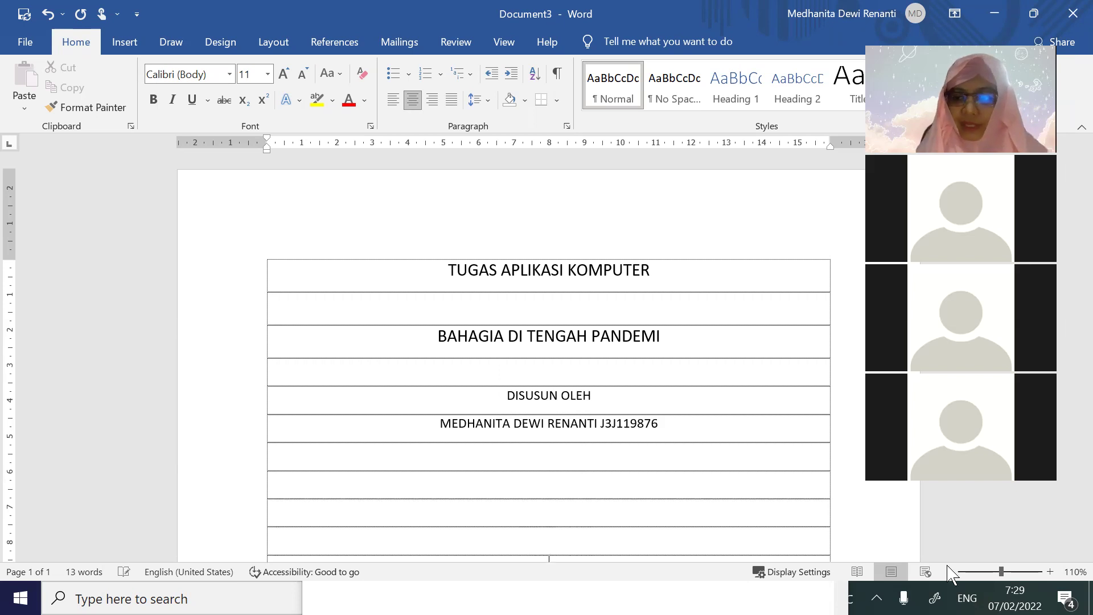
Type PROGRAM STUDI MANAJEMEN AGRIBISNIS and SEKOLAH VOKASI on successive lower rows
scroll(566, 459, "down", 2, "ctrl")
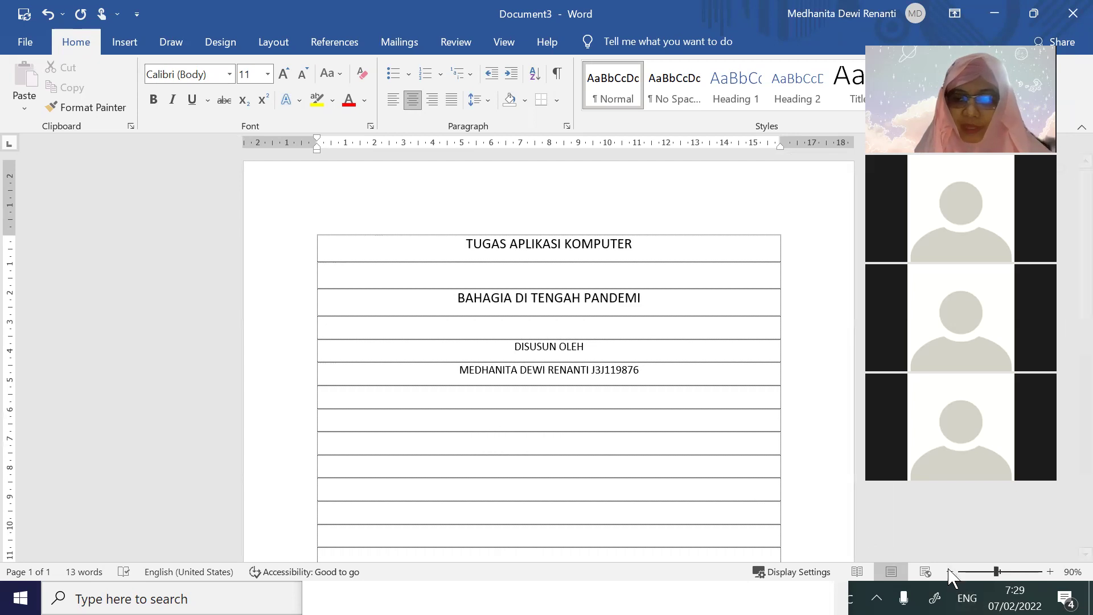
scroll(685, 480, "down", 3, "ctrl")
scroll(744, 497, "up", 2, "ctrl")
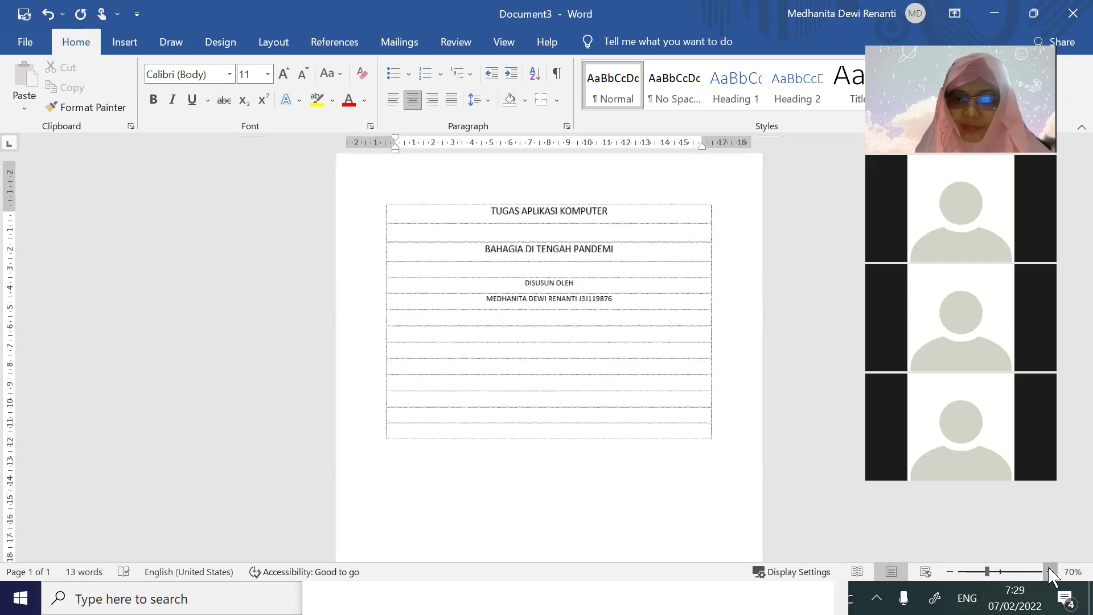
type("PR")
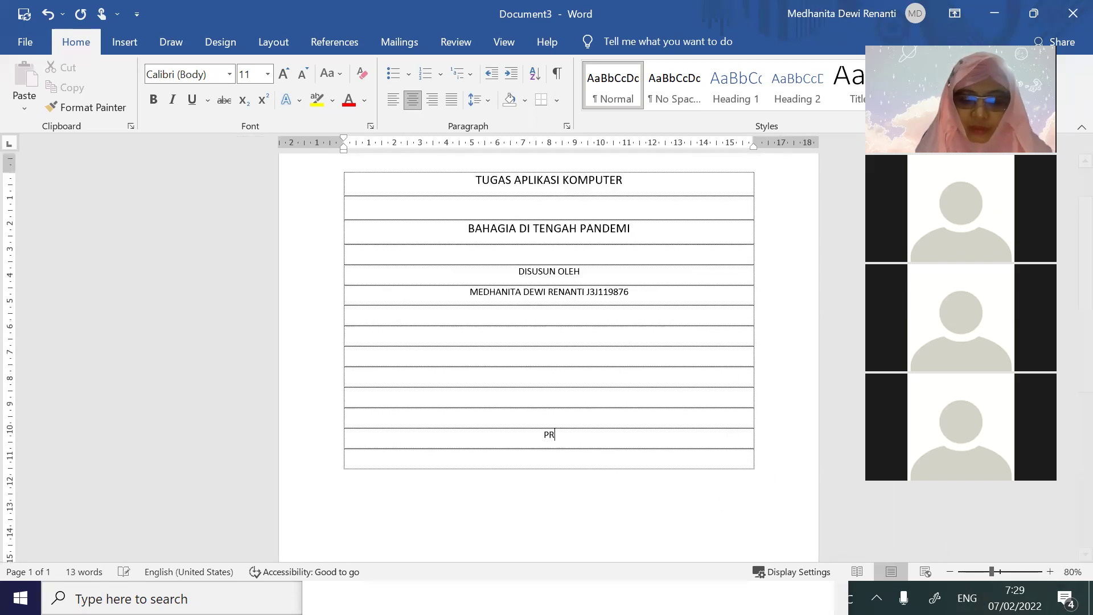
type("OGRAM STUDI MAN")
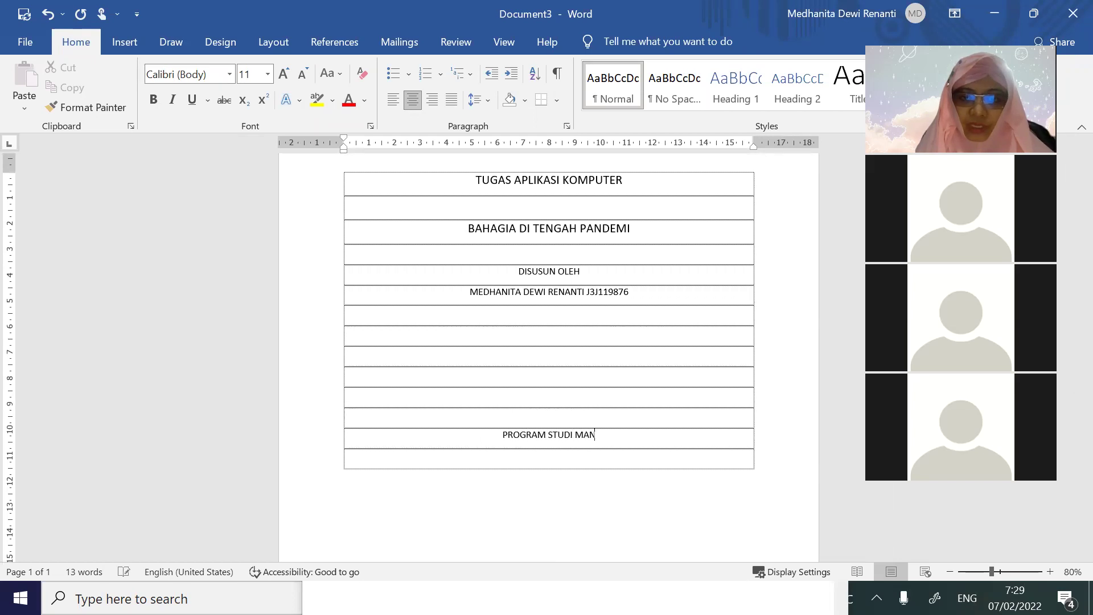
type("AJEMEN A")
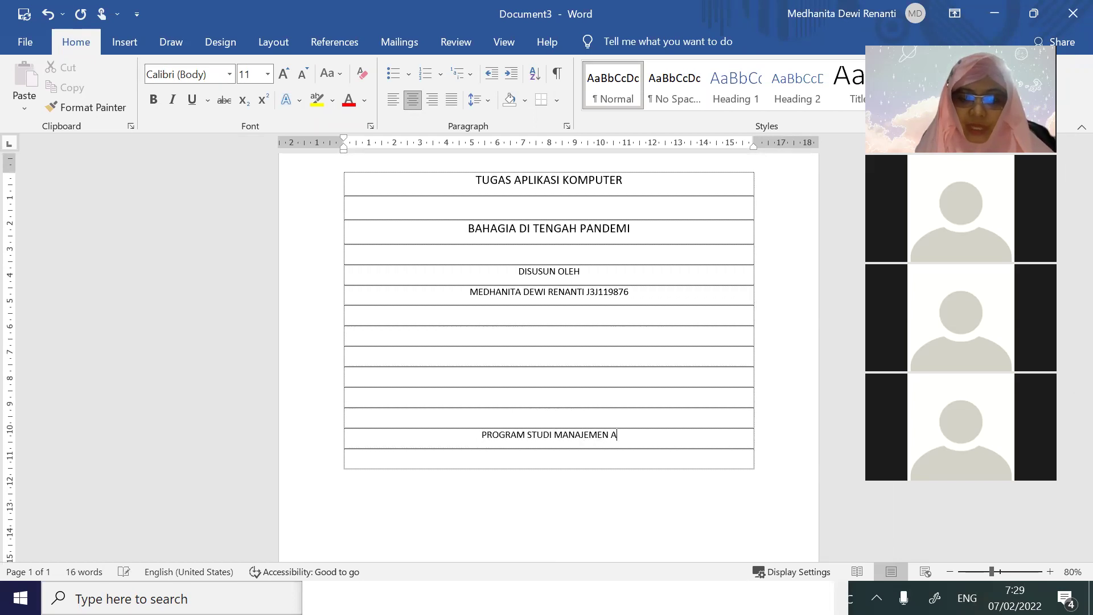
type("GRIBISNISN")
key("Return")
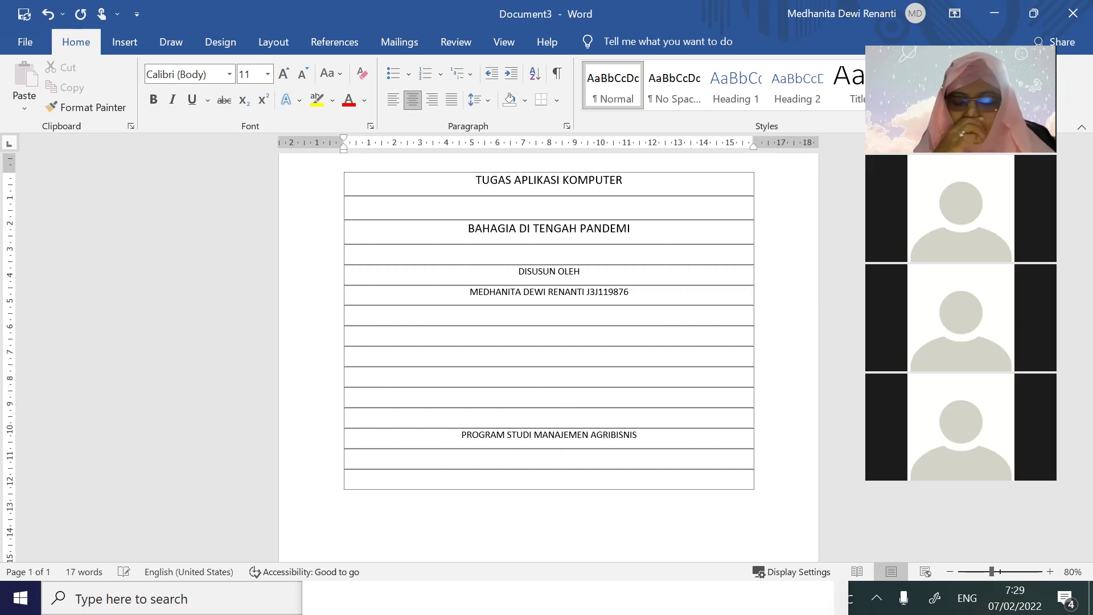
type("SEKOLAH VOKASI")
key("Return")
Add INSTITUT PERTANIAN BOGOR and BOGOR on the next rows
type("INSTITUT")
type("P")
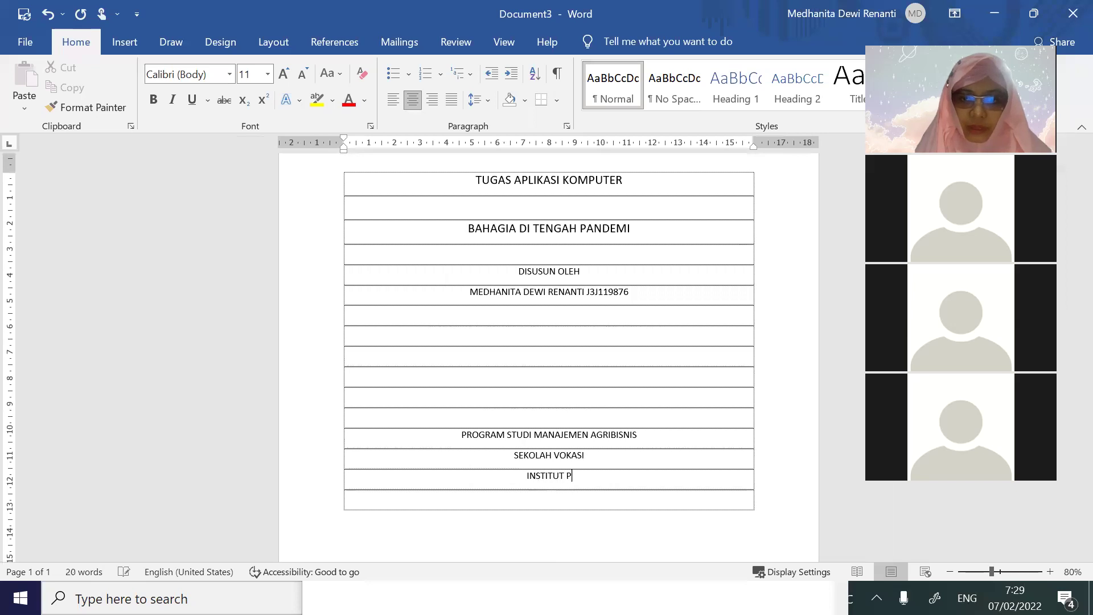
type("ERTANIAN BOGOR")
key("Return")
type("BOGOR")
key("Return")
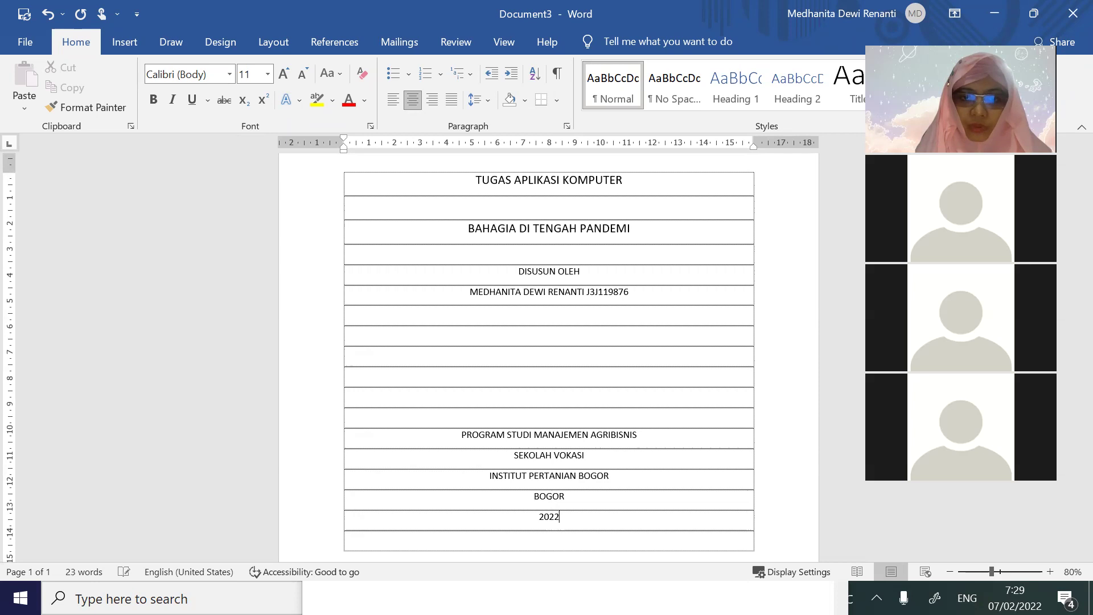
double_click(539, 501)
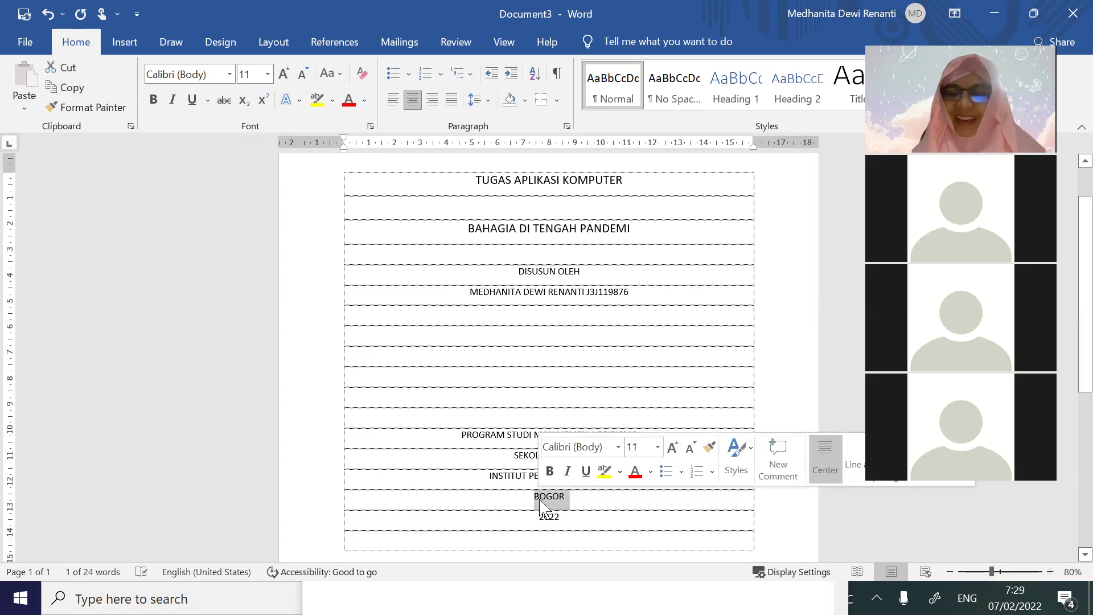
left_click(532, 436)
Give the rows from PROGRAM STUDI to 2022 single line spacing with 0 pt after
left_click_drag(456, 435, 551, 541)
left_click(567, 127)
left_click(643, 326)
left_click(592, 339)
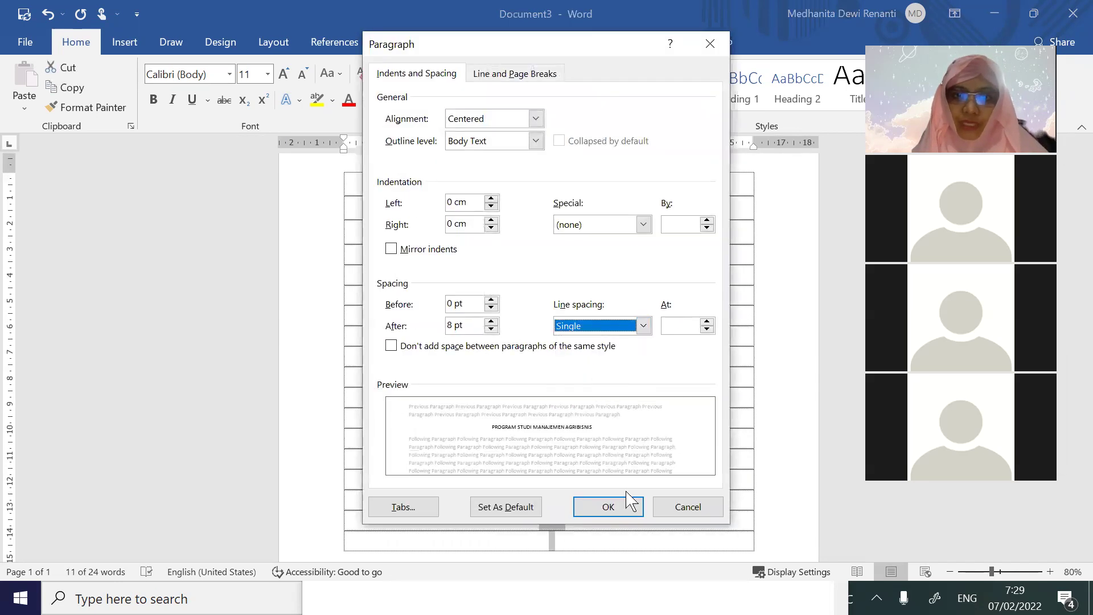
left_click(490, 329)
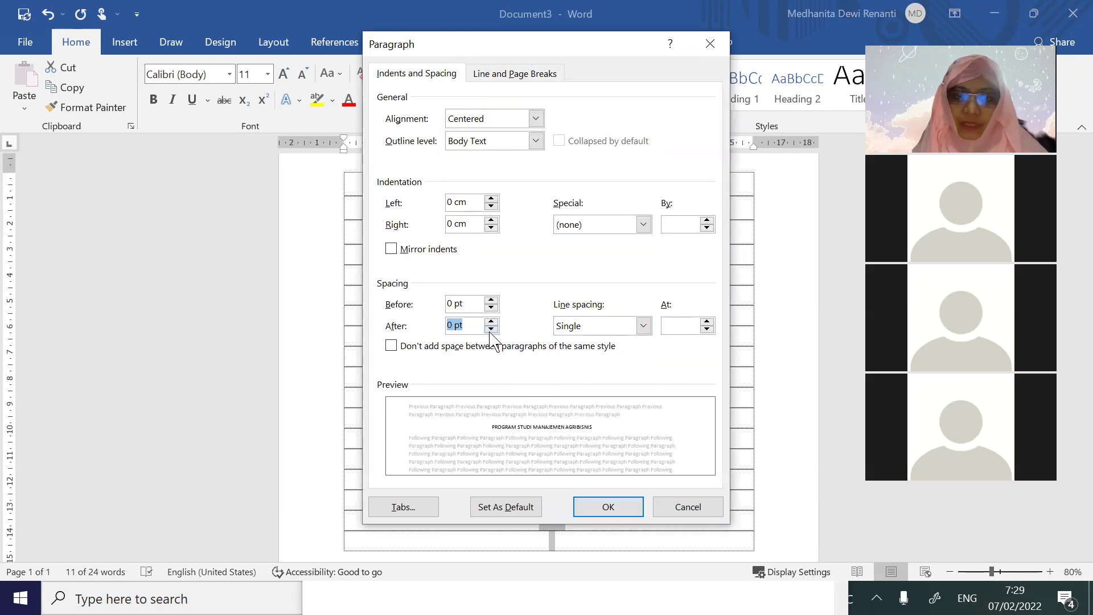
left_click(491, 330)
left_click(617, 502)
left_click(639, 456)
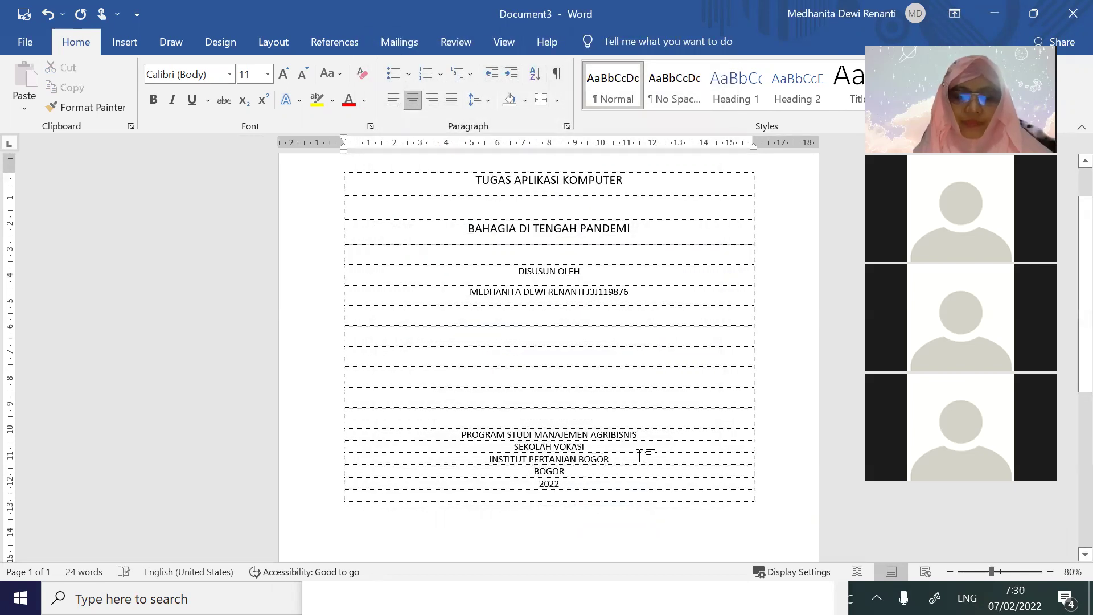
Make all the table text 14 pt bold
key("ctrl+a")
left_click(268, 74)
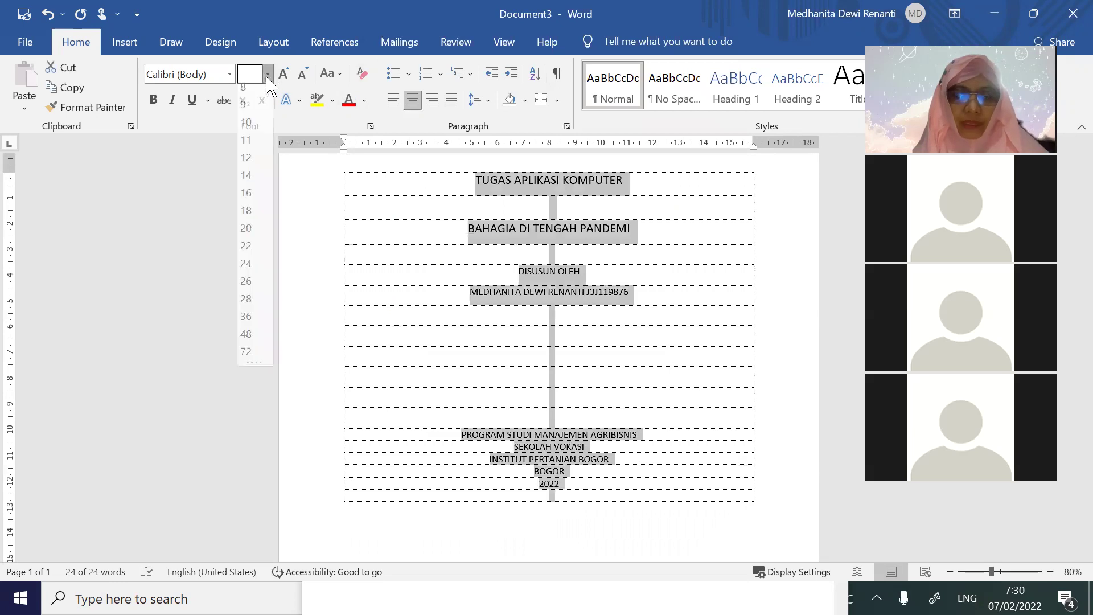
left_click(246, 184)
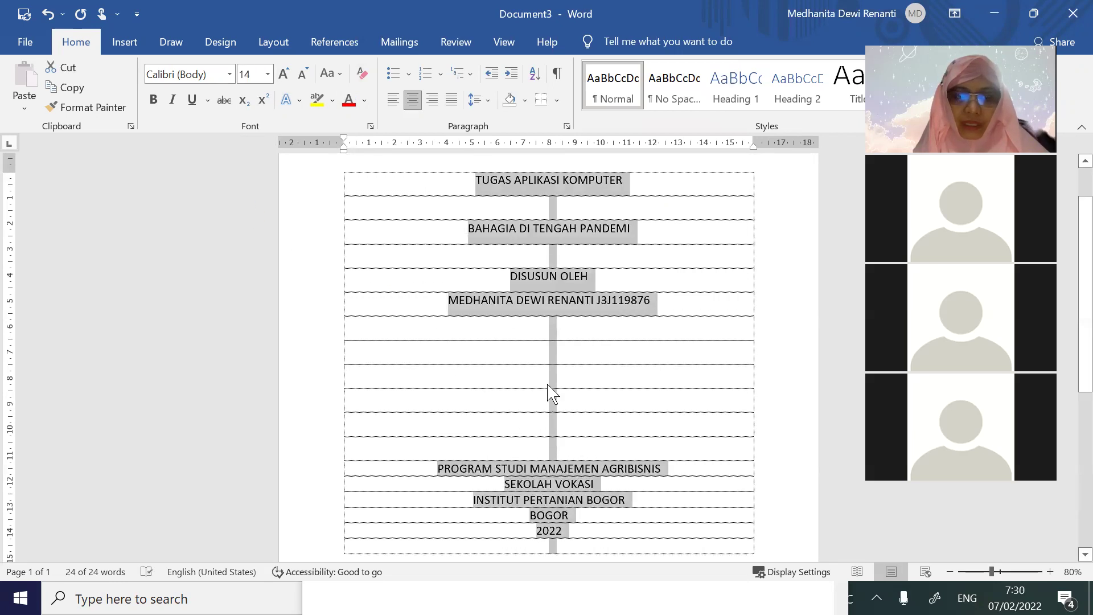
left_click(155, 101)
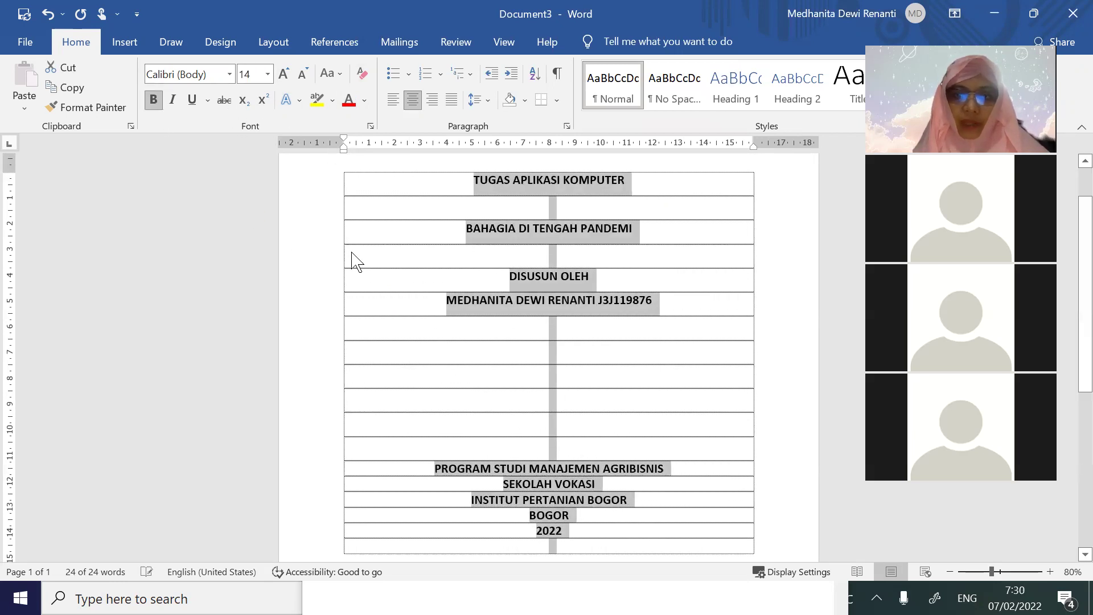
left_click(629, 353)
Insert empty rows above DISUSUN OLEH and above the PROGRAM STUDI block
scroll(671, 406, "up", 1)
scroll(648, 341, "down", 2)
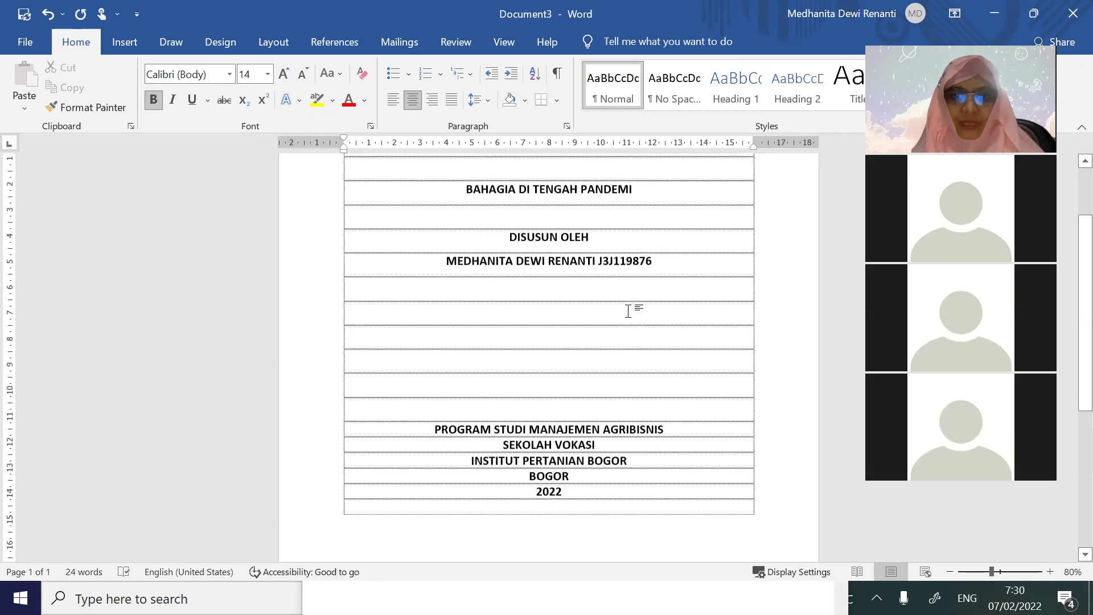
left_click(604, 221)
key("Return")
key("Return")
key("Return")
key("Return")
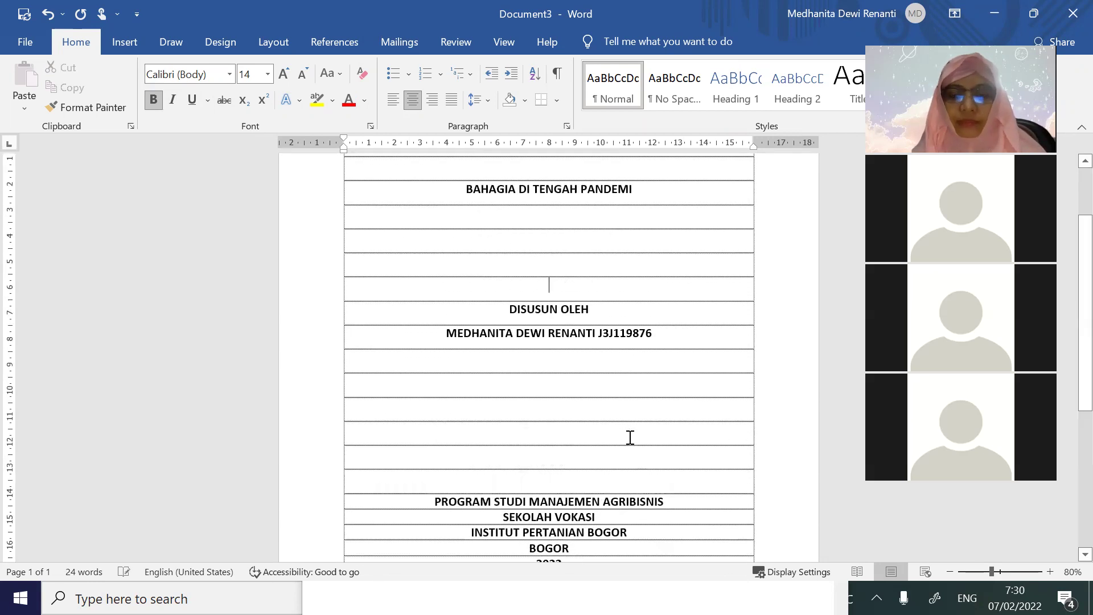
scroll(614, 420, "down", 4)
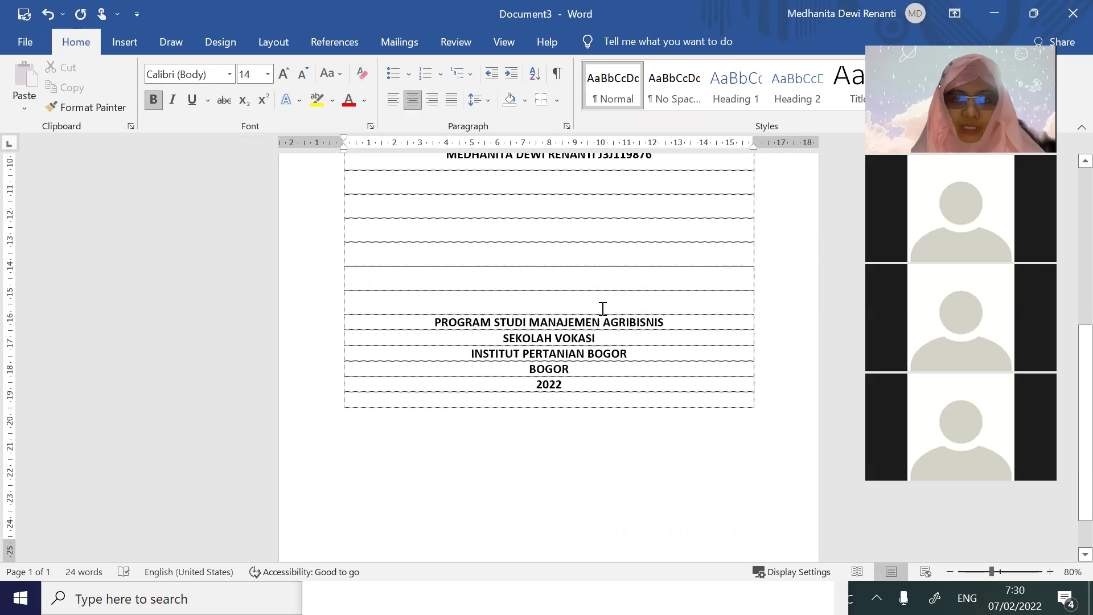
key("Return")
key("Return")
key("Return")
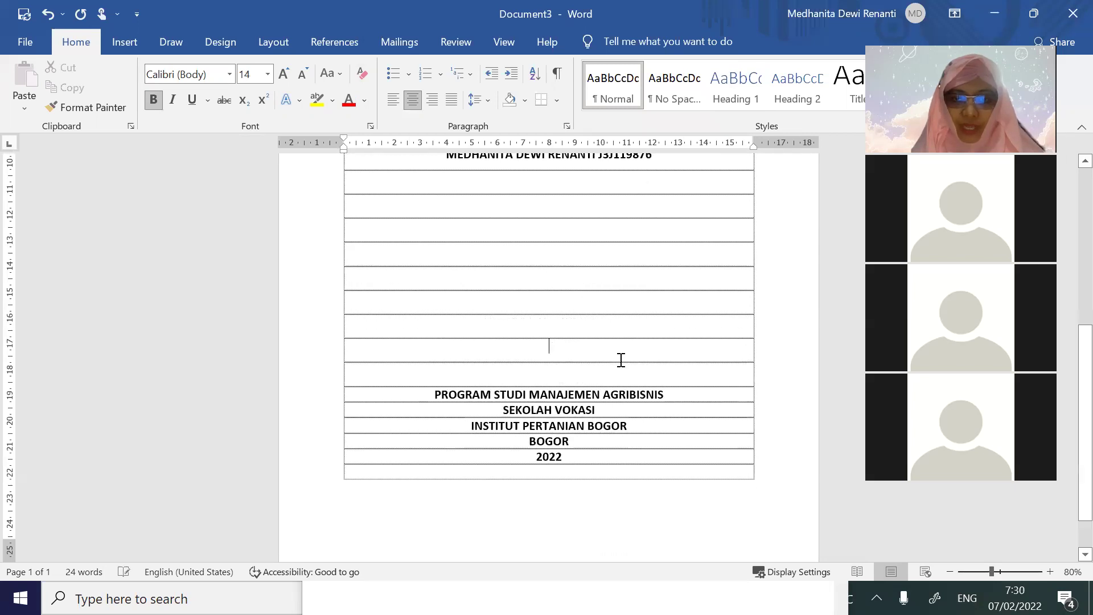
scroll(621, 360, "down", 1)
key("Return")
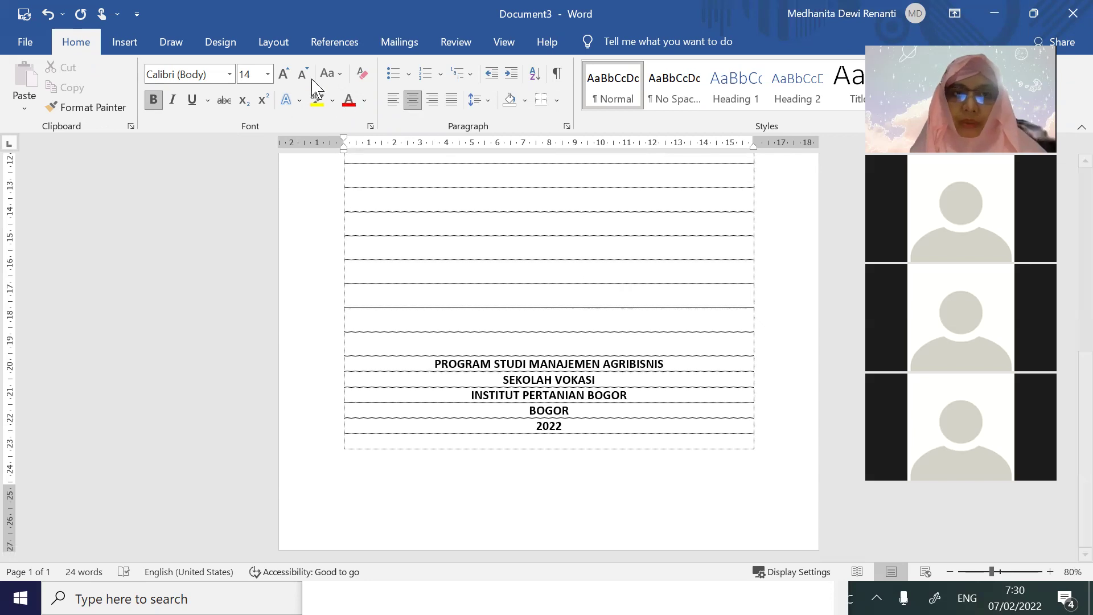
left_click(219, 46)
In Page Setup, set margins to 3 cm top, 4 cm left and 3 cm bottom
left_click(260, 49)
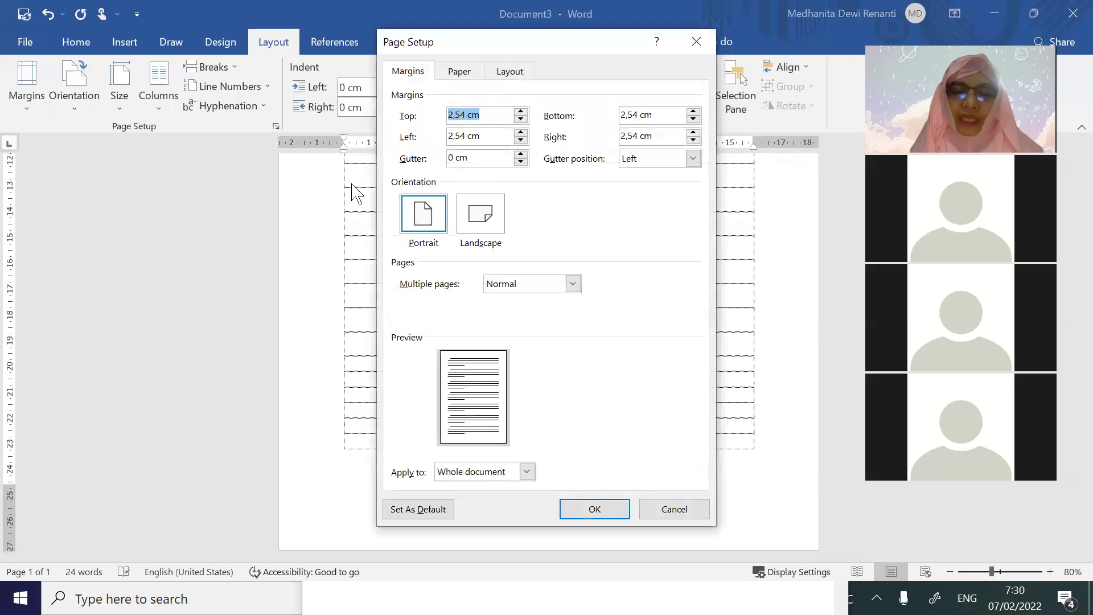
left_click(465, 116)
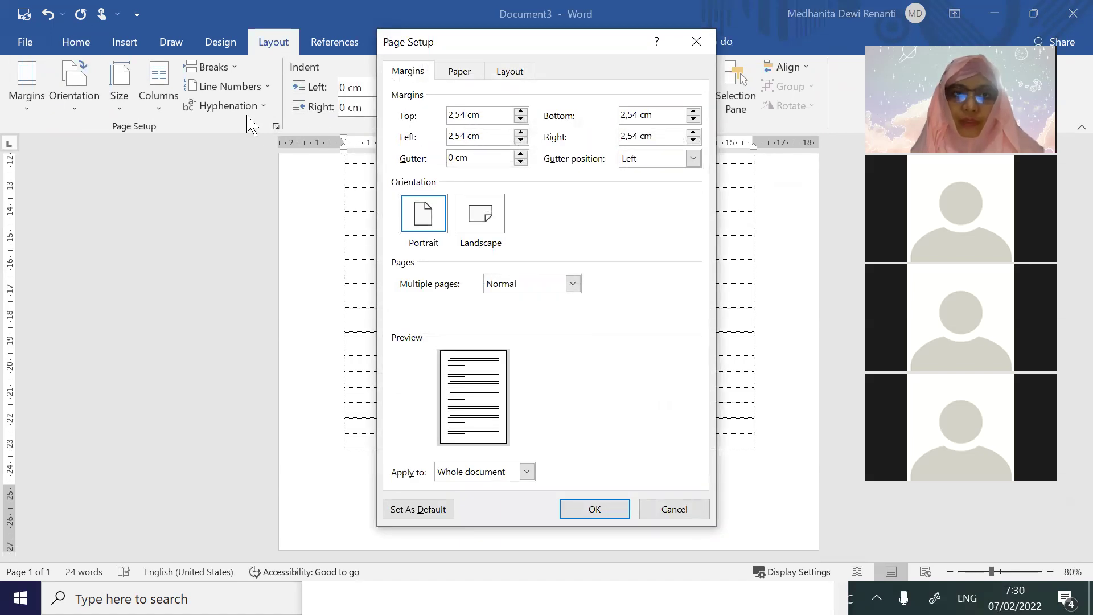
left_click_drag(465, 115, 399, 136)
type("3")
left_click_drag(467, 136, 445, 137)
type("4")
left_click_drag(631, 112, 567, 139)
type("33")
left_click(605, 513)
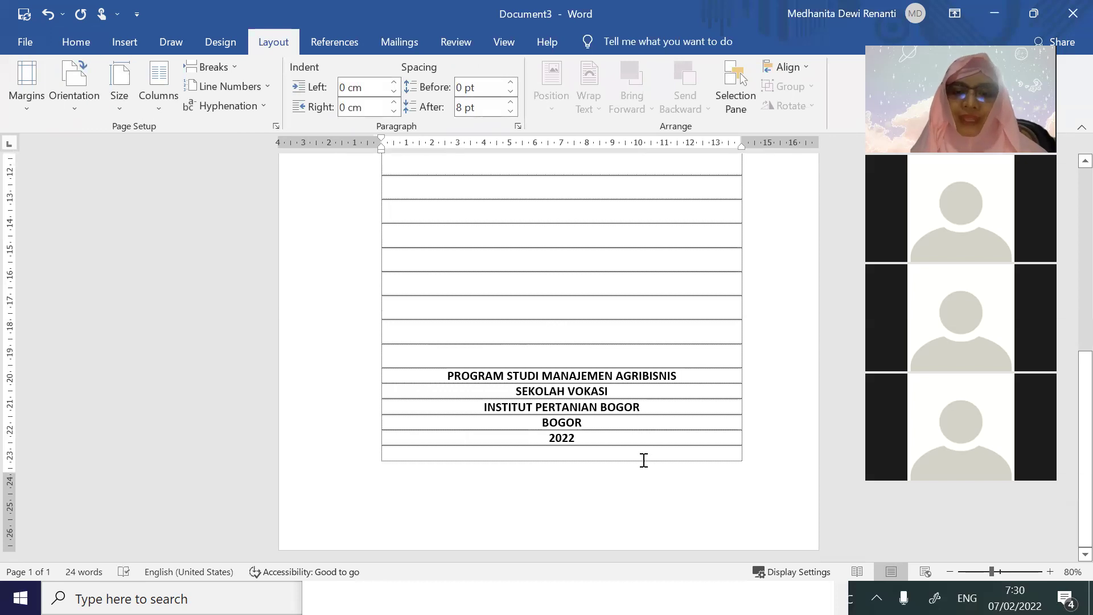
scroll(640, 455, "down", 2)
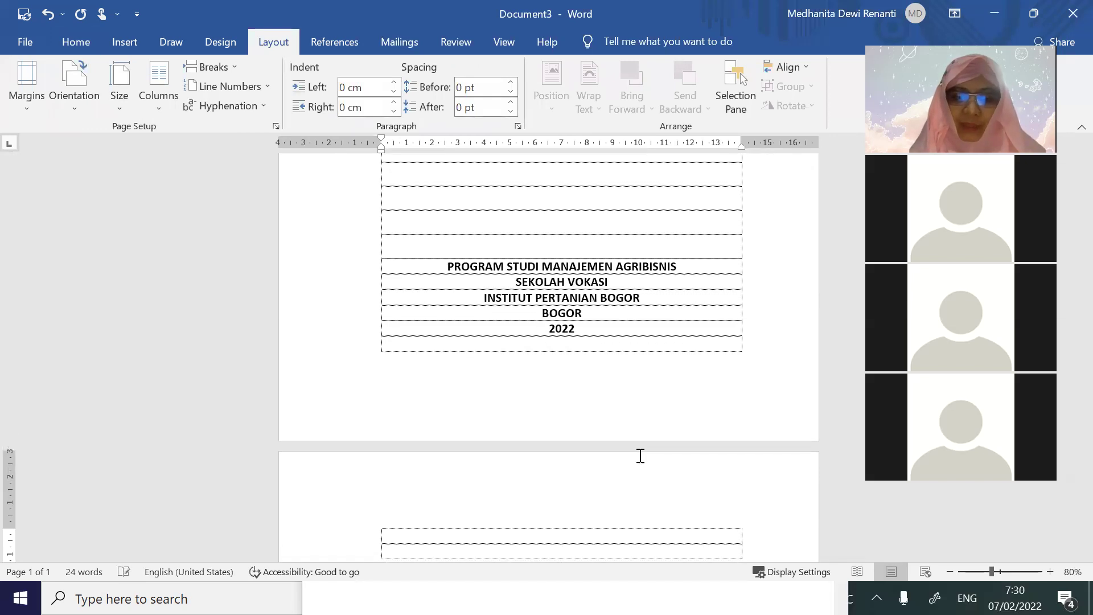
scroll(647, 425, "down", 2)
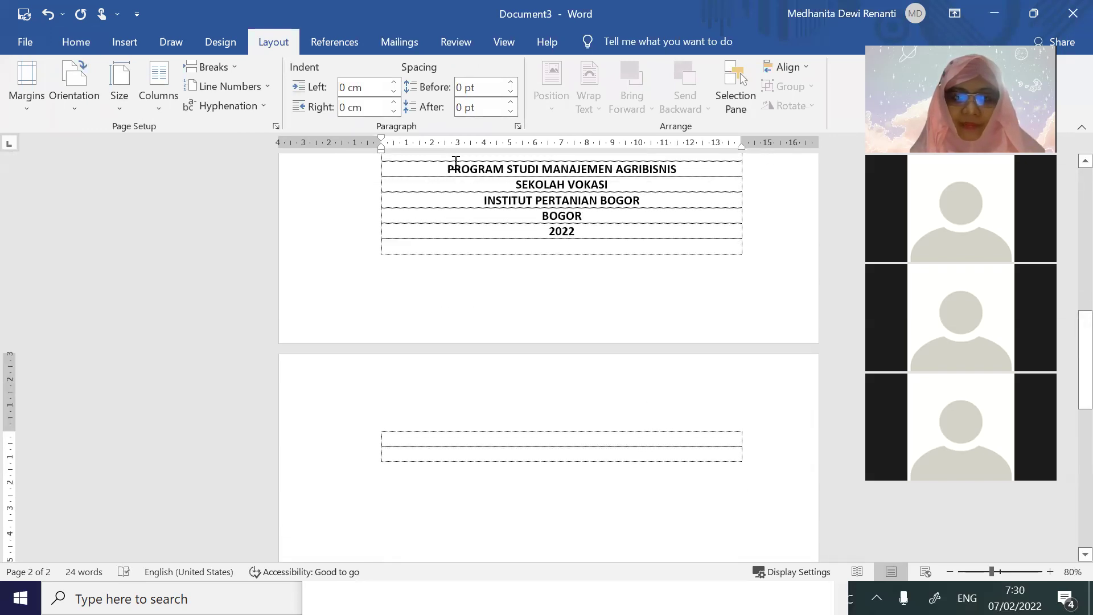
left_click(70, 50)
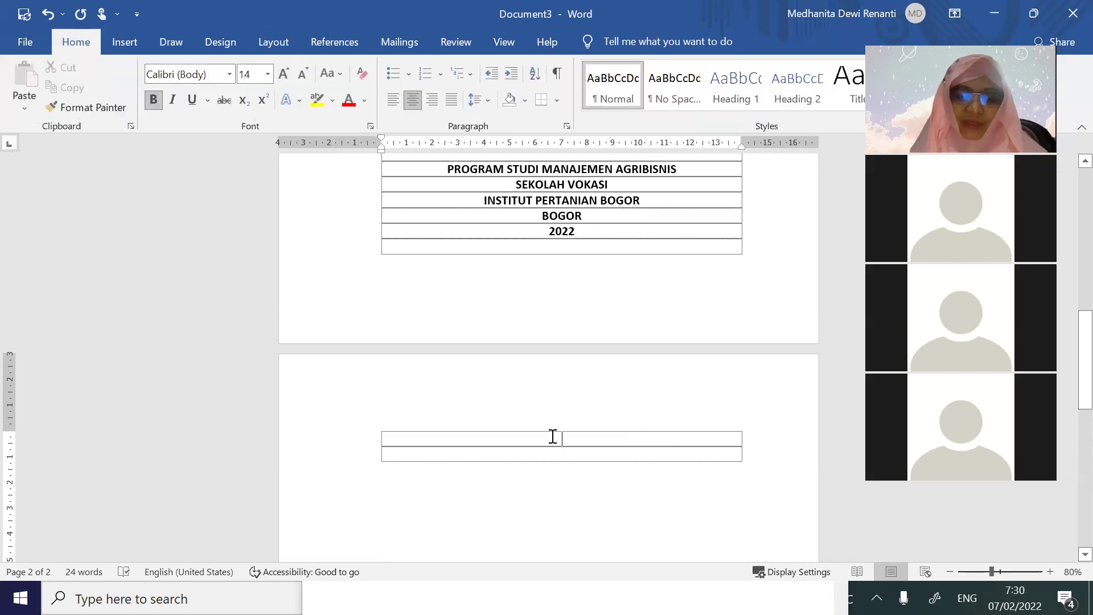
Type the heading HALAMAN PENGESAHAN and justify the row beneath it
type("HALAMAN")
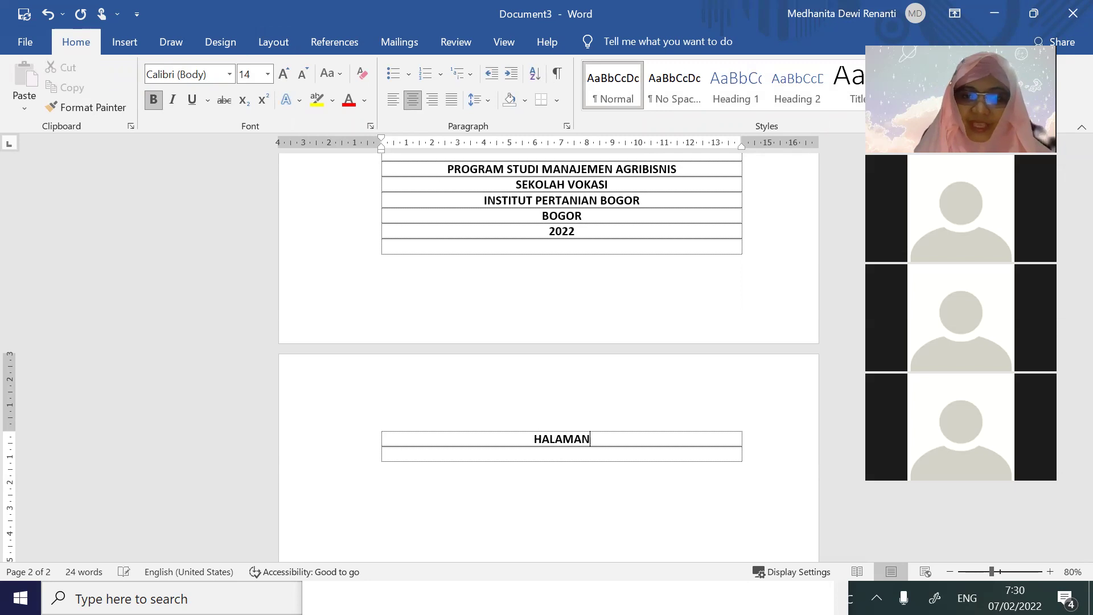
type(" PENGESAHAN")
key("Tab")
key("Tab")
key("Tab")
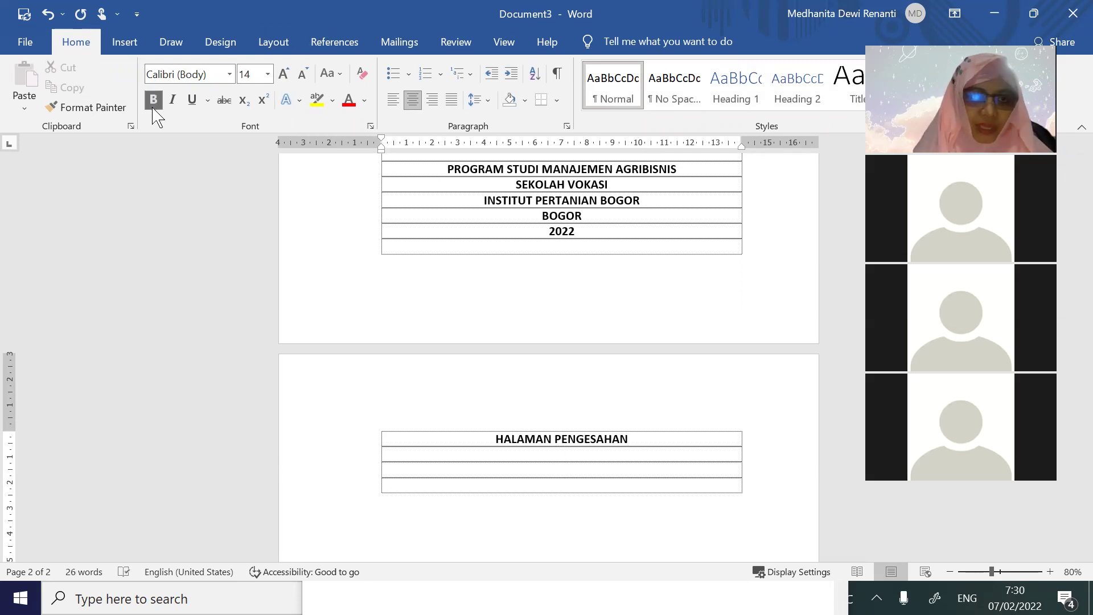
left_click(451, 100)
type("H")
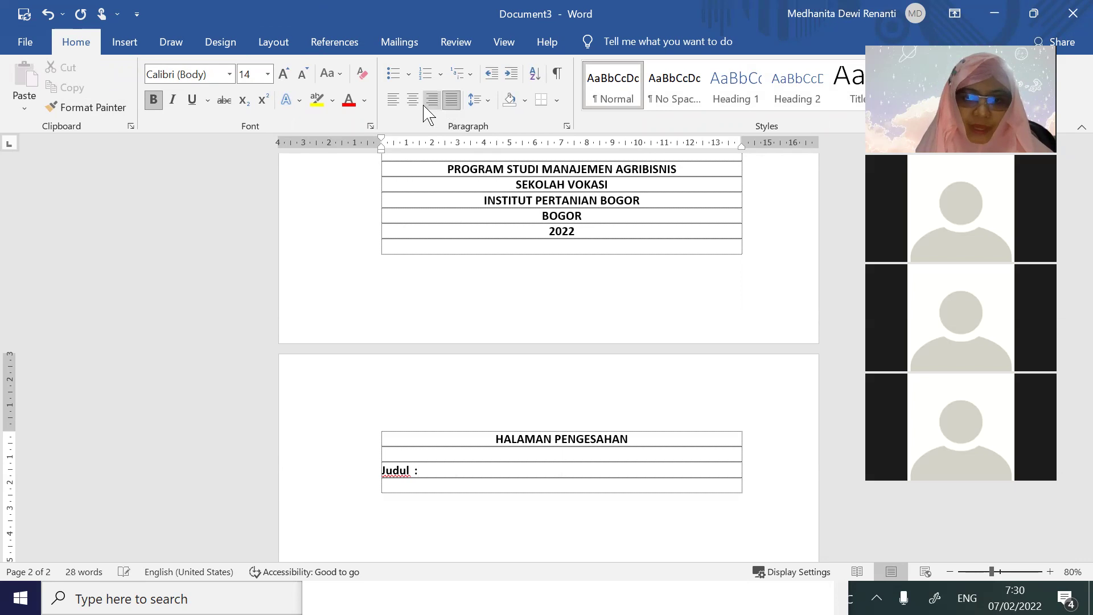
Unbold the Judul label, add NIM and Nama rows, and insert an empty row under the heading
left_click(373, 476)
left_click(153, 100)
left_click(470, 467)
key("Return")
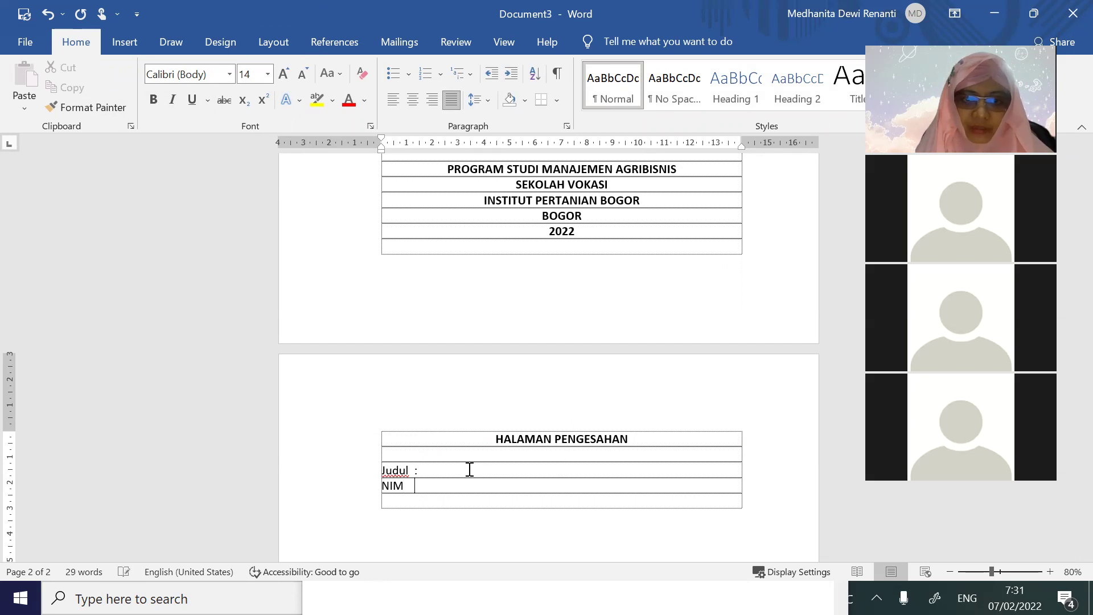
key("Return")
key("Return")
key("Return")
key("Return")
scroll(470, 475, "down", 3)
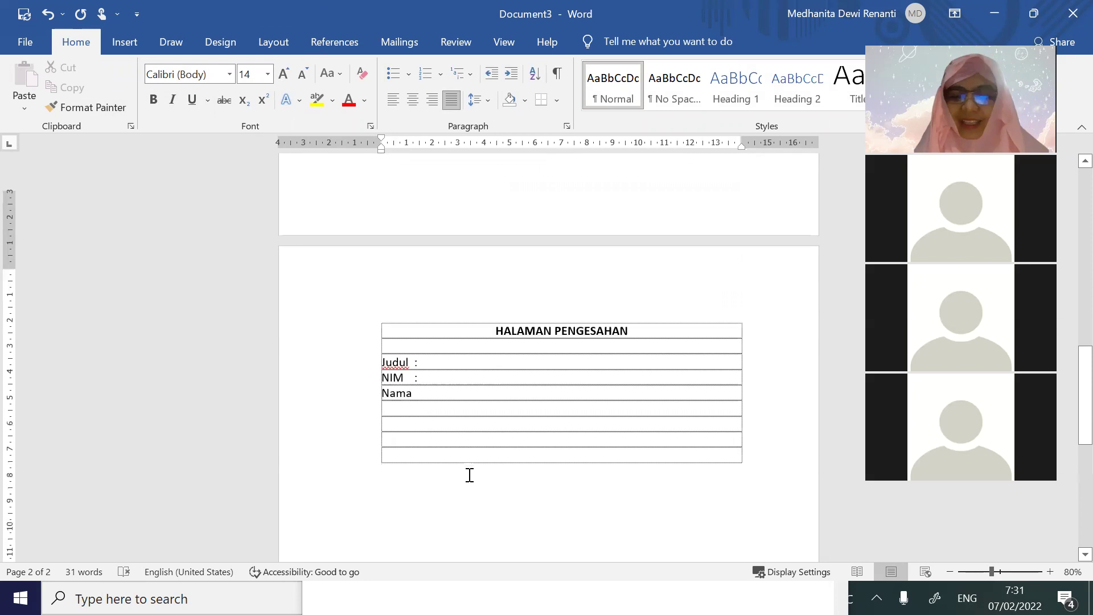
scroll(470, 475, "down", 2)
key("ctrl+e")
key("ctrl+b")
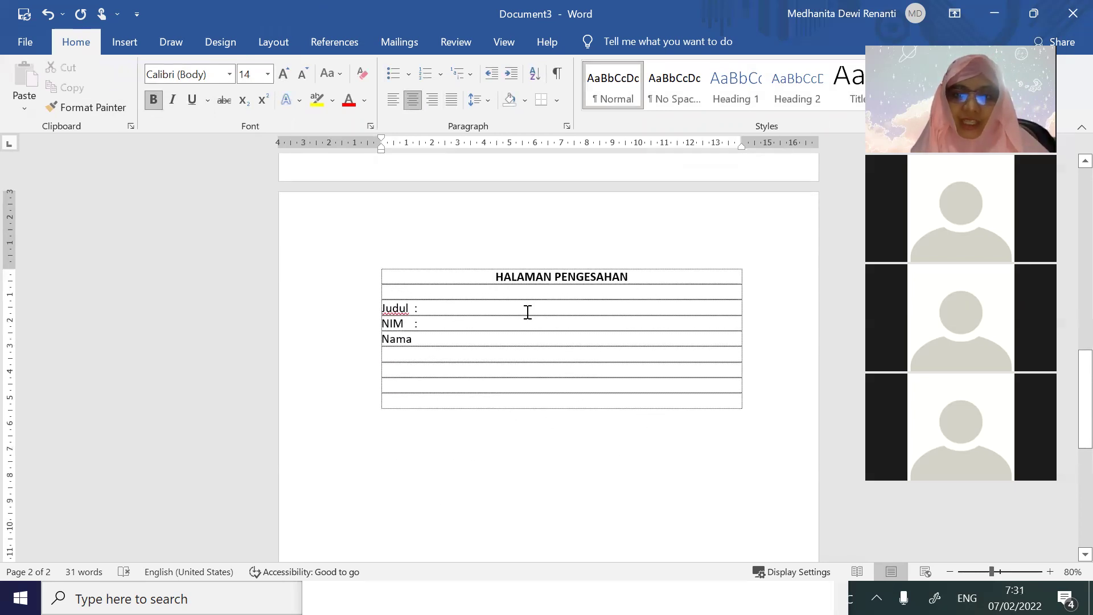
key("Return")
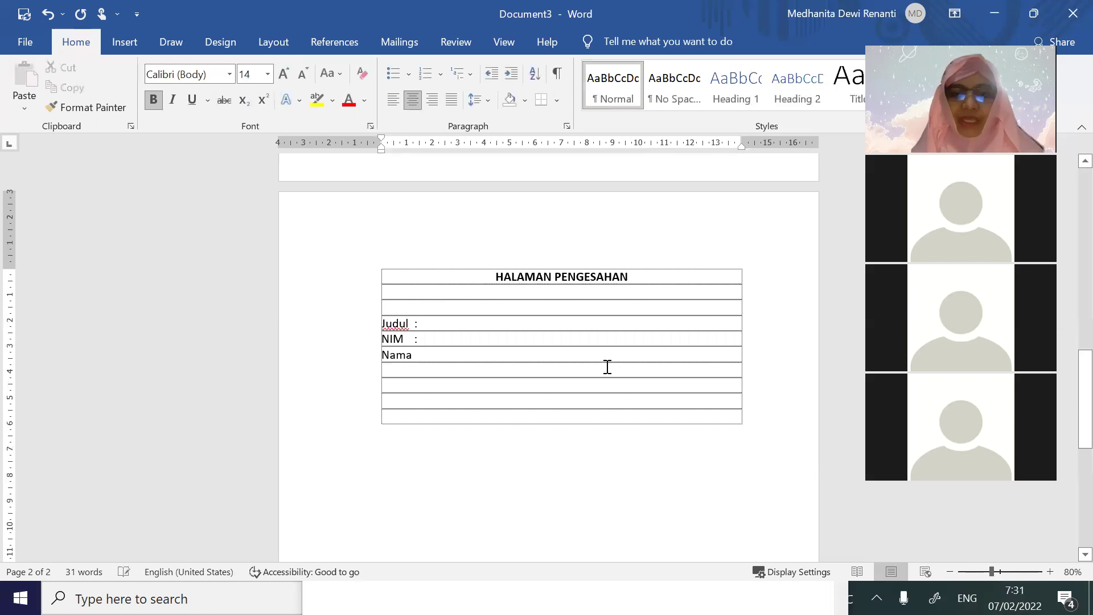
Delete the surplus empty rows above Judul so it sits two rows under the heading
scroll(607, 368, "down", 5)
scroll(605, 360, "up", 5)
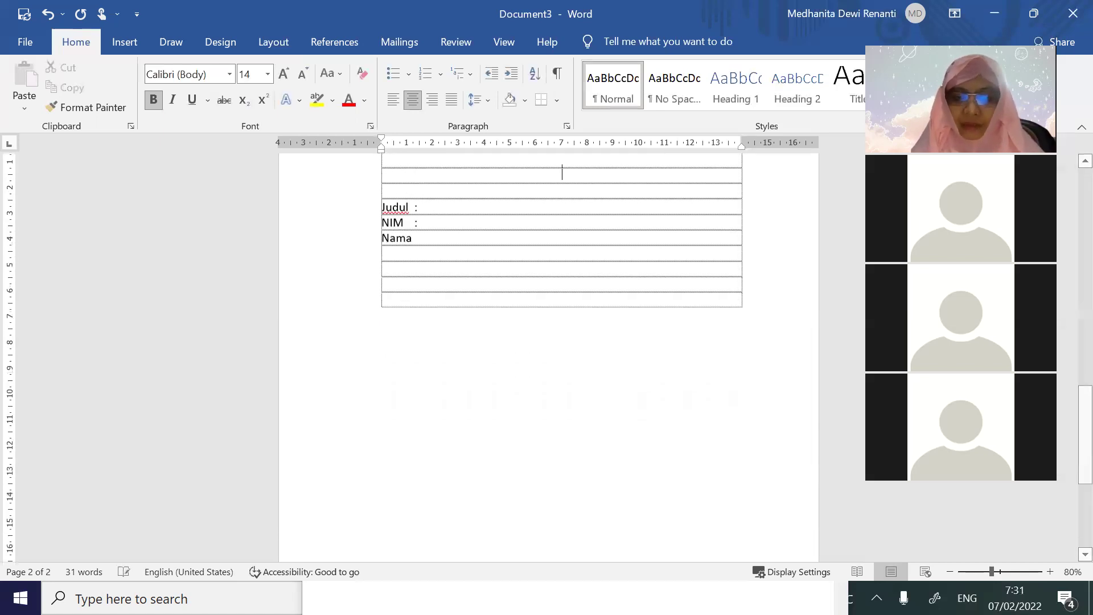
key("Return")
key("Return")
key("Return")
key("Return")
key("Return")
key("Return")
key("Return")
key("Return")
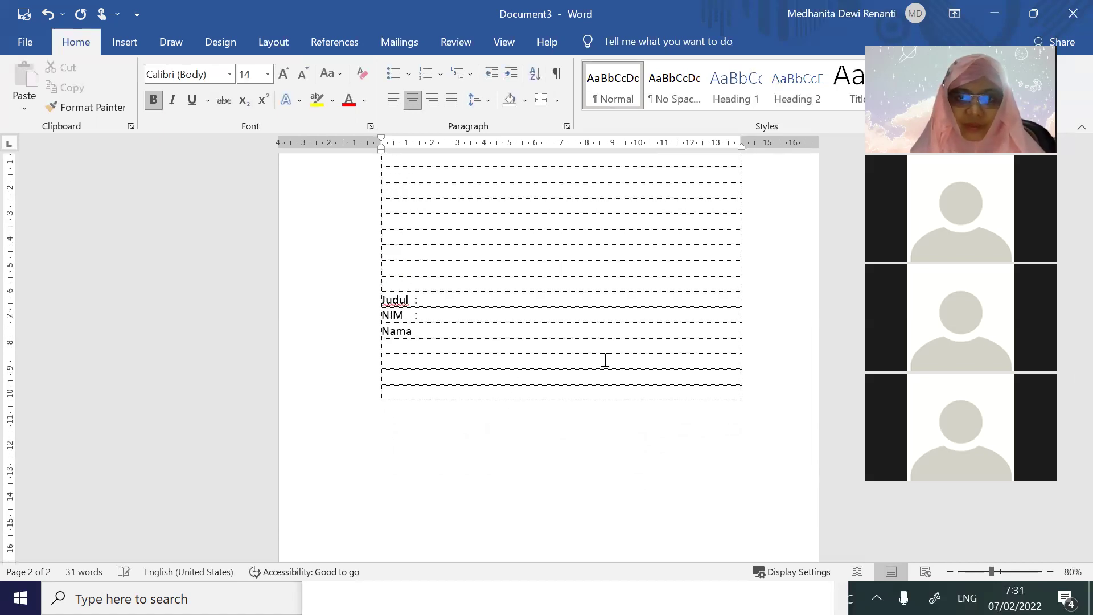
key("Return")
key("Return")
key("Return")
key("Return")
key("Return")
key("Return")
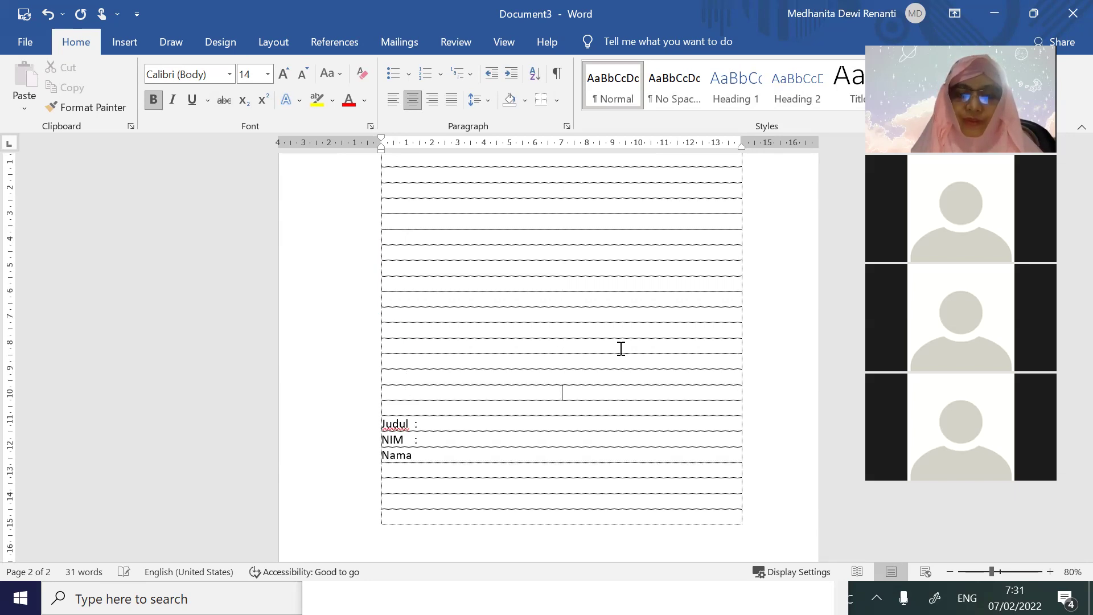
key("Return")
key("ctrl+z")
key("ctrl+z")
key("ctrl+z")
key("ctrl+z")
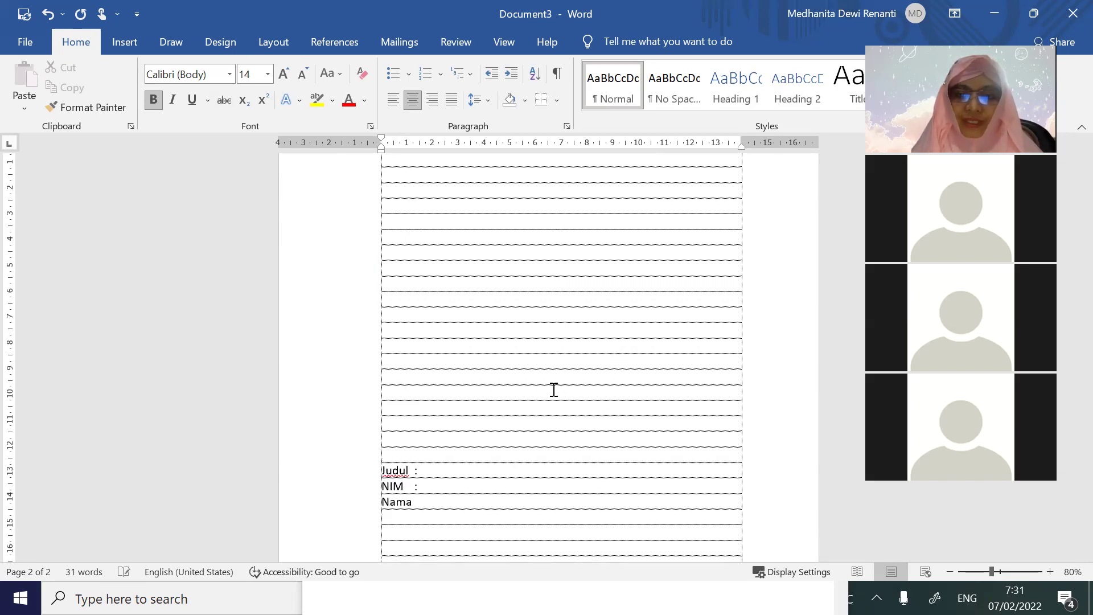
scroll(568, 305, "up", 10)
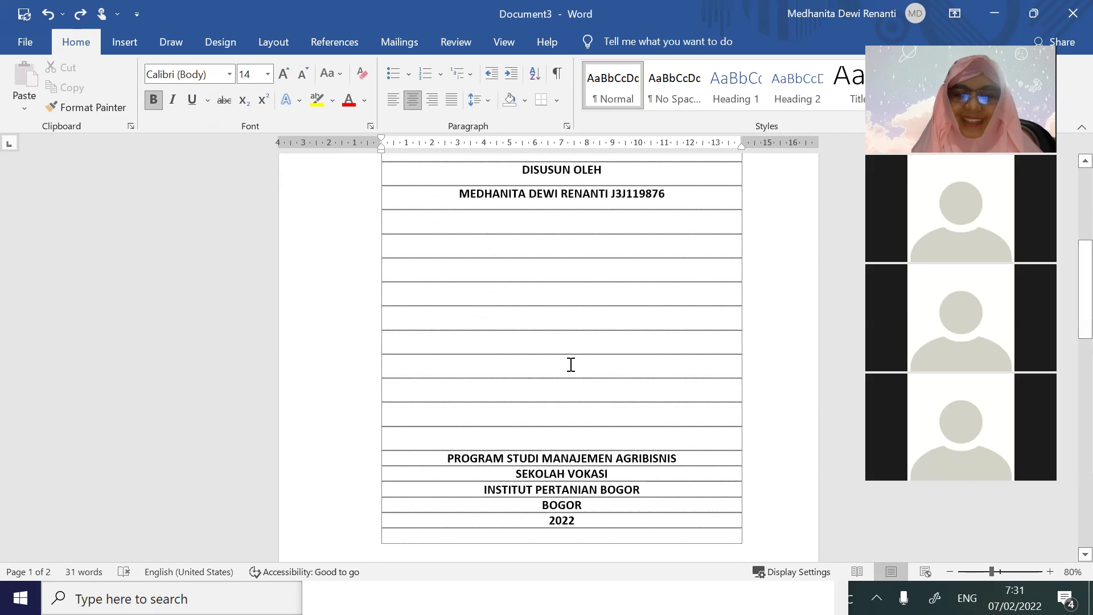
scroll(569, 364, "down", 6)
scroll(571, 365, "down", 3)
left_click_drag(459, 272, 499, 506)
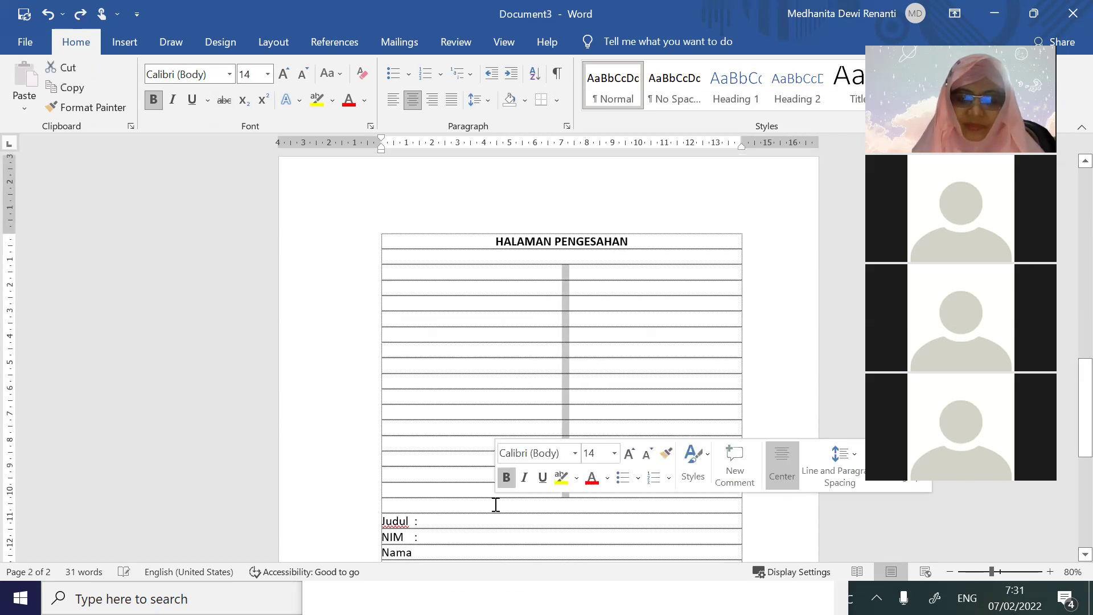
key("BackSpace")
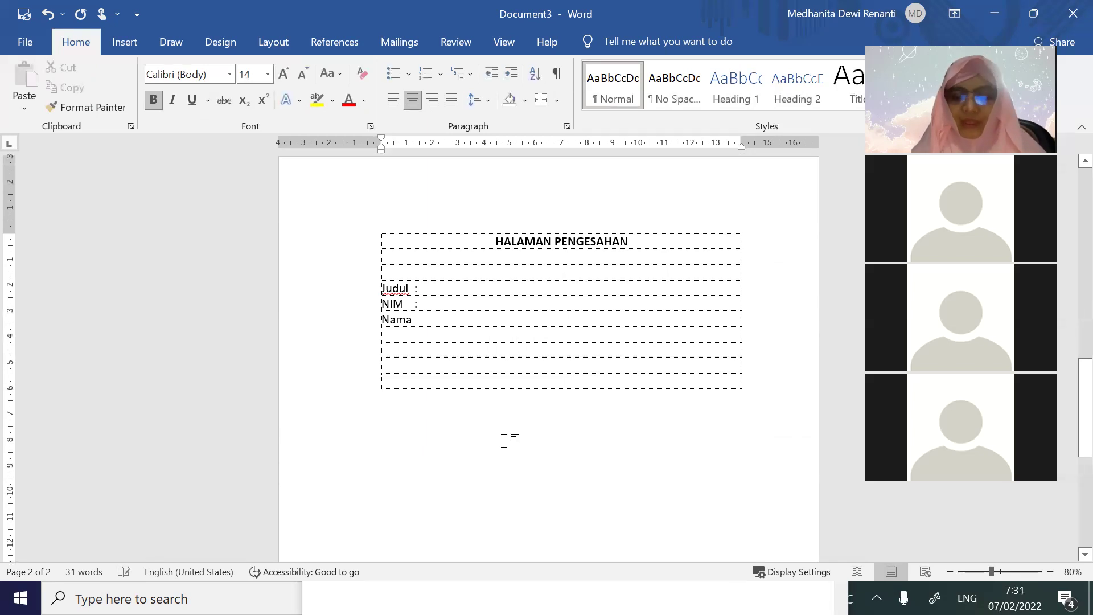
Add several empty rows below Nama to extend the table
key("Return")
key("Return")
key("Return")
key("Return")
key("Return")
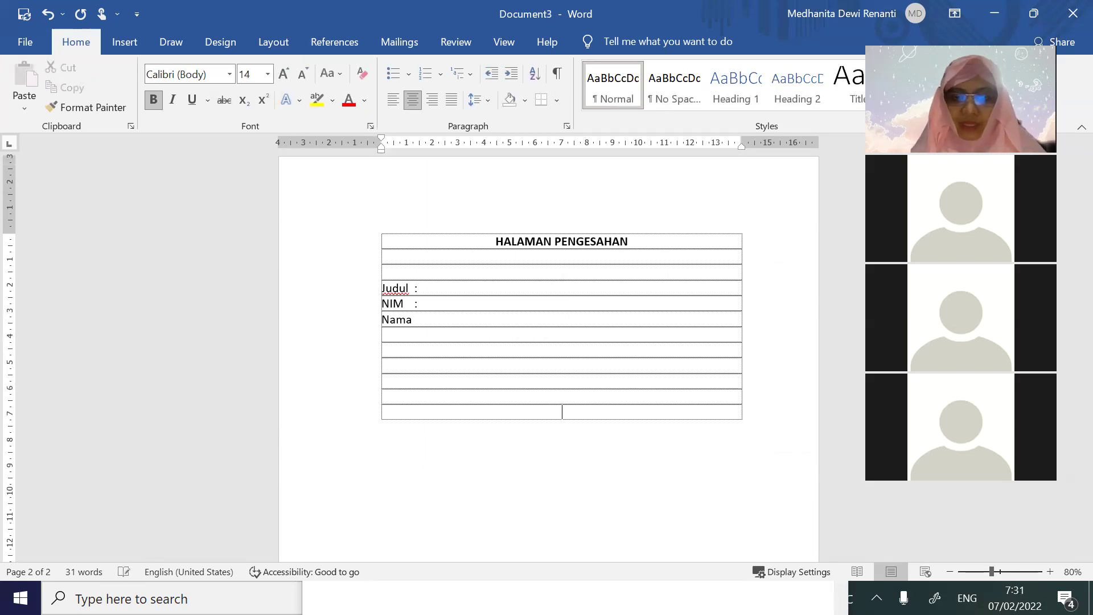
key("Return")
key("Return")
key("Return")
key("Return")
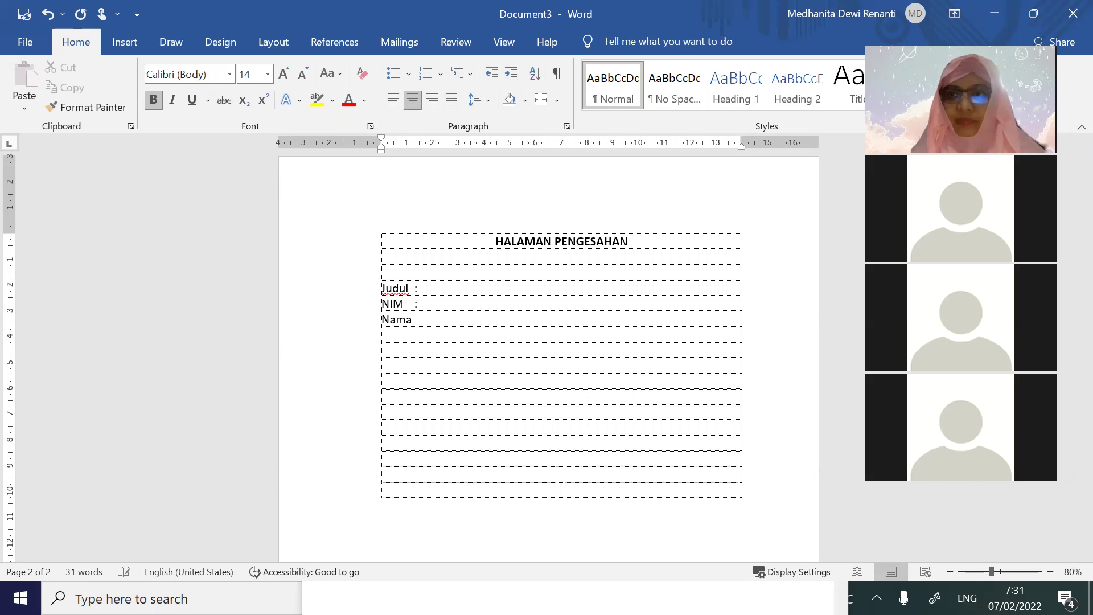
key("Return")
key("Return")
key("Return")
key("Return")
key("Return")
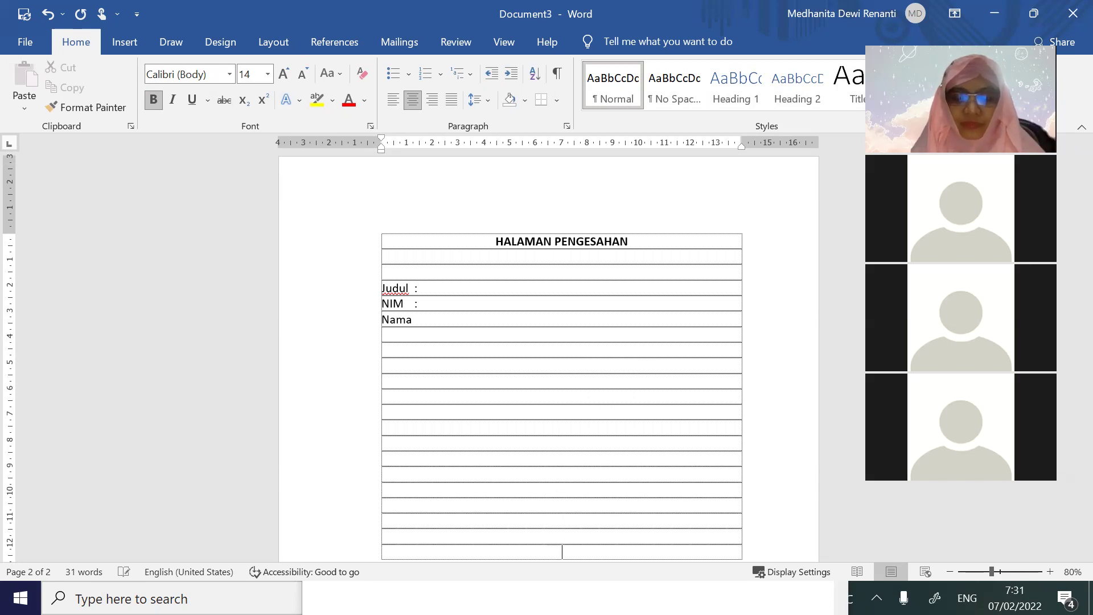
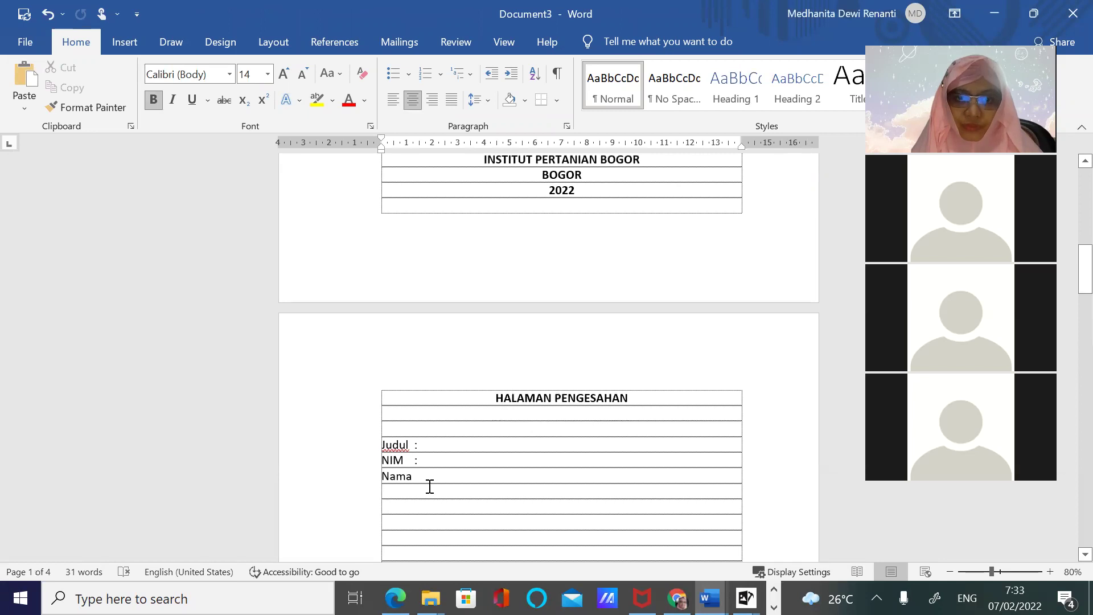
Paste the copied research-details table over the Judul, NIM and Nama lines on the approval page
key("ctrl+v")
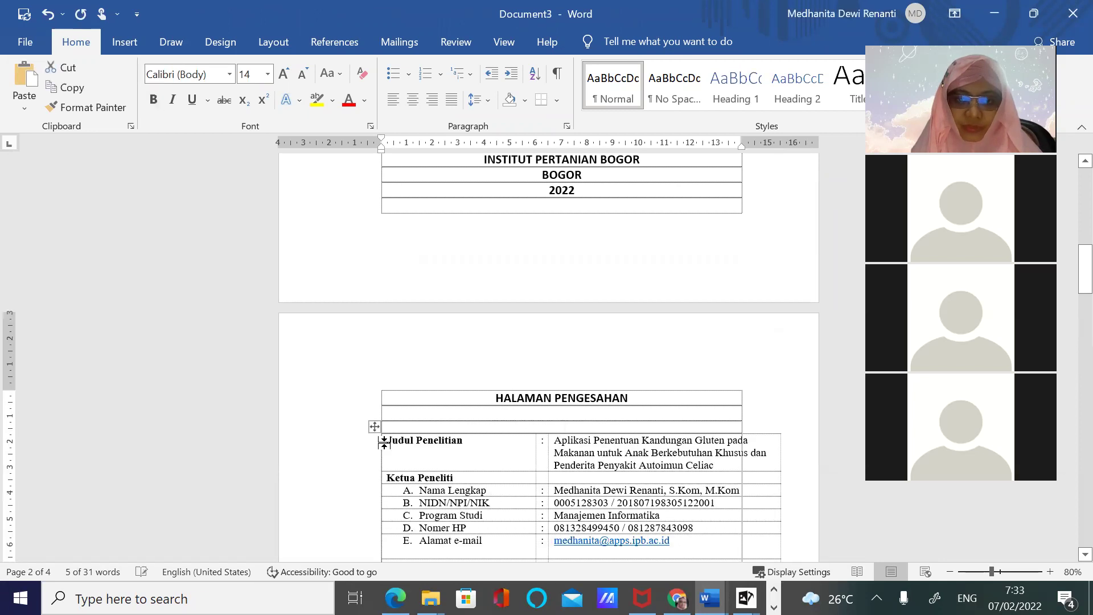
scroll(486, 417, "down", 10)
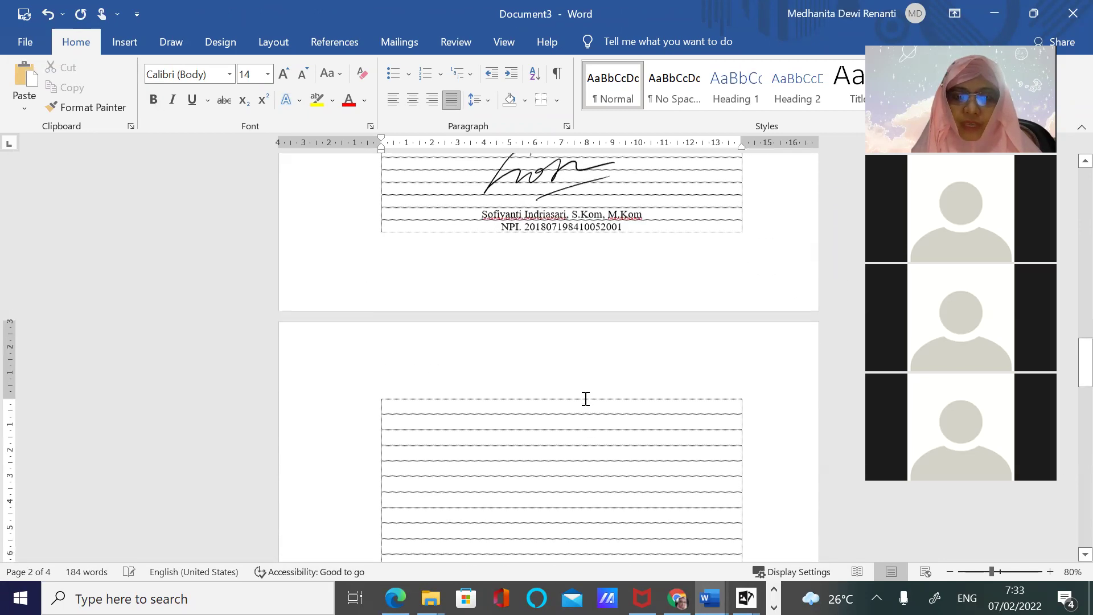
scroll(581, 409, "down", 4)
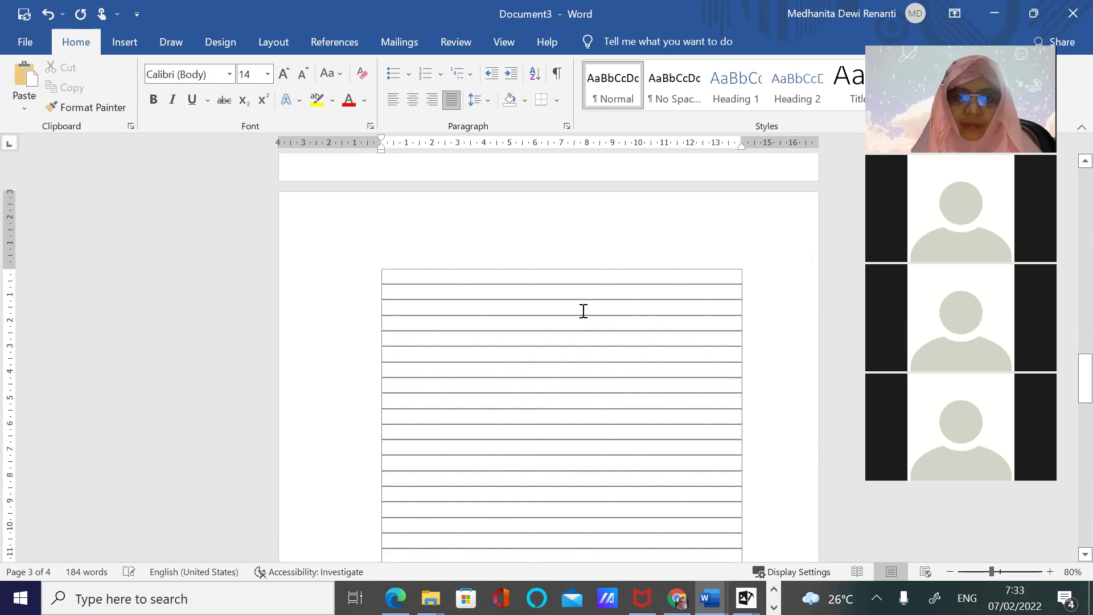
Type a centred KATA PENGANTAR heading in the empty table's first row, then select the rows below
left_click(412, 100)
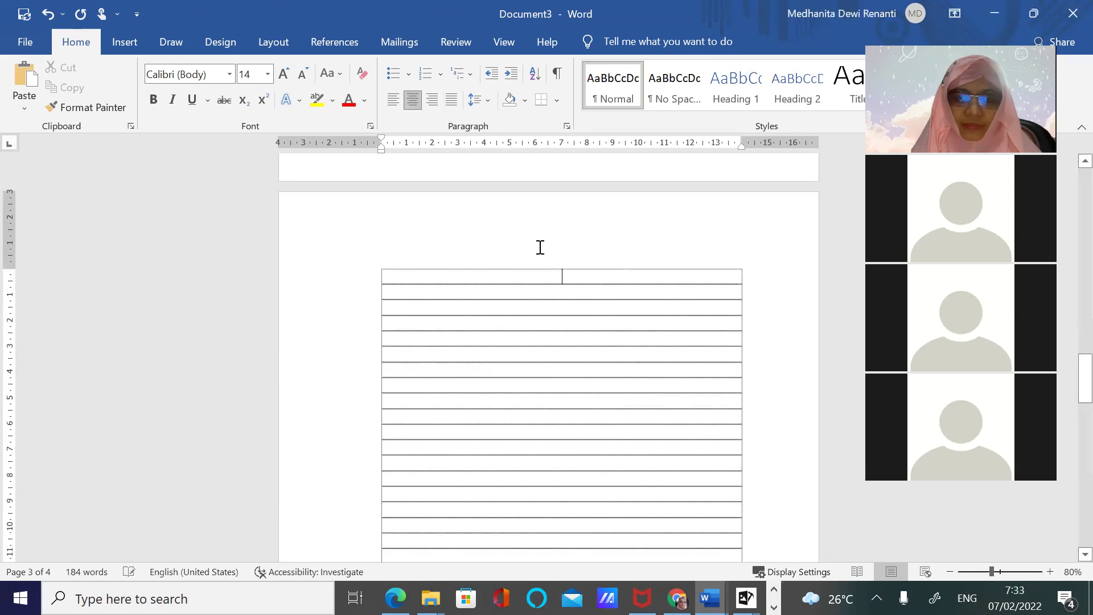
type("KATA P")
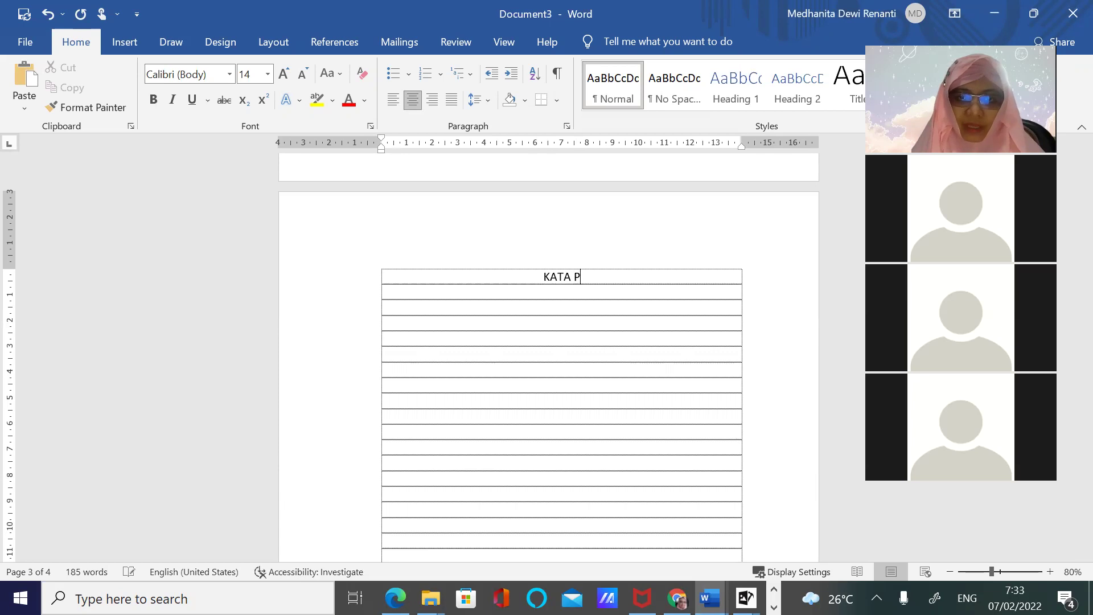
type("ENGANTAR")
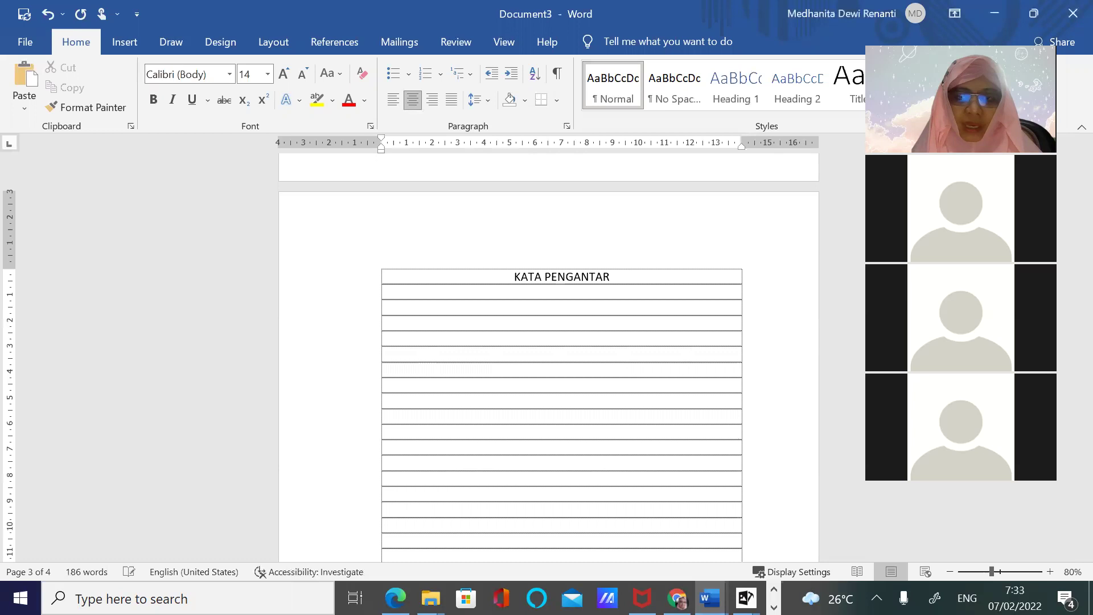
scroll(562, 357, "down", 3)
scroll(509, 552, "down", 2)
scroll(543, 501, "down", 1)
left_click_drag(549, 492, 548, 492)
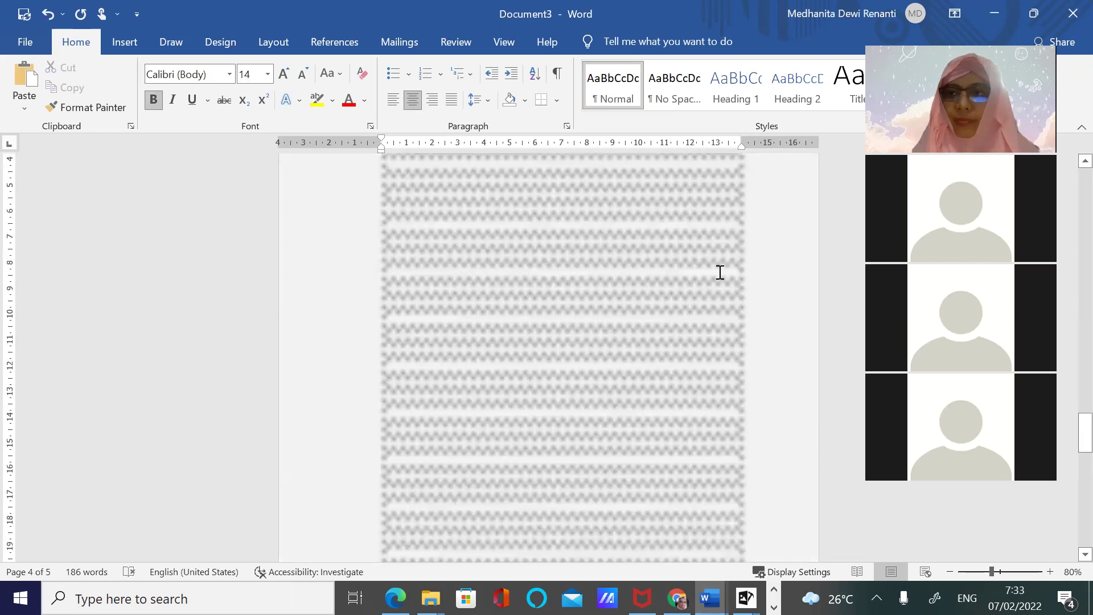
Type a bold, centred RINGKASAN heading in the first row of the next page's table
left_click(719, 387)
scroll(720, 388, "down", 3)
scroll(720, 390, "down", 5)
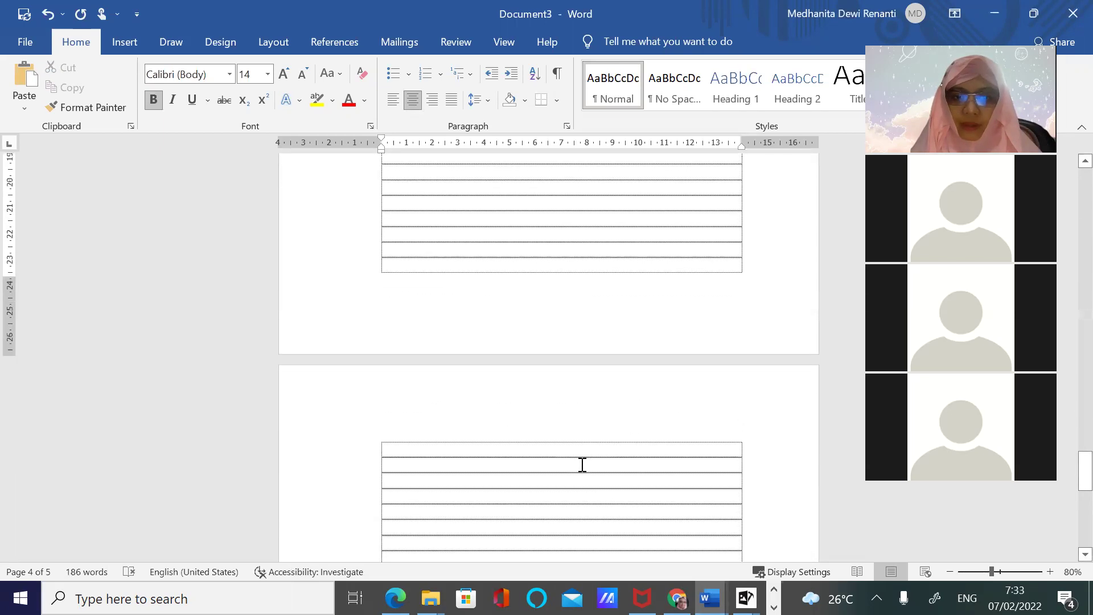
left_click(560, 449)
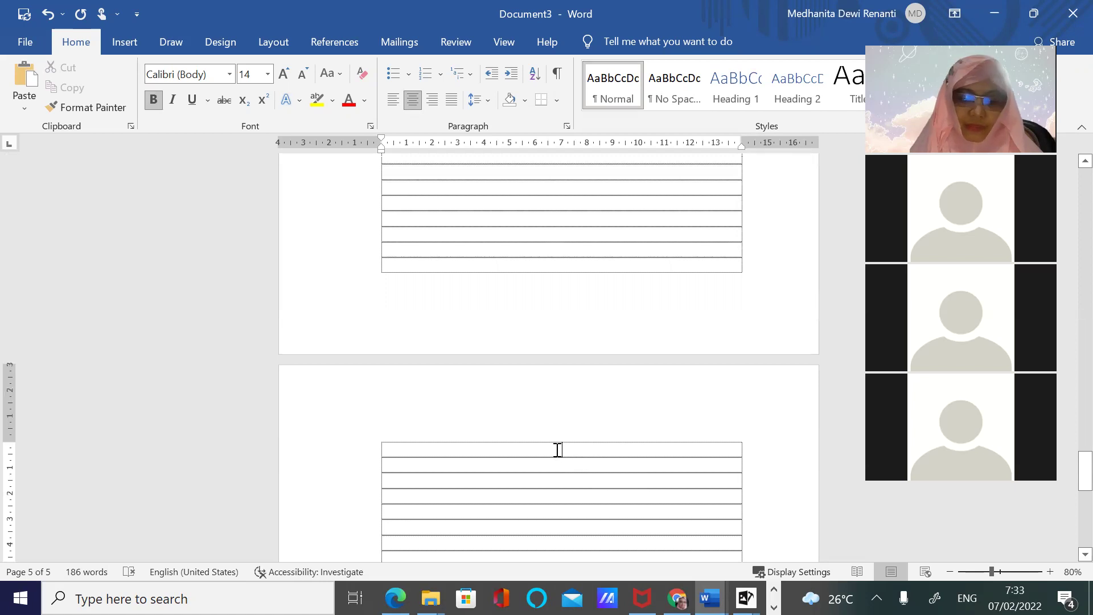
type("RINGKASAN")
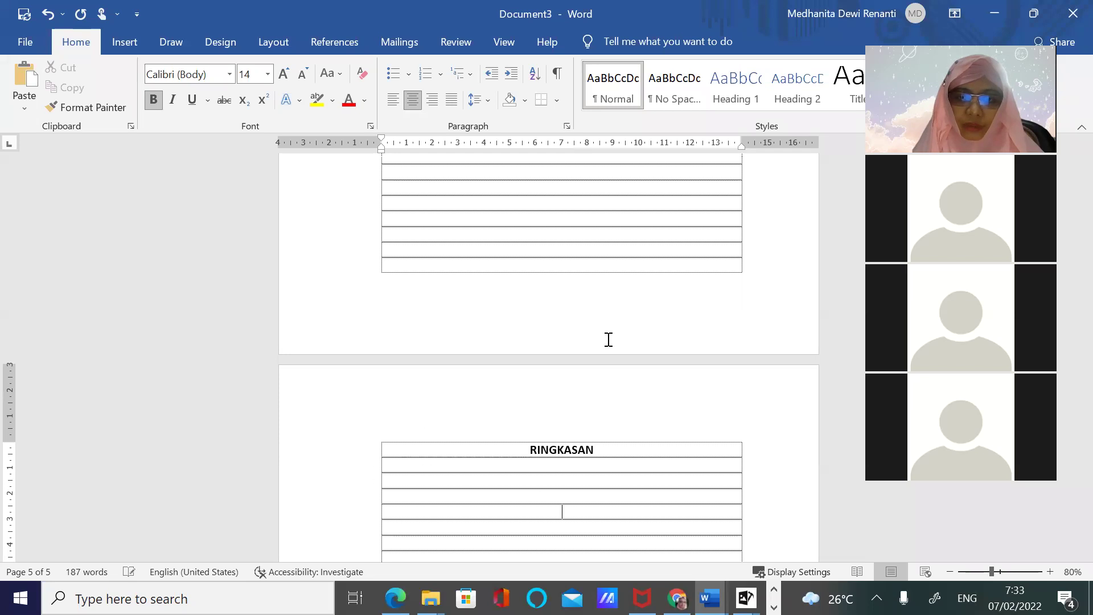
scroll(706, 359, "down", 5)
scroll(699, 359, "down", 5)
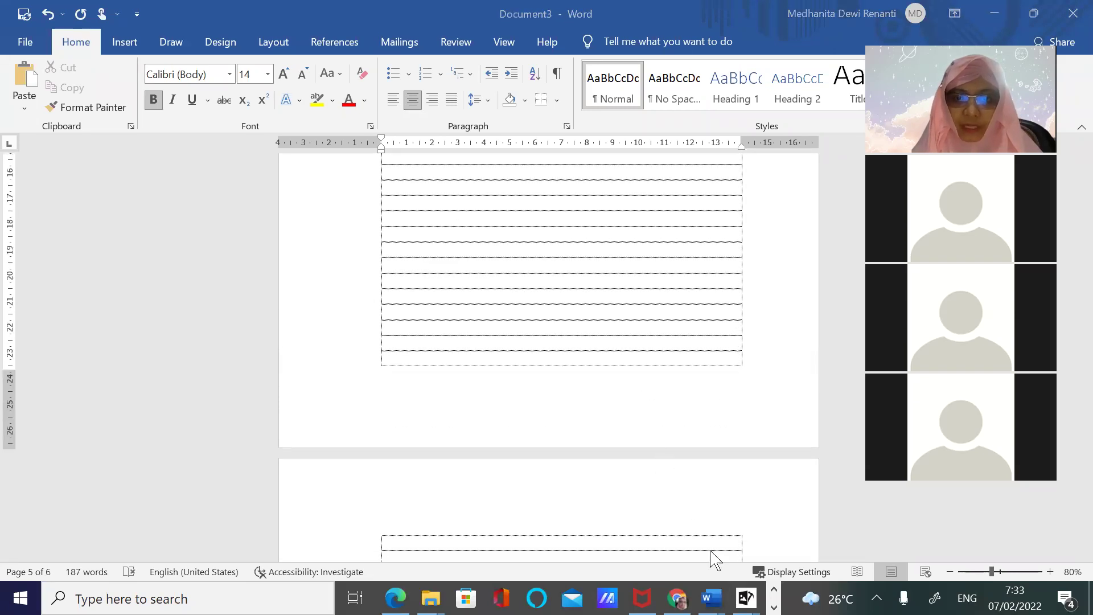
Copy the Ringkasan abstract and keywords from the existing gluten-app proposal document
mouse_move(711, 598)
left_click(1059, 570)
scroll(715, 453, "down", 5)
left_click_drag(405, 292, 667, 506)
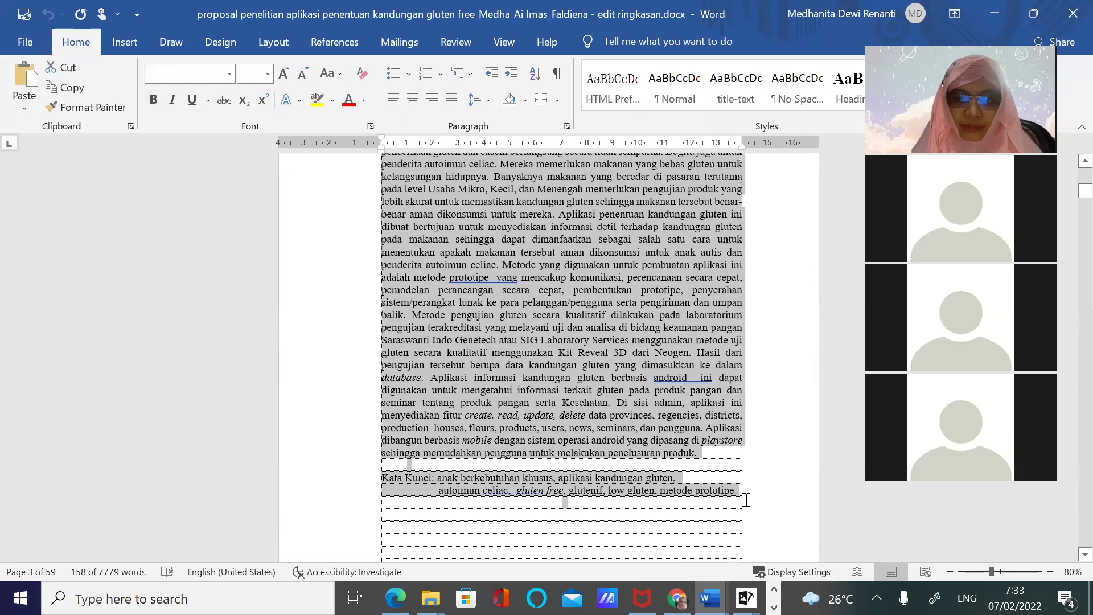
key("ctrl+c")
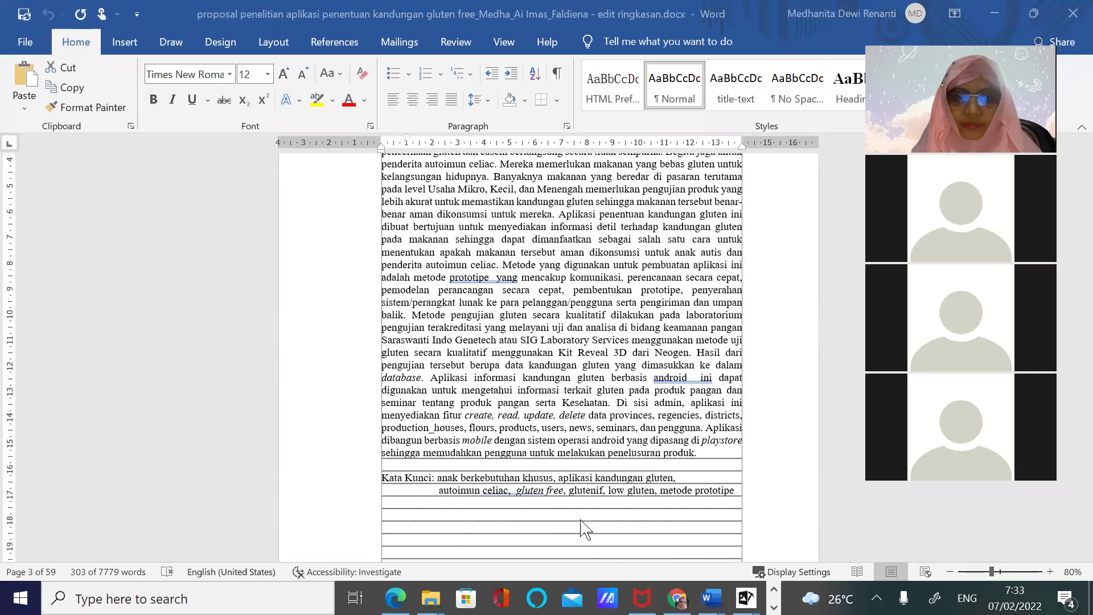
Paste the abstract and Kata Kunci keywords under RINGKASAN in Document3
mouse_move(712, 595)
left_click(909, 546)
scroll(549, 350, "up", 5)
scroll(549, 351, "up", 2)
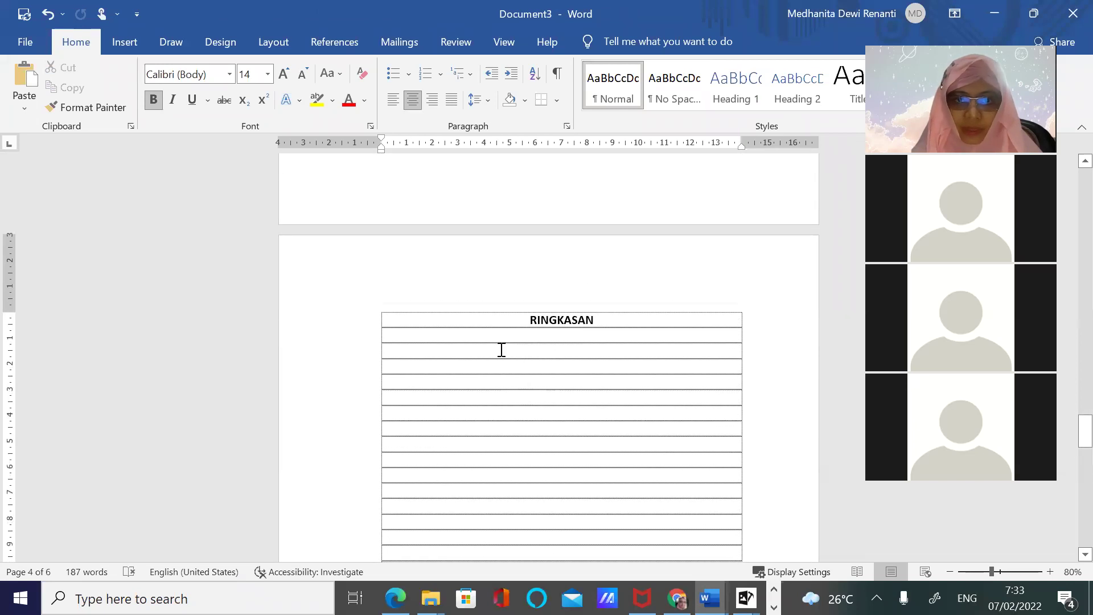
key("ctrl+v")
scroll(600, 449, "down", 10)
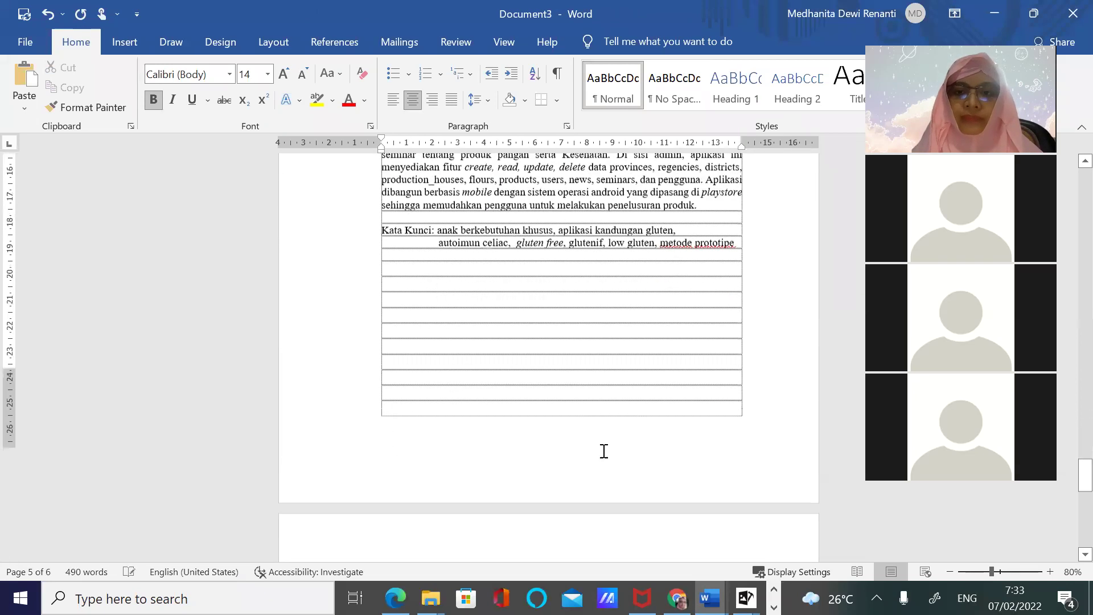
Type DAFTAR ISI as the heading in the top row of the page-6 table
scroll(598, 449, "down", 1)
left_click(556, 412)
type("d")
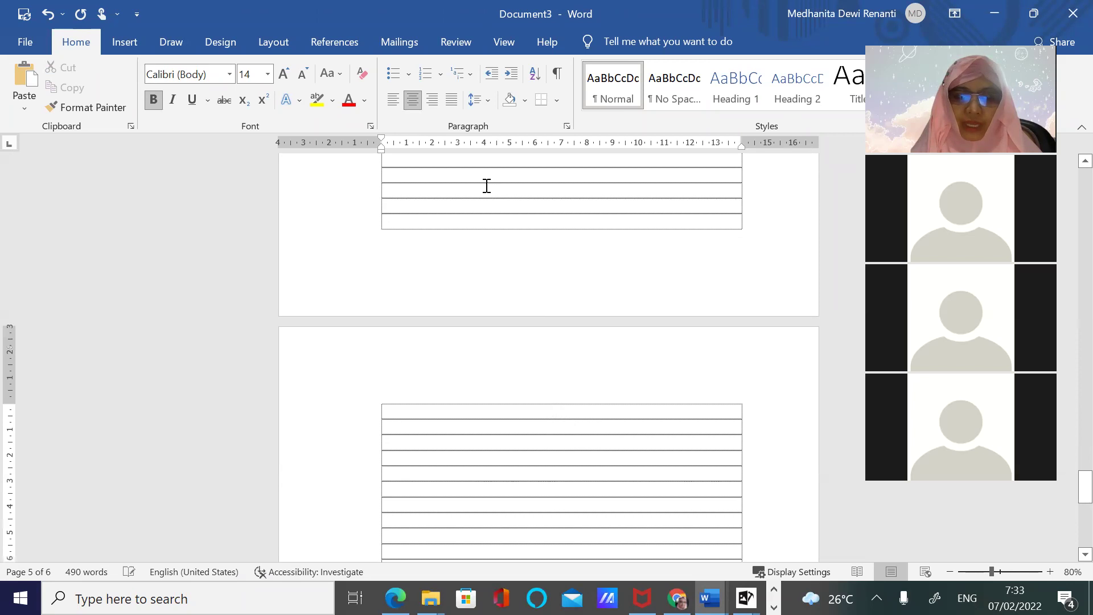
type("aFTAR ISI")
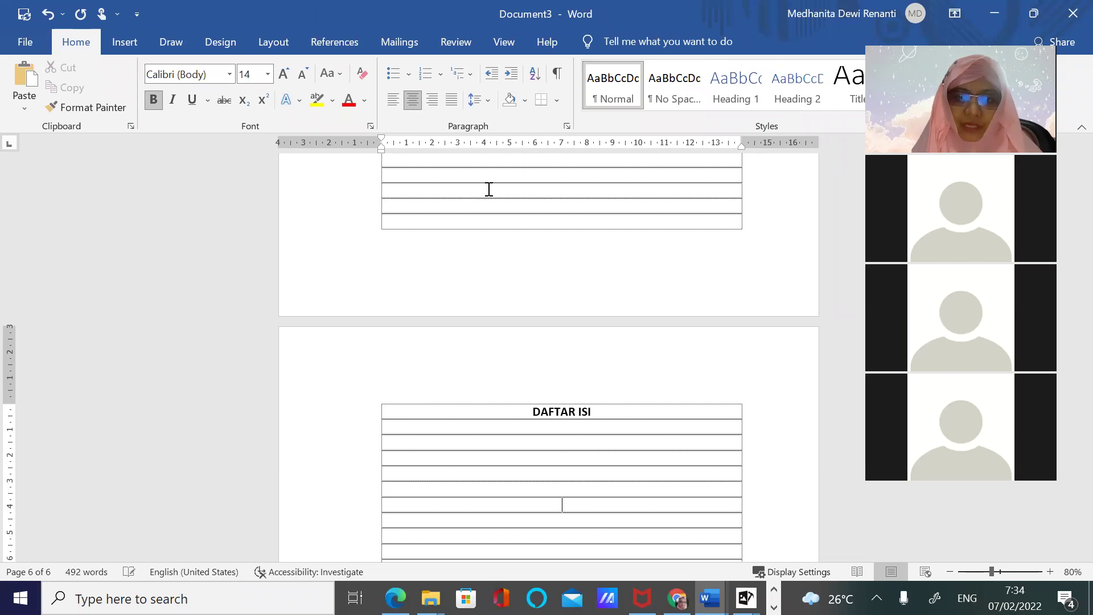
scroll(604, 413, "down", 2)
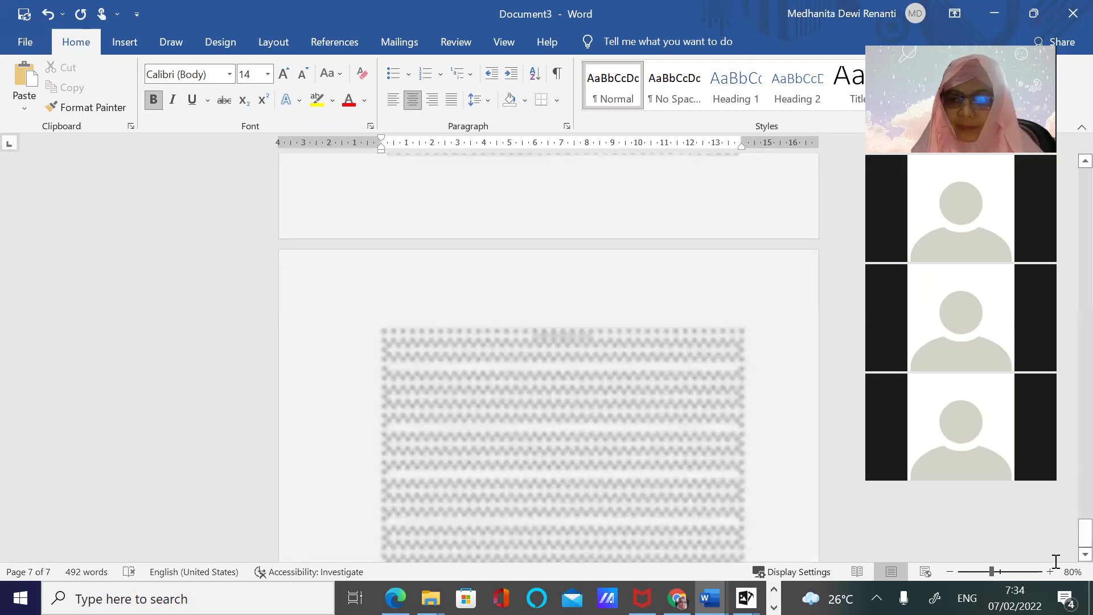
scroll(1056, 561, "down", 20)
Type DAFTAR TABEL in the last table's first cell and DAFTAR GAMBAR in a lower cell
left_click(1050, 571)
left_click(1050, 572)
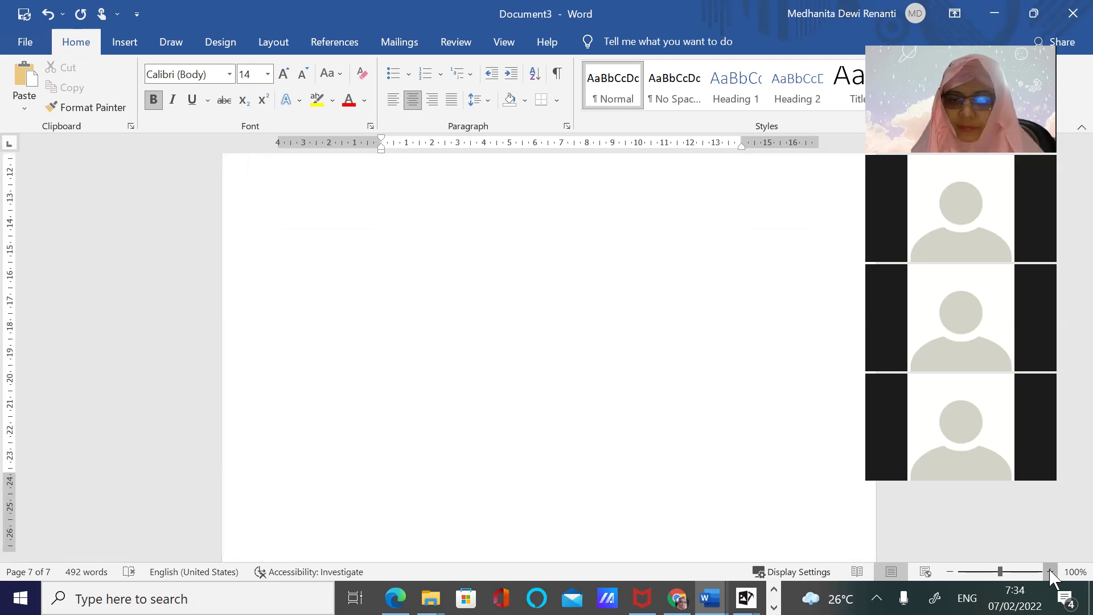
scroll(748, 430, "down", 5)
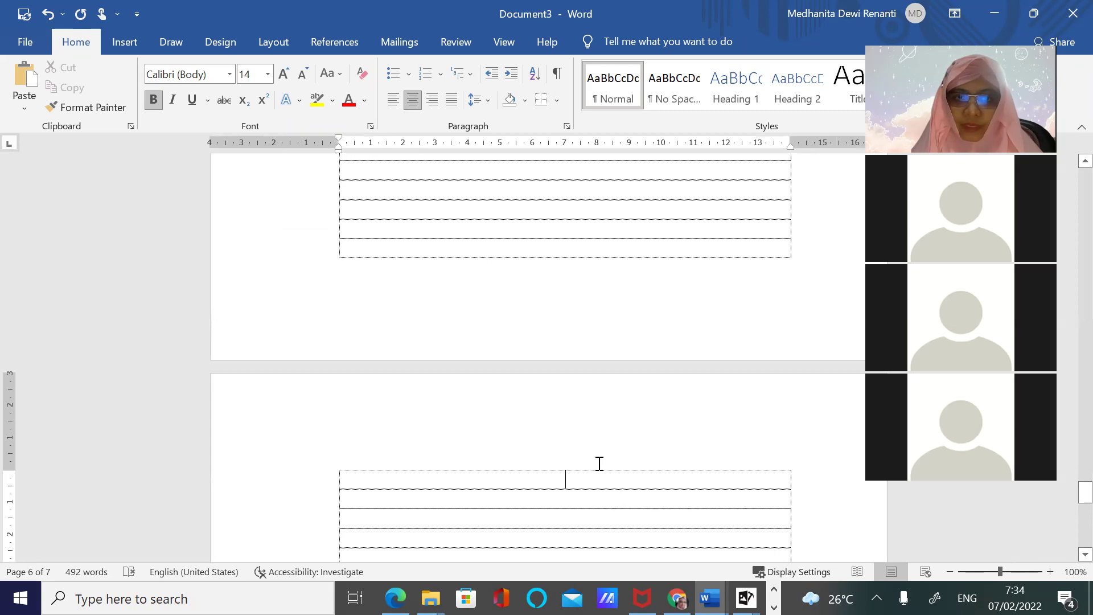
type("DAFTAR TABEL")
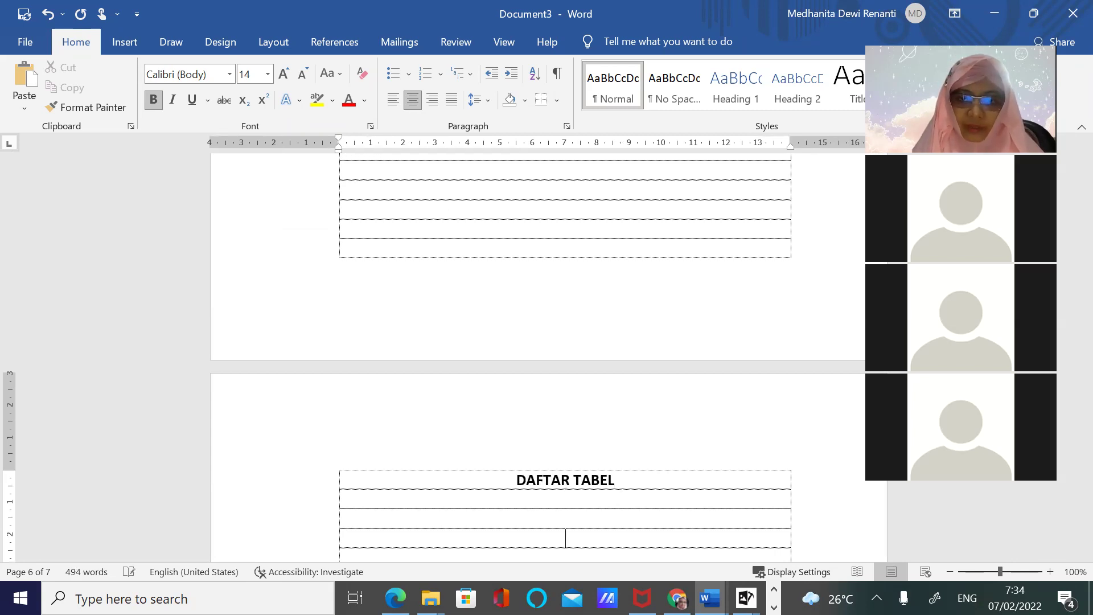
scroll(547, 353, "down", 1)
type("DAFTAR GAMBAR")
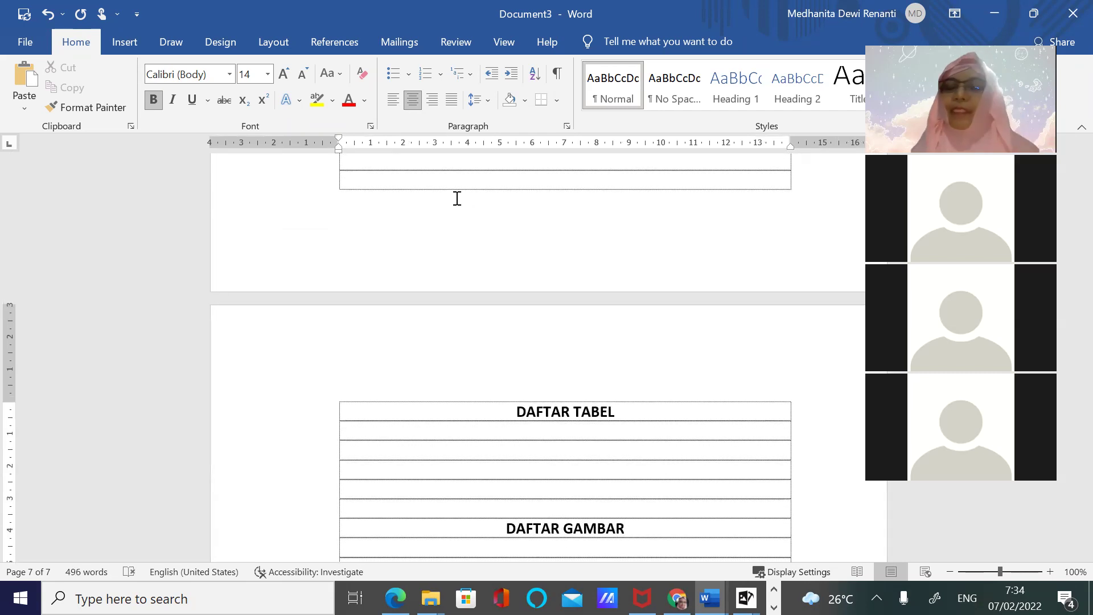
left_click(949, 571)
left_click(950, 572)
left_click(949, 572)
Zoom out to a multi-page view and scroll back up to the cover through RINGKASAN pages
left_click(949, 572)
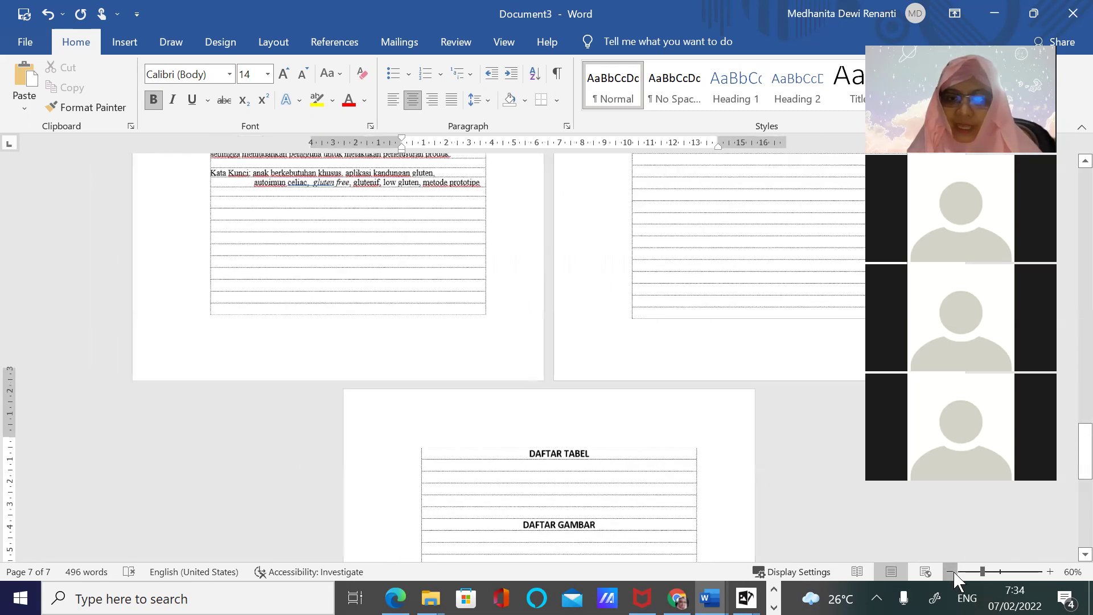
left_click(950, 571)
left_click(950, 571)
left_click(949, 571)
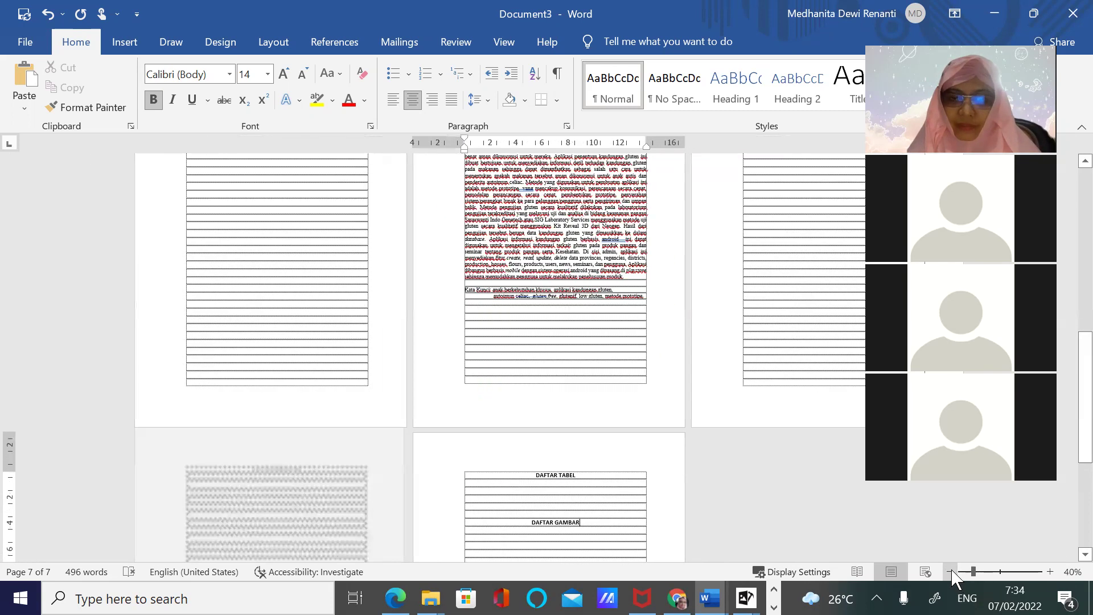
scroll(346, 249, "up", 5)
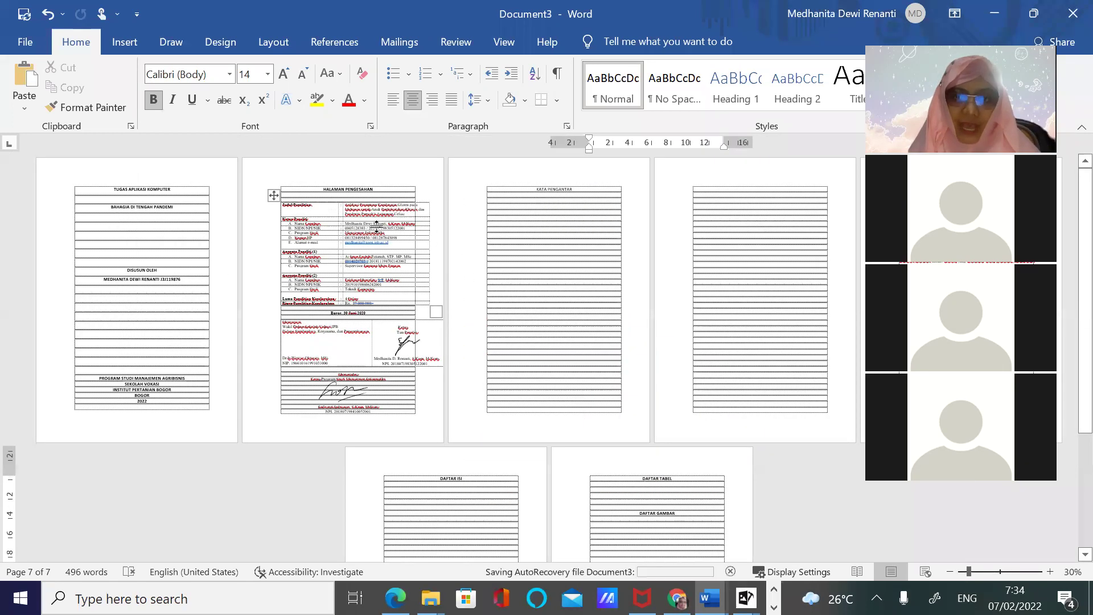
left_click(587, 297)
scroll(587, 298, "down", 3)
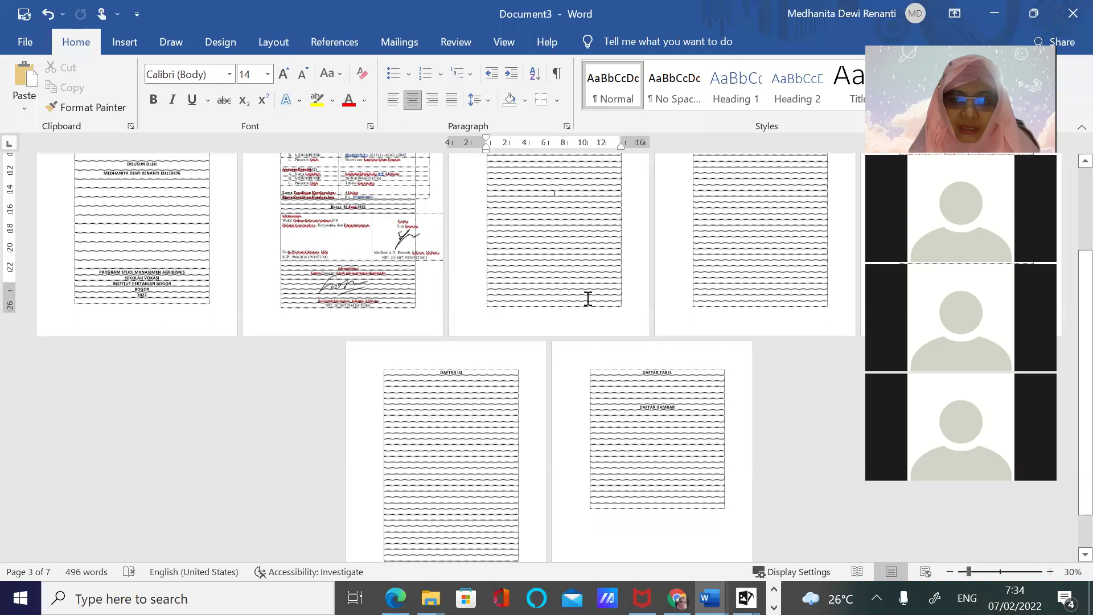
scroll(587, 298, "down", 2)
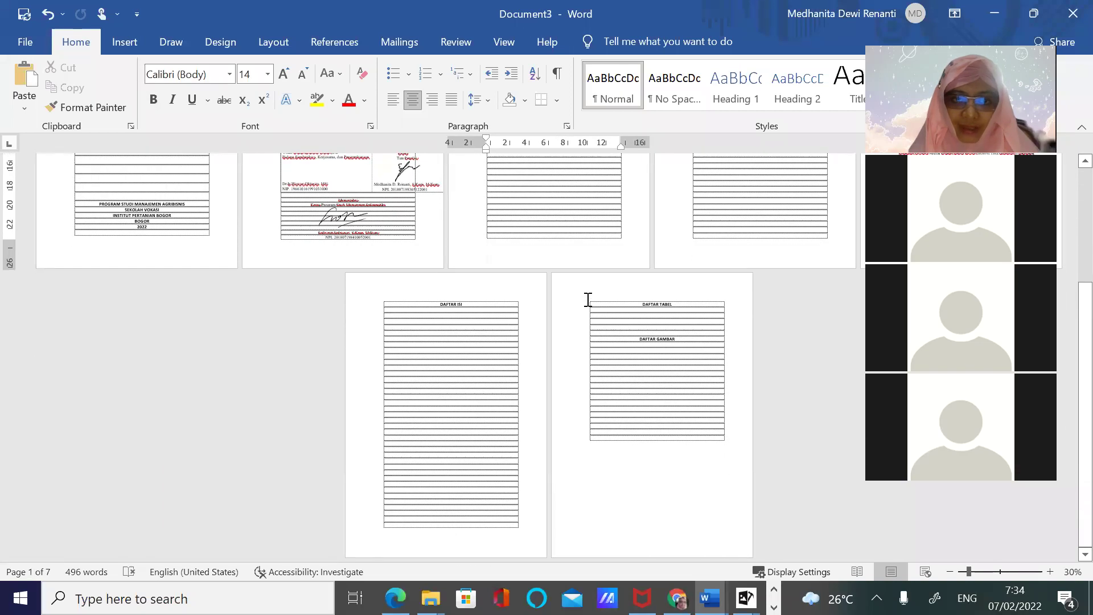
scroll(587, 299, "up", 5)
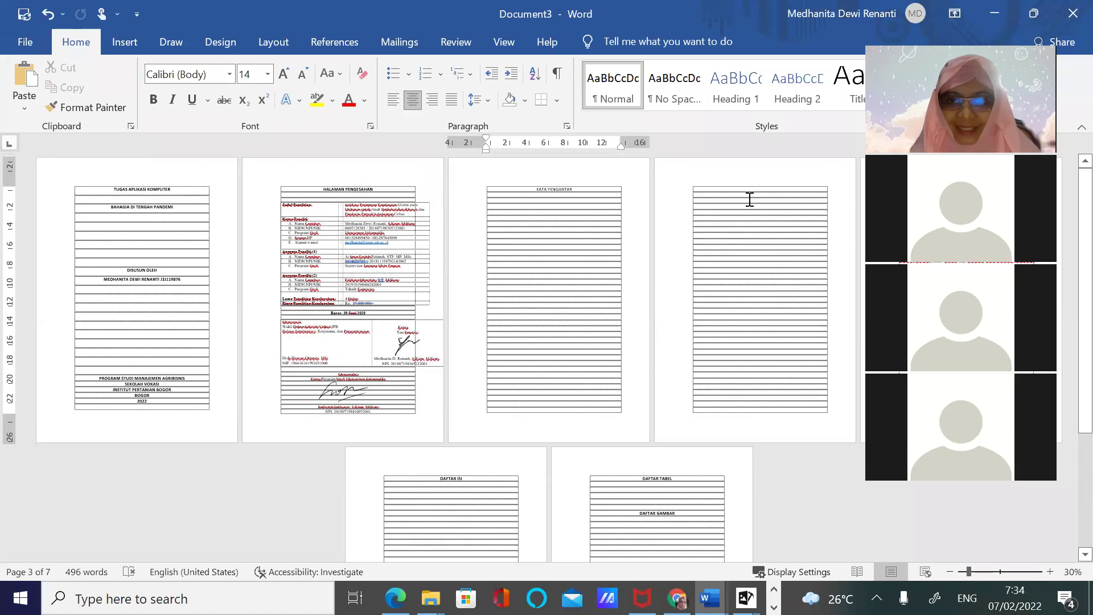
left_click(763, 196)
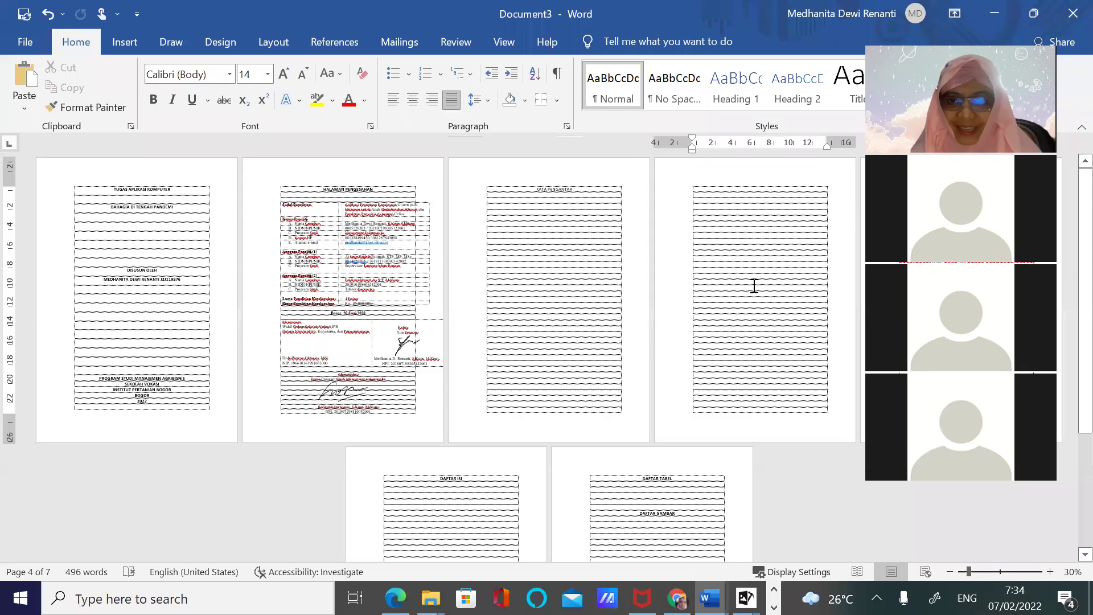
scroll(754, 285, "down", 5)
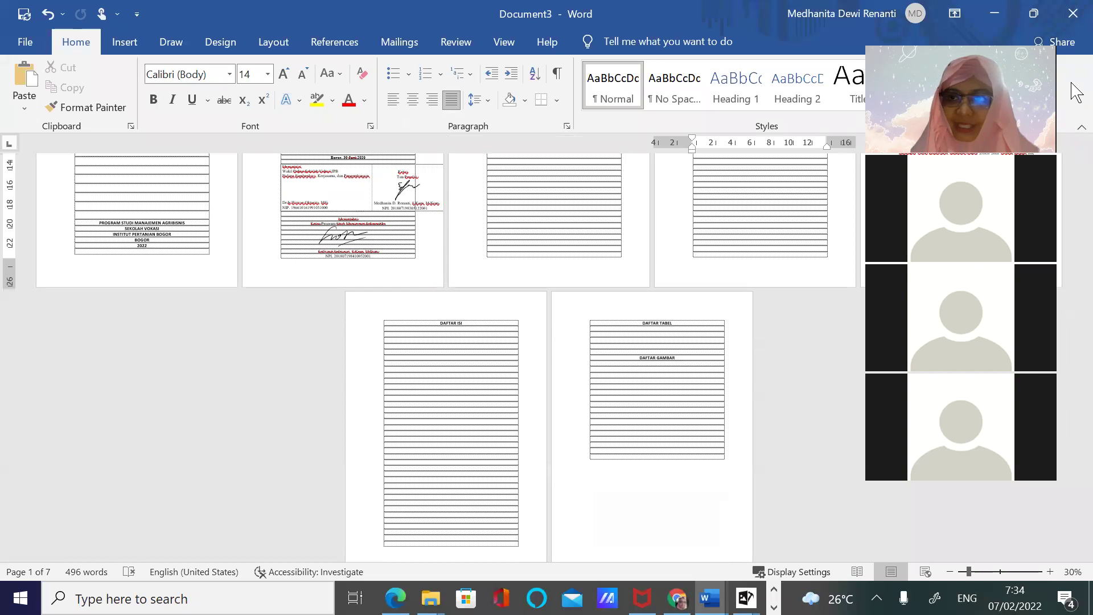
scroll(857, 208, "up", 5)
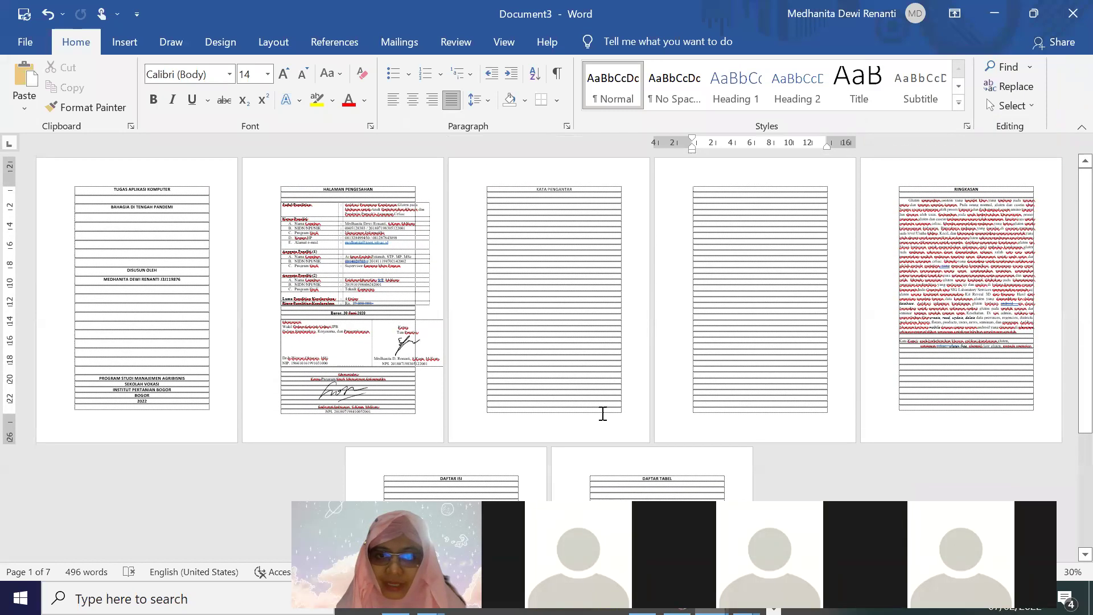
Delete the blank lines on page 3, undoing the deletion that cut into the RINGKASAN heading
left_click(595, 410)
key("BackSpace")
key("BackSpace")
key("BackSpace")
key("BackSpace")
key("BackSpace")
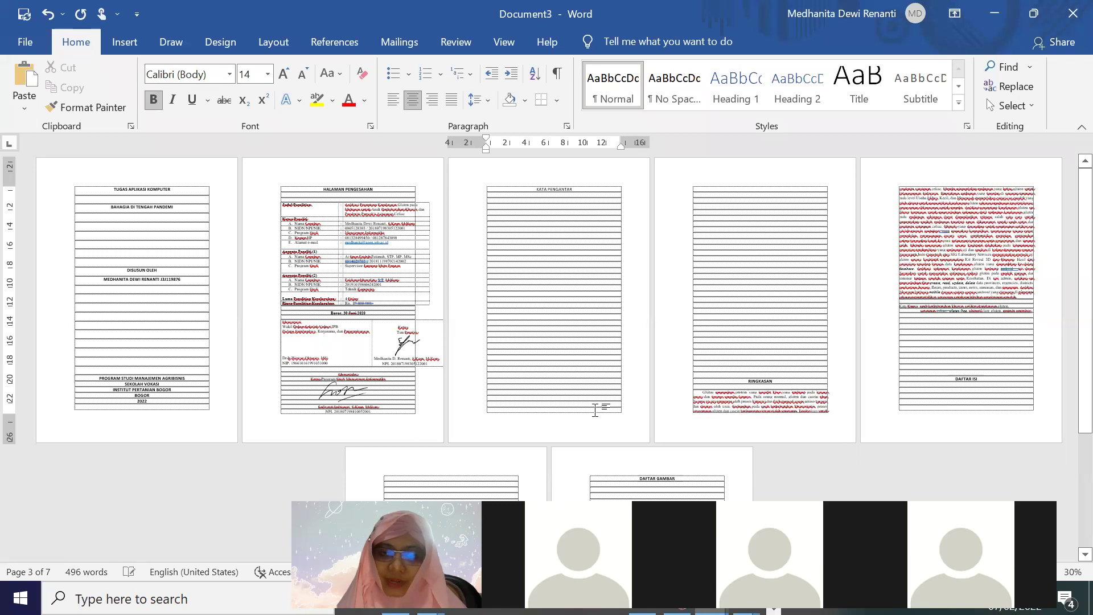
key("BackSpace")
key("BackSpace")
key("BackSpace")
key("BackSpace")
key("BackSpace")
key("BackSpace")
key("BackSpace")
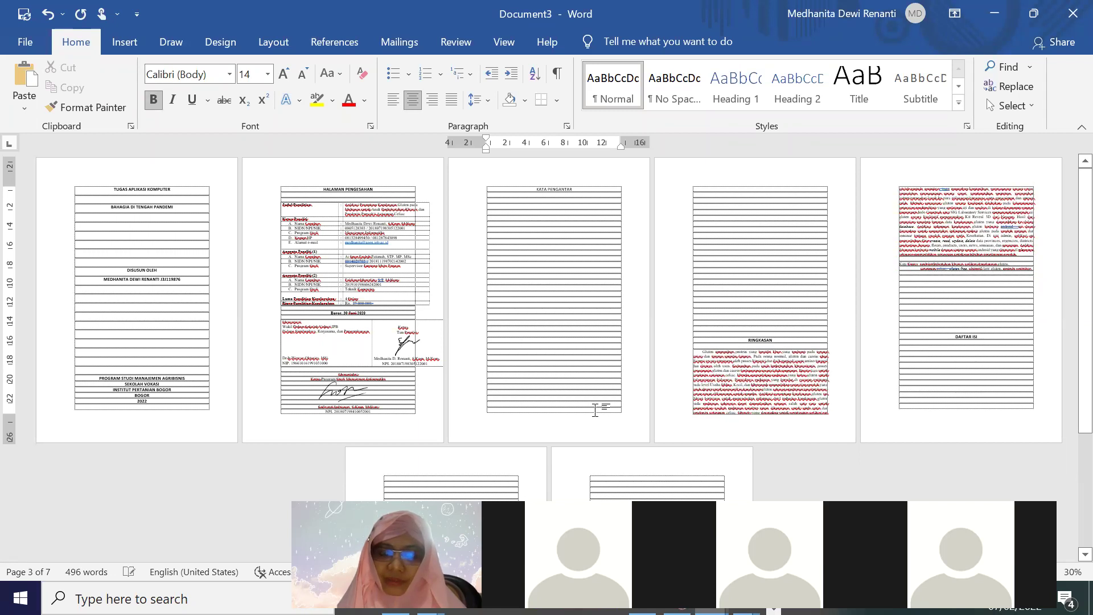
key("BackSpace")
key("BackSpace")
key("BackSpace")
key("BackSpace")
key("BackSpace")
key("BackSpace")
key("BackSpace")
key("BackSpace")
key("BackSpace")
key("BackSpace")
key("BackSpace")
key("BackSpace")
key("BackSpace")
key("BackSpace")
key("BackSpace")
key("BackSpace")
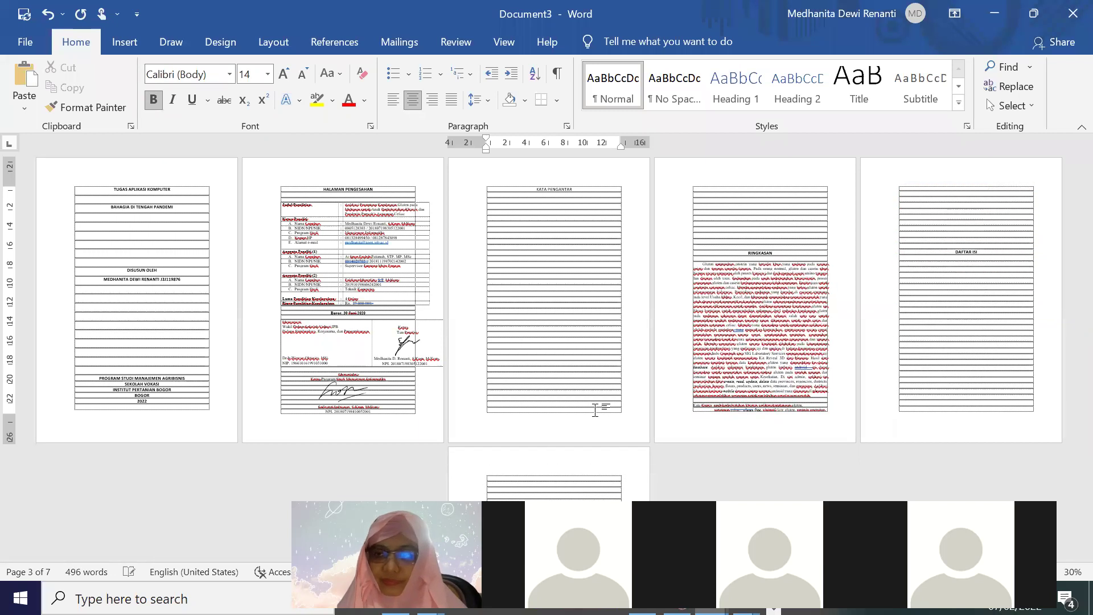
key("BackSpace")
key("BackSpace")
key("BackSpace")
key("BackSpace")
key("BackSpace")
key("BackSpace")
key("BackSpace")
key("BackSpace")
key("BackSpace")
key("BackSpace")
key("BackSpace")
key("BackSpace")
key("BackSpace")
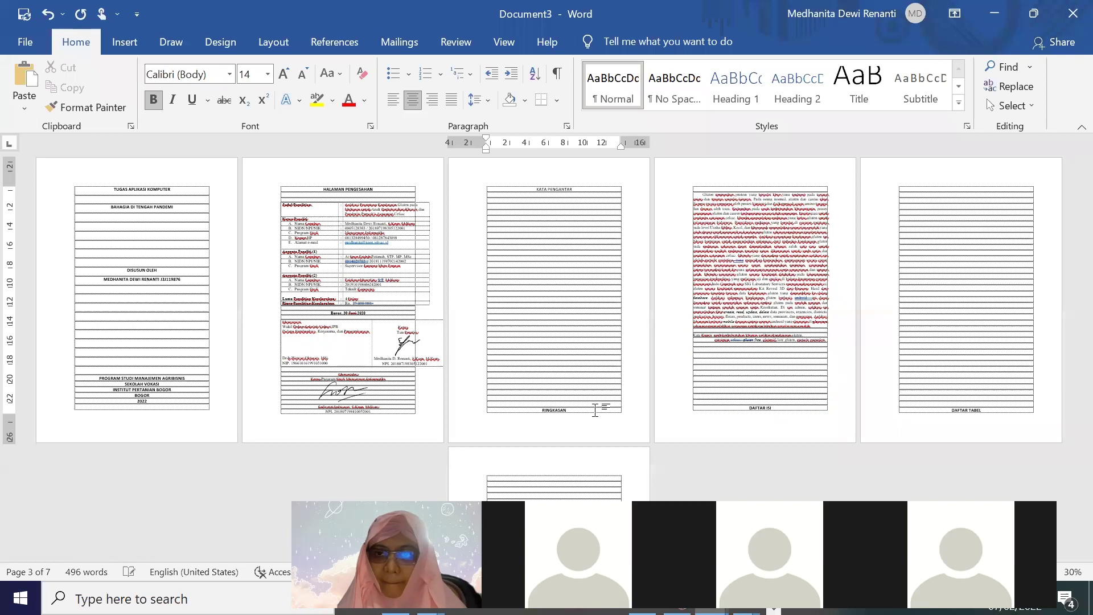
key("BackSpace")
key("BackSpace")
key("BackSpace")
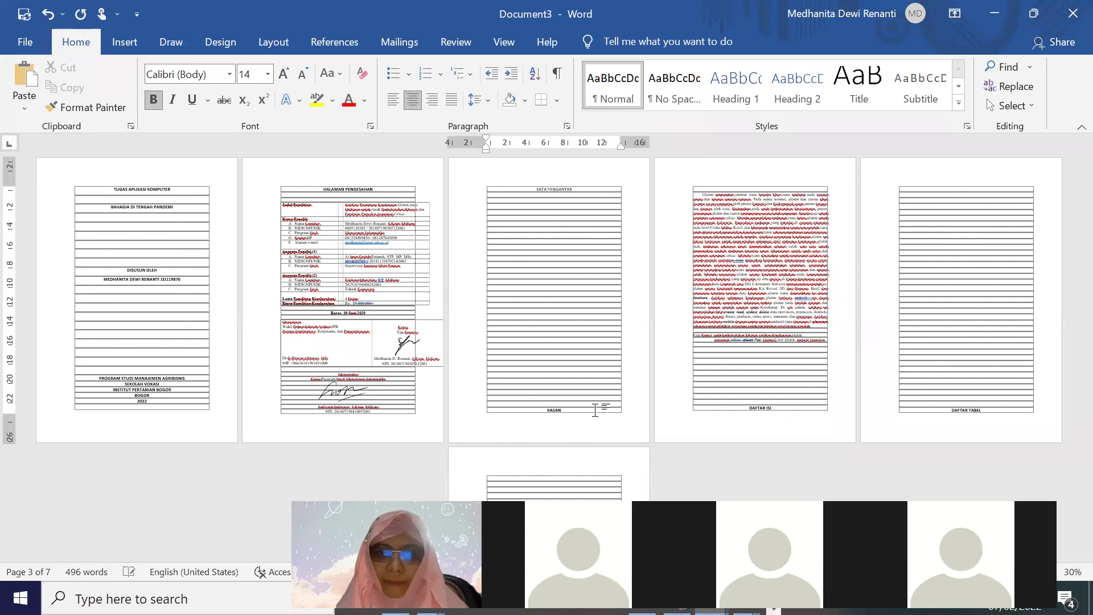
key("BackSpace")
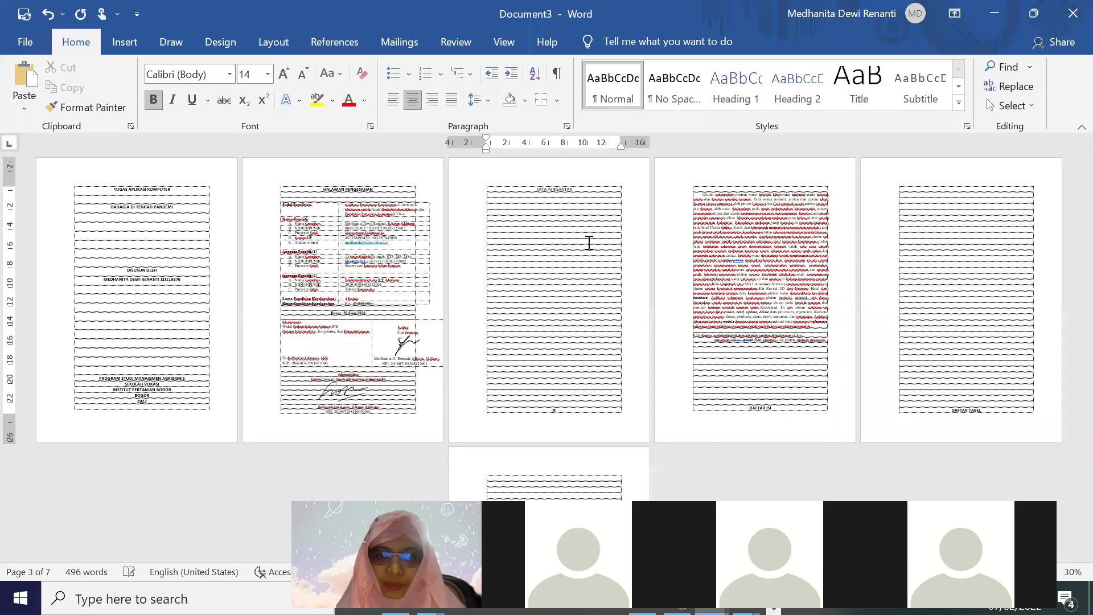
key("BackSpace")
key("BackSpace")
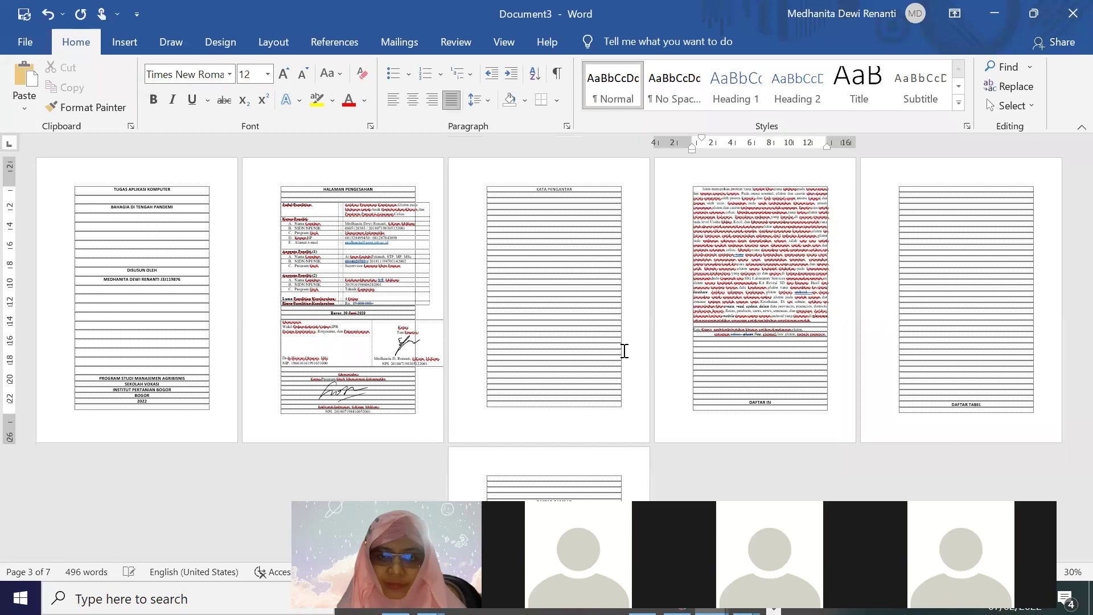
key("ctrl+z")
key("ctrl+z")
key("ctrl+z")
key("ctrl+z")
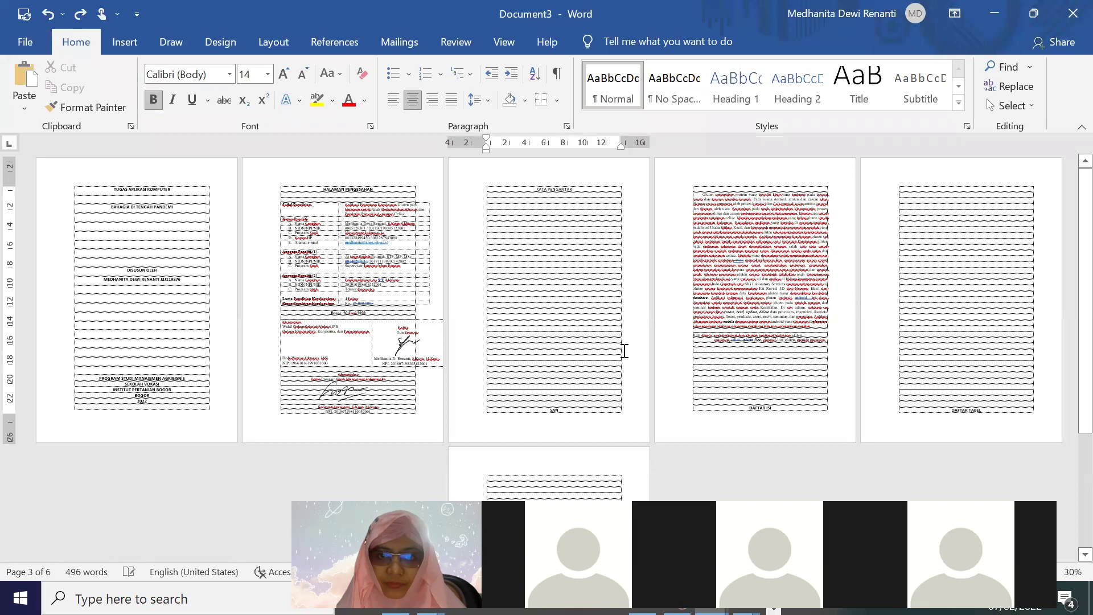
Restore the heading's 'IN' and adjust blank lines until RINGKASAN heads page 4
type("IN")
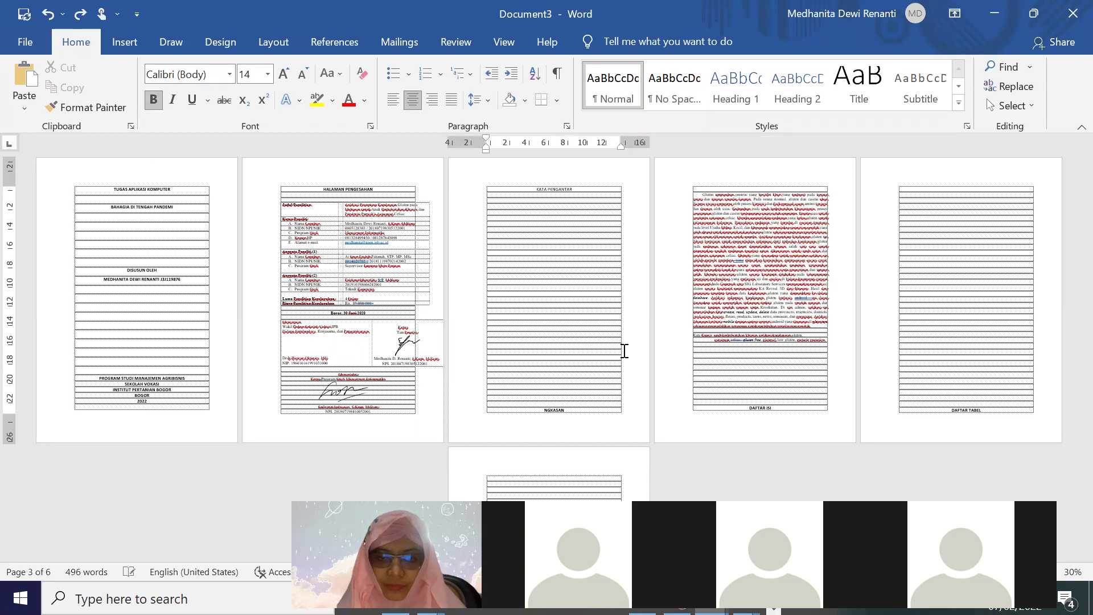
key("Return")
key("Return")
key("Return")
key("Return")
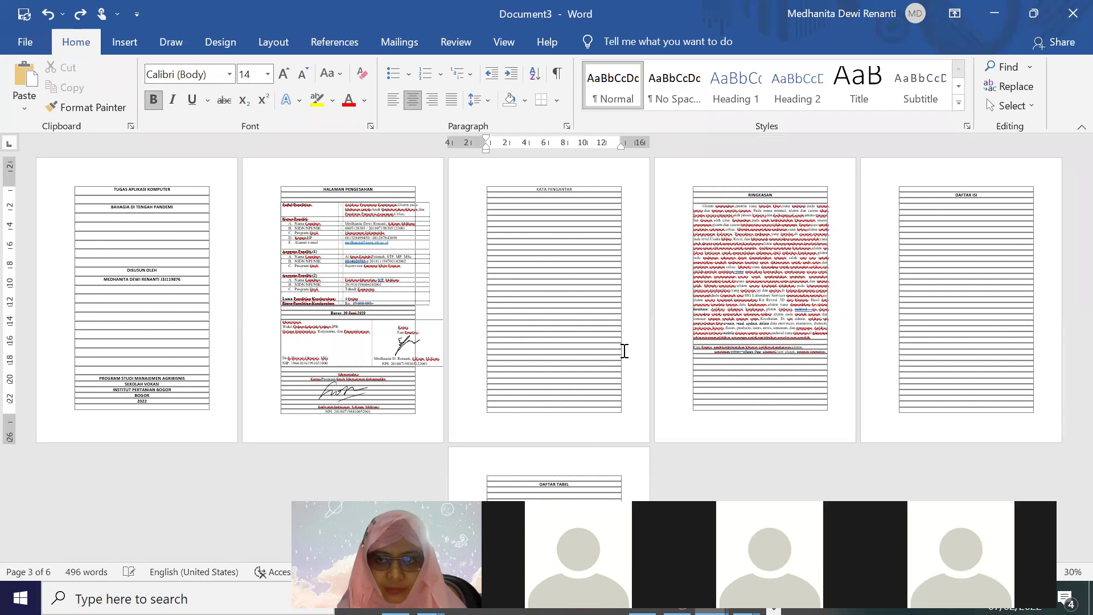
key("Return")
key("Return")
key("Return")
key("Return")
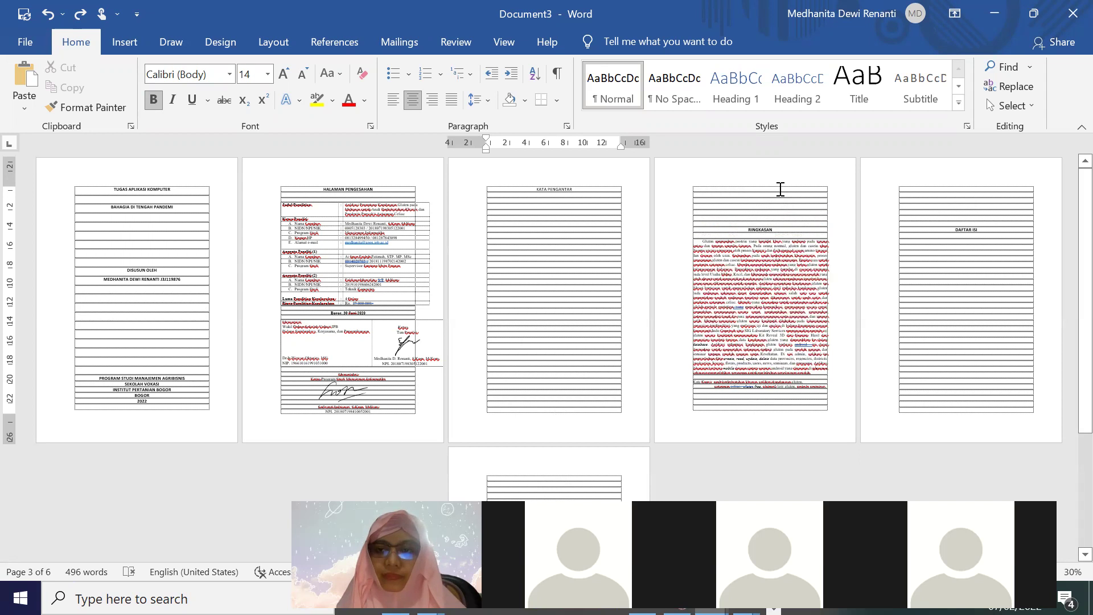
key("BackSpace")
key("BackSpace")
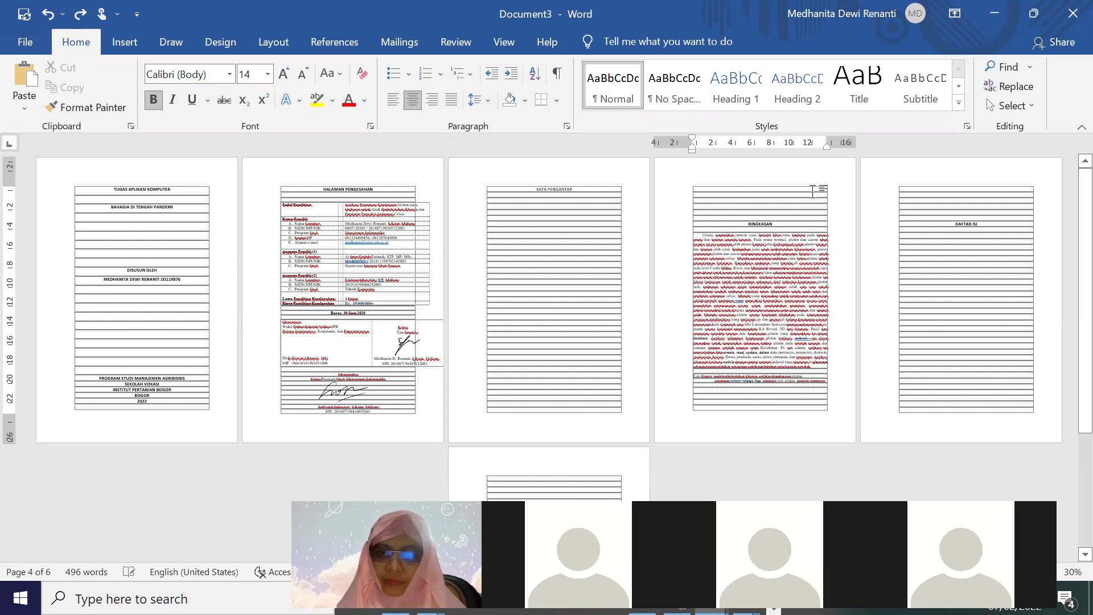
key("BackSpace")
key("BackSpace")
key("BackSpace")
key("BackSpace")
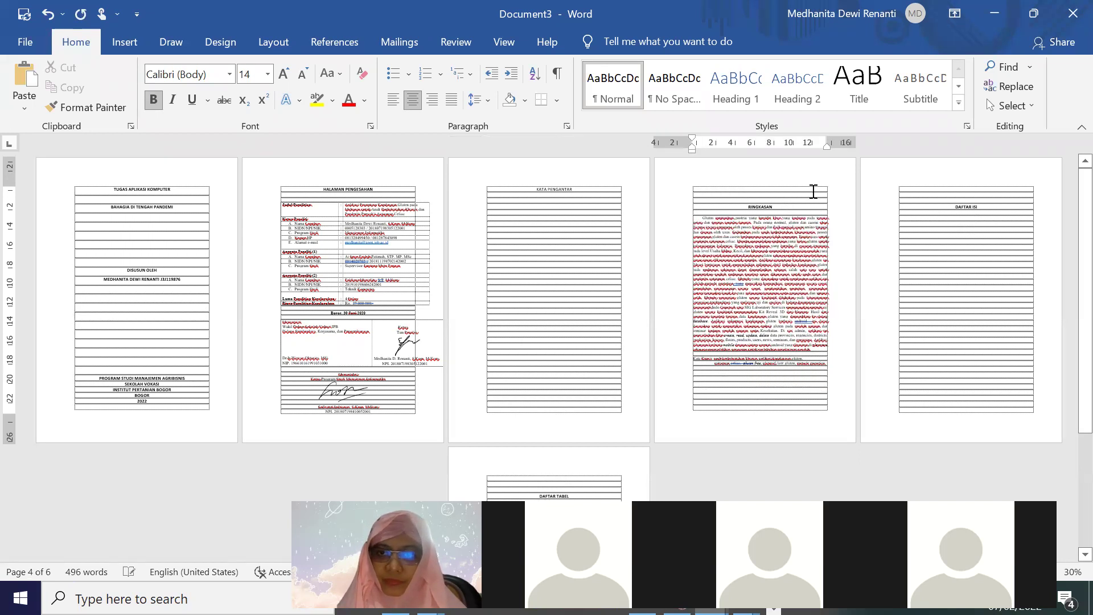
key("BackSpace")
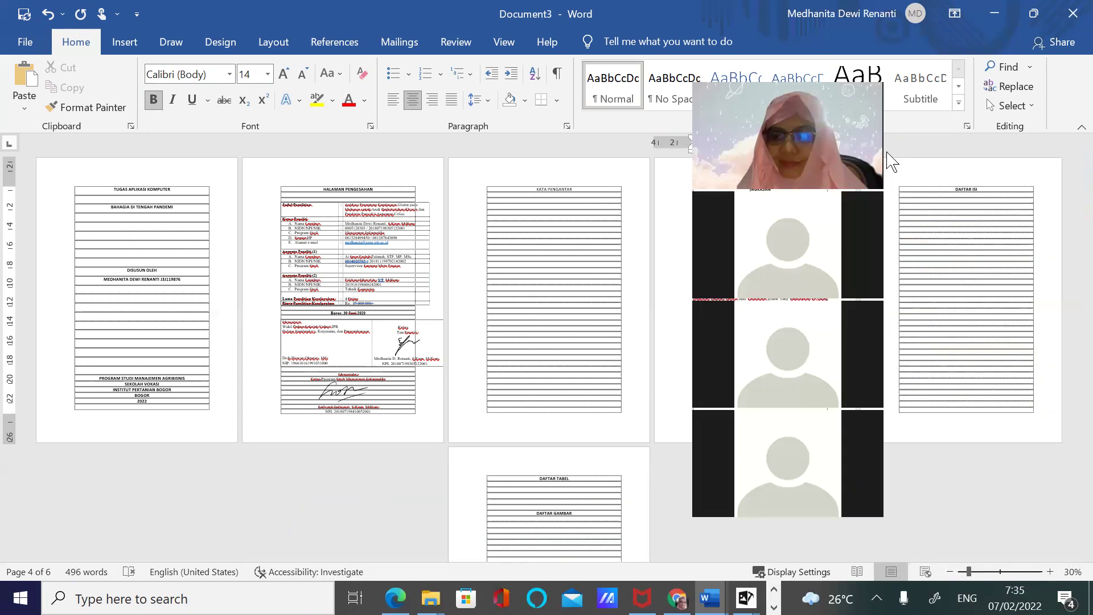
Zoom in and add three rows to the end of the right-page table
left_click(1050, 572)
left_click(1050, 571)
left_click(1050, 571)
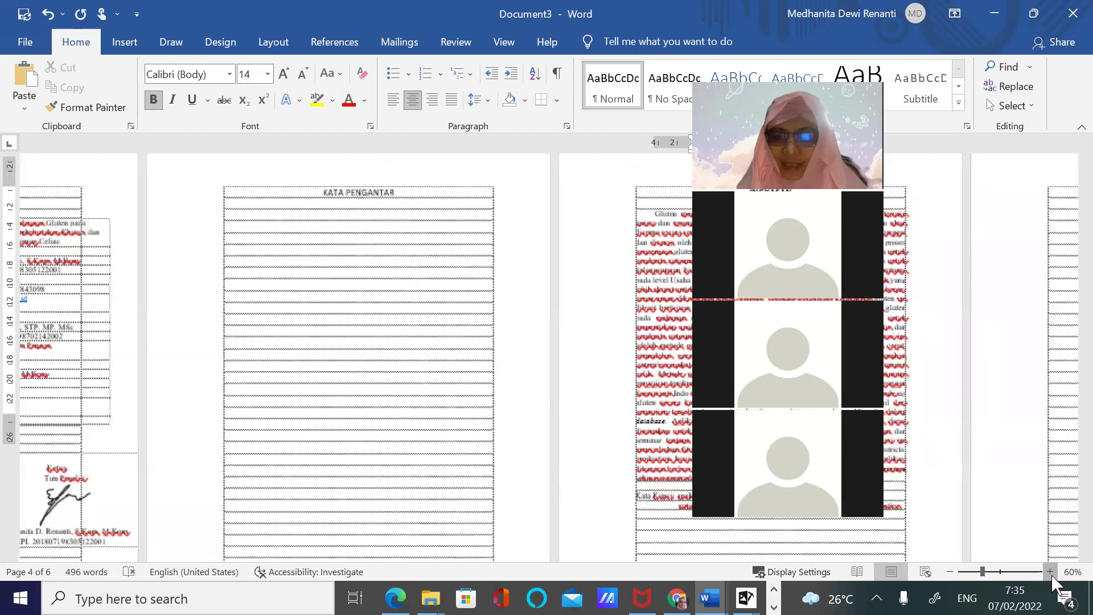
left_click(1050, 572)
scroll(627, 373, "down", 20)
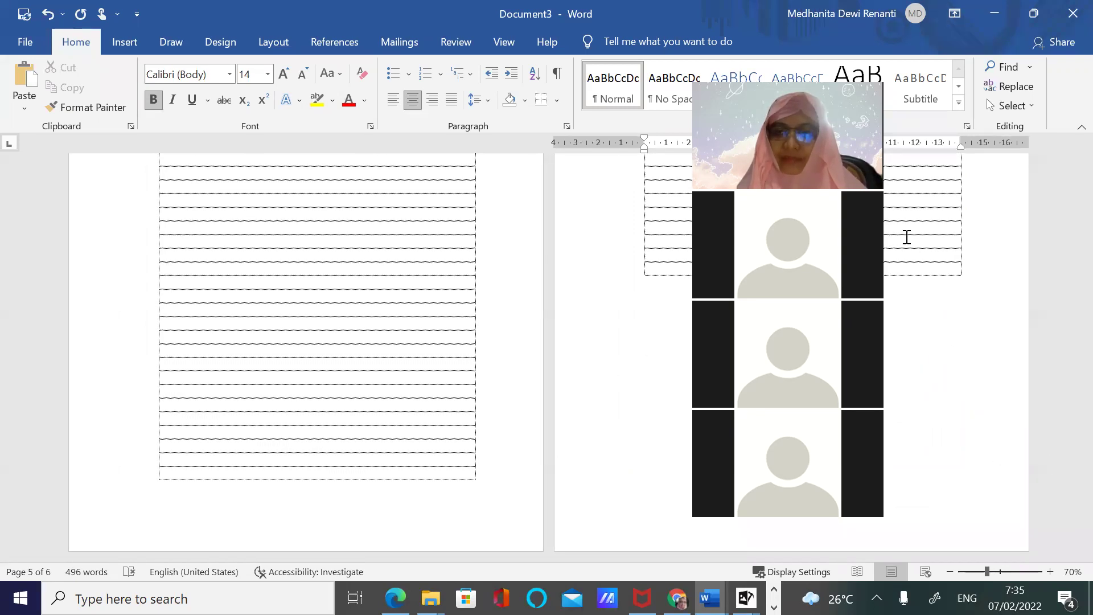
left_click(803, 268)
key("Tab")
key("Tab")
key("Tab")
key("Tab")
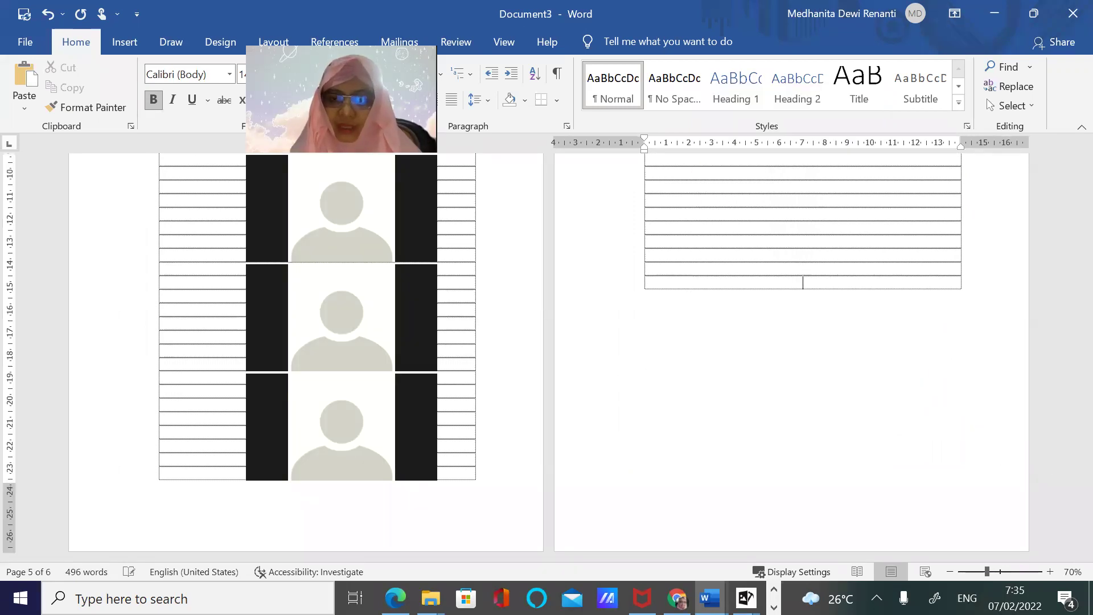
key("Tab")
key("Tab")
key("Tab")
key("Tab")
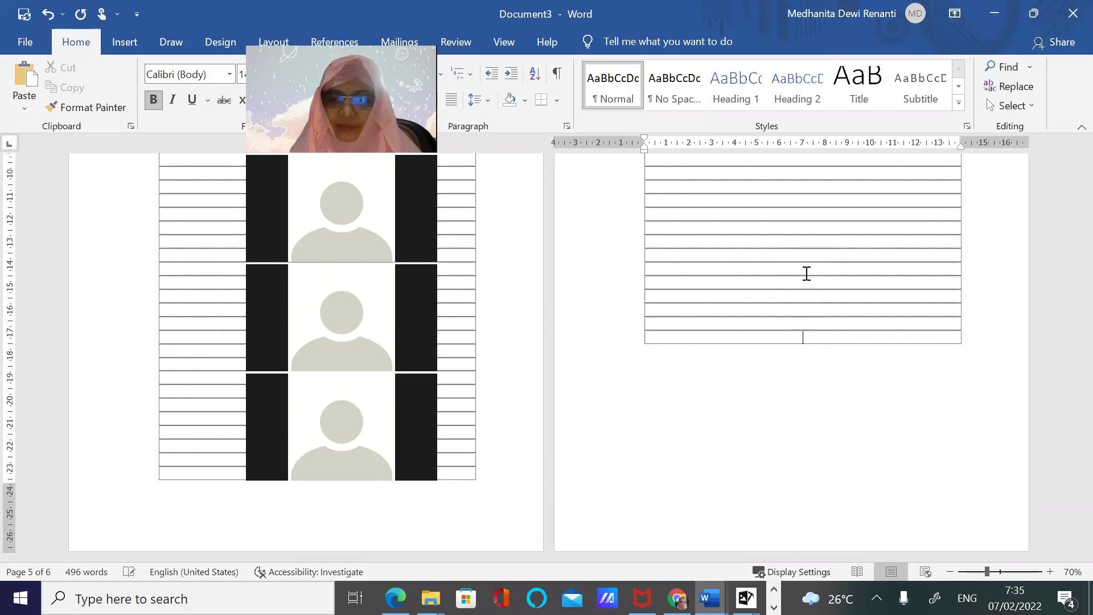
key("Tab")
key("Tab")
key("Tab")
key("Tab")
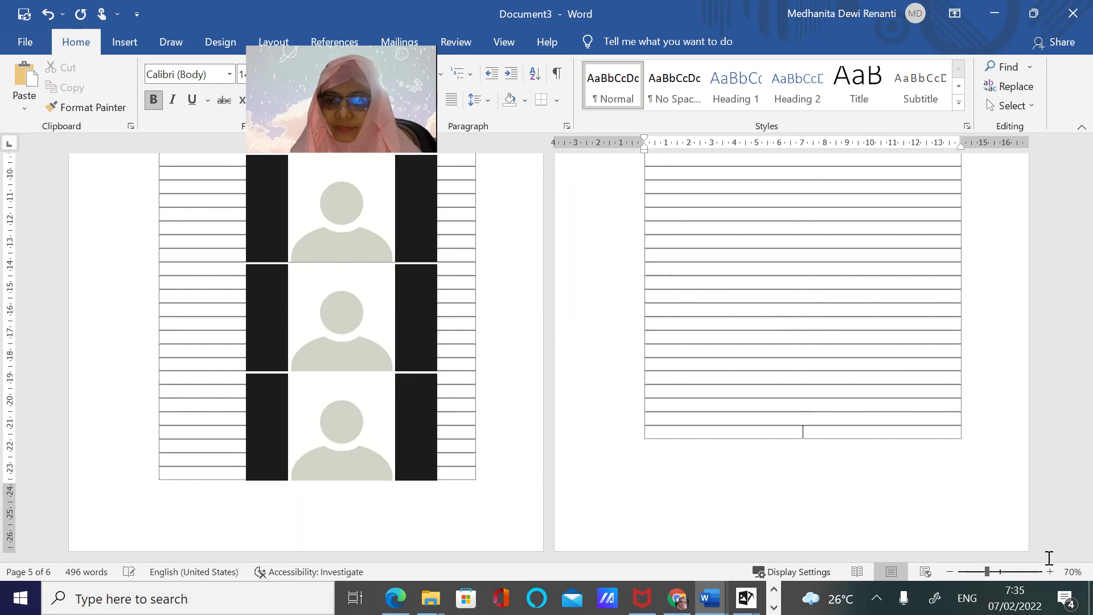
Add further rows at the bottom of page 6's table so it continues onto page 7
left_click(1050, 571)
left_click(1049, 572)
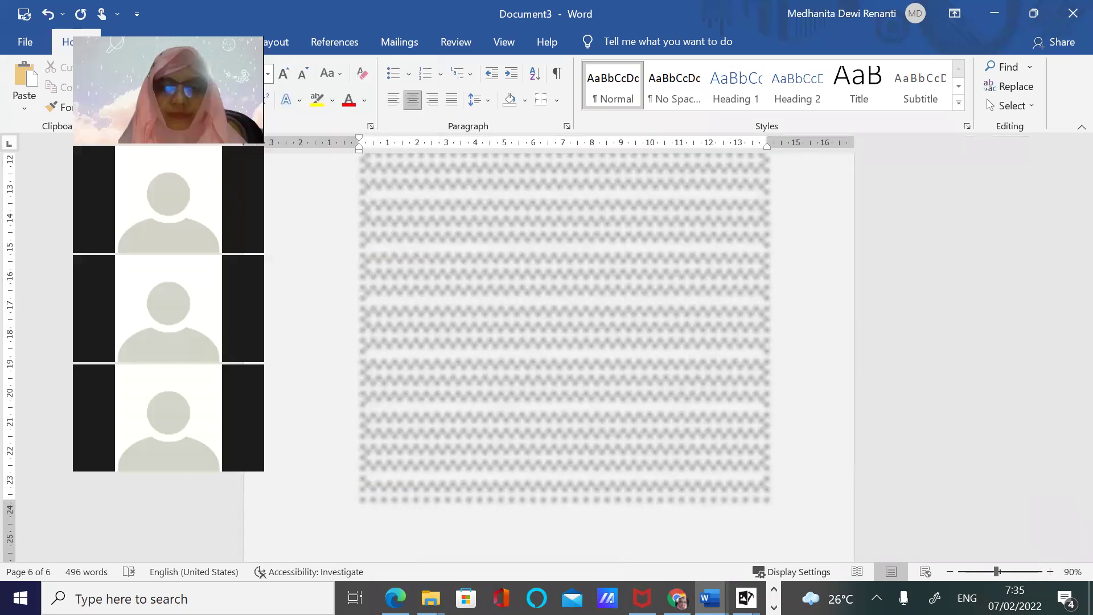
scroll(787, 359, "up", 5)
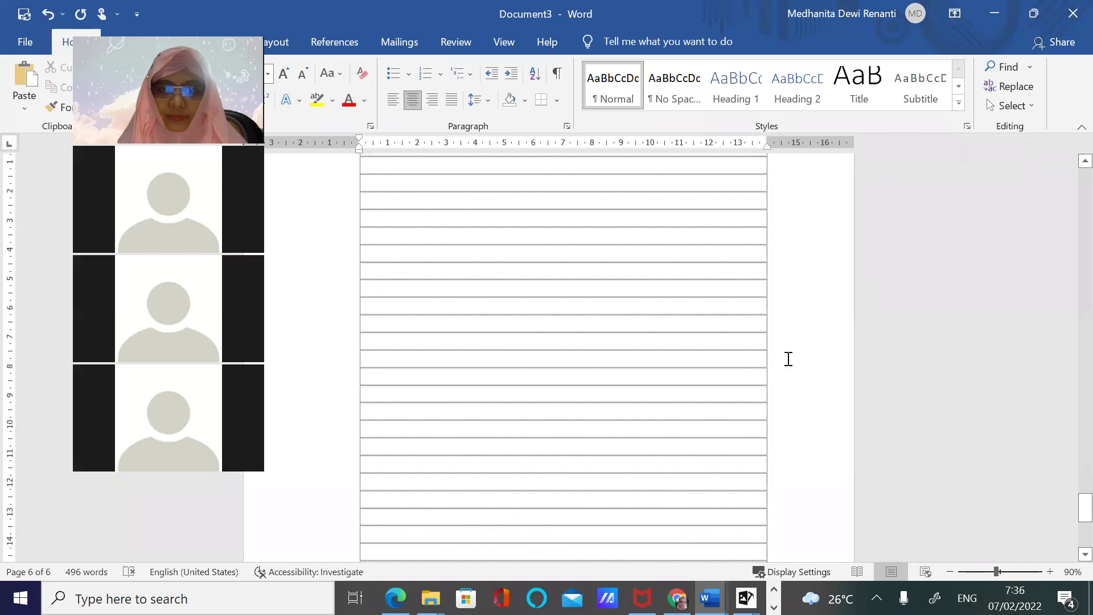
scroll(788, 359, "down", 5)
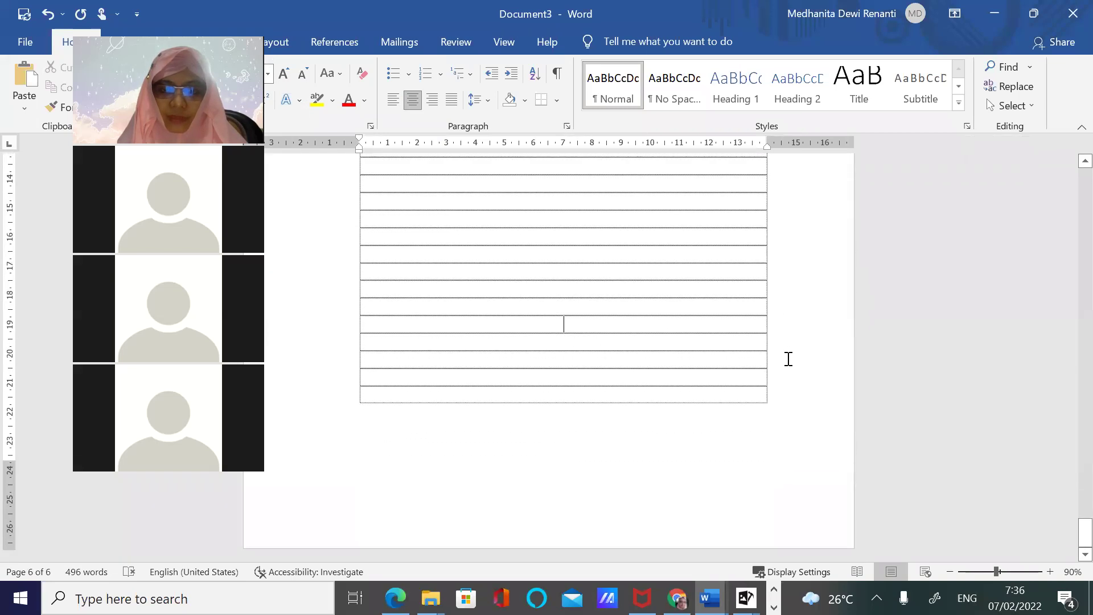
key("Return")
key("Return")
key("Return")
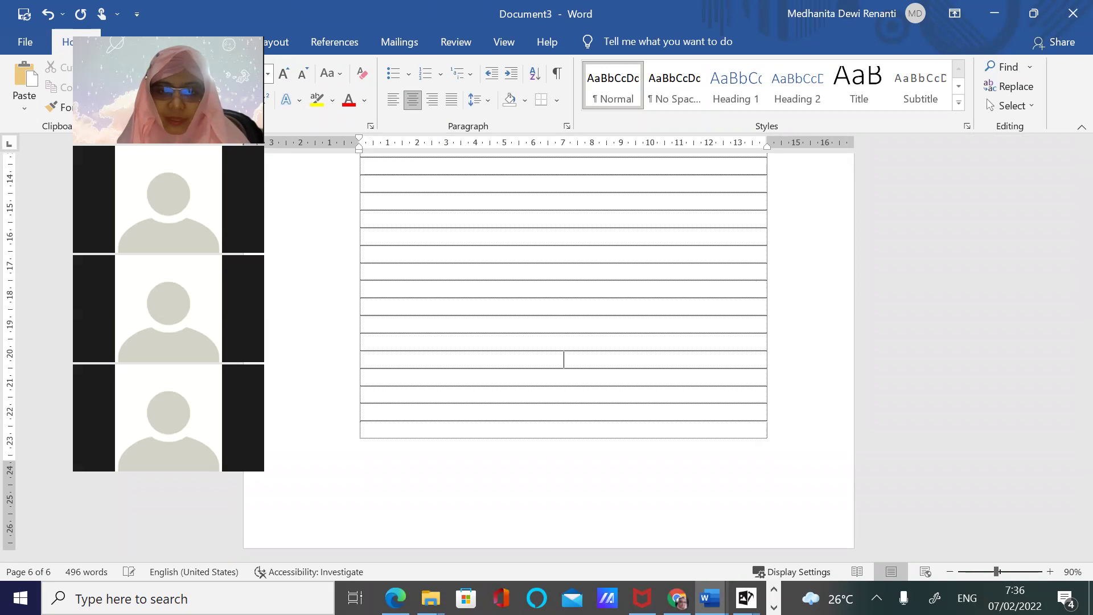
key("Return")
key("Down")
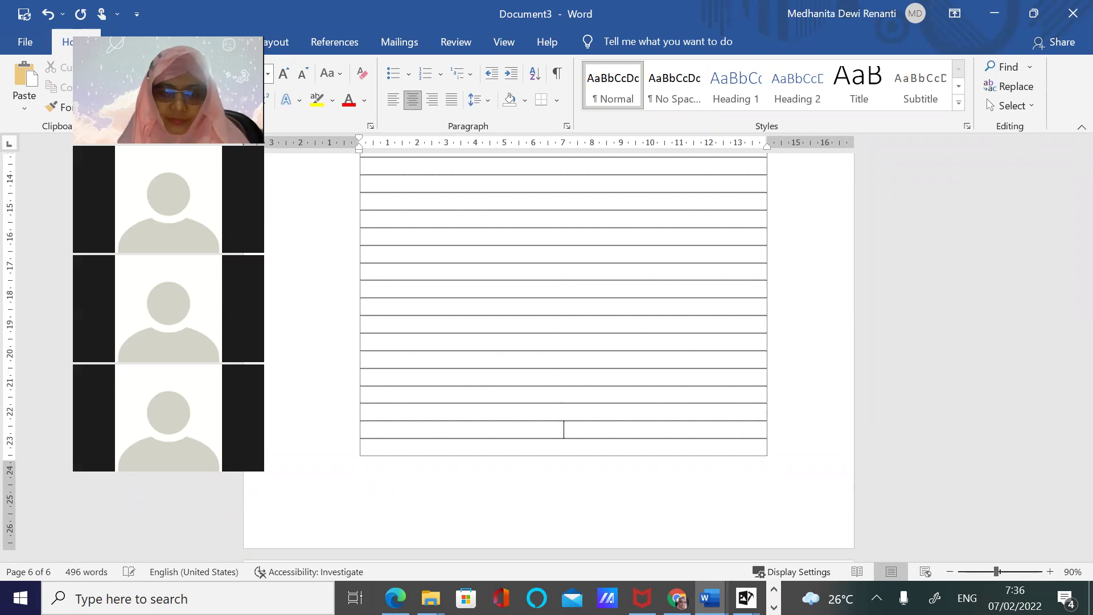
scroll(647, 511, "down", 5)
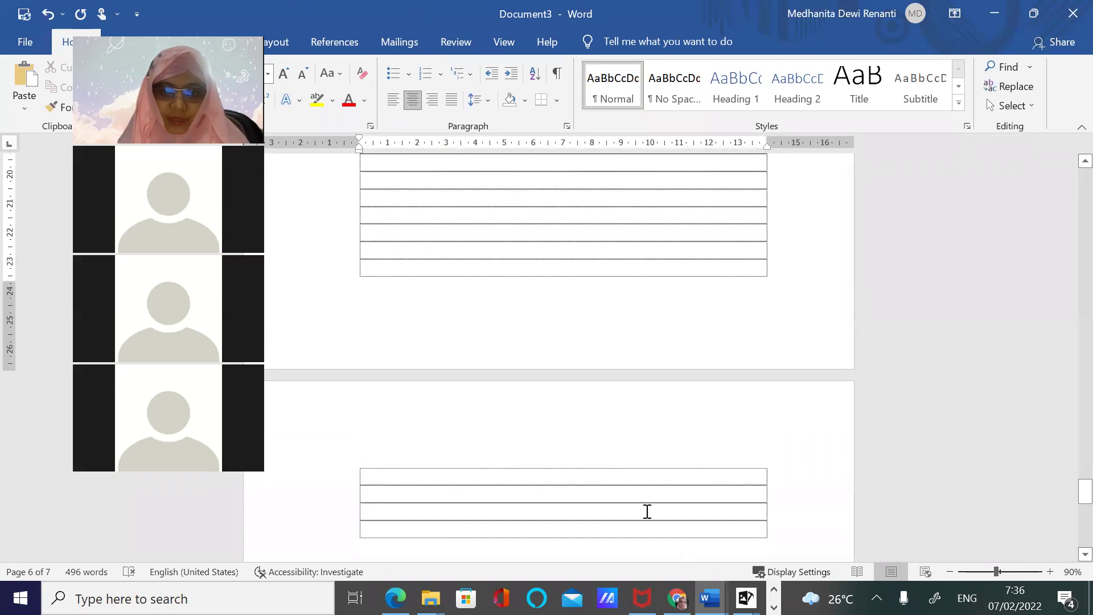
Type the chapter heading BAB 1 PENDAHULUAN in the first row of page 7's table
left_click(580, 475)
type("bab")
key("BackSpace")
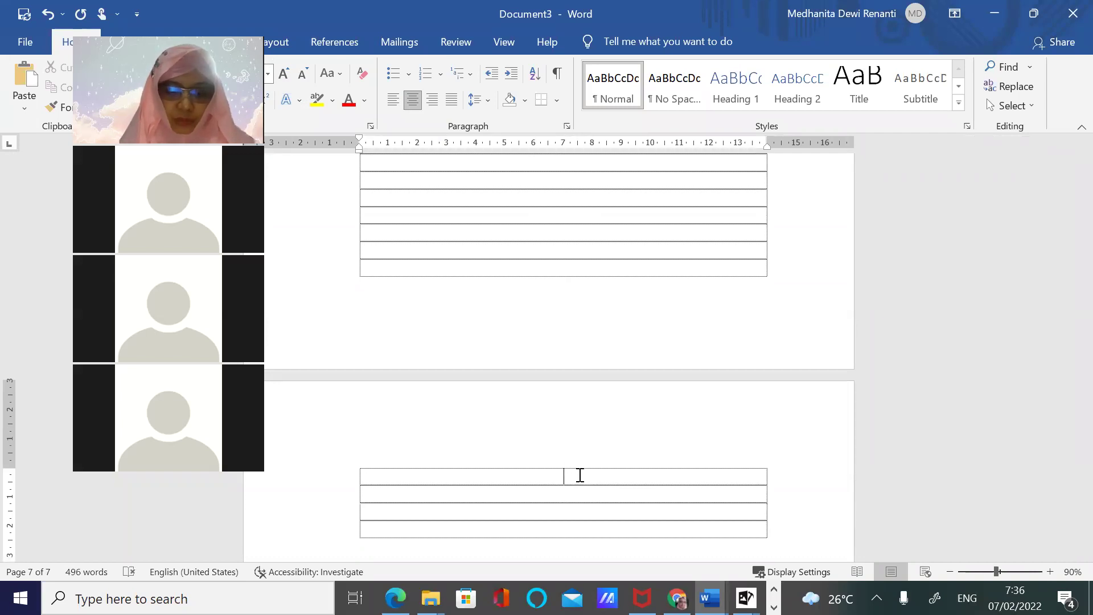
type("1 ")
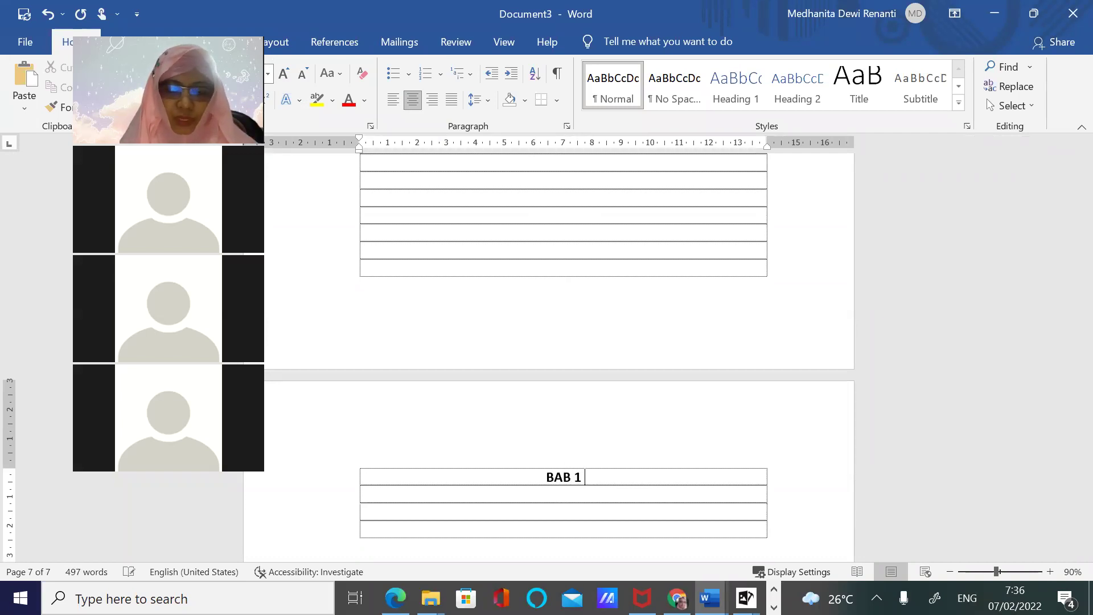
type("PENDAHULUAN")
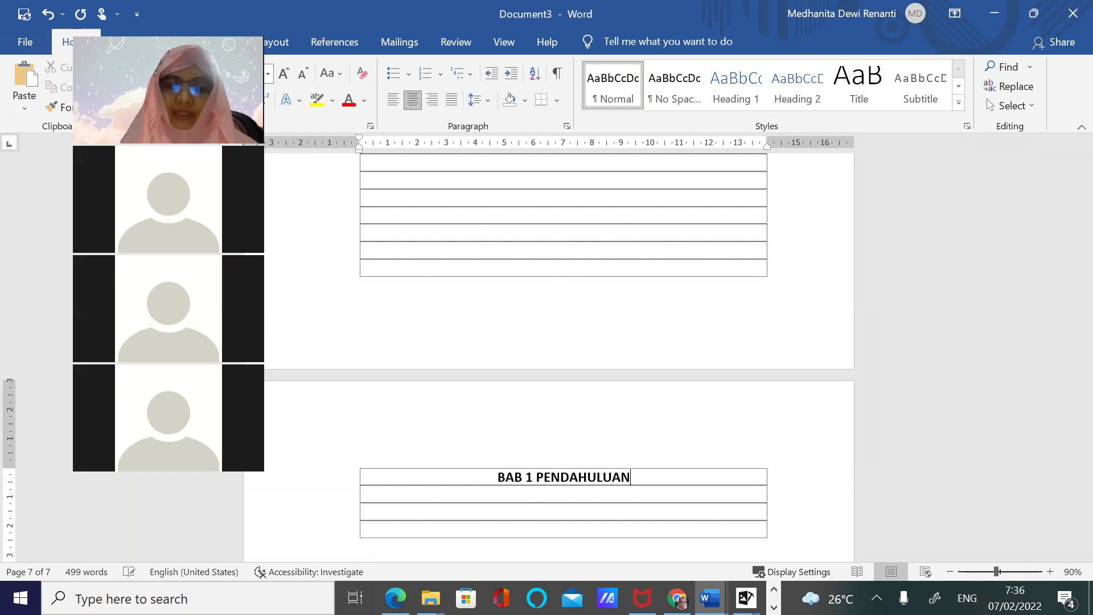
Bring up the gluten-free proposal and navigate to its BAB I opening through the table of contents
left_click(710, 598)
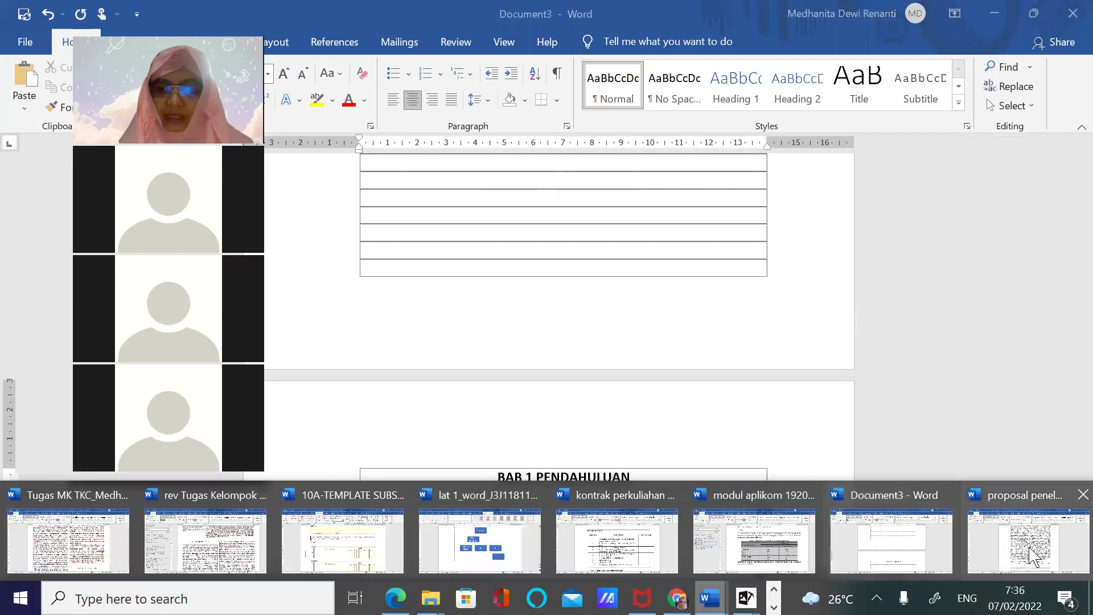
left_click(1033, 555)
scroll(779, 439, "down", 15)
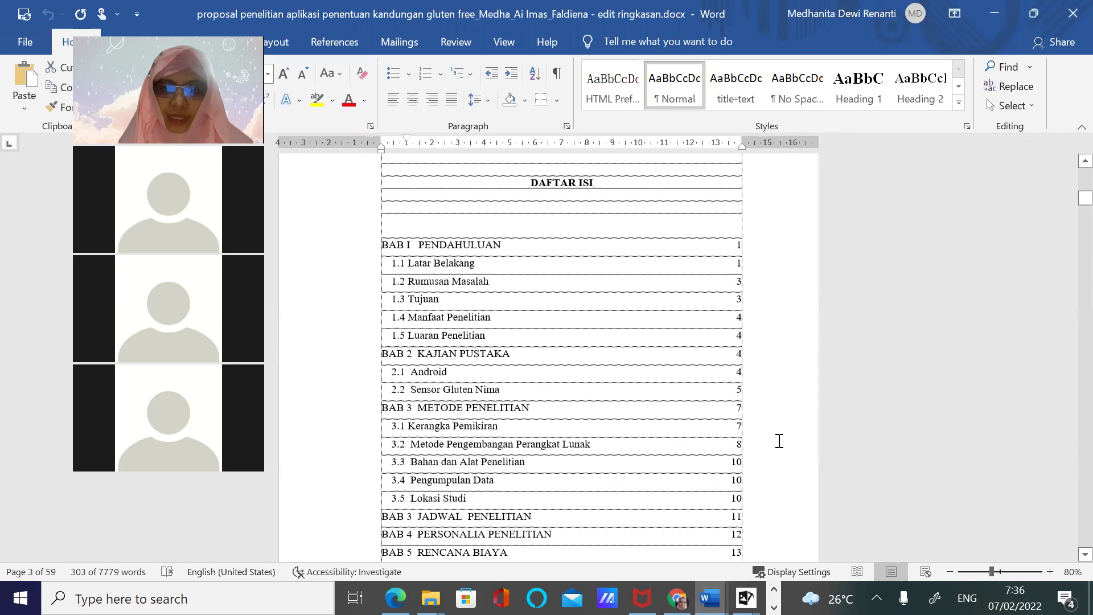
scroll(781, 456, "up", 4)
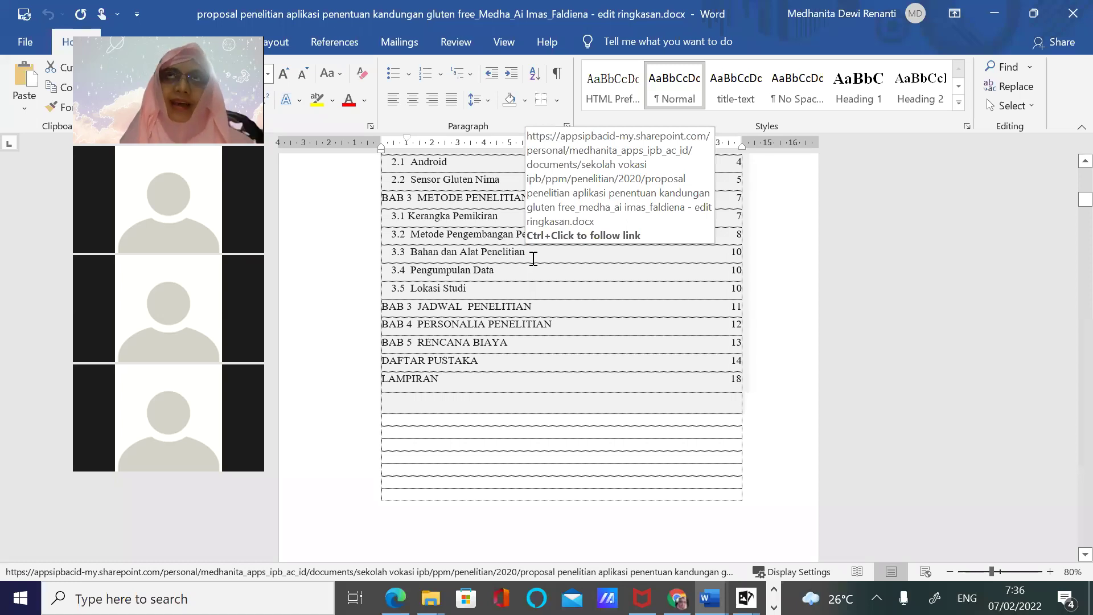
left_click(469, 188, "ctrl")
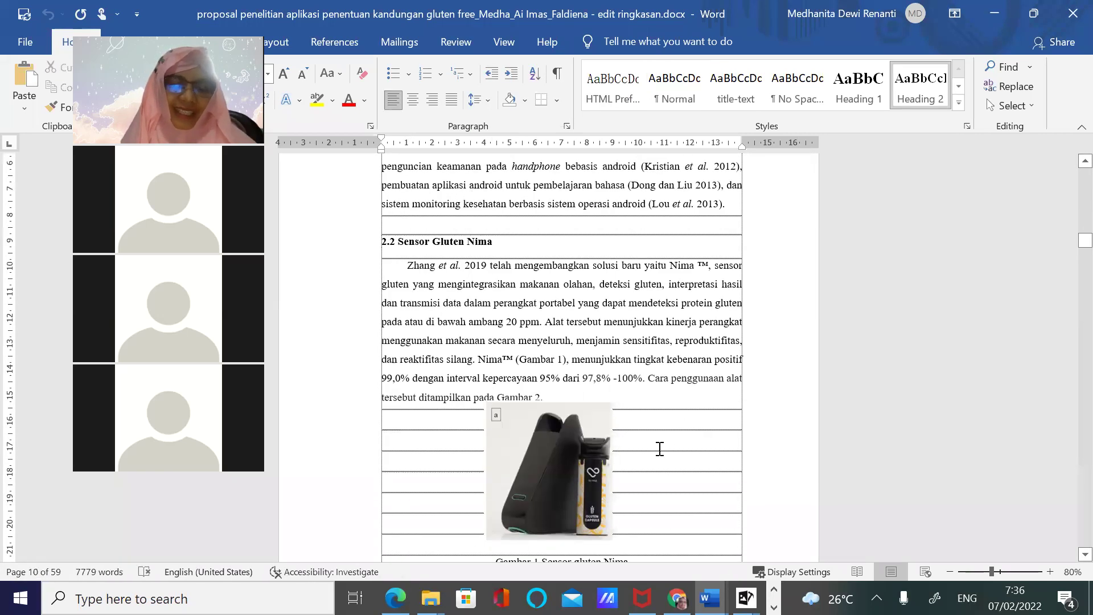
left_click_drag(1077, 240, 1075, 200)
scroll(885, 231, "up", 2)
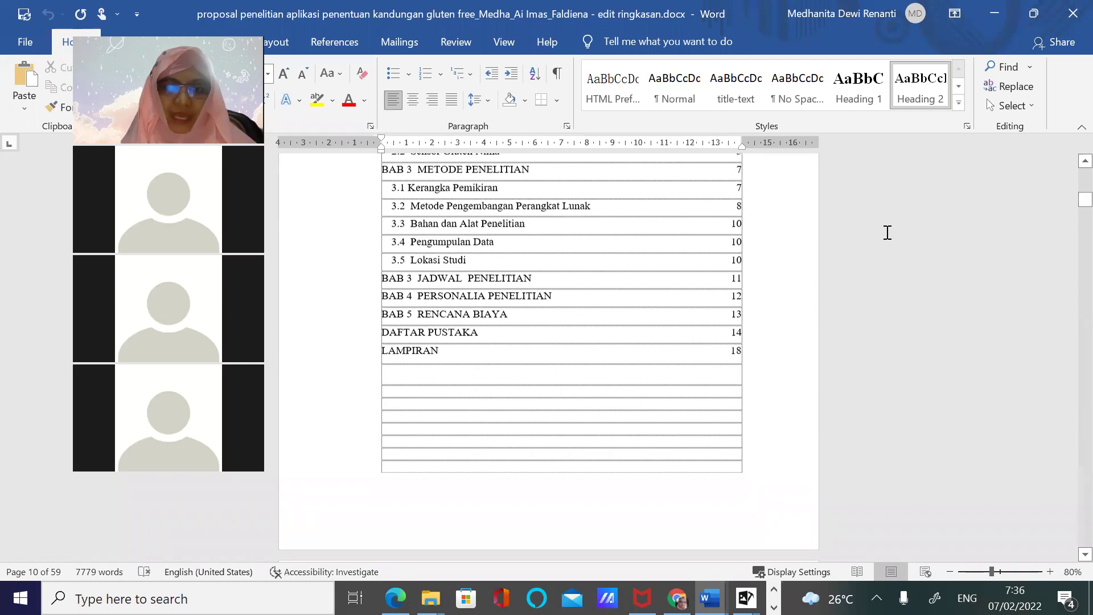
scroll(732, 283, "up", 4)
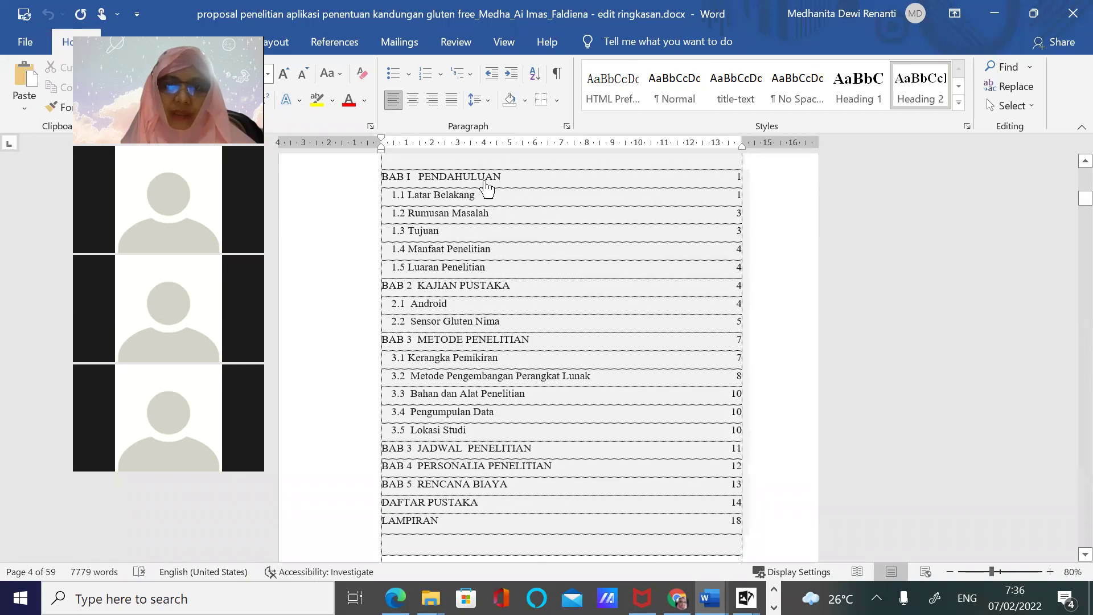
Select the BAB I background paragraphs and return to Document3
left_click_drag(407, 291, 658, 535)
key("ctrl+c")
left_click(708, 597)
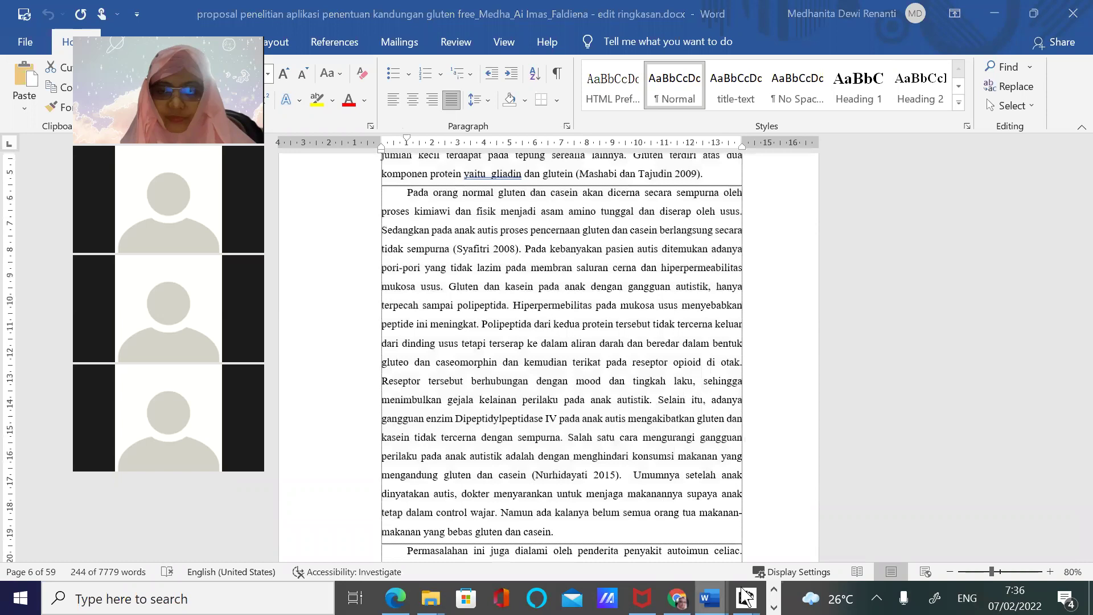
left_click(870, 566)
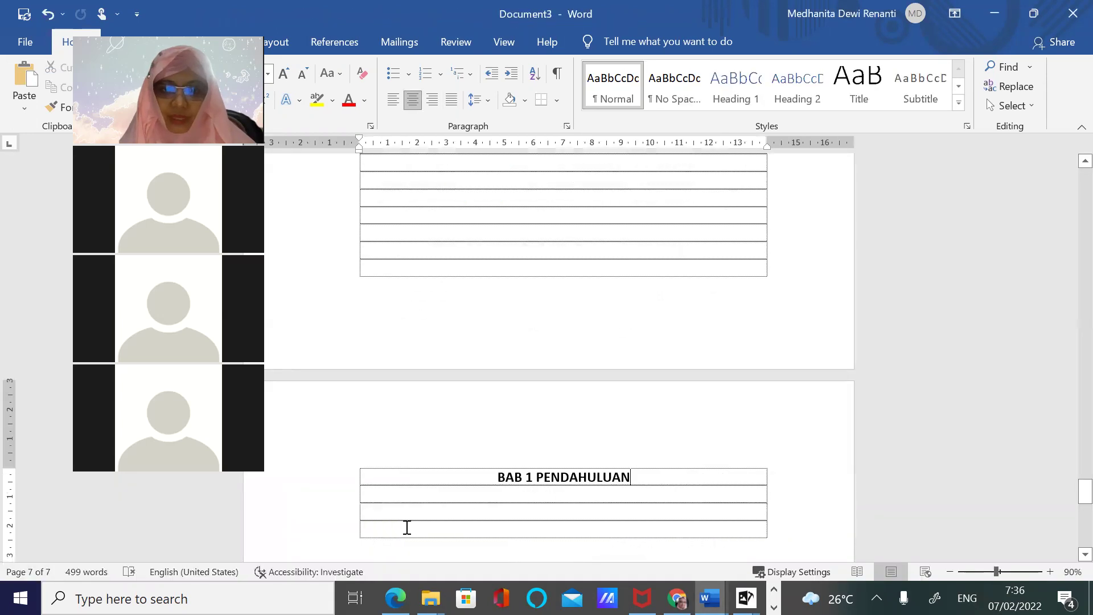
Paste the gluten paragraphs into the chapter table and add a TUJUAN subheading after '2009).'
key("ctrl+v")
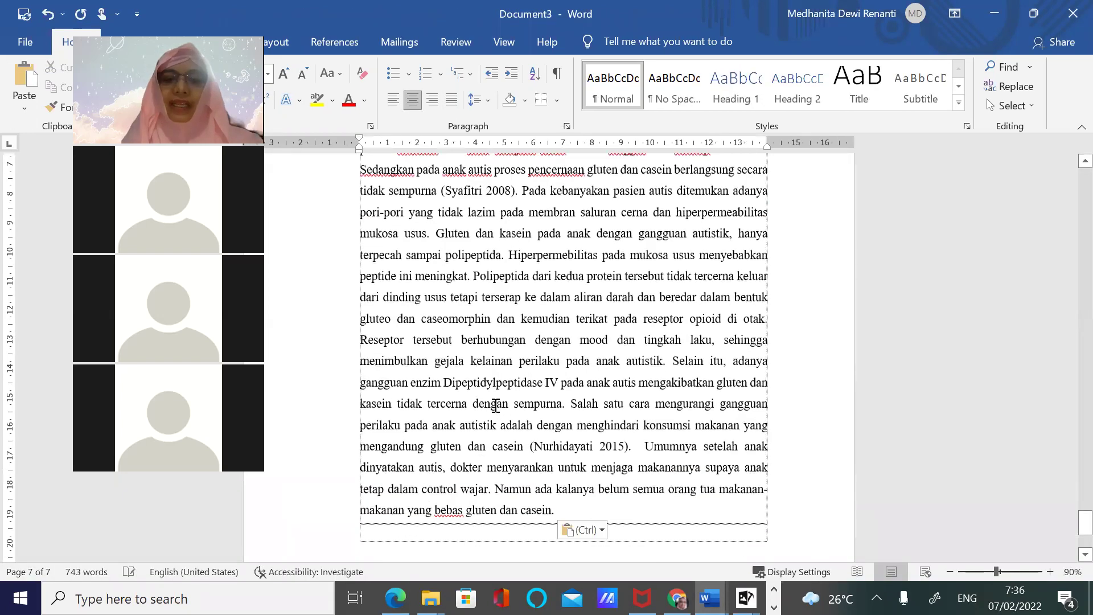
scroll(494, 404, "up", 2)
scroll(490, 393, "up", 1)
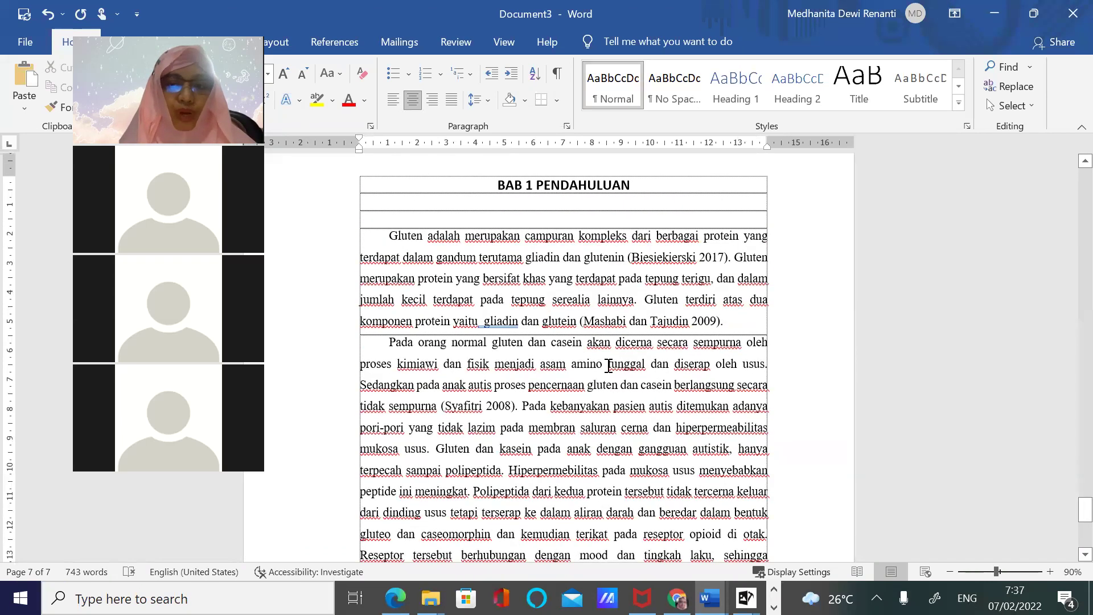
left_click(743, 323)
key("Return")
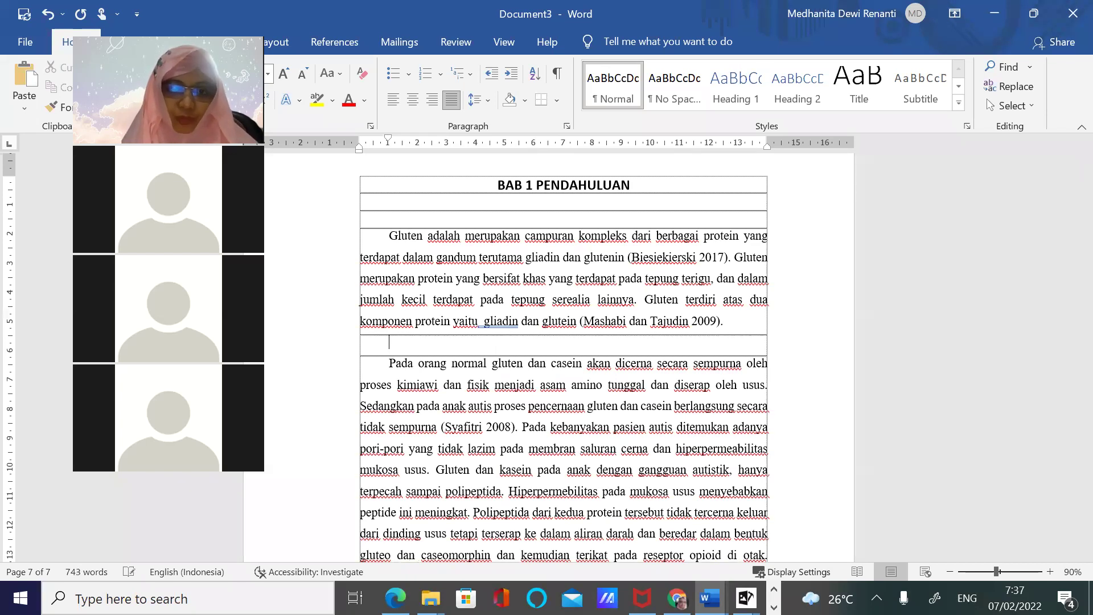
type("TUJUAN")
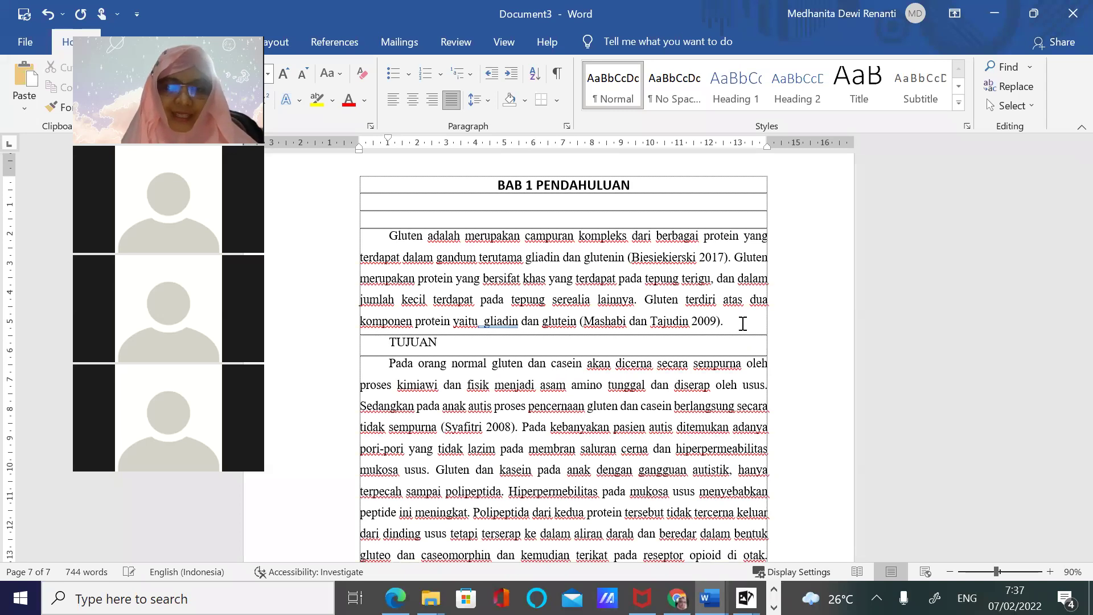
Split off the Umumnya paragraph and type the MANFAAT subheading above it
scroll(743, 323, "down", 4)
scroll(666, 508, "down", 2)
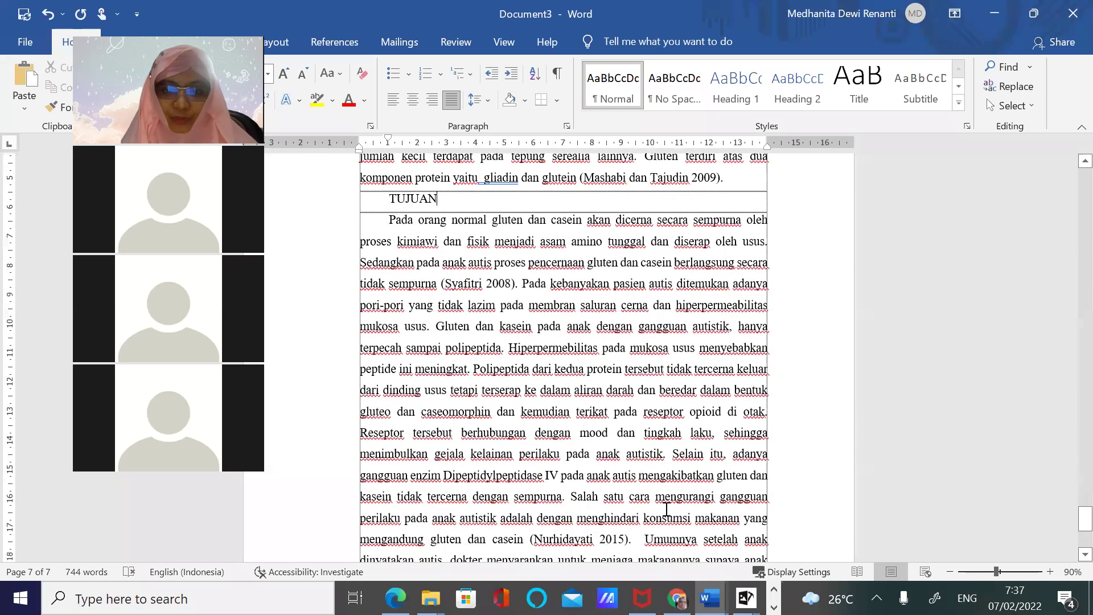
scroll(659, 538, "down", 1)
left_click(645, 503)
key("Return")
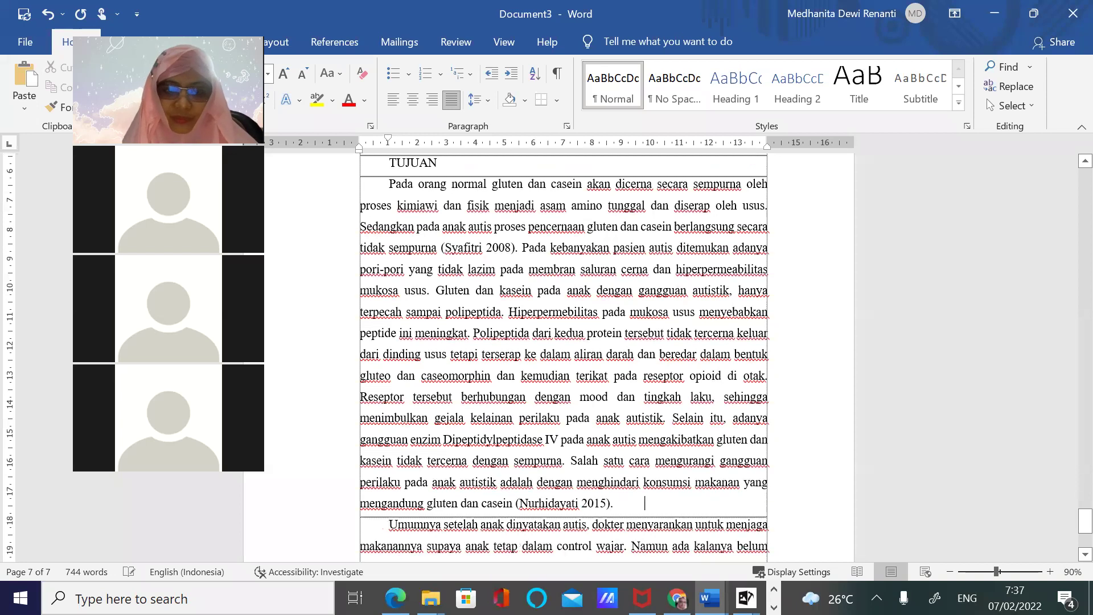
key("Return")
key("Return")
scroll(409, 501, "down", 1)
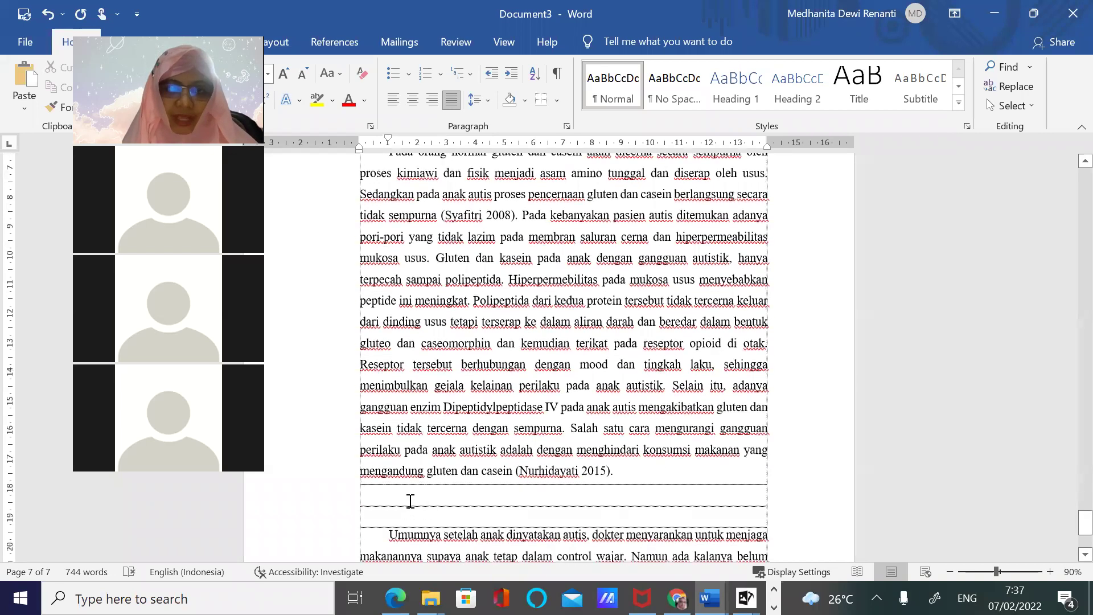
type("m")
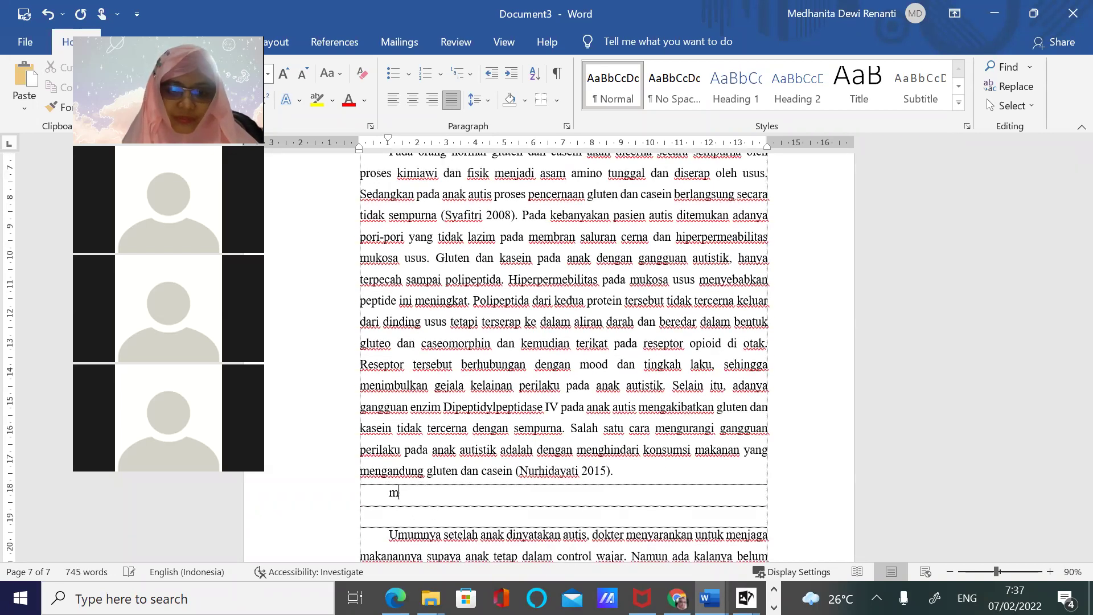
type("MANFAAT")
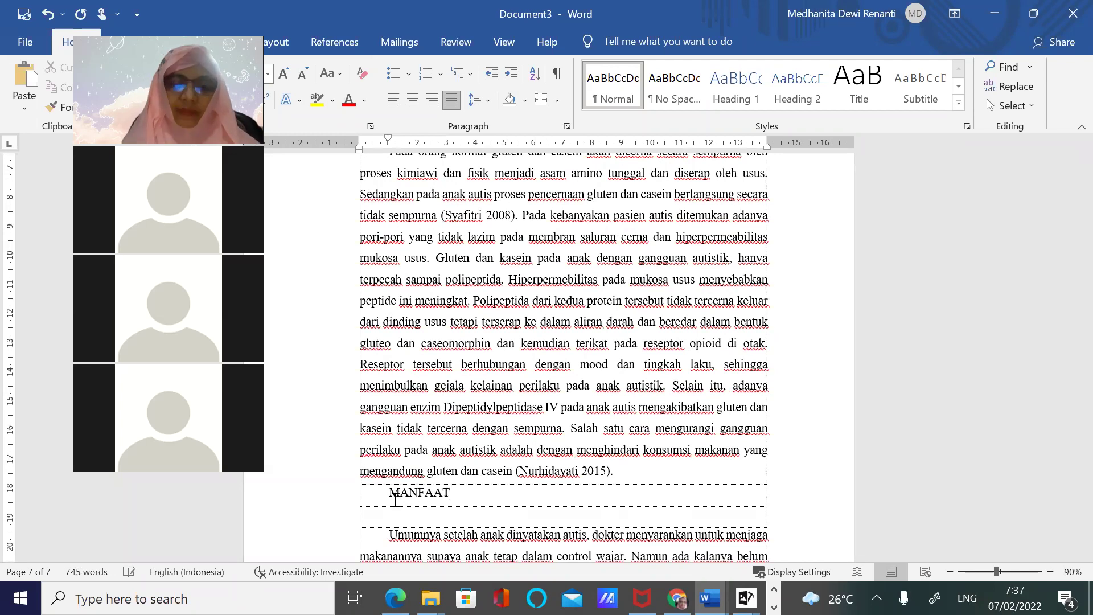
Insert LATAR BELAKANG as a subheading above the first Gluten paragraph
scroll(504, 385, "up", 3)
scroll(504, 385, "up", 5)
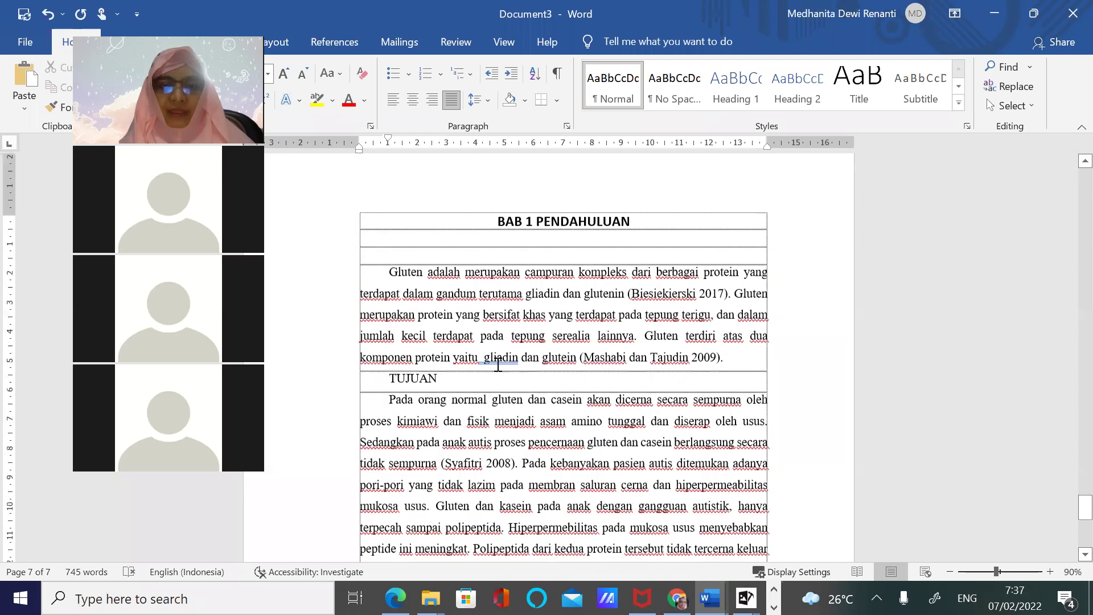
left_click(388, 274)
key("Return")
key("Up")
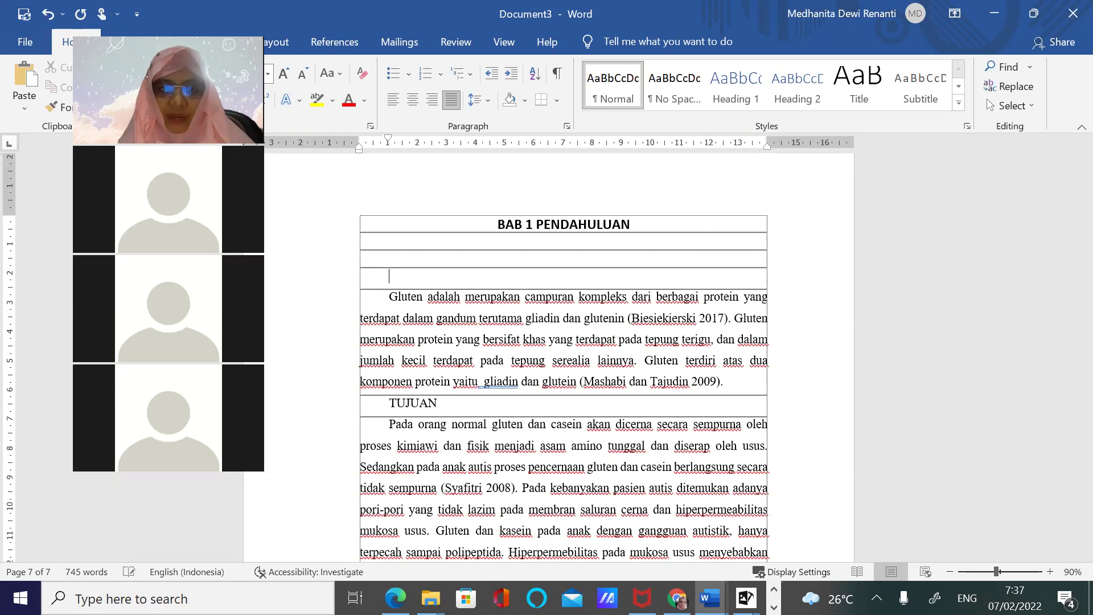
type("L")
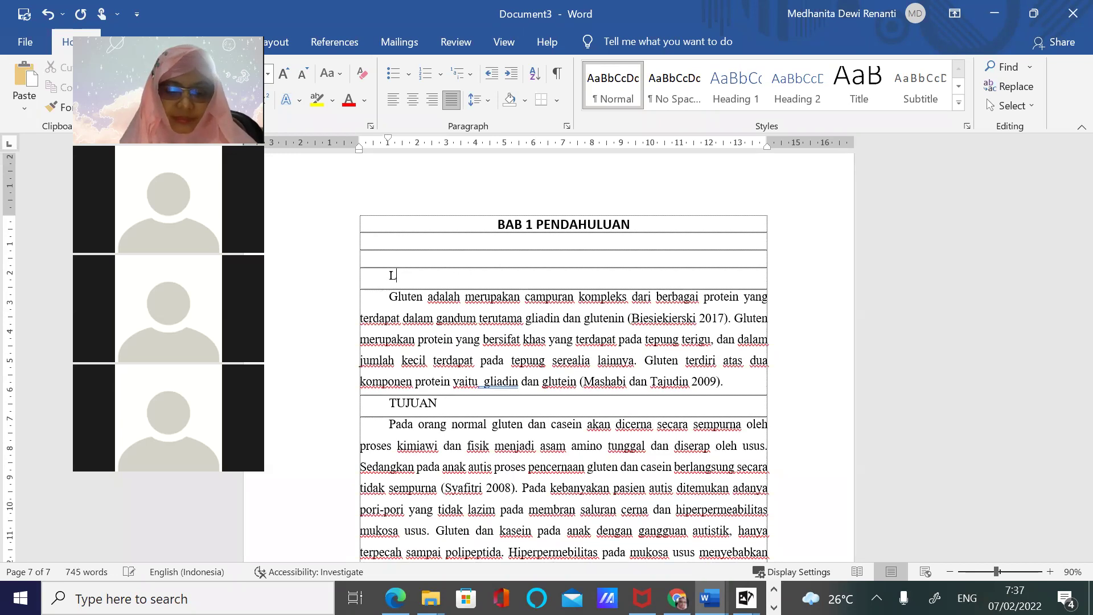
type("ATAR BELAKANG")
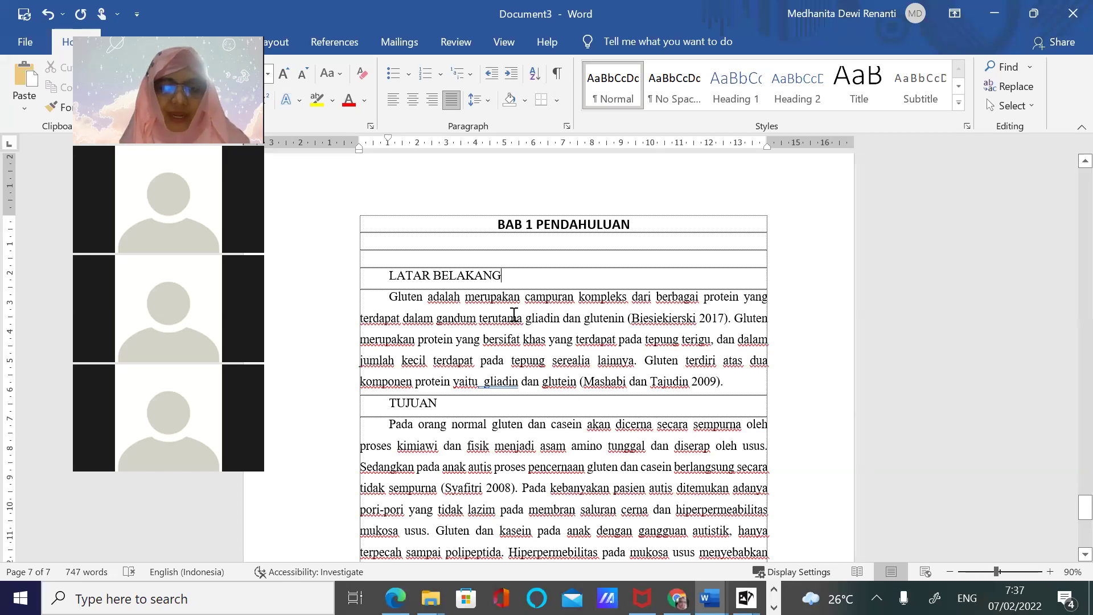
Add two empty lines after the Nurhidayati 2015 paragraph
scroll(504, 316, "down", 7)
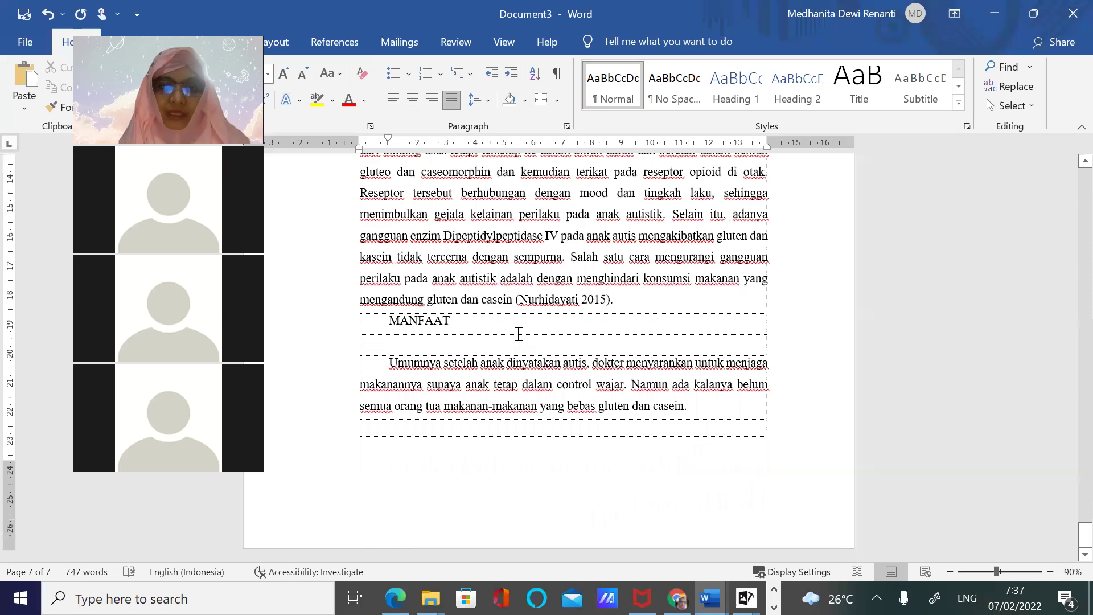
scroll(706, 424, "up", 3)
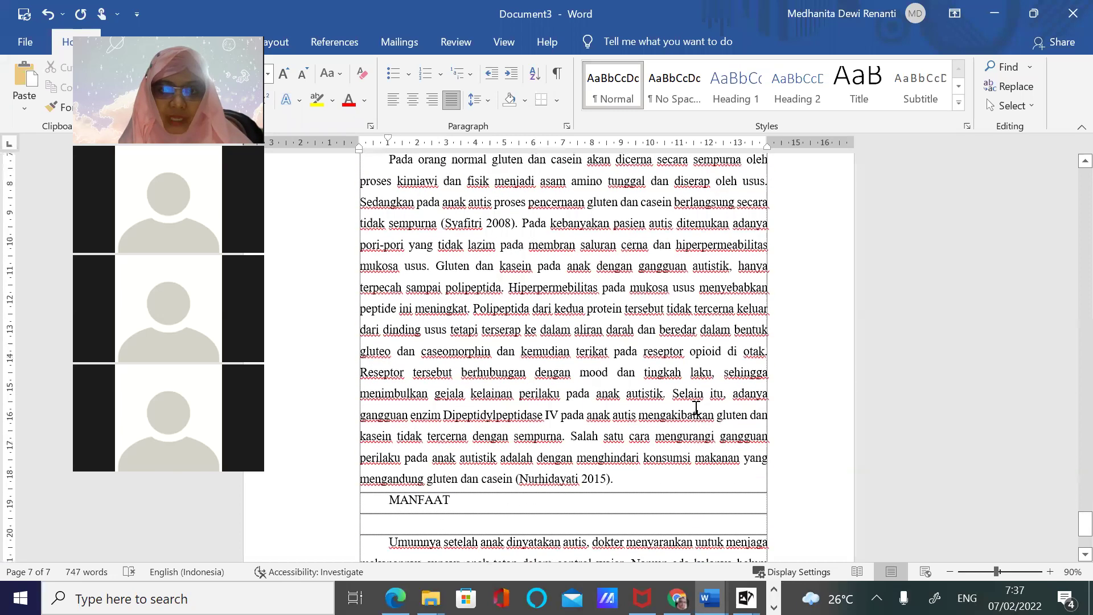
key("Return")
key("Return")
key("Return")
key("Return")
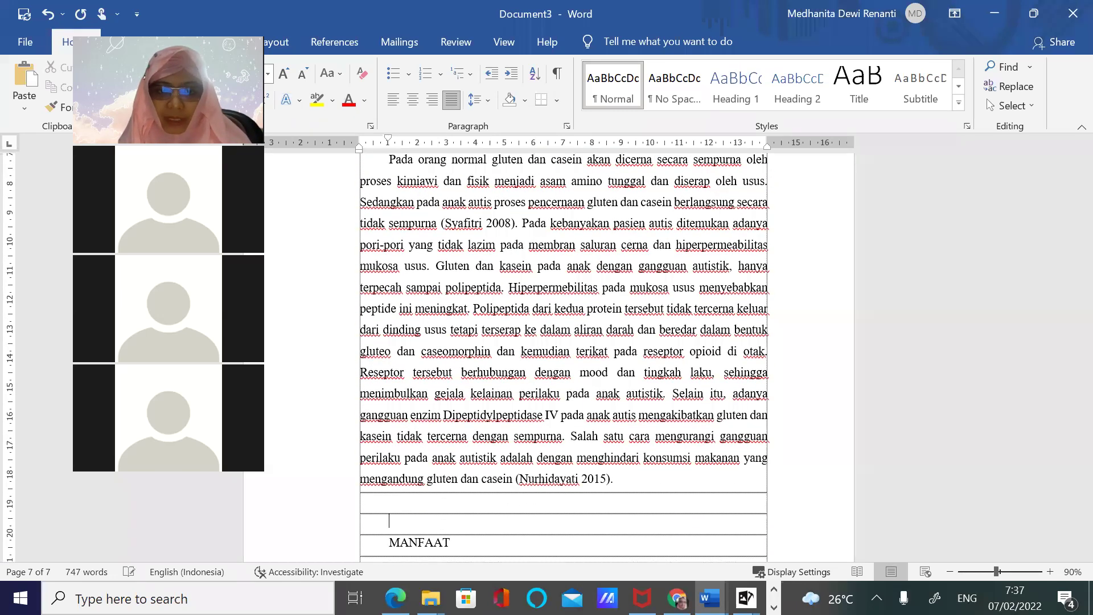
key("Return")
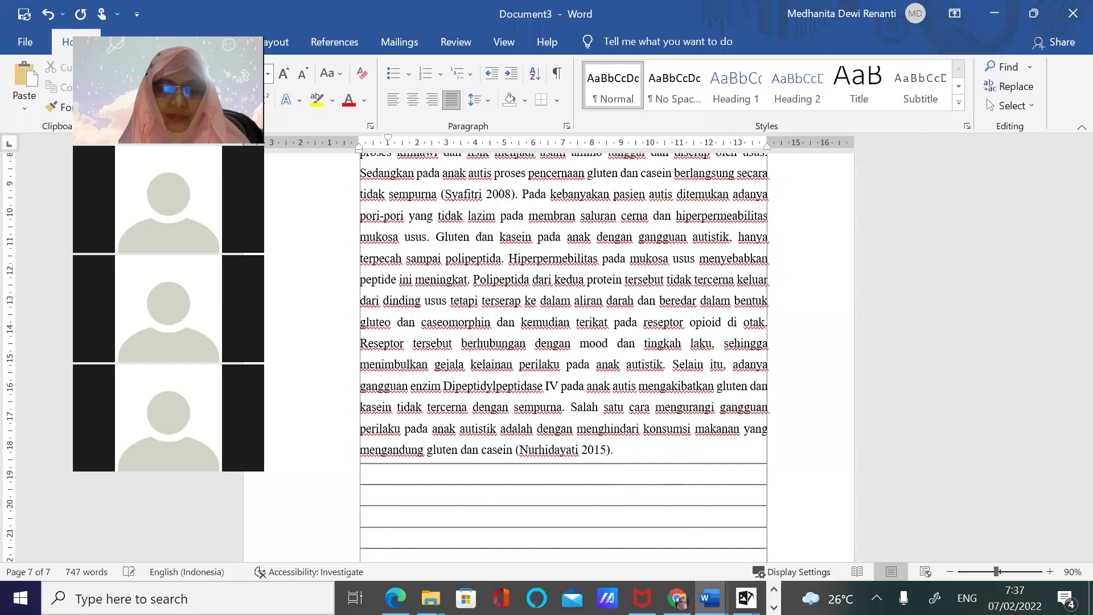
Add empty lines below the MANFAAT text until the content spills onto a new page
scroll(670, 463, "down", 8)
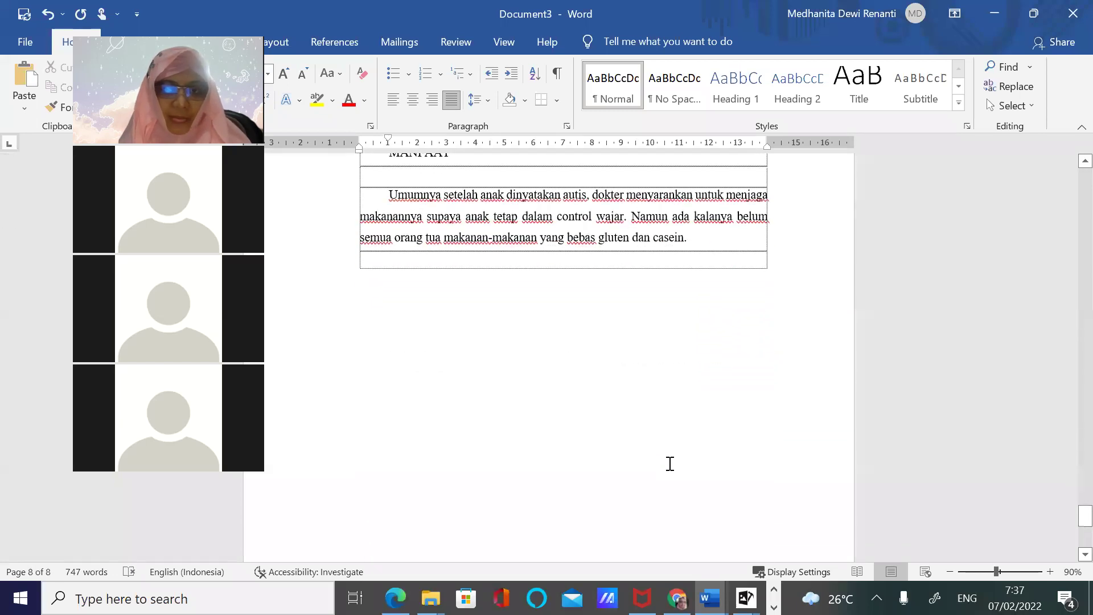
scroll(670, 464, "up", 5)
scroll(729, 361, "down", 4)
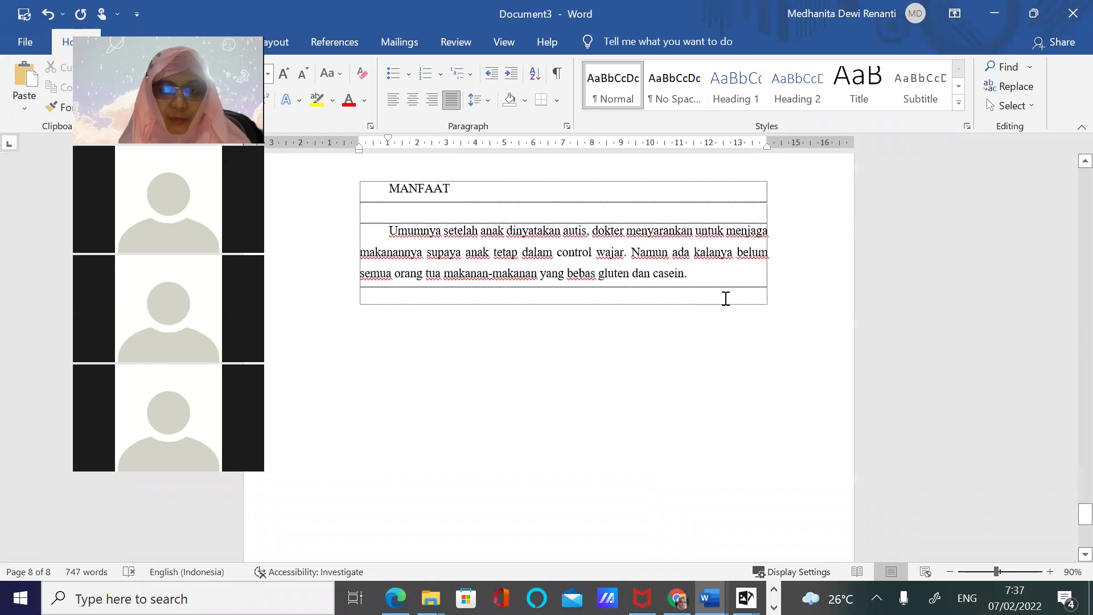
key("Return")
key("Return")
key("Return")
key("Return")
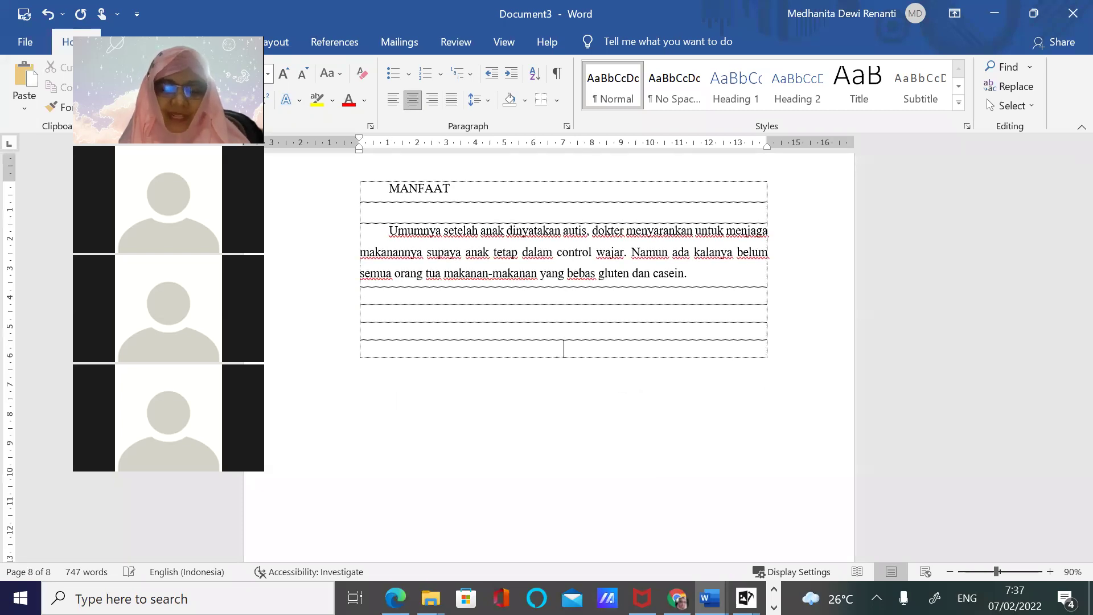
key("Return")
key("Return")
key("Return")
key("Return")
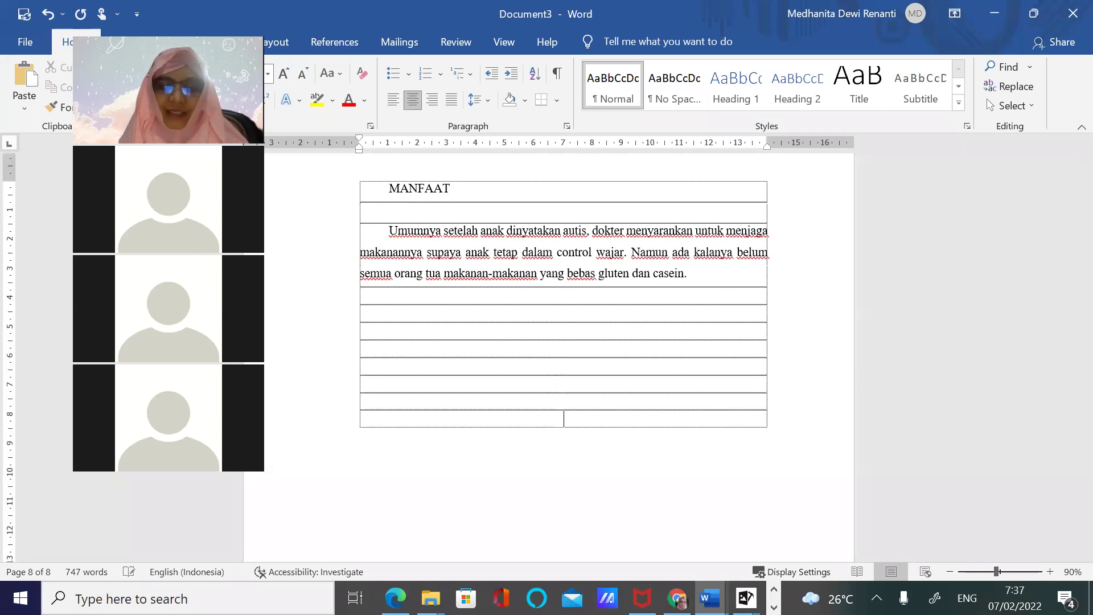
key("Return")
key("Return")
key("Return")
key("Return")
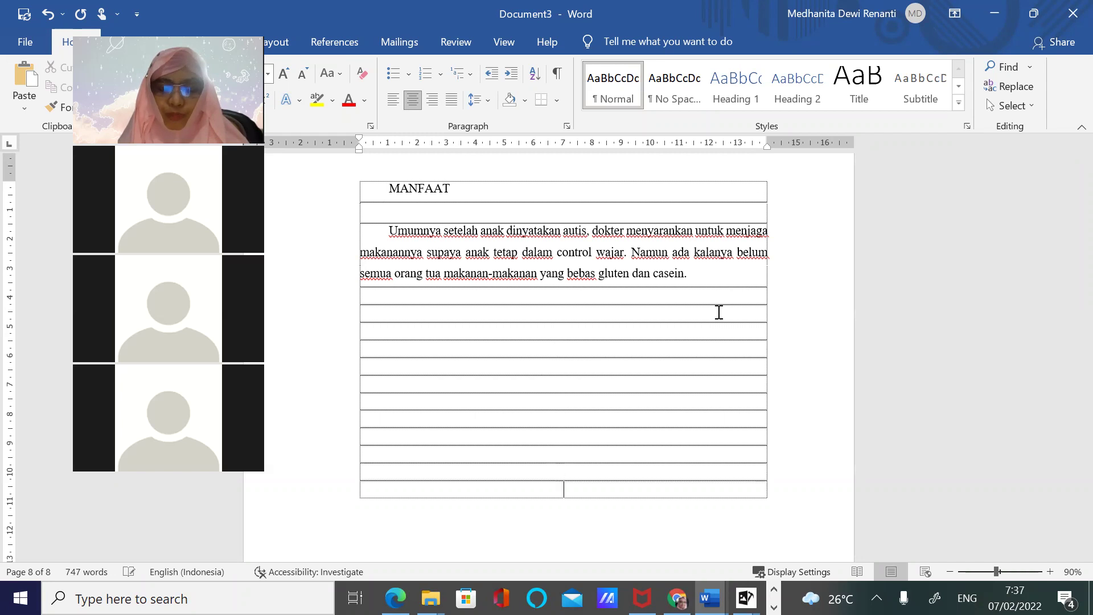
key("Return")
key("Return")
key("Return")
key("Return")
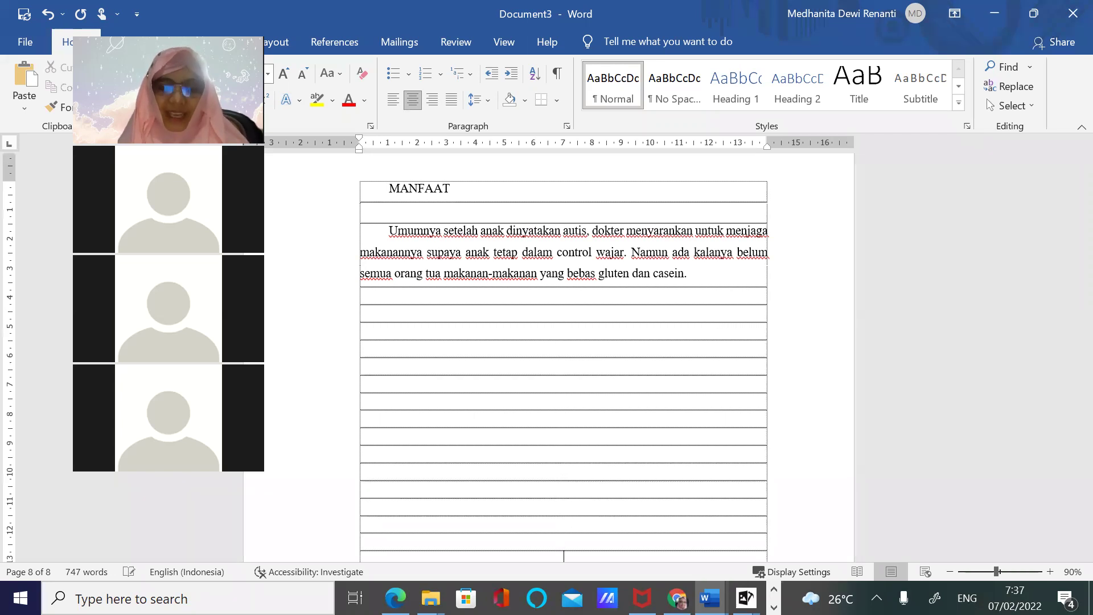
key("Return")
key("Return")
key("Return")
key("Return")
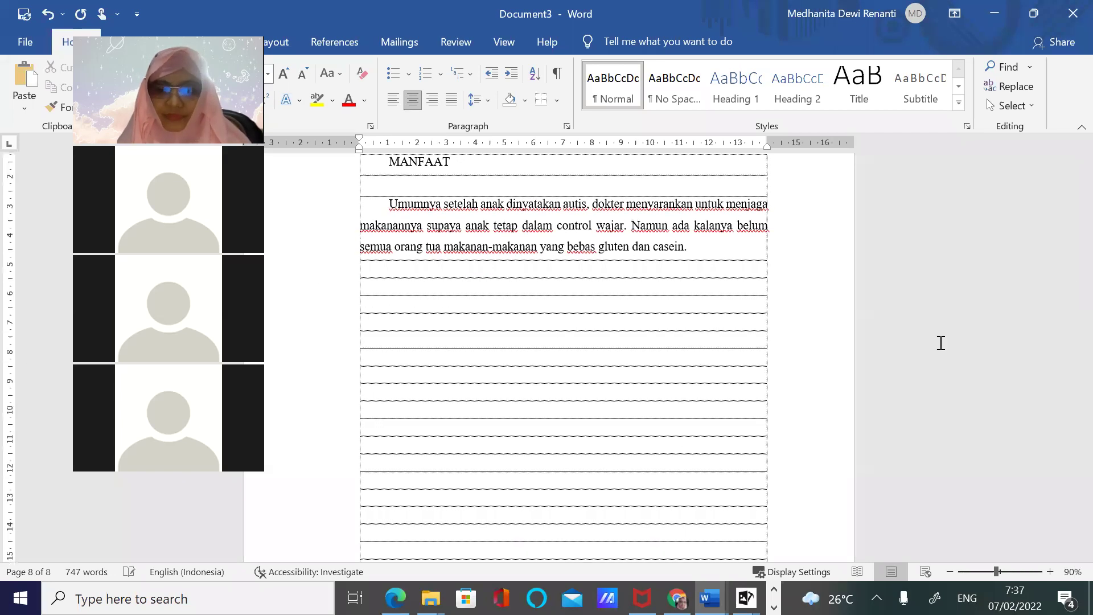
key("Return")
key("Return")
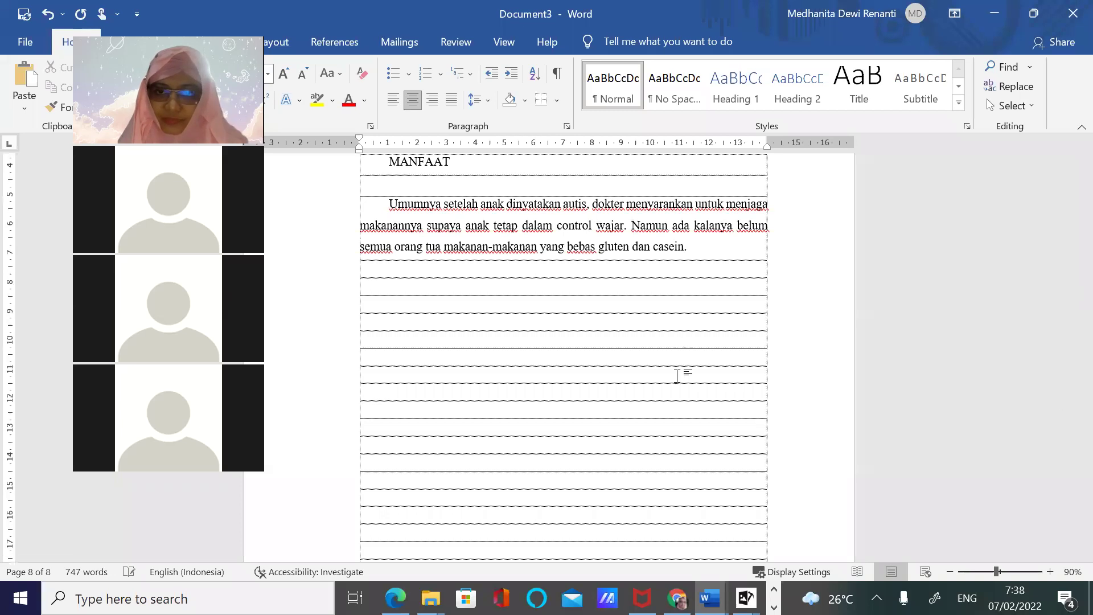
key("Return")
key("Return")
key("Return")
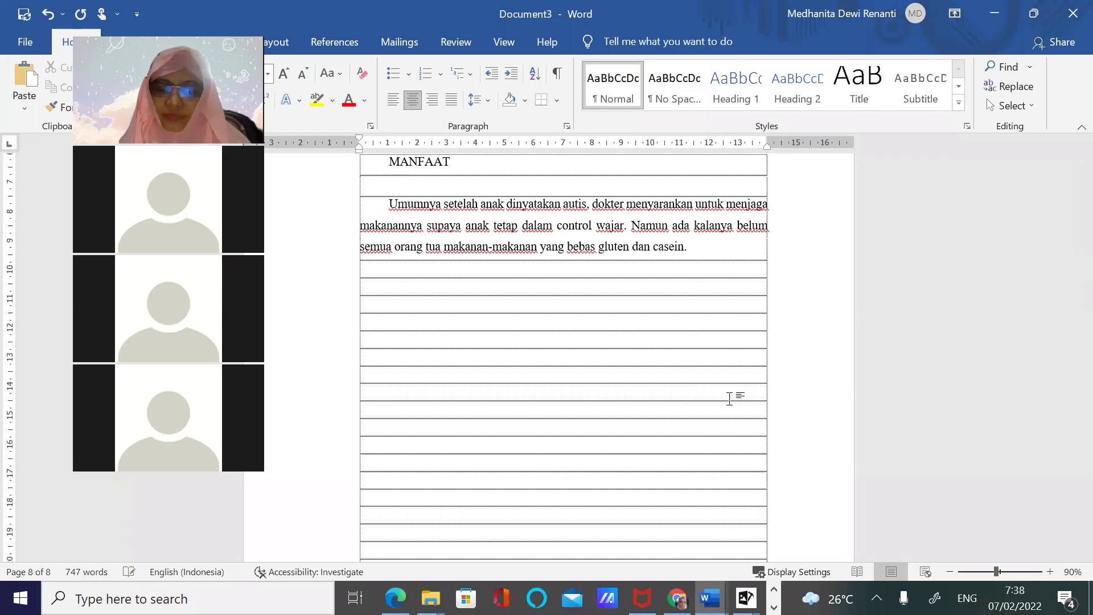
key("Return")
key("Return")
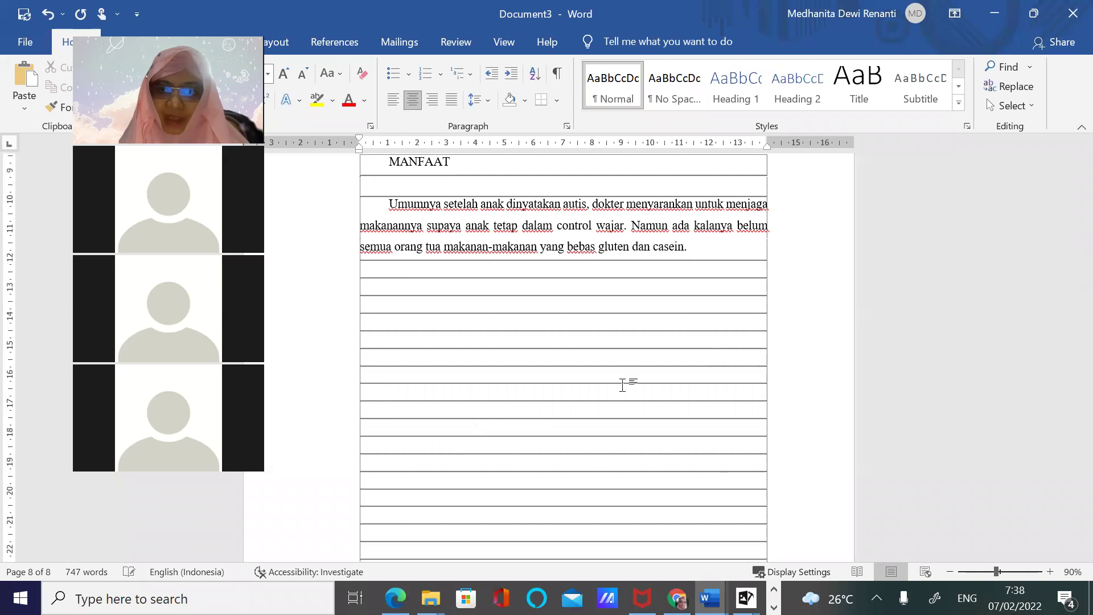
key("Return")
key("Return")
key("Return")
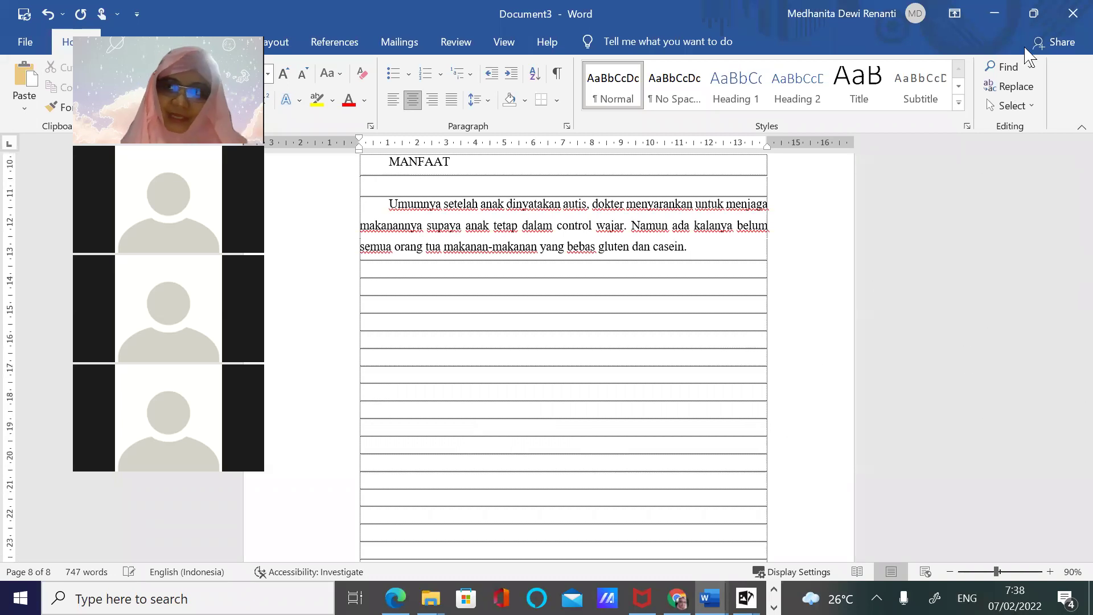
Maximize the Word window and scroll down to the new ninth page
left_click(1033, 15)
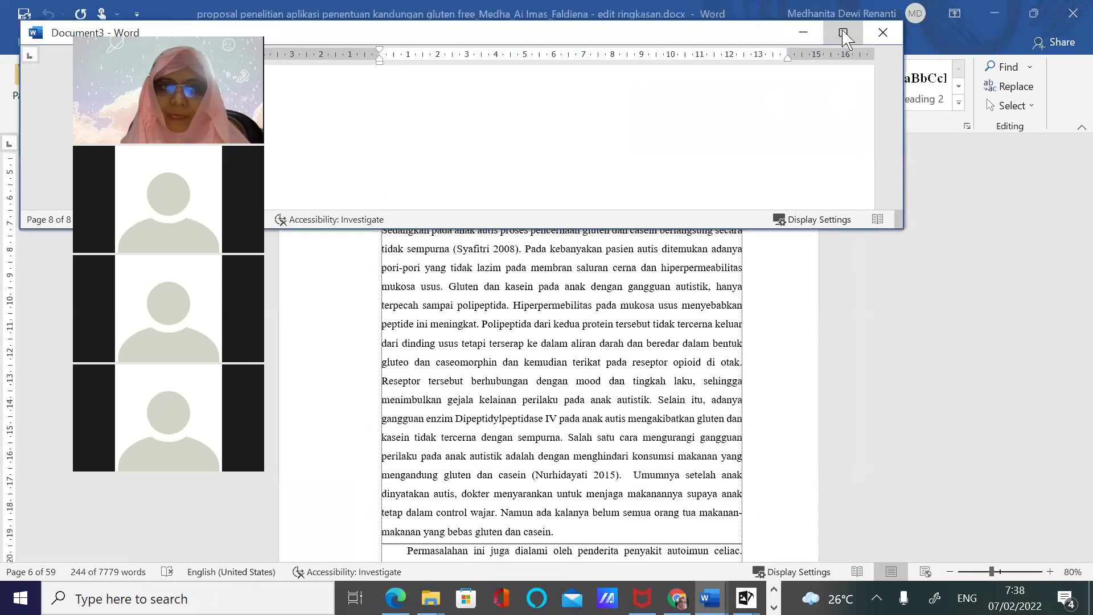
left_click(841, 30)
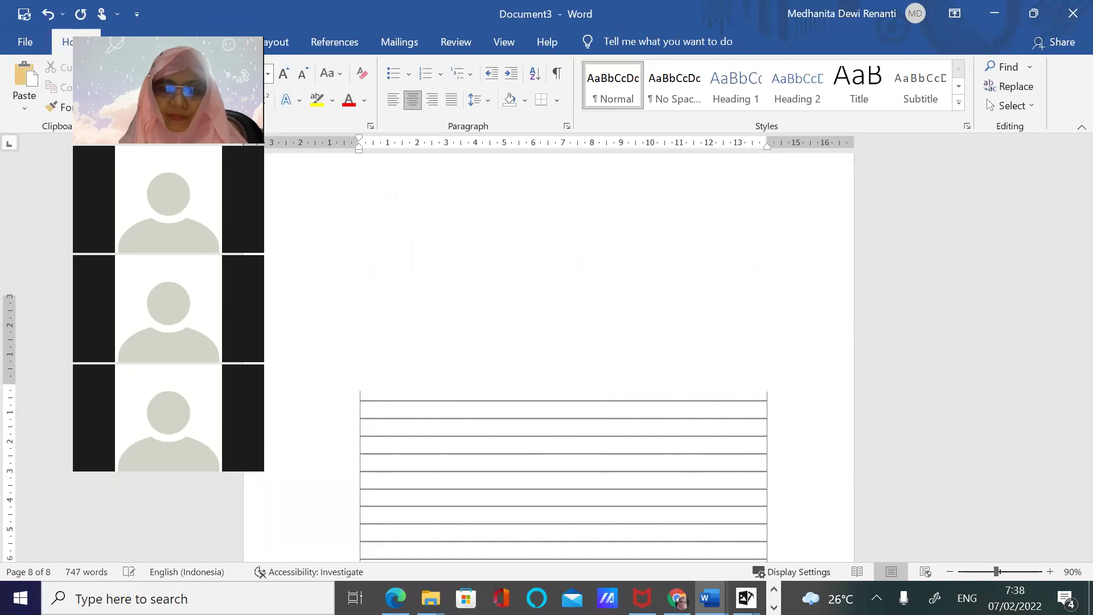
scroll(549, 480, "down", 2)
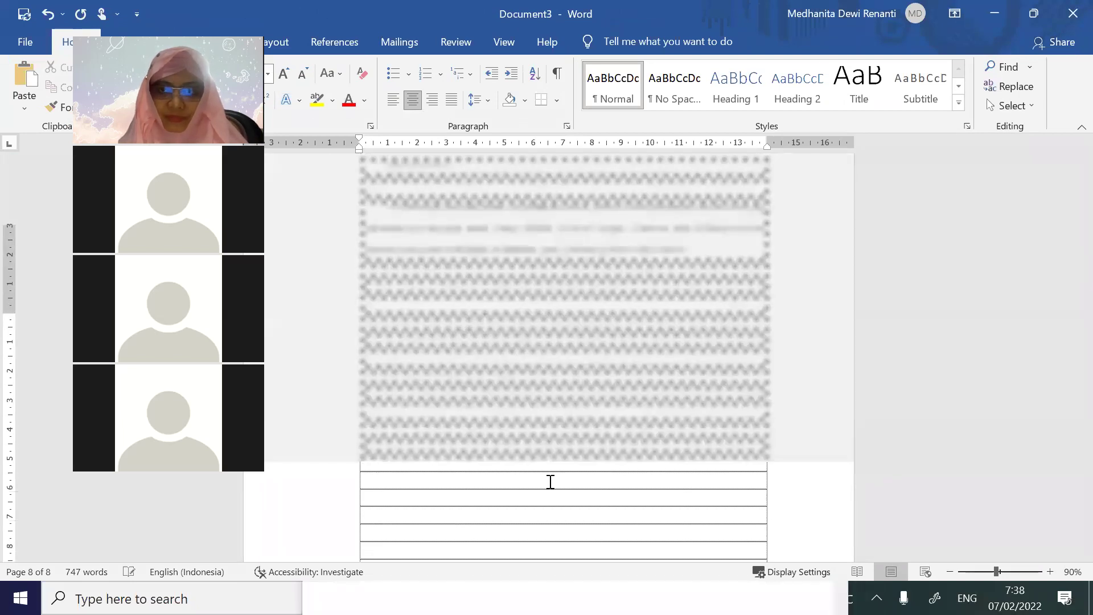
scroll(551, 482, "down", 1)
scroll(549, 481, "down", 1)
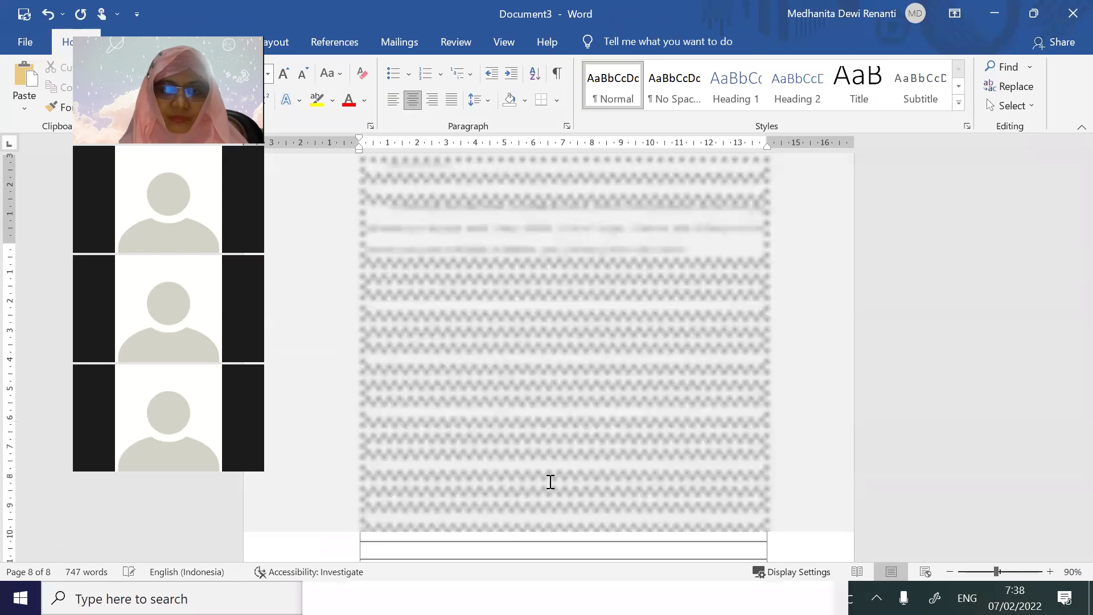
scroll(712, 498, "down", 1)
scroll(803, 521, "down", 1)
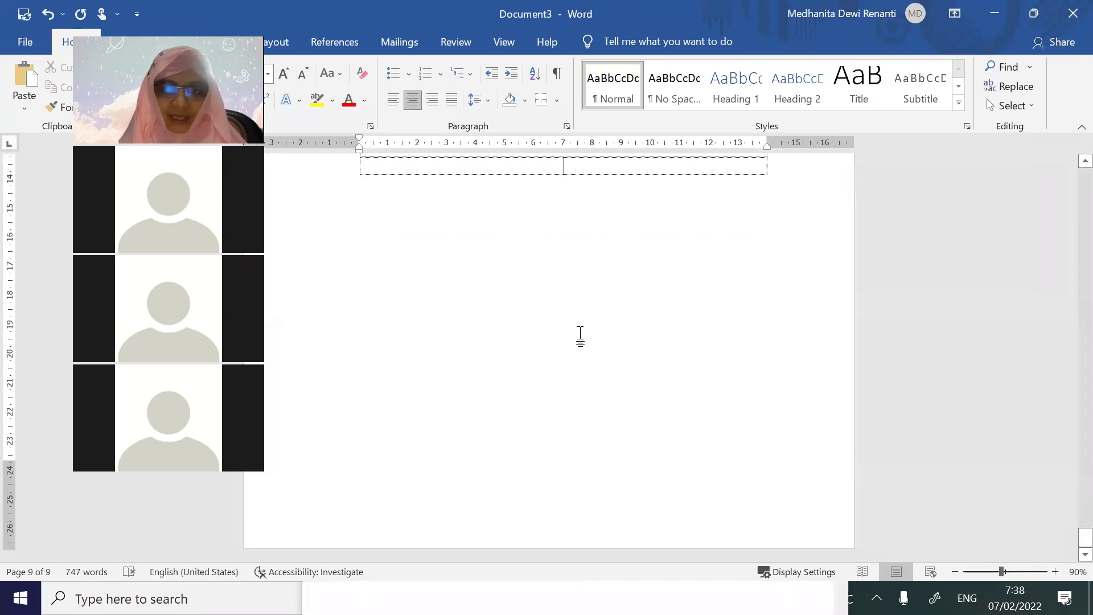
scroll(579, 337, "up", 14)
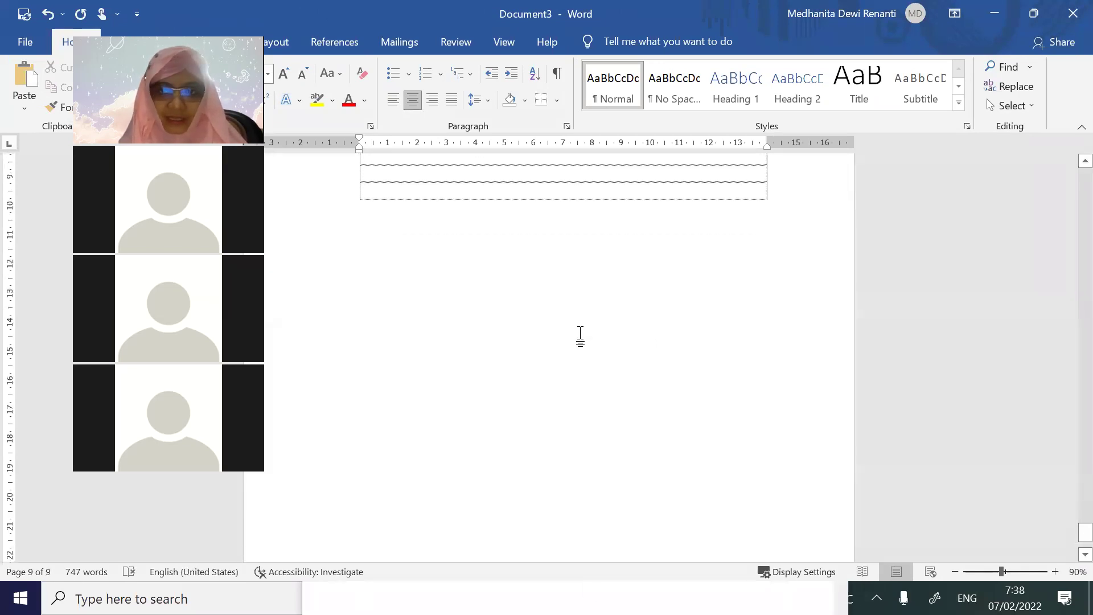
scroll(583, 333, "up", 10)
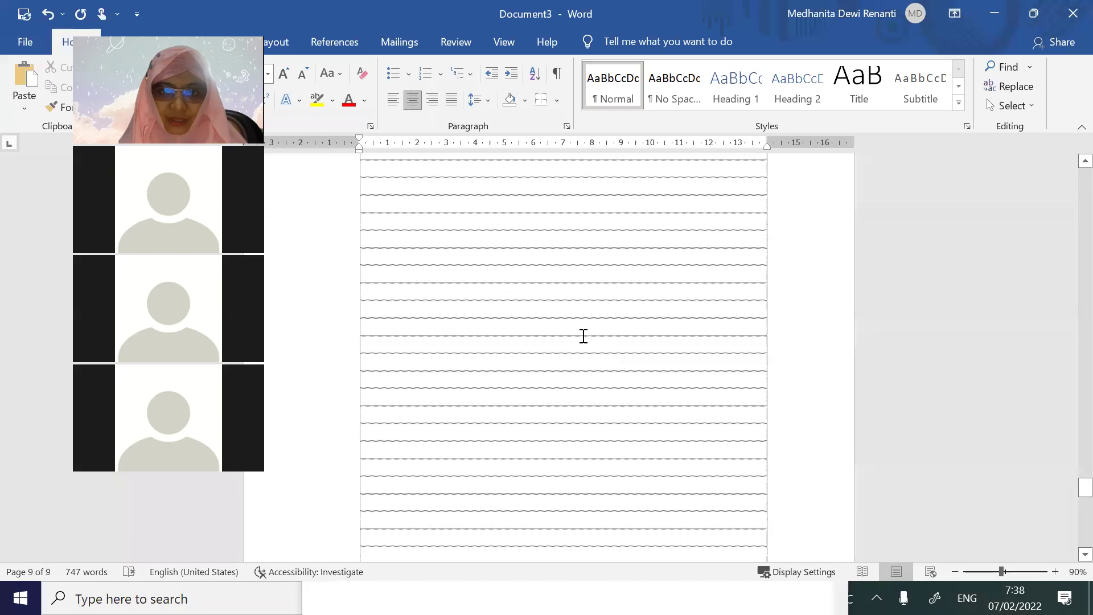
scroll(585, 338, "down", 10)
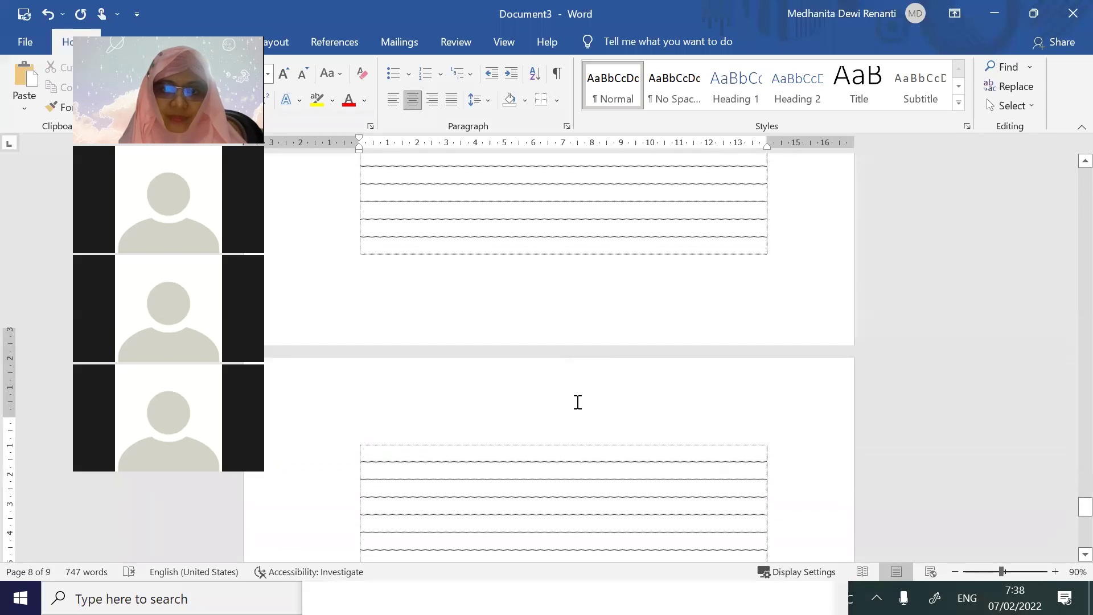
Title page 9 'BAB 2 ANALISIS' and copy the proposal's 'Android merupakan platform' paragraph
type("BAB 2 ANALISI")
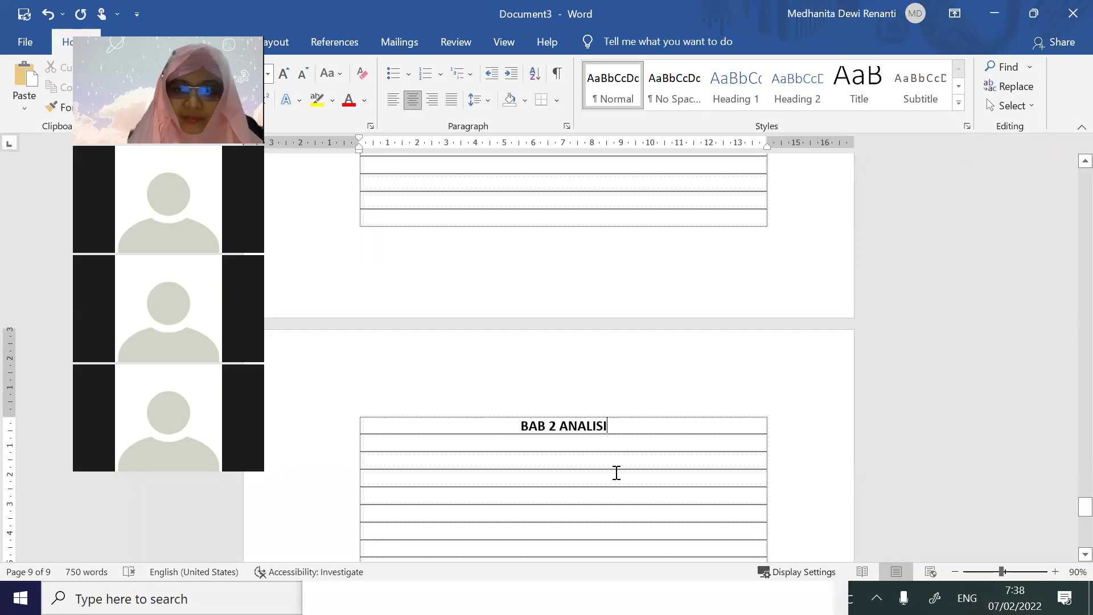
type("S")
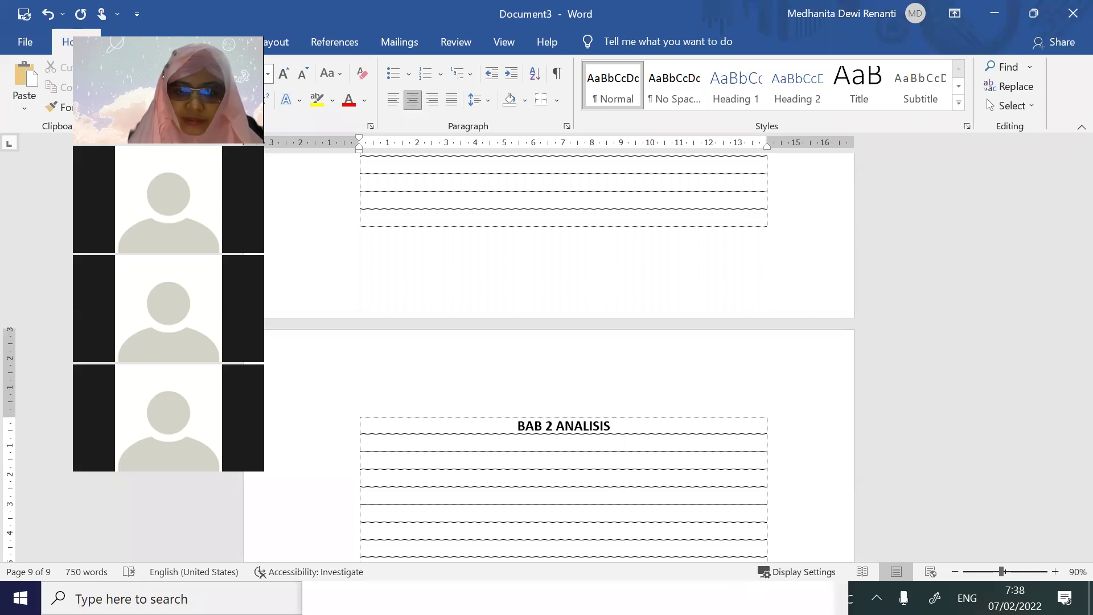
key("alt+Tab")
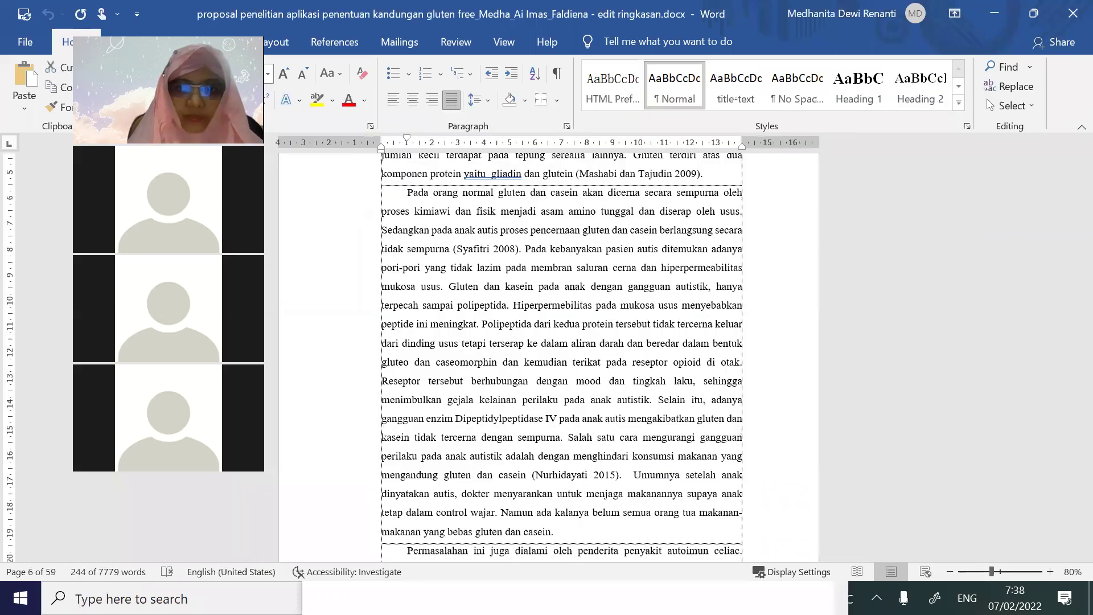
scroll(512, 496, "down", 3)
scroll(512, 495, "down", 12)
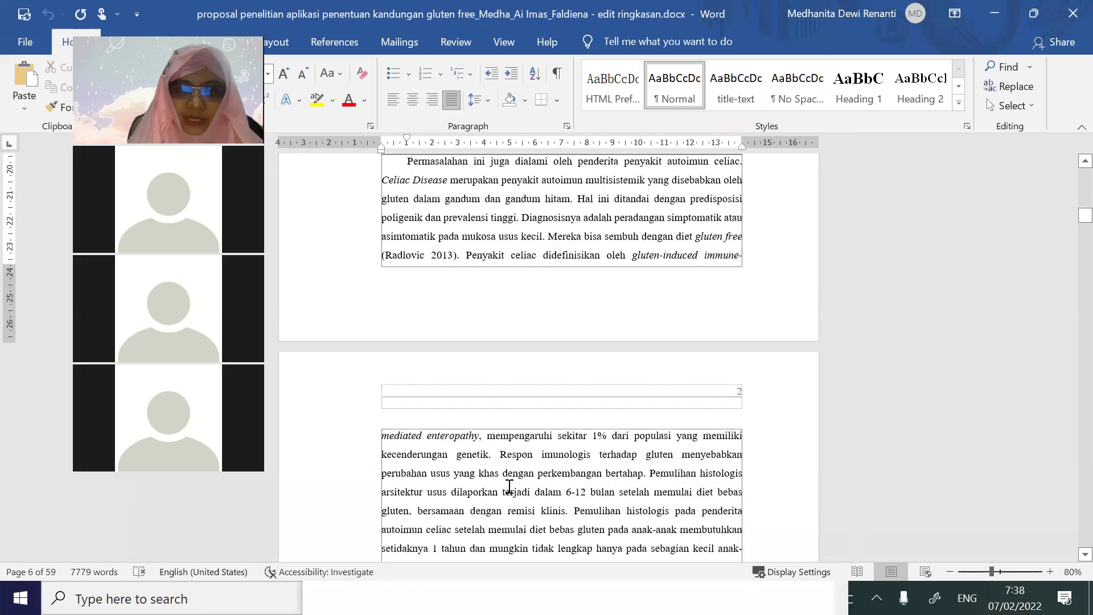
scroll(509, 487, "down", 12)
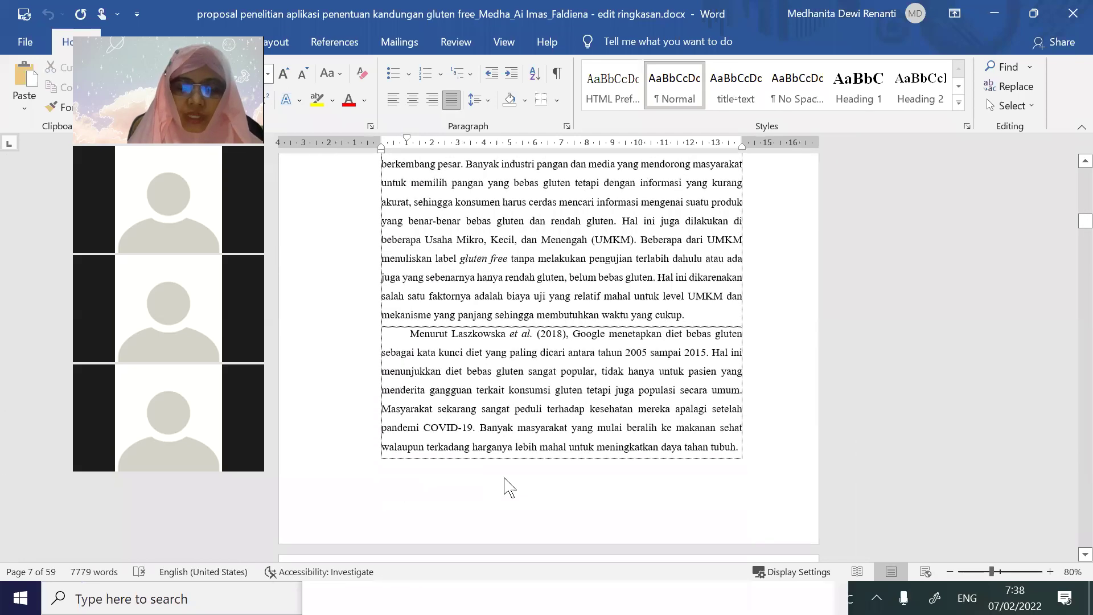
scroll(505, 477, "down", 15)
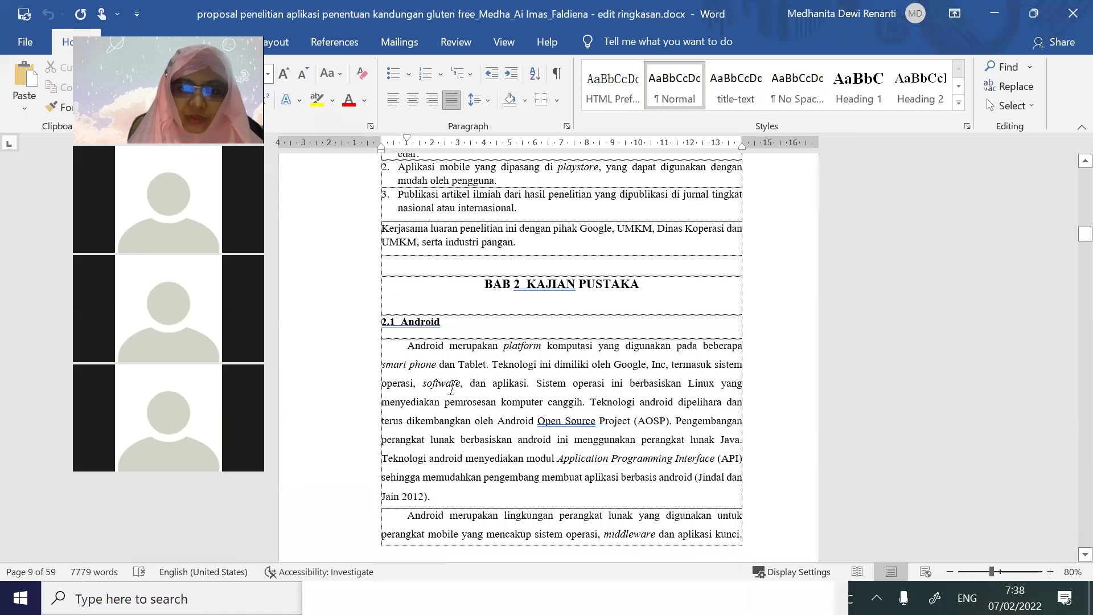
left_click_drag(405, 348, 477, 501)
key("ctrl+c")
Paste the Android paragraph beneath the BAB 2 ANALISIS title
key("alt+Tab")
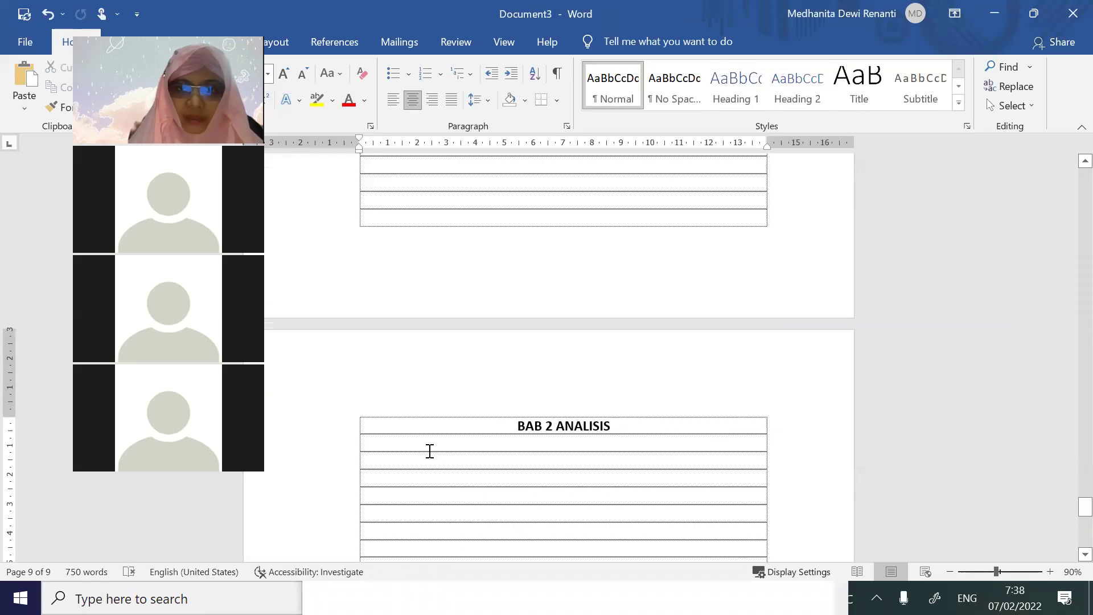
left_click(398, 479)
key("ctrl+v")
scroll(401, 482, "down", 2)
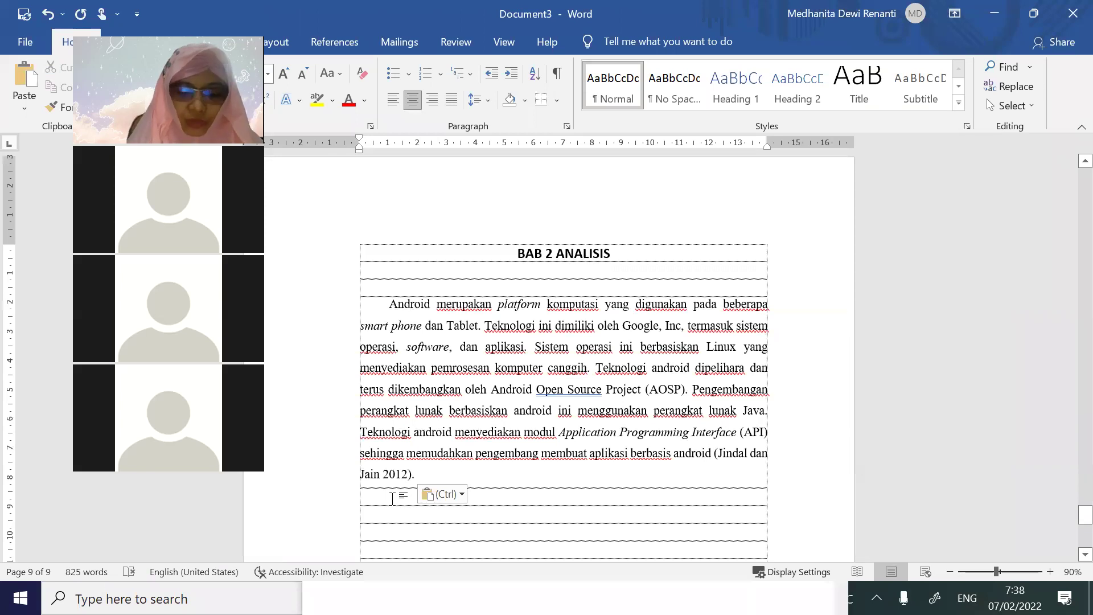
Add an ANALISIS subheading and extend the title to BAB 2 ANALISIS DAN DESAIN
double_click(392, 498)
type("ANALISIS")
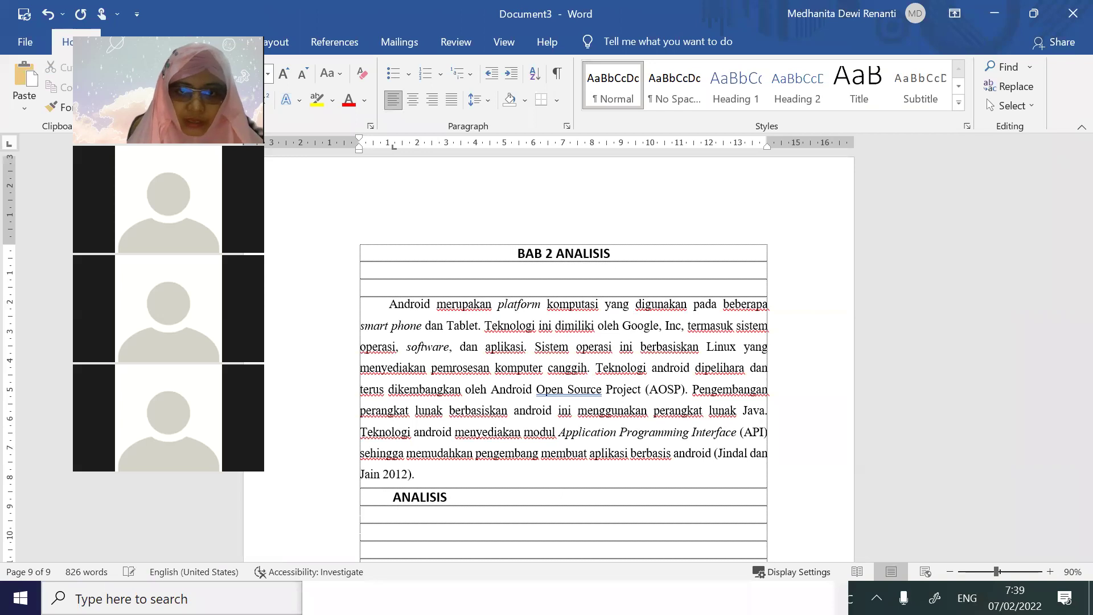
left_click(673, 254)
type("DAN DESAIN")
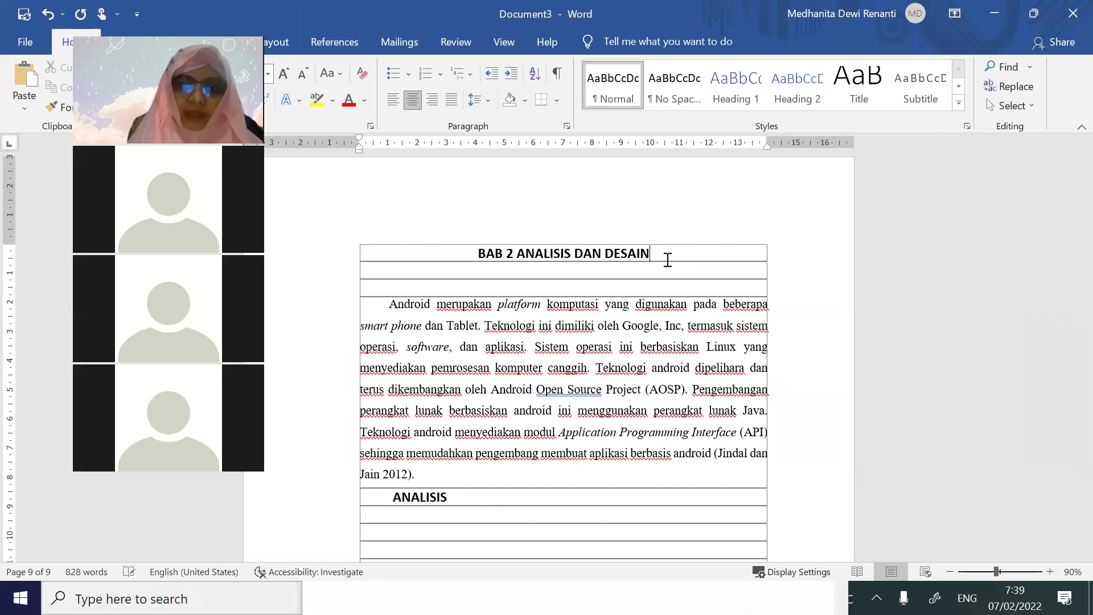
Add a left-aligned DESAIN subheading and remove the indent before ANALISIS
scroll(561, 486, "down", 2)
left_click(429, 509)
type("DESAIN")
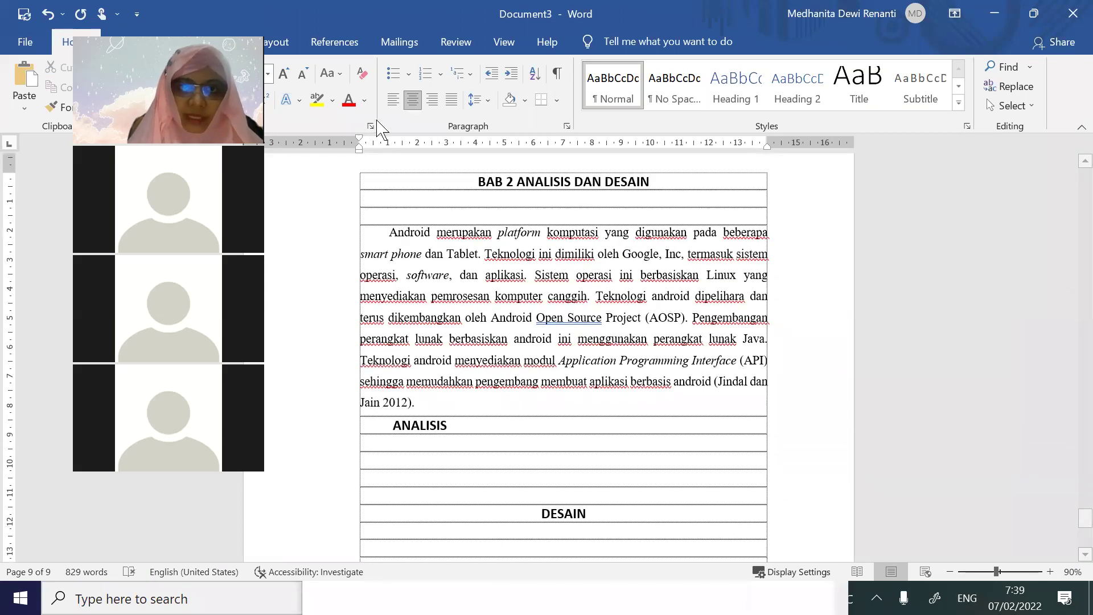
left_click(393, 100)
left_click(393, 424)
key("BackSpace")
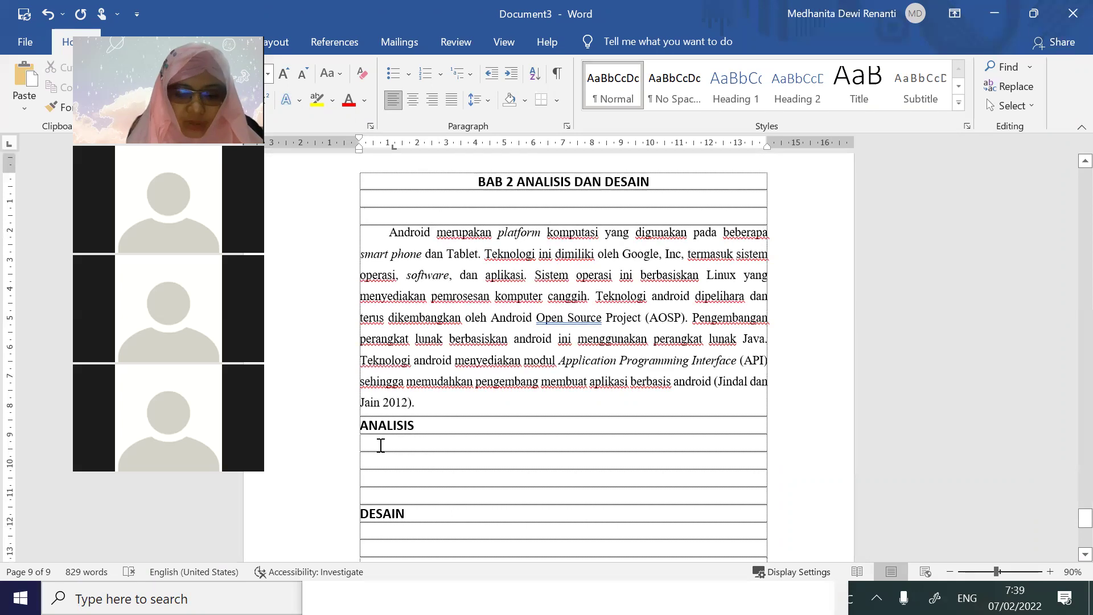
Add KEBUTUHAN FUNGSIONAL and KEBUTUHAN NON FUNGSIONAL subheadings under ANALISIS
left_click(381, 445)
type("KEBUTUNAN")
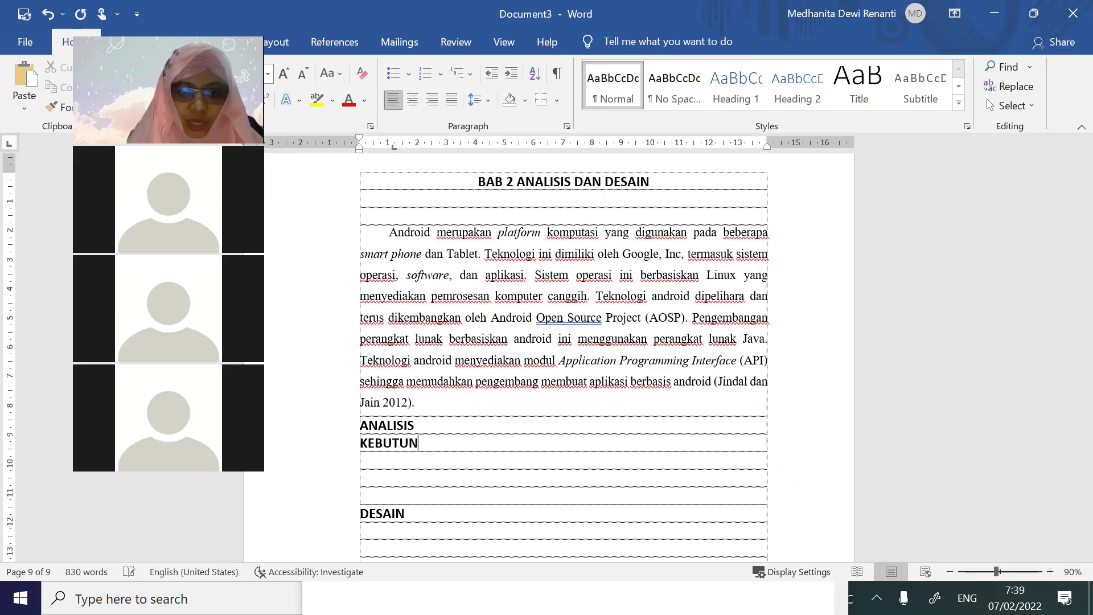
key("BackSpace")
key("BackSpace")
key("BackSpace")
type("HAN FUNGSIONAL")
key("Return")
key("Return")
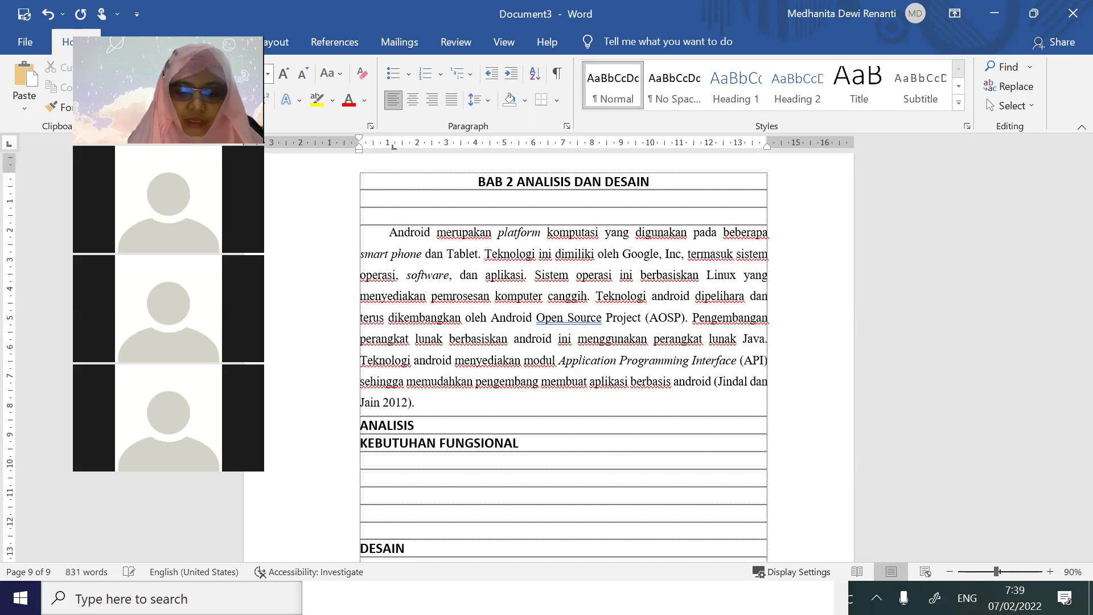
type("KEBUTUHAN NON FUNGSIONAL")
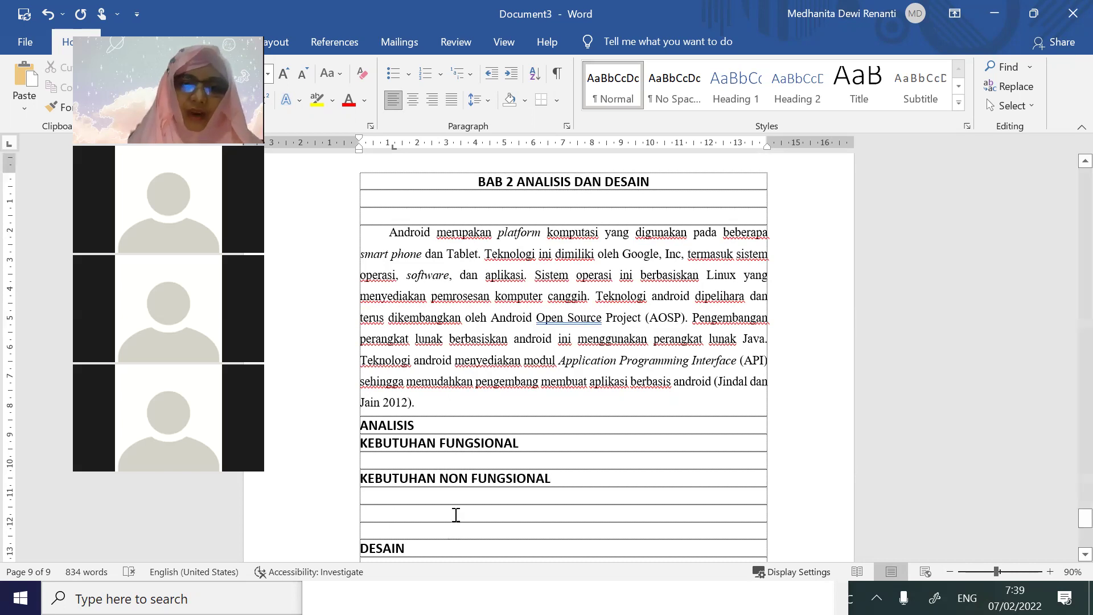
Copy the proposal's Zhang/Nima paragraph and paste it under KEBUTUHAN FUNGSIONAL
key("alt+Tab")
scroll(458, 467, "down", 7)
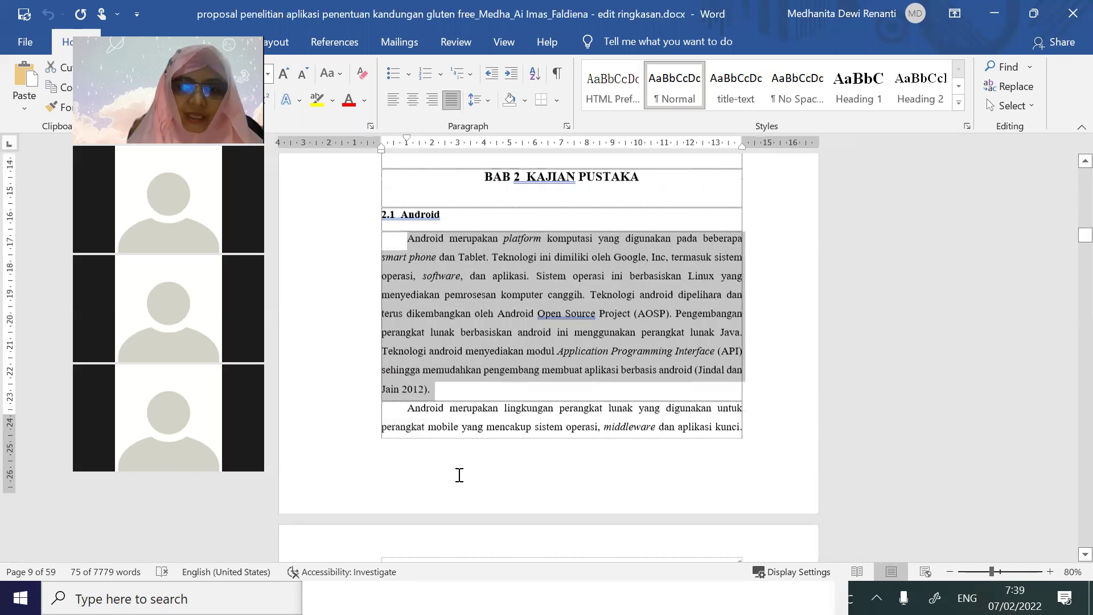
scroll(443, 457, "down", 3)
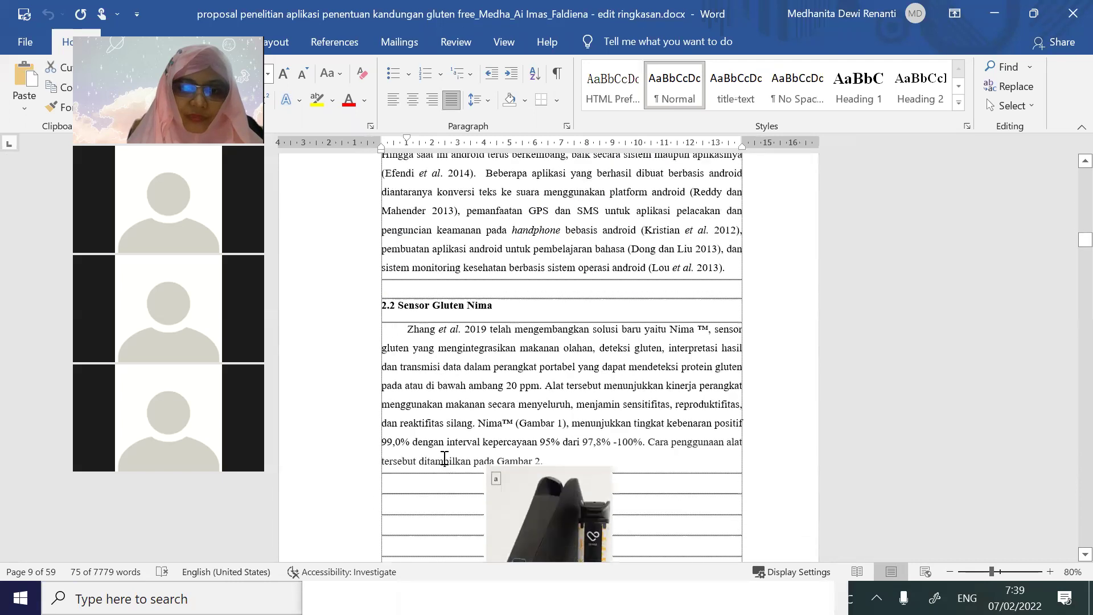
left_click_drag(470, 380, 643, 433)
key("ctrl+c")
key("alt+Tab")
left_click(429, 461)
key("ctrl+v")
Paste the same paragraph under KEBUTUHAN NON FUNGSIONAL and DESAIN, left-aligned
left_click(432, 472)
key("ctrl+v")
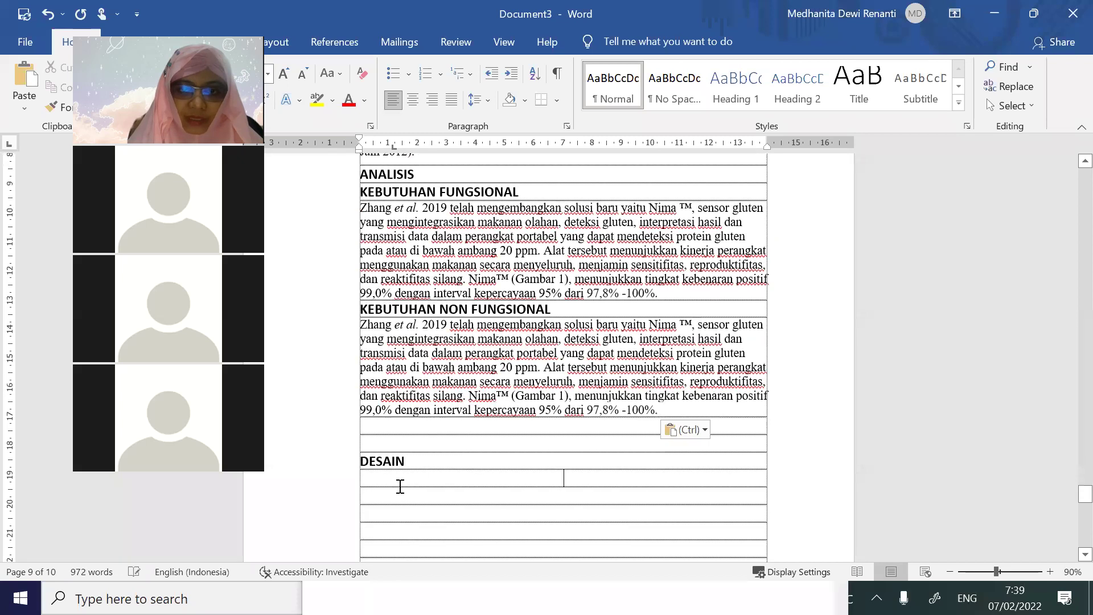
key("ctrl+v")
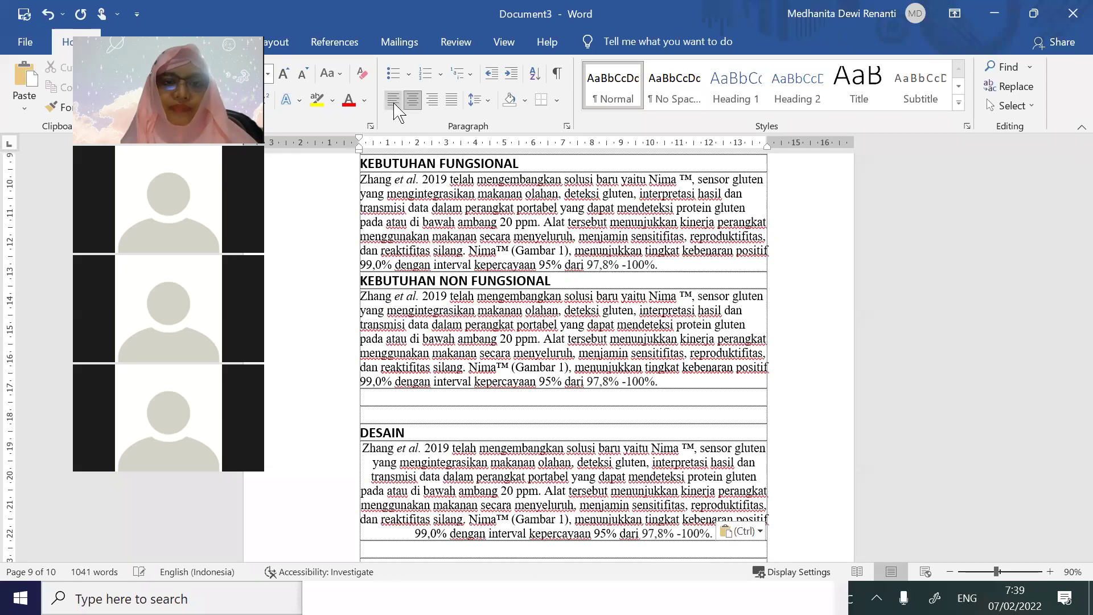
left_click(394, 103)
Add empty lines above DESAIN to push it onto the next page
scroll(786, 470, "down", 6)
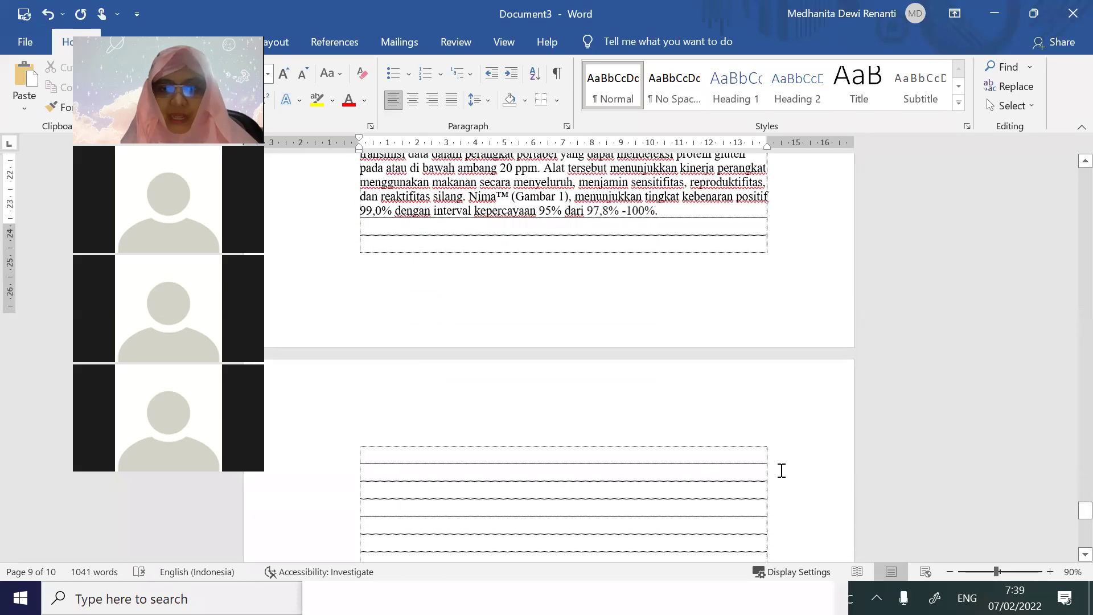
scroll(781, 470, "down", 1)
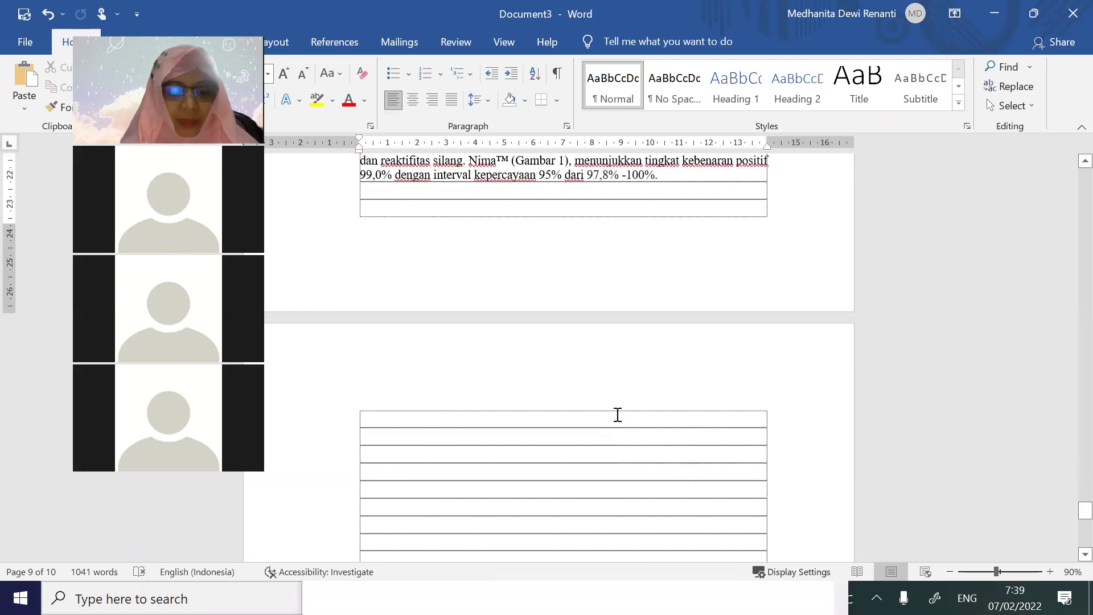
scroll(617, 414, "up", 10)
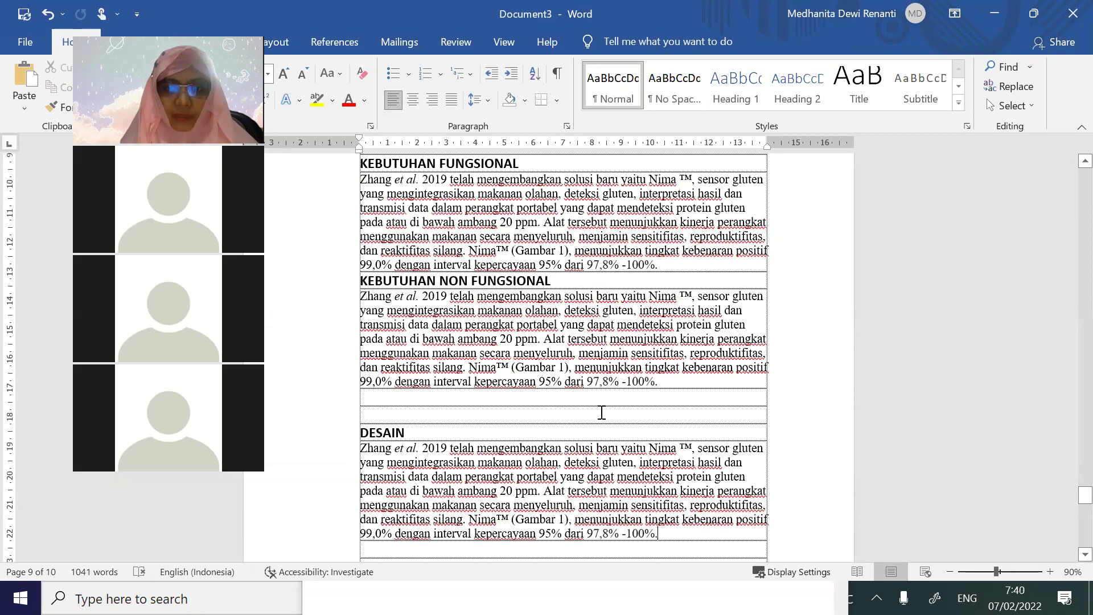
key("Return")
key("Return")
key("Return")
key("Return")
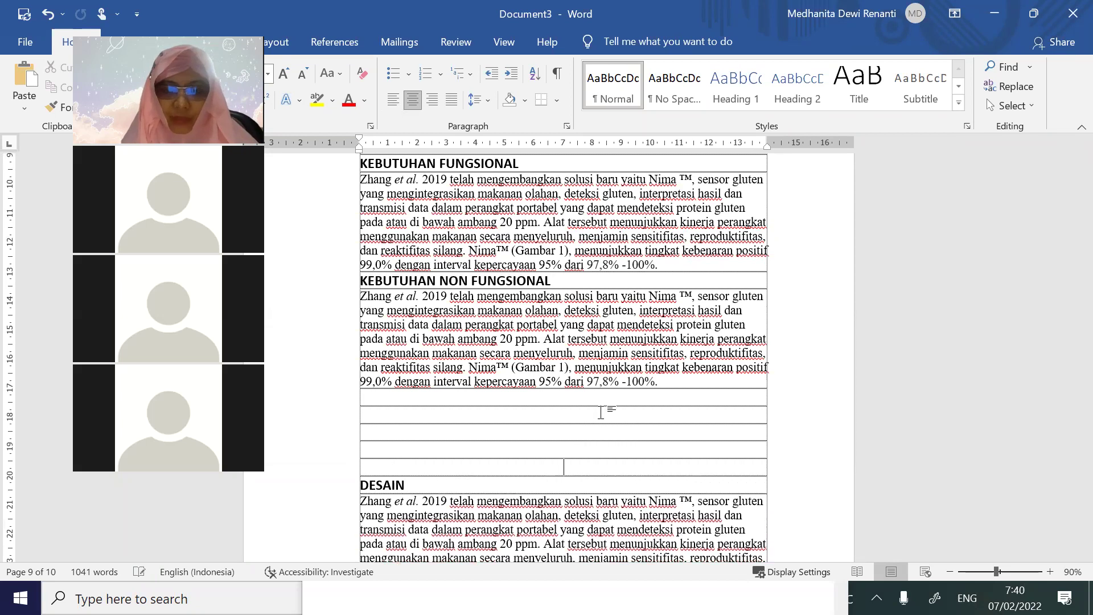
scroll(603, 412, "down", 12)
scroll(546, 455, "up", 4)
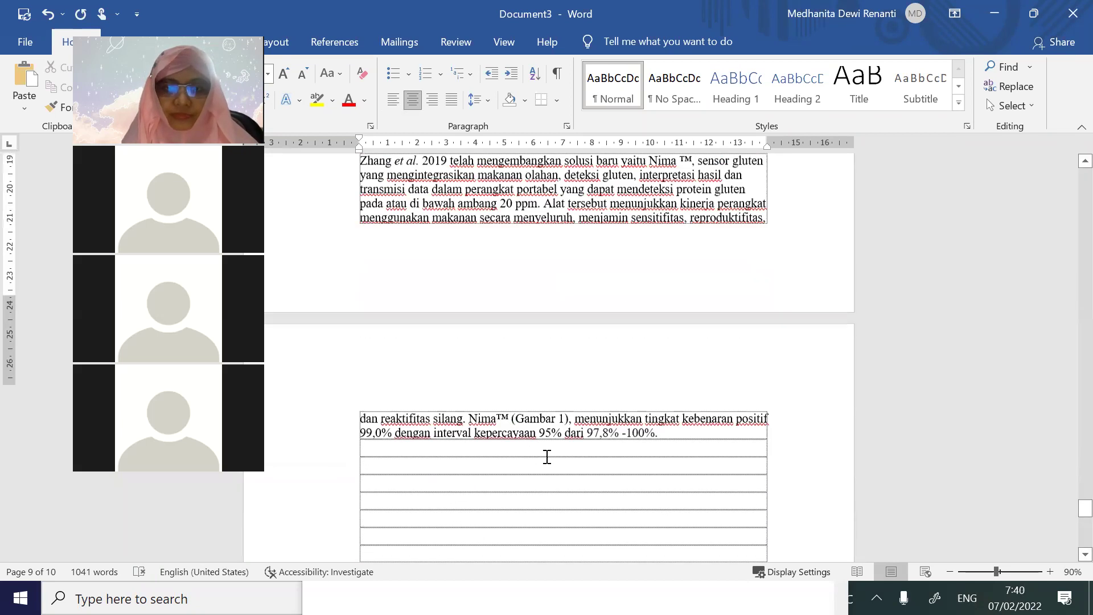
key("Return")
key("Return")
key("Return")
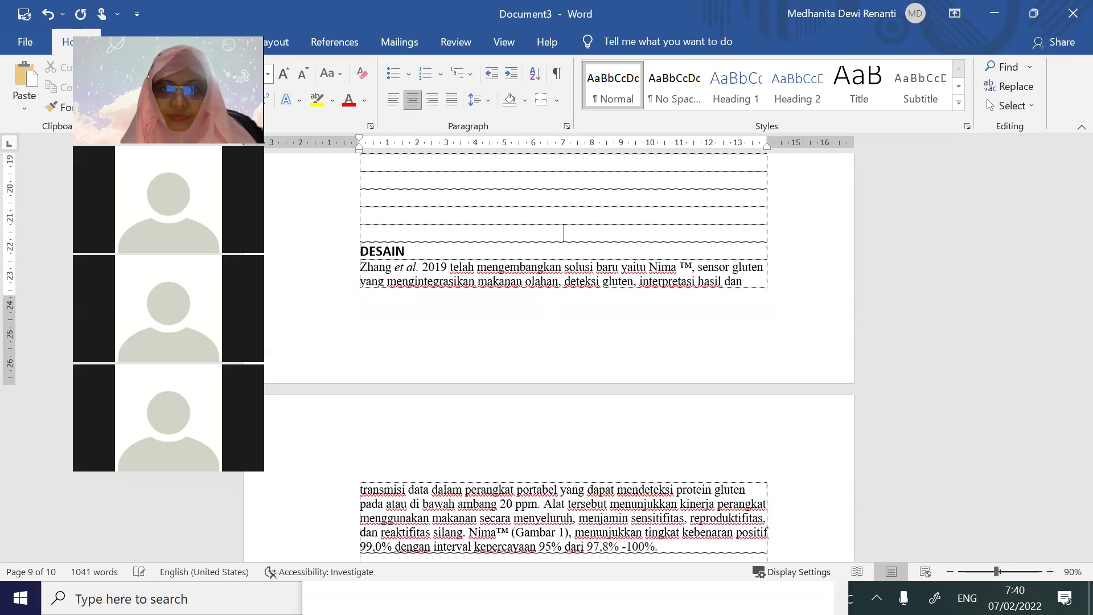
key("Return")
key("Return")
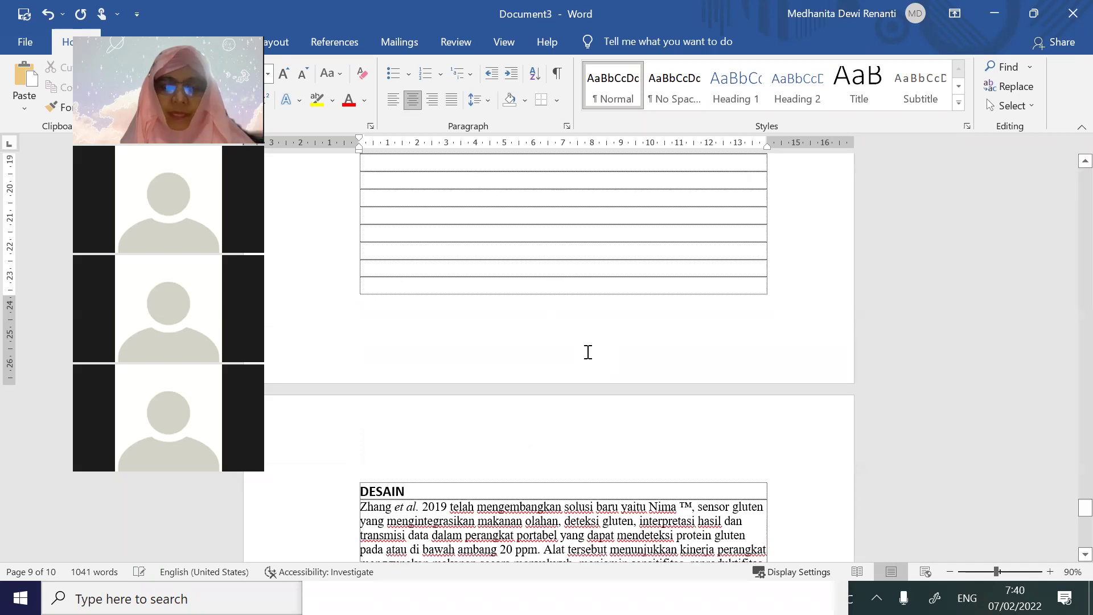
Add empty table rows until they extend onto a new page
scroll(607, 371, "down", 5)
scroll(605, 371, "down", 6)
left_click(607, 366)
key("Return")
key("Return")
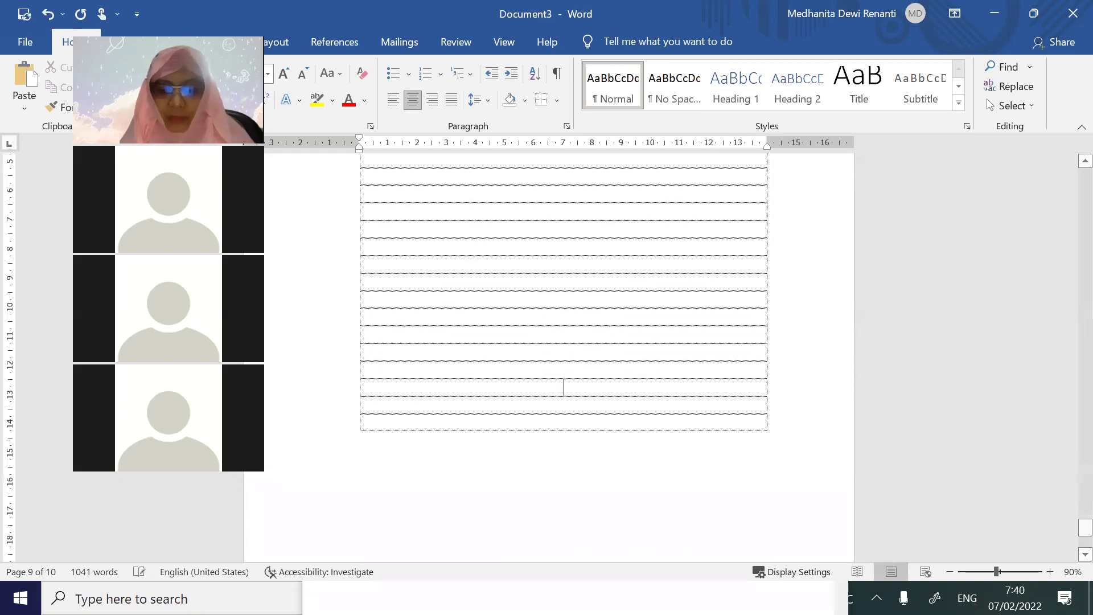
key("Return")
key("Return")
key("Return")
key("Return")
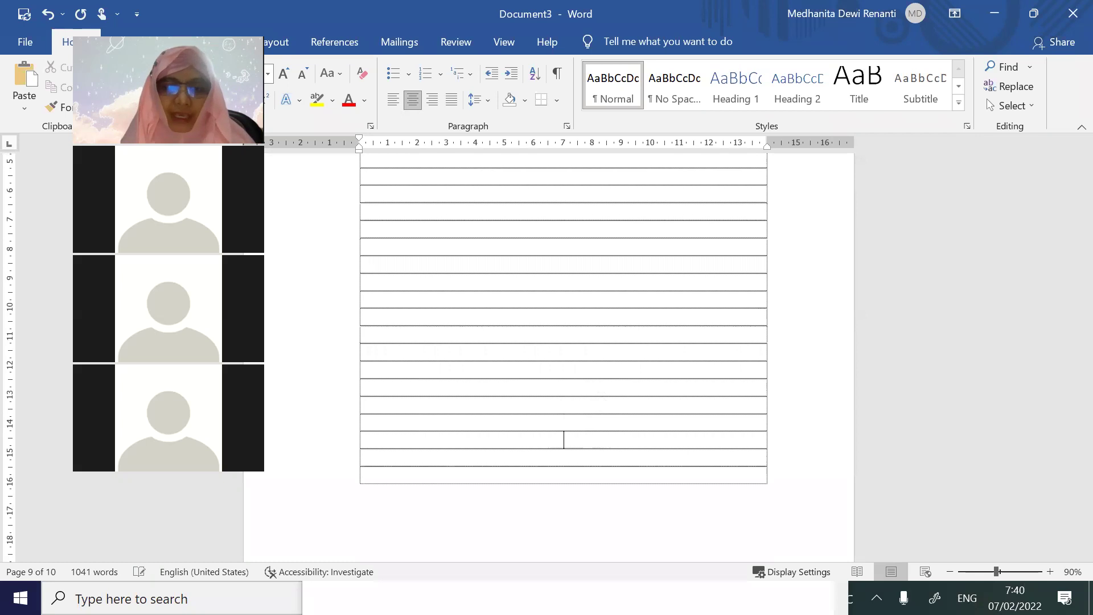
key("Return")
key("Return")
key("Return")
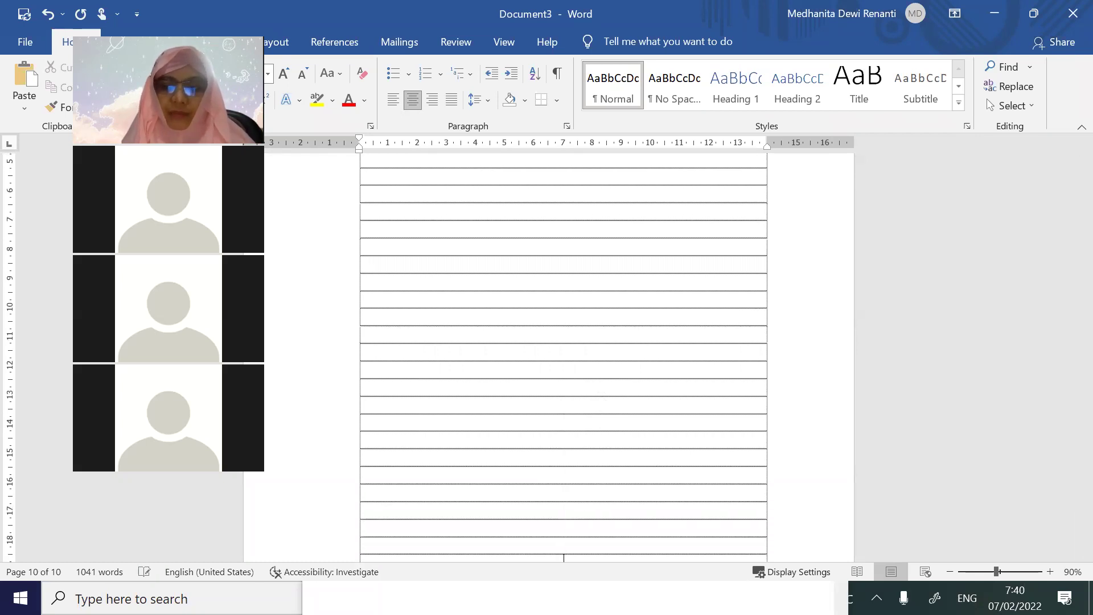
key("Return")
key("Return")
key("Return")
key("Return")
key("Return")
key("Return")
key("Return")
key("Return")
key("Return")
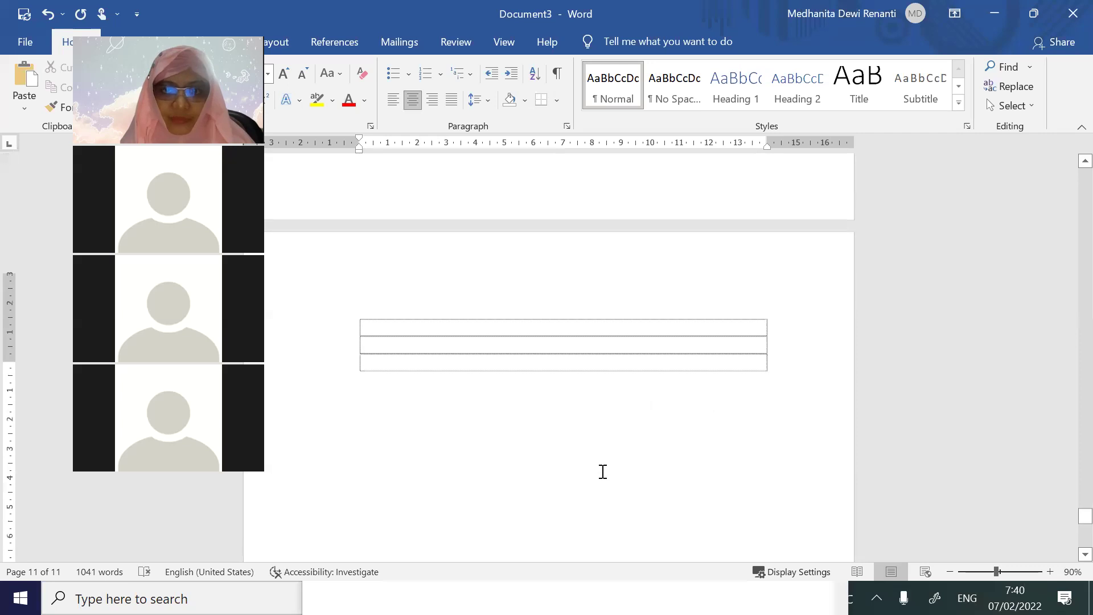
Head page 11 with the chapter title BAB 3 PENUTUP
scroll(583, 361, "up", 1)
type("BAB")
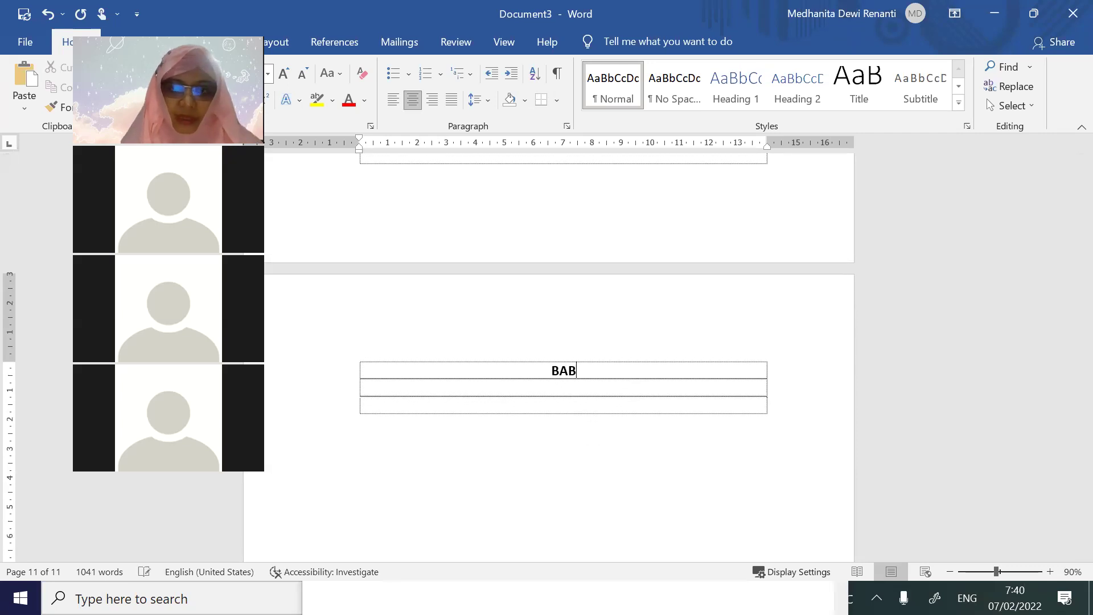
type(" 3 PENUTUP")
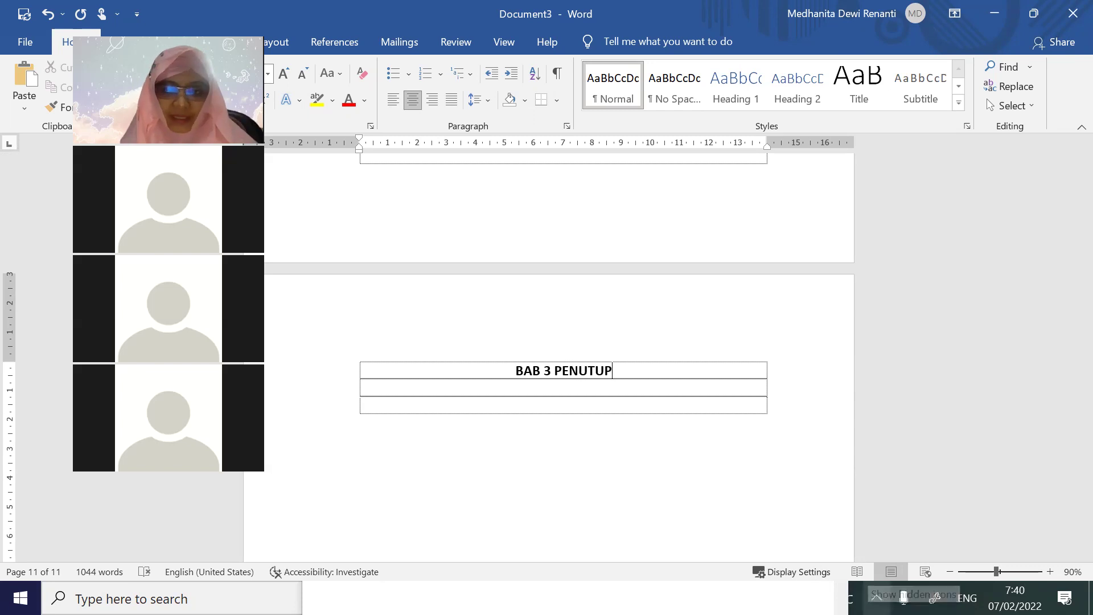
key("alt+Tab")
key("Tab")
key("Tab")
key("Tab")
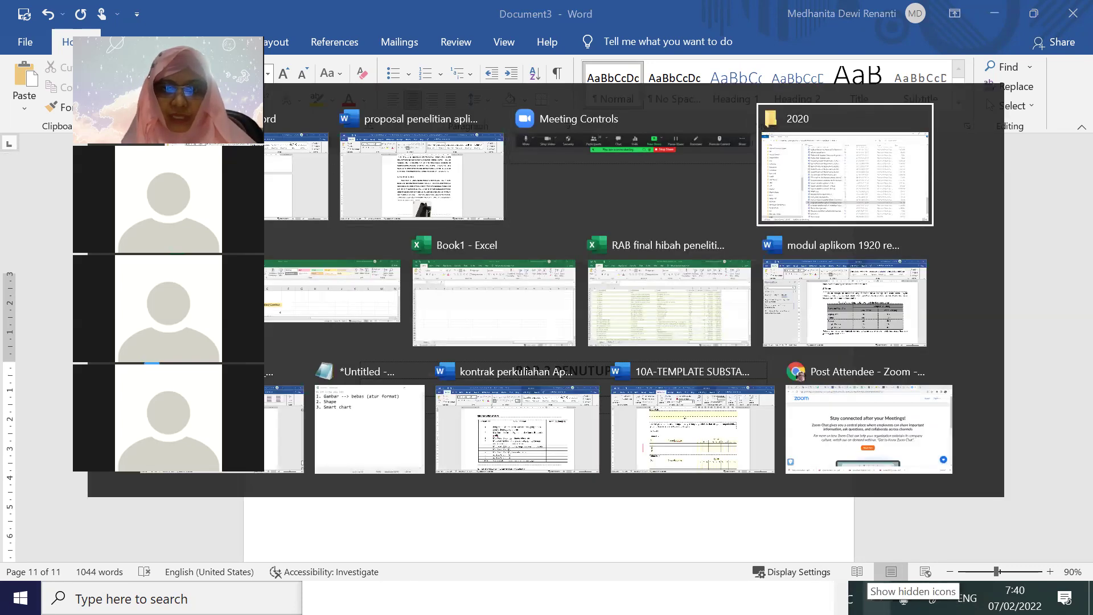
Add the note line '4. References' in the Untitled Notepad file
key("Tab")
key("Tab")
key("Tab")
key("Tab")
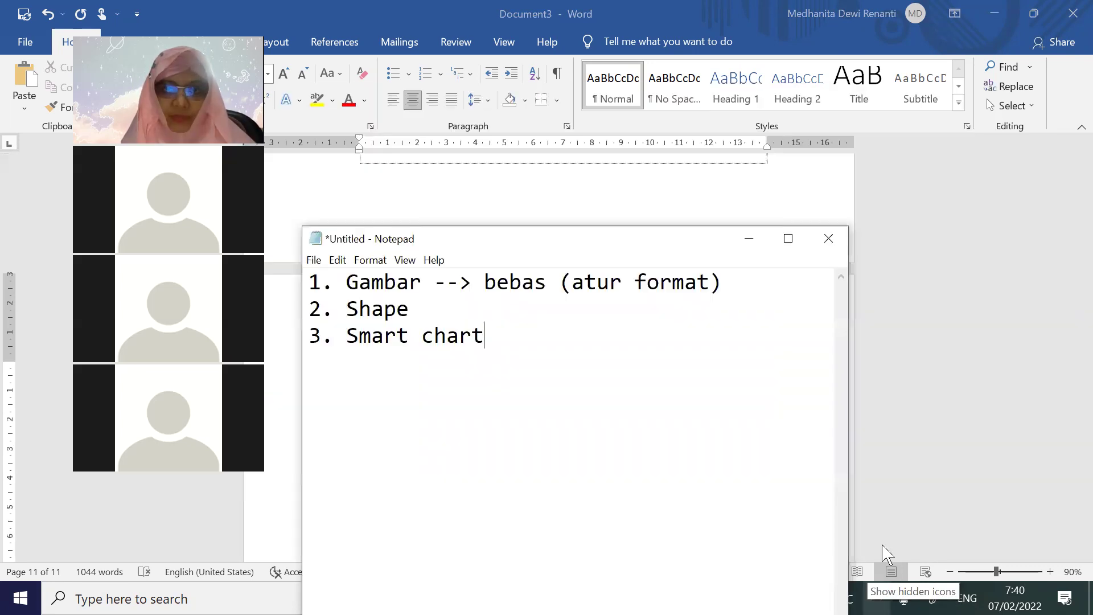
type("4. REF")
key("BackSpace")
key("BackSpace")
type("ere")
key("BackSpace")
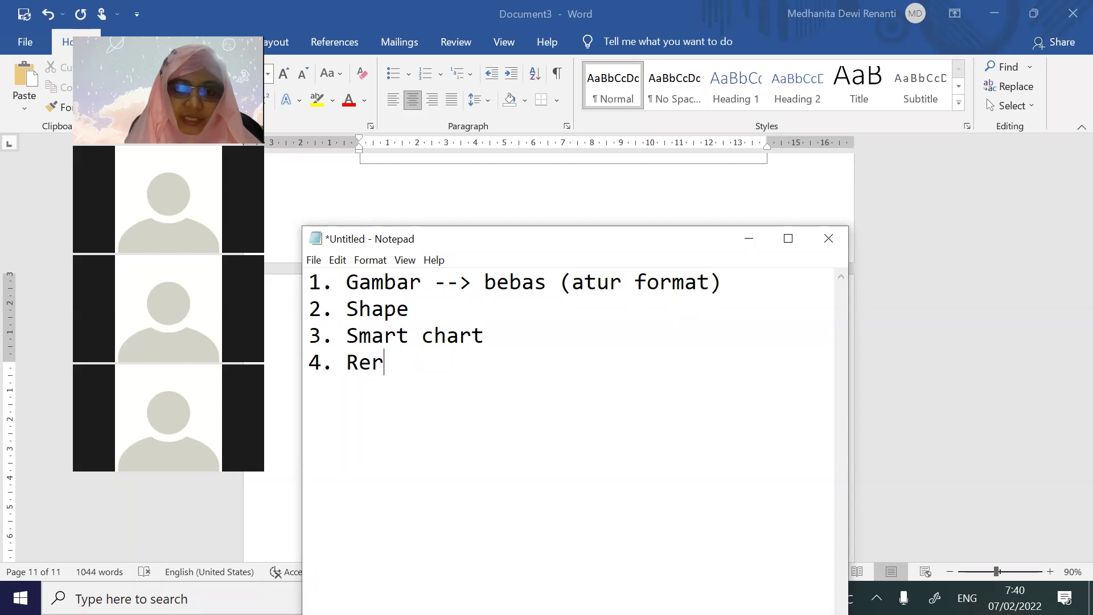
type("ferences")
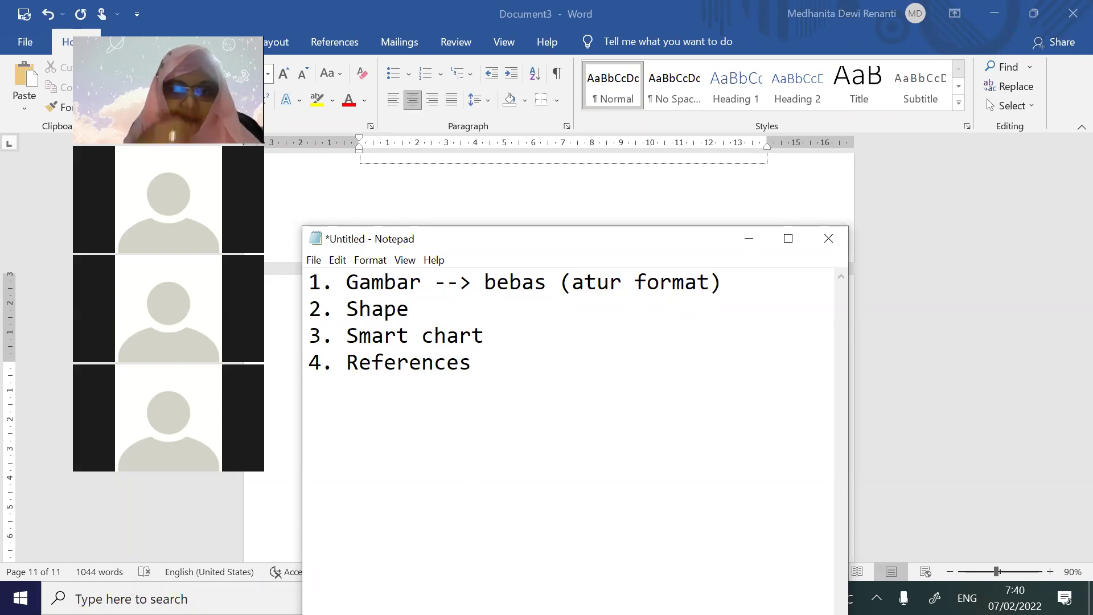
Add notes 'Daftar Isi --> heading' and 'Daftar Tabel/Gambar/Lampiran --> caption', starting a '===>' line
type("d")
key("BackSpace")
type("Daftar Isi")
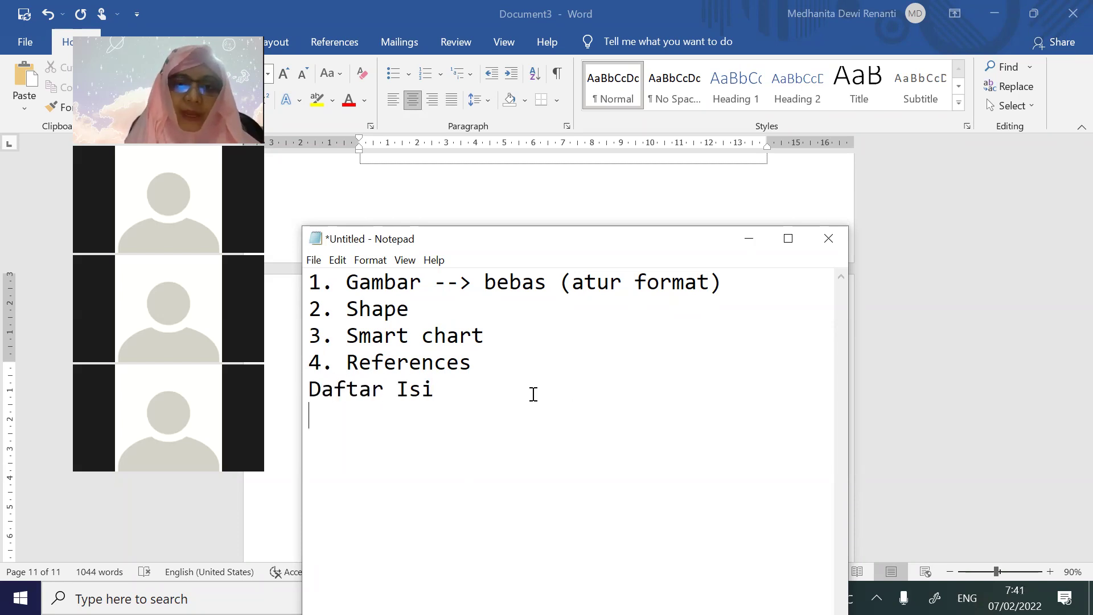
type(" --> heading ")
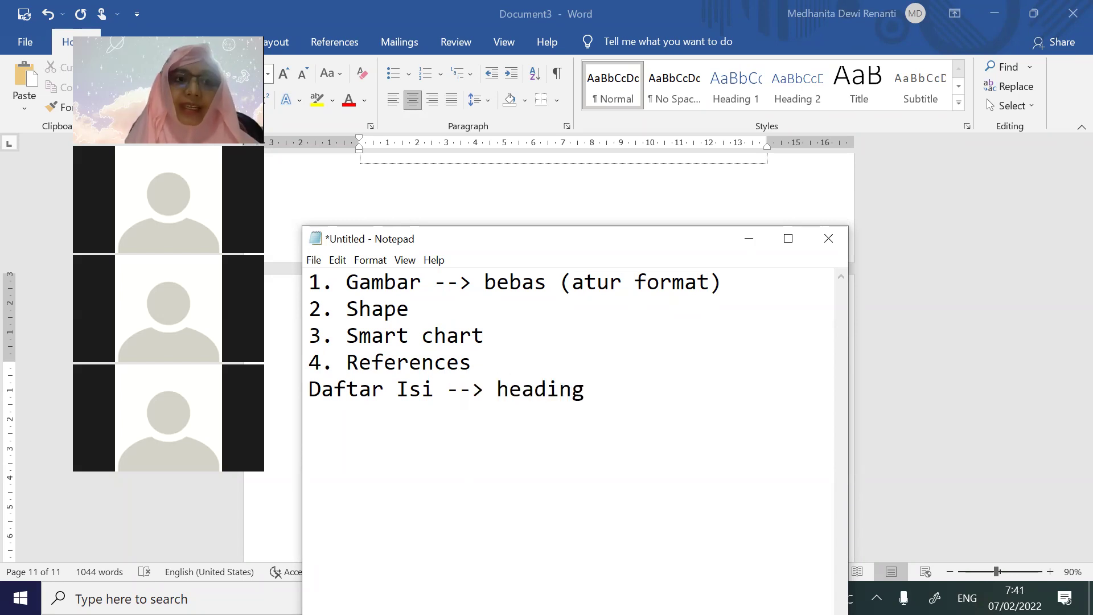
type("Daftar Ta")
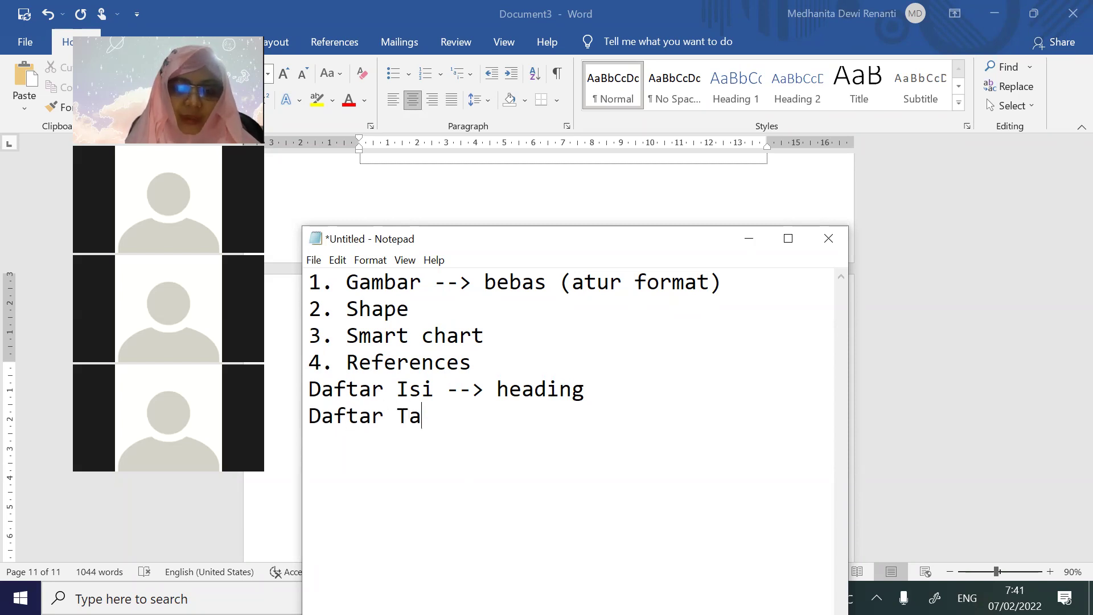
type("bel/Gamb")
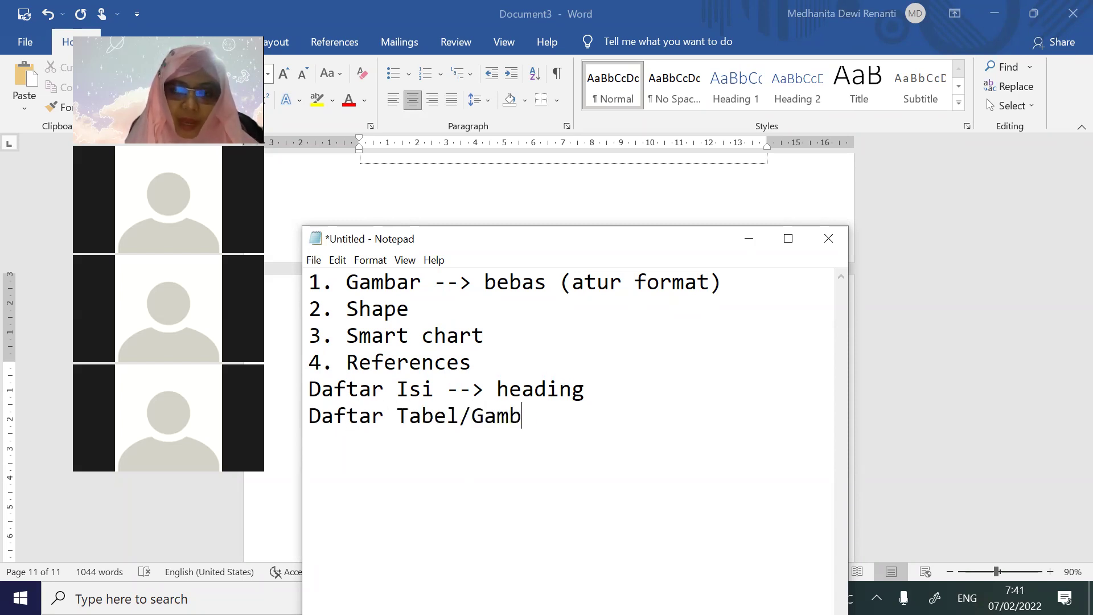
type("ar/Lampiran")
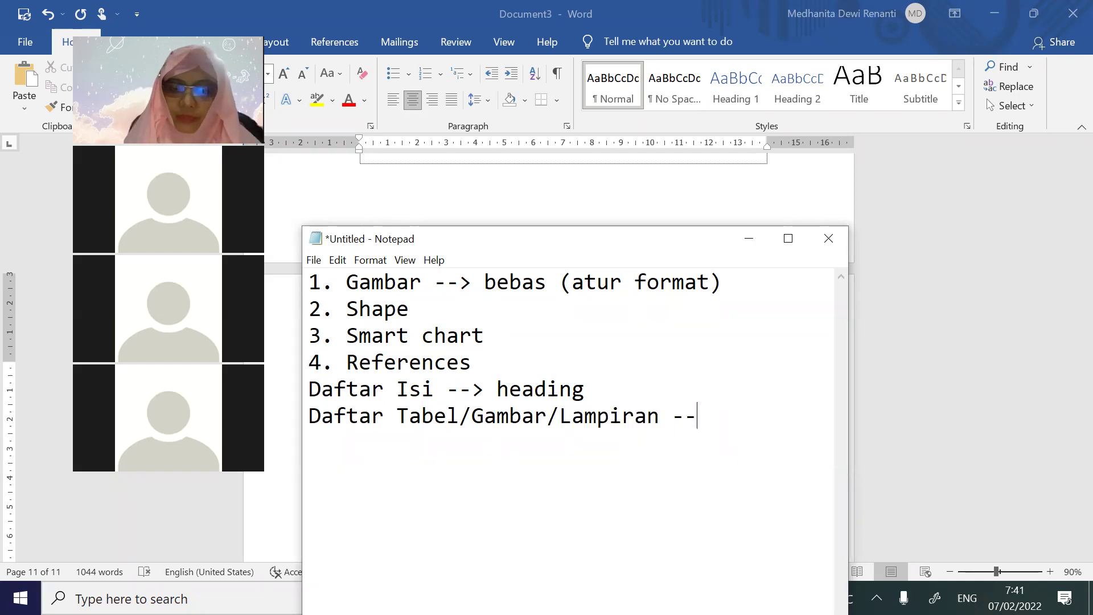
type("--> caption")
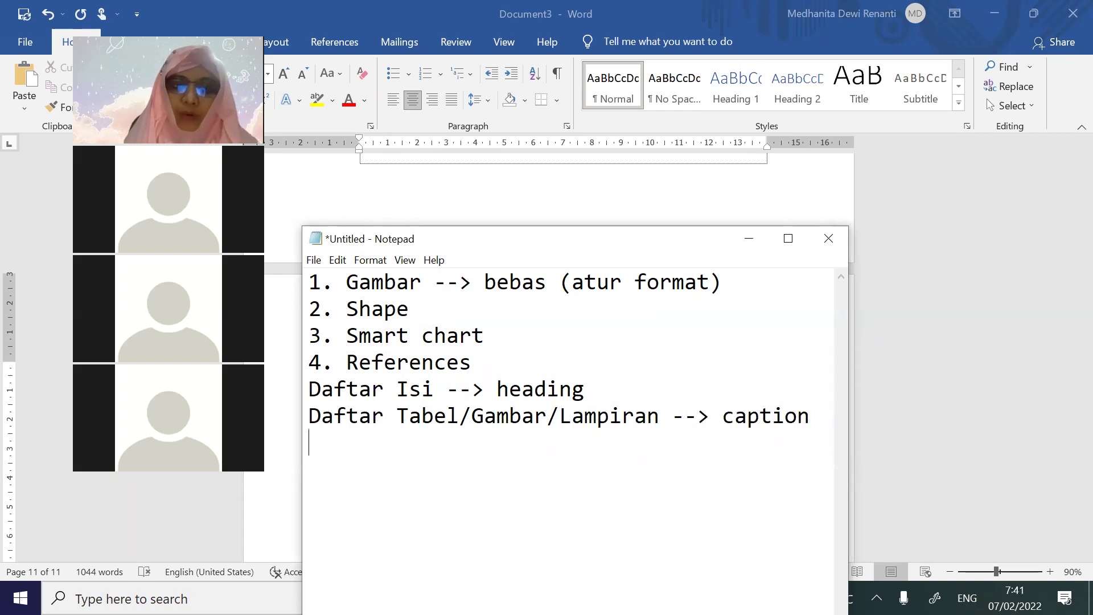
key("Return")
key("Return")
type("===")
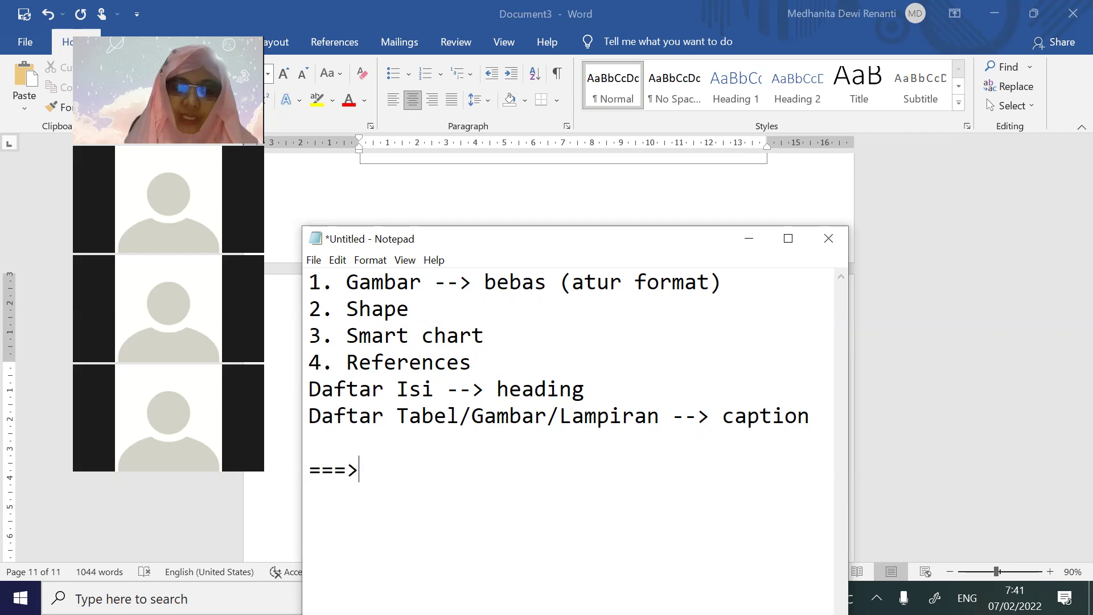
type(">")
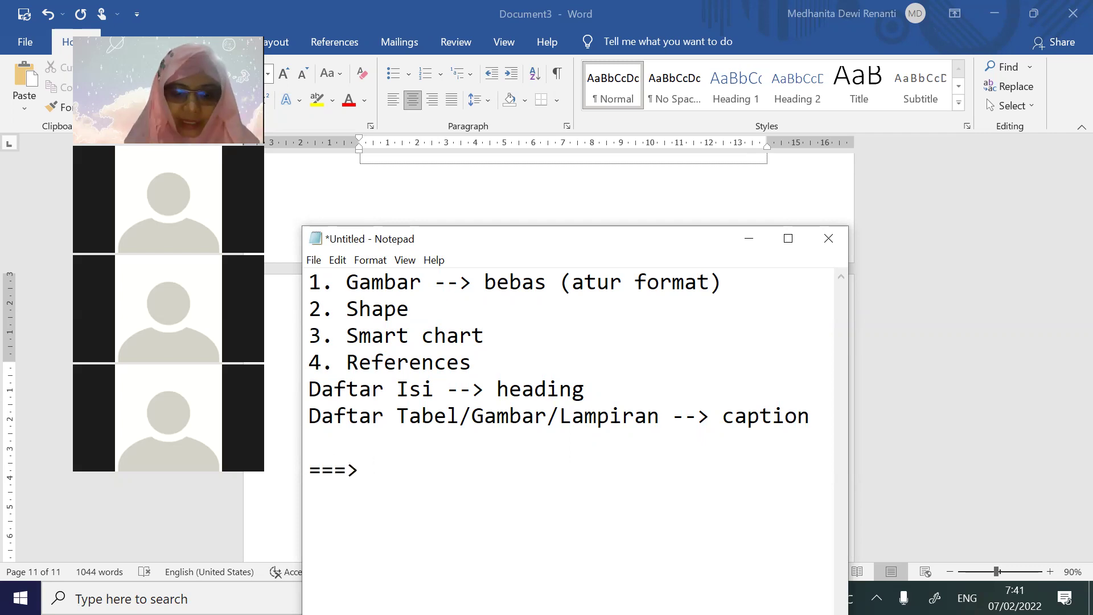
type(" insert")
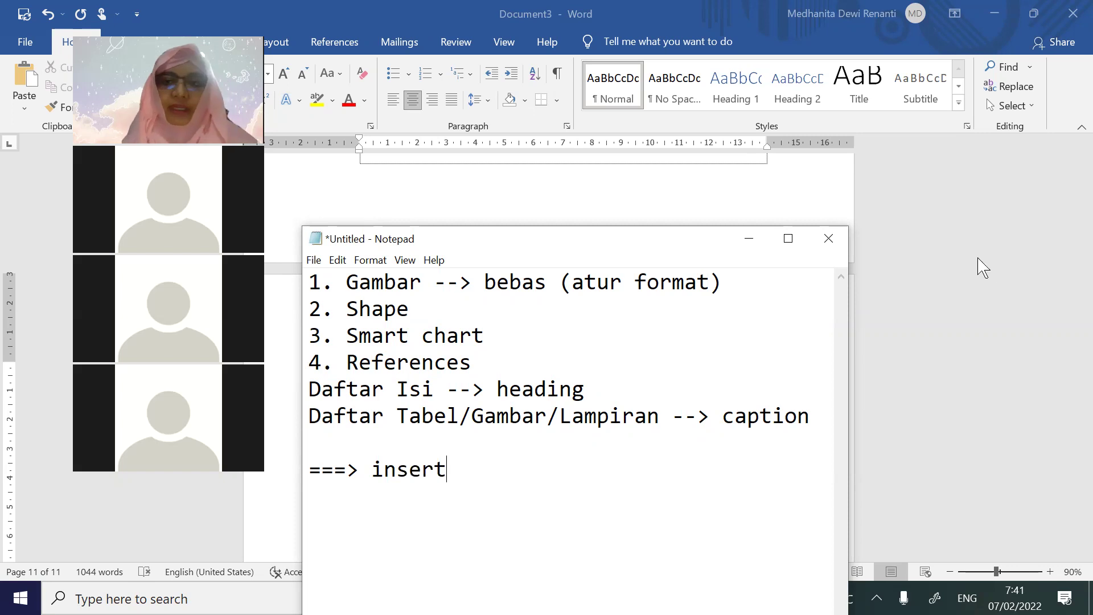
Back in Word, add the missing R so the heading reads RINGKASAN
left_click(797, 202)
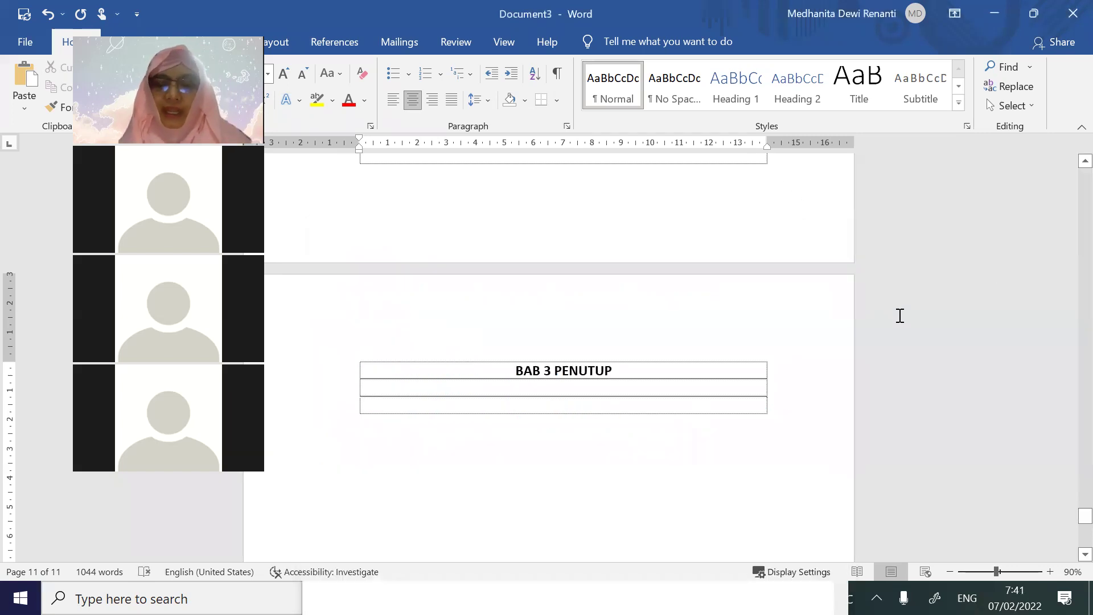
left_click_drag(1083, 519, 538, 314)
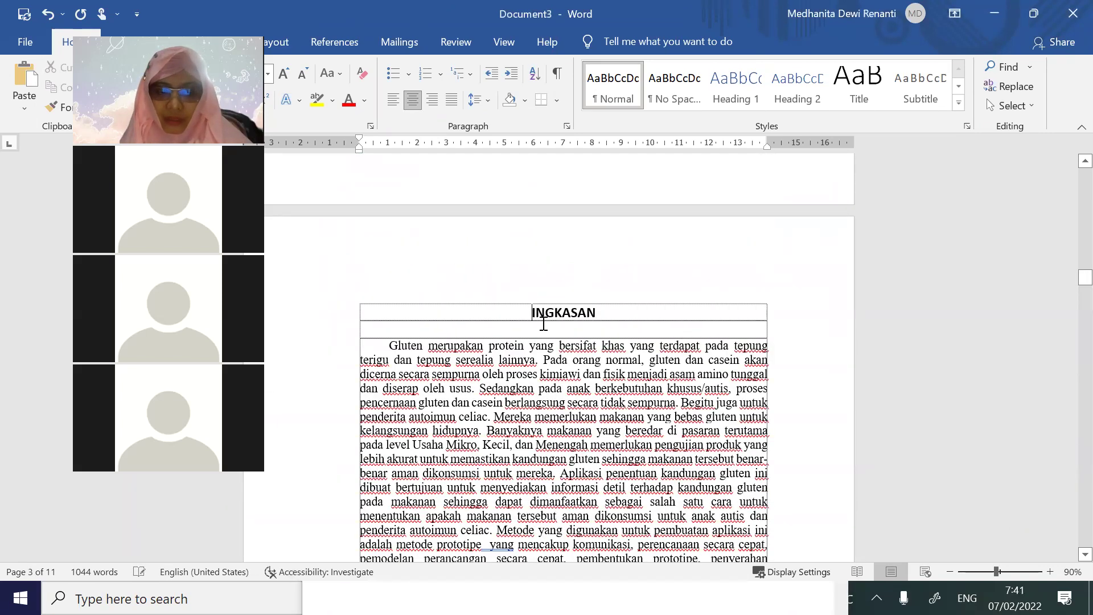
type("R")
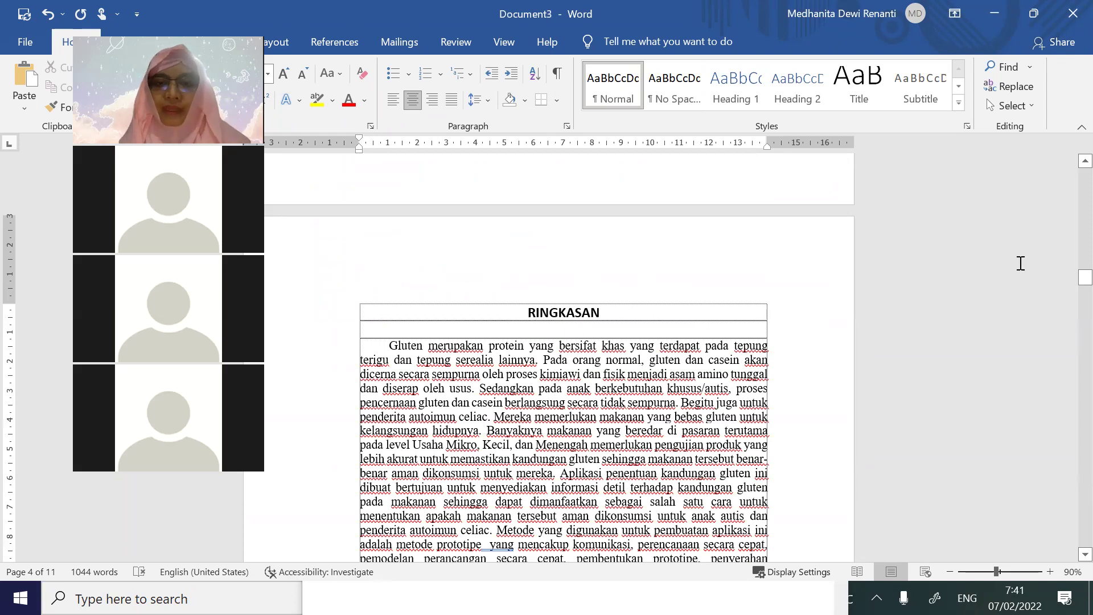
Apply the Heading 1 style to the KATA PENGANTAR title
scroll(1014, 313, "up", 15)
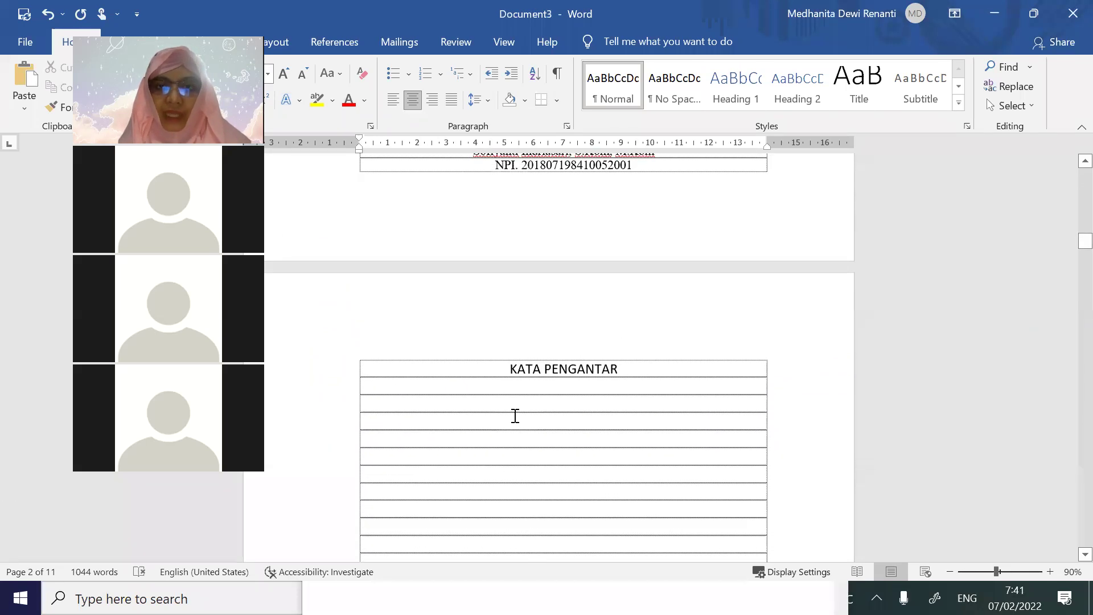
left_click_drag(523, 371, 617, 374)
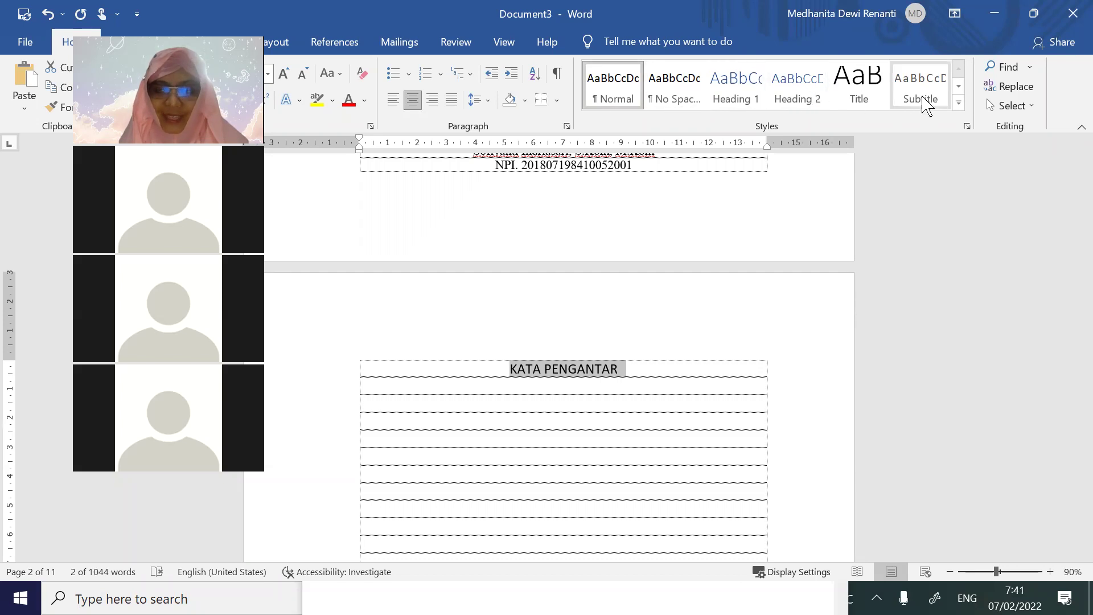
left_click(739, 90)
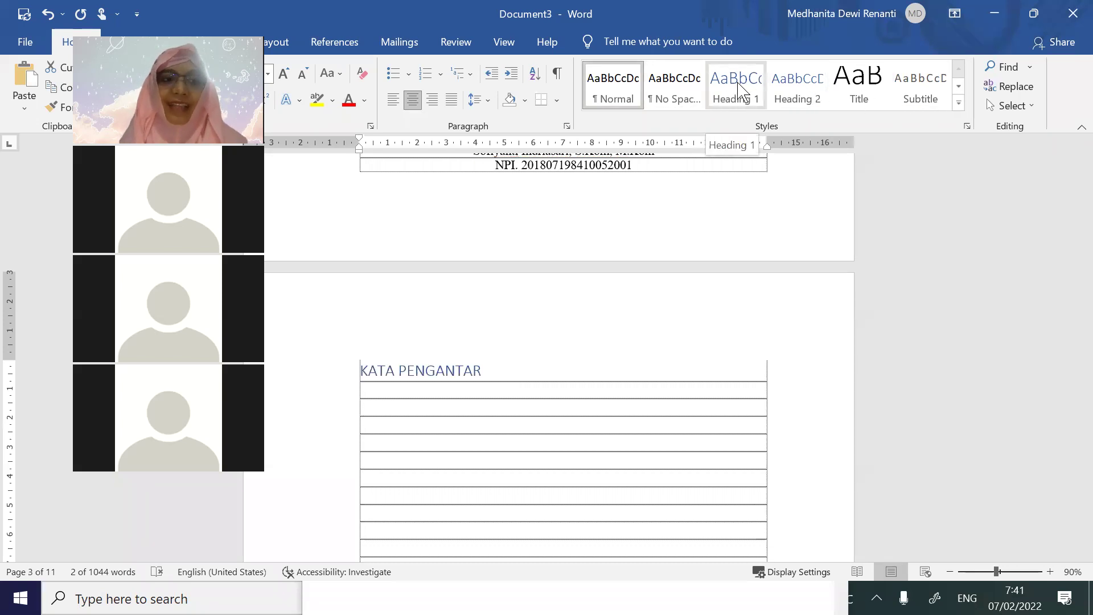
left_click(739, 90)
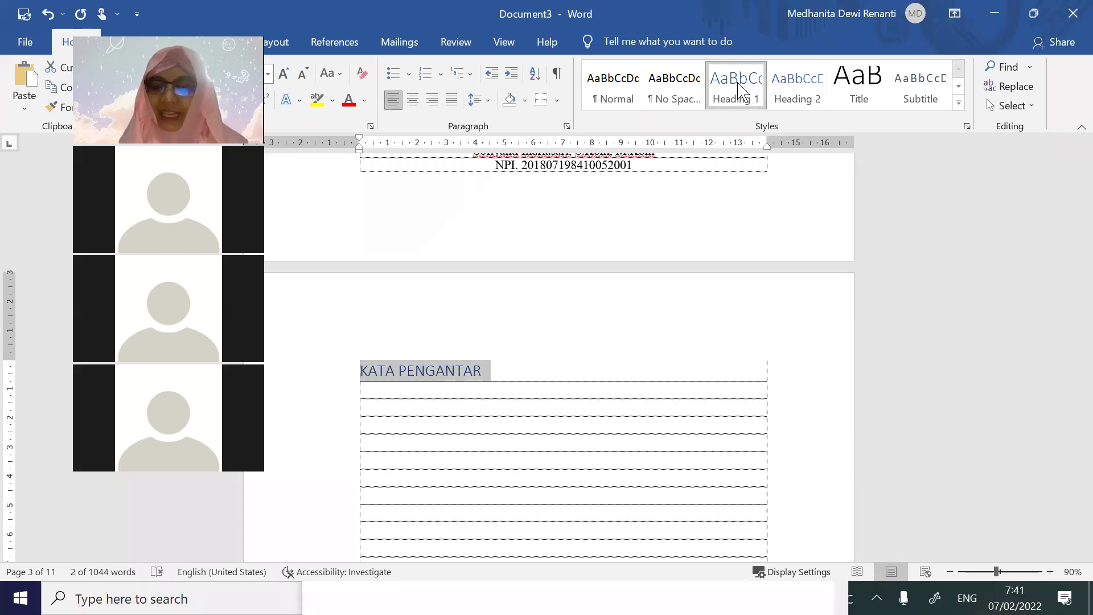
Modify Heading 1 to Automatic colour, 14 pt Calibri (Body), centred
right_click(740, 91)
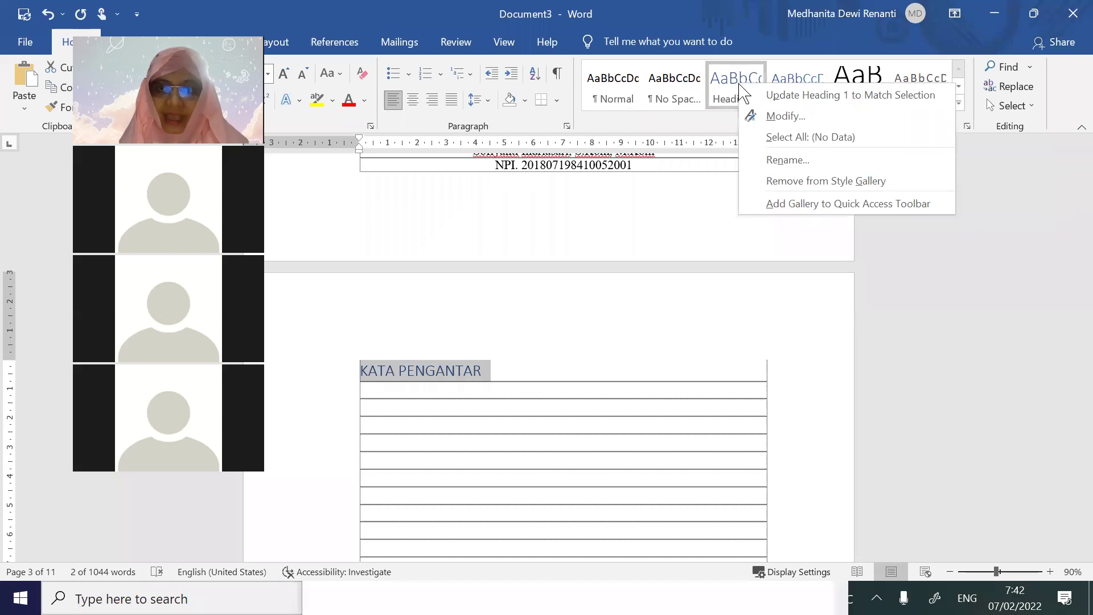
left_click(778, 117)
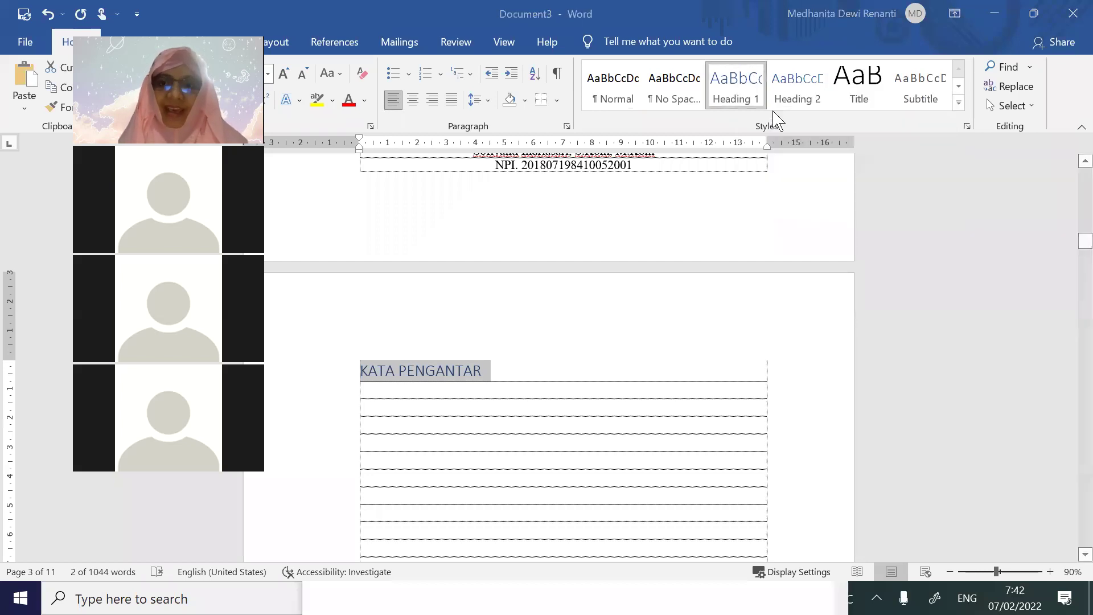
left_click(595, 212)
left_click(589, 222)
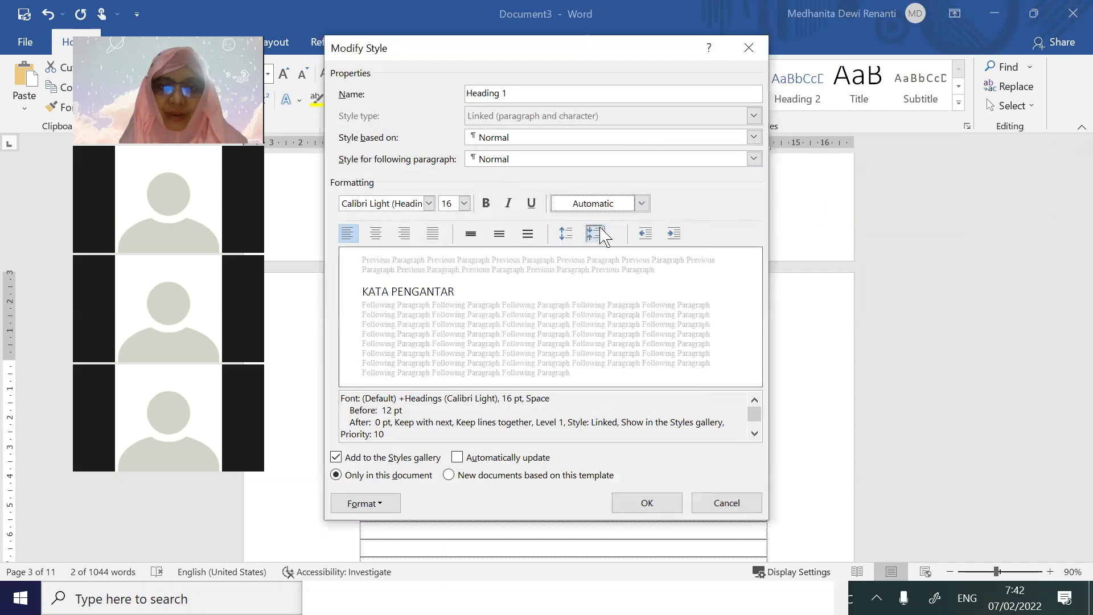
left_click(464, 203)
left_click(449, 277)
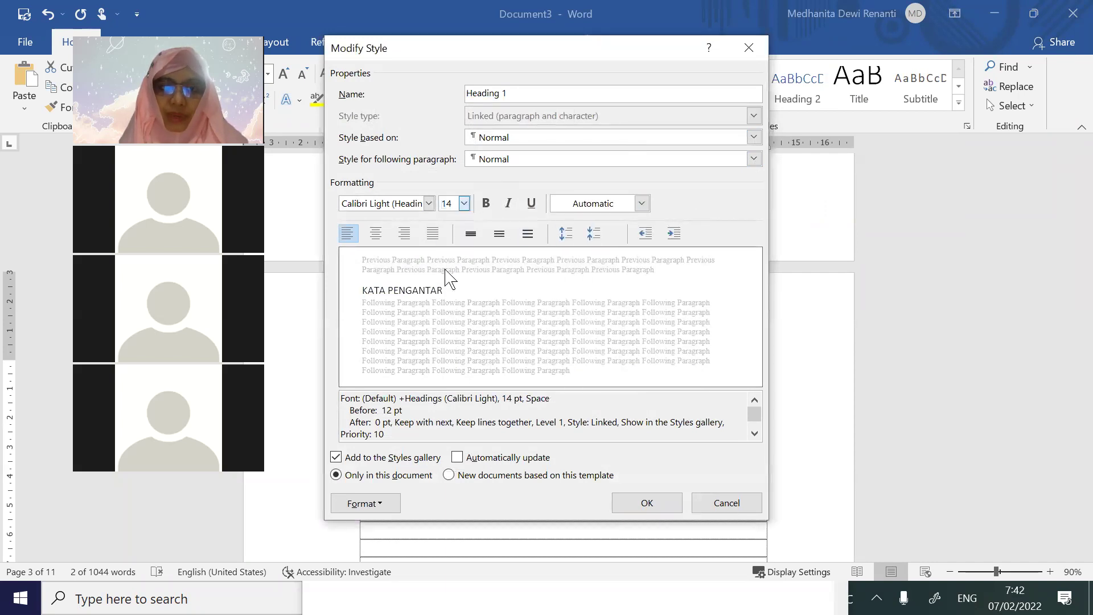
left_click(429, 203)
left_click(319, 202)
left_click(427, 204)
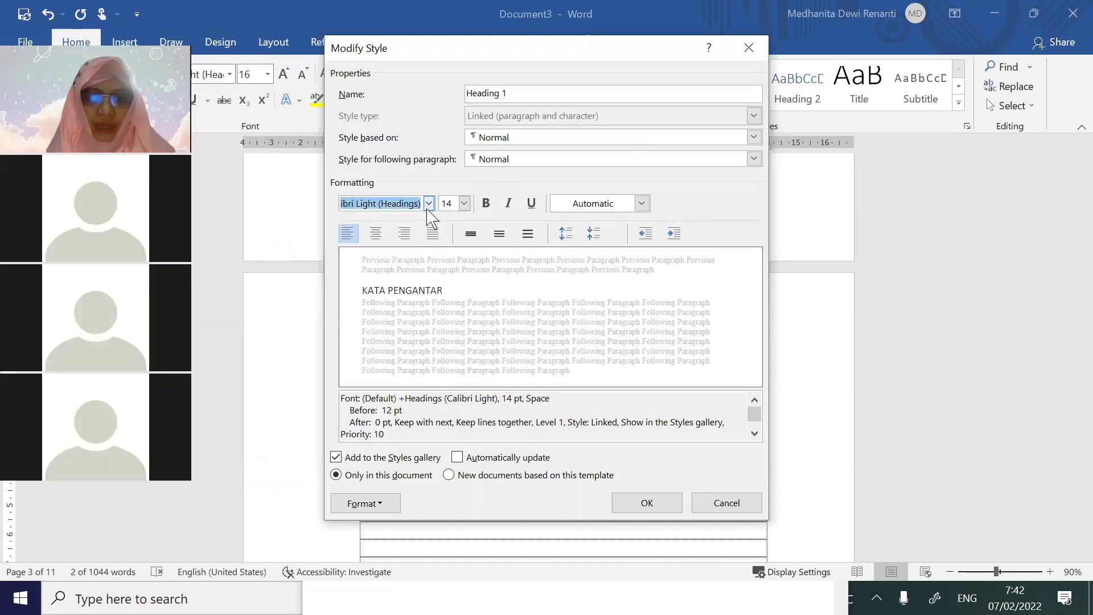
left_click(428, 205)
left_click(392, 242)
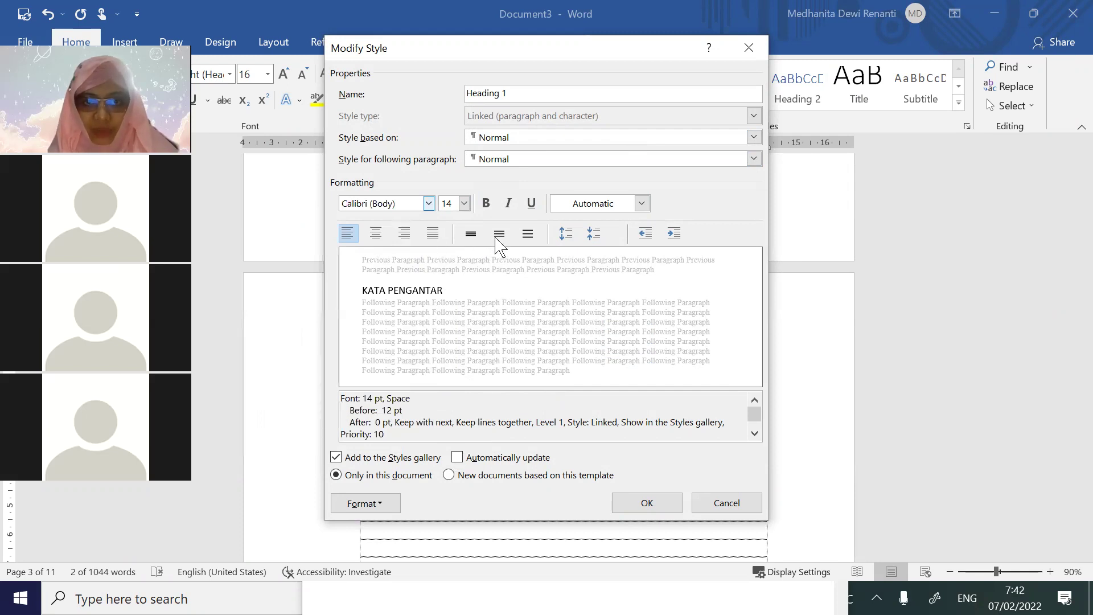
left_click(376, 234)
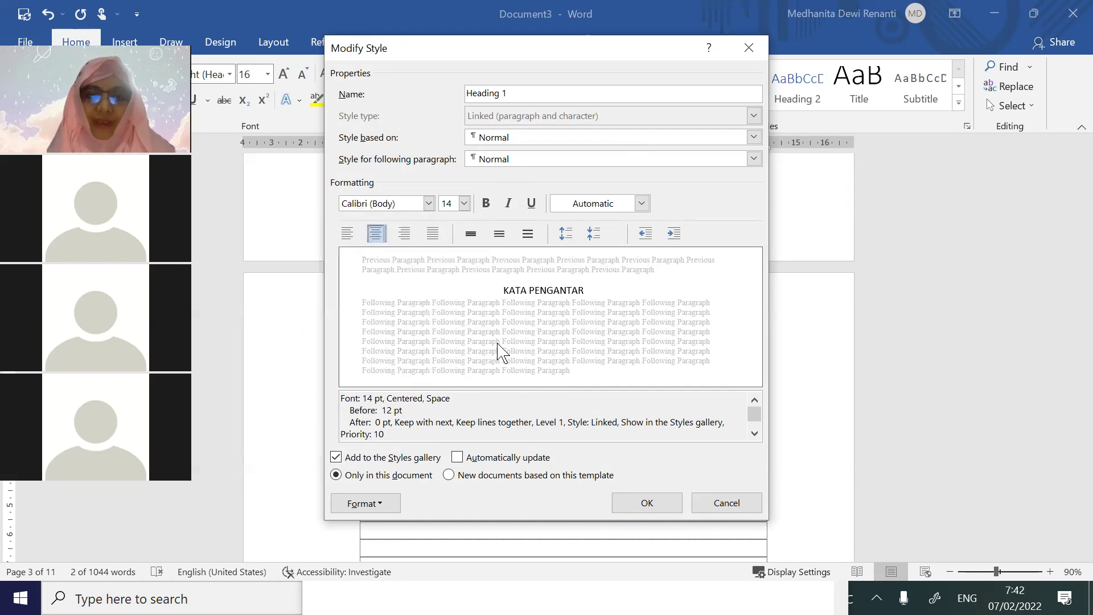
left_click(672, 504)
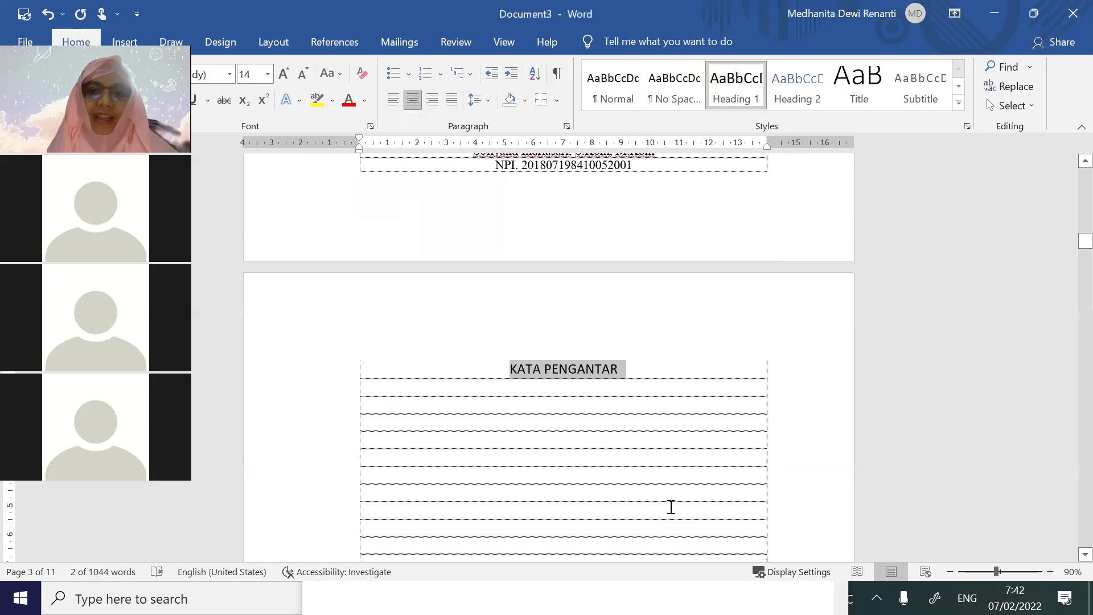
Make the Heading 1 style bold
right_click(738, 99)
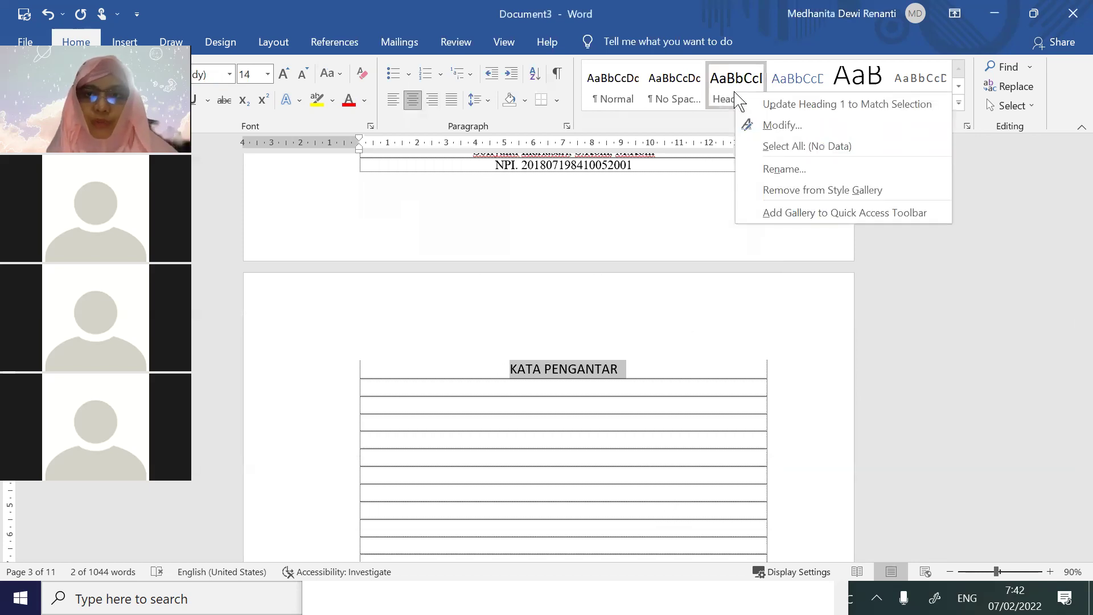
left_click(770, 125)
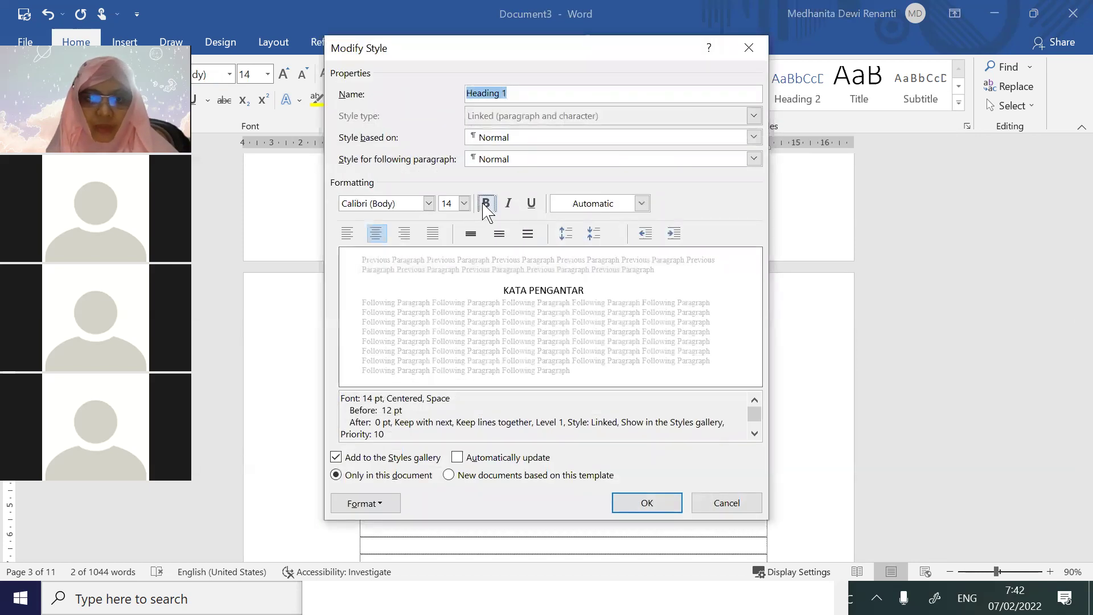
left_click(486, 204)
left_click(646, 506)
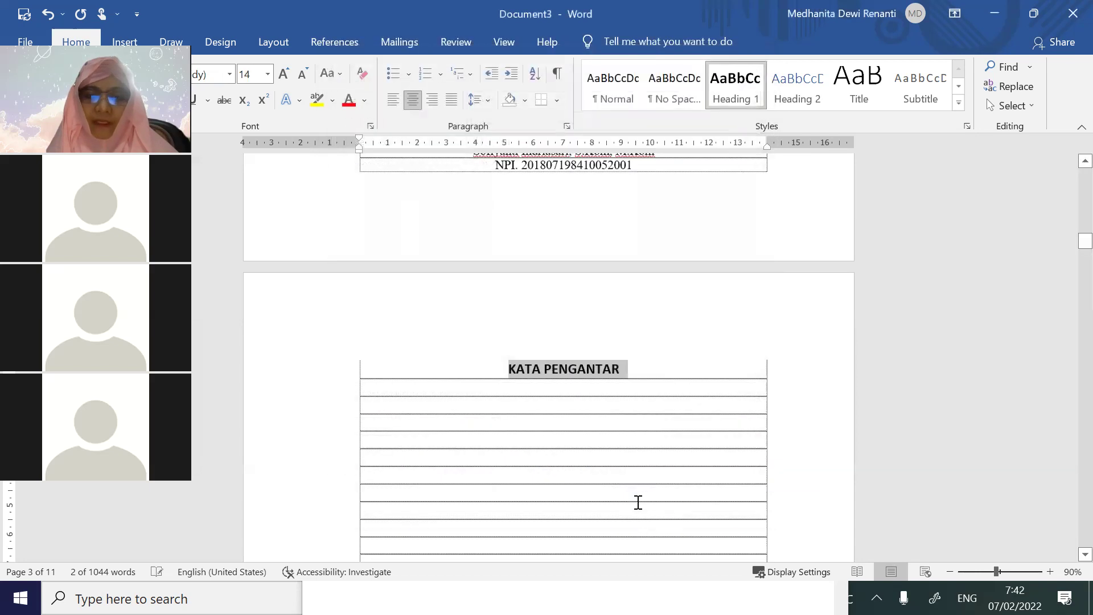
scroll(634, 499, "down", 12)
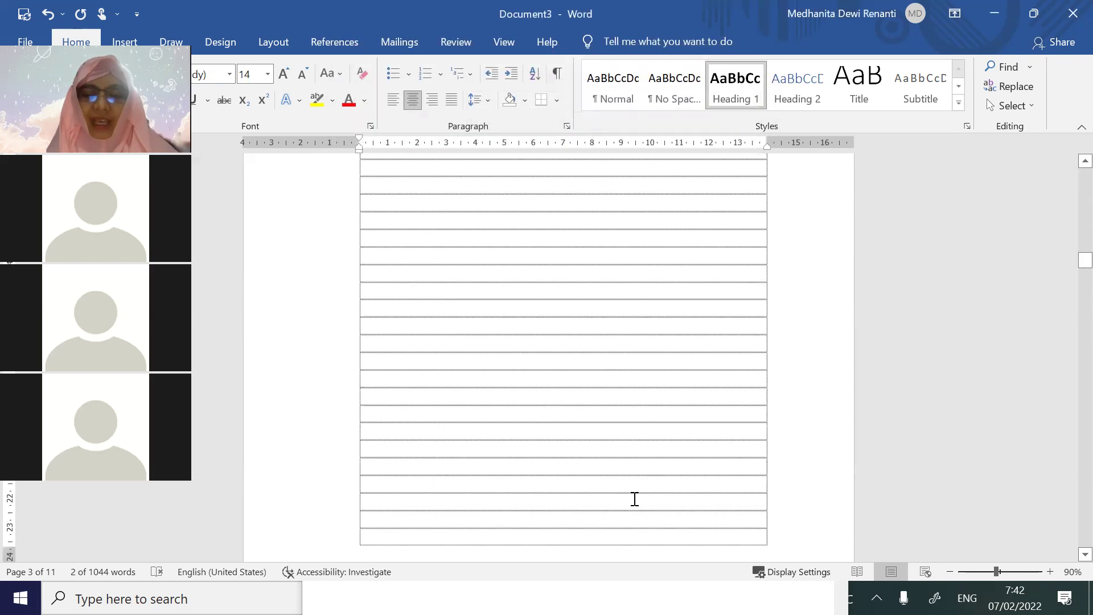
Apply Heading 1 to the RINGKASAN, DAFTAR ISI and DAFTAR TABEL titles
left_click_drag(601, 456, 524, 456)
left_click(732, 101)
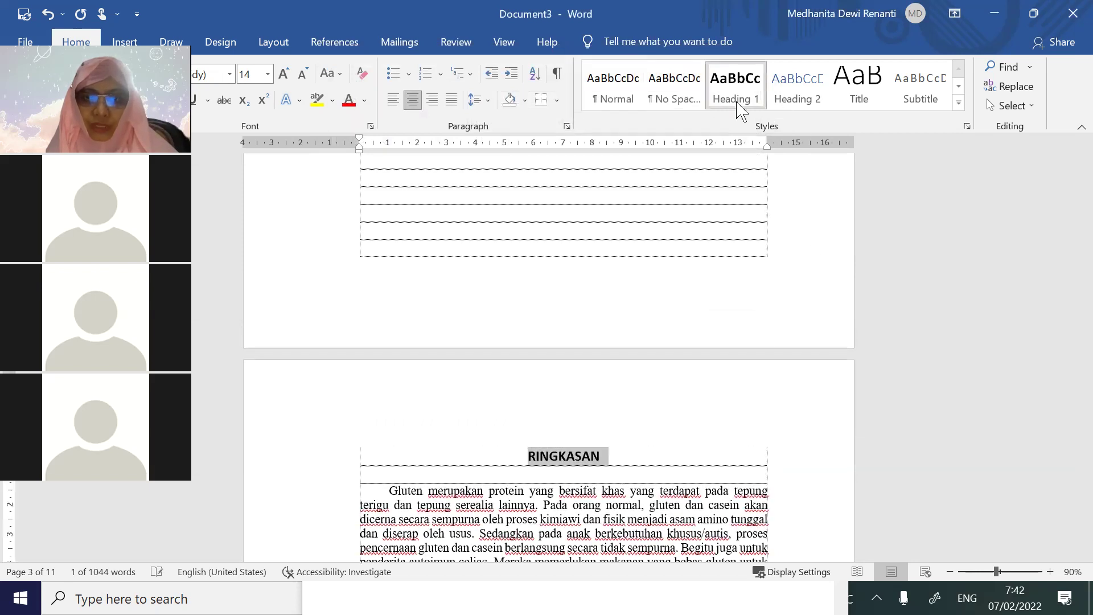
scroll(594, 486, "down", 11)
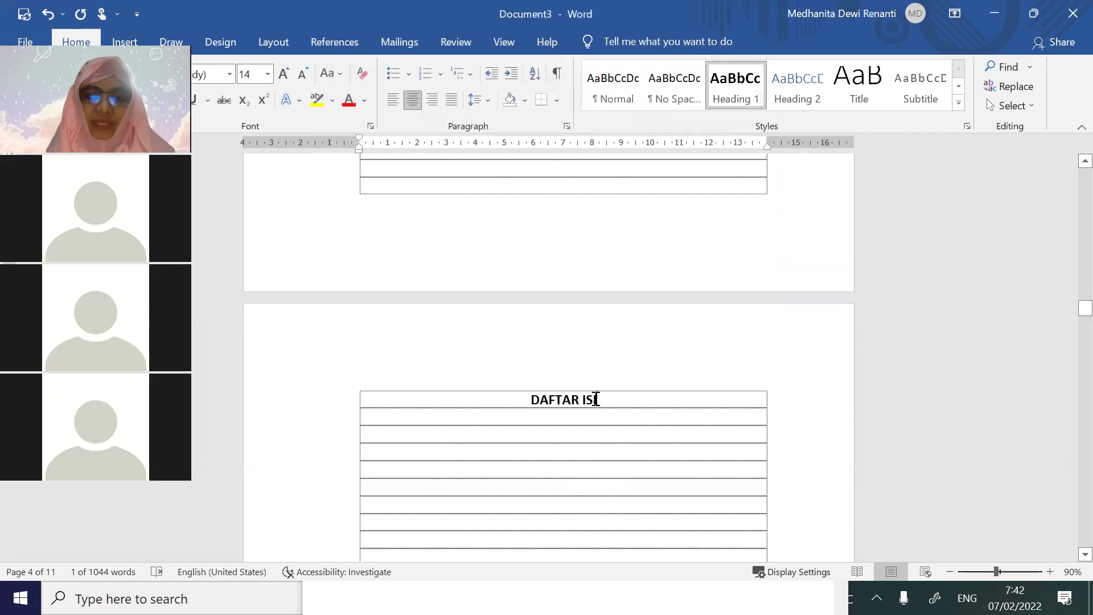
triple_click(596, 399)
left_click(751, 103)
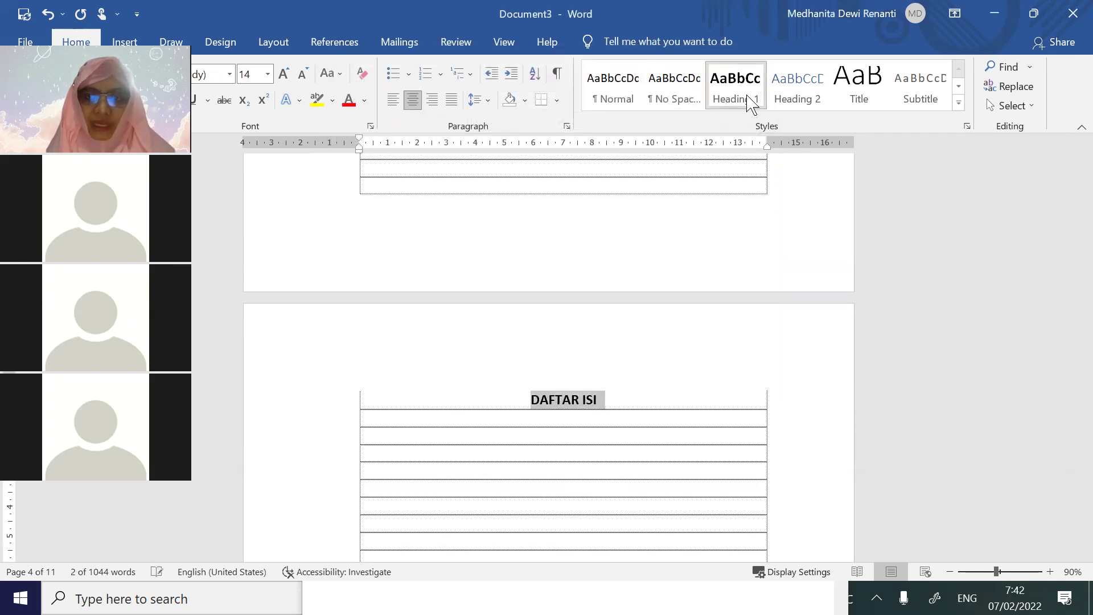
scroll(691, 346, "down", 12)
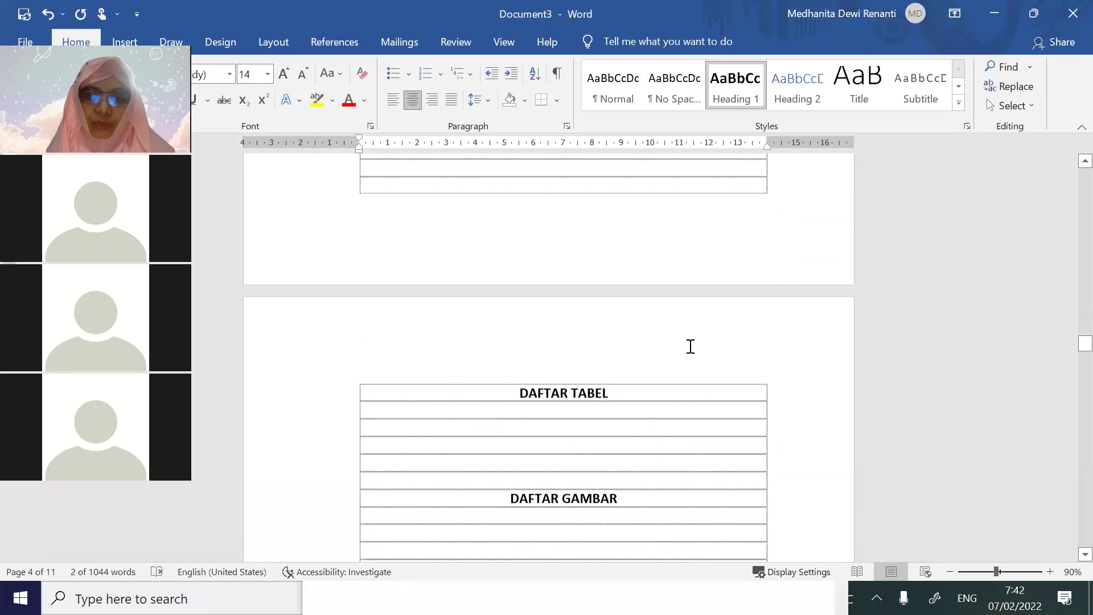
left_click_drag(620, 375, 510, 368)
left_click(742, 86)
Apply Heading 1 to the DAFTAR GAMBAR and BAB 1 PENDAHULUAN titles
left_click_drag(627, 488, 509, 483)
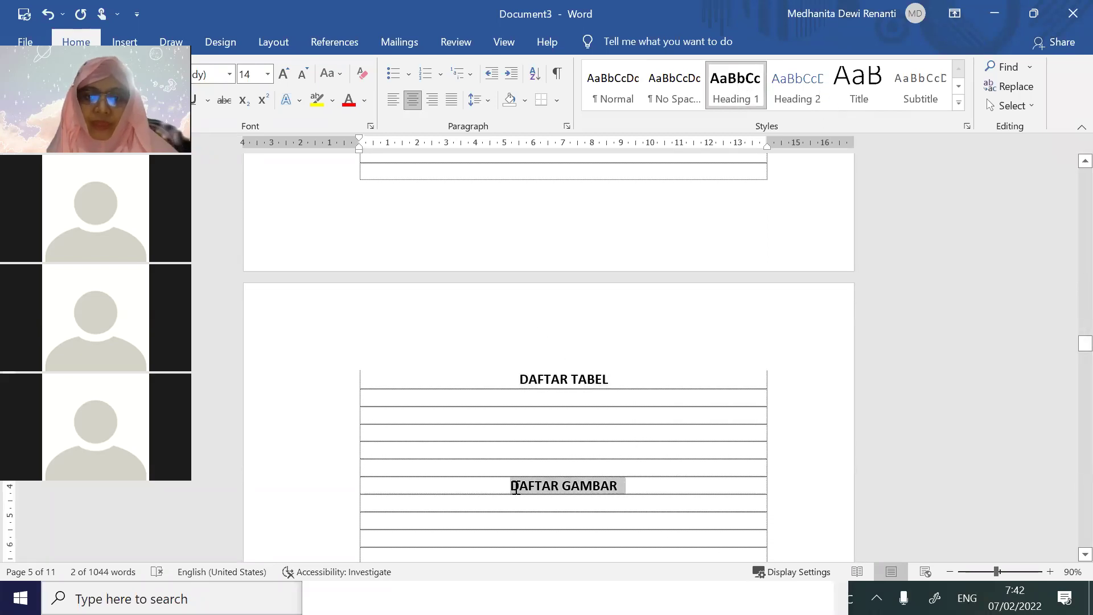
left_click(733, 105)
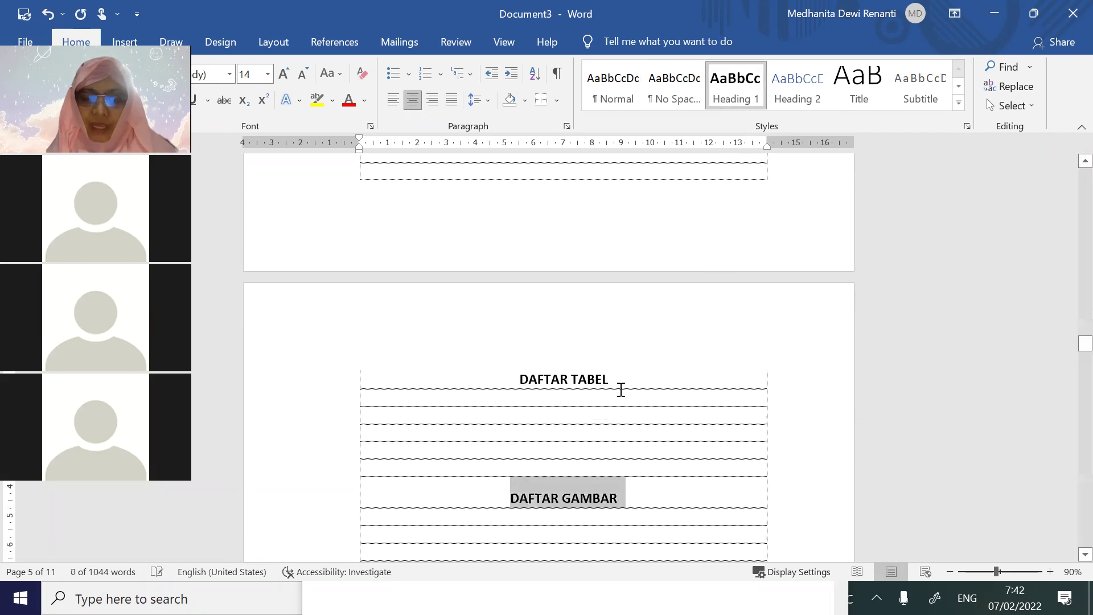
scroll(620, 390, "down", 12)
scroll(621, 390, "down", 2)
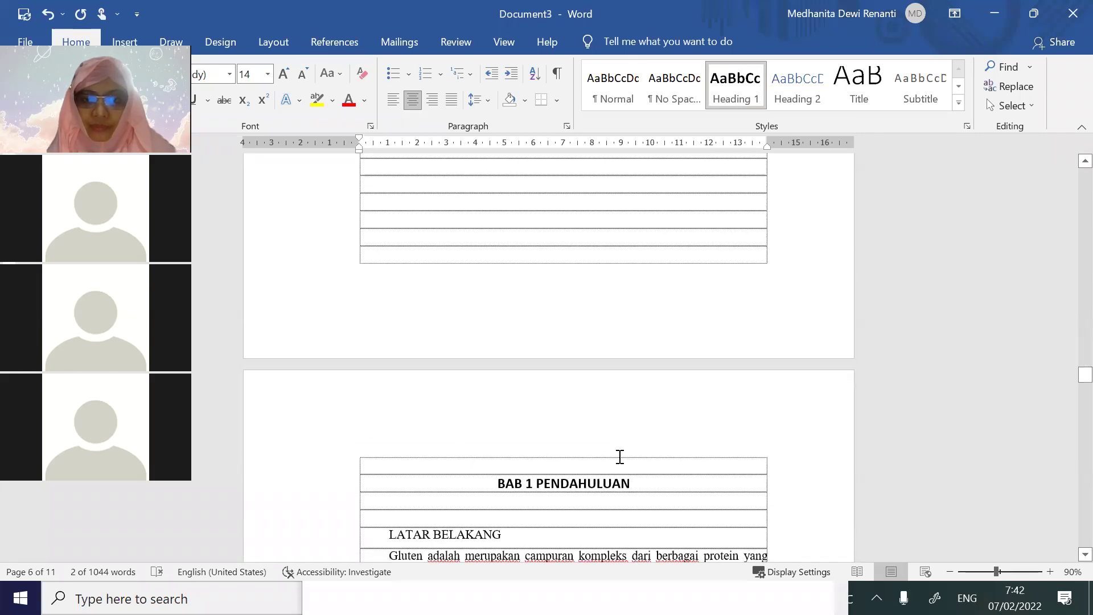
left_click_drag(631, 483, 494, 482)
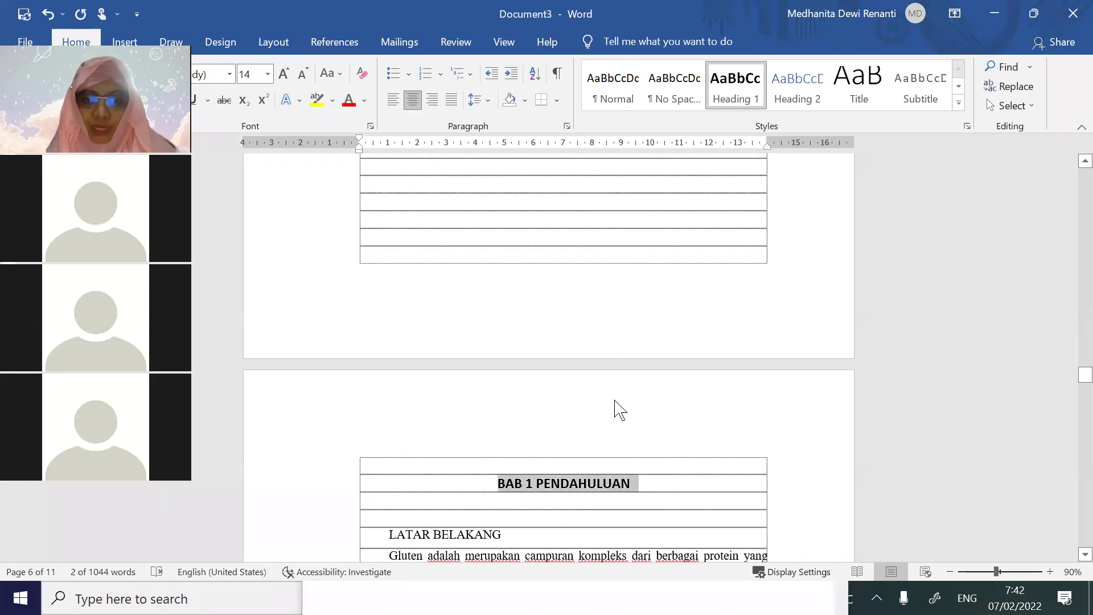
left_click(734, 105)
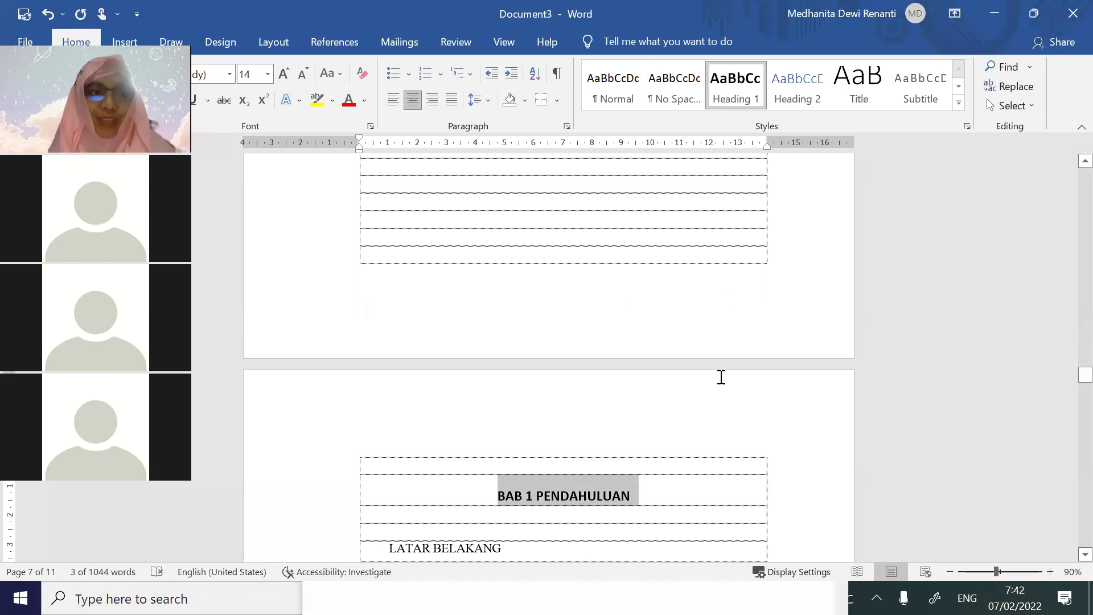
scroll(720, 376, "up", 20)
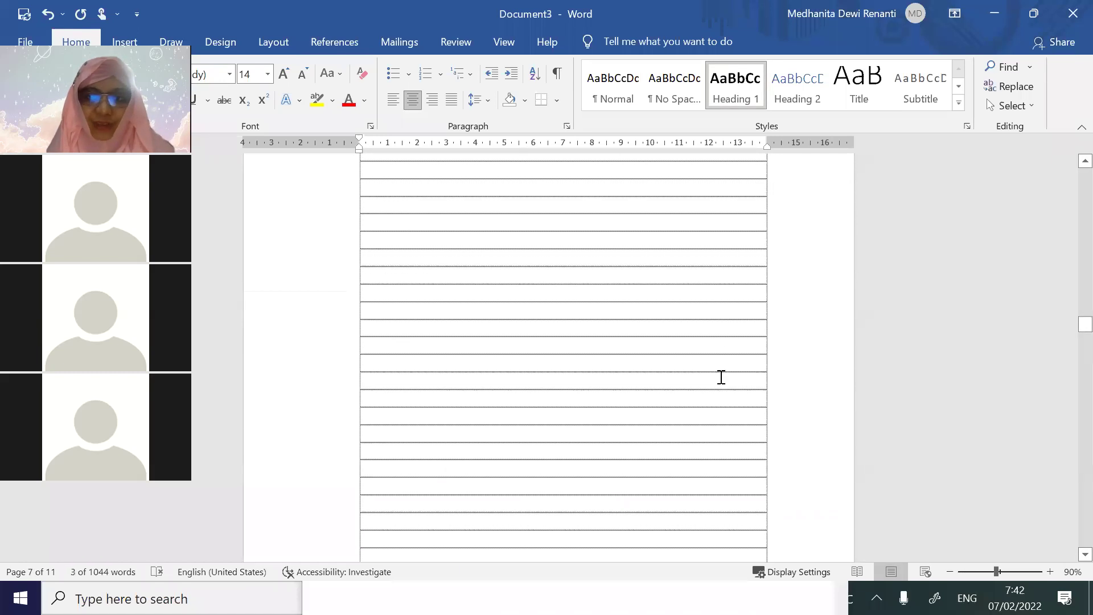
scroll(721, 377, "up", 8)
scroll(720, 377, "down", 6)
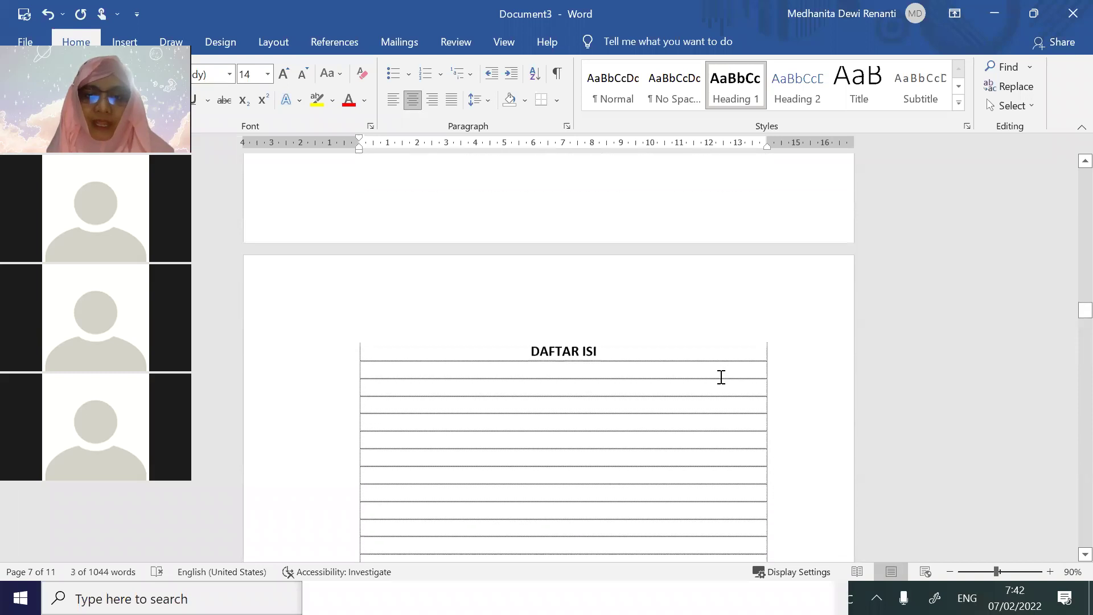
left_click(414, 328)
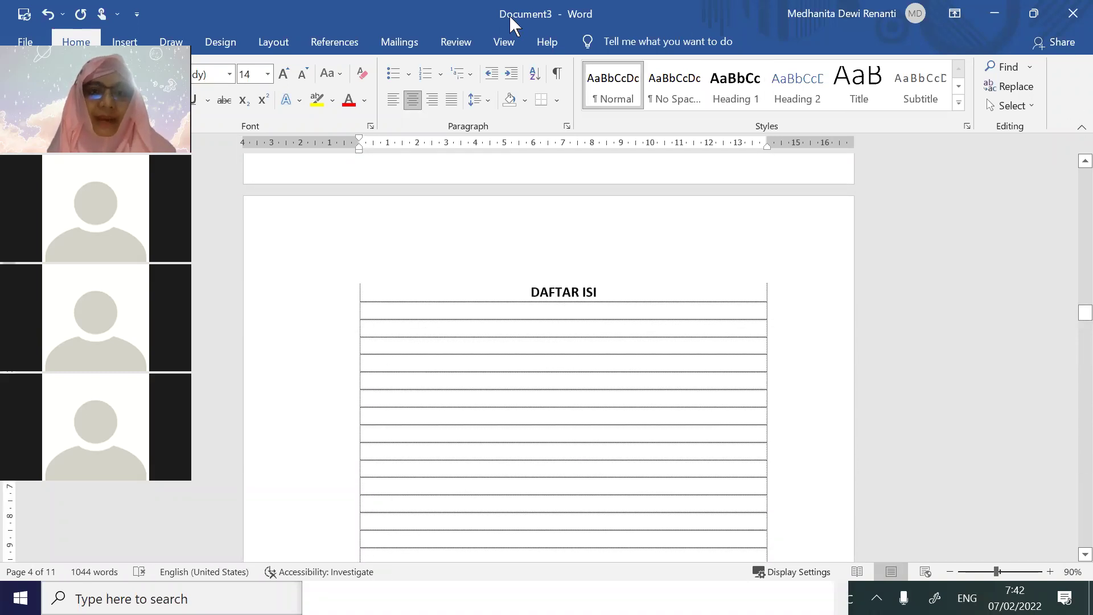
Left-align the line below DAFTAR ISI, insert an automatic table of contents, then delete it
left_click(395, 104)
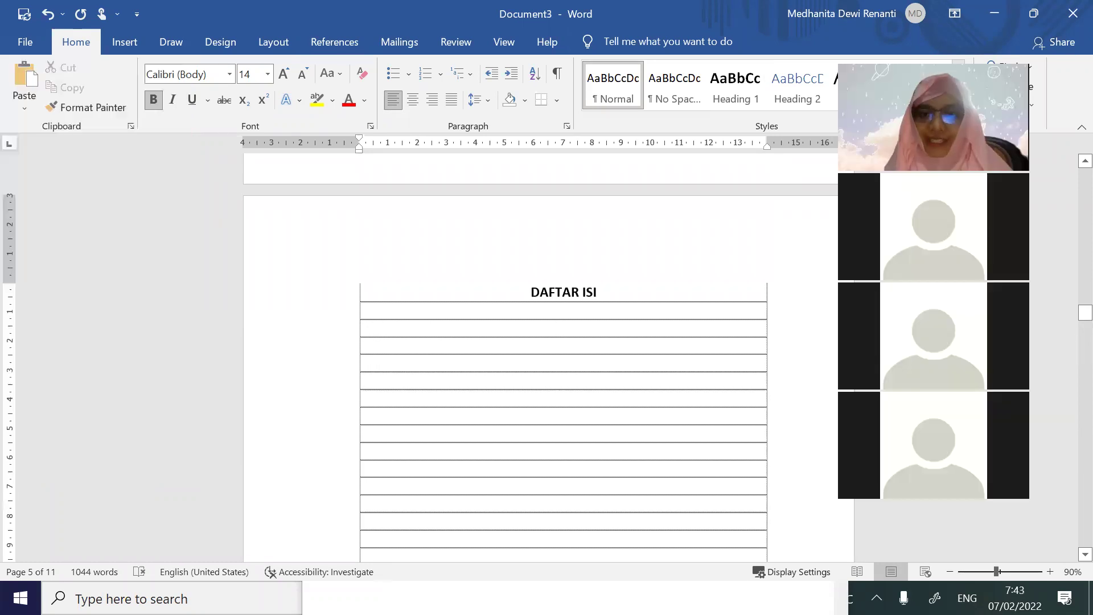
left_click(340, 46)
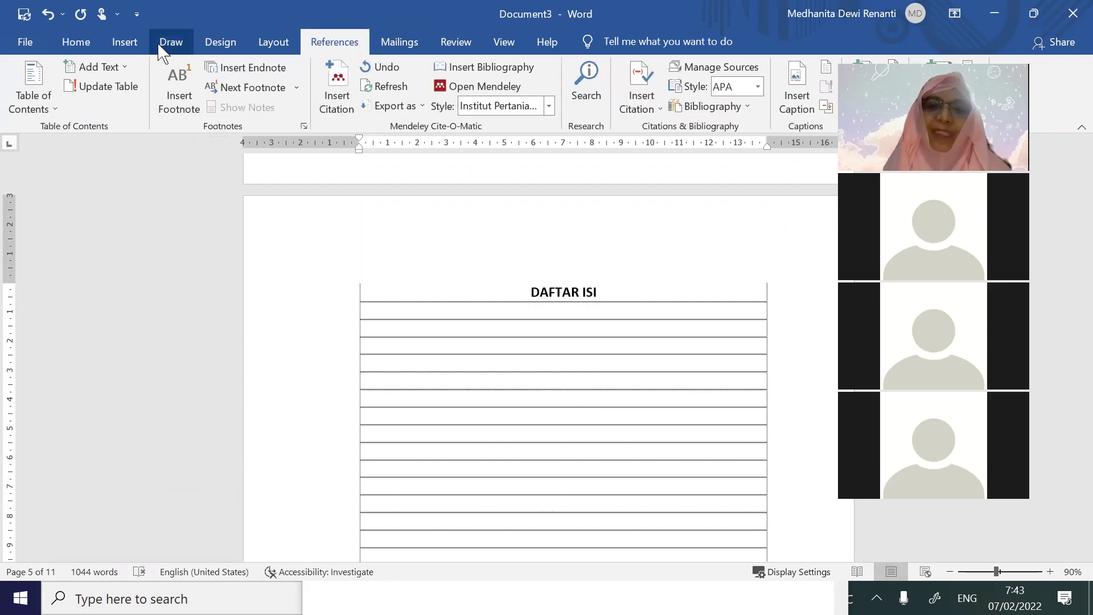
left_click(28, 108)
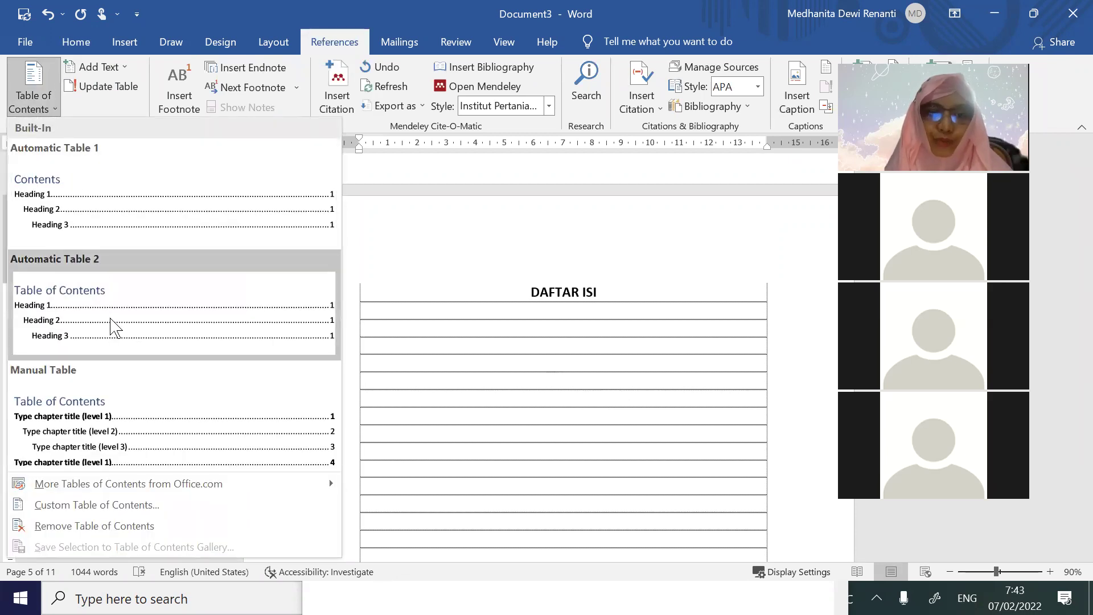
left_click(111, 331)
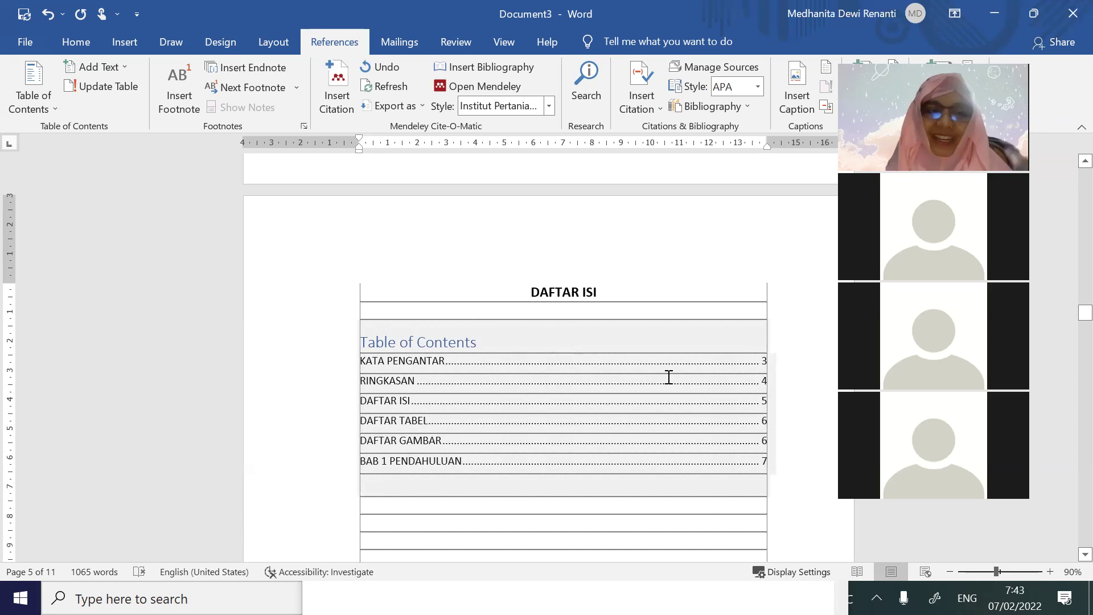
left_click_drag(654, 307, 712, 397)
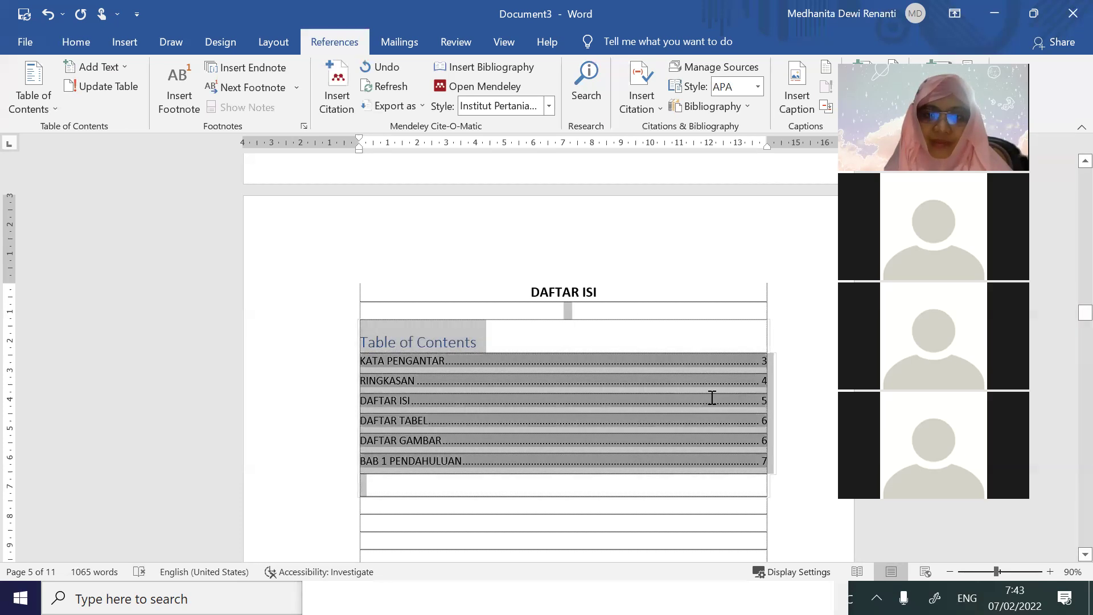
key("Delete")
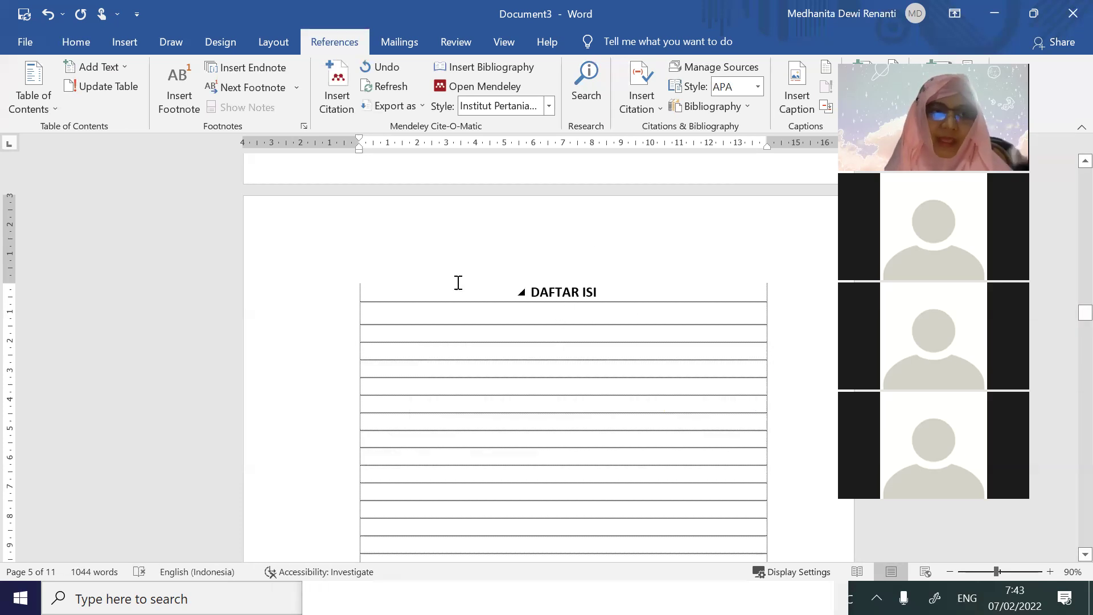
left_click(34, 103)
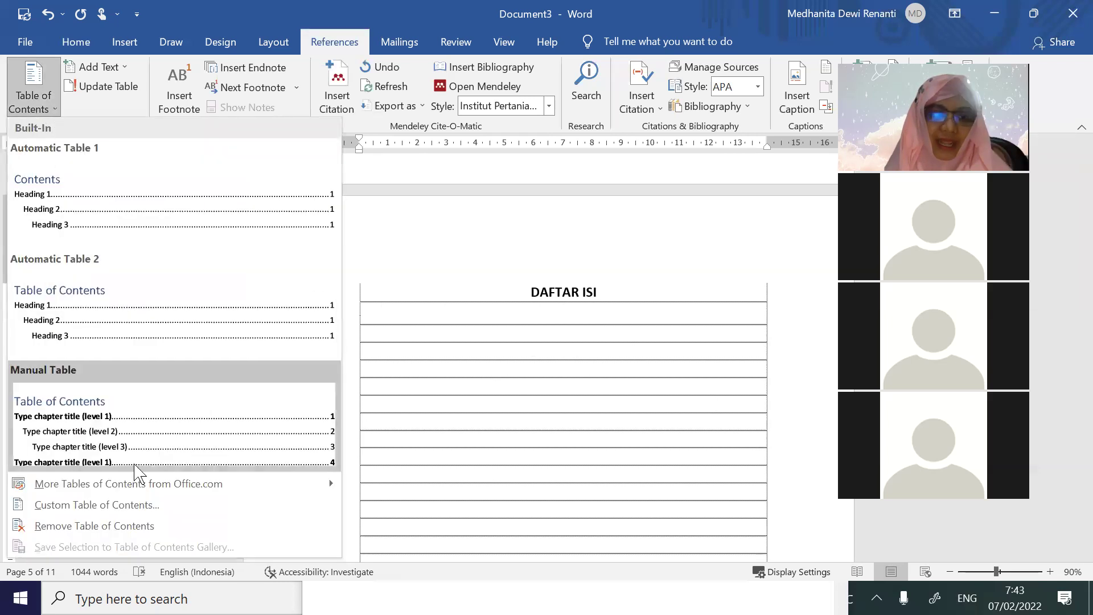
Insert a custom table of contents with tab leader set to (none) under DAFTAR ISI
left_click(140, 517)
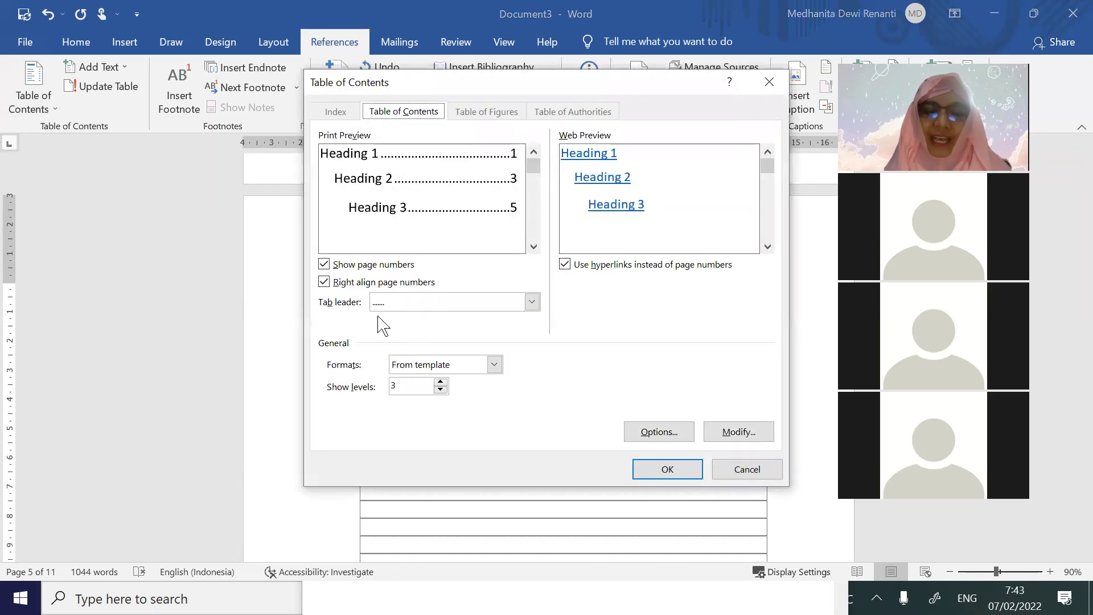
left_click(379, 305)
left_click(386, 319)
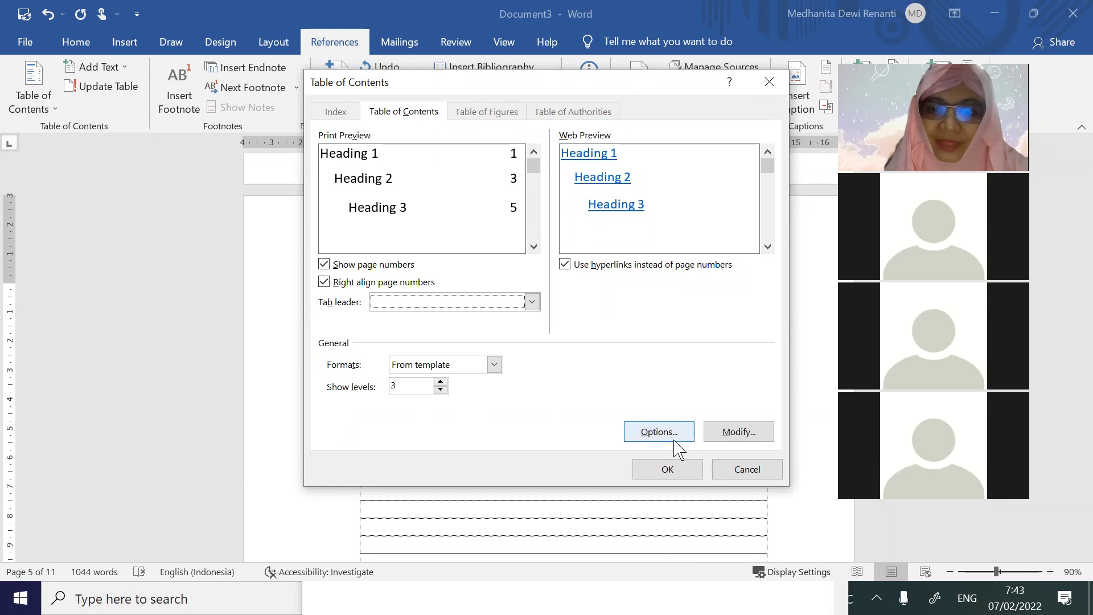
left_click(659, 432)
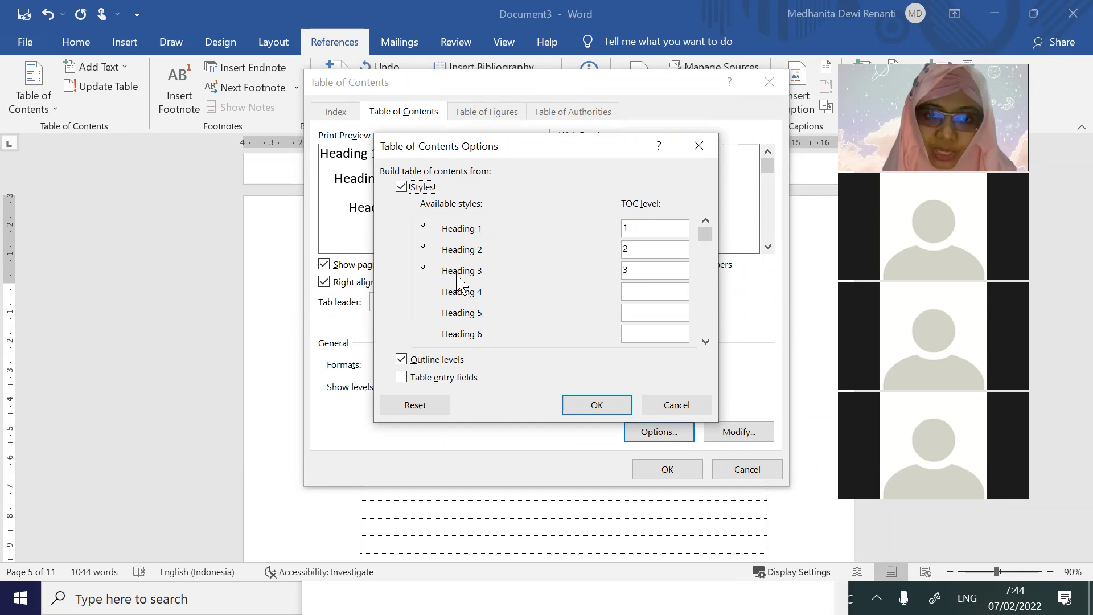
left_click_drag(705, 234, 707, 364)
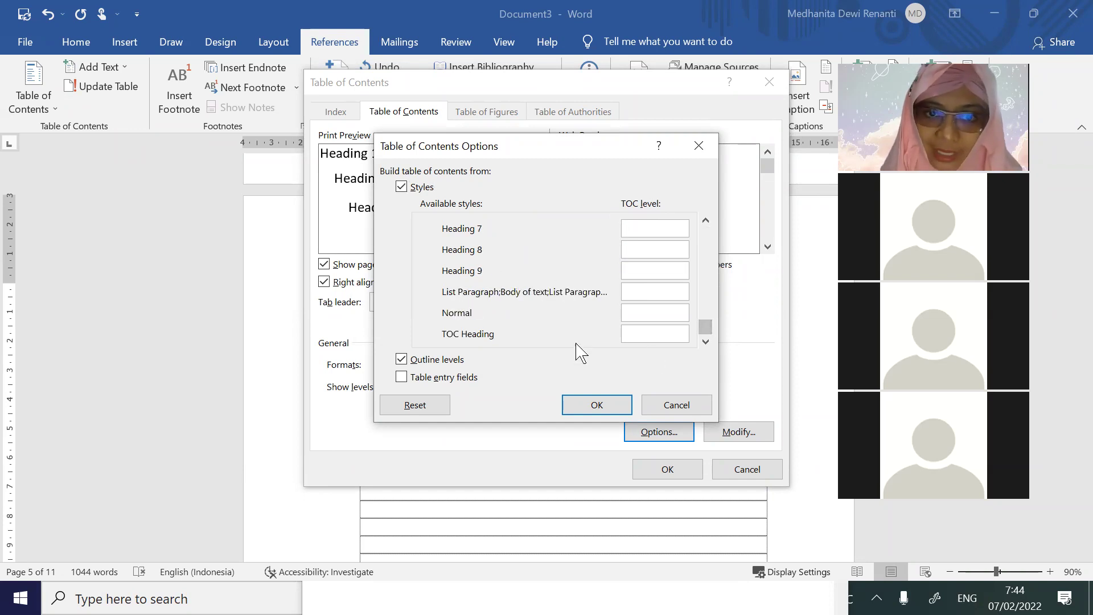
left_click(678, 406)
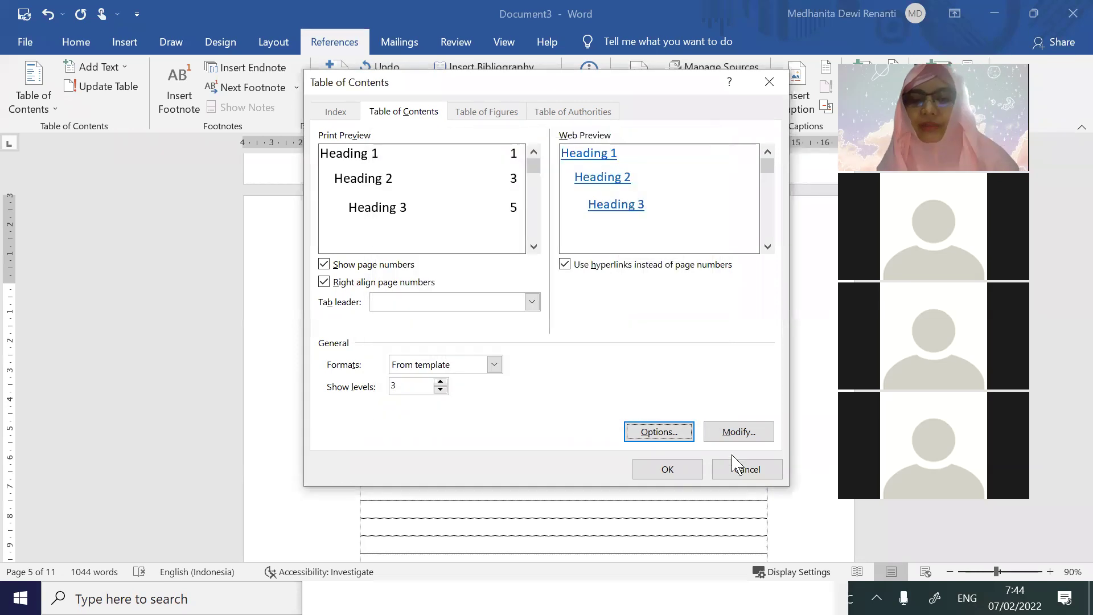
left_click(683, 472)
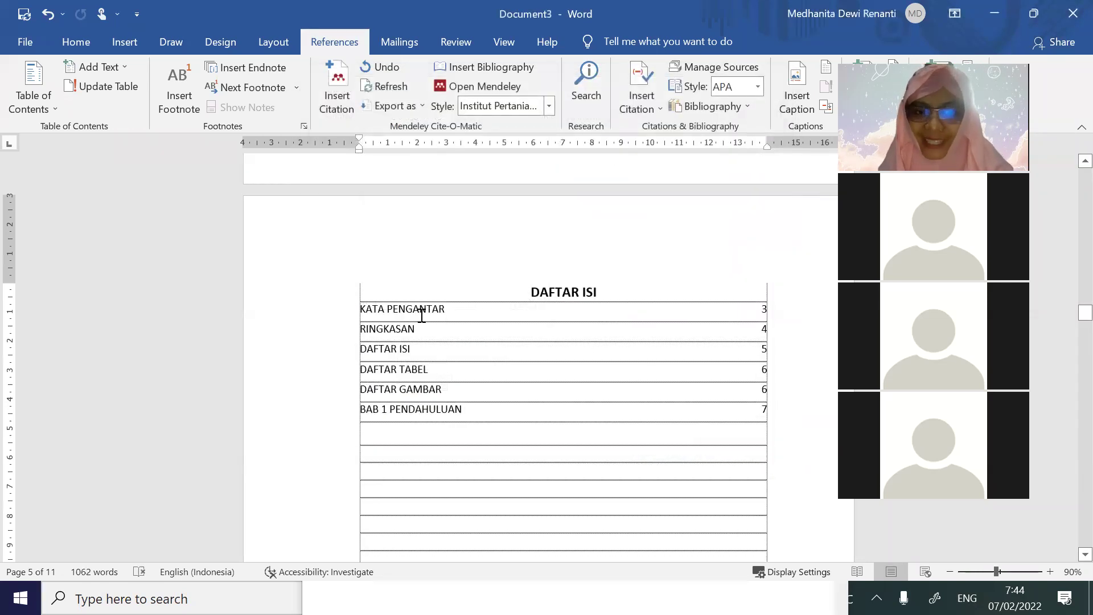
Try updating the table of contents field, then cancel leaving it unchanged
left_click(441, 415)
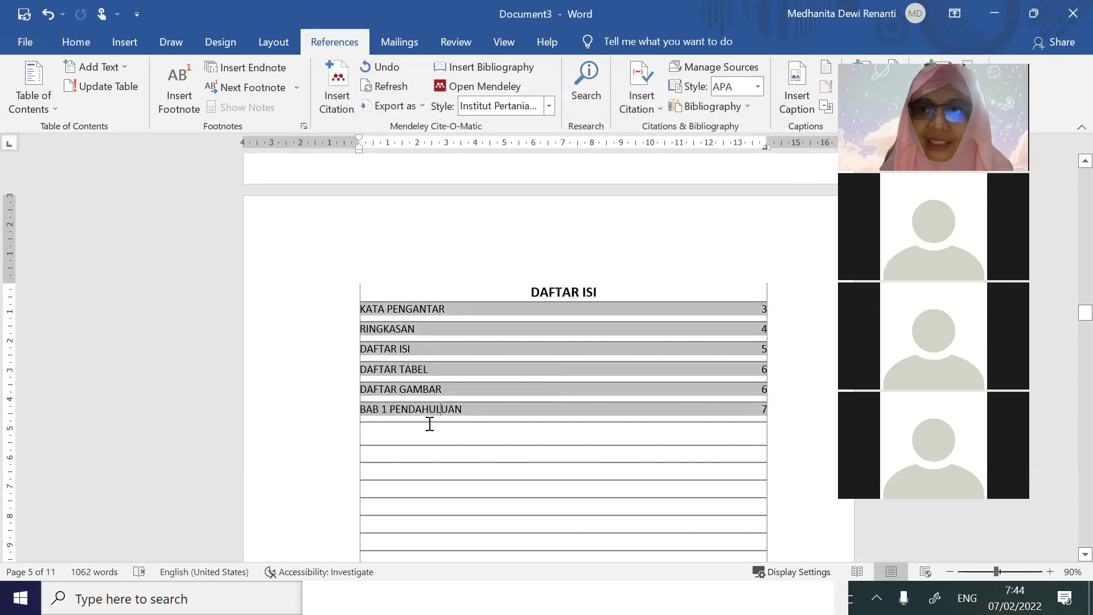
right_click(410, 367)
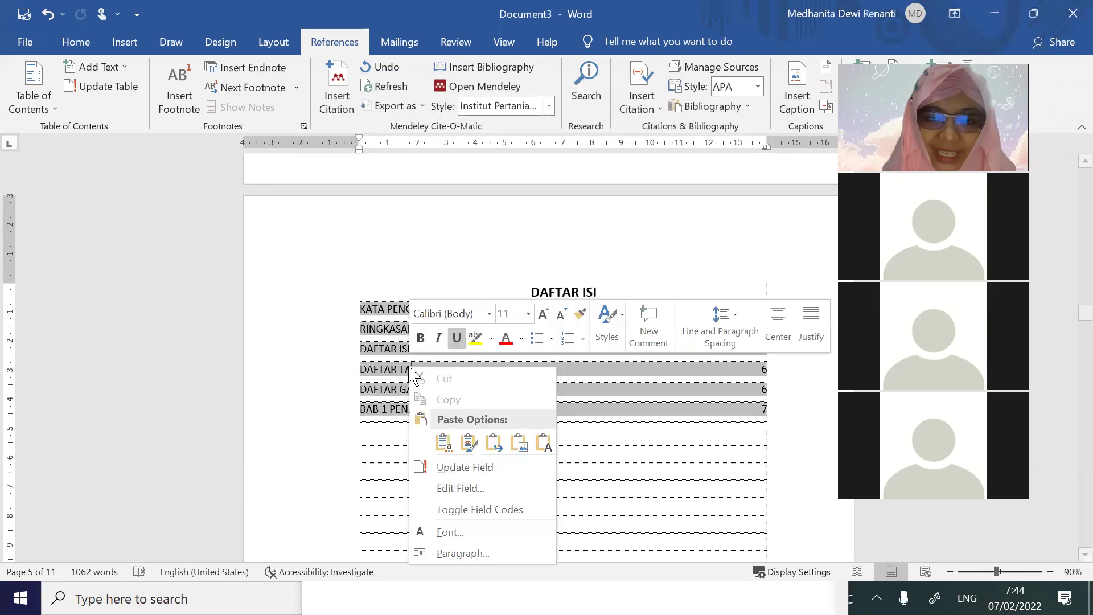
left_click(487, 468)
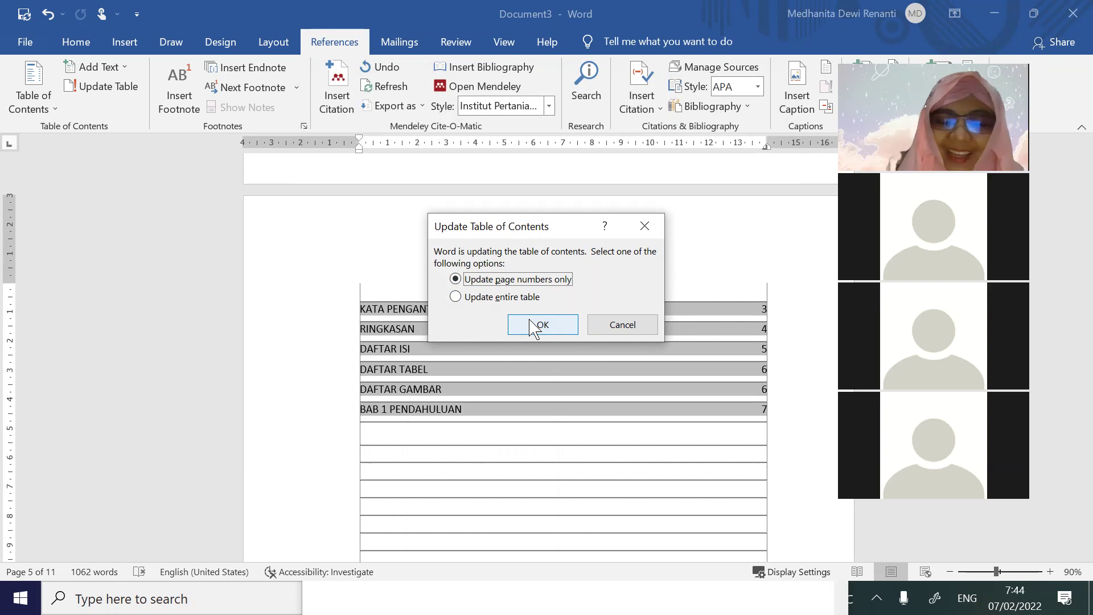
left_click(612, 327)
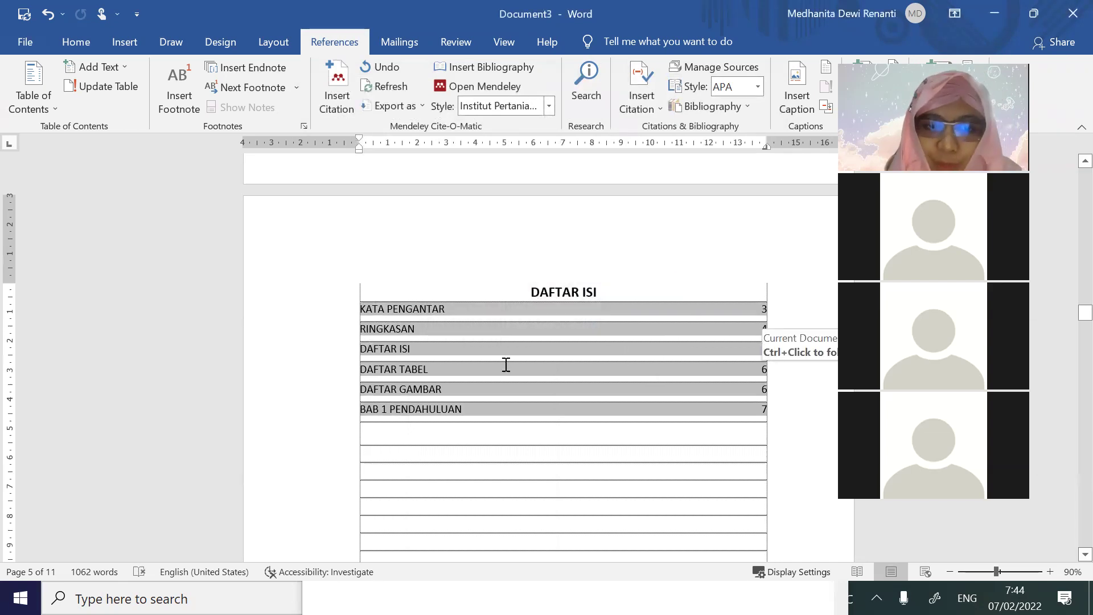
Delete the blank lines above DAFTAR TABEL and select the LATAR BELAKANG subheading
scroll(505, 366, "down", 12)
scroll(515, 363, "down", 6)
scroll(517, 362, "up", 3)
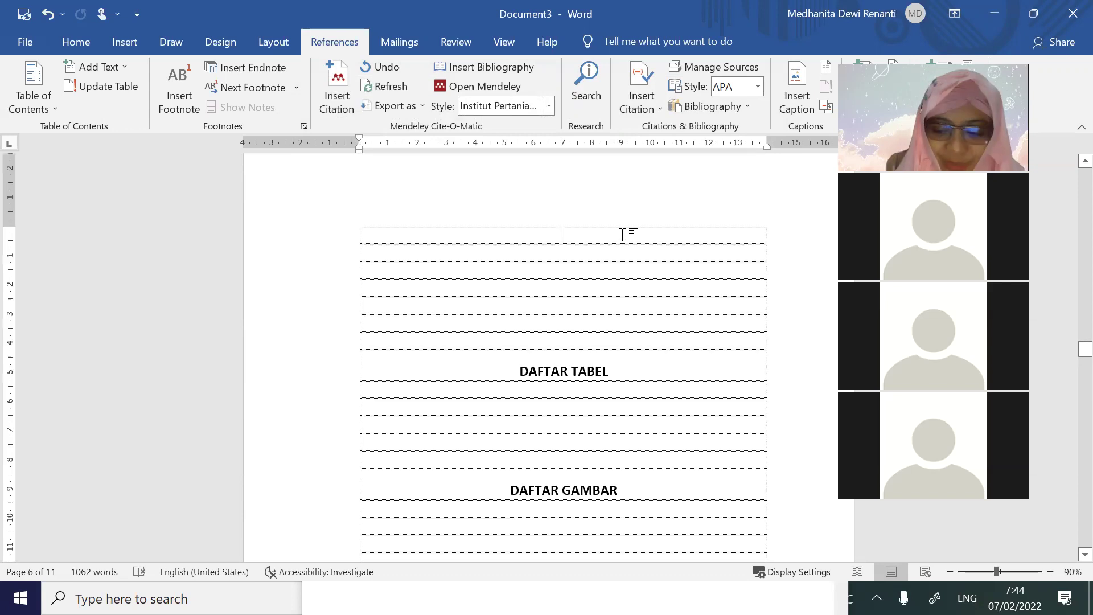
key("Delete")
key("Delete")
key("Delete")
key("Delete")
key("Delete")
key("Delete")
key("Delete")
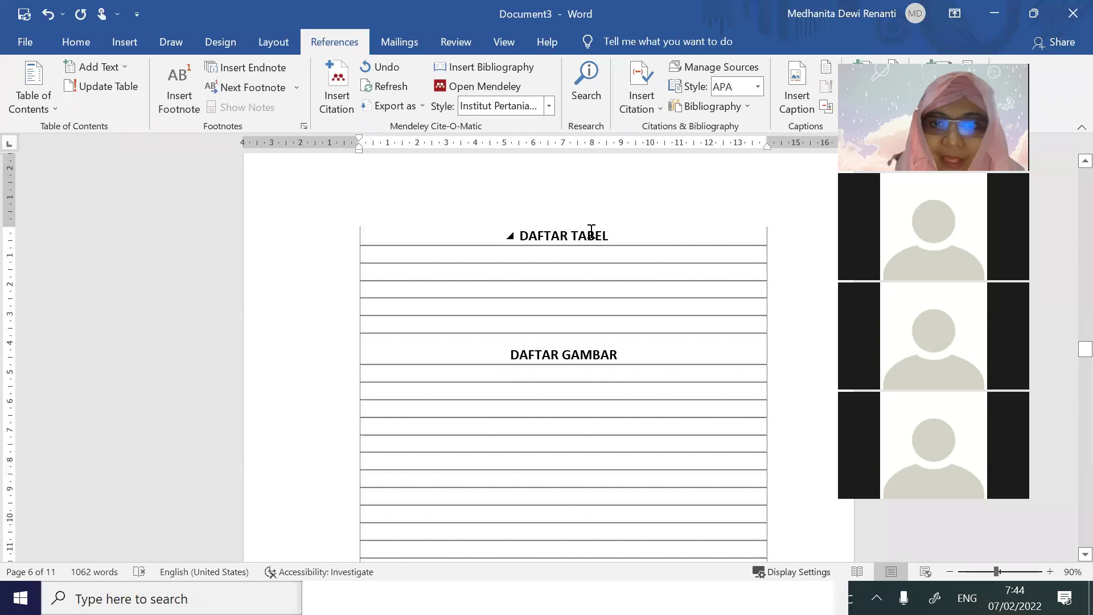
scroll(628, 336, "down", 10)
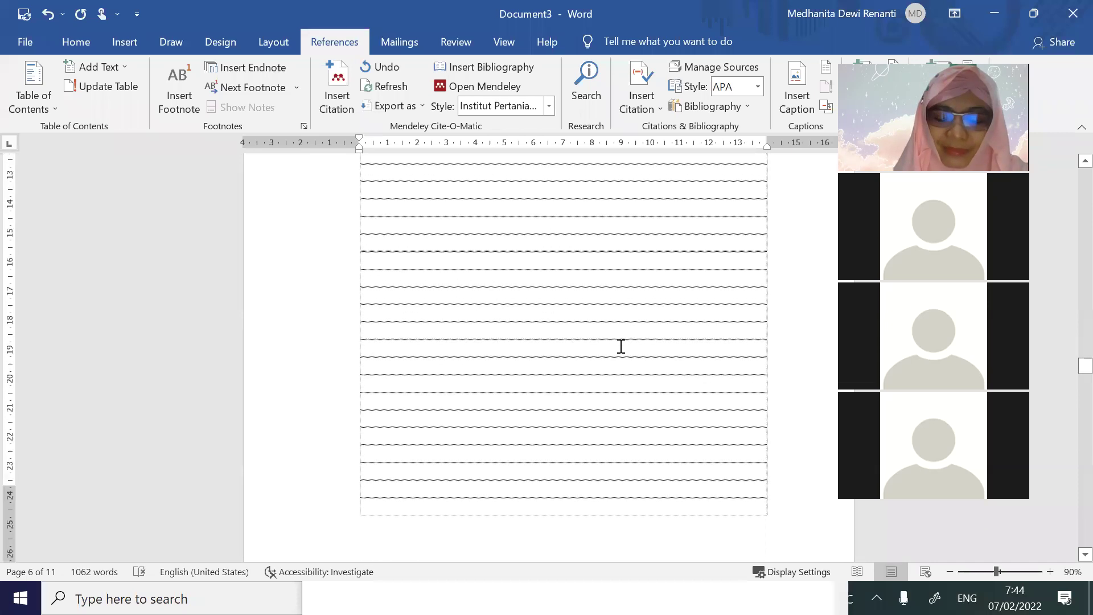
left_click_drag(504, 334, 385, 333)
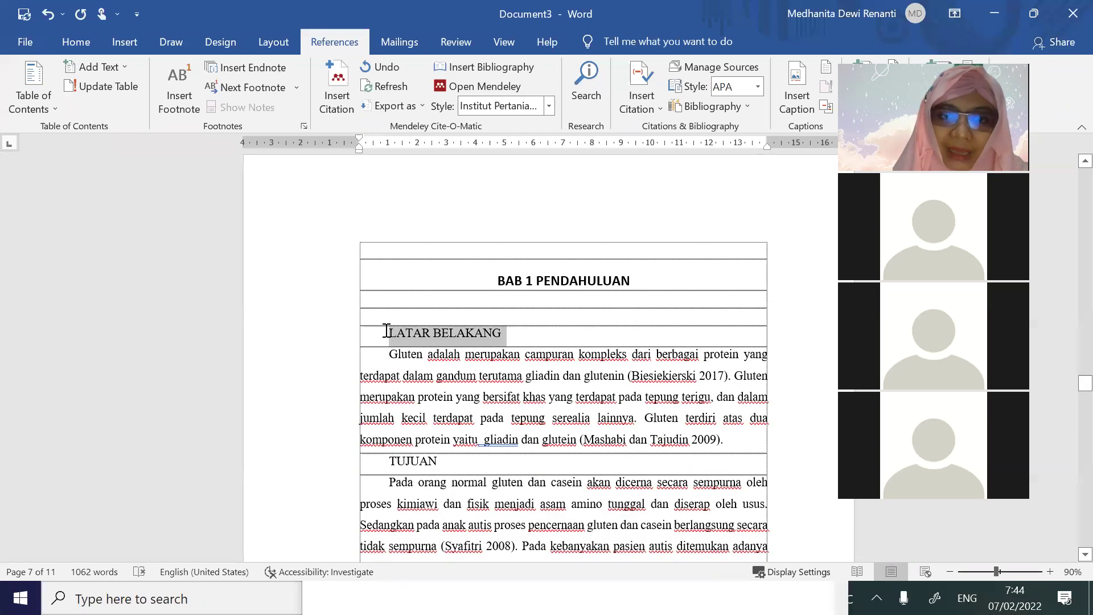
Apply Heading 2 to LATAR BELAKANG and set the style to Automatic colour and bold
left_click(79, 43)
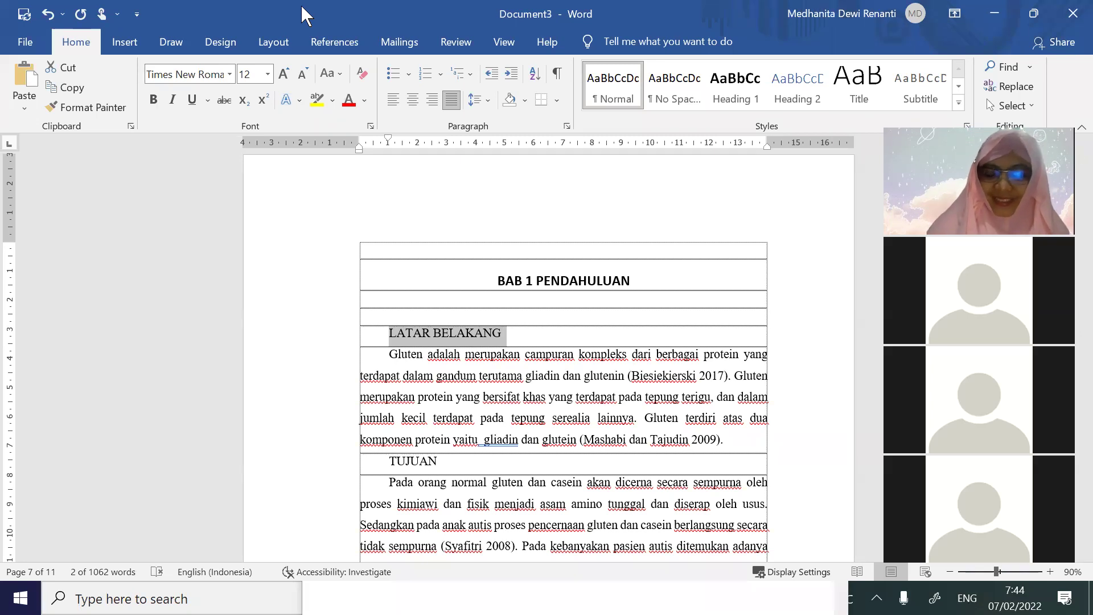
left_click(800, 97)
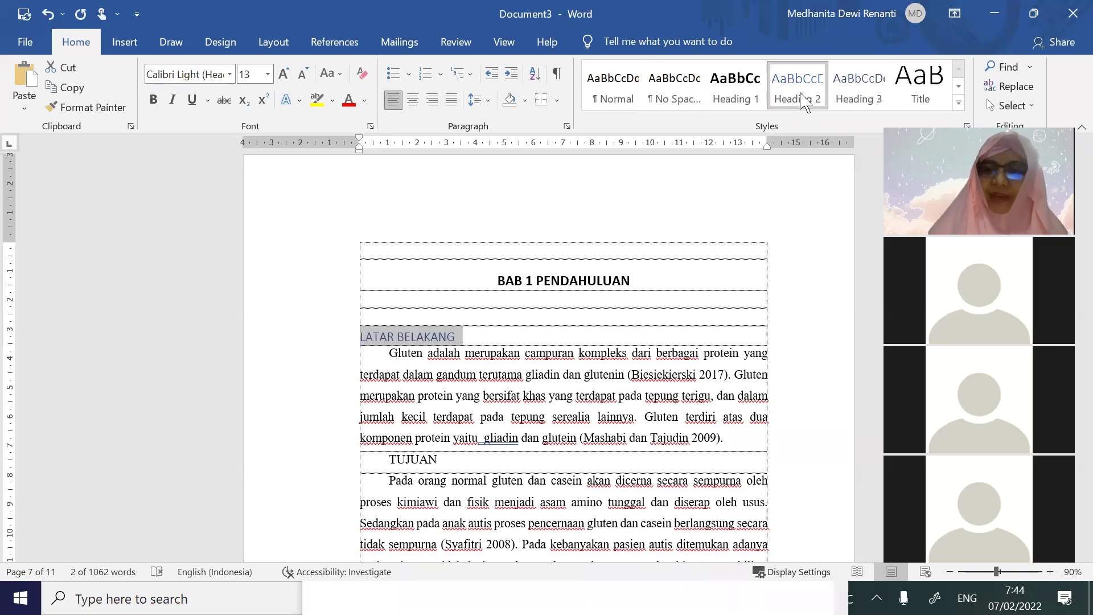
right_click(800, 97)
left_click(843, 120)
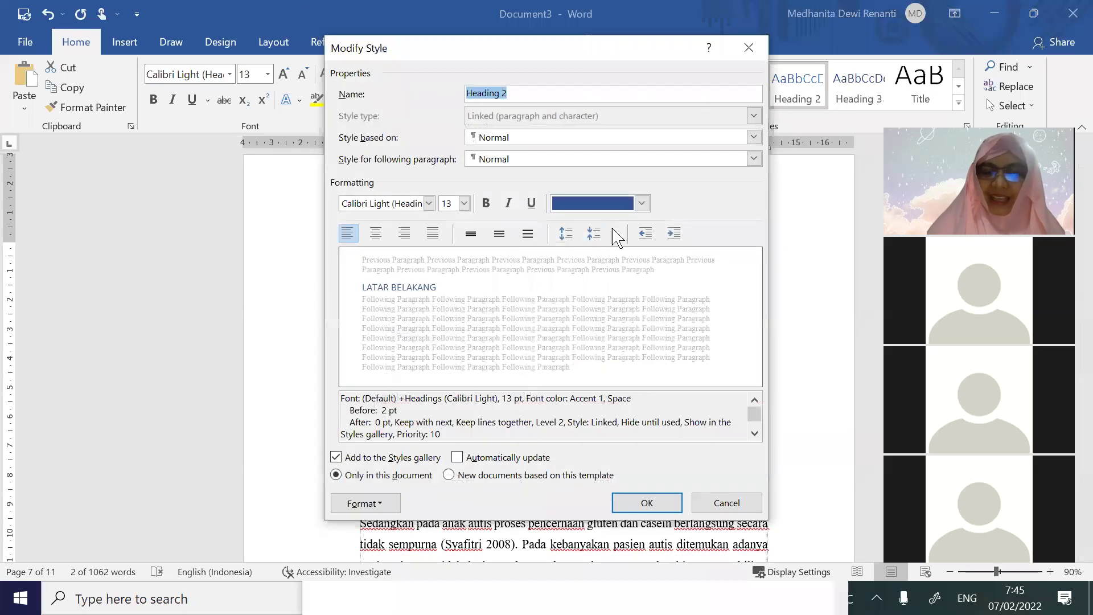
left_click(604, 205)
left_click(583, 224)
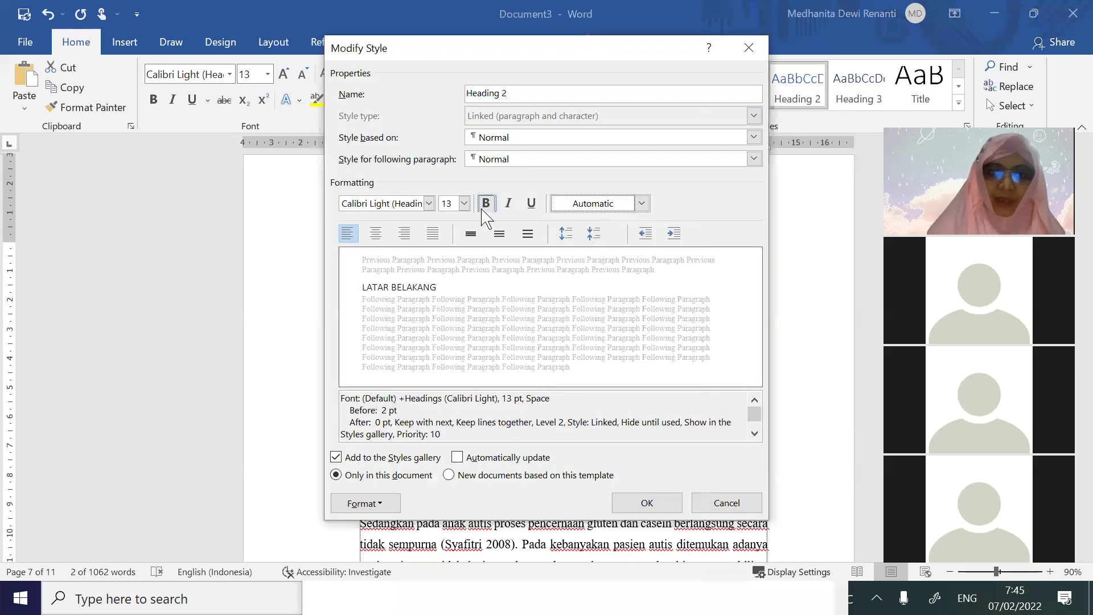
left_click(485, 205)
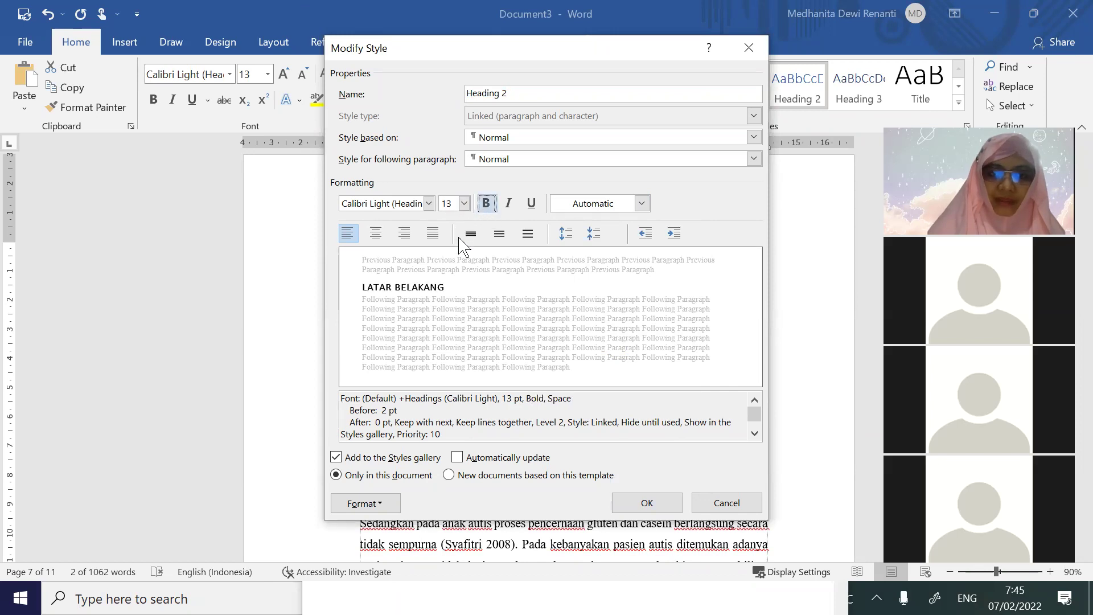
Explore the Heading 2 numbering settings, then cancel out without saving changes
left_click(378, 505)
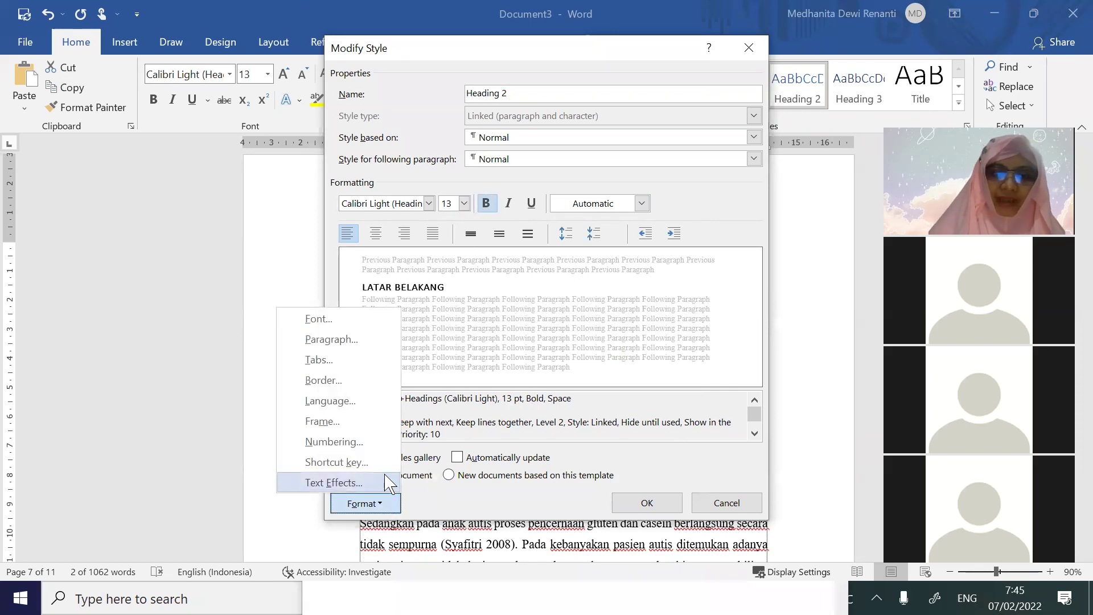
left_click(374, 444)
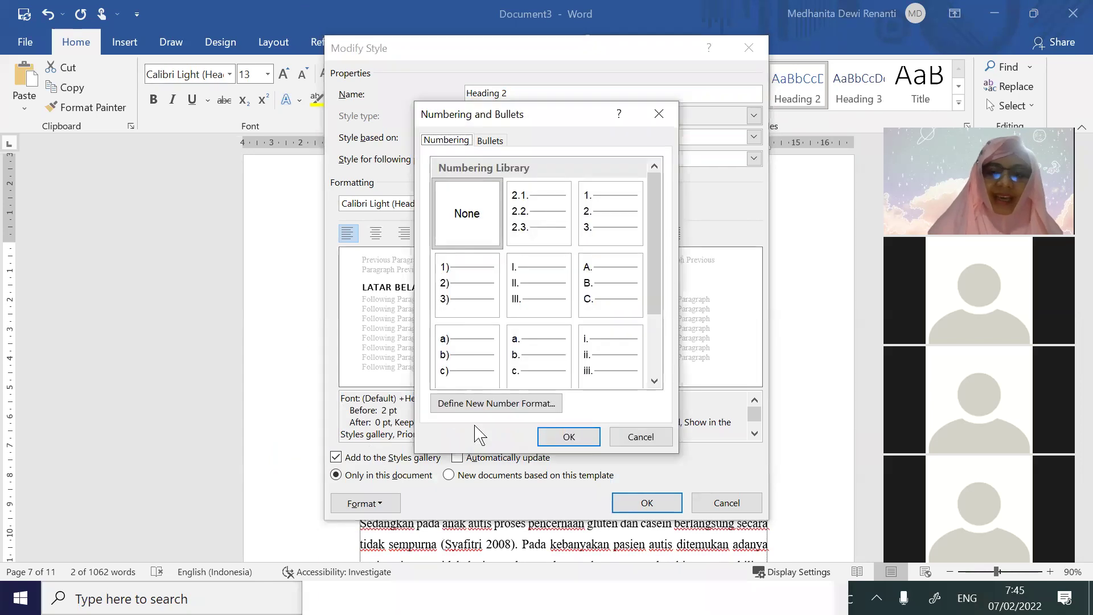
left_click_drag(659, 243, 663, 320)
left_click(541, 404)
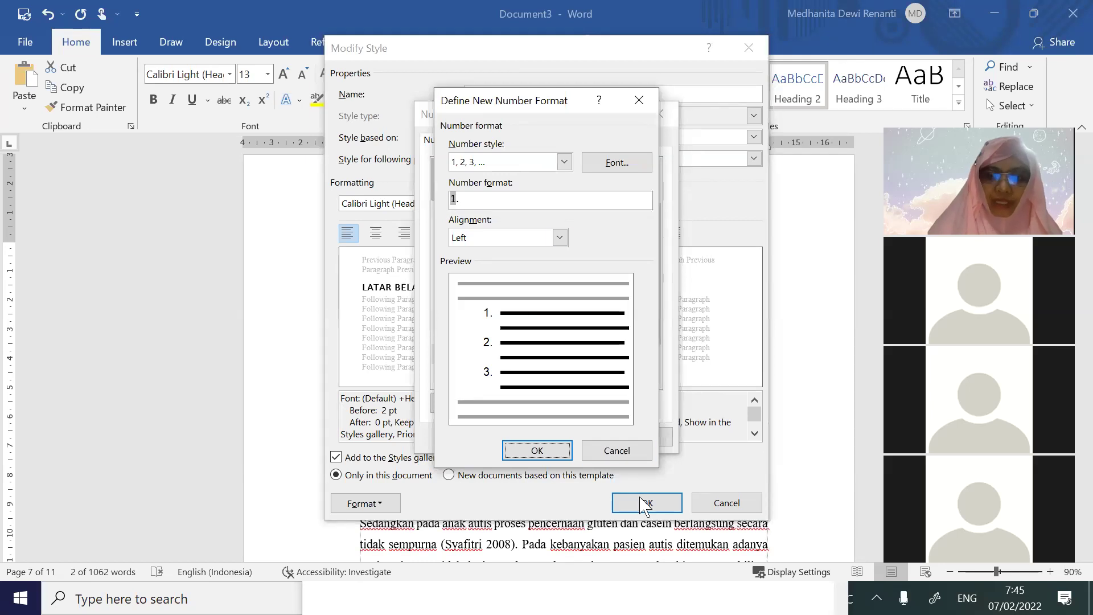
left_click(616, 451)
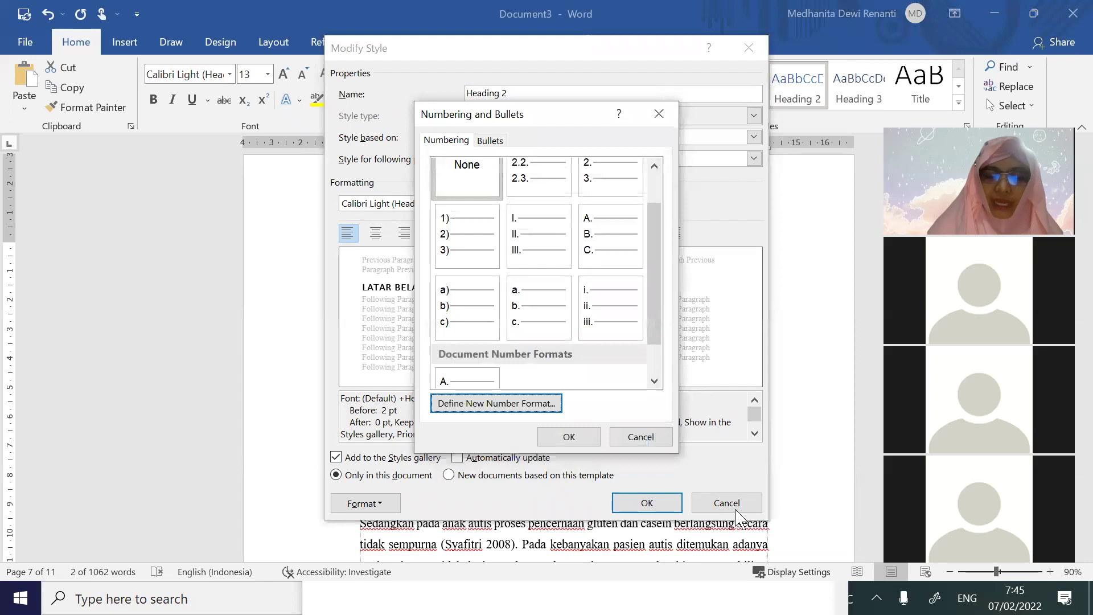
left_click(639, 436)
left_click(727, 503)
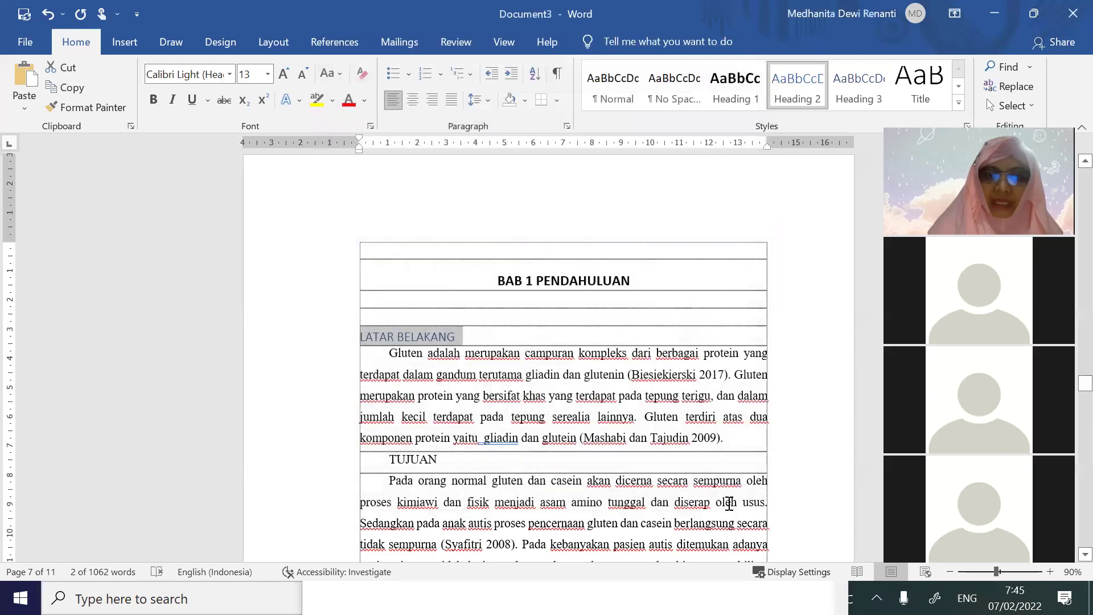
Redefine Heading 2 with Automatic text colour and bold, and confirm
right_click(805, 80)
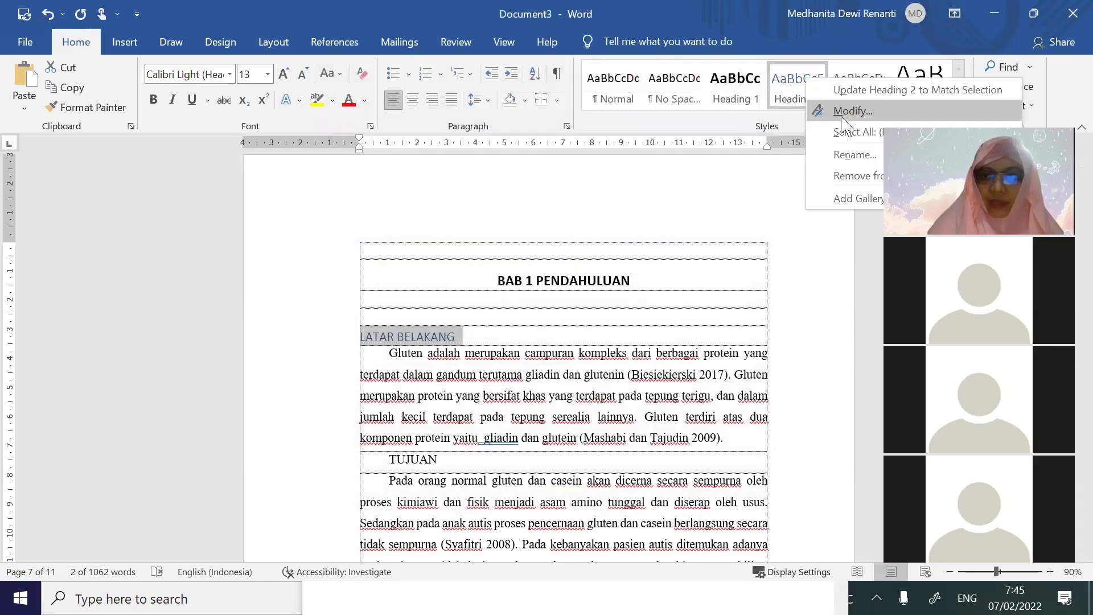
left_click(841, 111)
left_click(641, 204)
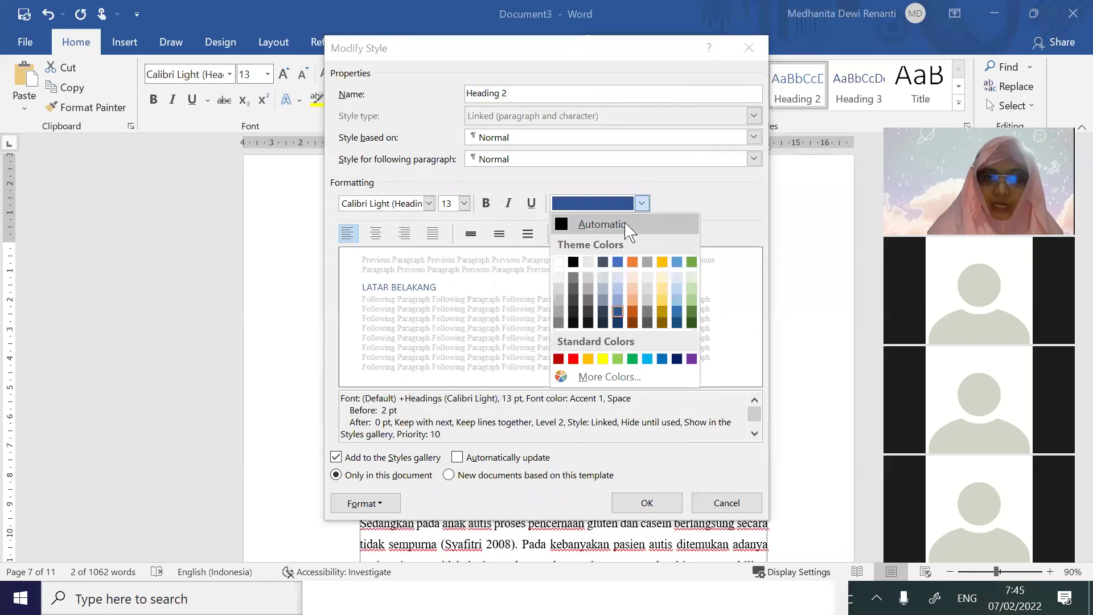
left_click(619, 224)
left_click(485, 204)
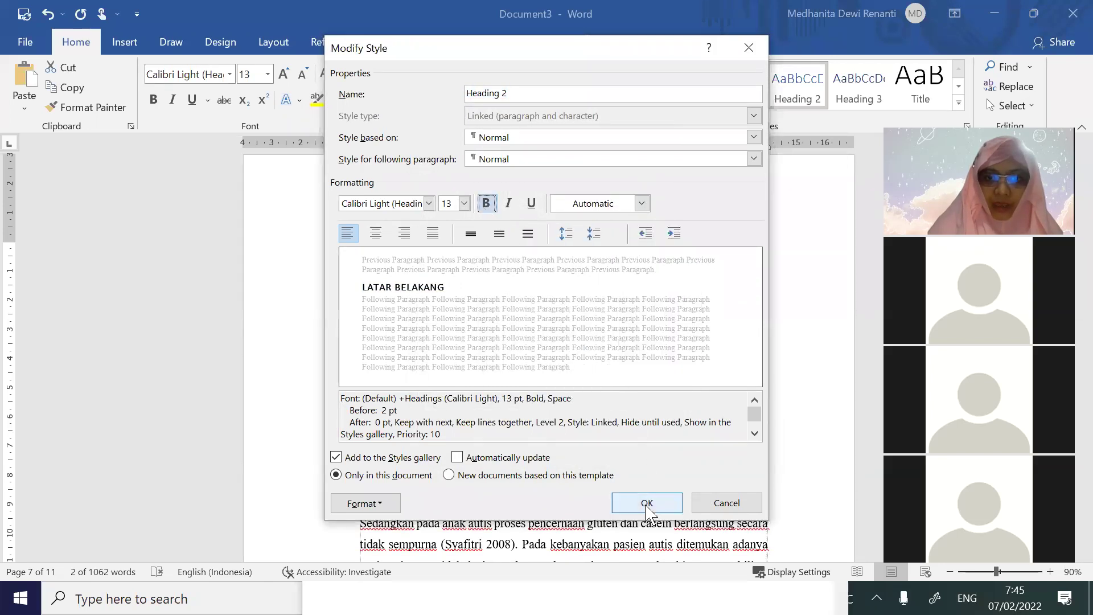
left_click(648, 502)
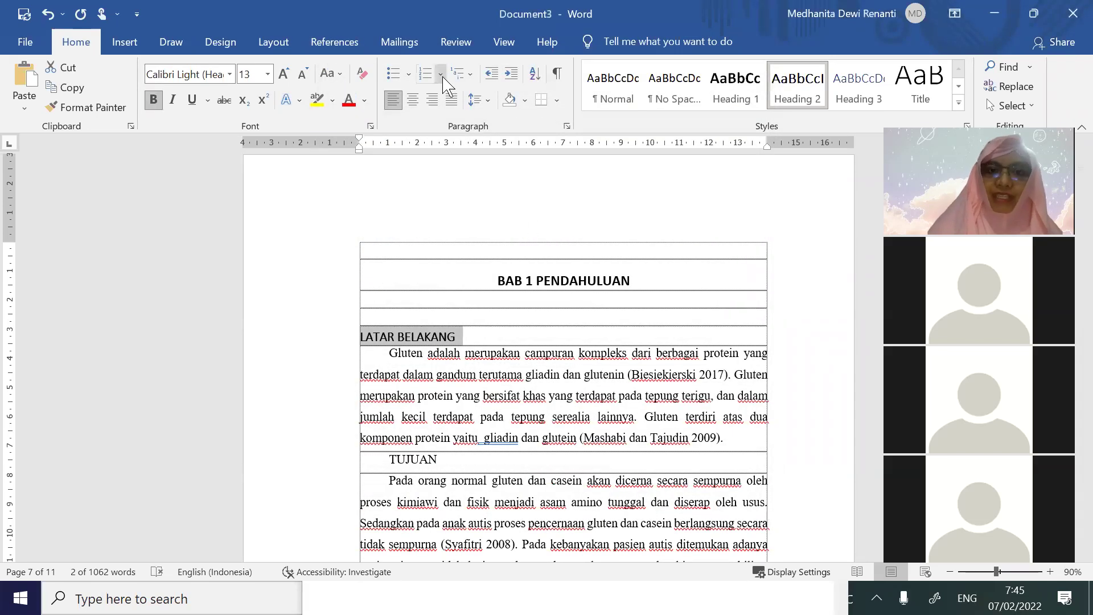
Number LATAR BELAKANG 1.1. using the 1./1.1./1.1.1. multilevel list, number aligned to the left margin
left_click(468, 75)
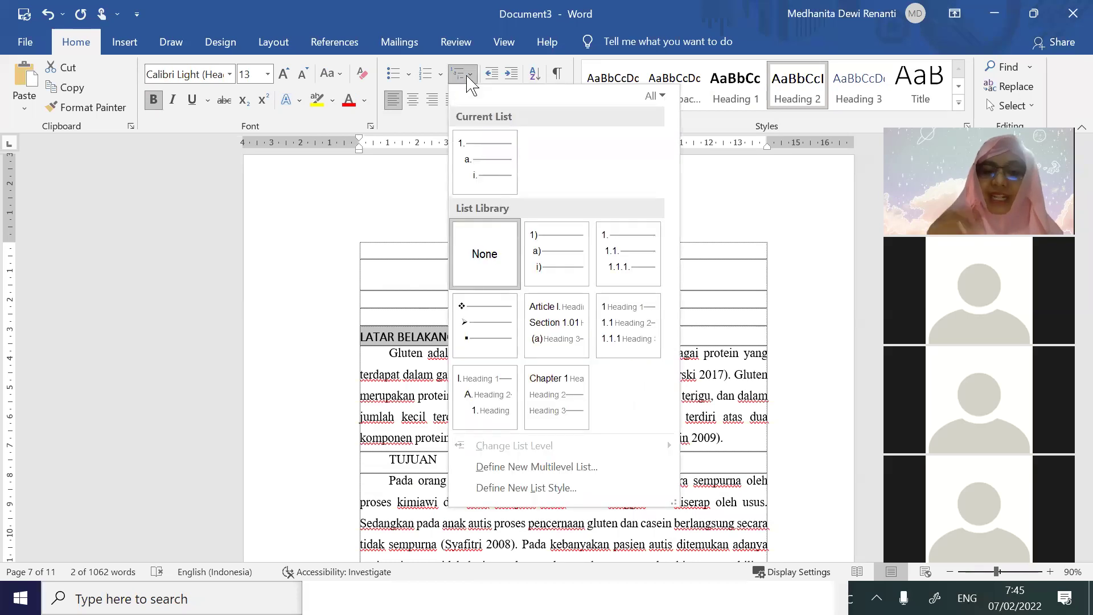
left_click(635, 267)
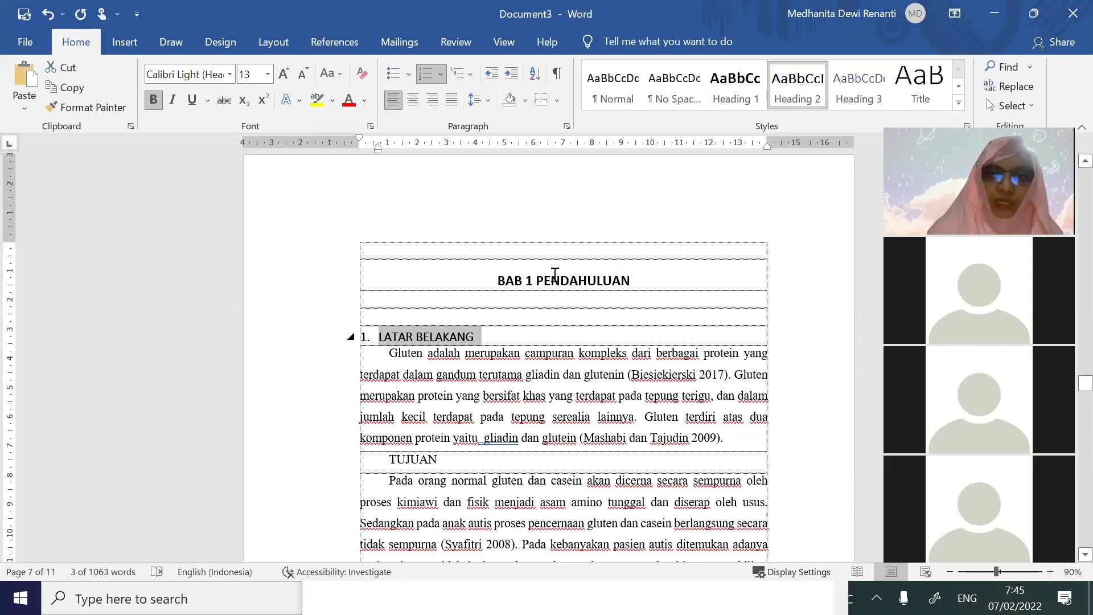
left_click(470, 75)
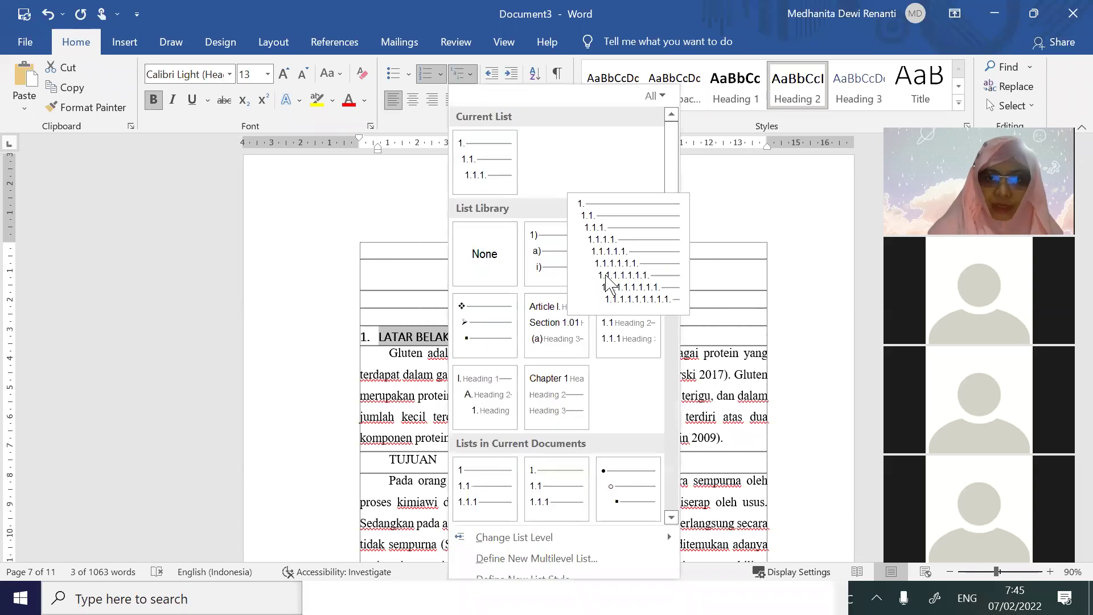
mouse_move(576, 538)
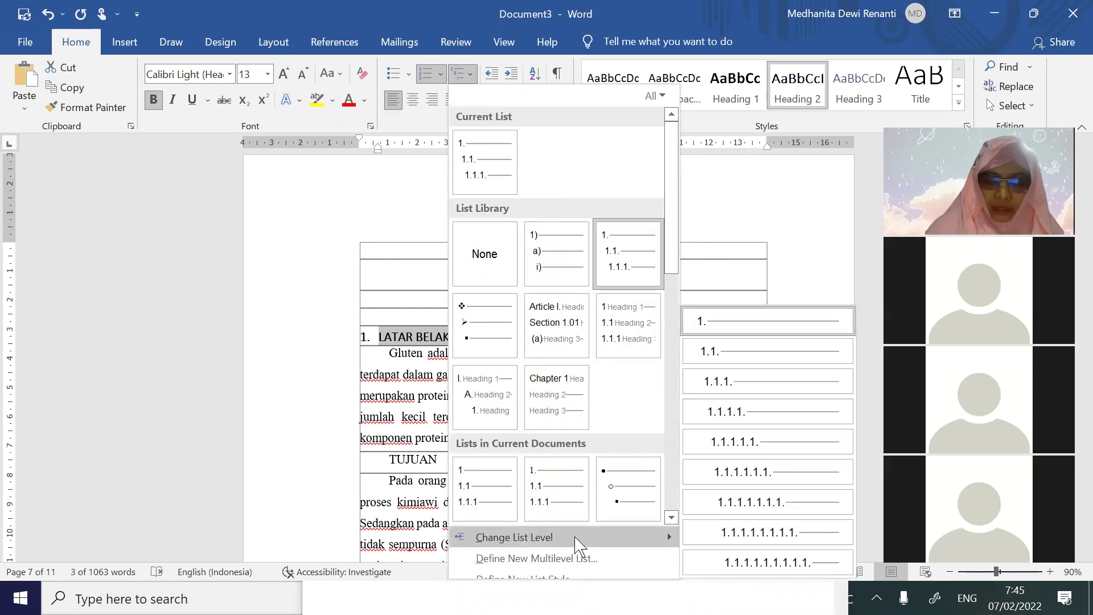
left_click(761, 356)
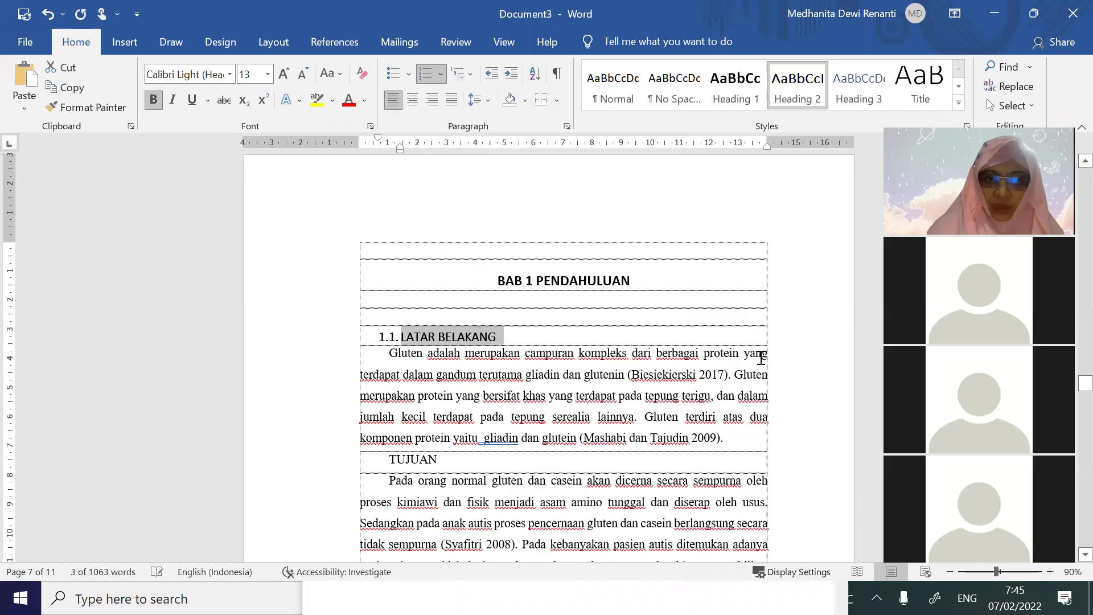
mouse_move(377, 138)
left_mouse_down()
mouse_move(359, 141)
mouse_move(382, 149)
left_mouse_up()
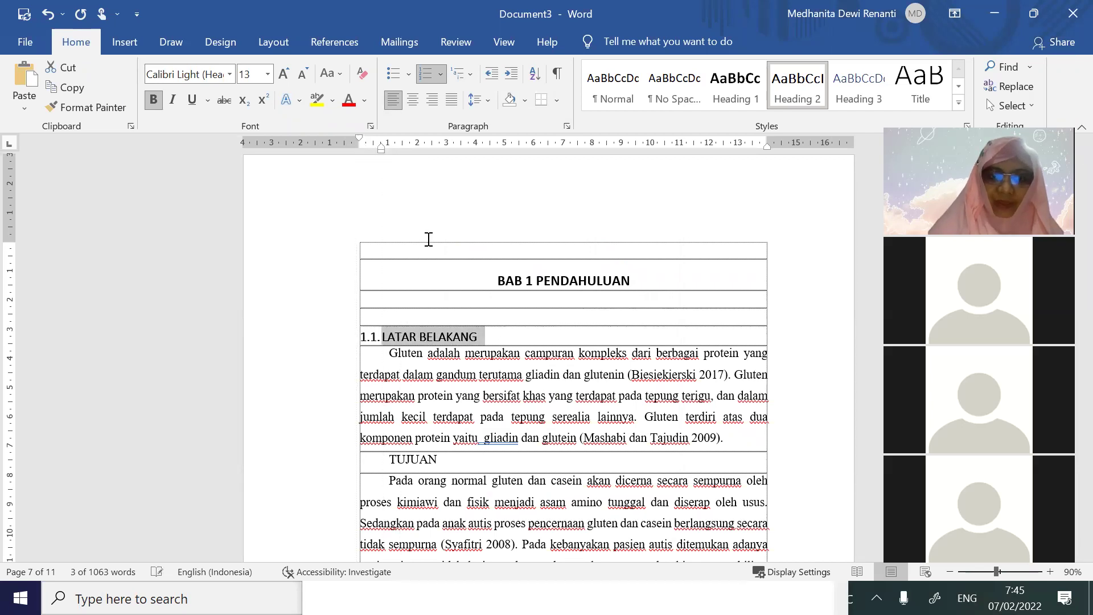
scroll(437, 325, "down", 3)
Format-paint the numbered subheading onto TUJUAN and set the heading numbers to Calibri (Body)
left_click(87, 107)
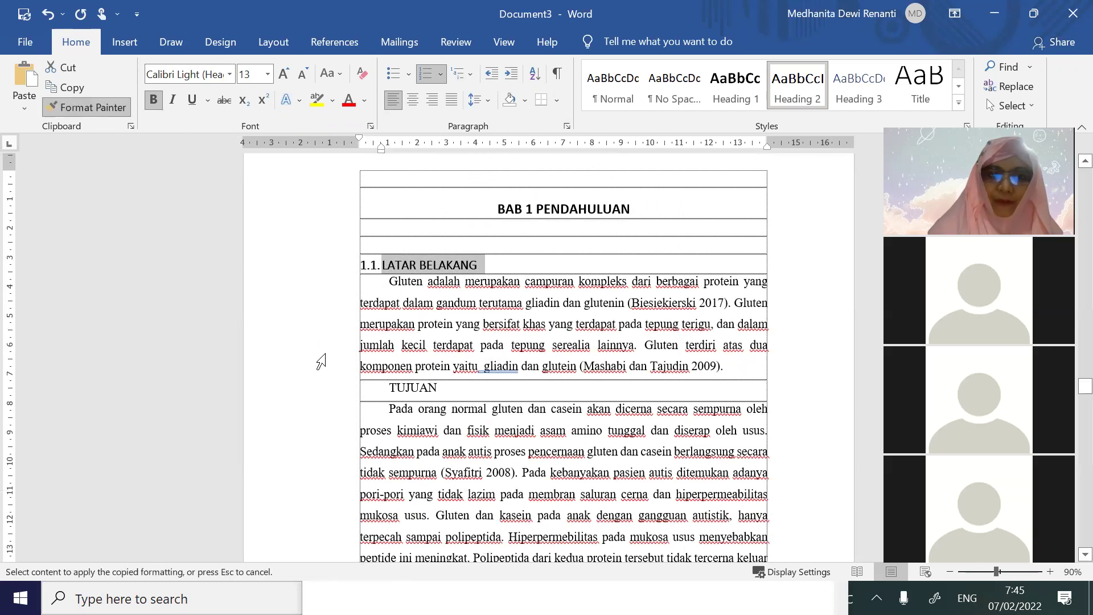
left_click(416, 396)
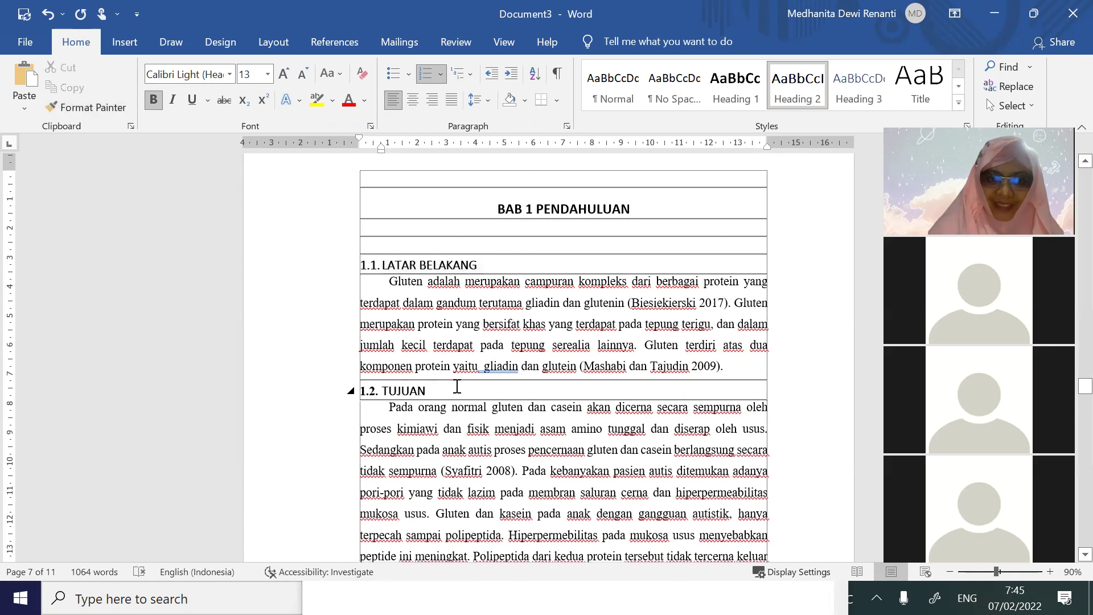
left_click(371, 263)
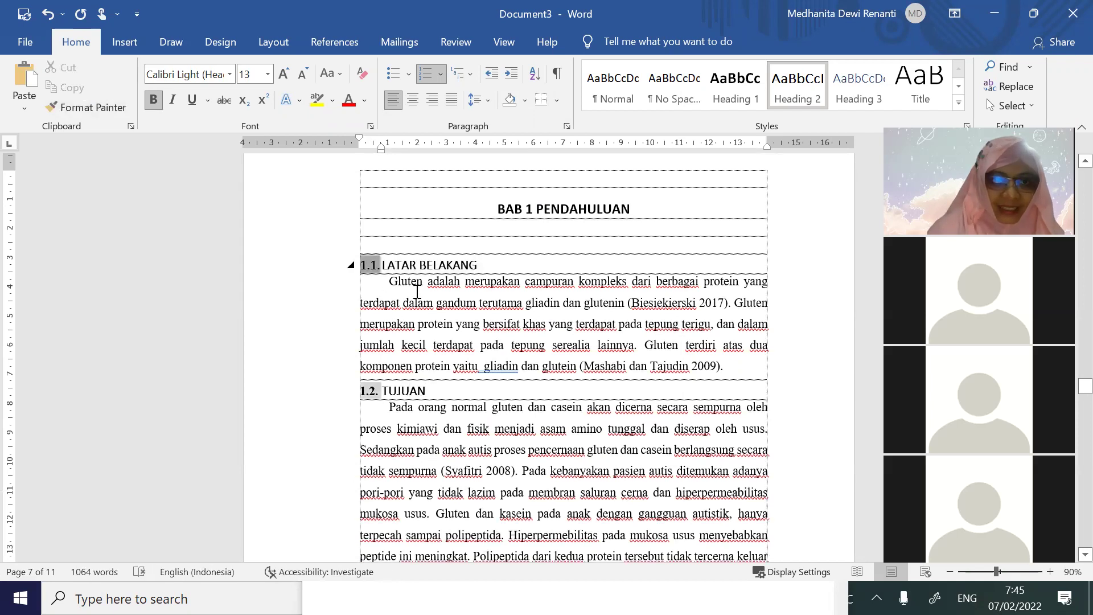
left_click(373, 392)
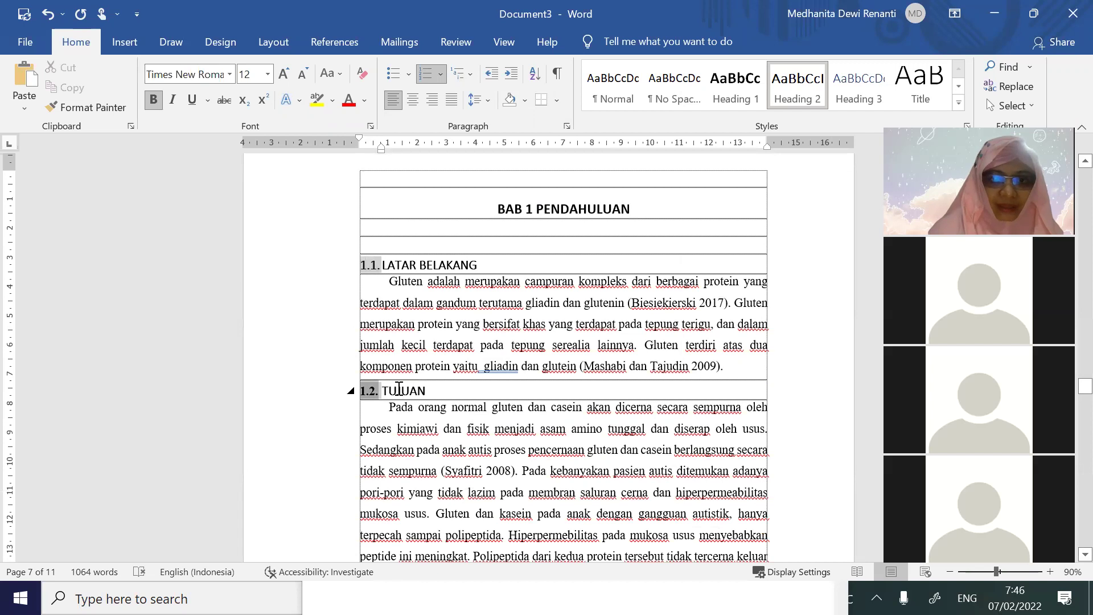
left_click(230, 74)
left_click(215, 136)
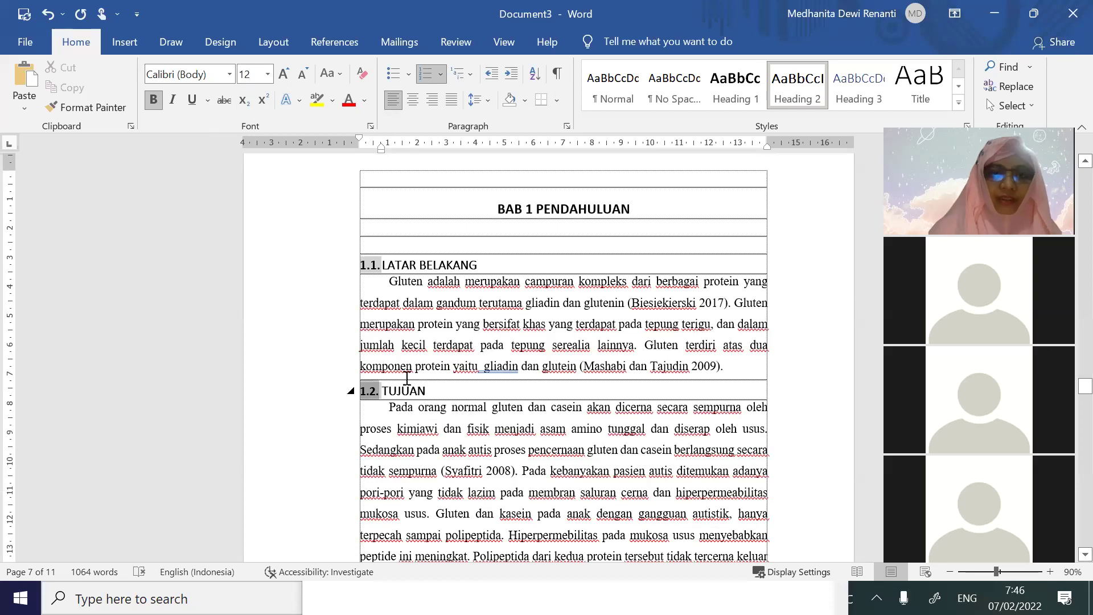
Format-paint TUJUAN's style onto MANFAAT and delete the blank lines above 1.3. MANFAAT
left_click(407, 387)
left_click(63, 107)
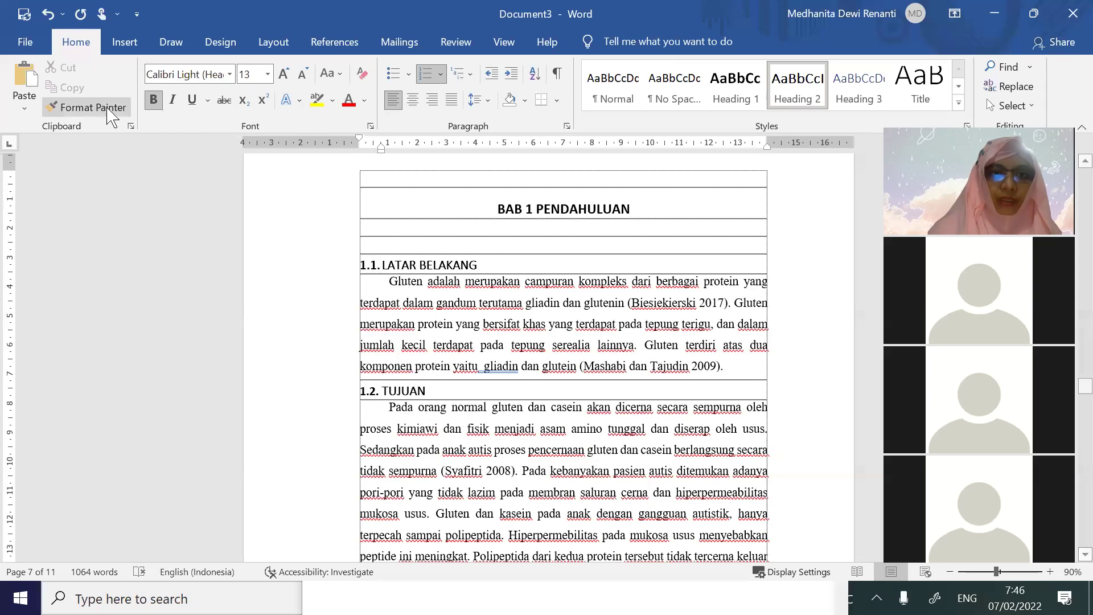
scroll(431, 403, "down", 3)
scroll(431, 403, "down", 10)
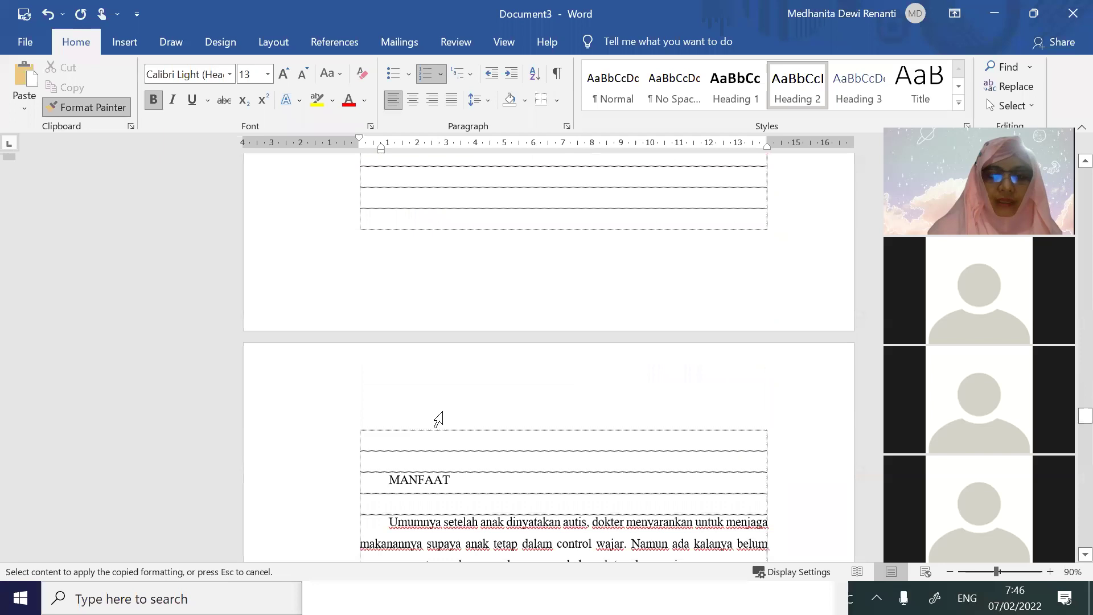
left_click(423, 308)
scroll(555, 341, "down", 2)
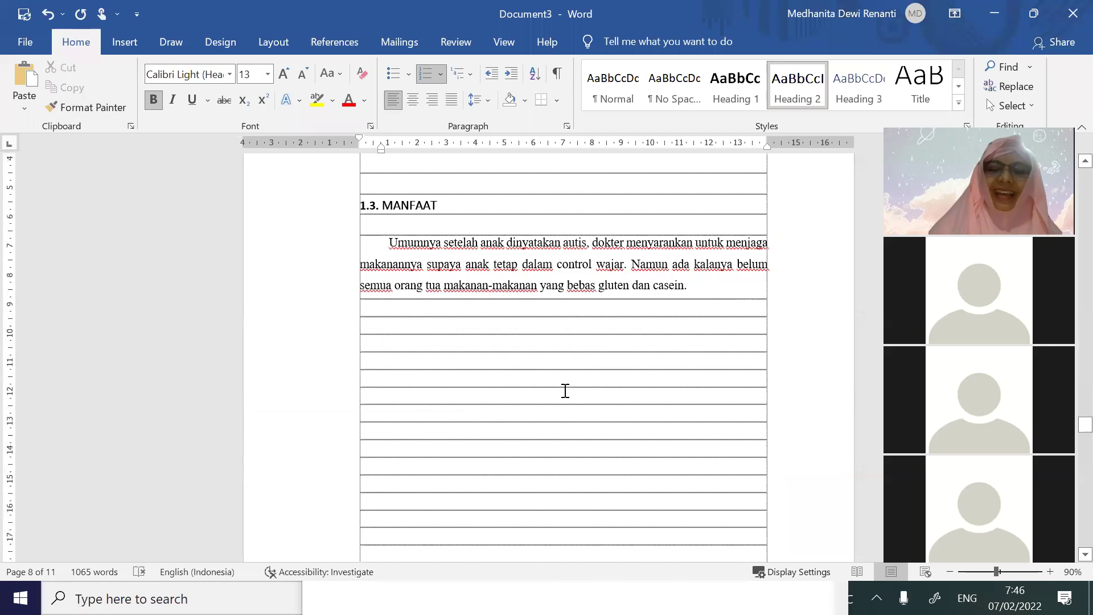
scroll(535, 228, "up", 1)
key("Delete")
key("Delete")
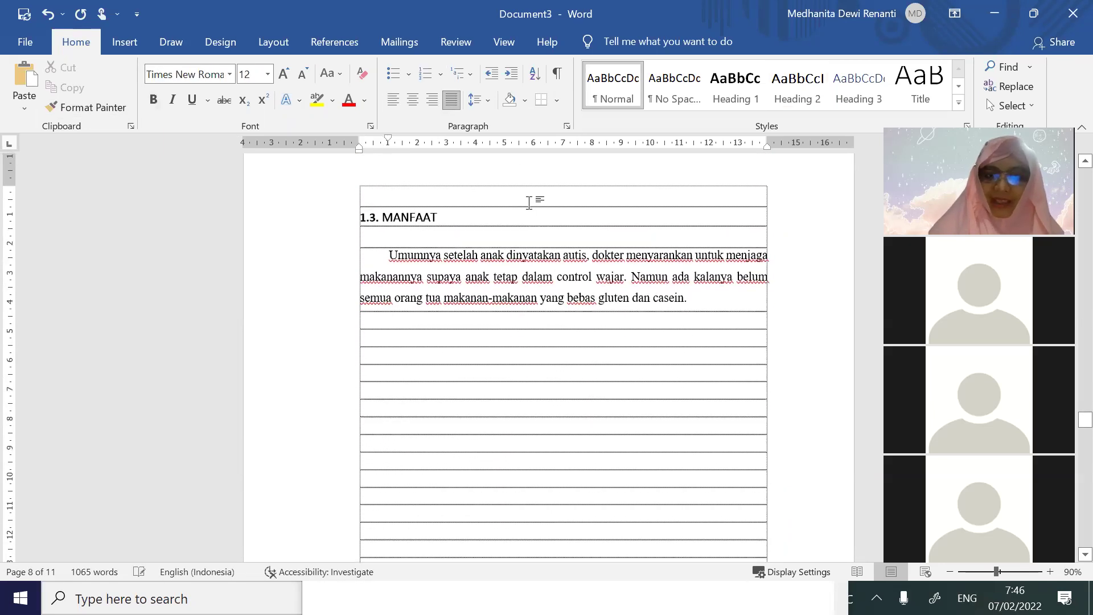
scroll(575, 253, "down", 5)
scroll(575, 253, "down", 10)
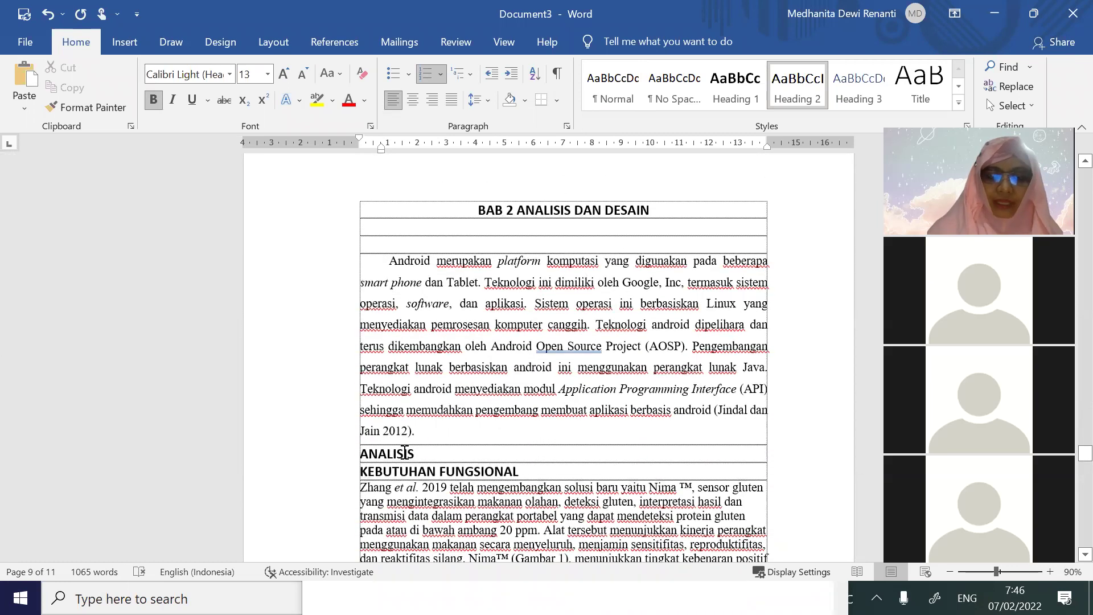
Style ANALISIS as Heading 2 and number it 1.1. with the 1./1.1./1.1.1. multilevel list
left_click(403, 454)
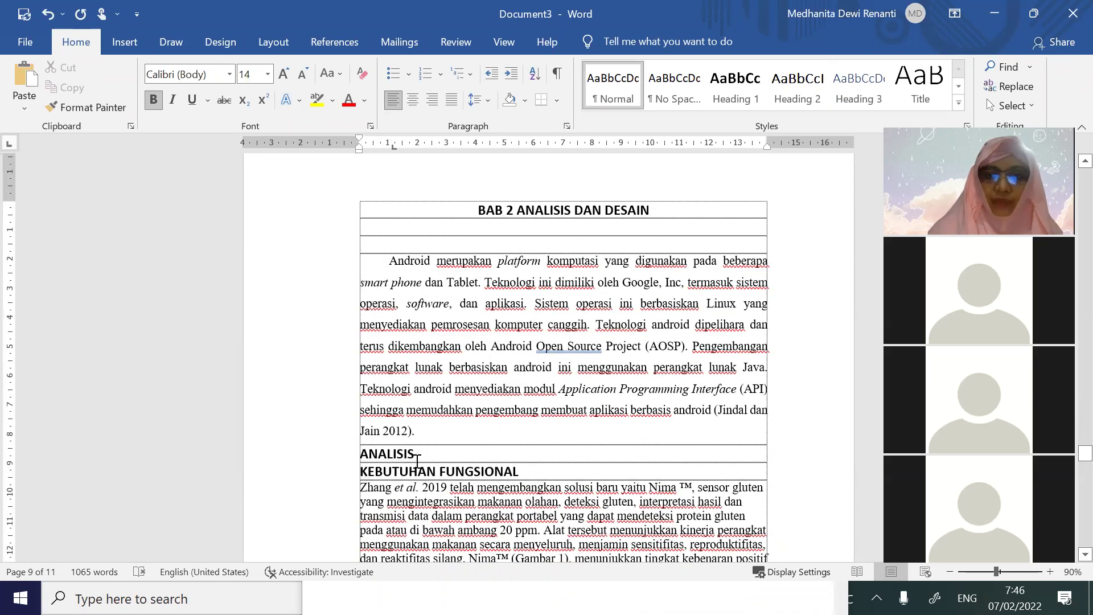
left_click_drag(393, 450, 356, 451)
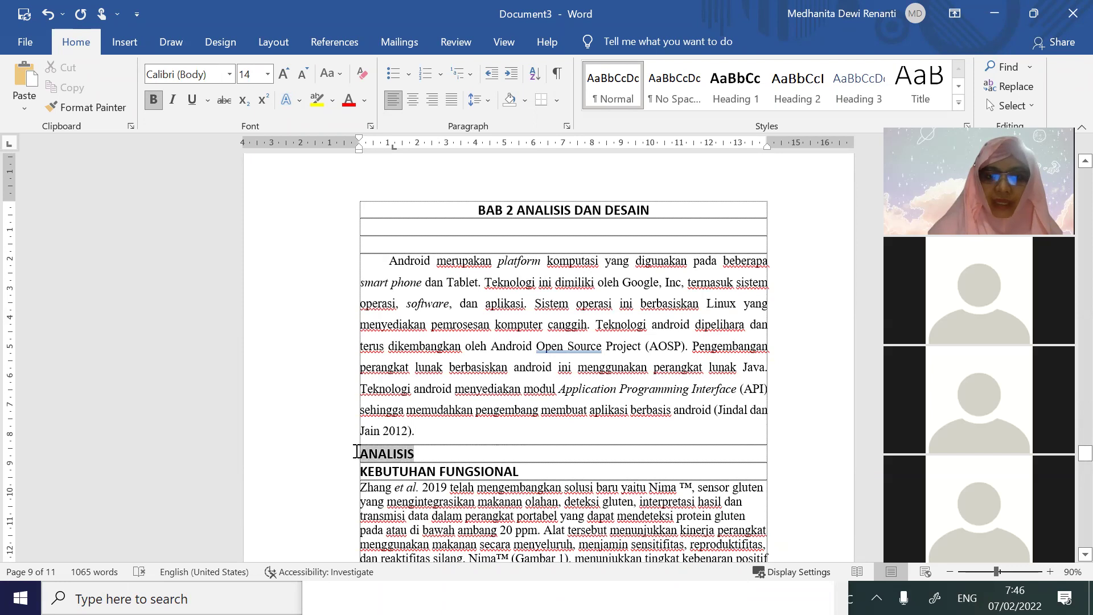
left_click(797, 86)
left_click(470, 74)
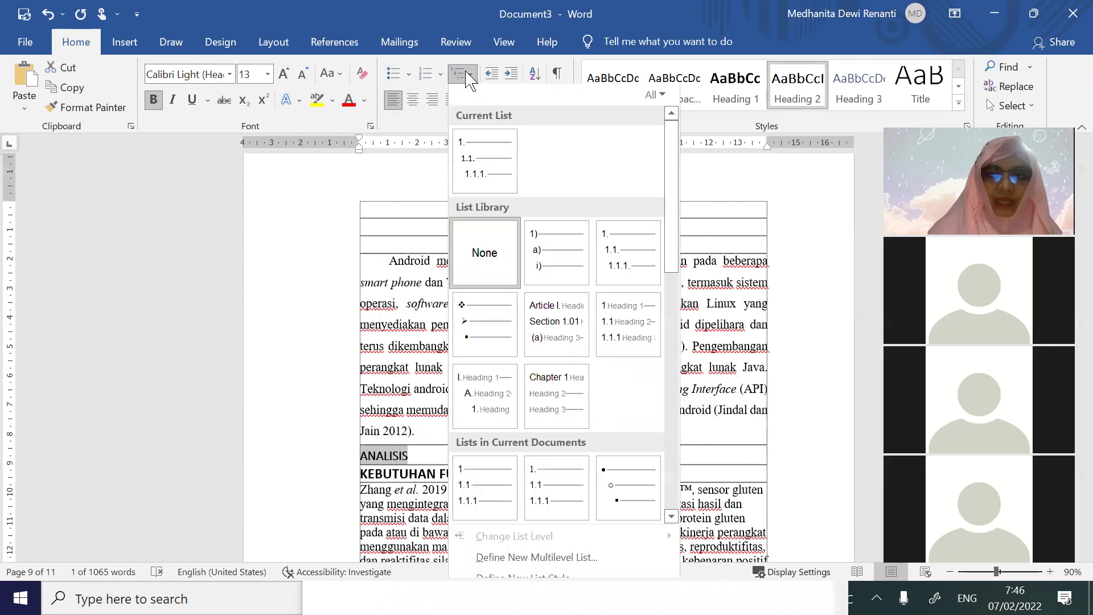
left_click(631, 268)
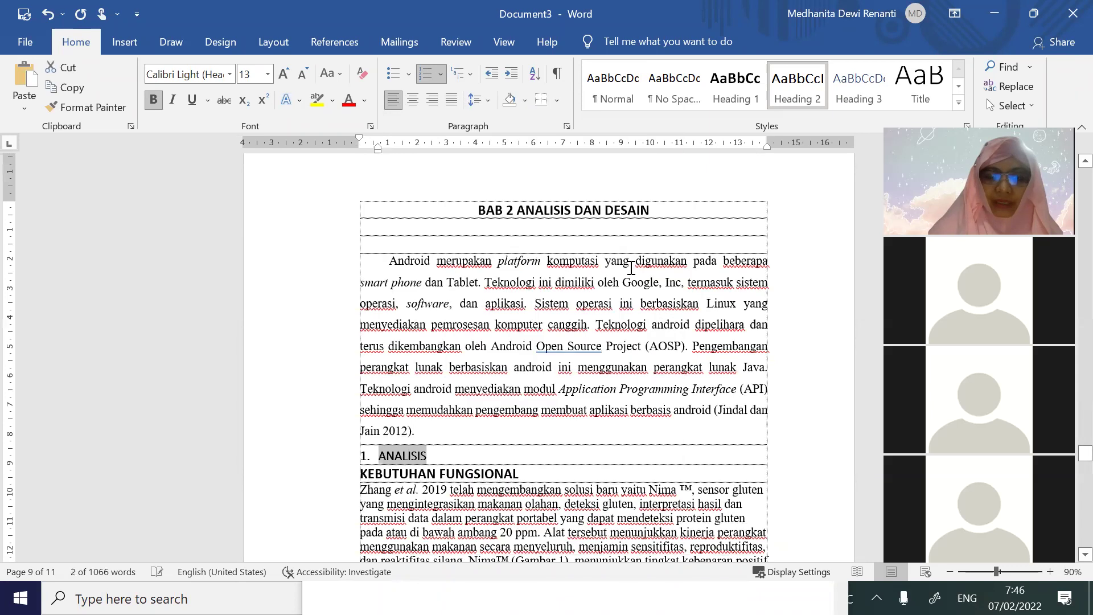
left_click(464, 73)
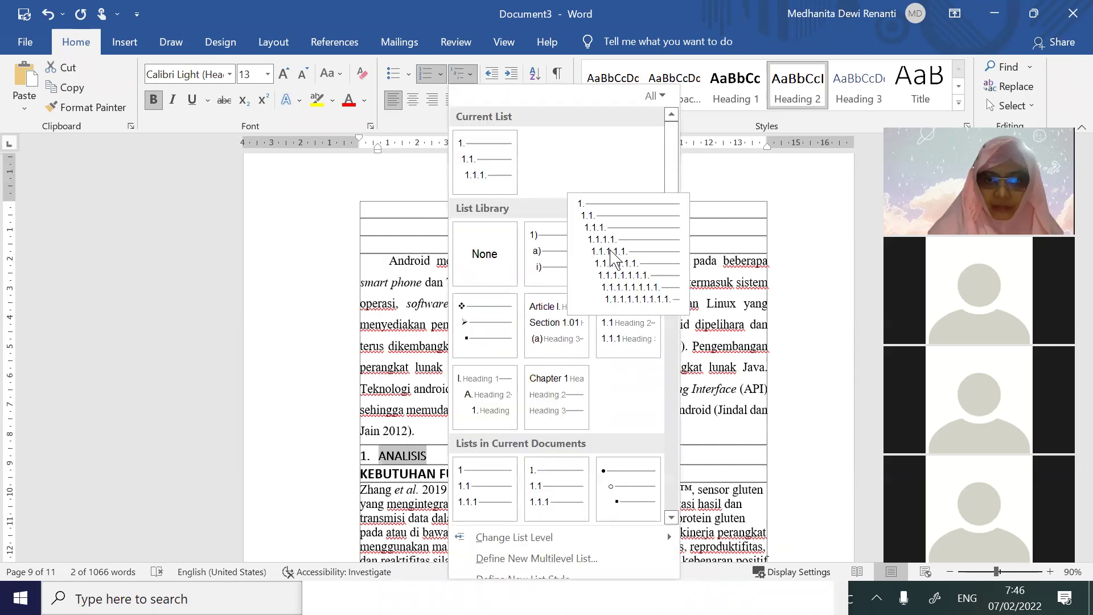
mouse_move(586, 545)
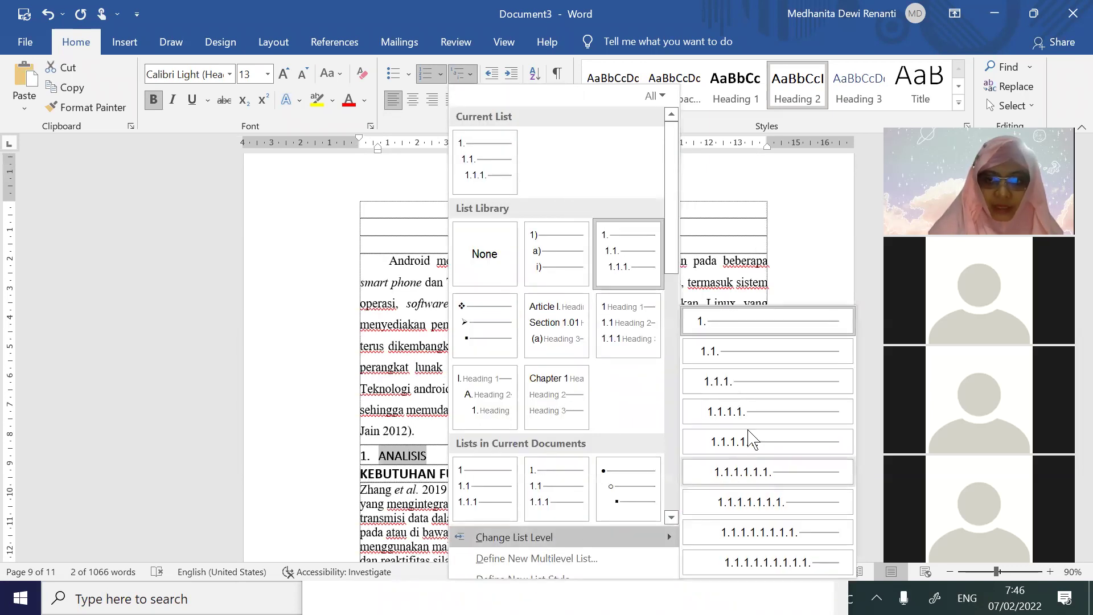
left_click(747, 351)
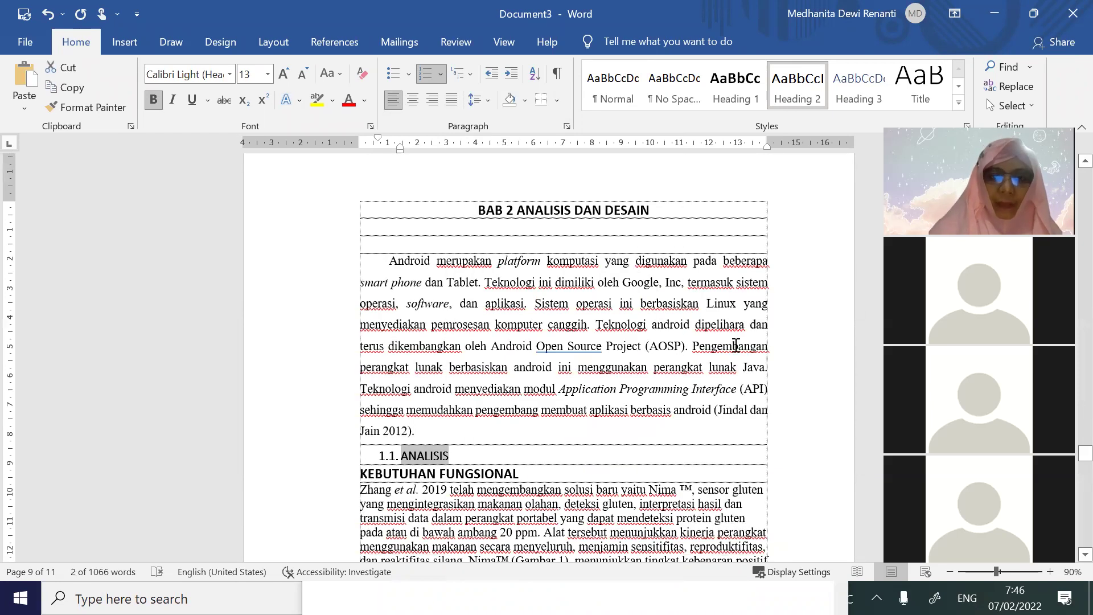
left_click(464, 73)
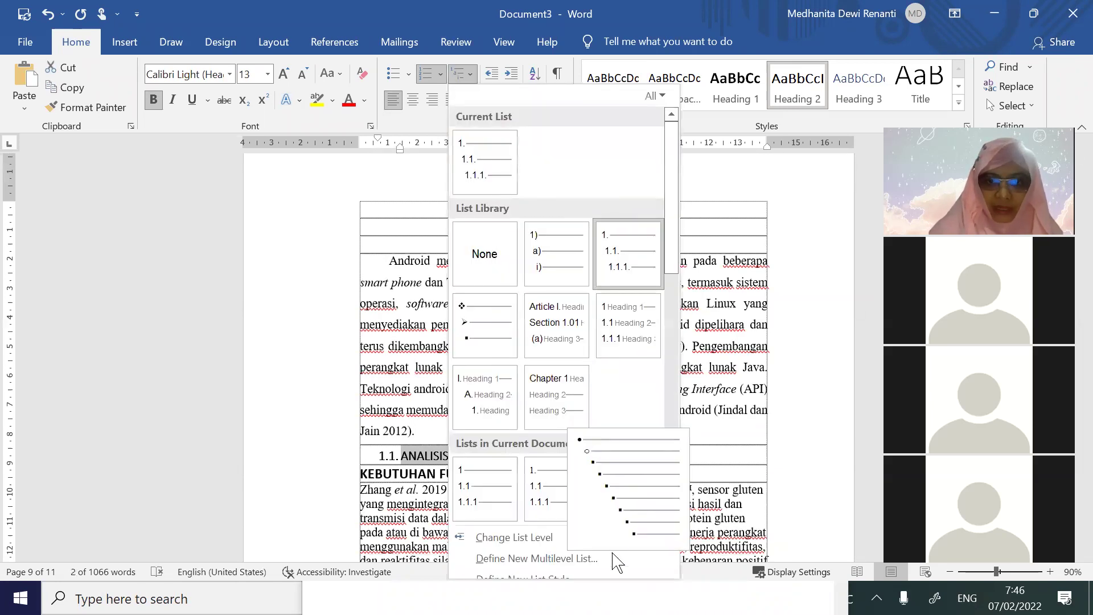
scroll(679, 256, "down", 1)
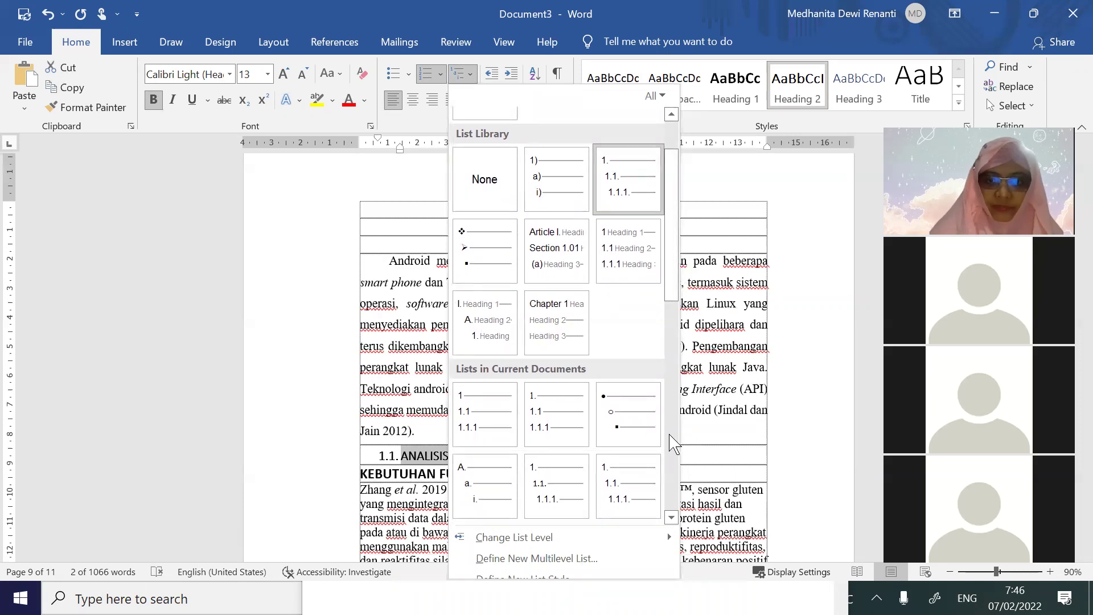
Define new list style Style1 with its second level numbered 2.1
left_click(612, 572)
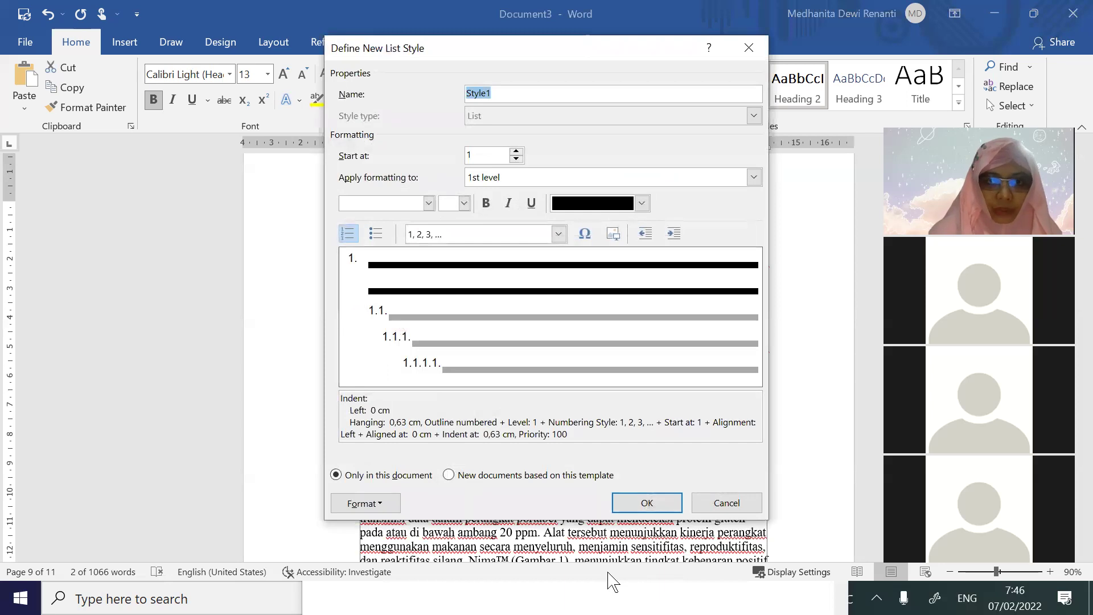
left_click(364, 503)
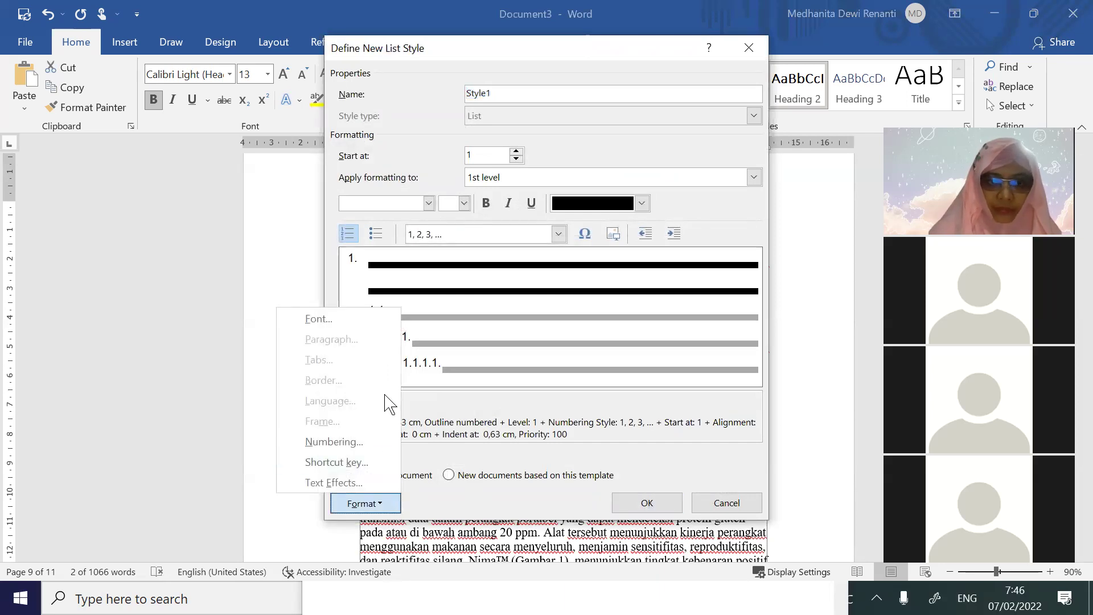
left_click(364, 443)
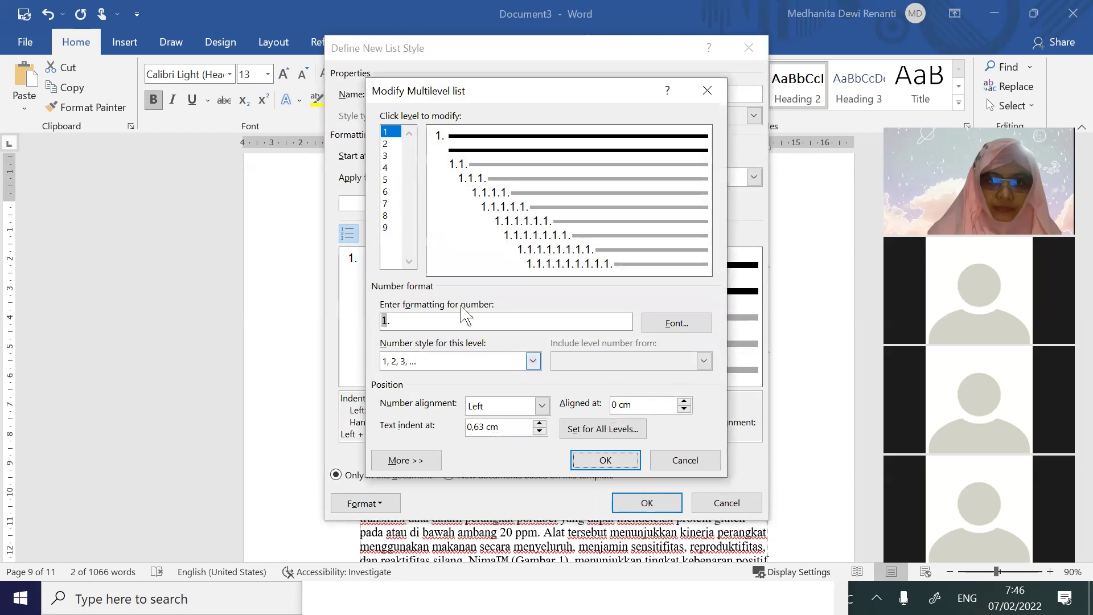
left_click(387, 144)
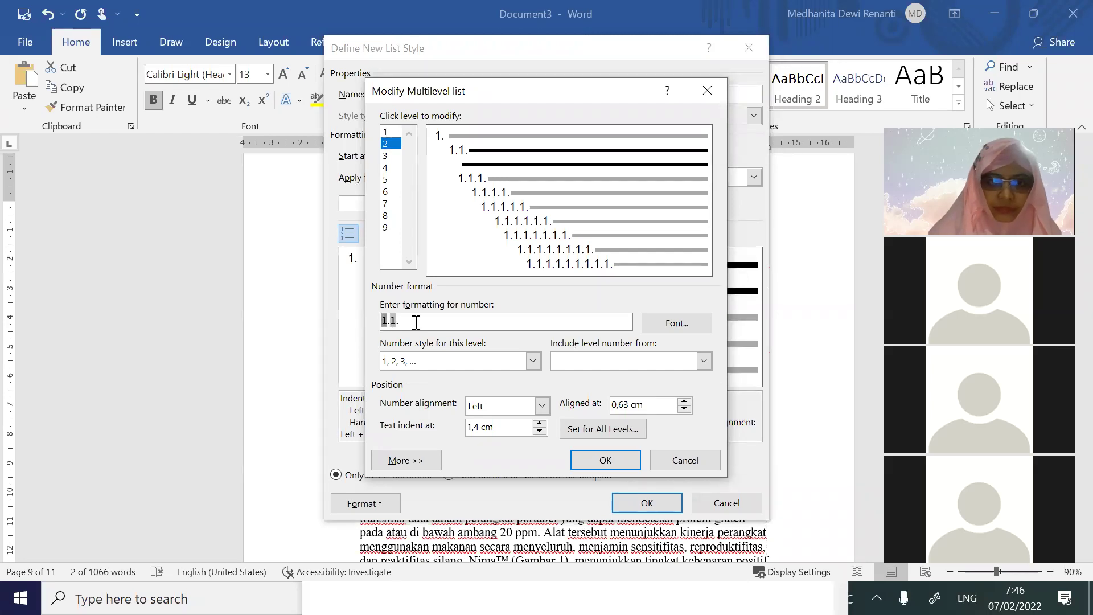
type("2")
left_click(637, 508)
left_click(624, 461)
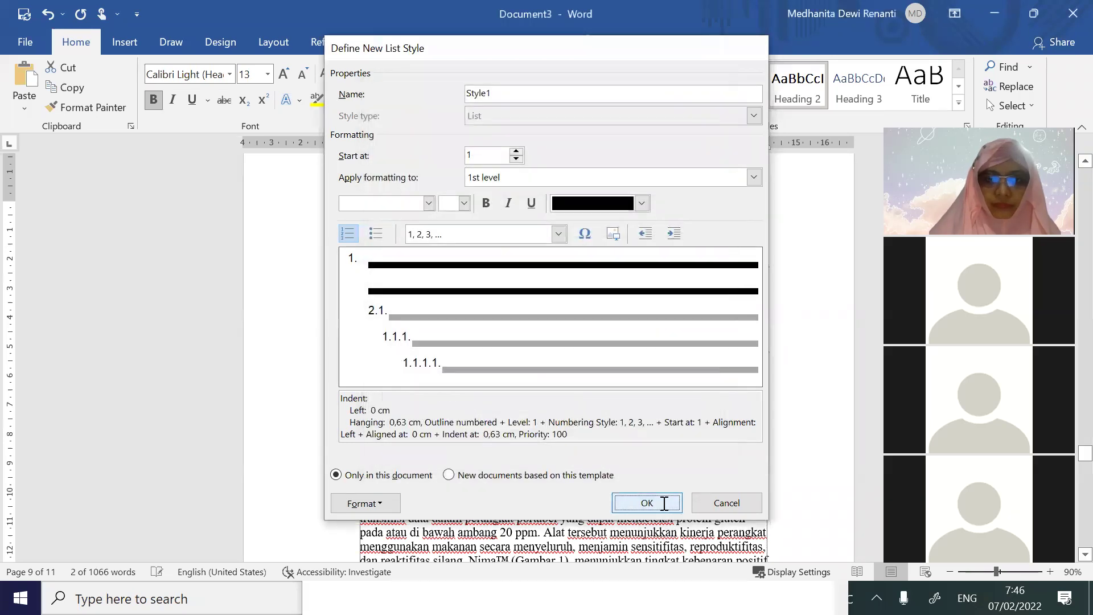
left_click(662, 504)
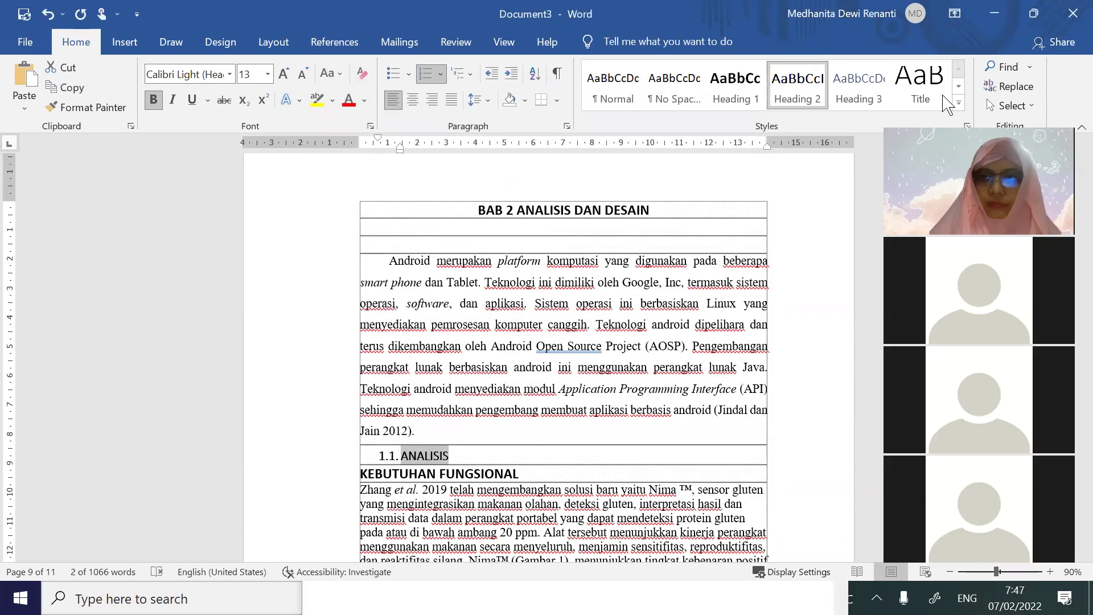
Define a new multilevel list with level 2 in 1, 2, 3 style so ANALISIS reads 2.1
left_click(526, 426)
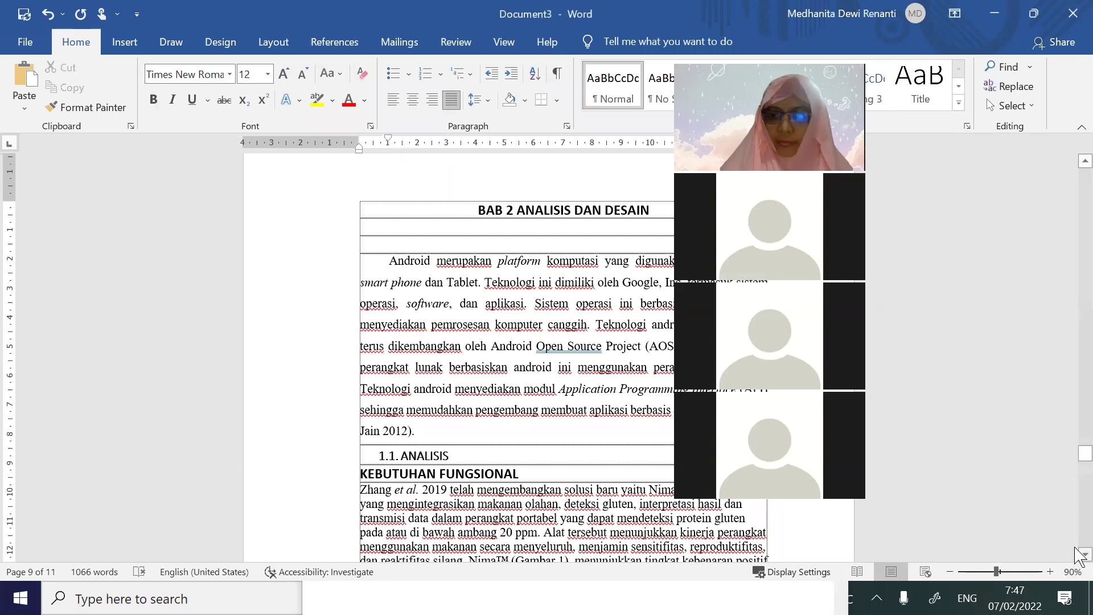
scroll(526, 426, "down", 2)
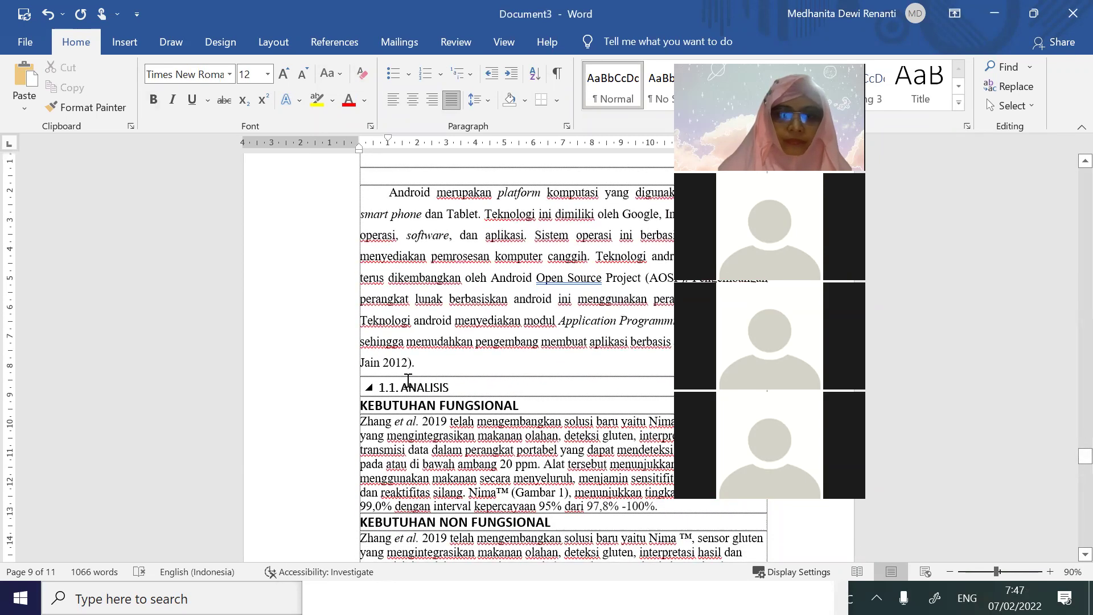
left_click(468, 74)
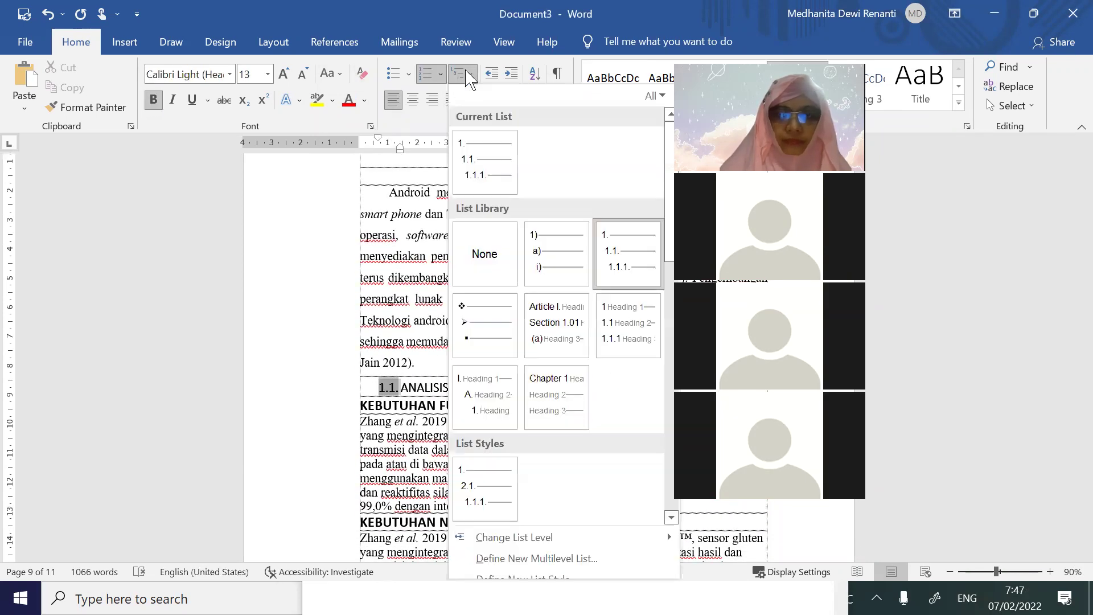
mouse_move(634, 541)
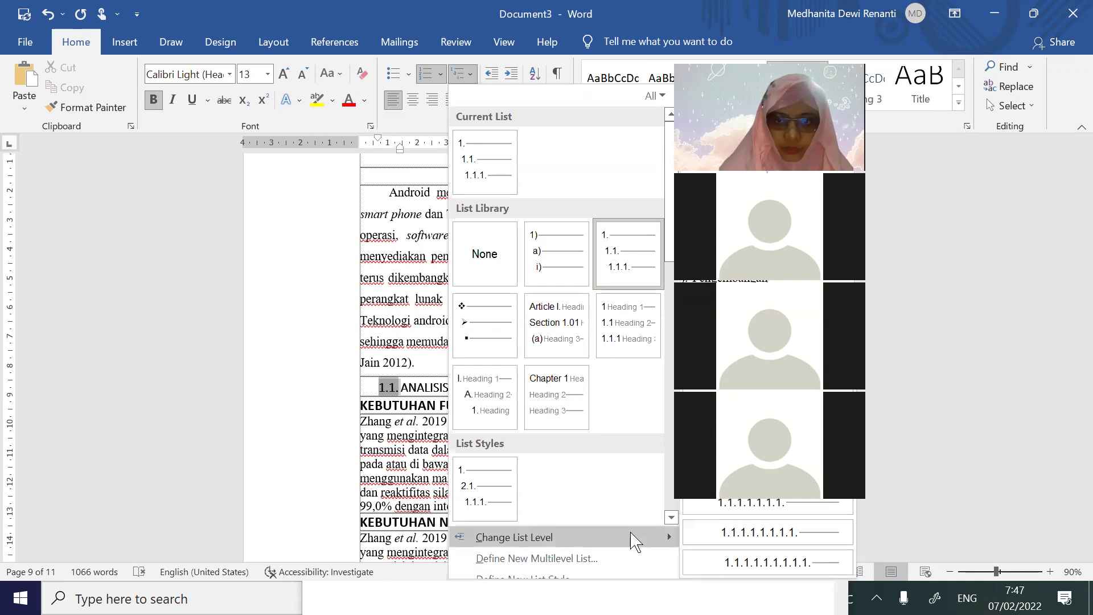
left_click(602, 558)
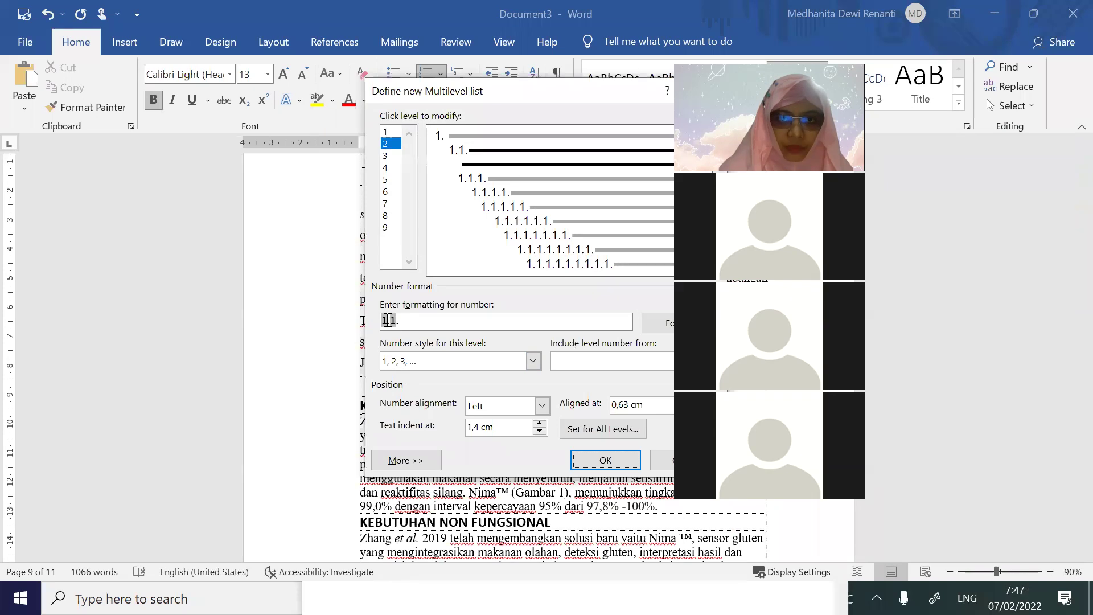
left_click(515, 361)
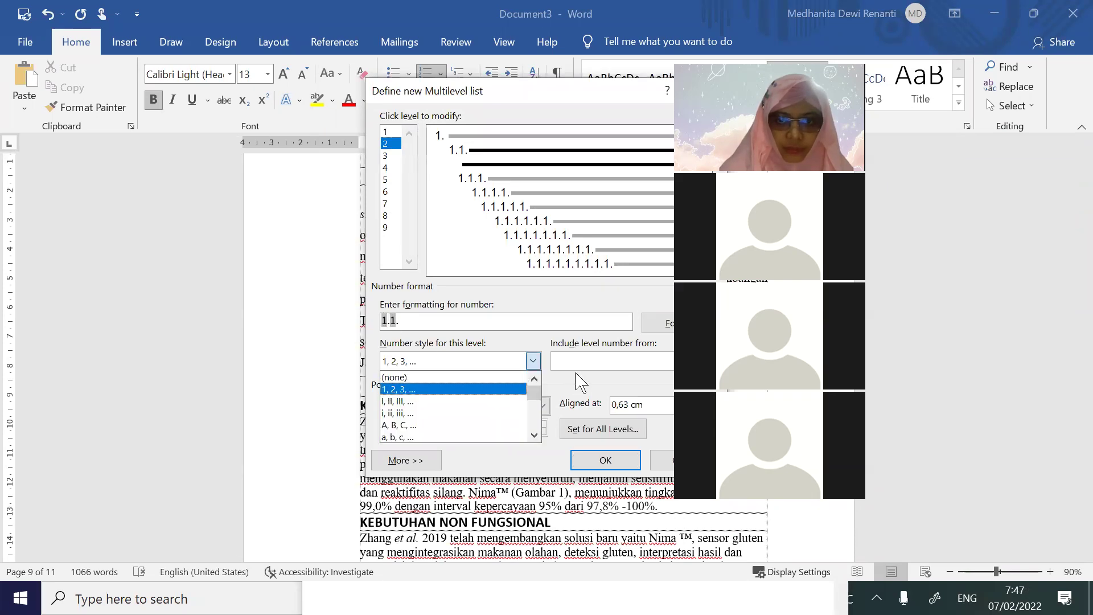
left_click(596, 378)
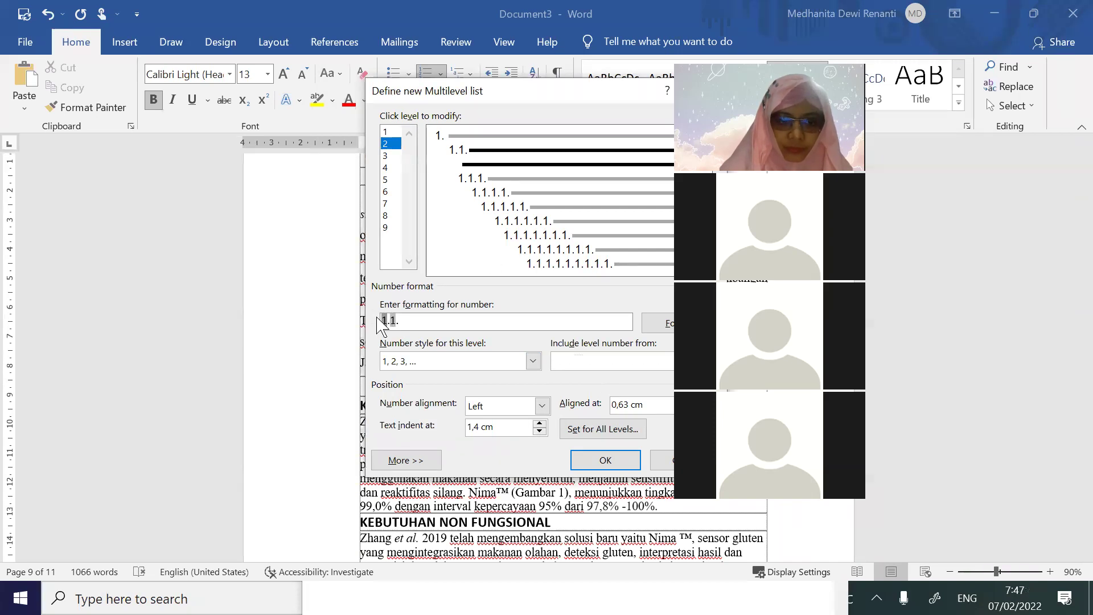
left_click(606, 459)
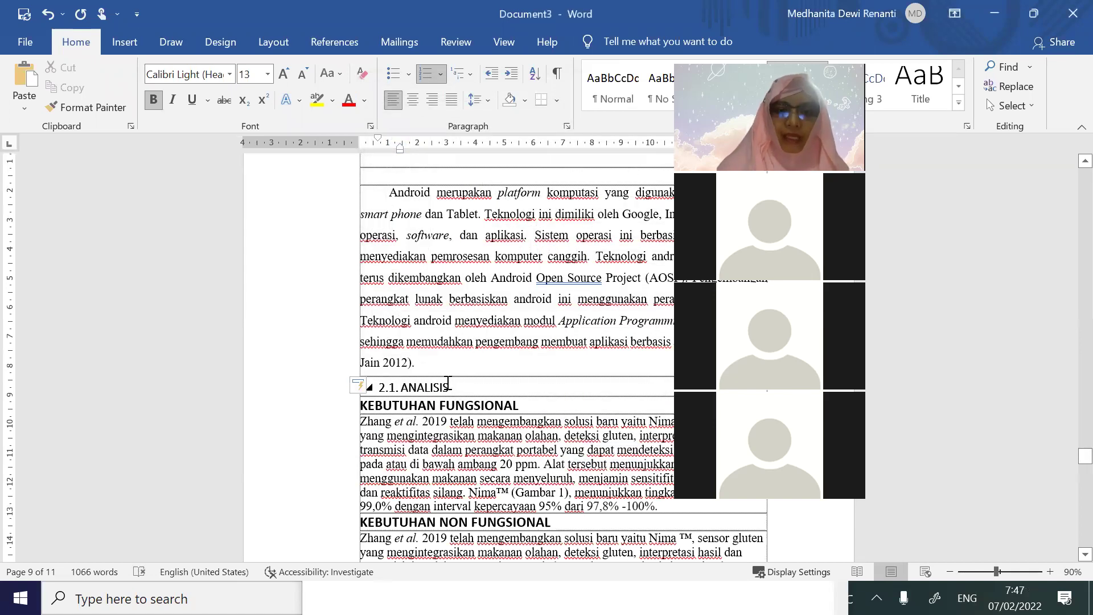
Copy the ANALISIS subheading formatting onto DESAIN with Format Painter, making it 2.2. DESAIN
left_click_drag(413, 382, 377, 387)
left_click_drag(445, 403, 447, 399)
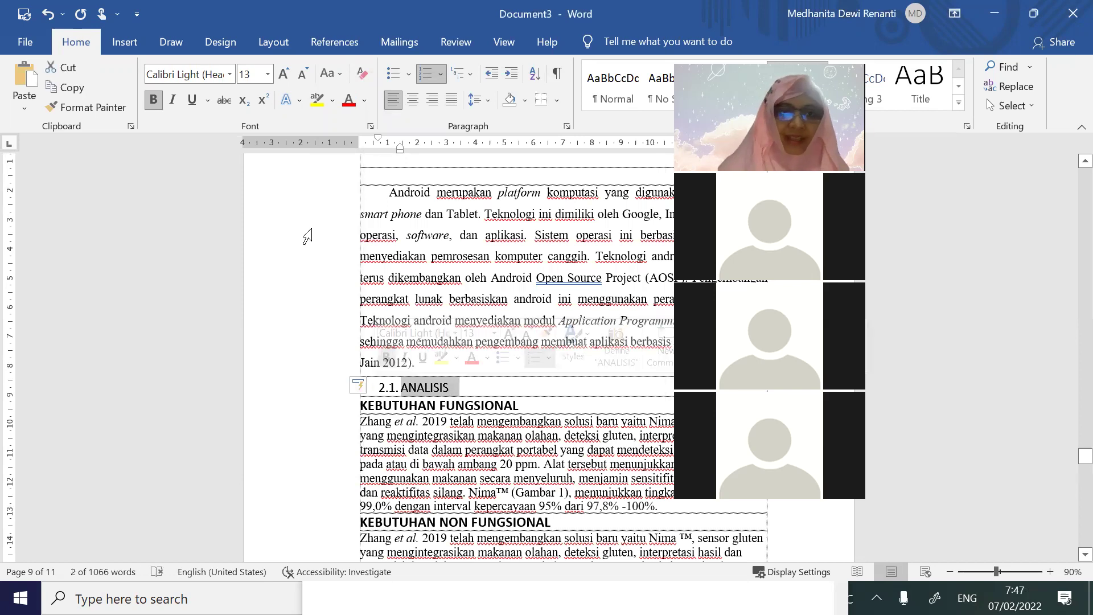
left_click(91, 107)
scroll(422, 489, "down", 3)
scroll(422, 488, "down", 10)
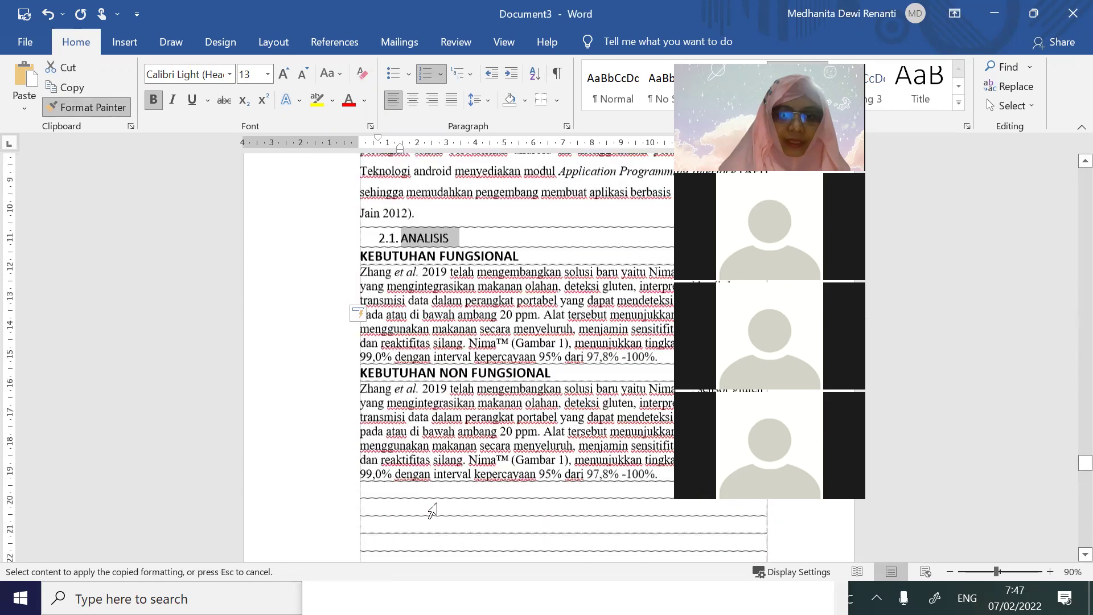
left_click(400, 424)
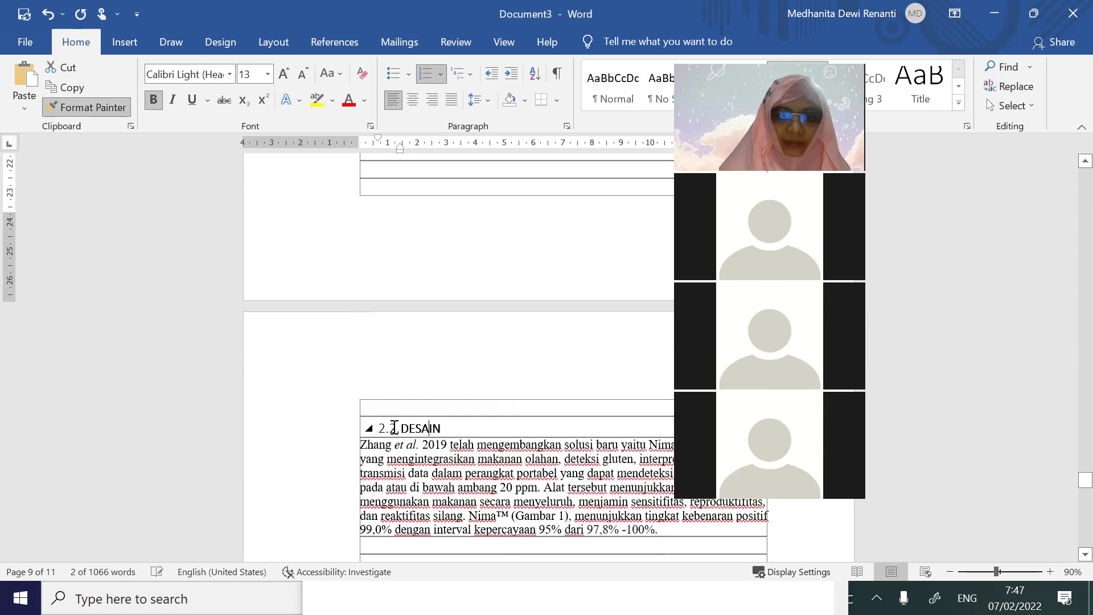
Adjust the bold on DESAIN and its 2.2. number, undoing the unbolded DESAIN
left_click_drag(448, 428, 367, 425)
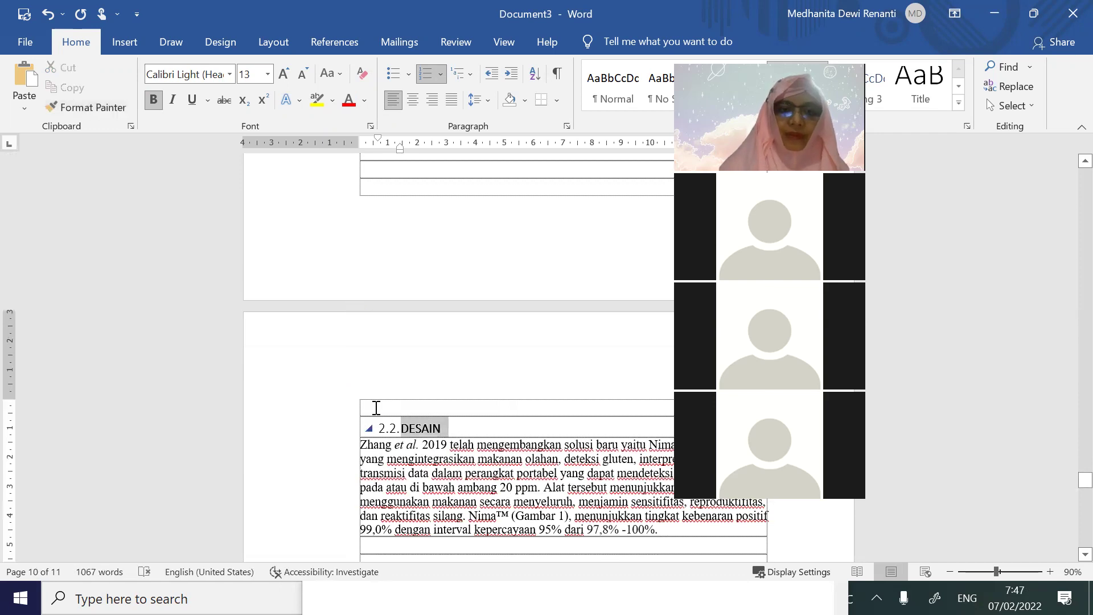
left_click(152, 100)
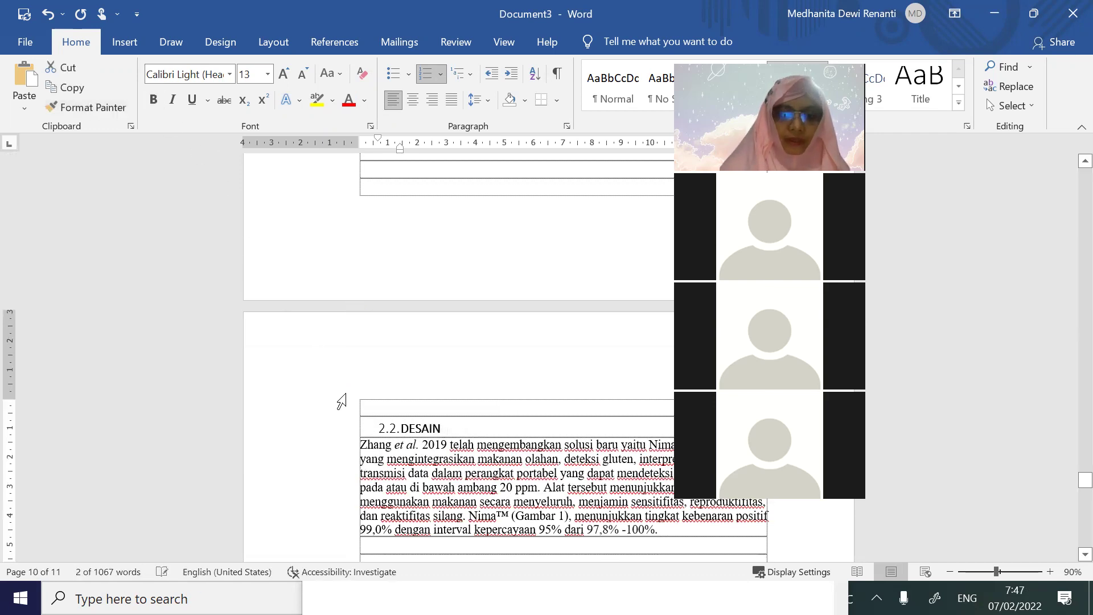
key("ctrl+z")
left_click(395, 424)
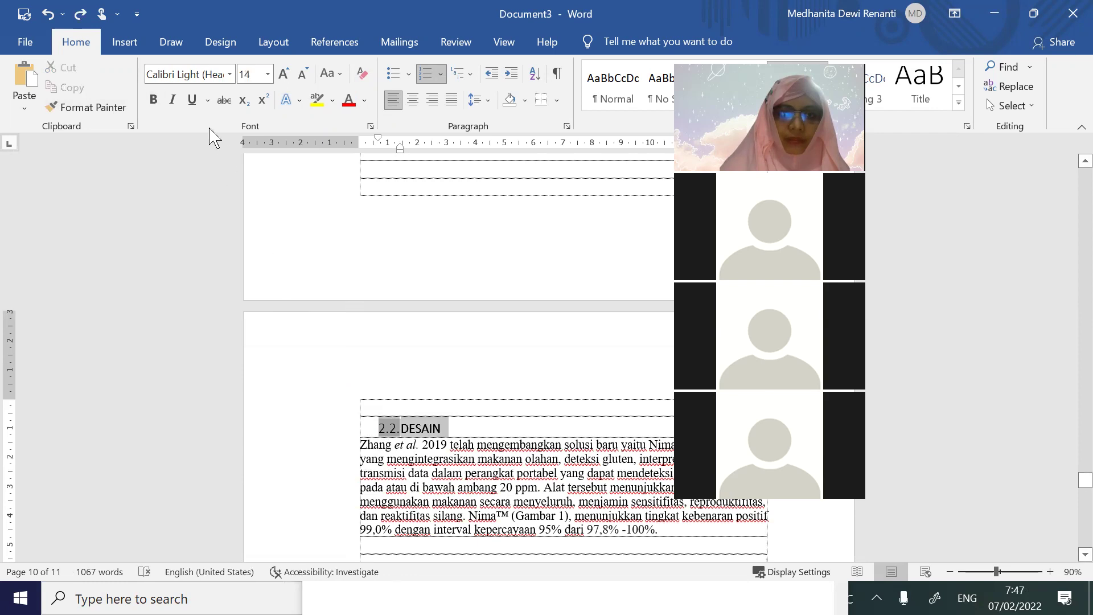
left_click(153, 99)
Drag the first-line indent so the 2.2. and 2.1. numbers sit at the left margin
mouse_move(374, 142)
left_mouse_down()
mouse_move(359, 138)
mouse_move(391, 152)
mouse_move(351, 141)
mouse_move(359, 150)
left_mouse_up()
scroll(493, 385, "up", 10)
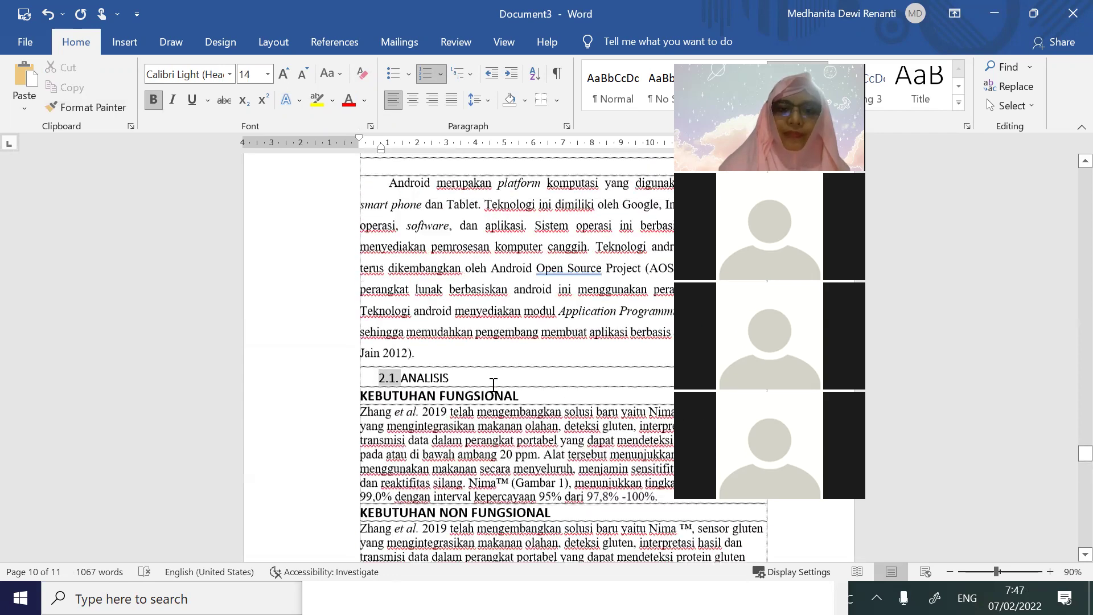
scroll(493, 385, "up", 3)
left_click(376, 160)
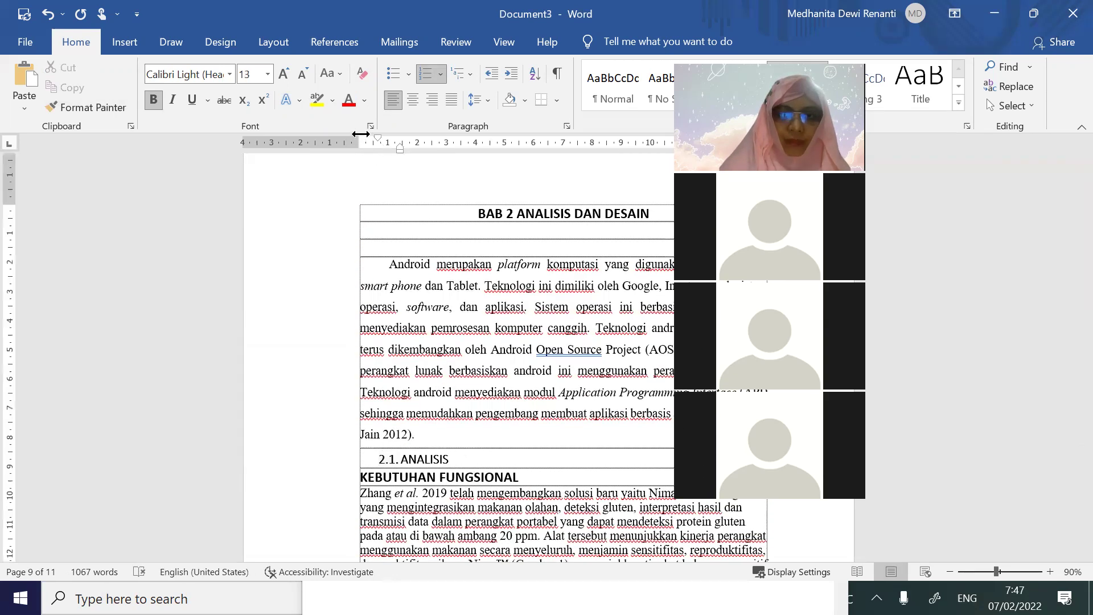
mouse_move(373, 137)
left_mouse_down()
mouse_move(363, 135)
mouse_move(381, 147)
left_mouse_up()
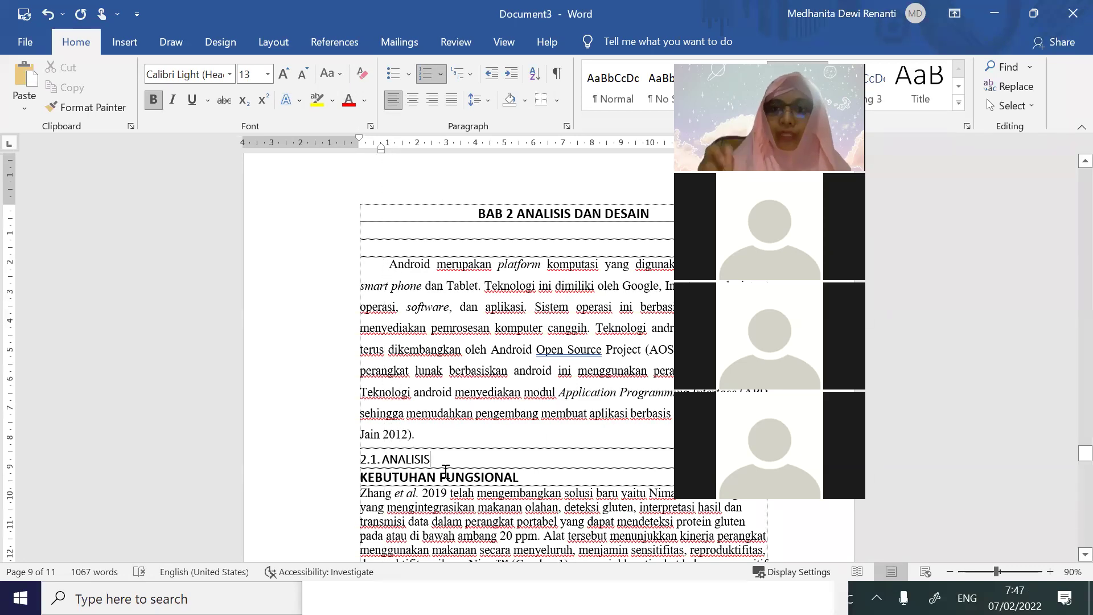
scroll(509, 419, "down", 7)
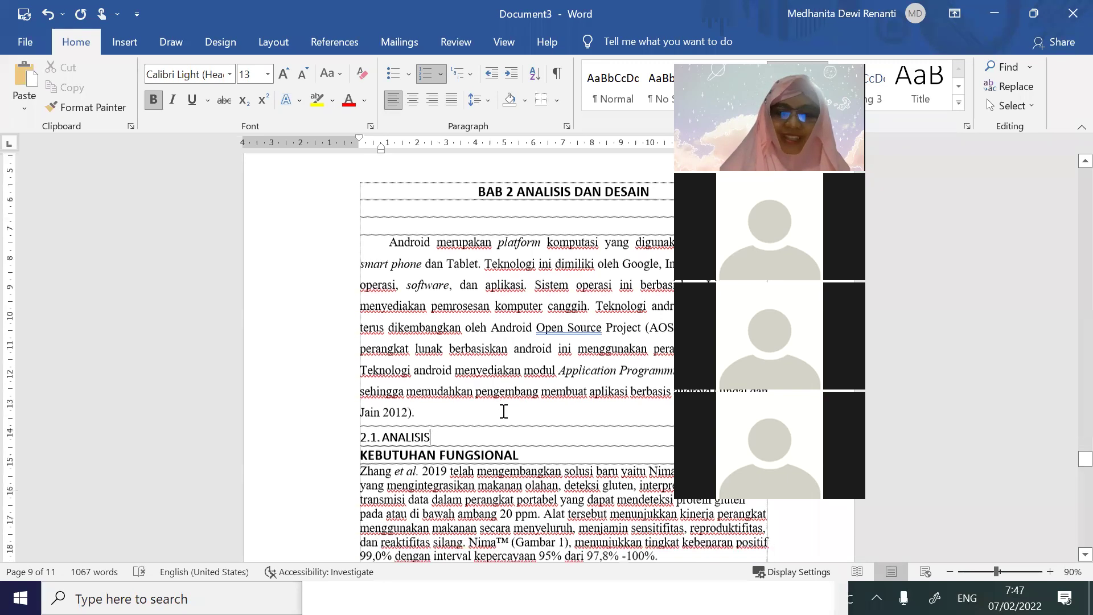
scroll(508, 418, "down", 15)
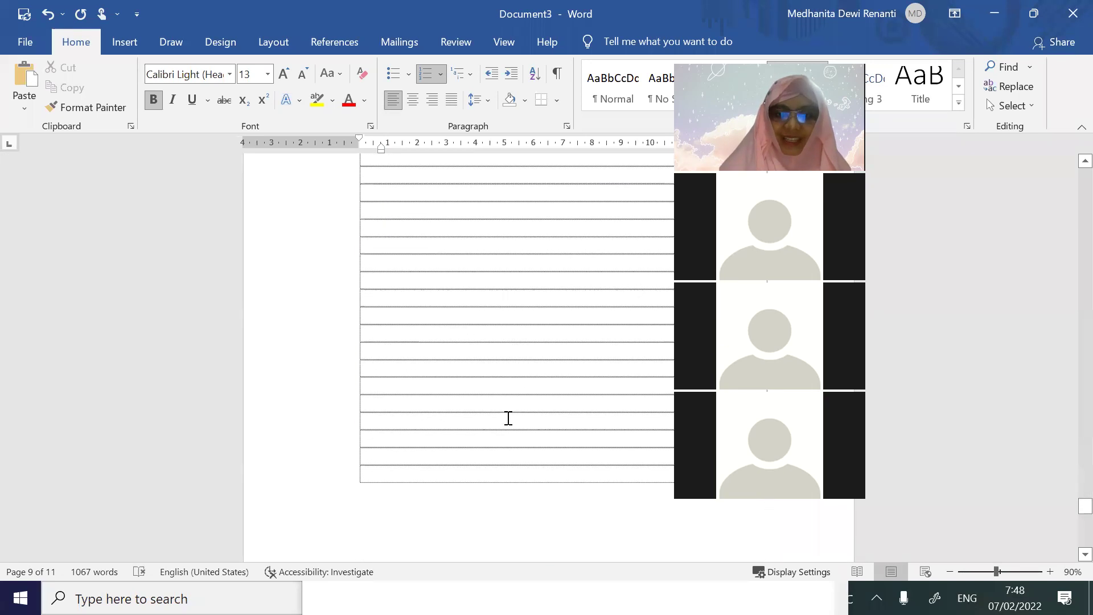
Apply Heading 1 to the BAB 3 PENUTUP line
left_click(637, 364)
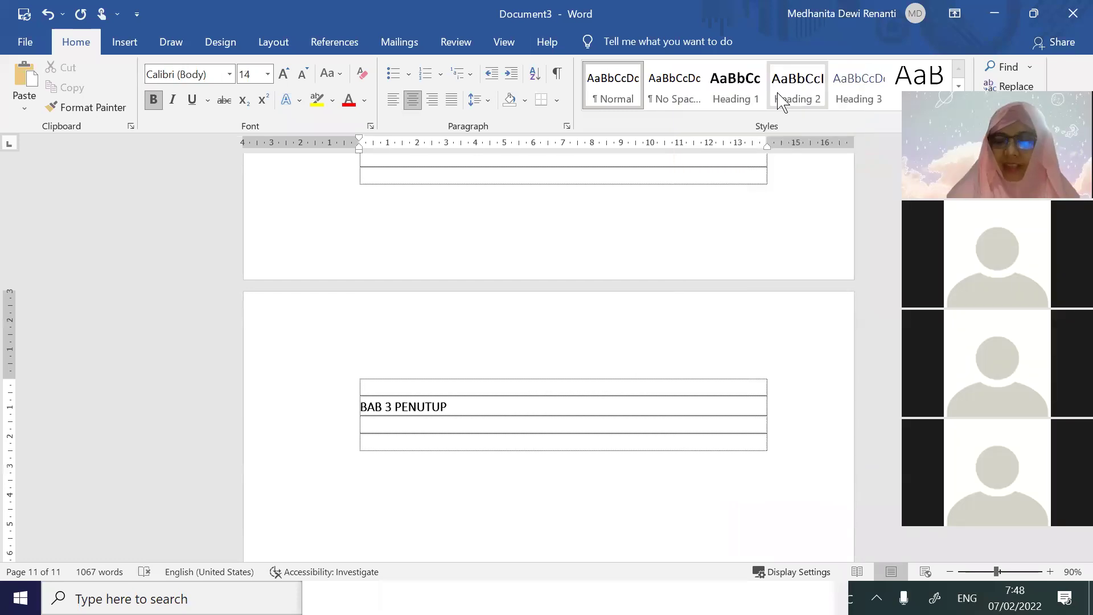
left_click(731, 102)
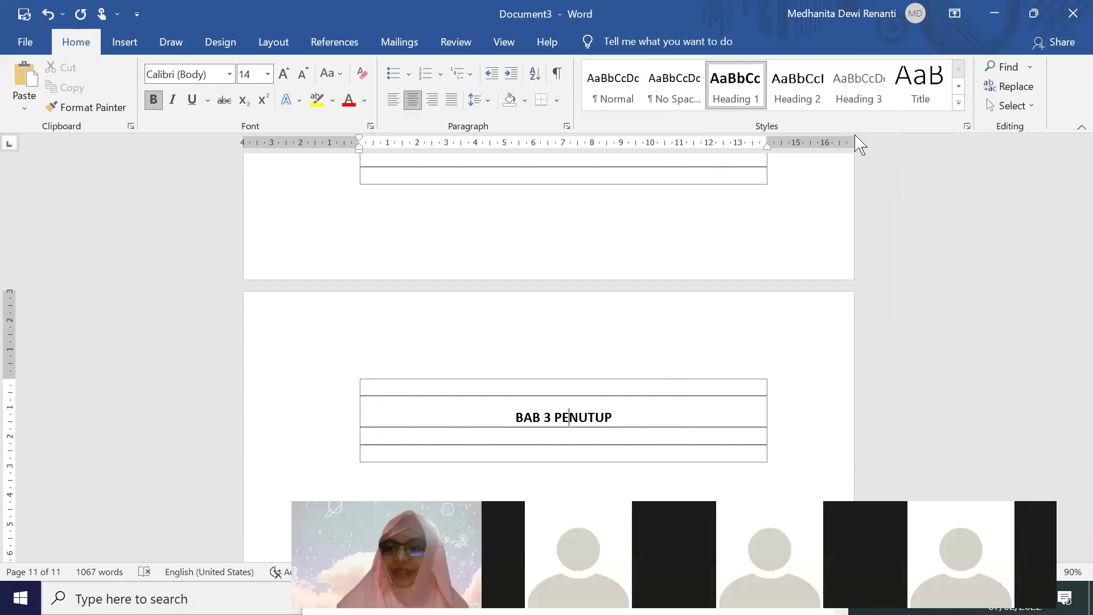
left_click_drag(1081, 521, 1074, 317)
Update the table of contents field and add a blank line below the DAFTAR ISI title
right_click(608, 266)
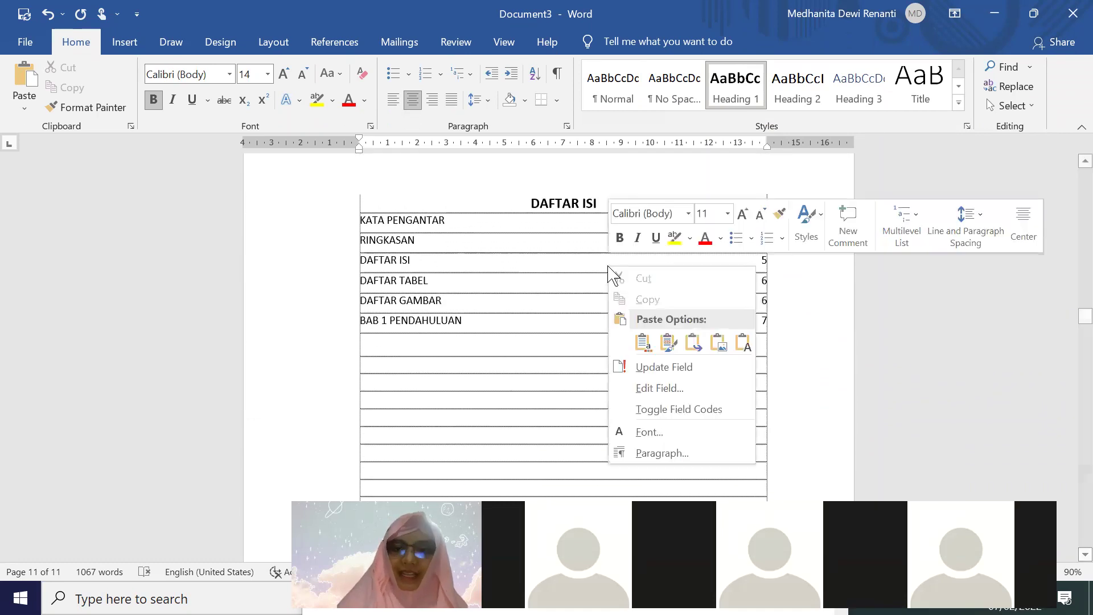
left_click(689, 367)
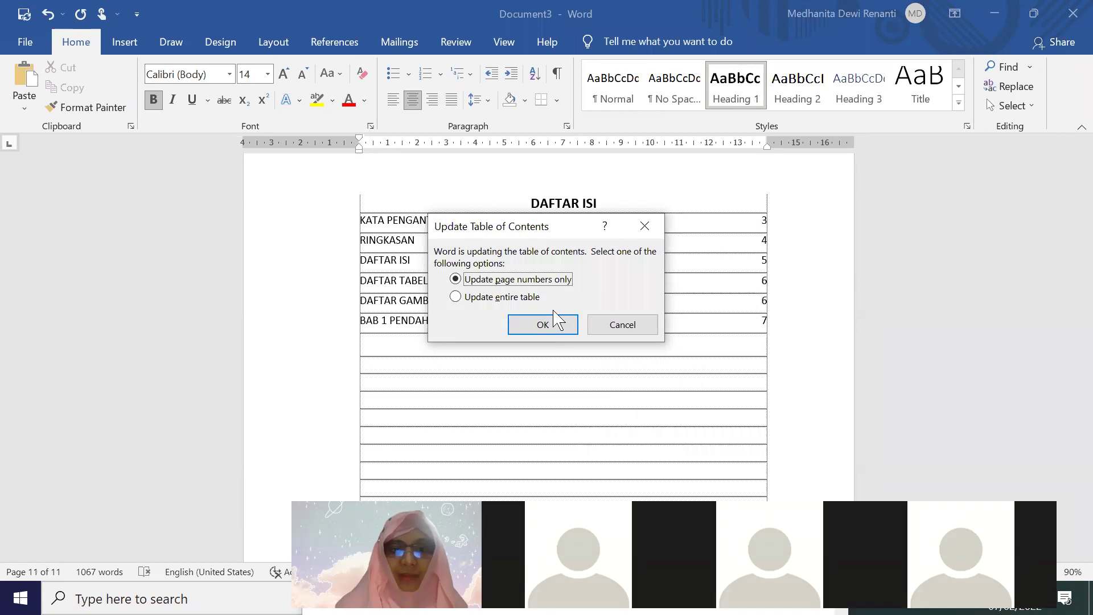
left_click(525, 325)
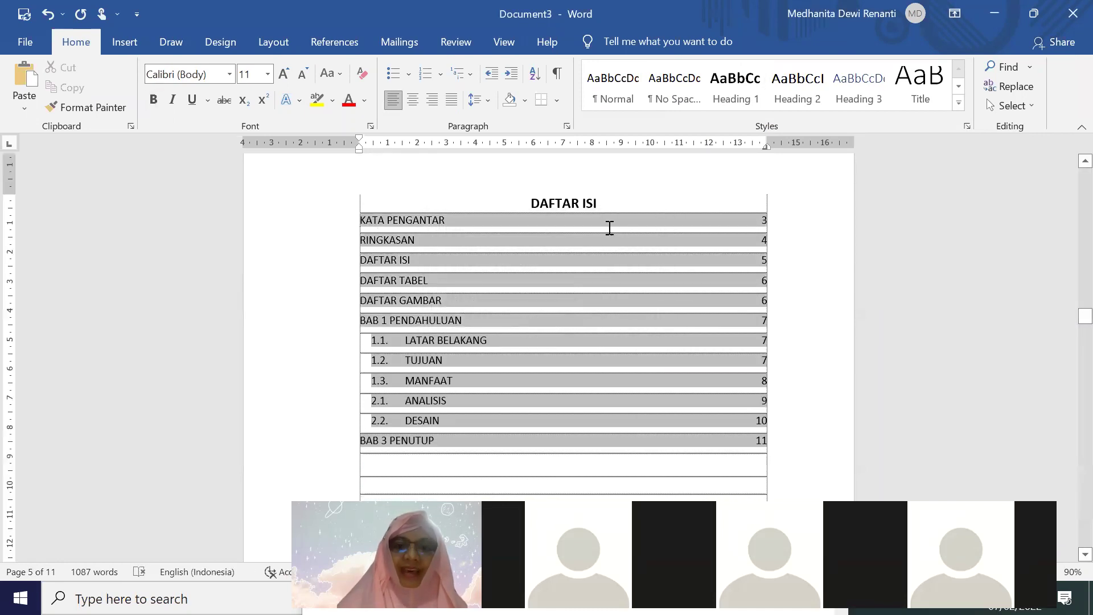
left_click(612, 202)
key("Return")
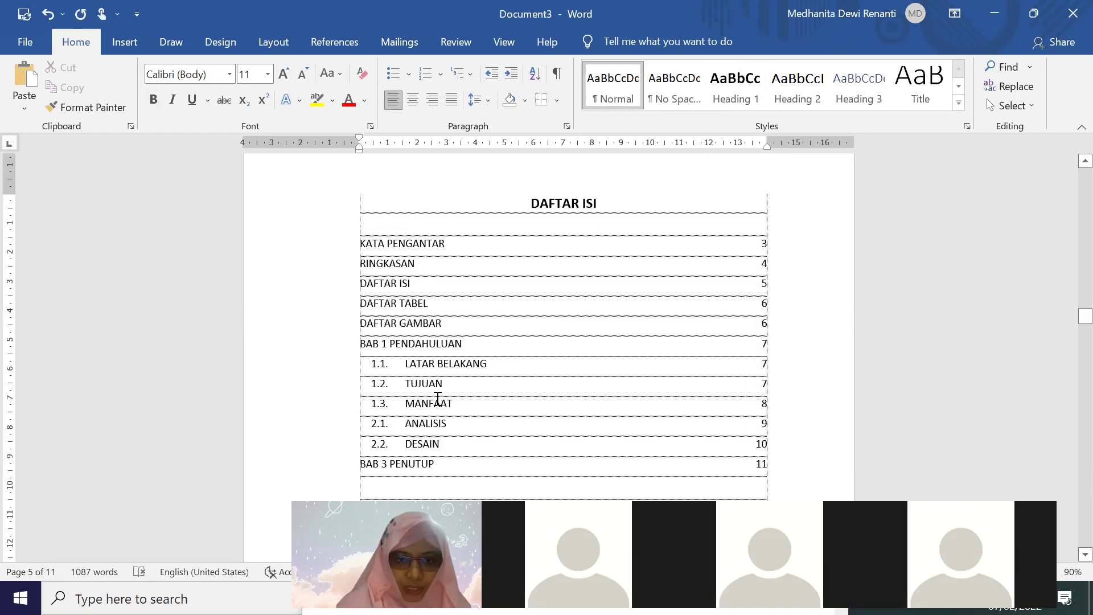
Apply Heading 1 to the BAB 2 ANALISIS DAN DESAIN title
scroll(525, 408, "down", 15)
scroll(526, 407, "down", 15)
scroll(526, 408, "down", 8)
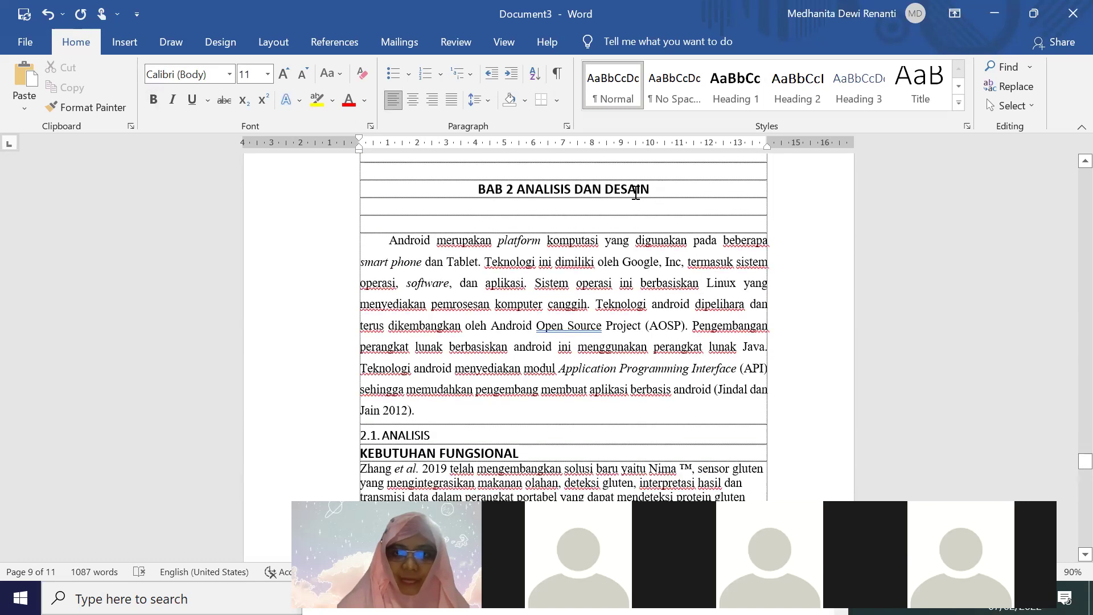
left_click_drag(479, 199, 477, 187)
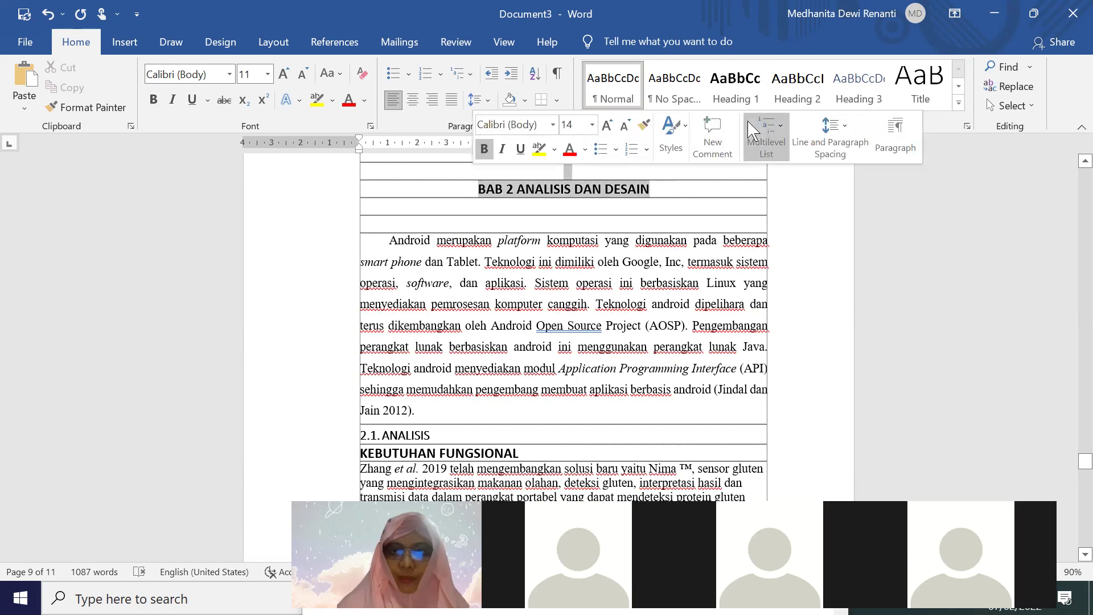
left_click(735, 86)
Delete the blank lines above the BAB 2 heading so it starts the page
left_click(731, 234)
scroll(630, 205, "up", 4)
scroll(639, 261, "up", 1)
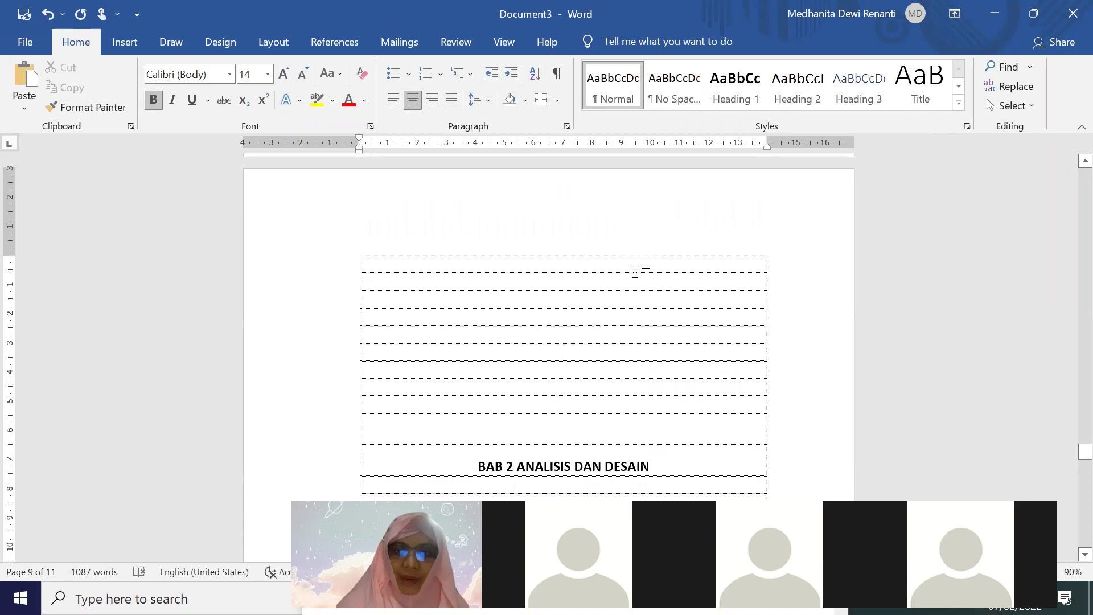
key("Delete")
key("Delete")
key("Delete")
key("Delete")
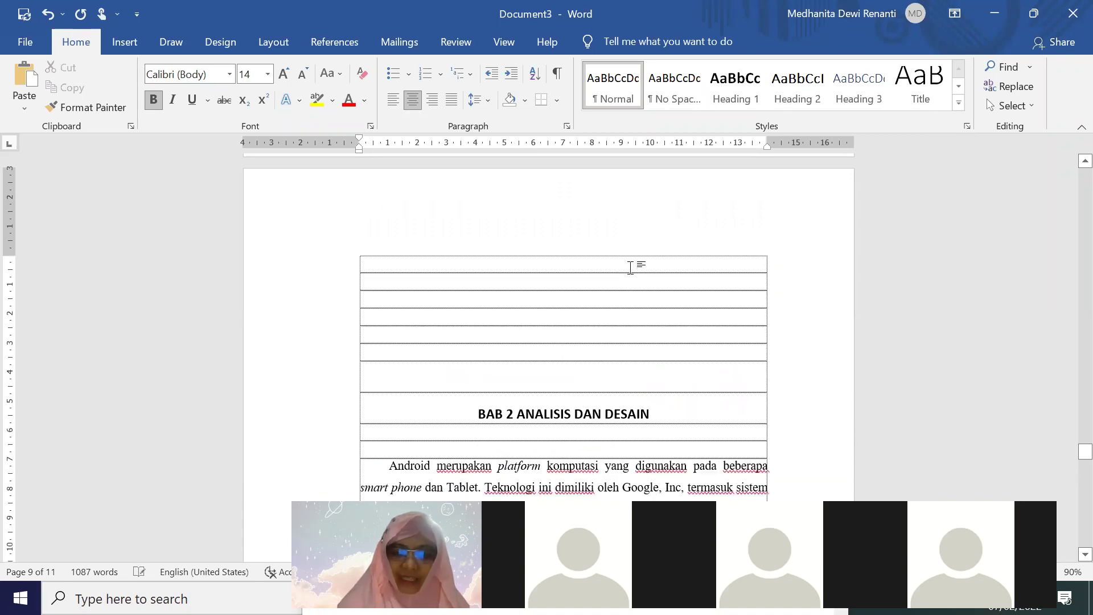
key("Delete")
key("Delete")
key("Delete")
key("Delete")
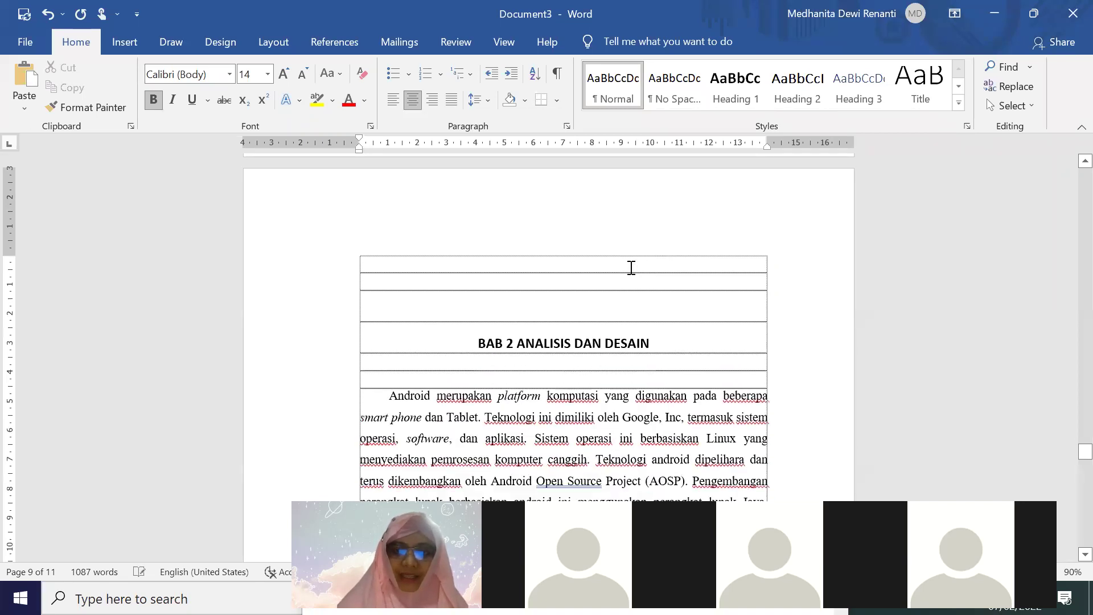
key("Delete")
key("Delete")
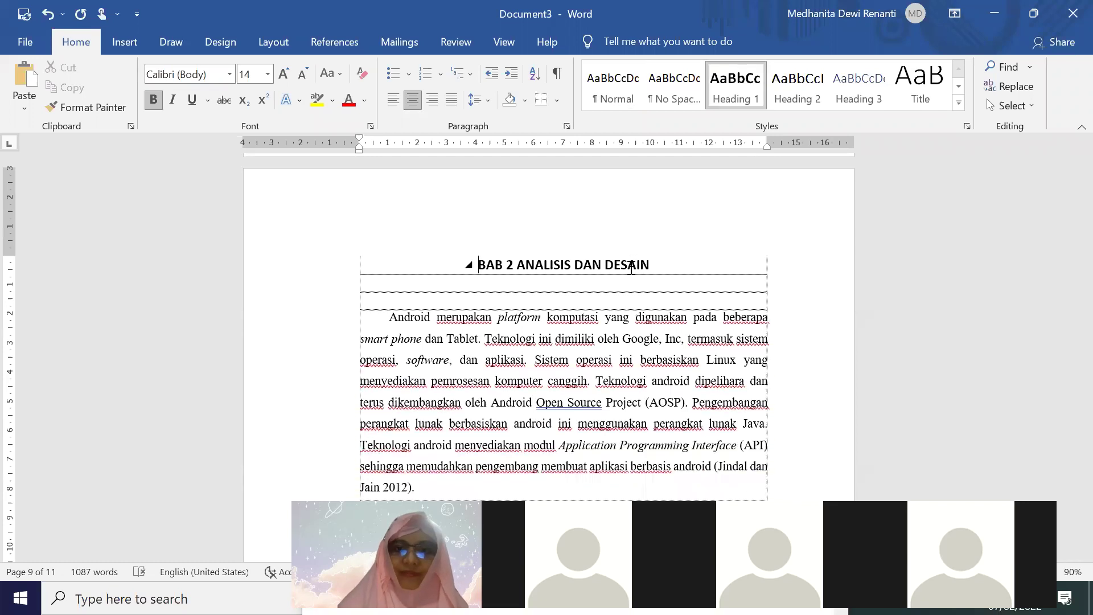
Update the entire table of contents so it lists BAB 2 ANALISIS DAN DESAIN
left_click_drag(1077, 452, 1080, 319)
right_click(652, 255)
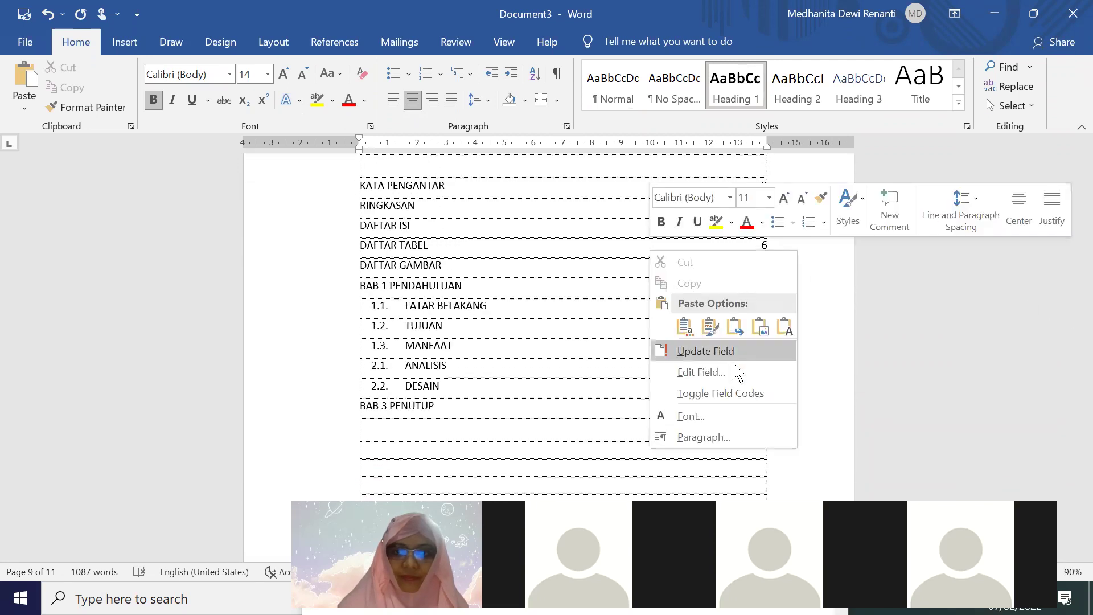
left_click(705, 351)
left_click(495, 296)
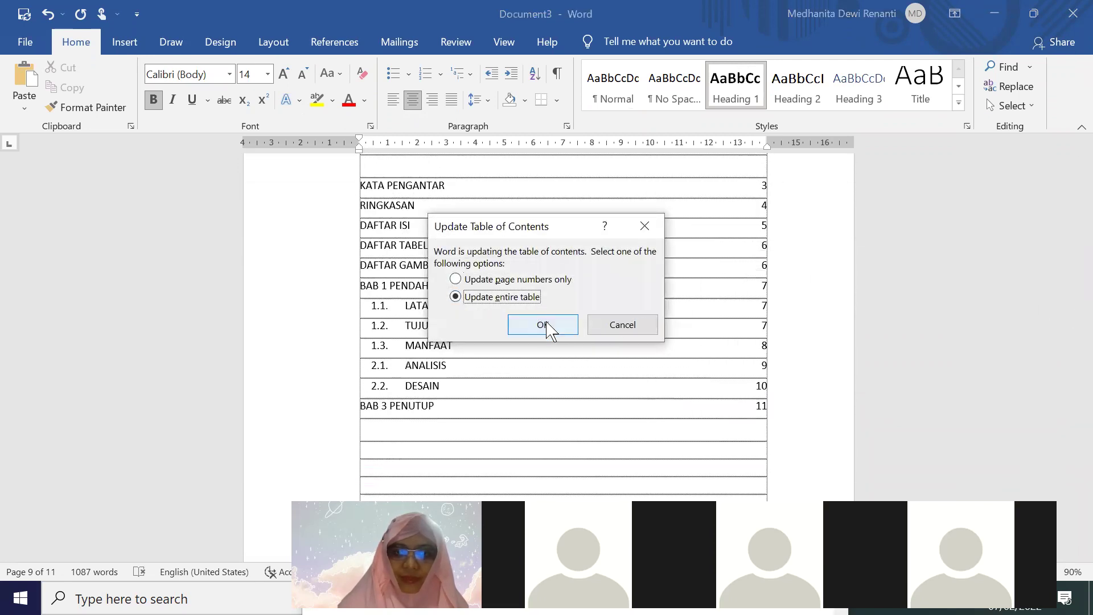
left_click(547, 323)
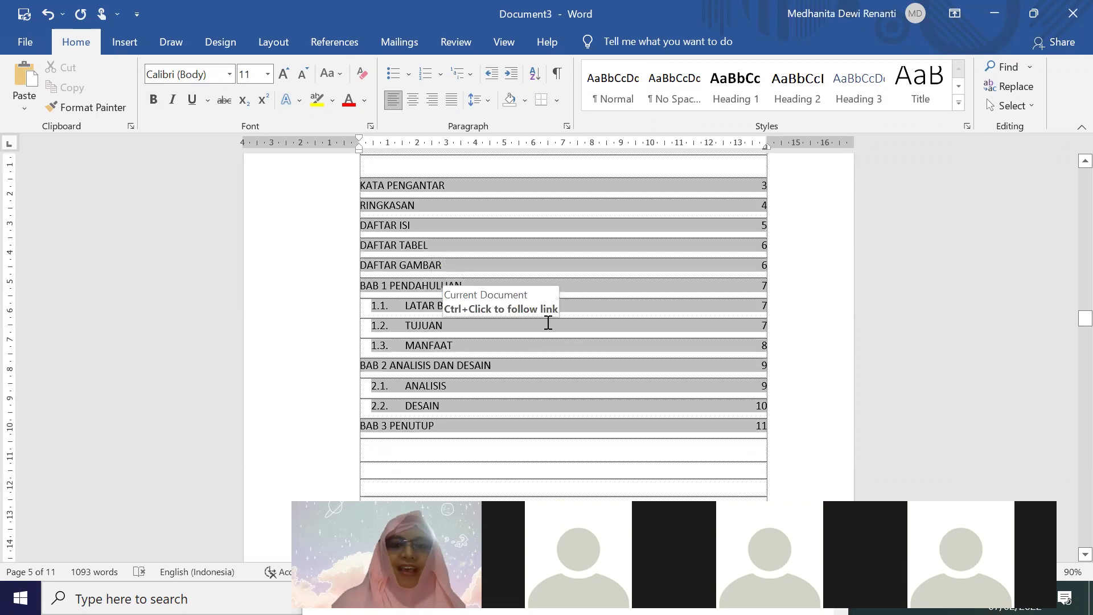
key("ctrl+s")
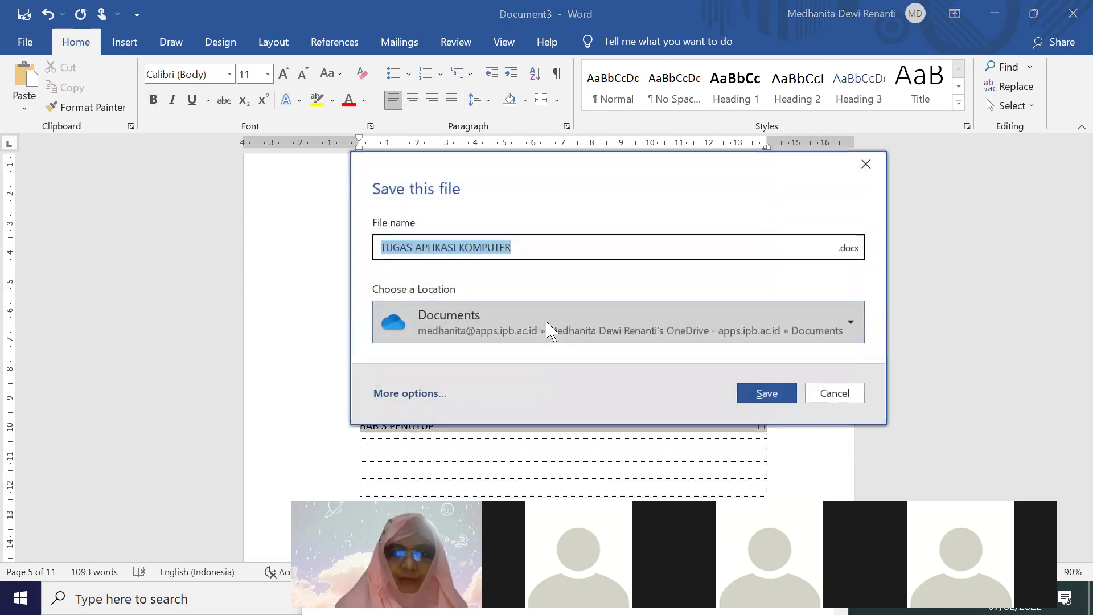
Browse to the Sekolah Vokasi IPB > Kuliah > Aplikasi Komputer > Praktikum > MAB C folder
left_click(407, 393)
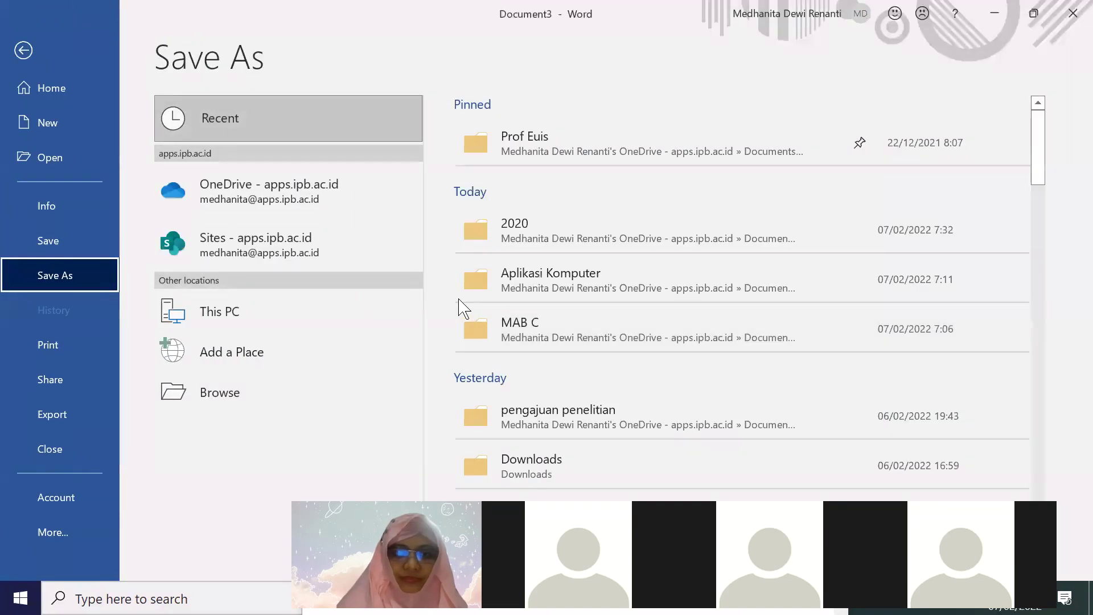
left_click(563, 296)
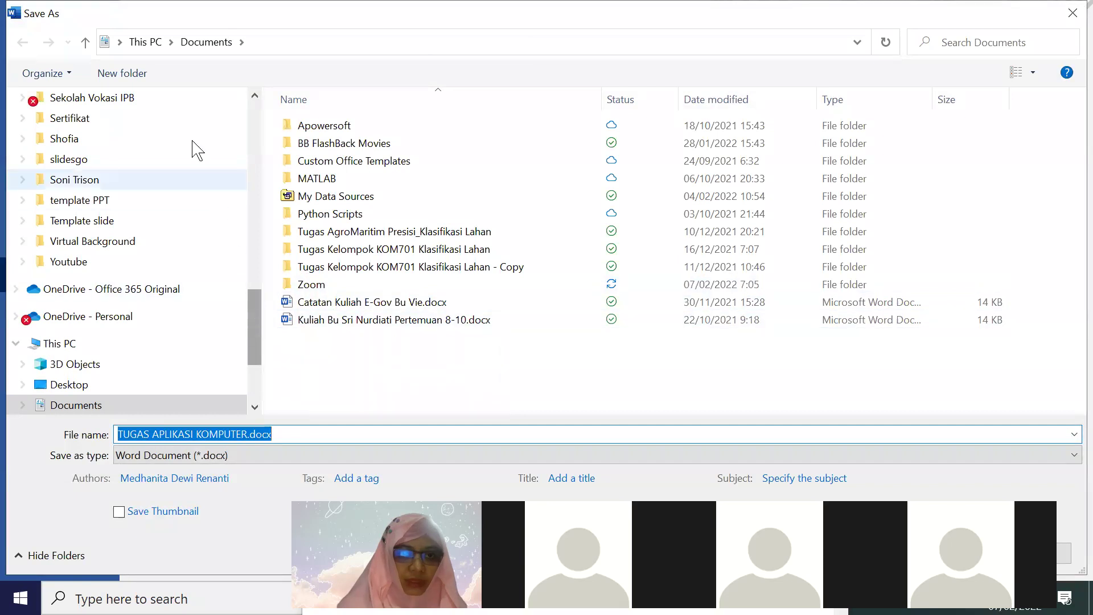
left_click(171, 100)
scroll(364, 352, "down", 5)
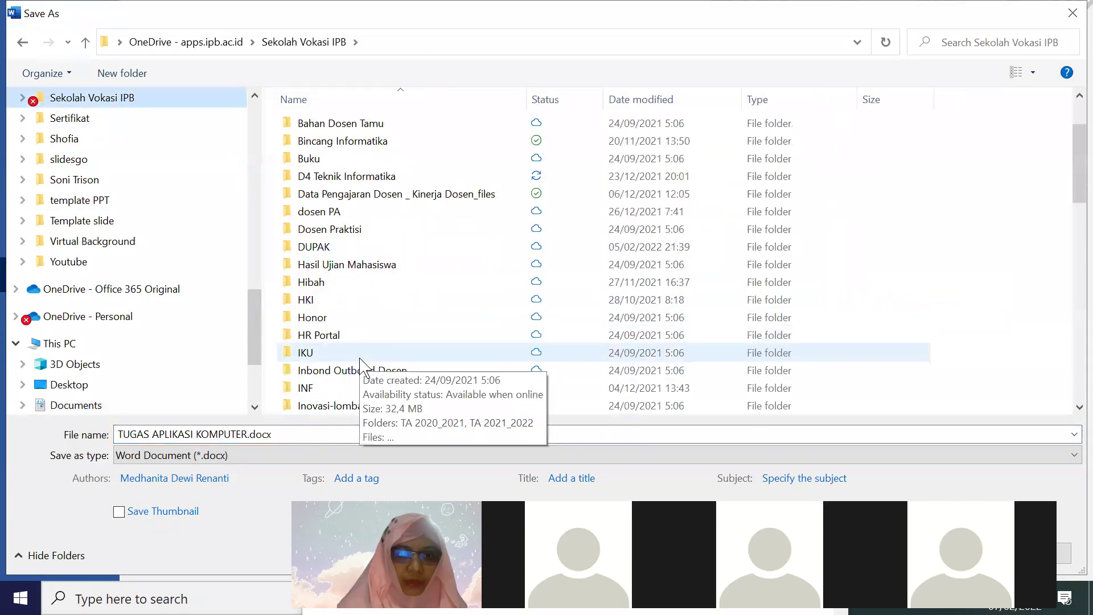
scroll(360, 365, "down", 1)
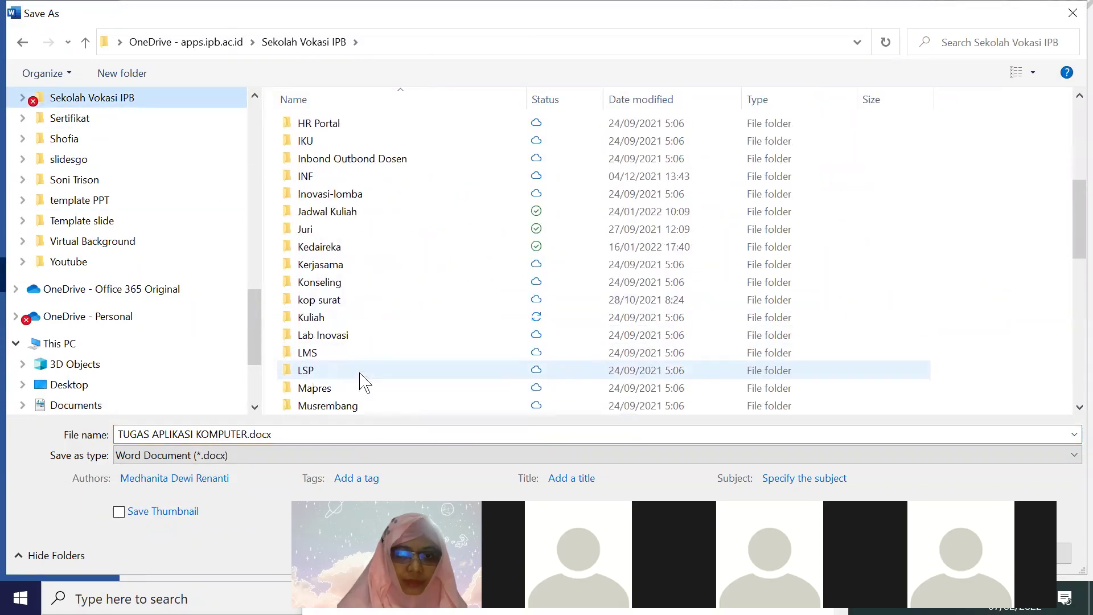
double_click(345, 319)
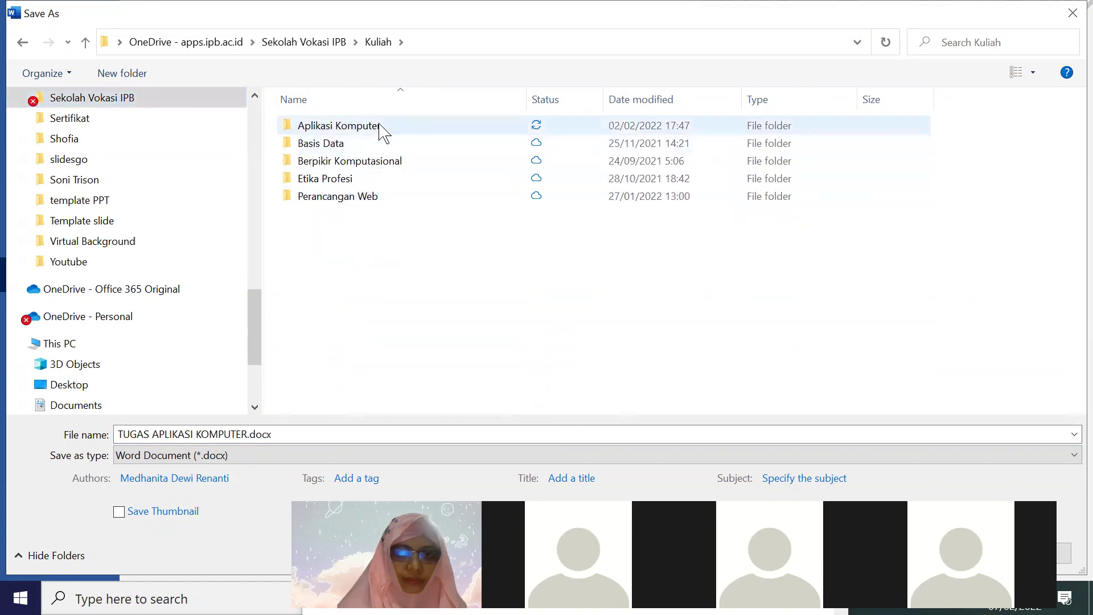
double_click(378, 126)
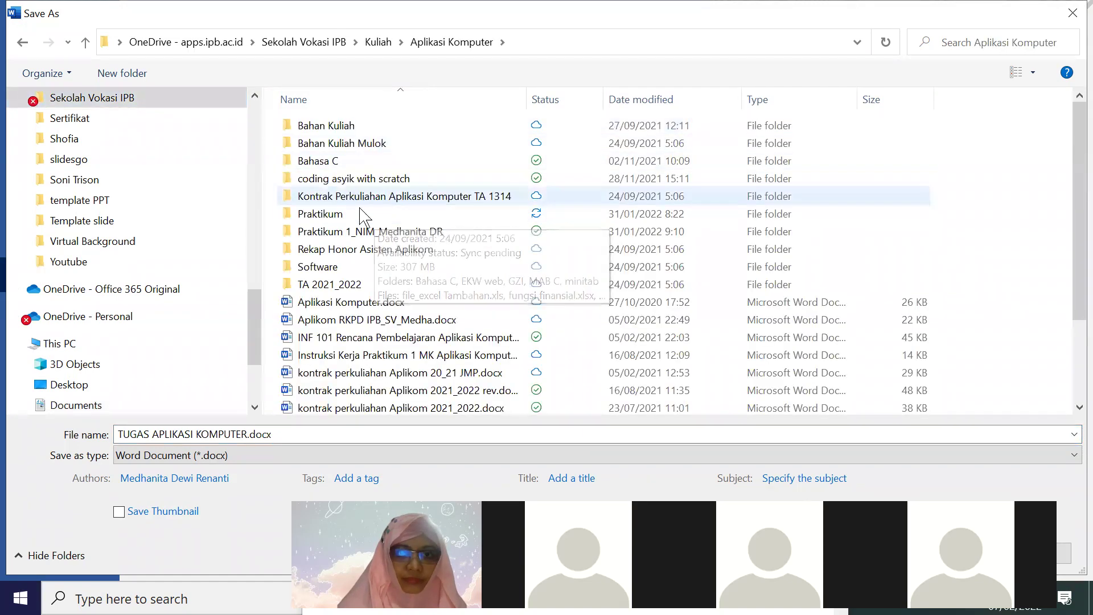
double_click(364, 215)
left_click(359, 126)
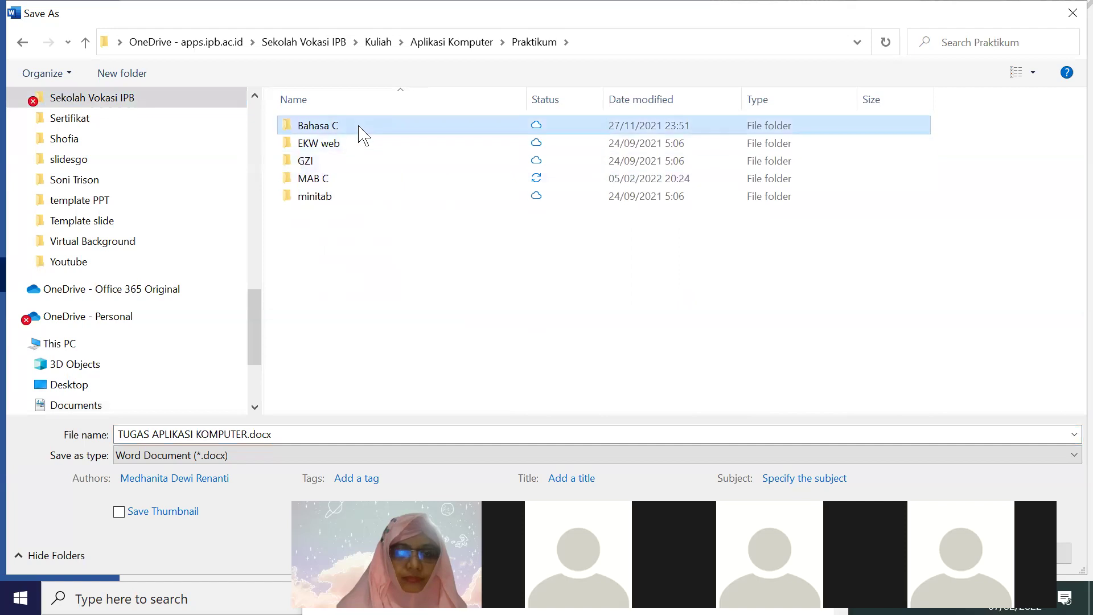
double_click(373, 180)
Save the document as lat 2_references.docx in MAB C
left_click(283, 442)
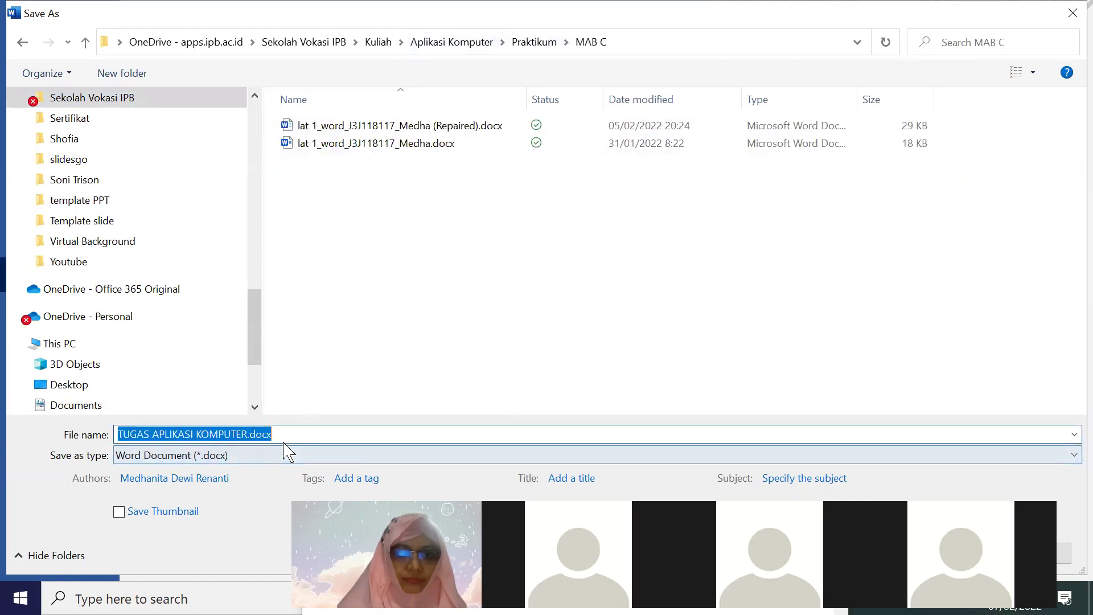
type("lat 2_references")
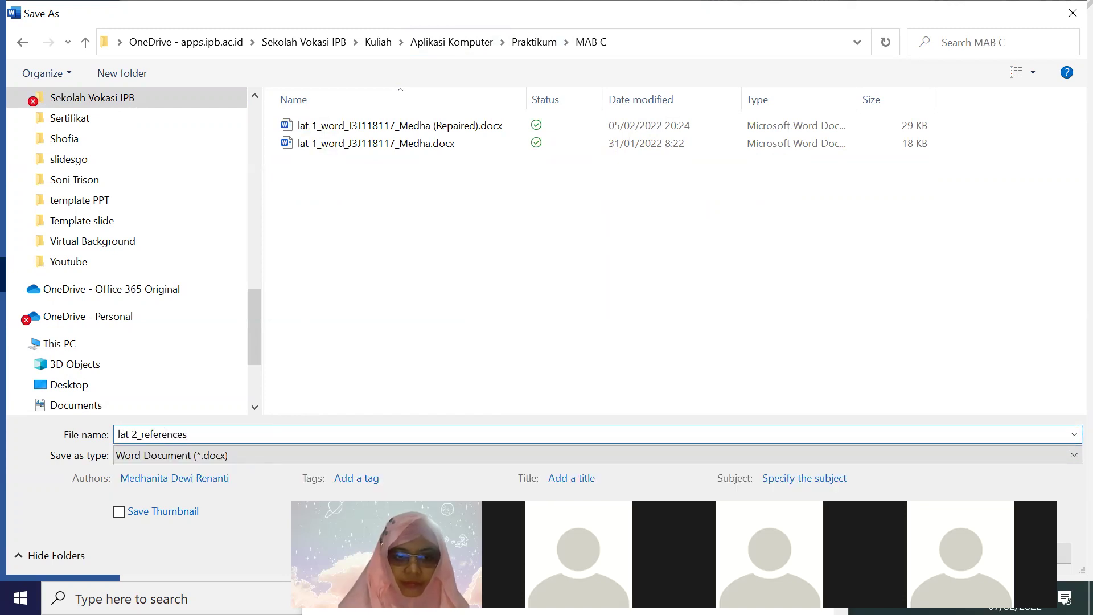
key("Return")
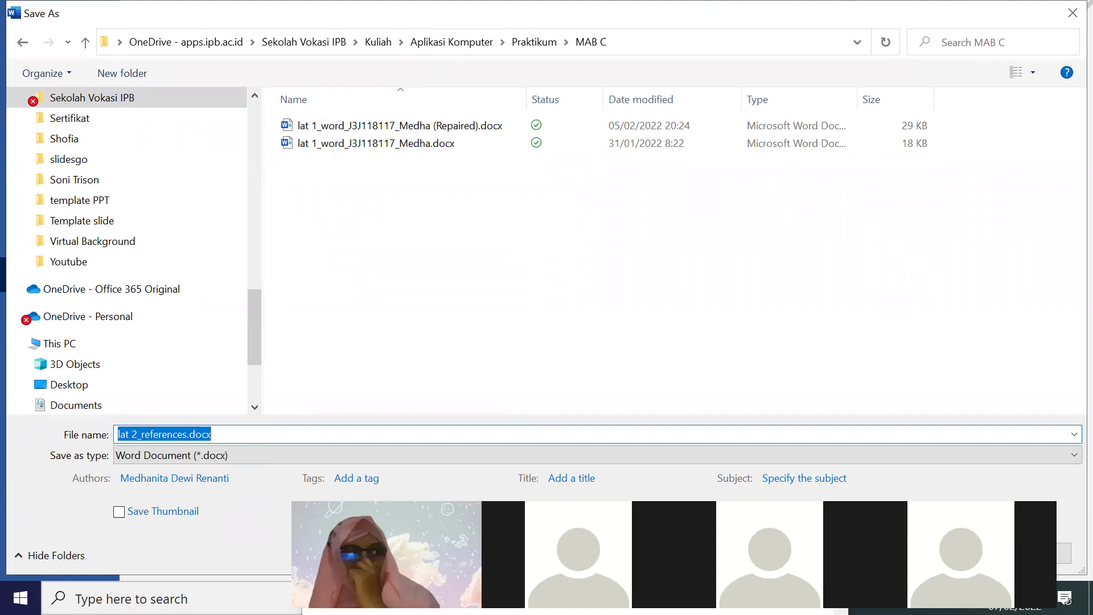
key("Escape")
key("Escape")
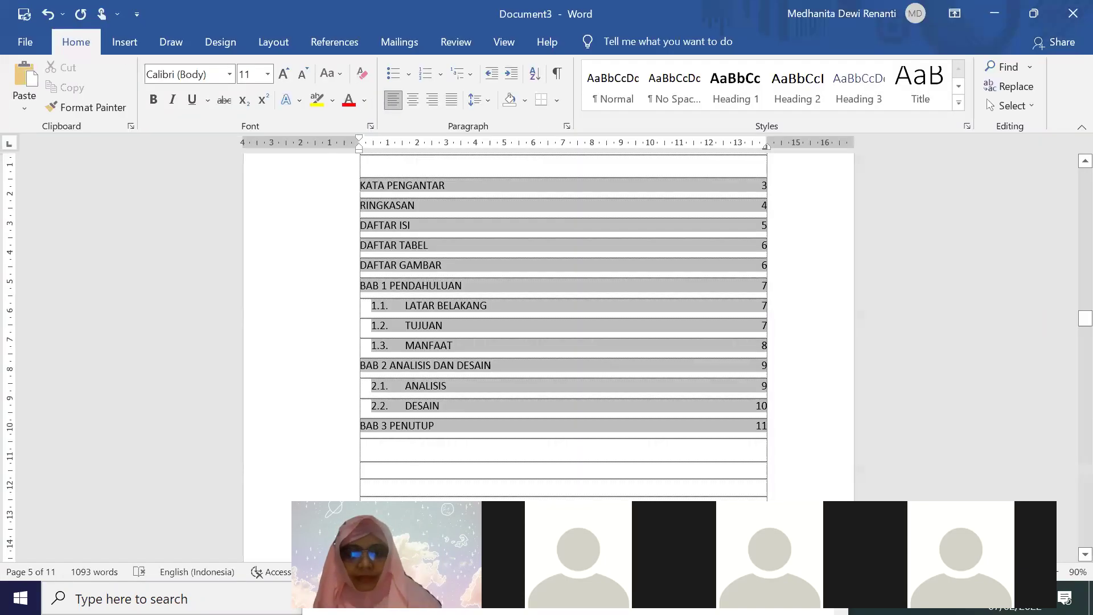
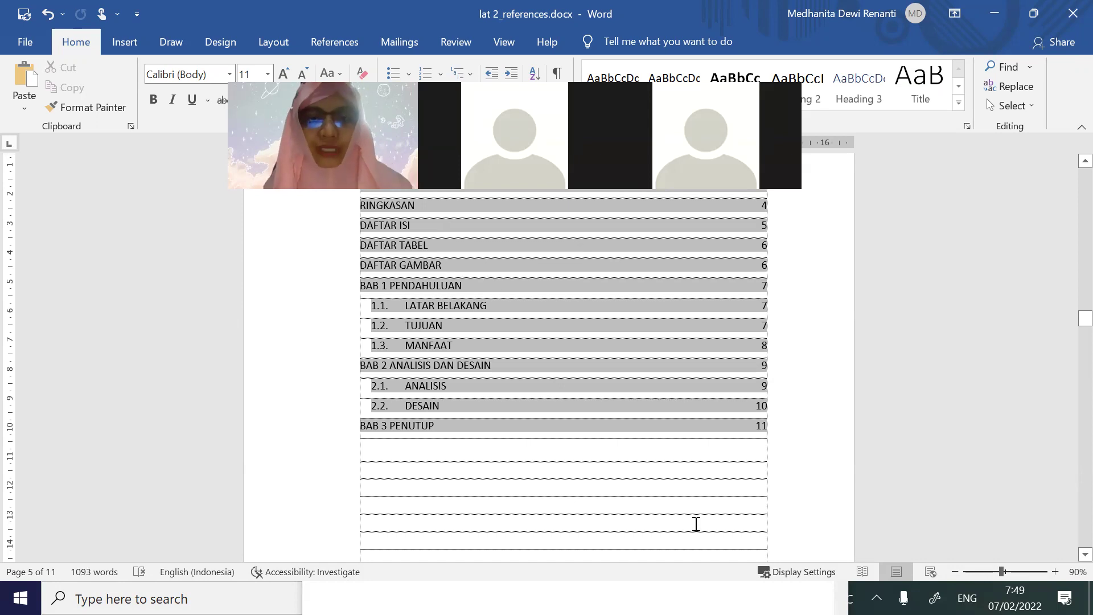
Delete the empty lines above DAFTAR TABEL, restoring the accidentally removed D
left_click(603, 497)
scroll(615, 472, "down", 6)
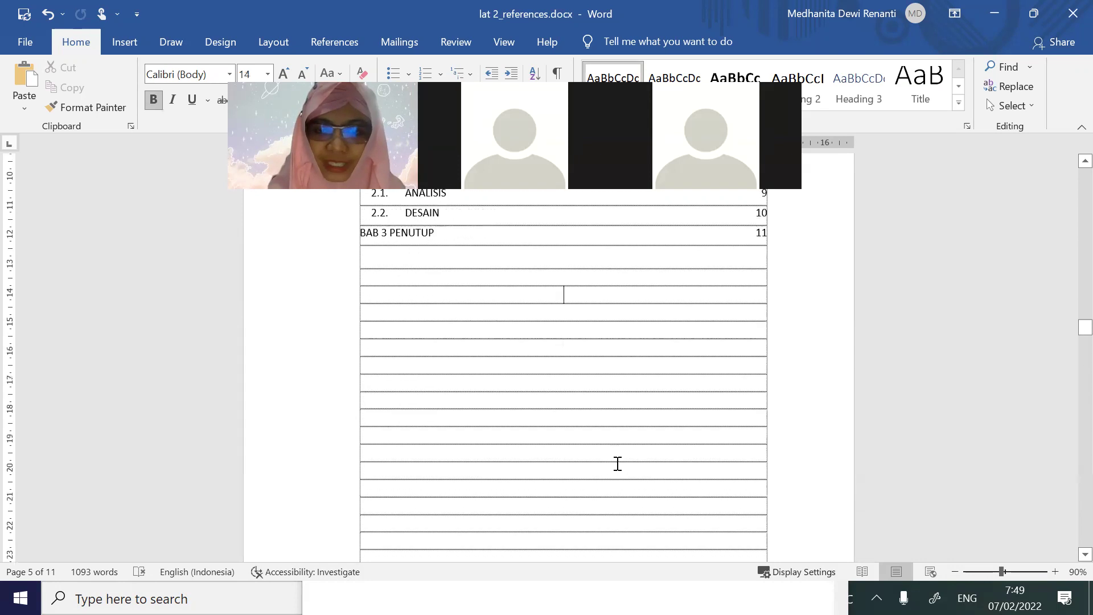
scroll(617, 463, "down", 5)
scroll(598, 351, "up", 1)
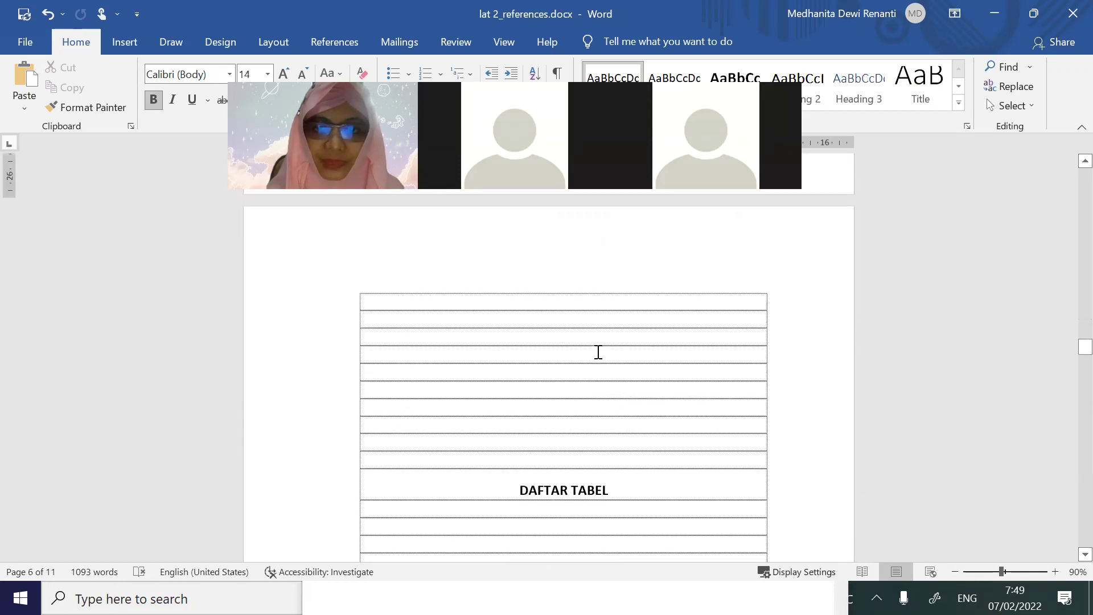
key("Delete")
key("Delete")
key("Delete")
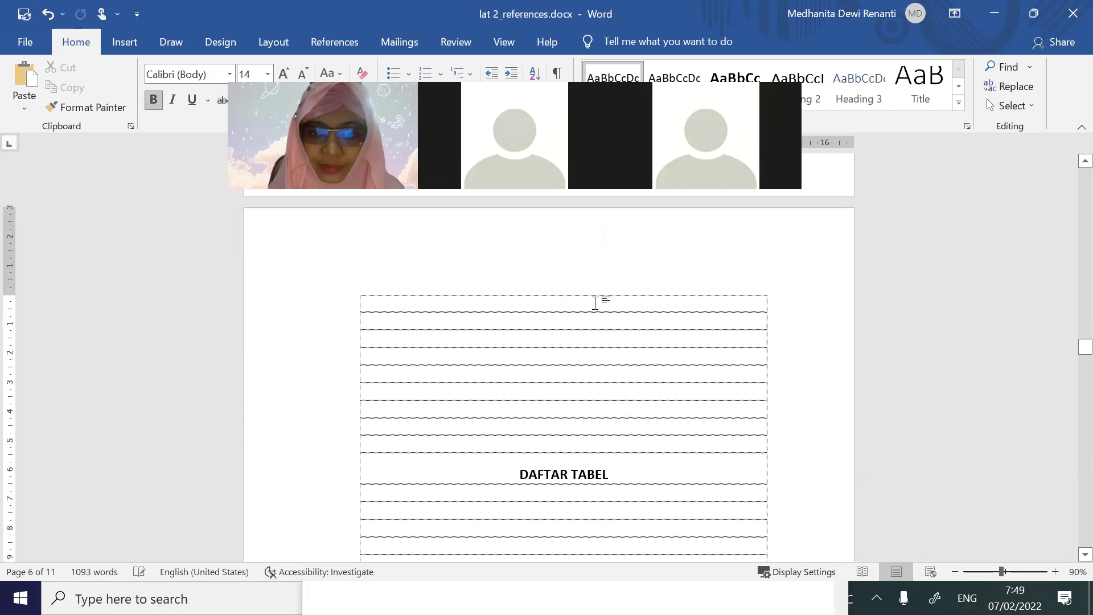
key("Delete")
key("Delete")
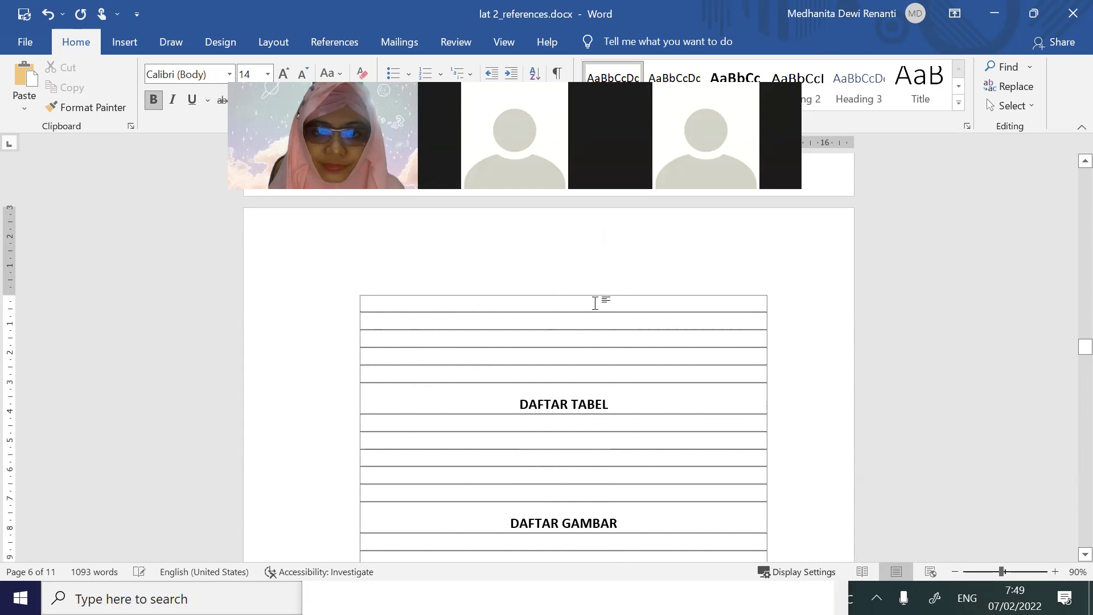
key("Delete")
key("Delete")
key("Delete")
key("Delete")
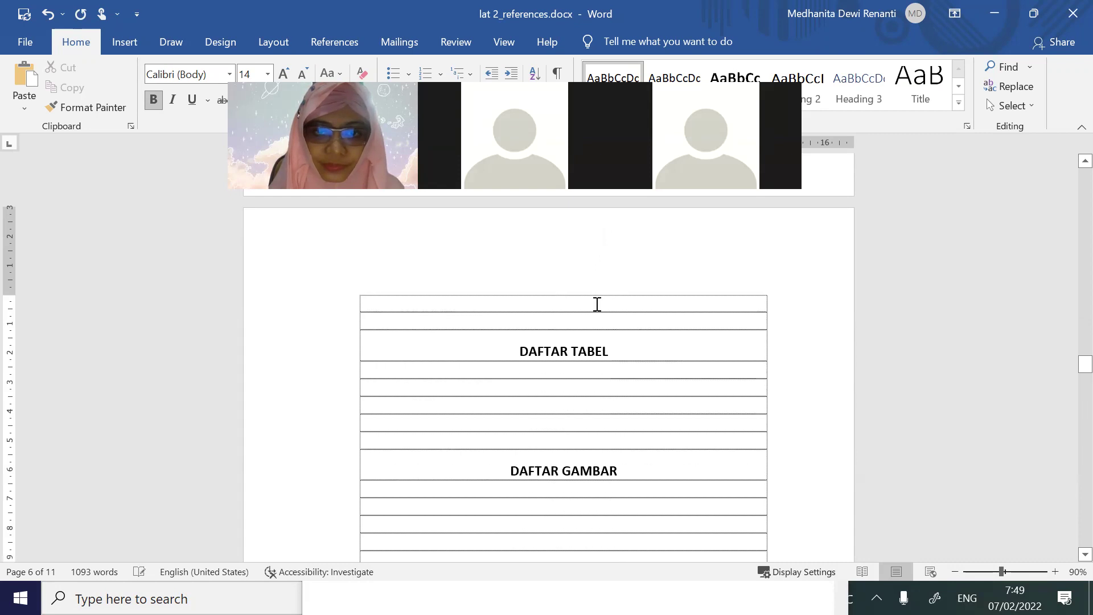
key("Delete")
key("Delete")
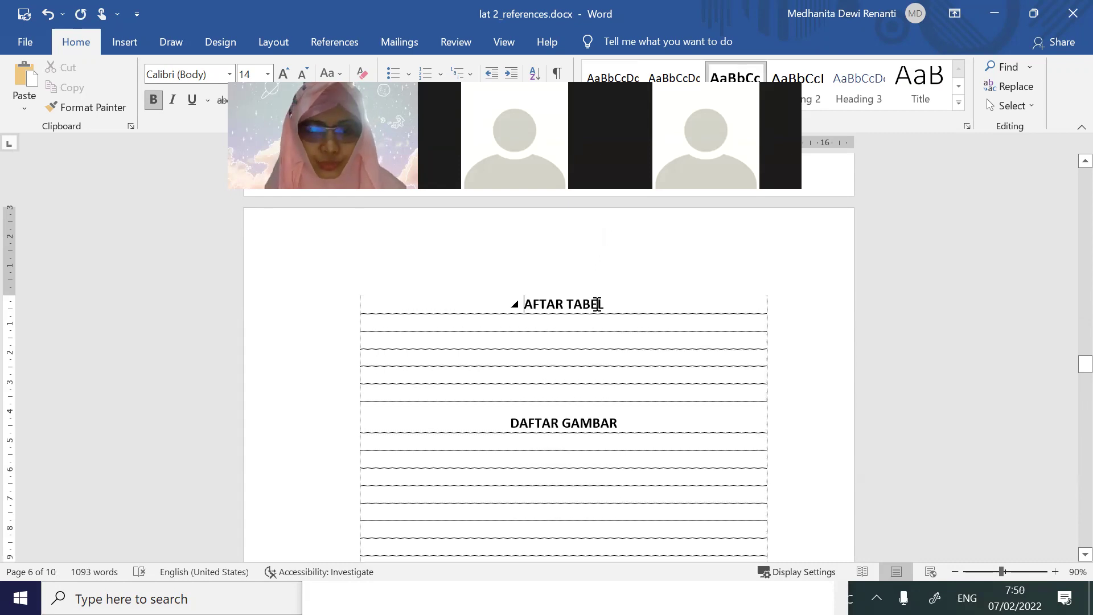
key("ctrl+z")
Add blank lines above BAB 2 ANALISIS DAN DESAIN so it starts on the next page
scroll(620, 370, "down", 10)
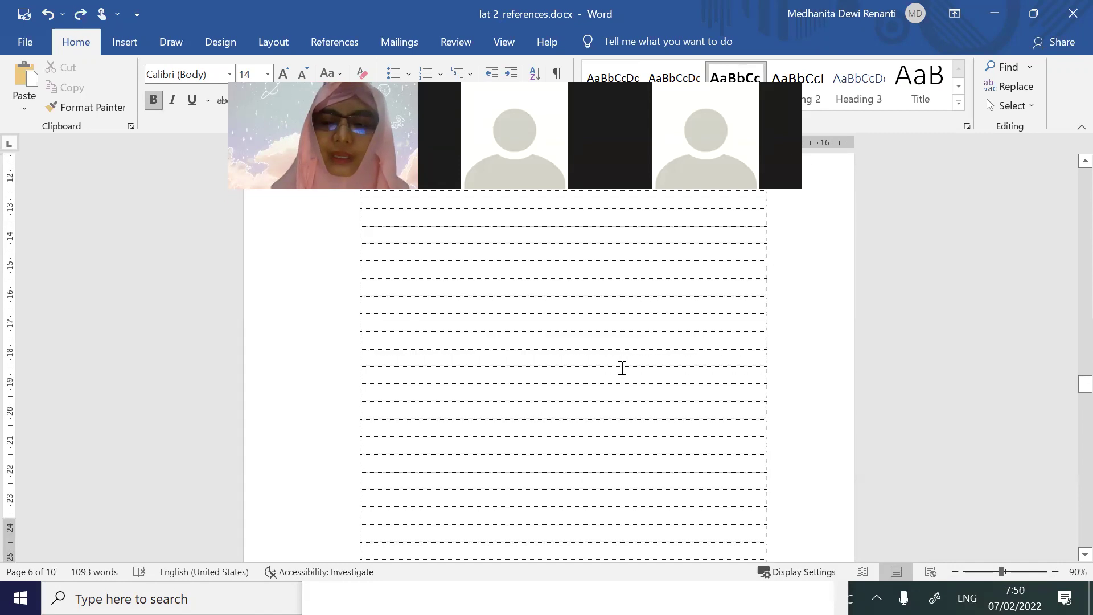
scroll(622, 368, "down", 12)
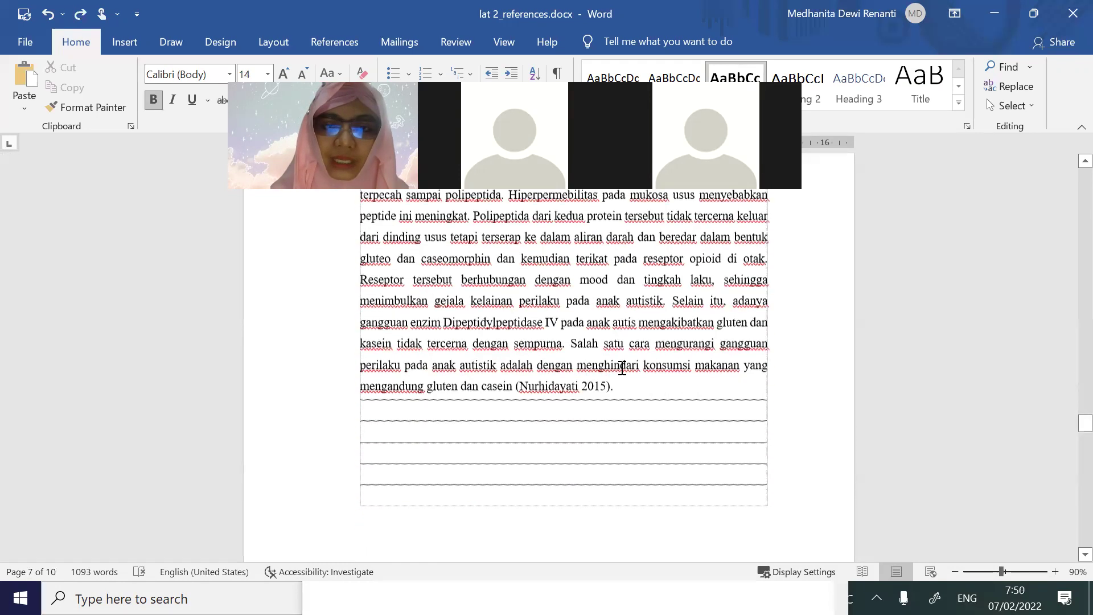
scroll(622, 369, "down", 12)
scroll(622, 365, "up", 2)
scroll(622, 364, "up", 1)
left_click(622, 358)
scroll(626, 387, "up", 1)
key("Return")
key("Return")
key("Return")
key("Return")
key("Return")
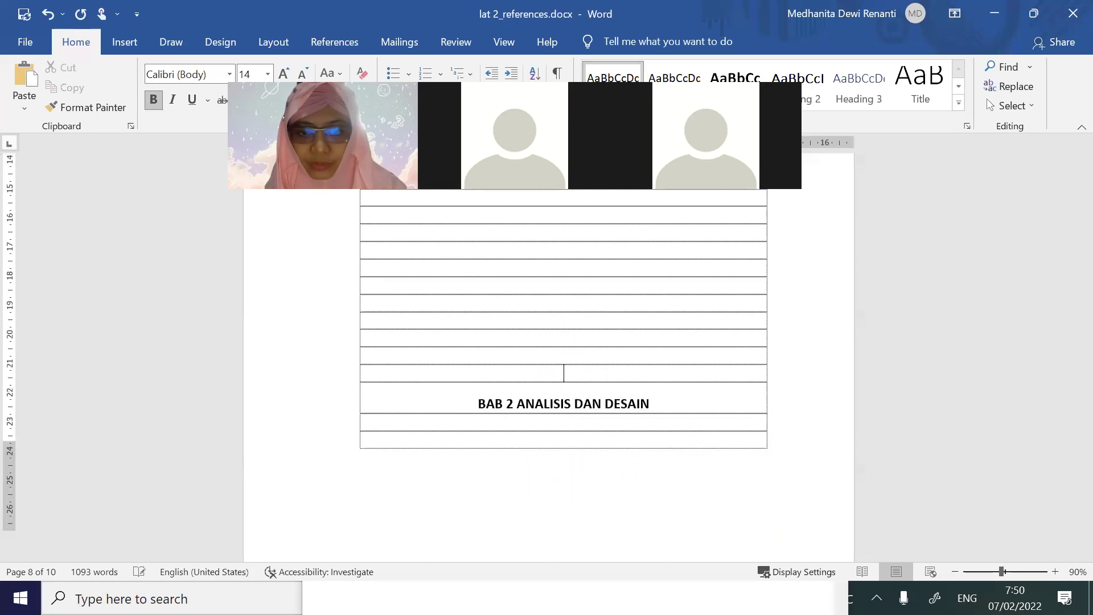
key("Return")
key("Return")
scroll(630, 412, "down", 5)
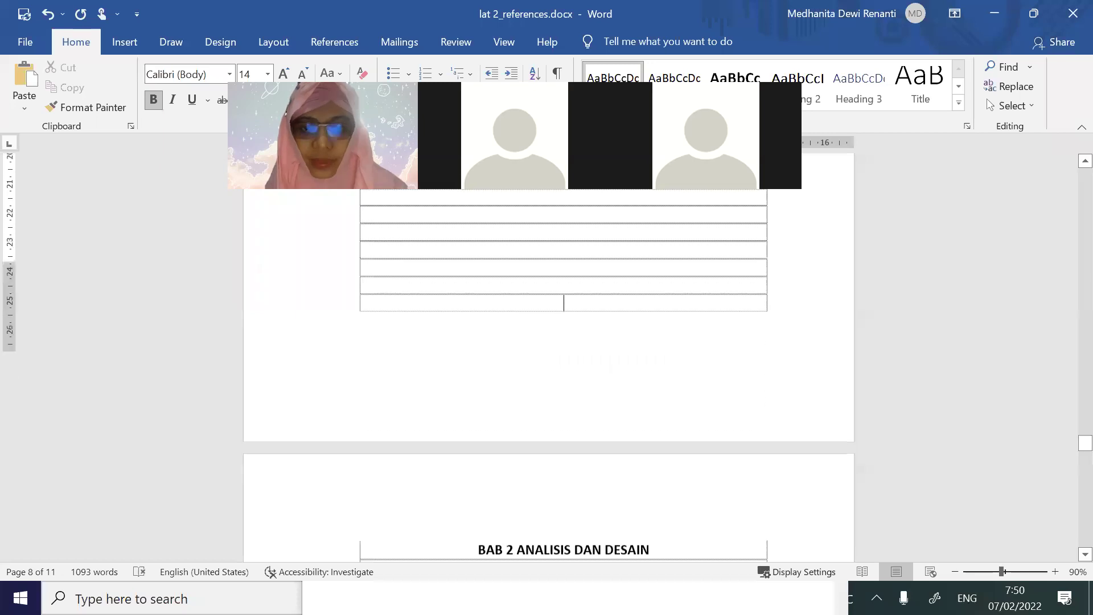
scroll(627, 404, "down", 3)
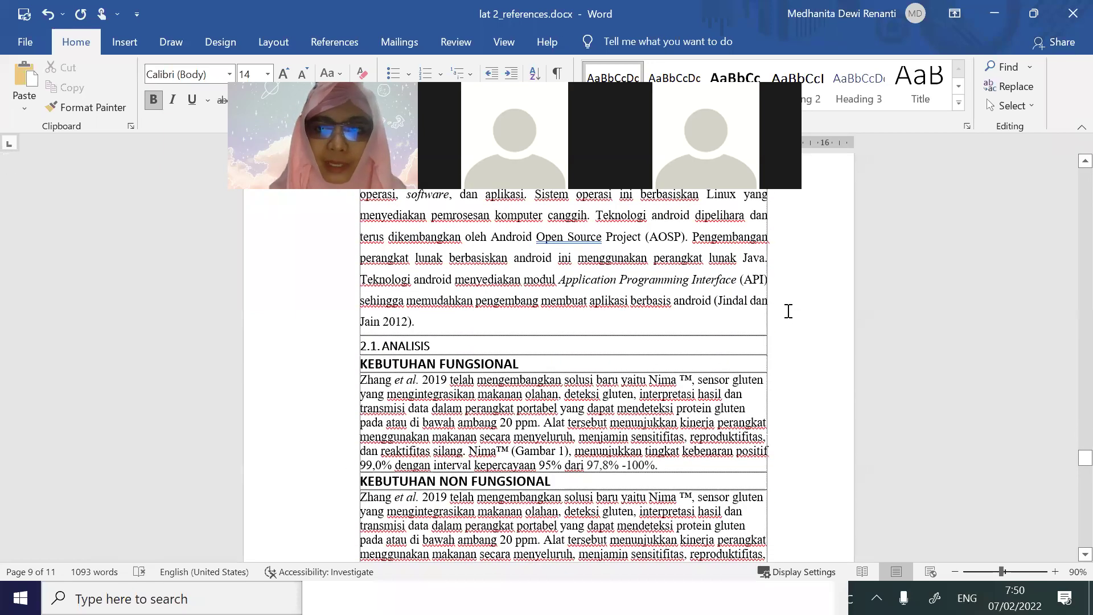
Copy the MAB/AKN/TMP/KIM/LNK SmartArt cycle from lat 1_word and paste it after 'Jain 2012).'
key("Return")
key("Return")
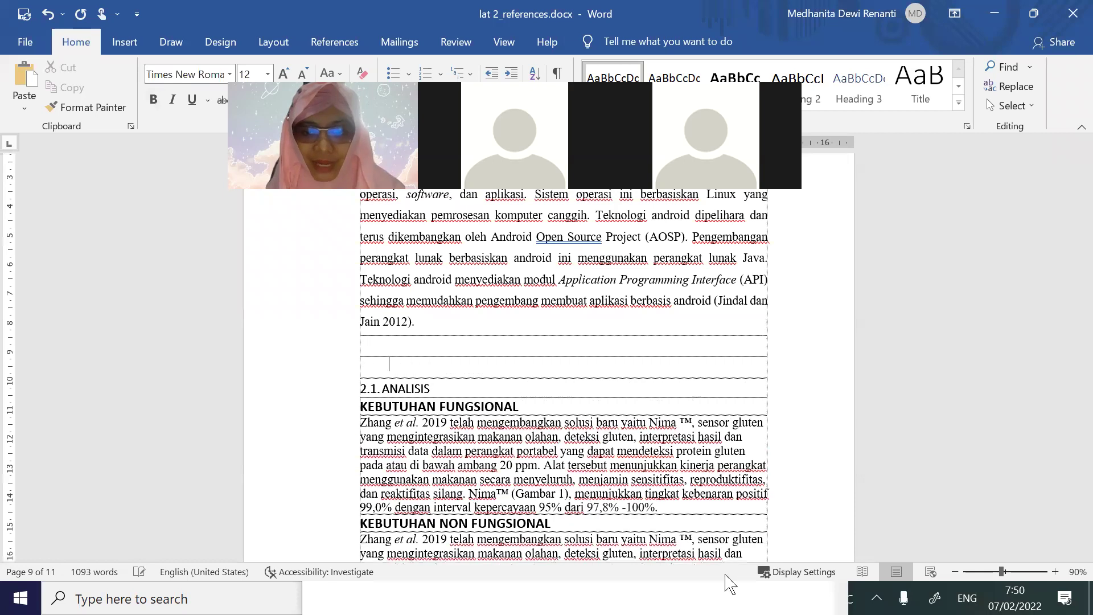
key("alt+Tab")
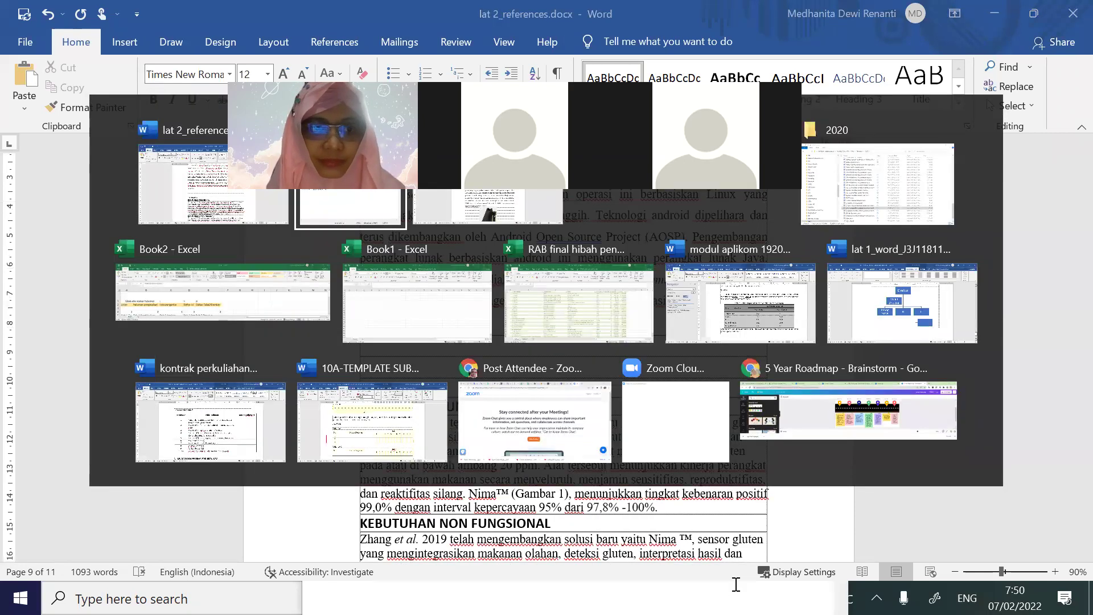
key("alt+Tab")
key("alt+Tab")
key("alt+Tab")
key("alt+Tab")
key("alt+Tab")
key("alt+Tab")
key("alt+Tab")
key("alt+Tab")
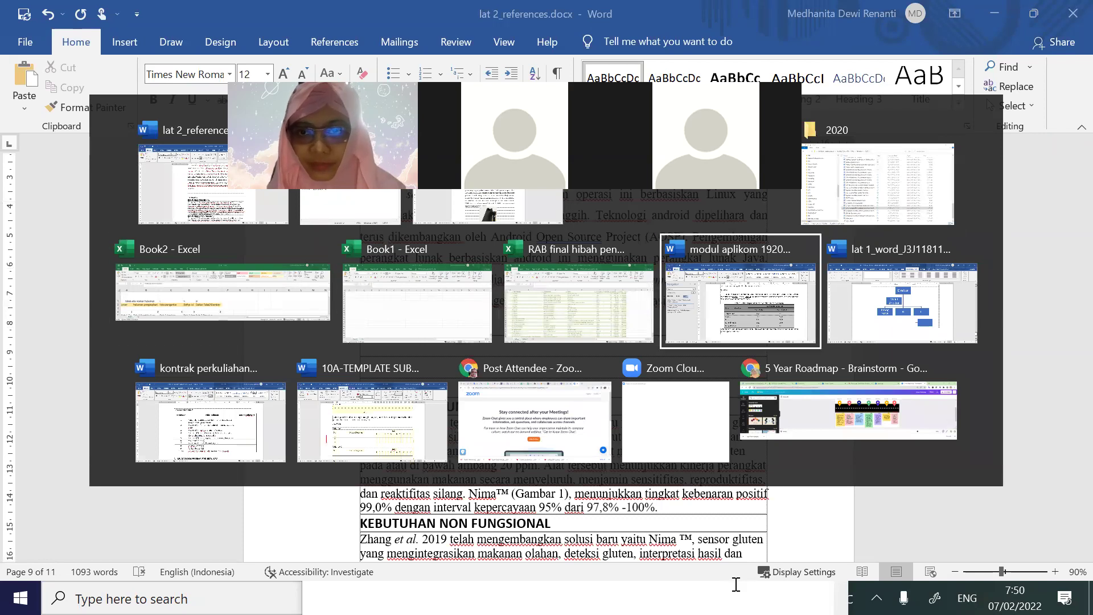
scroll(759, 446, "up", 8)
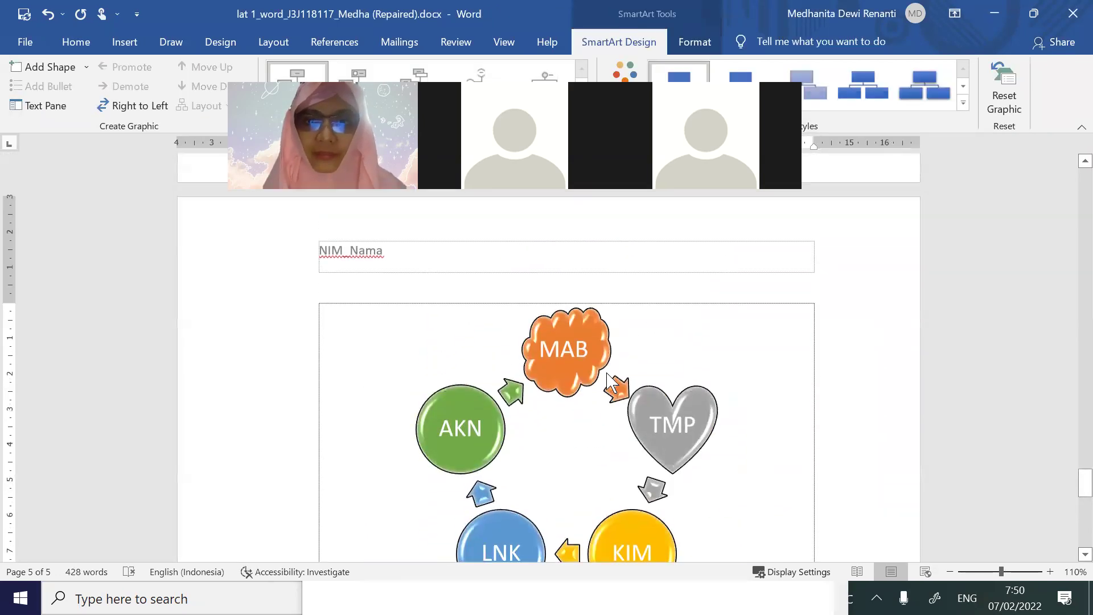
left_click(686, 382)
key("alt+Tab")
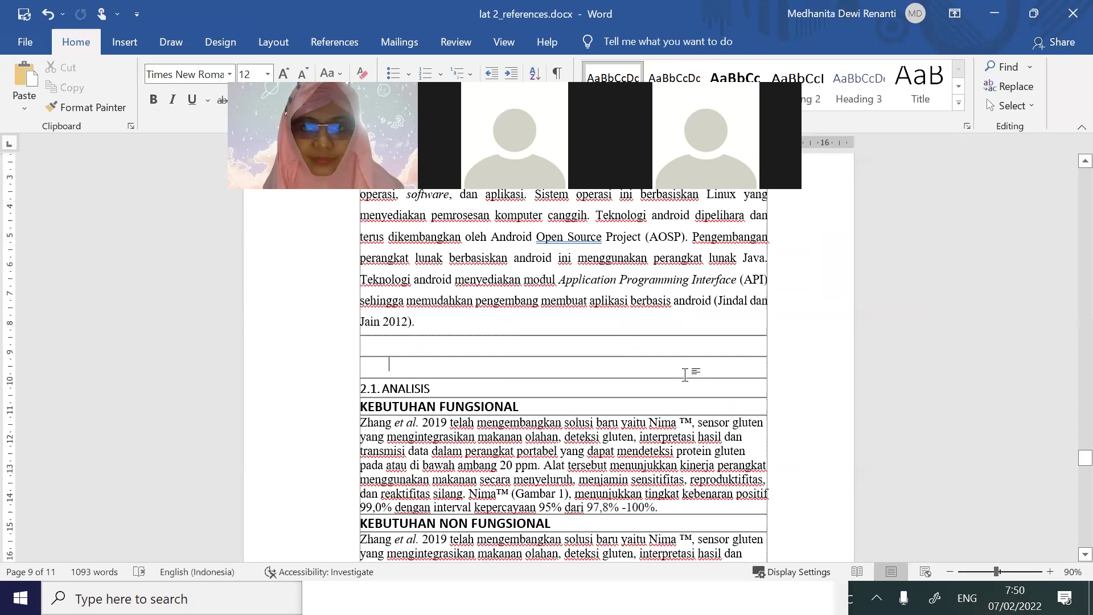
key("ctrl+v")
scroll(569, 387, "down", 3)
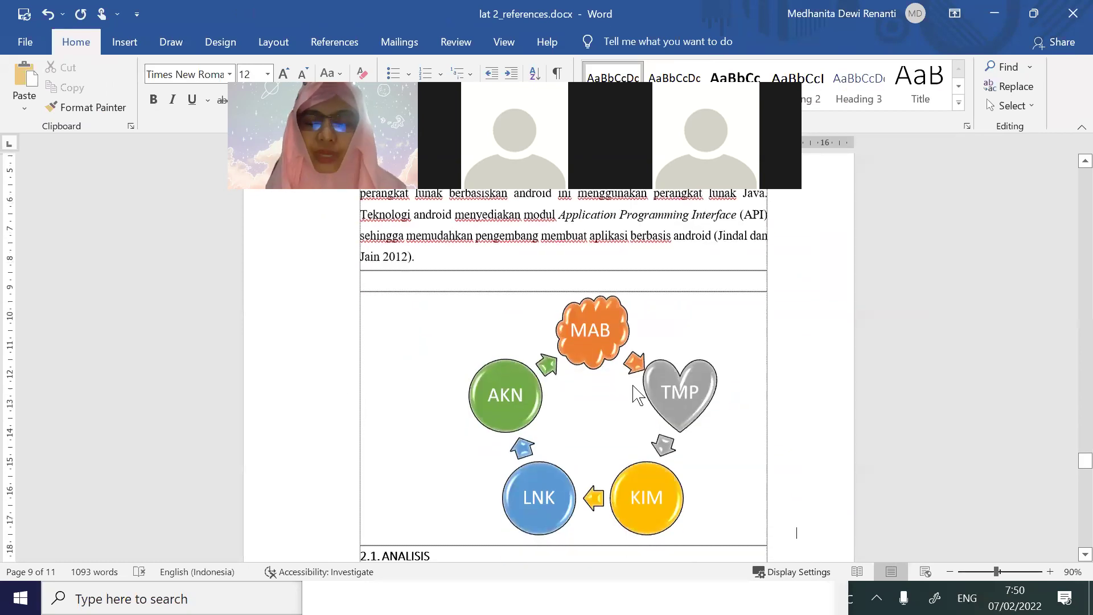
scroll(632, 386, "down", 8)
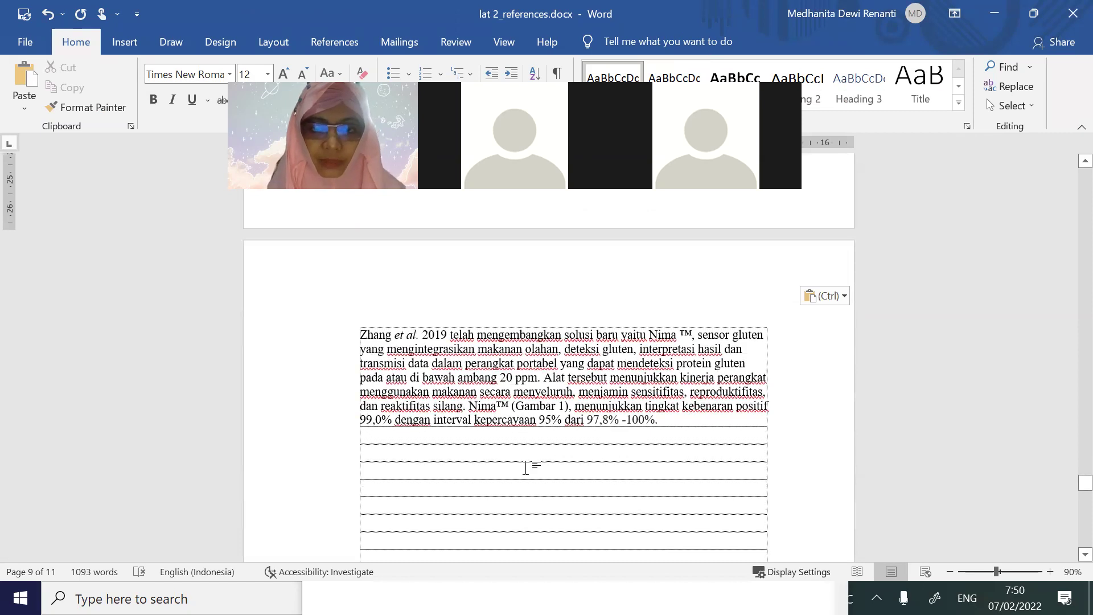
Copy the Direktur organization chart from the lat 1_word document
key("alt+Tab")
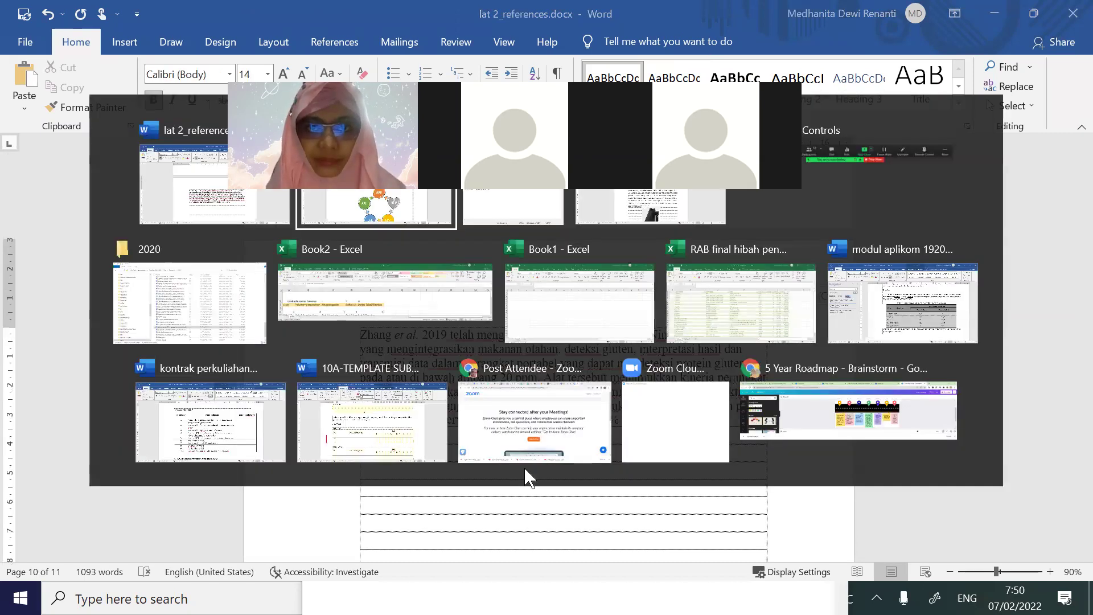
scroll(601, 441, "up", 15)
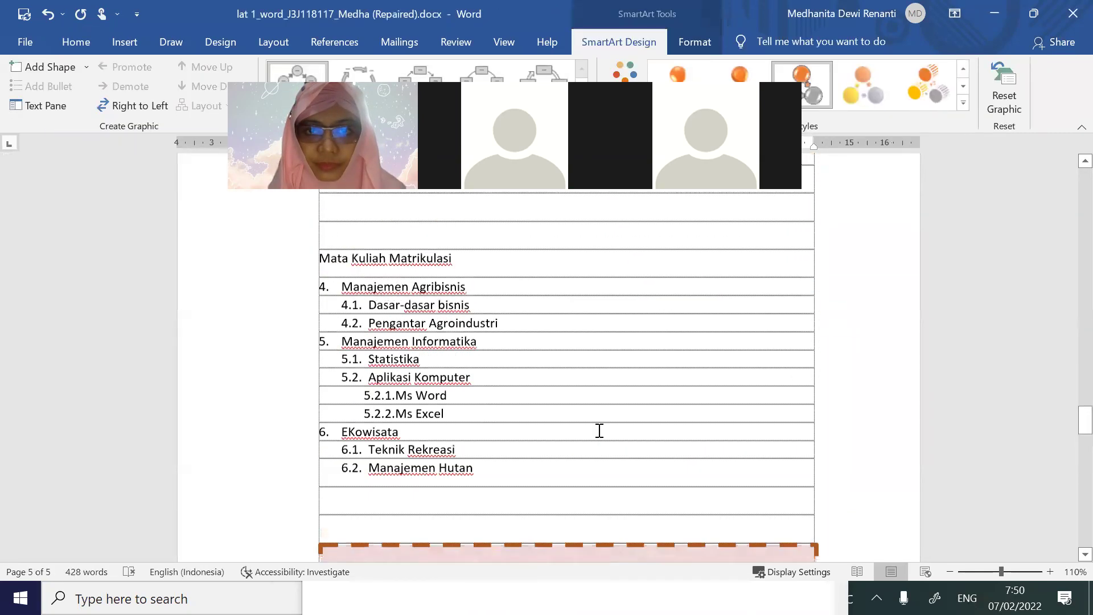
scroll(604, 441, "up", 15)
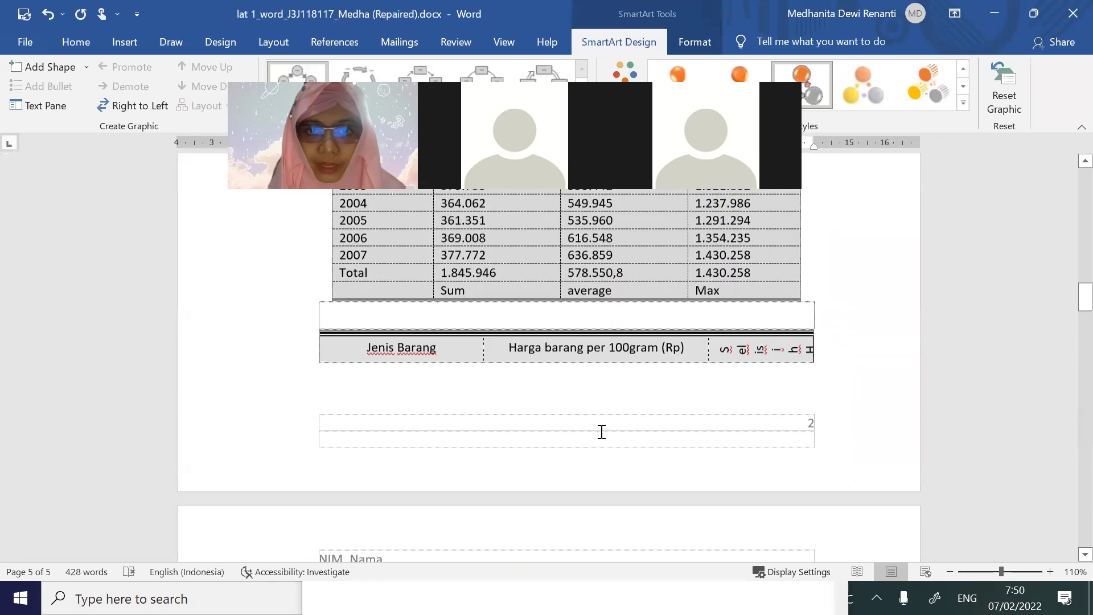
scroll(602, 431, "down", 15)
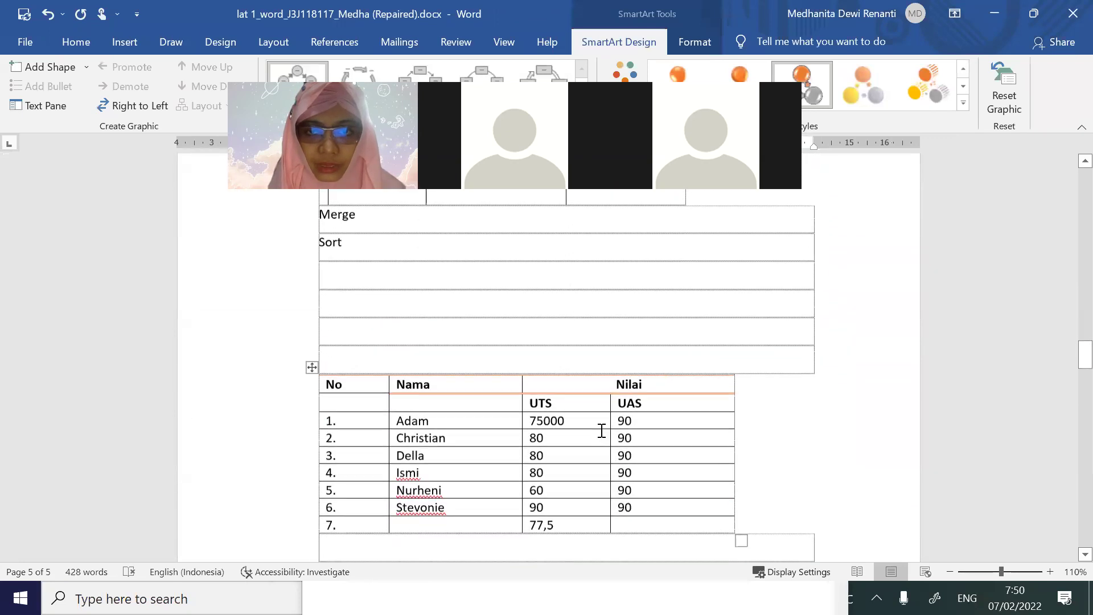
scroll(602, 431, "down", 15)
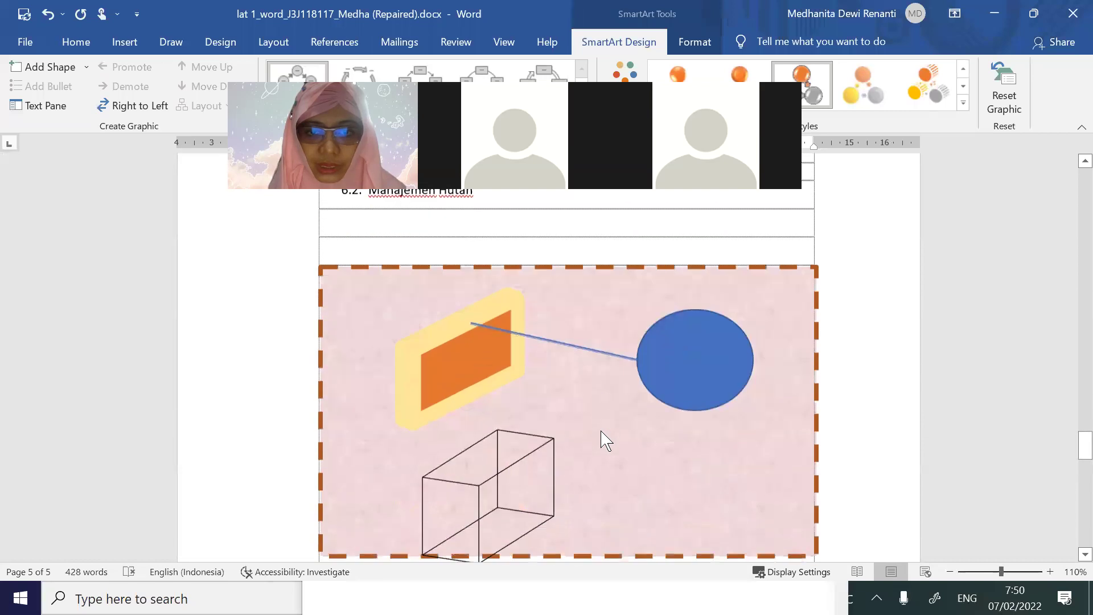
scroll(602, 431, "down", 15)
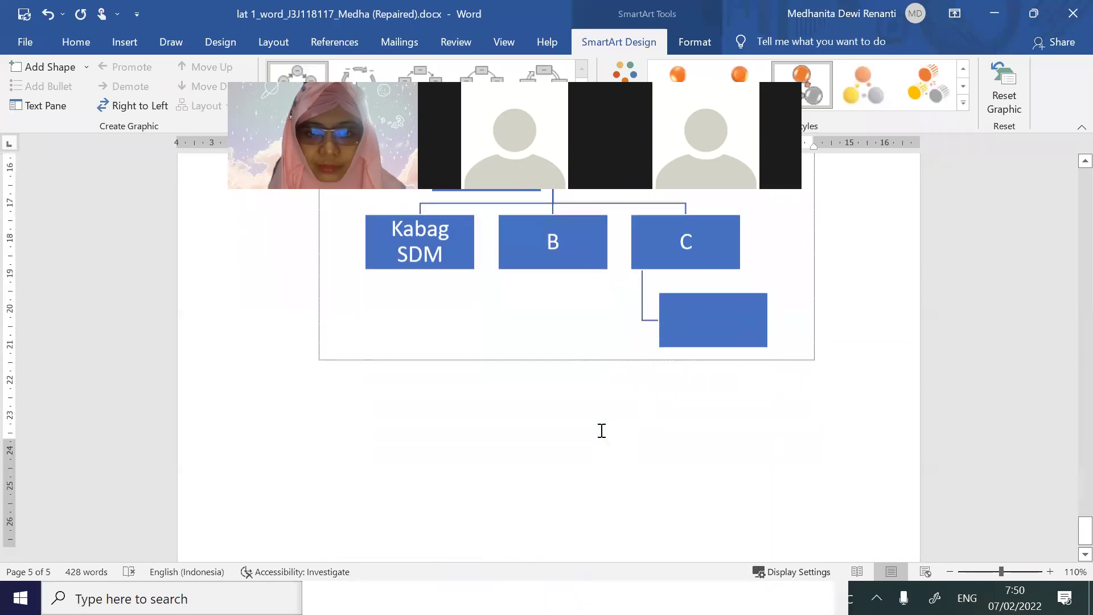
scroll(602, 431, "up", 10)
left_click(703, 432)
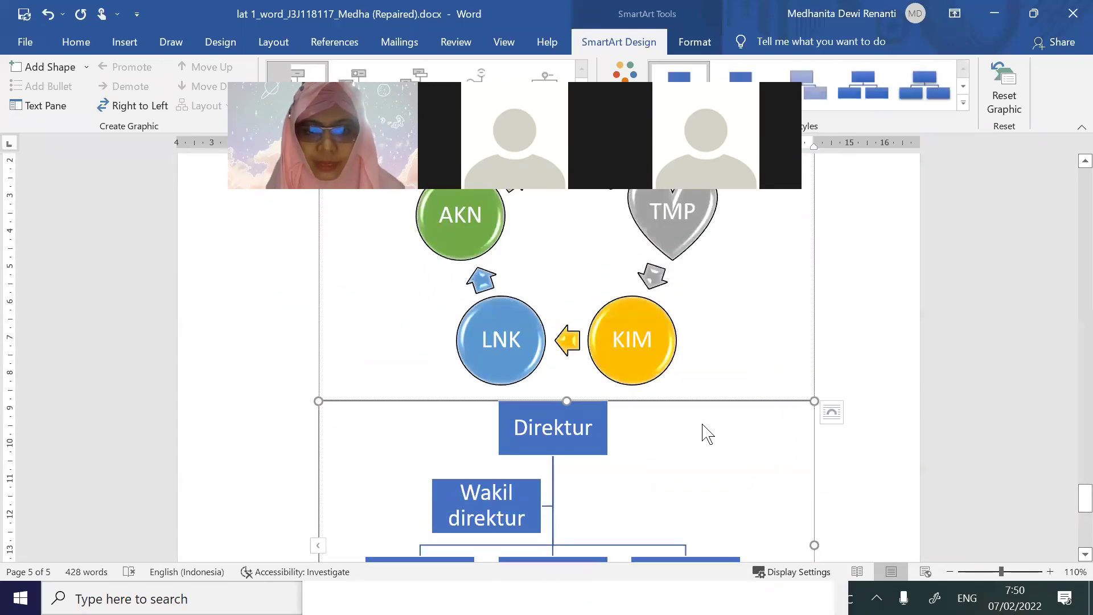
key("alt+Tab")
Paste the org chart above 2.2.DESAIN, then select the word caption in the Notepad notes
scroll(632, 427, "down", 3)
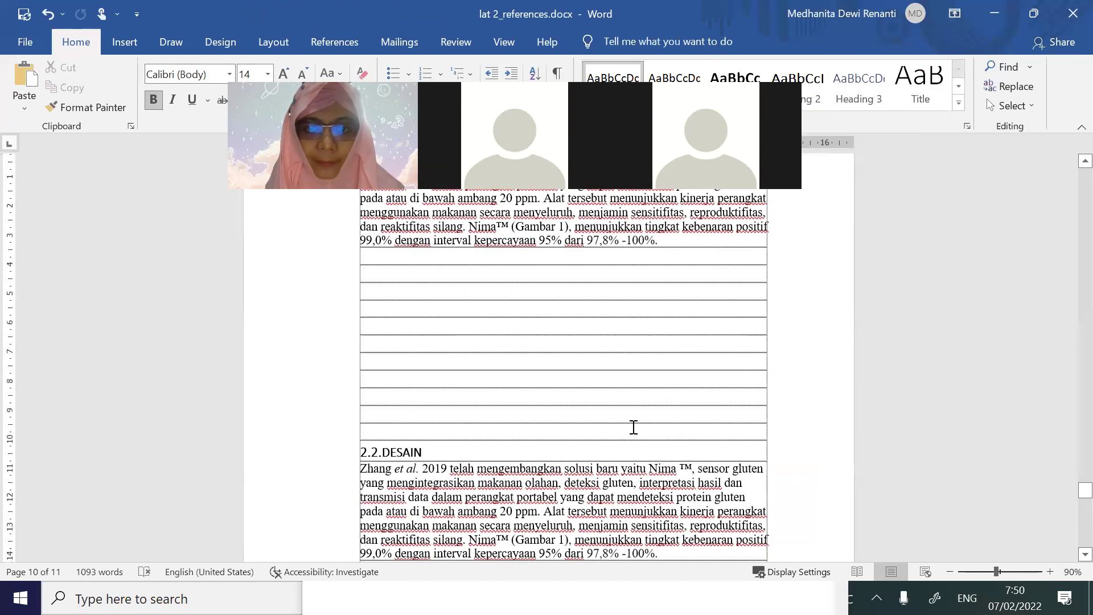
key("ctrl+v")
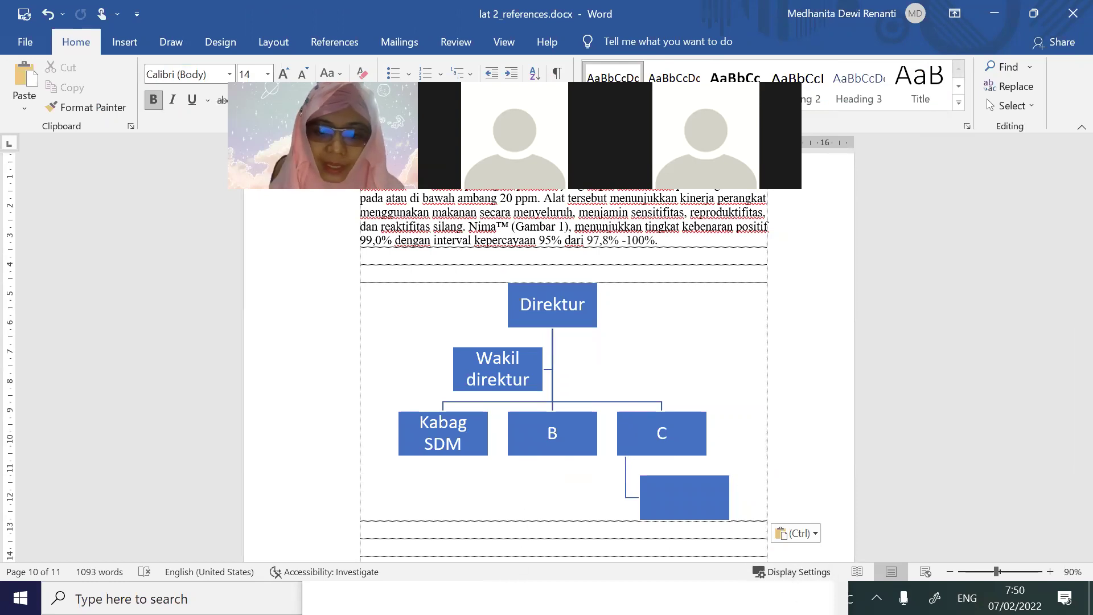
key("alt+Tab")
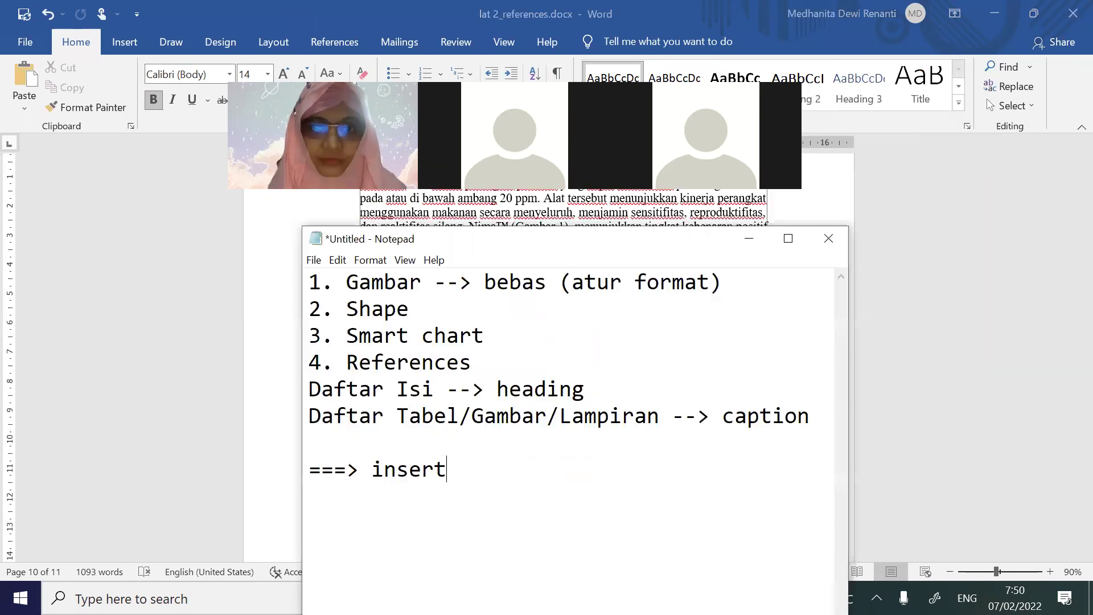
left_click_drag(741, 418, 809, 424)
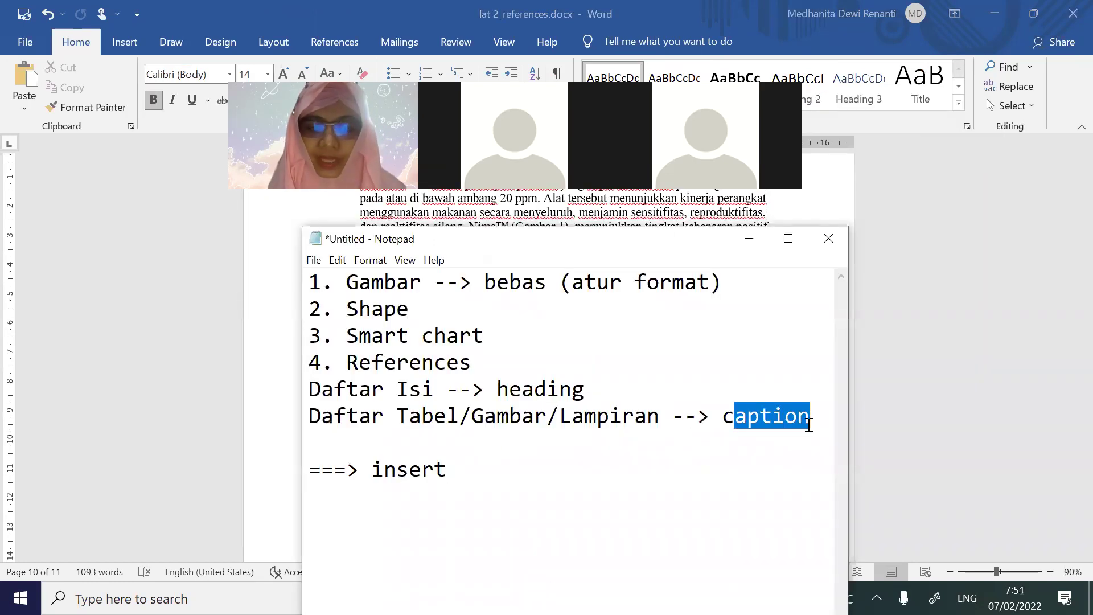
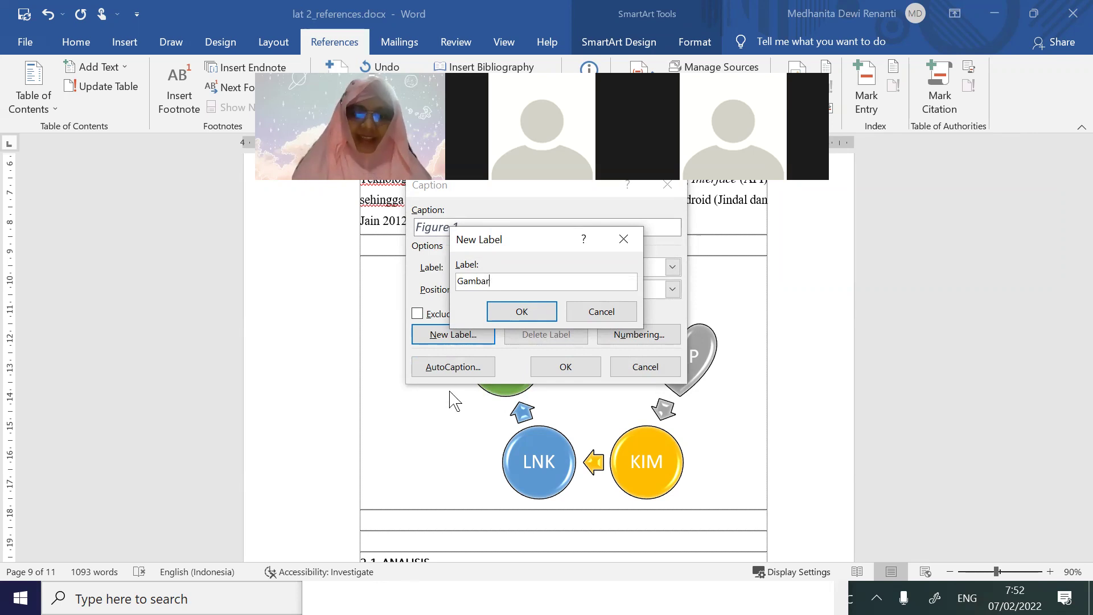
Create the new caption label Gambar and insert Gambar 1 below the cycle diagram
left_click(522, 311)
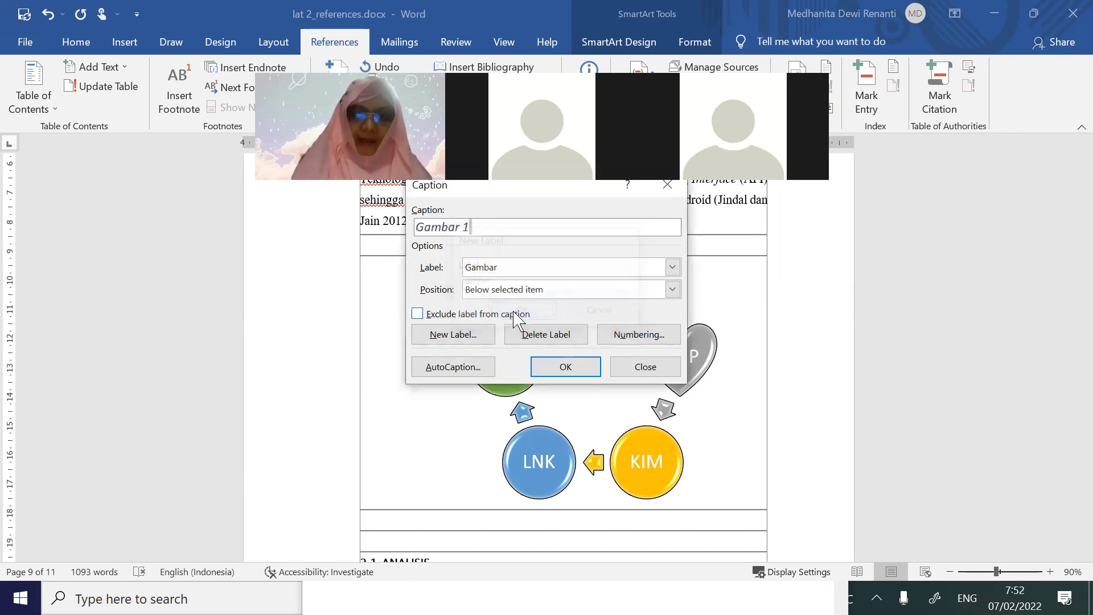
left_click(571, 367)
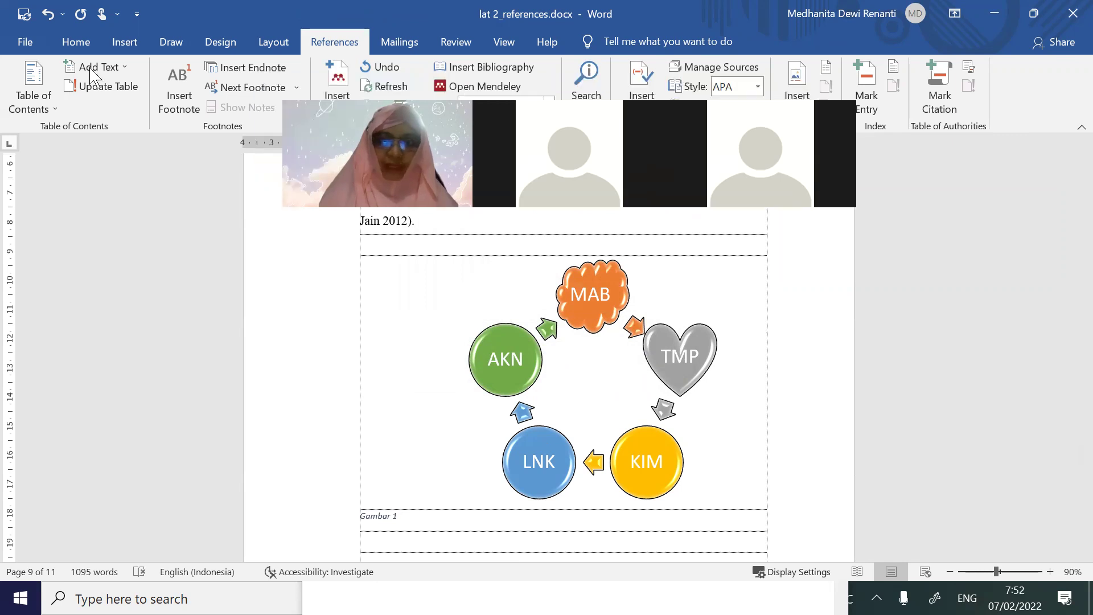
left_click(75, 42)
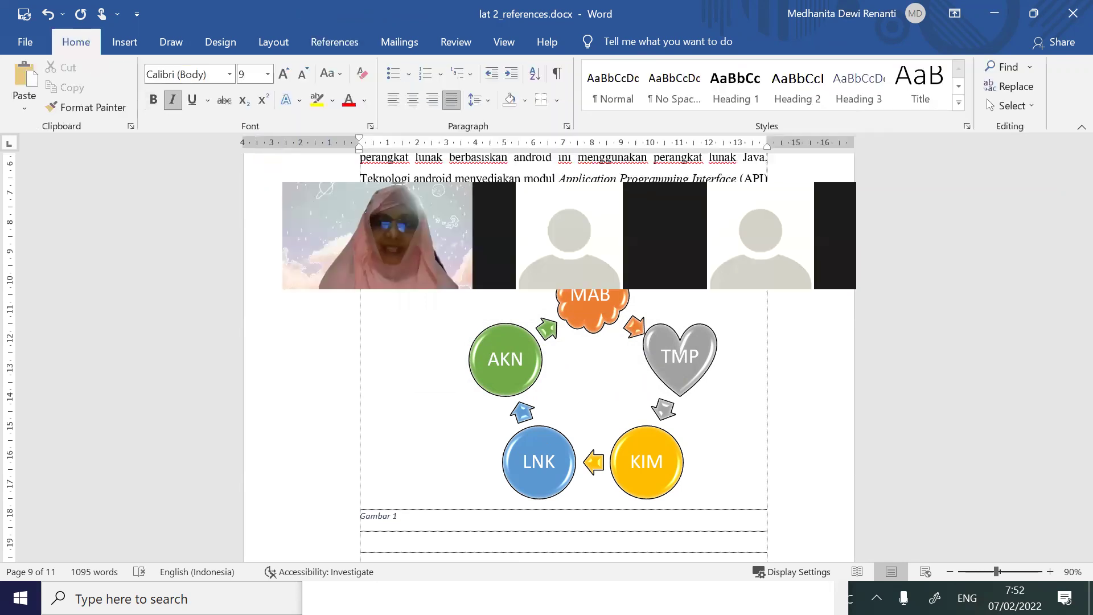
Modify the Caption style to Automatic colour, 1.5 spacing, centred, non-italic, 12 pt
triple_click(410, 524)
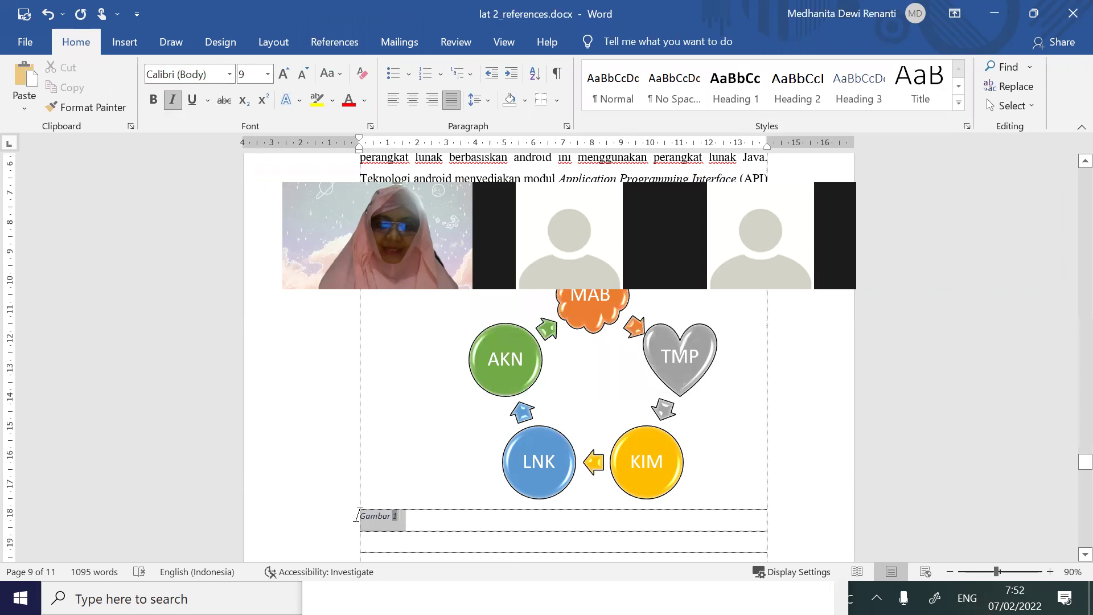
left_click(961, 111)
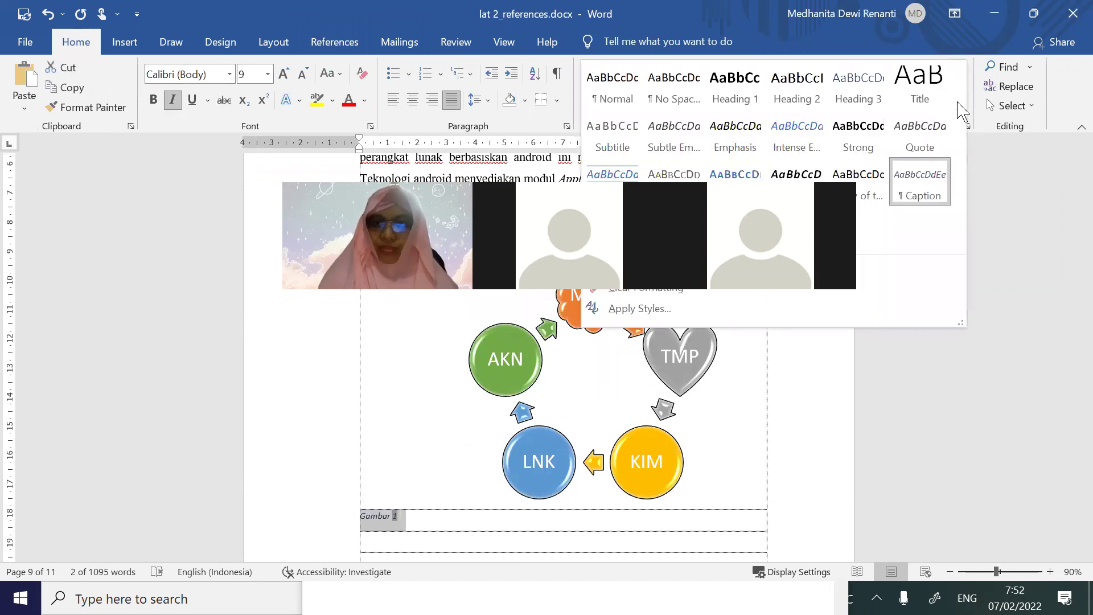
right_click(929, 194)
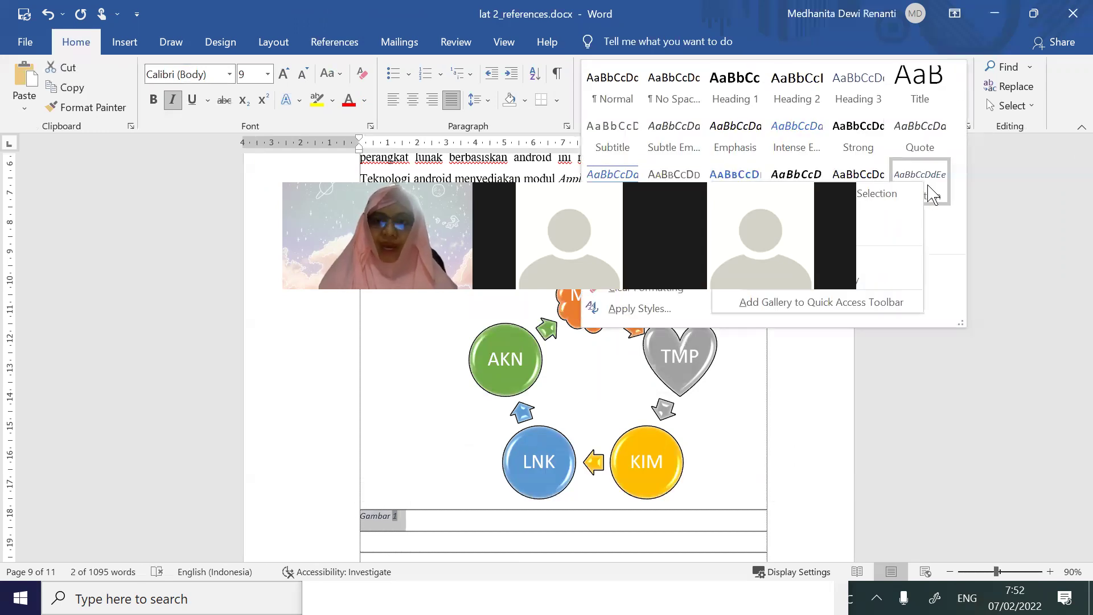
left_click(883, 223)
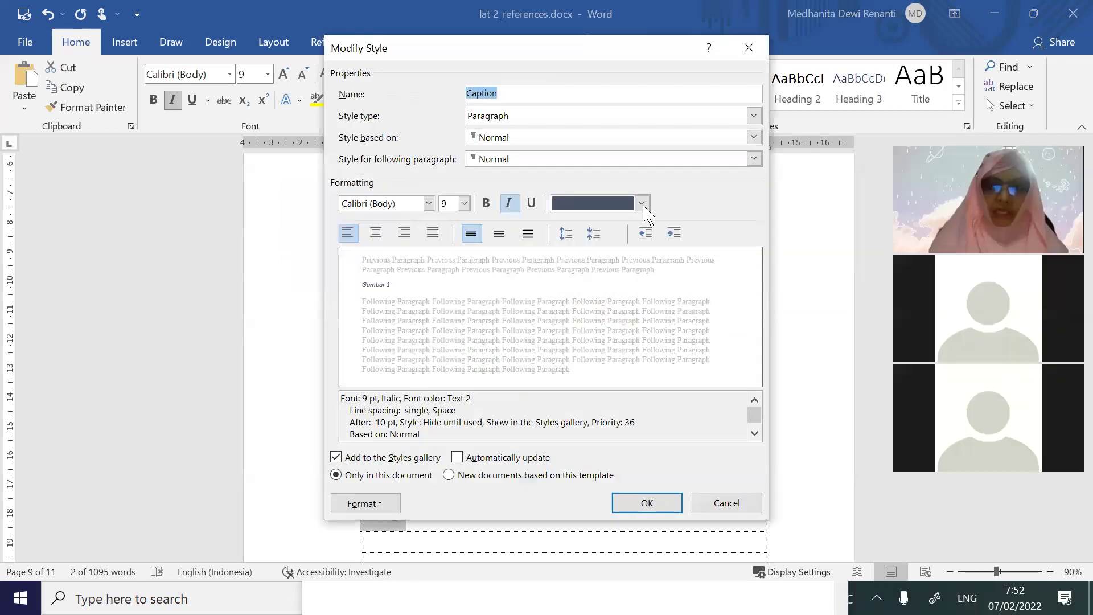
left_click(641, 204)
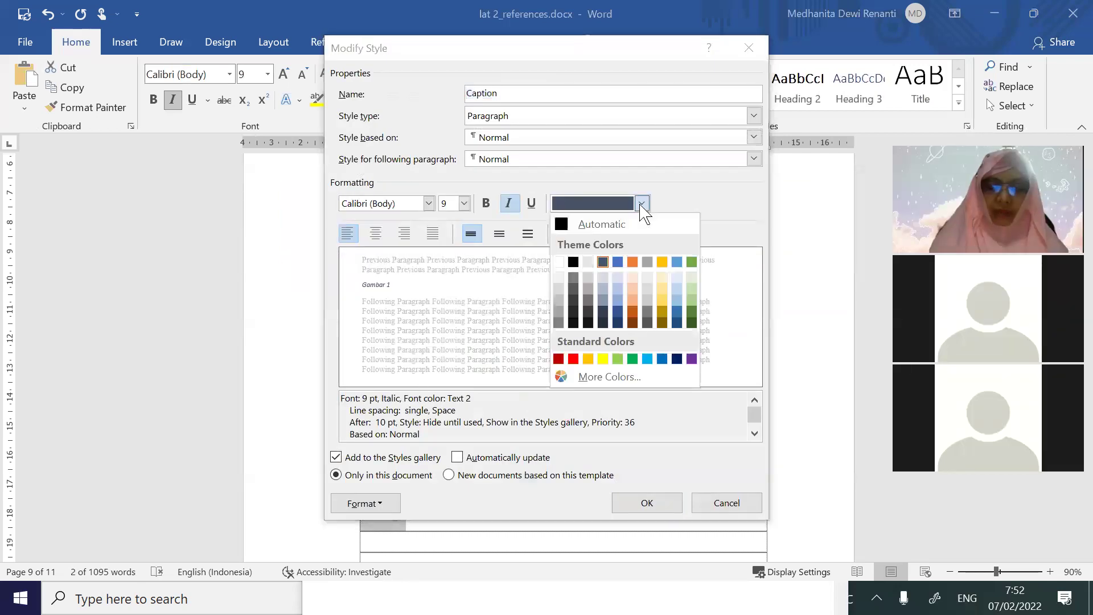
left_click(565, 227)
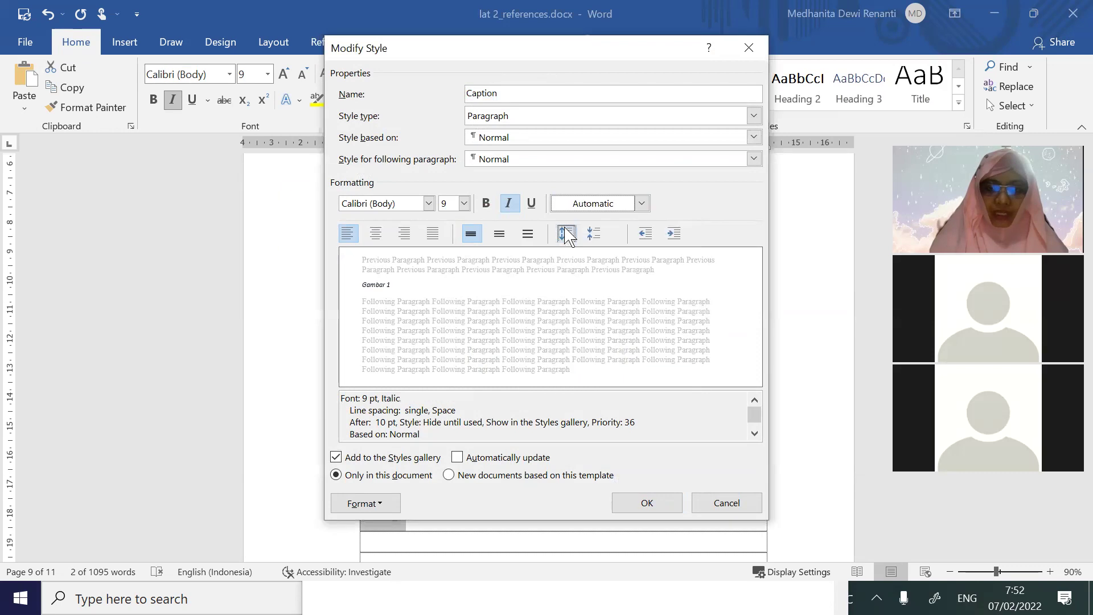
left_click(499, 237)
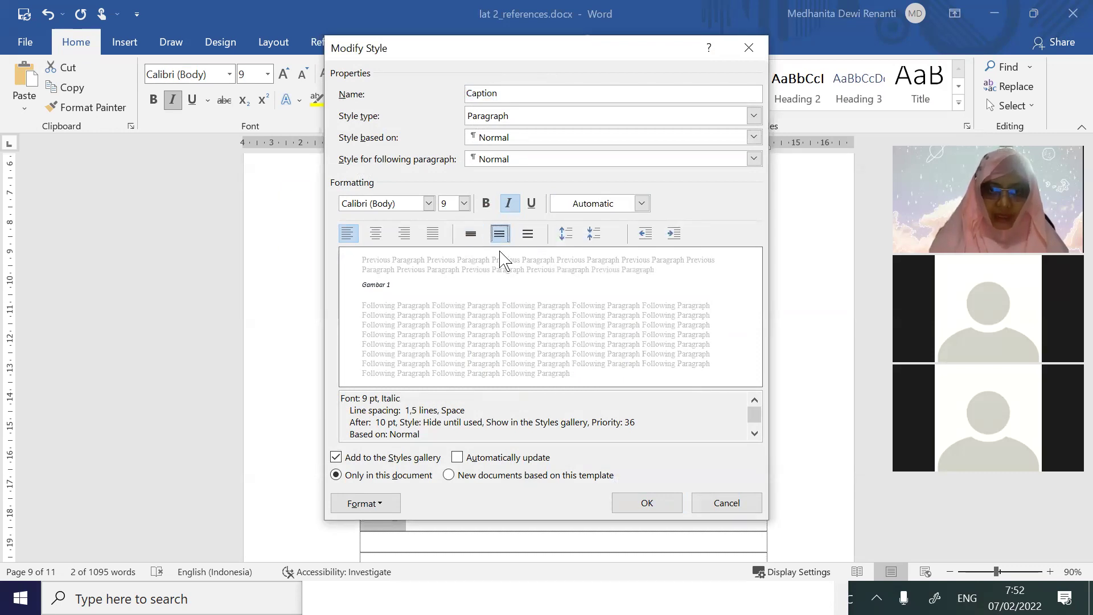
left_click(378, 237)
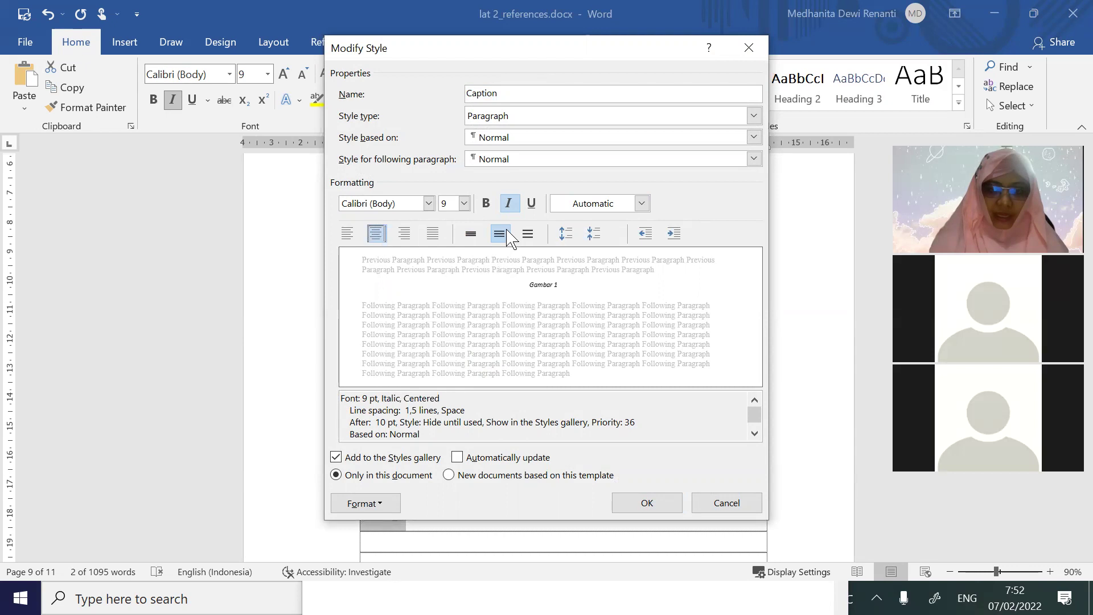
left_click(508, 203)
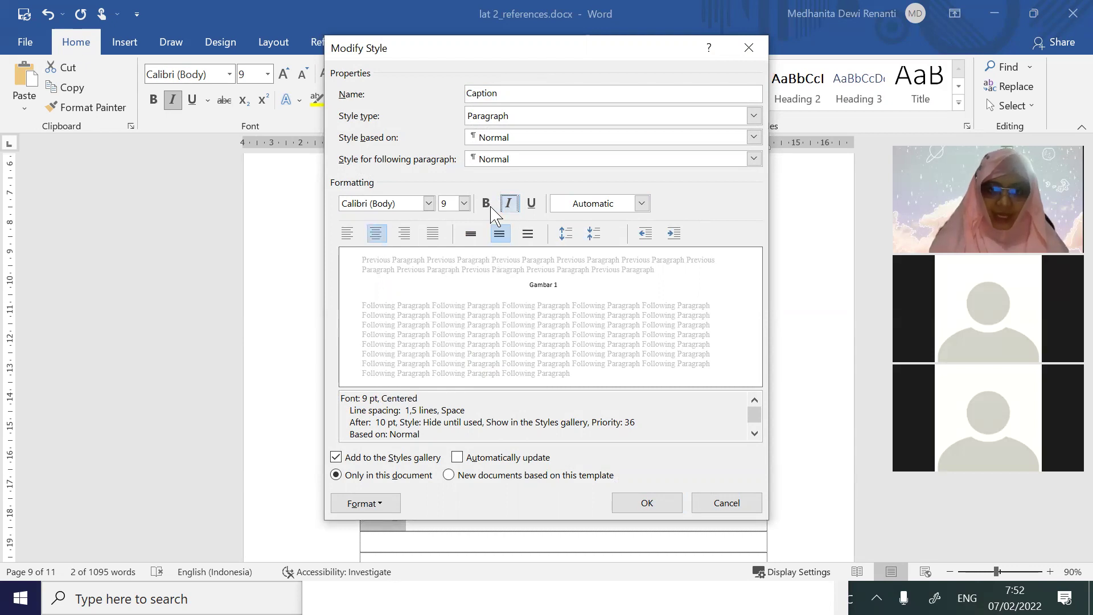
left_click(464, 203)
left_click(448, 265)
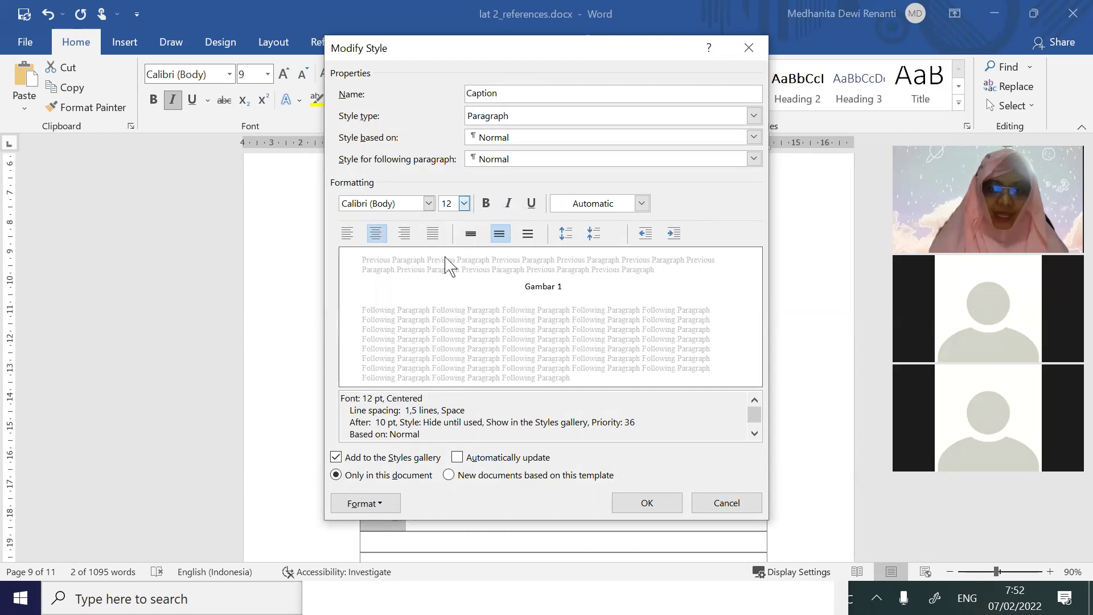
left_click(643, 502)
Confirm centred alignment in the Caption style and centre the Gambar 1 caption paragraph
left_click(451, 524)
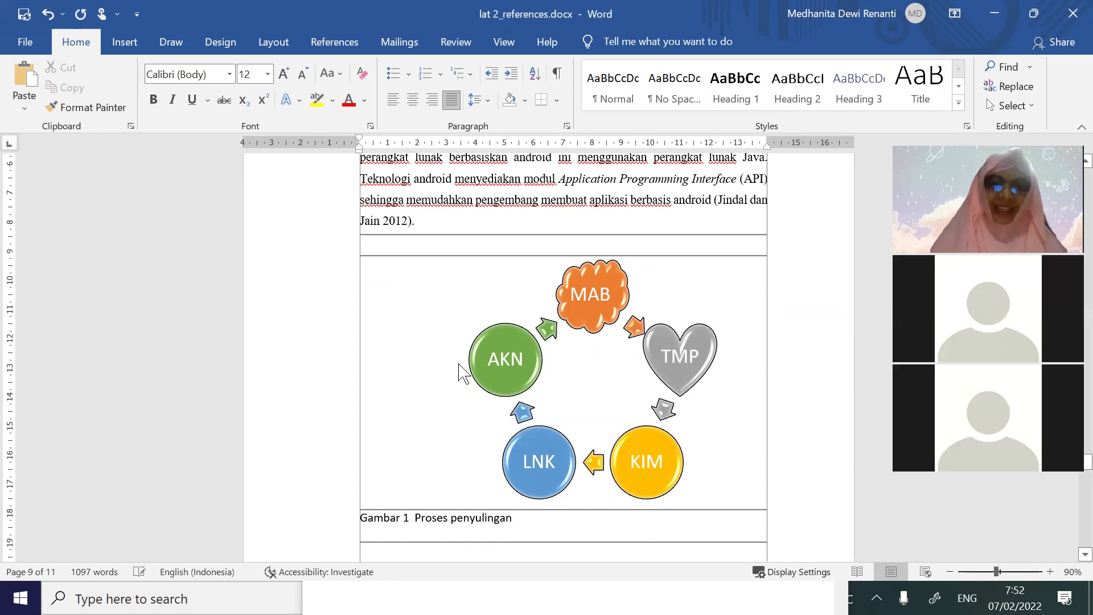
left_click(958, 103)
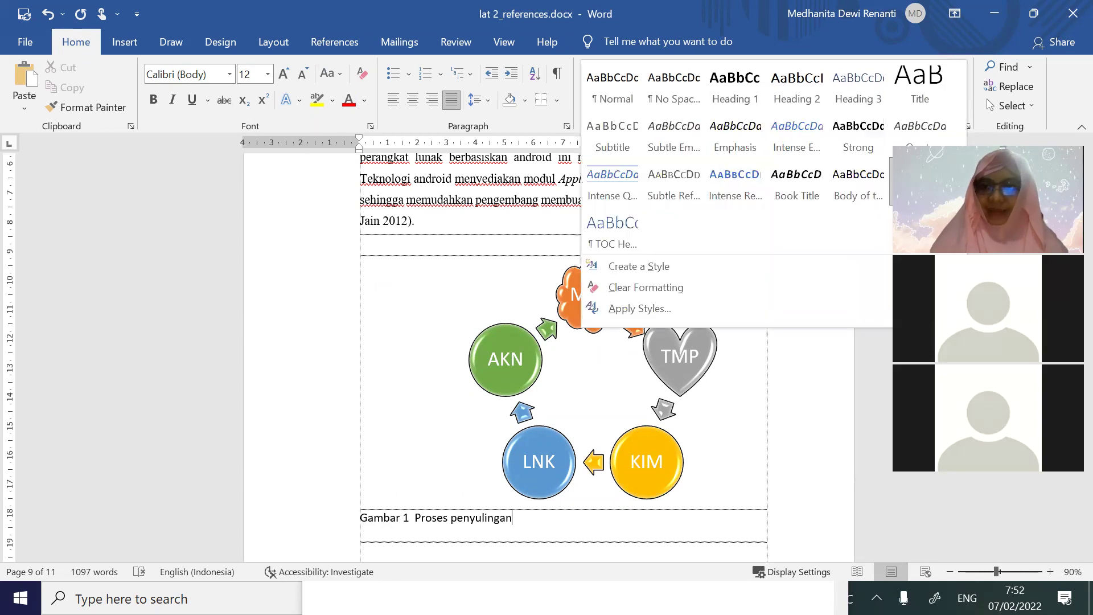
right_click(920, 182)
left_click(837, 214)
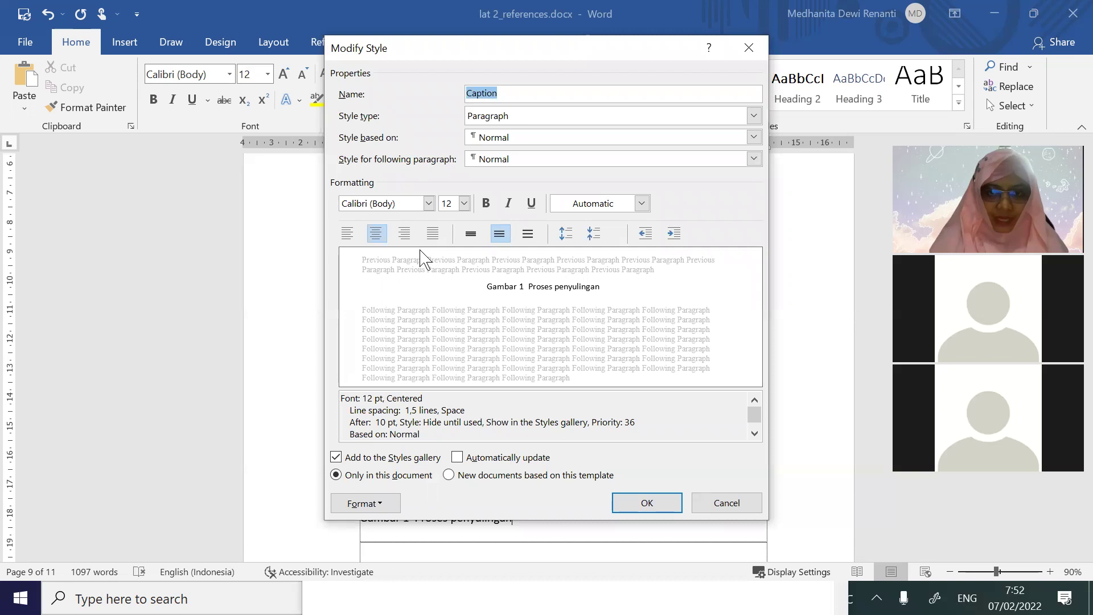
left_click(347, 233)
left_click(376, 235)
left_click(643, 504)
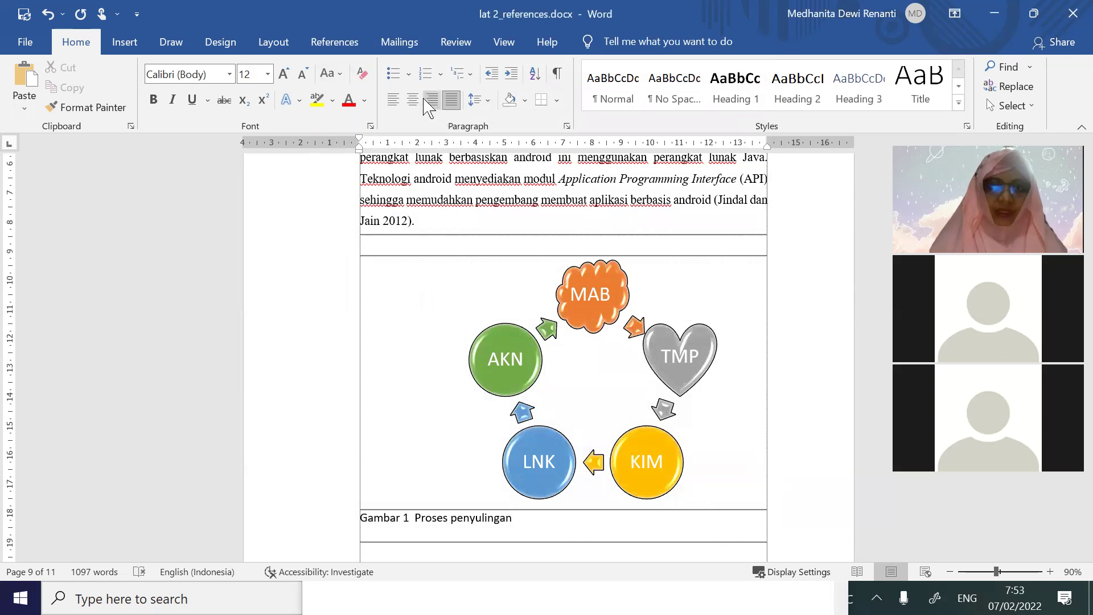
left_click(414, 101)
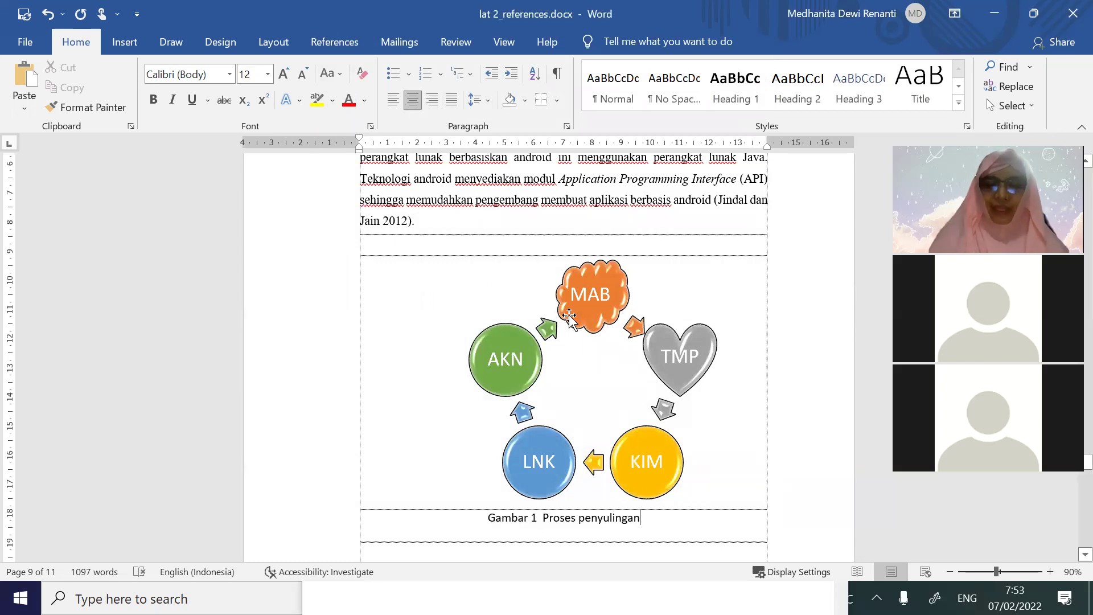
scroll(569, 316, "down", 3)
Insert a Gambar 2 caption below the Direktur org chart
scroll(552, 345, "down", 18)
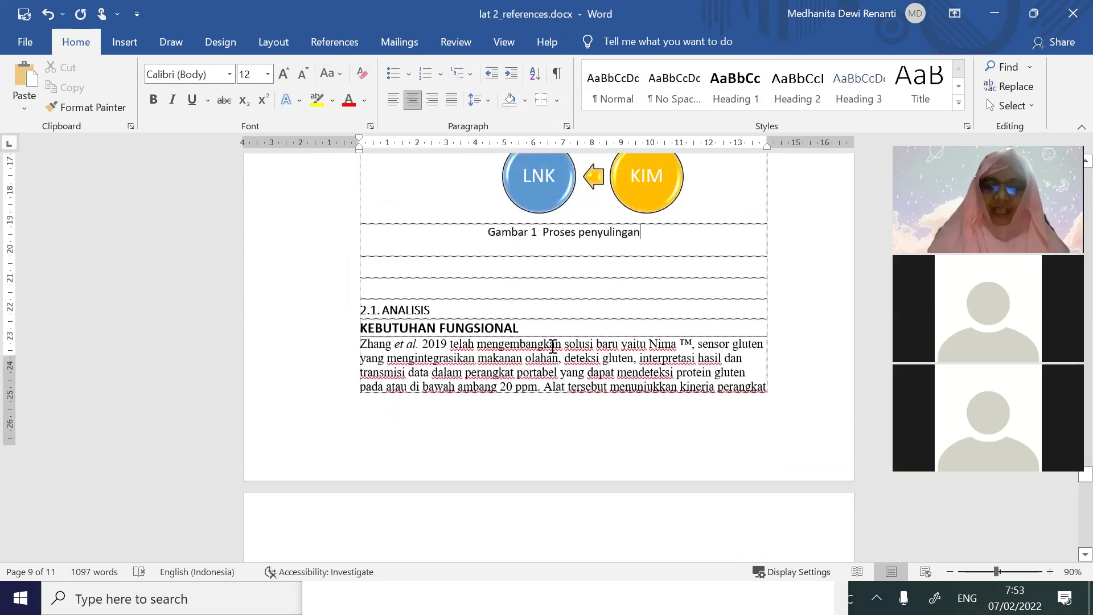
left_click(540, 392)
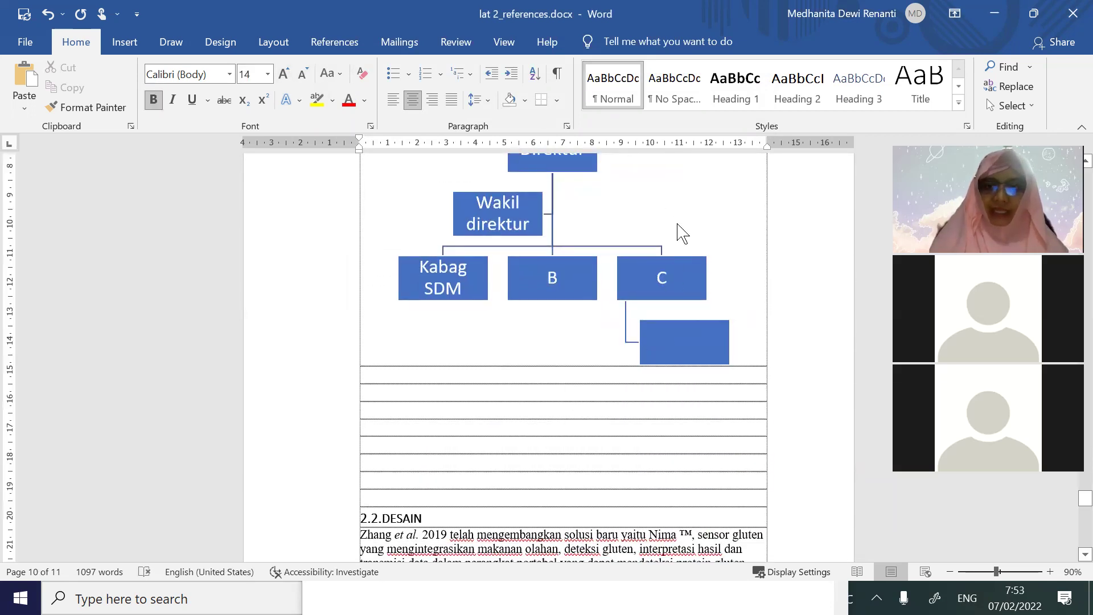
right_click(676, 224)
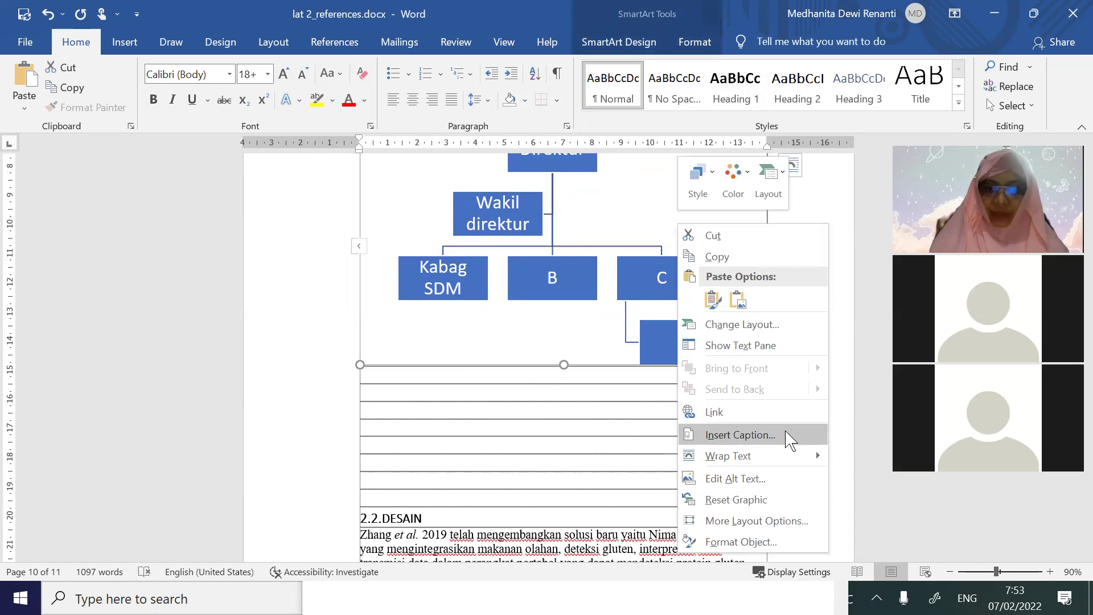
left_click(740, 435)
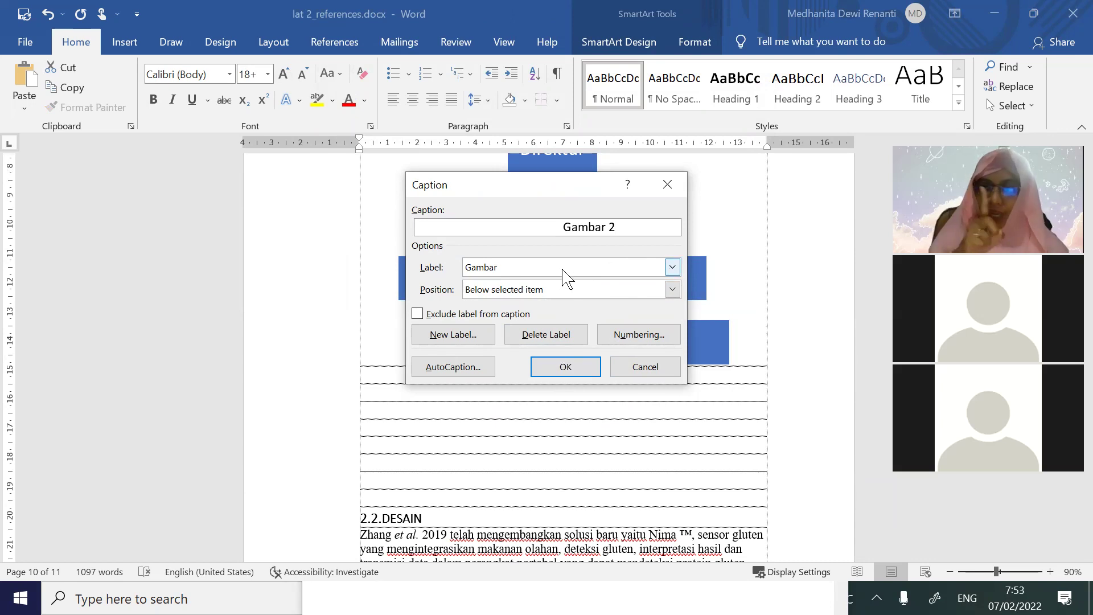
left_click(590, 367)
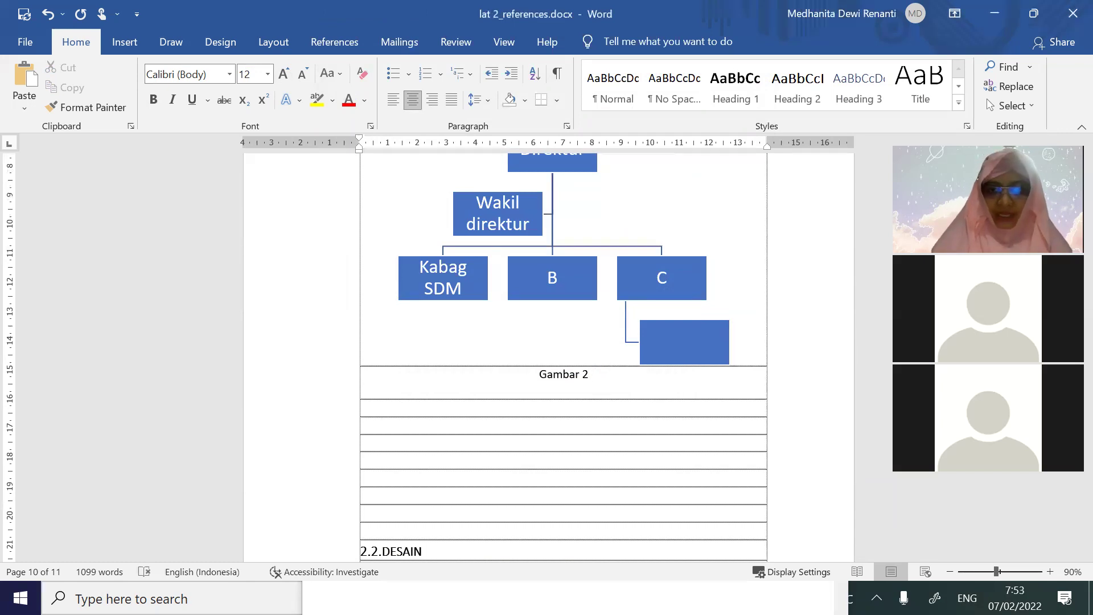
Complete the caption text as 'Gambar 2 Proses pembuatan kelapa'
type("Proses")
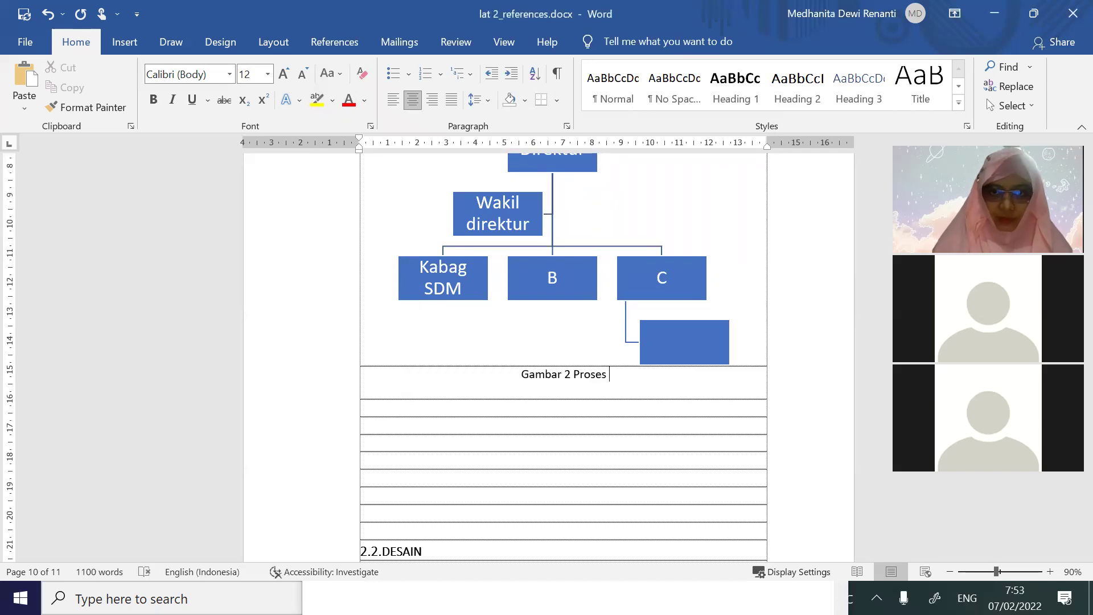
scroll(648, 418, "up", 6)
scroll(649, 414, "down", 3)
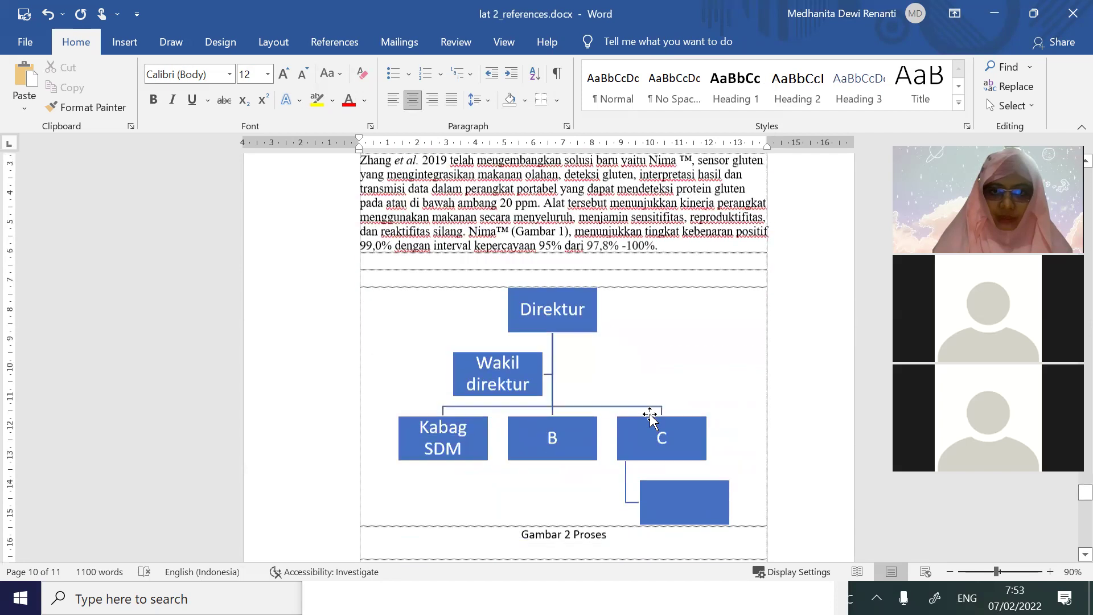
scroll(650, 415, "down", 3)
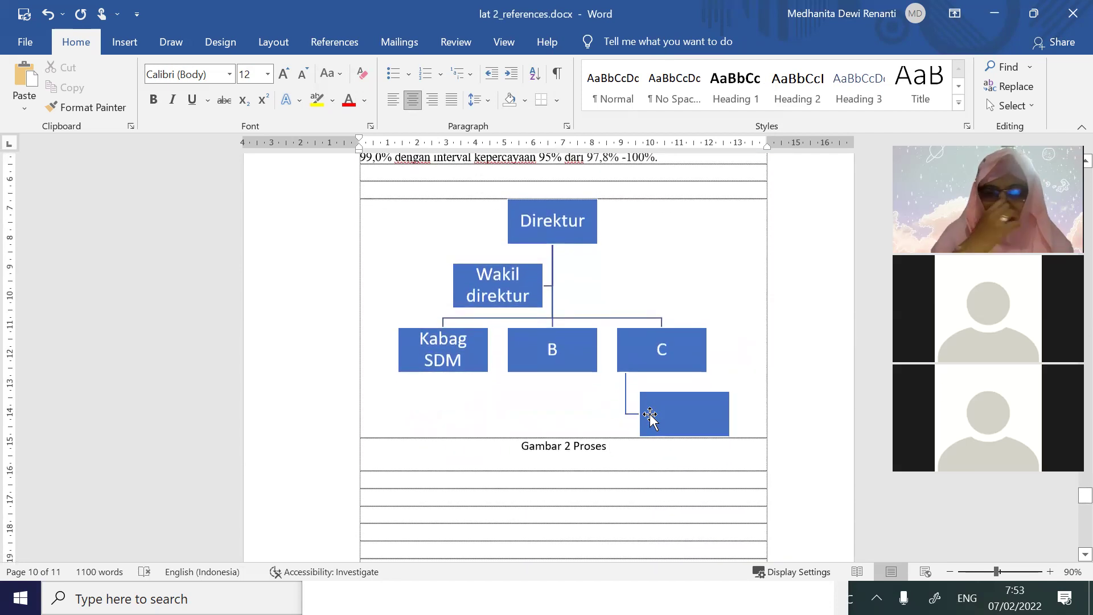
type("pembuat")
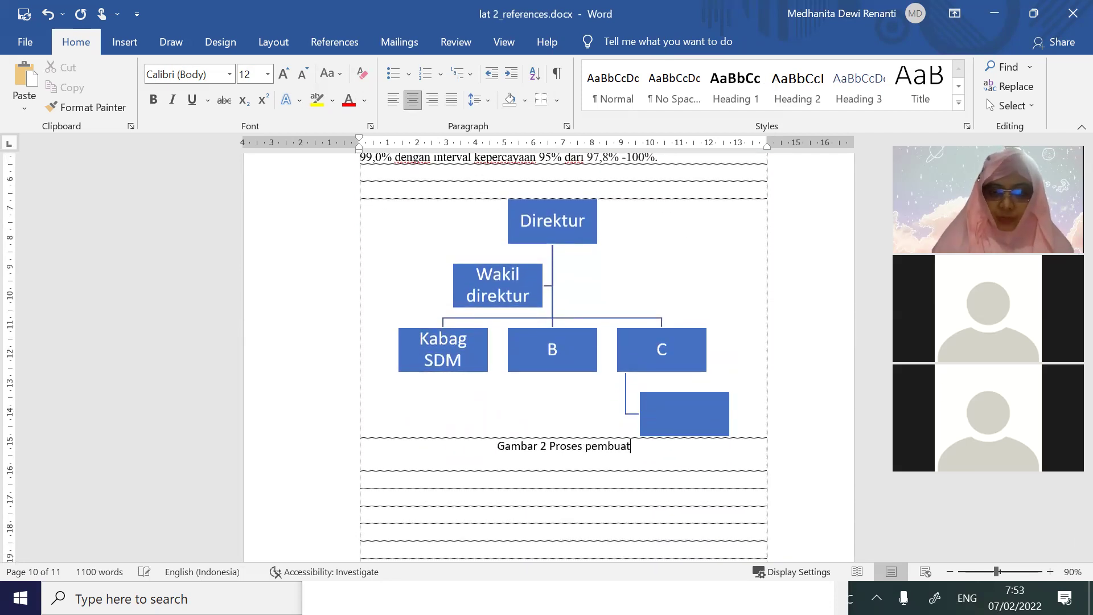
type("an kelapa")
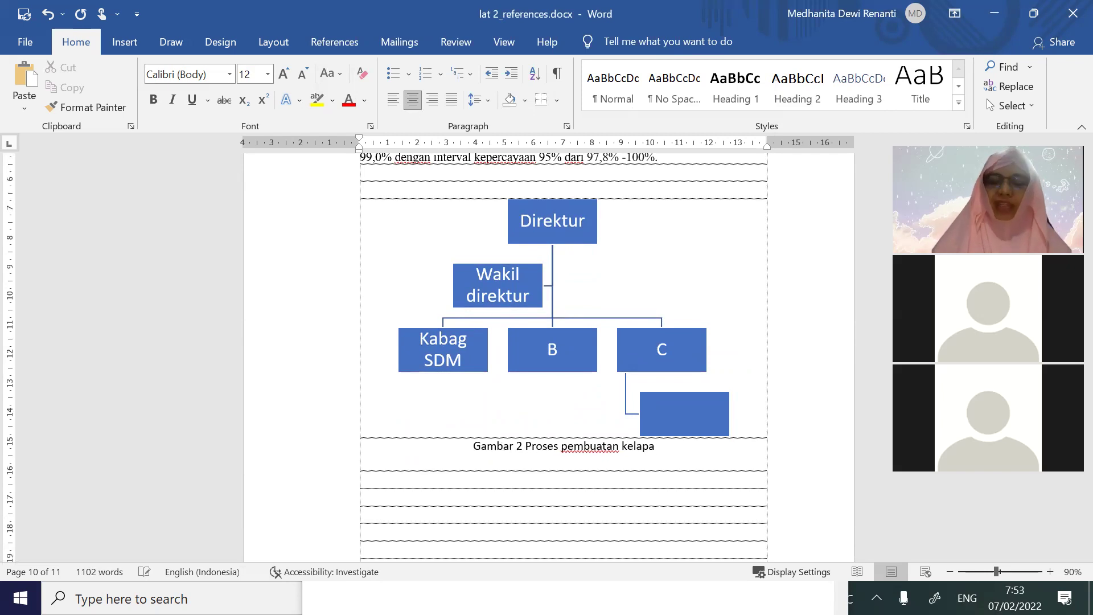
scroll(592, 382, "up", 10)
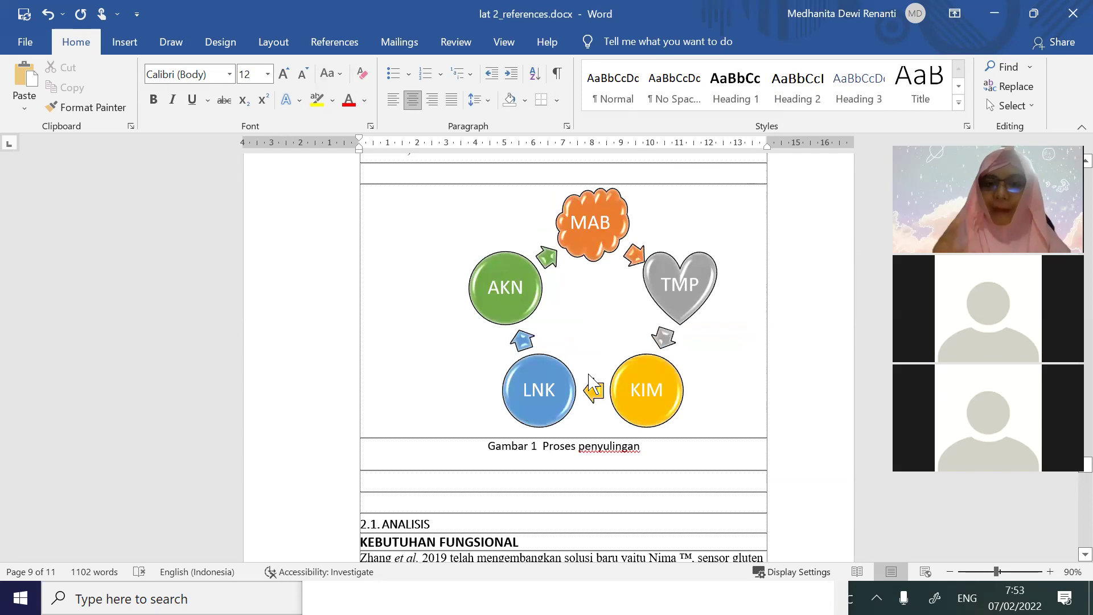
Place the cursor under the DAFTAR TABEL heading and start a table of figures
right_click(708, 212)
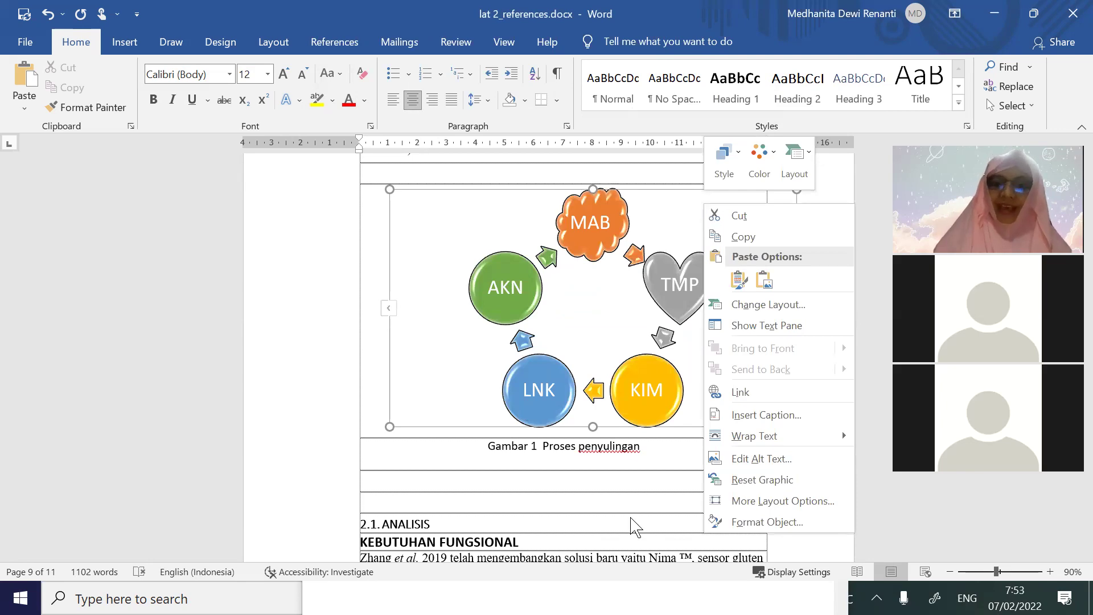
scroll(597, 262, "up", 15)
scroll(599, 268, "up", 15)
scroll(603, 272, "up", 1)
left_click(506, 280)
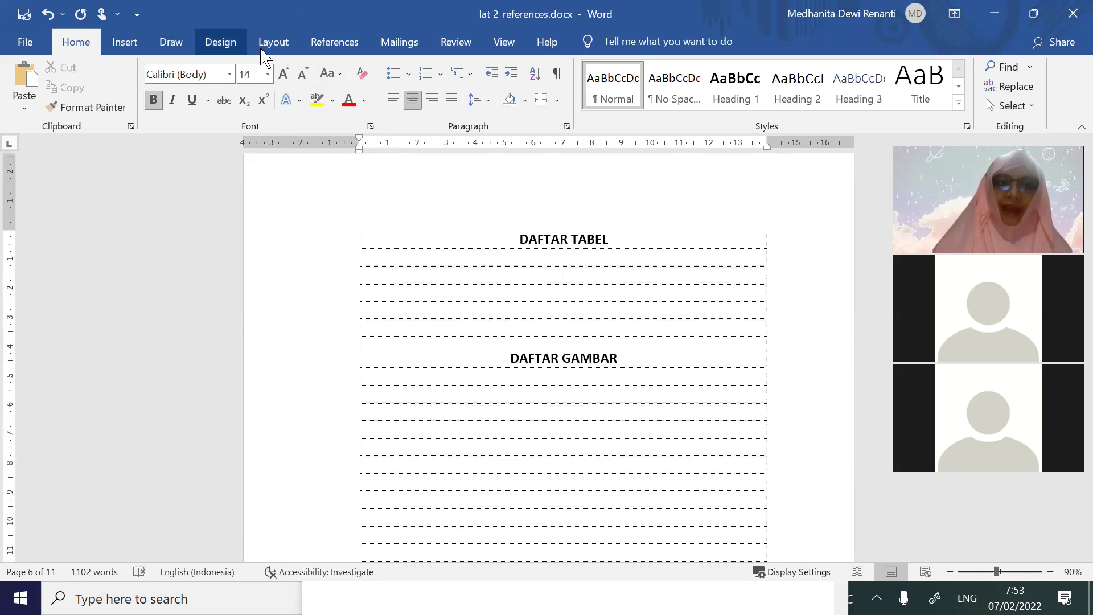
left_click(333, 42)
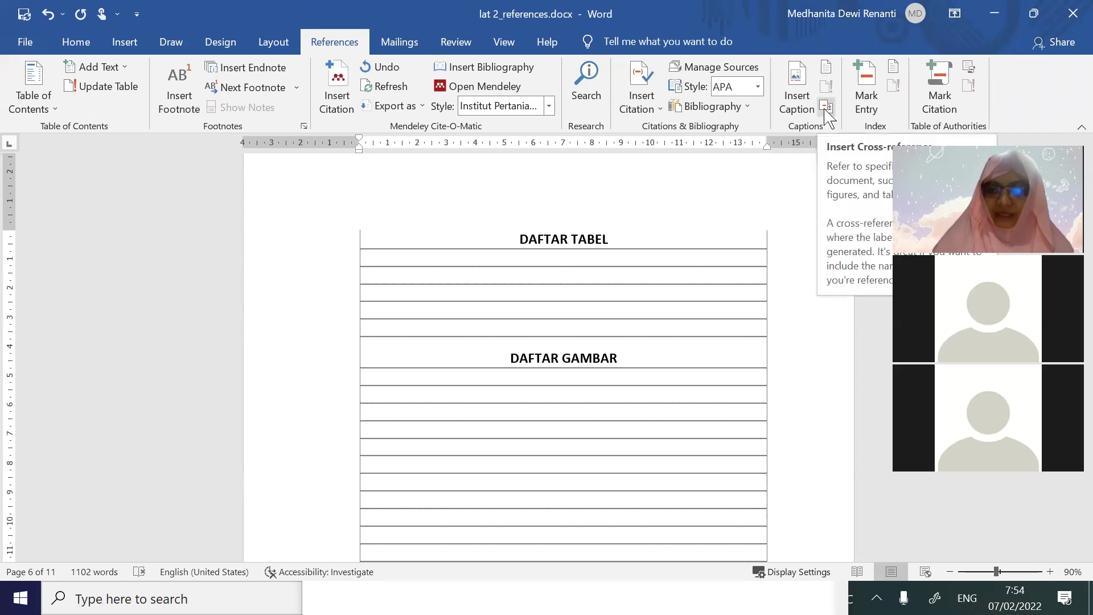
left_click(826, 67)
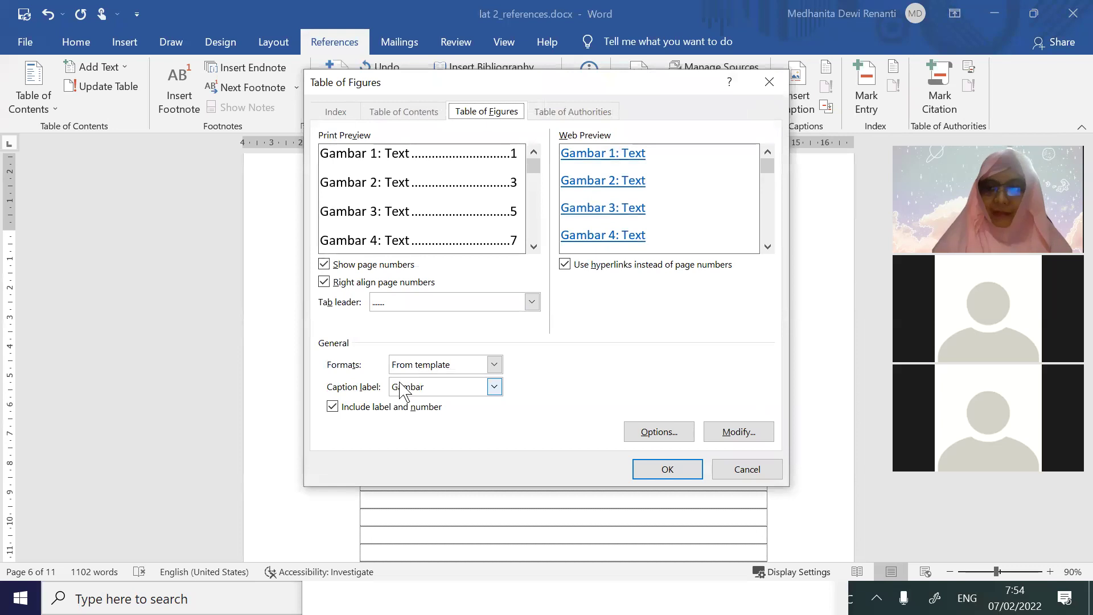
Insert the table of figures for Gambar captions with no tab leader and From template format
left_click(494, 387)
left_click(470, 422)
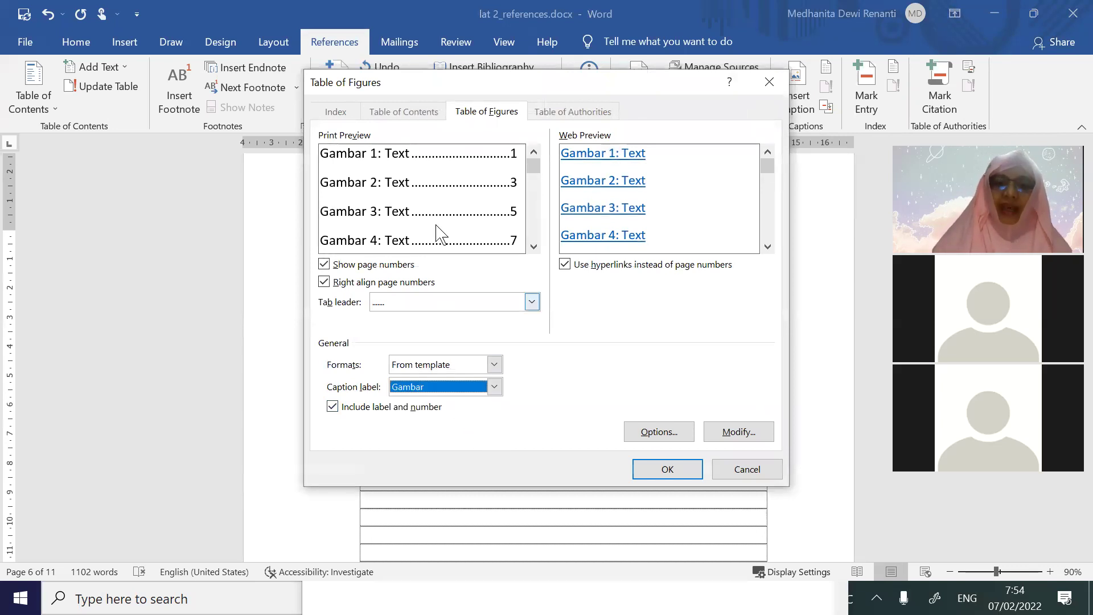
left_click(529, 301)
left_click(476, 320)
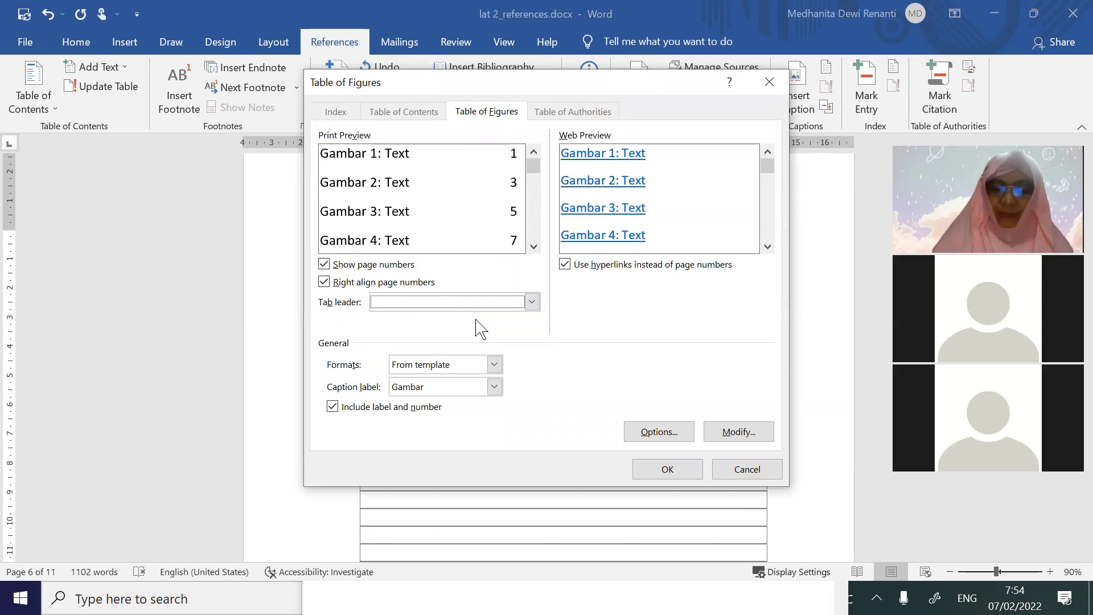
left_click(494, 364)
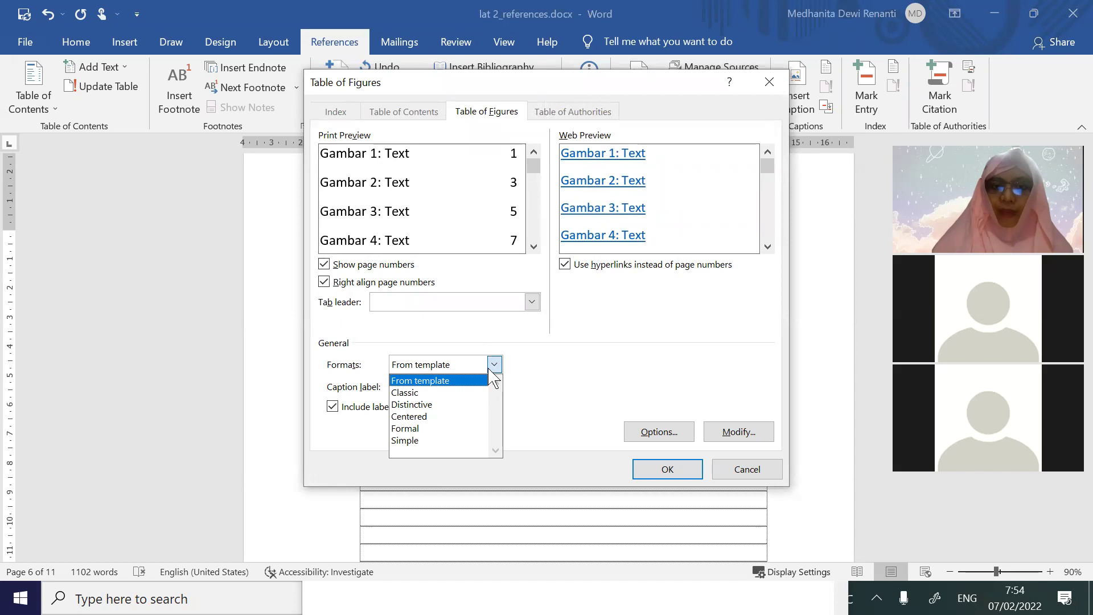
left_click(467, 392)
left_click(494, 364)
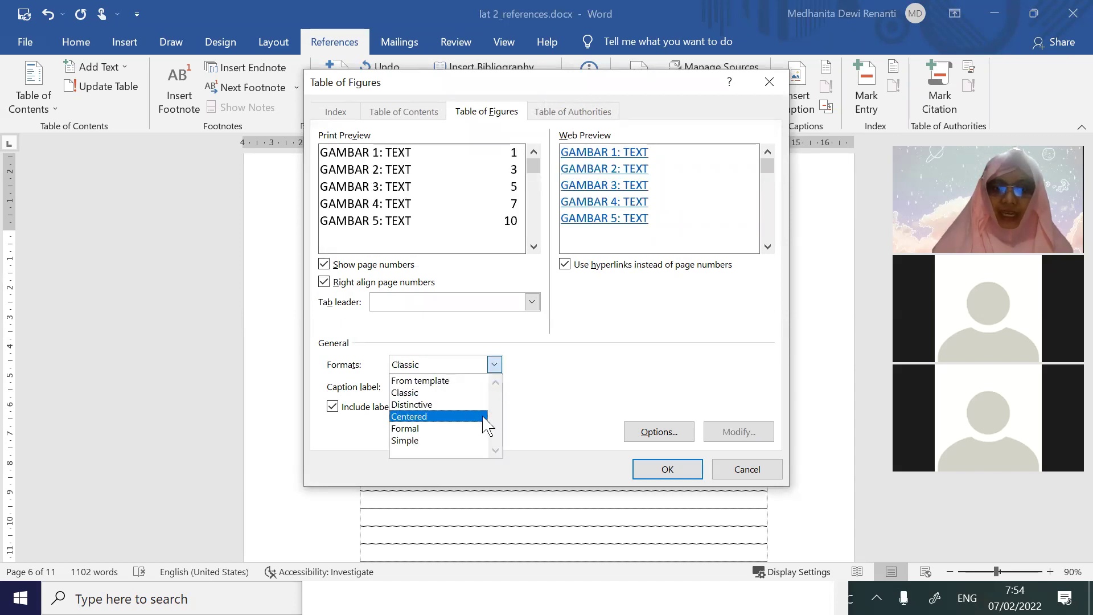
left_click(470, 429)
left_click(494, 364)
left_click(470, 383)
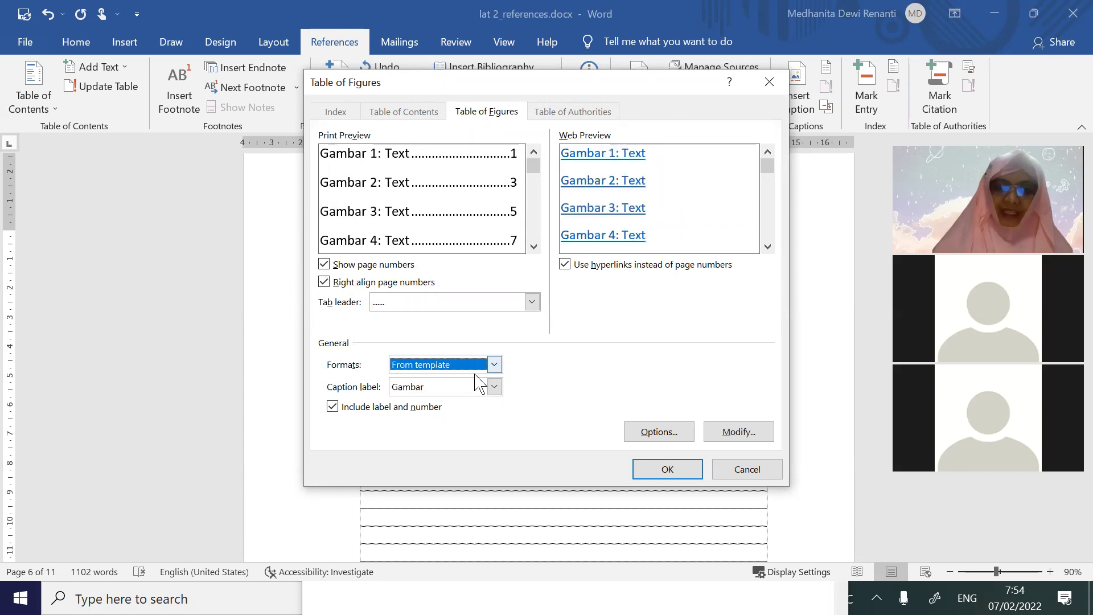
left_click(473, 307)
left_click(472, 317)
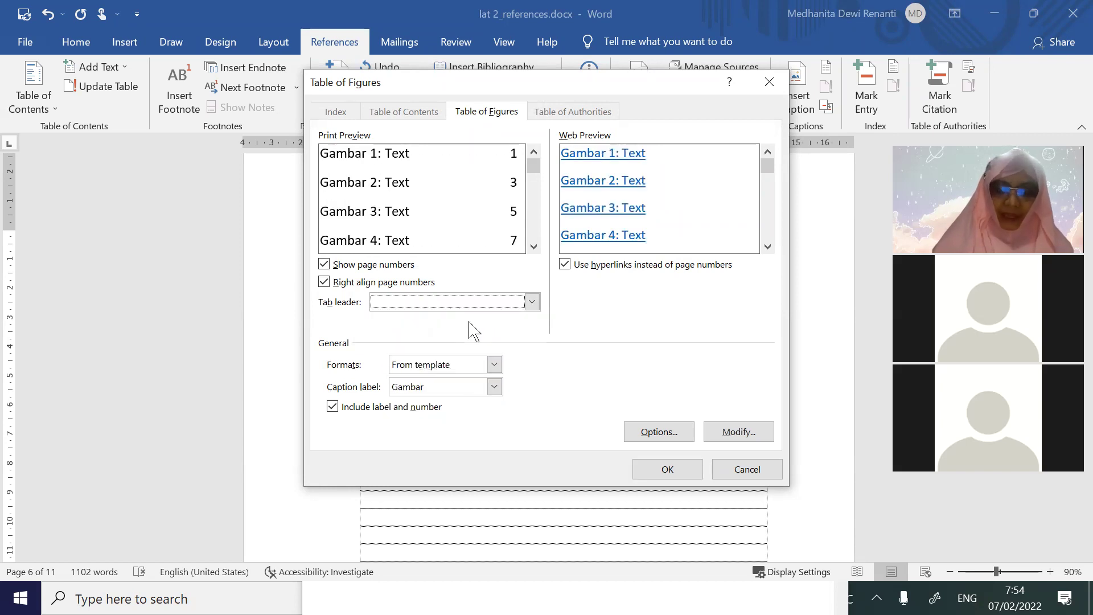
left_click(695, 474)
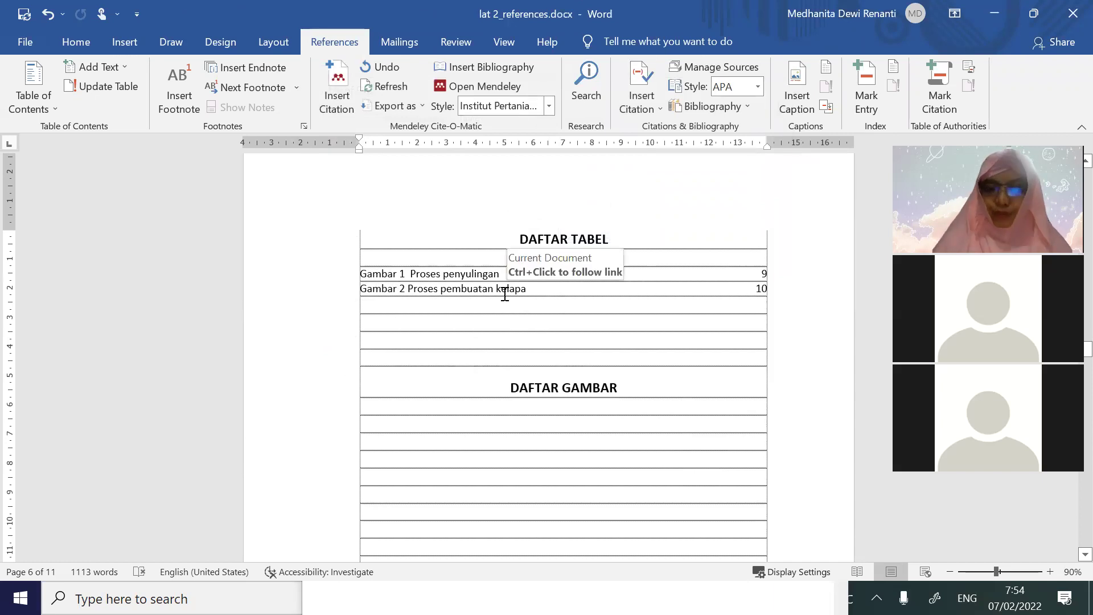
Select and copy the tilted roadmap picture in the lat 1_word document
scroll(504, 294, "down", 15)
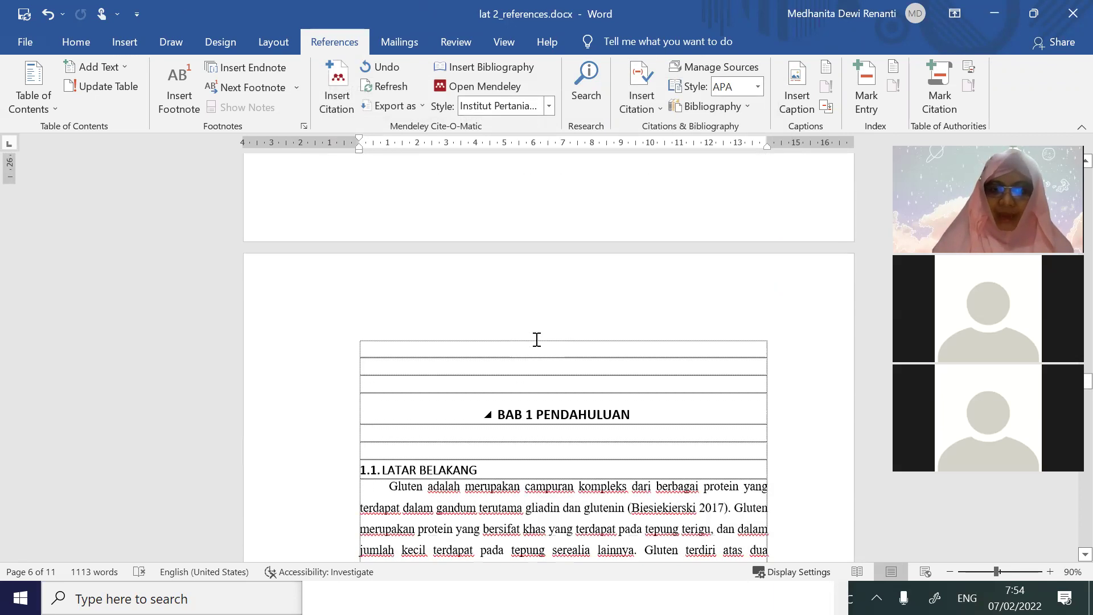
scroll(536, 339, "down", 6)
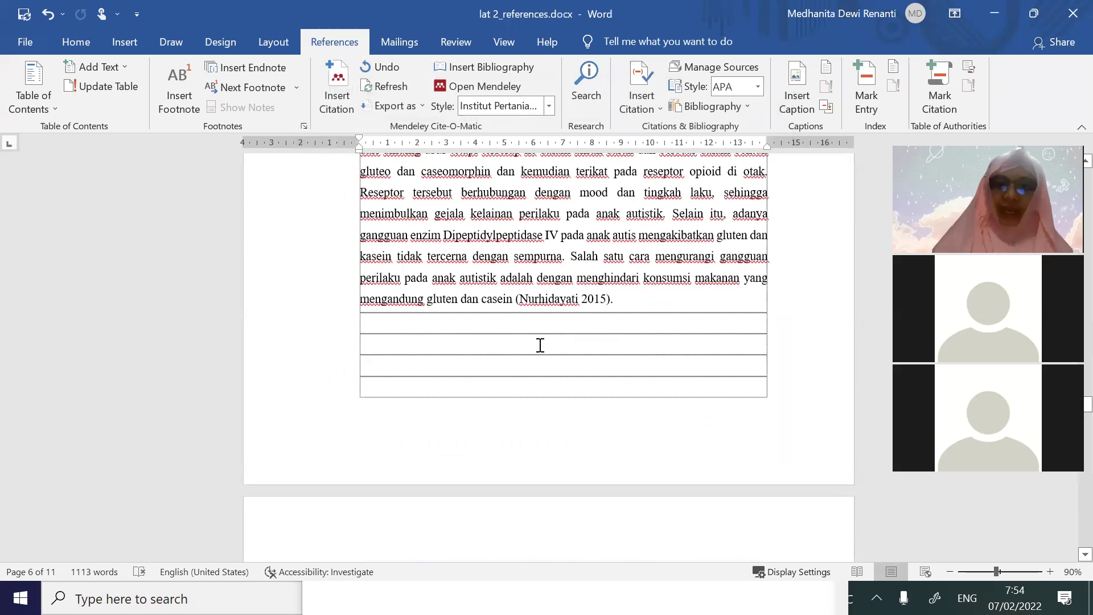
key("alt+Tab")
key("alt+Tab")
scroll(659, 310, "up", 20)
scroll(659, 303, "up", 3)
scroll(659, 303, "down", 12)
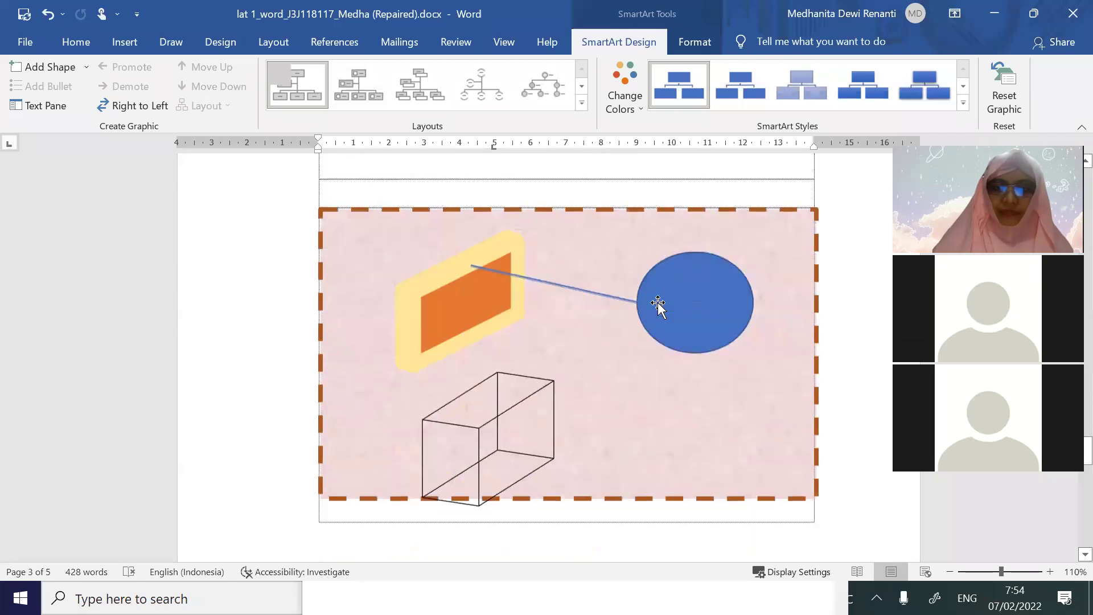
scroll(657, 304, "down", 12)
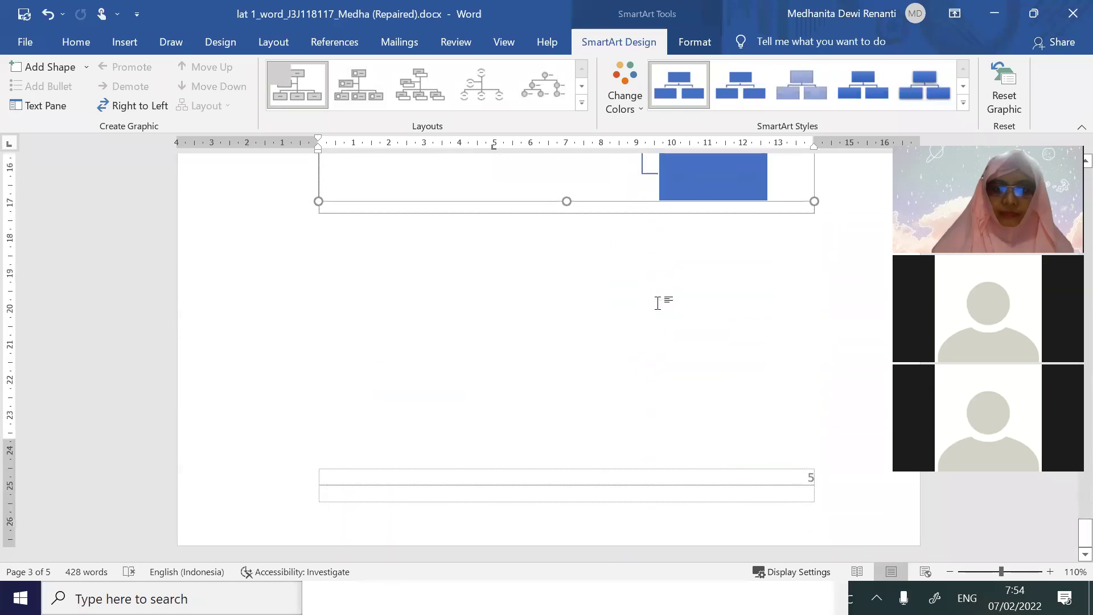
scroll(659, 307, "up", 15)
scroll(659, 308, "up", 15)
scroll(659, 305, "up", 15)
scroll(658, 317, "down", 4)
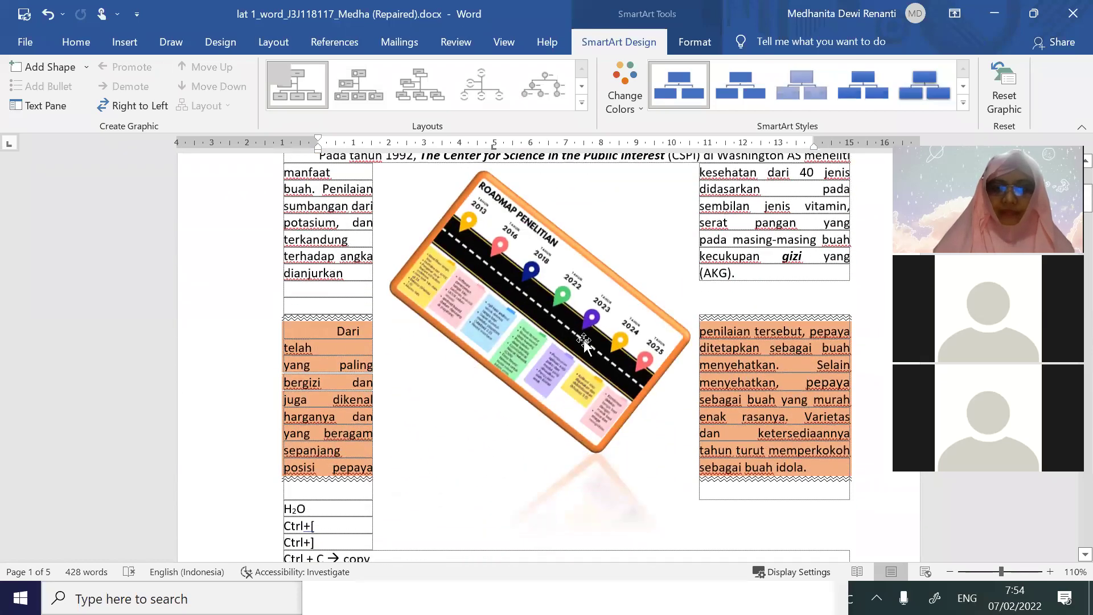
left_click(584, 341)
Paste the roadmap picture on a new line in the KEBUTUHAN NON FUNGSIONAL section
key("alt+Tab")
scroll(592, 350, "down", 10)
scroll(593, 349, "down", 15)
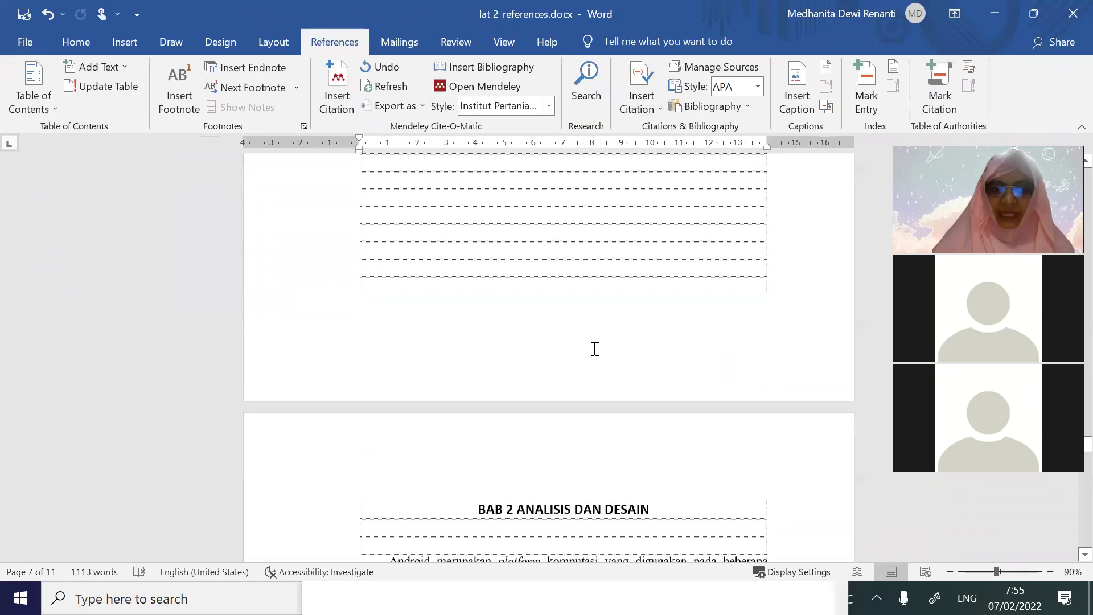
scroll(552, 399, "down", 15)
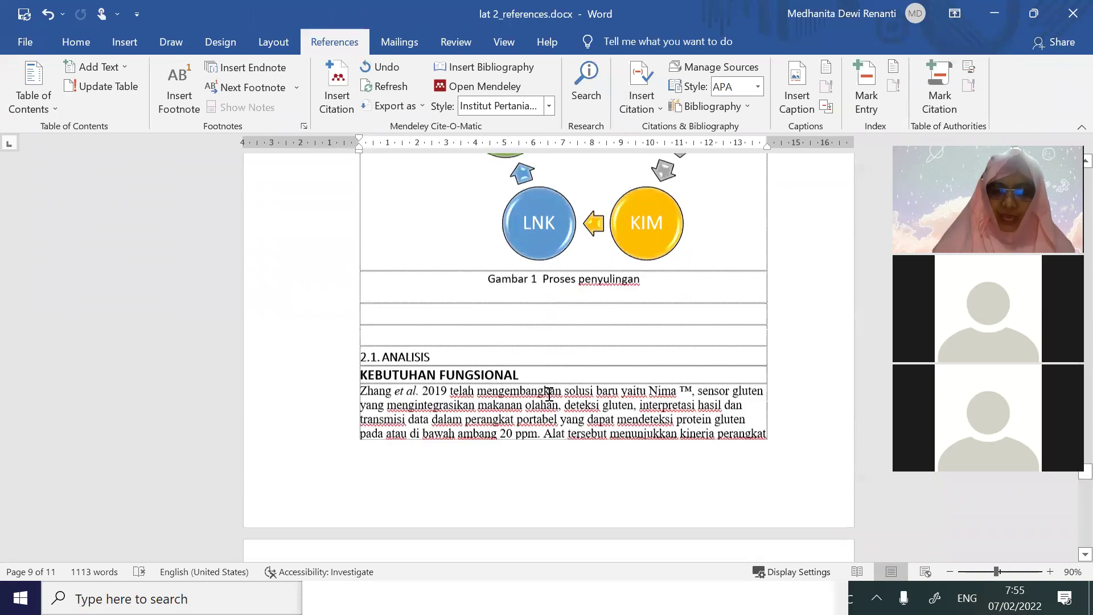
scroll(556, 418, "up", 6)
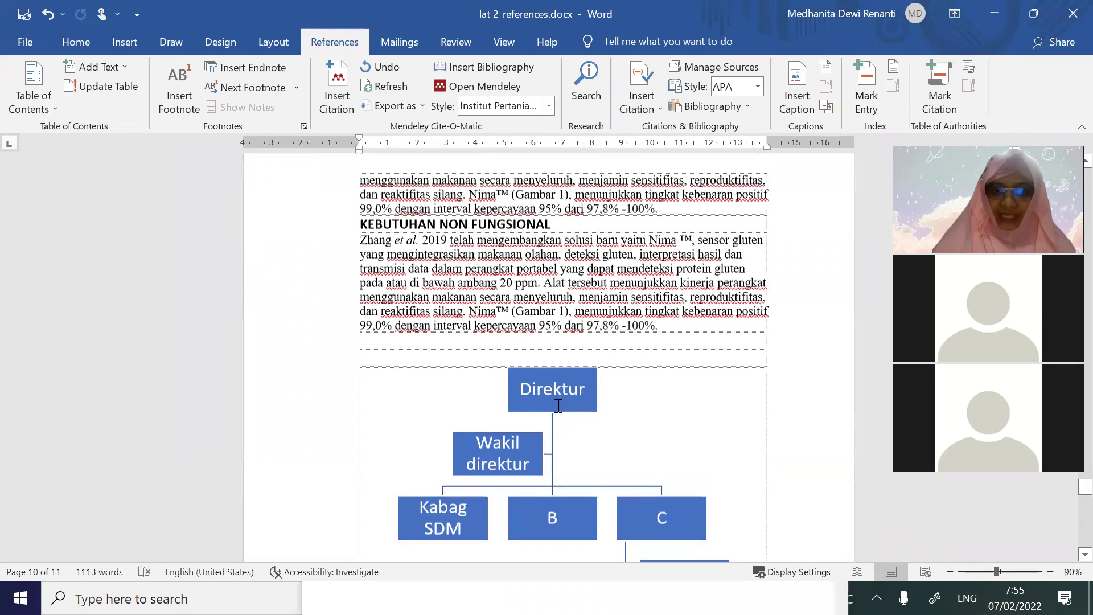
scroll(645, 559, "down", 3)
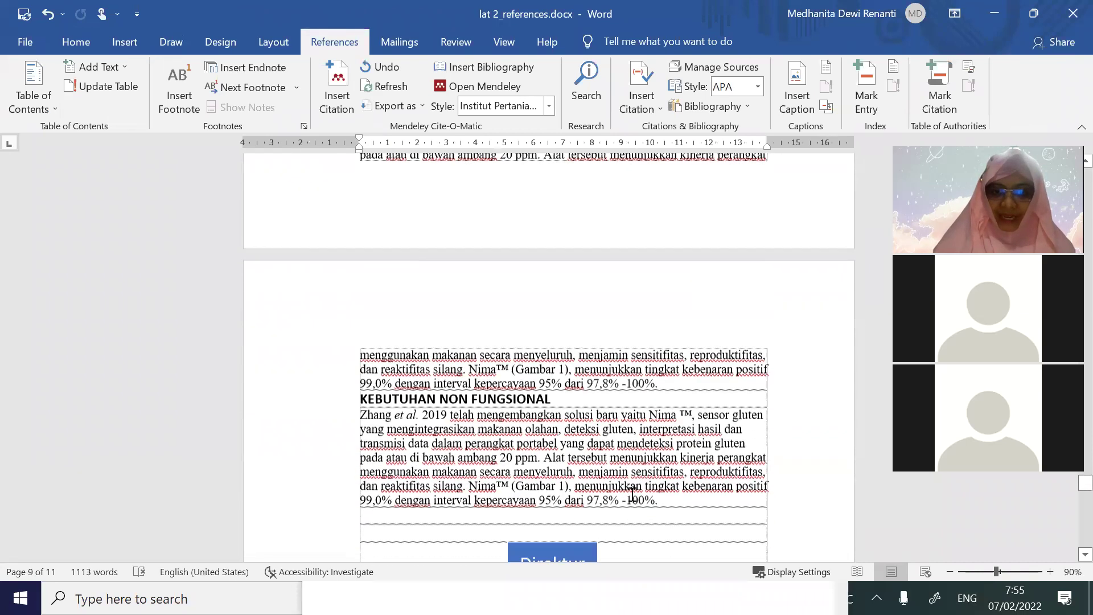
key("Return")
key("Return")
key("Return")
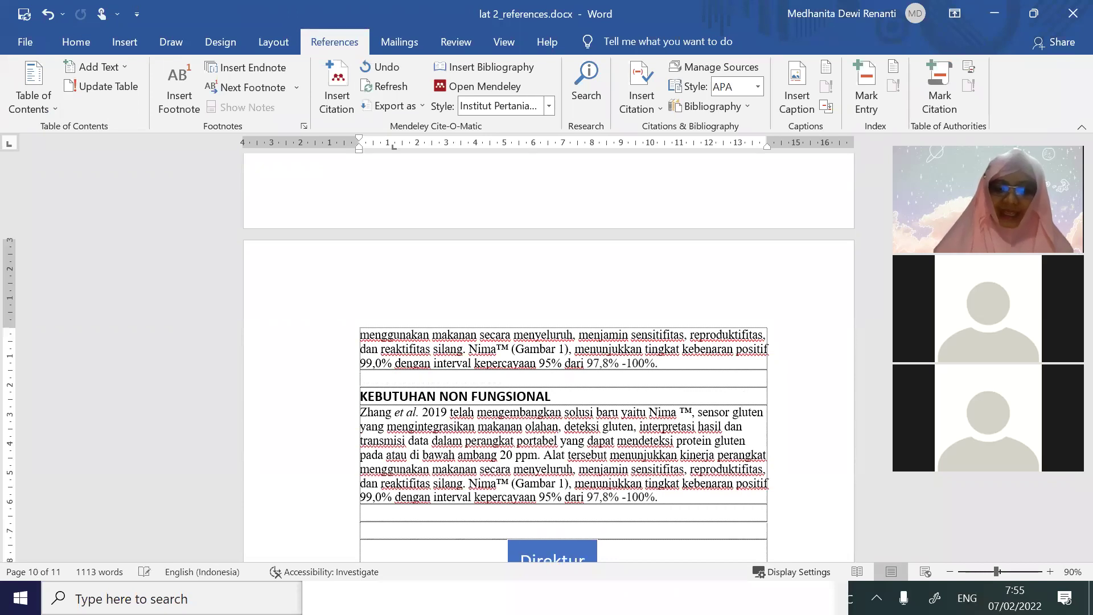
key("ctrl+v")
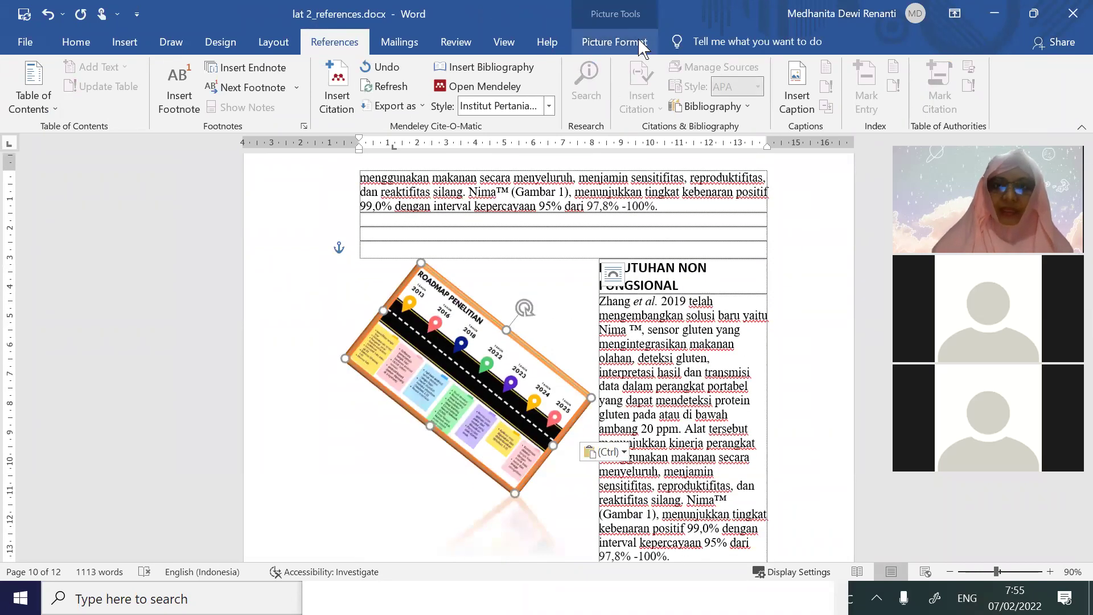
Set the roadmap picture's text wrapping to Top and Bottom after trying other wrap options
left_click(618, 41)
left_click(742, 91)
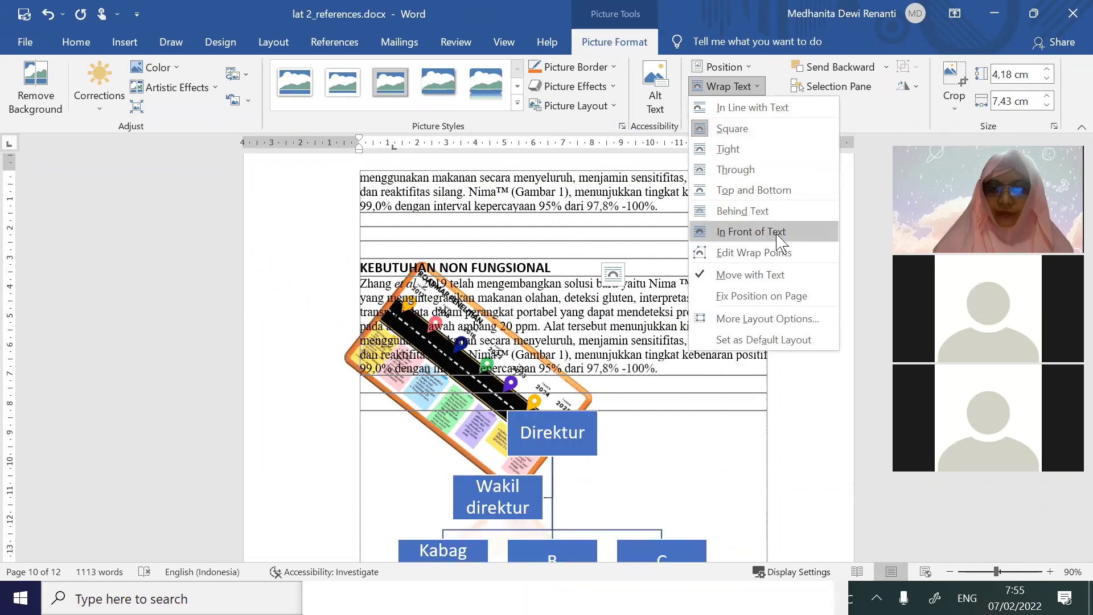
left_click(751, 231)
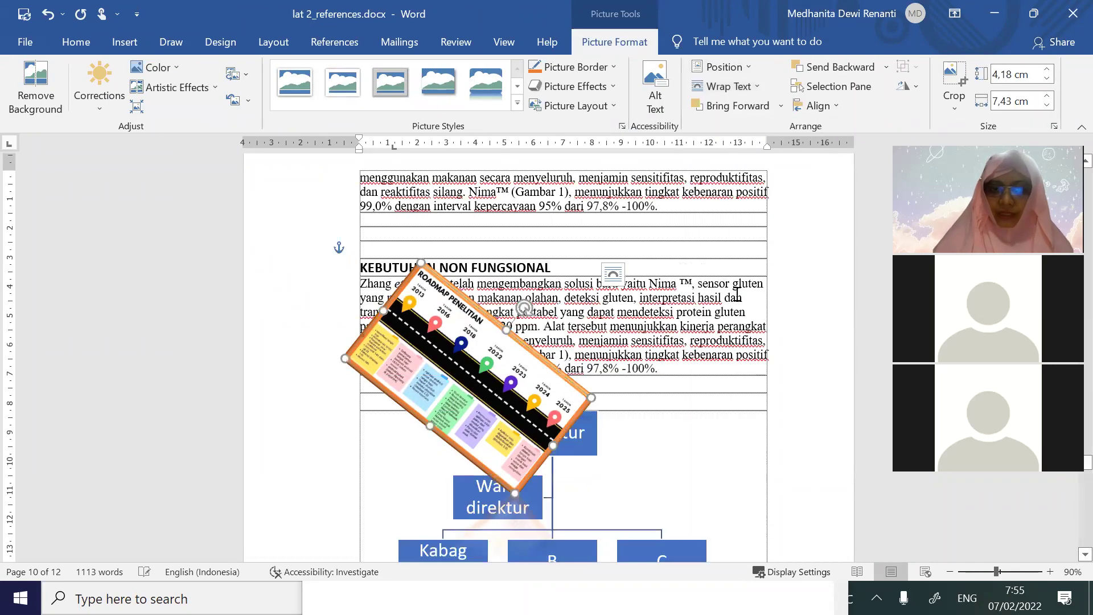
left_click(724, 86)
left_click(784, 217)
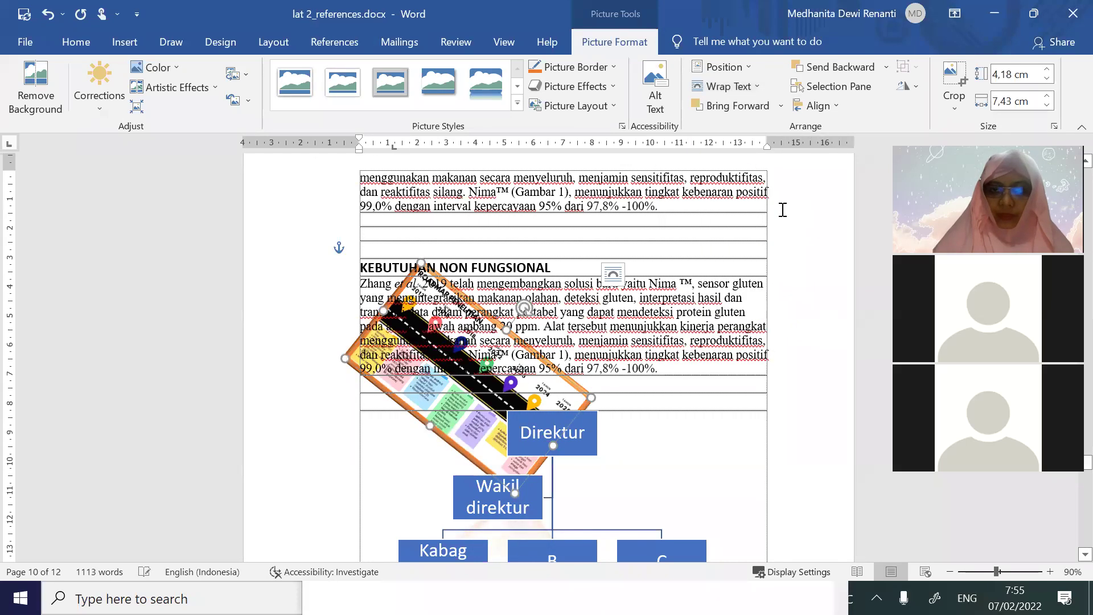
left_click(755, 88)
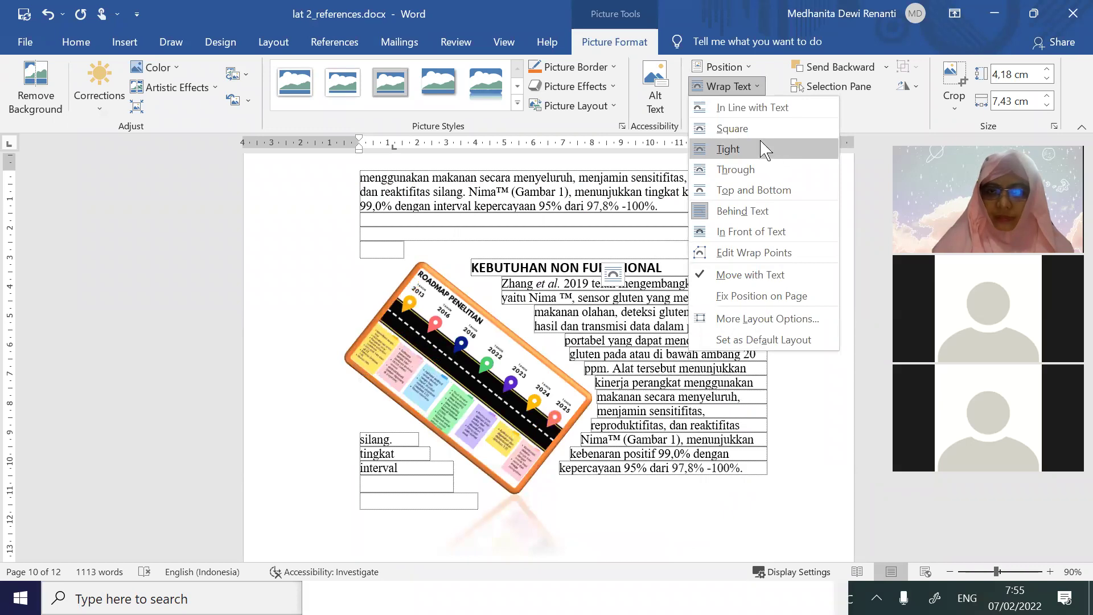
left_click(759, 130)
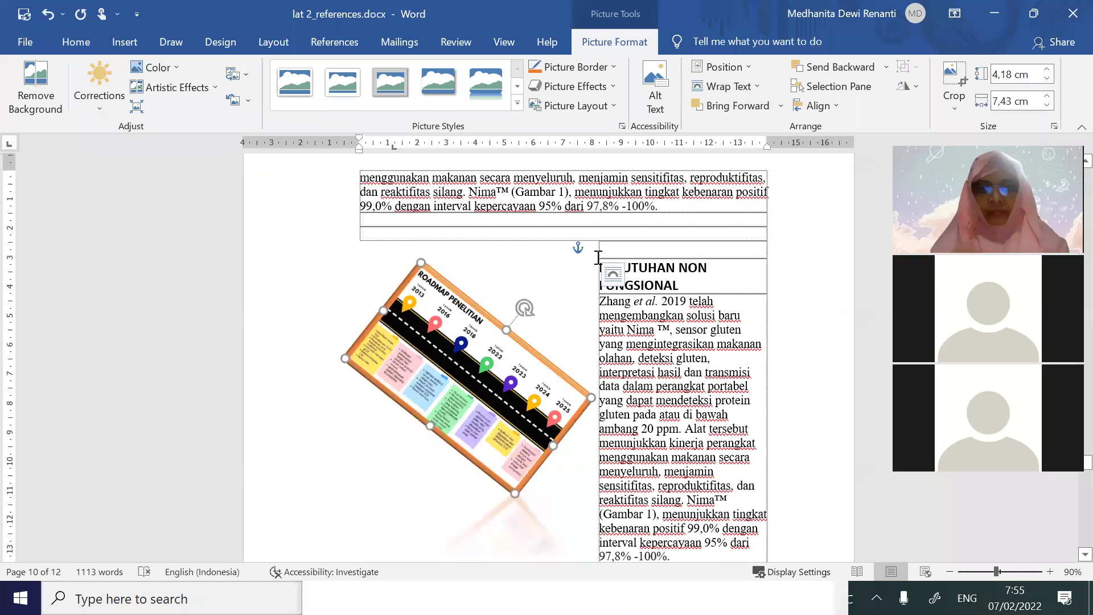
left_click(722, 67)
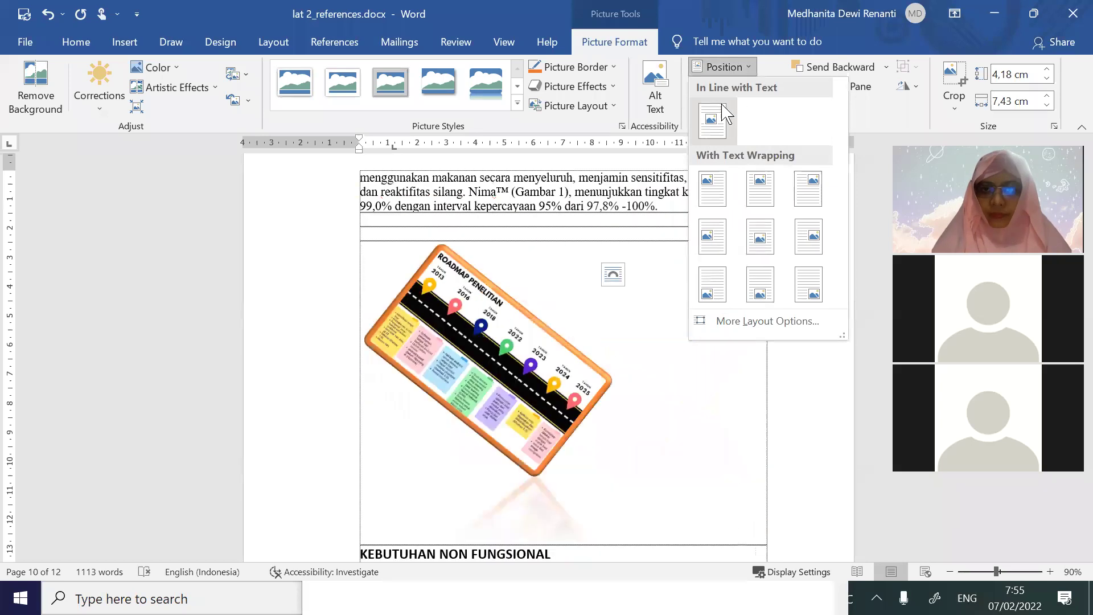
left_click(566, 273)
left_click(766, 89)
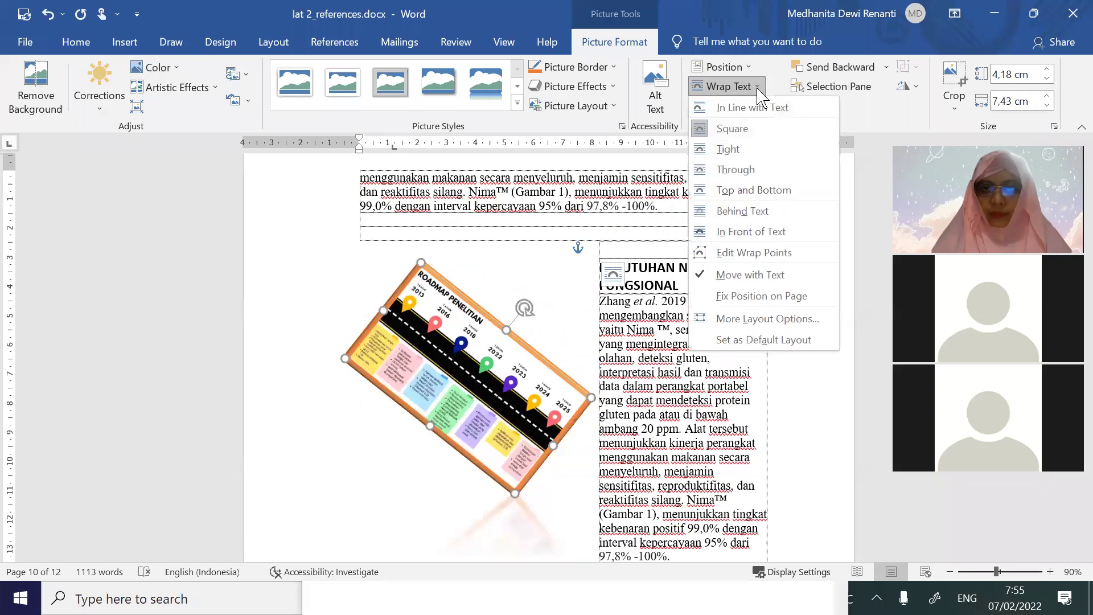
left_click(766, 189)
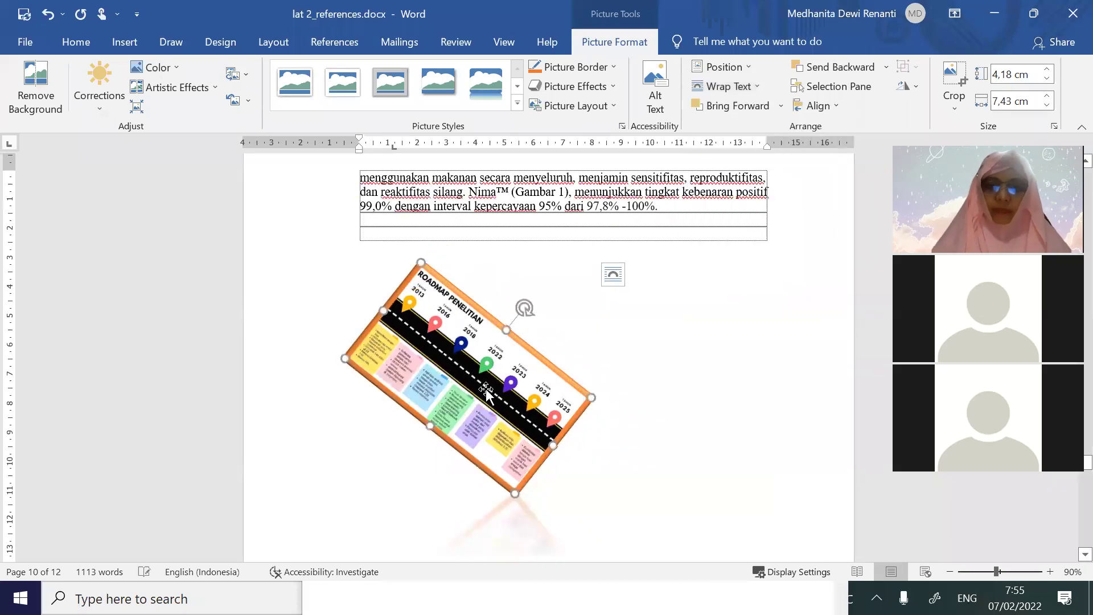
left_click(489, 504)
left_click(336, 46)
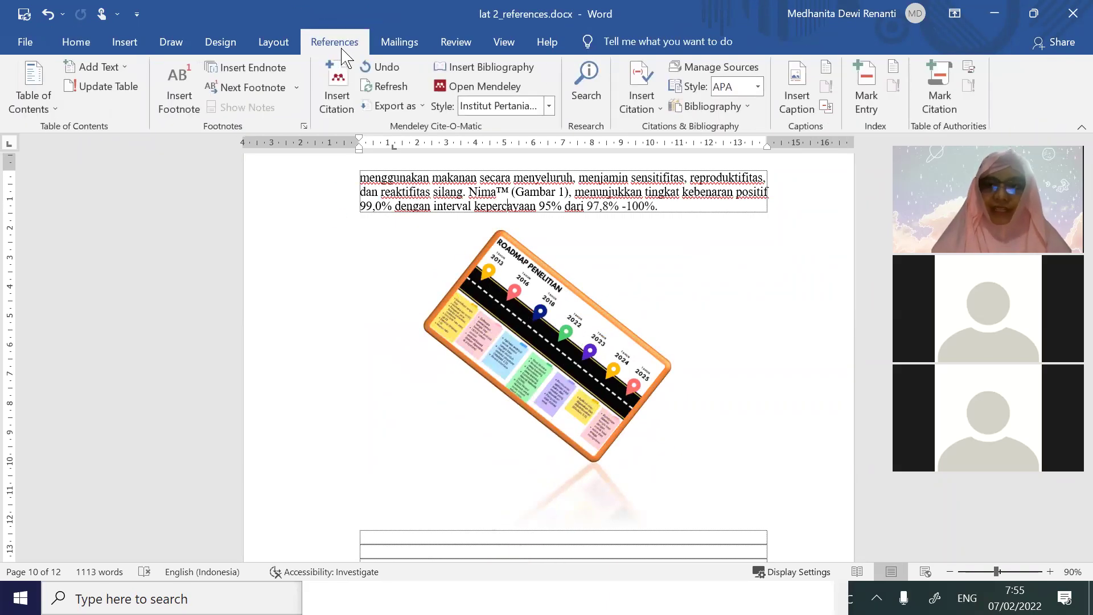
Caption the roadmap image 'Gambar 2 Perbandingan A dan B', redoing a misplaced first attempt
left_click(798, 103)
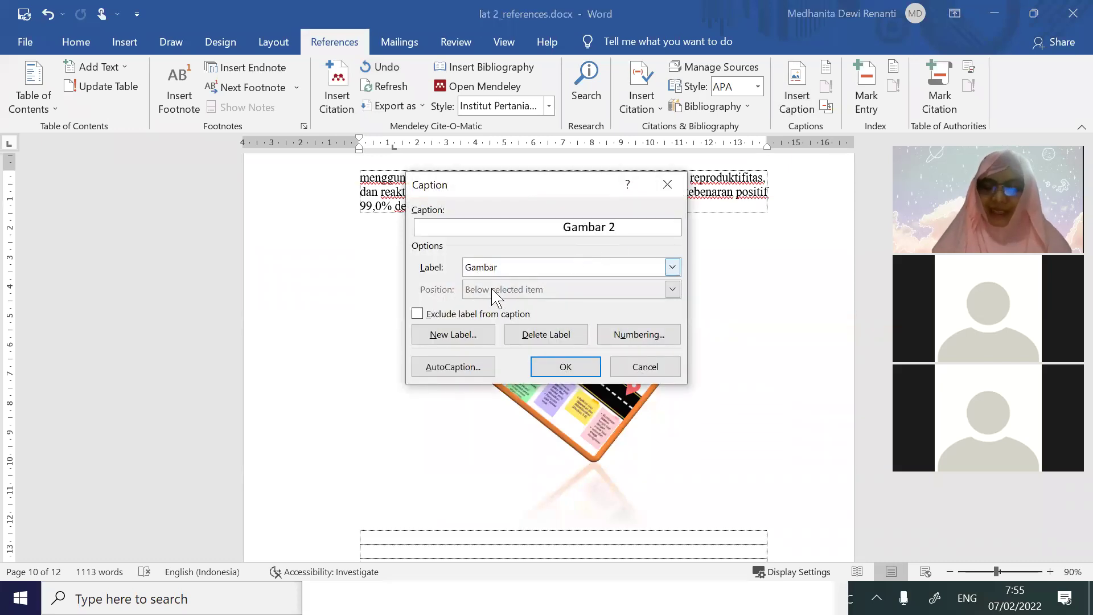
left_click(577, 374)
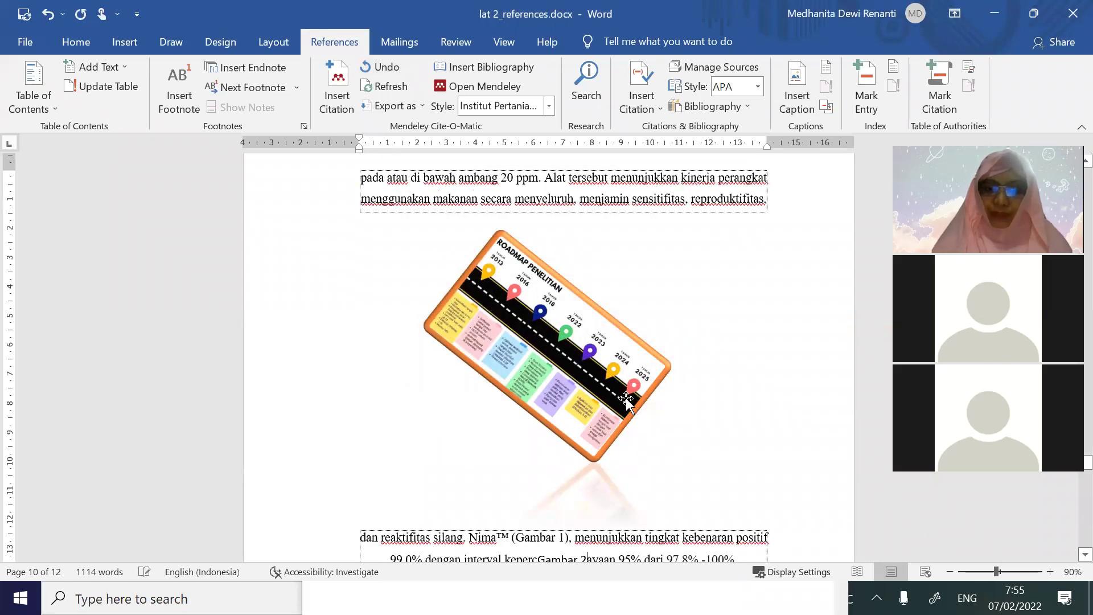
scroll(623, 415, "down", 1)
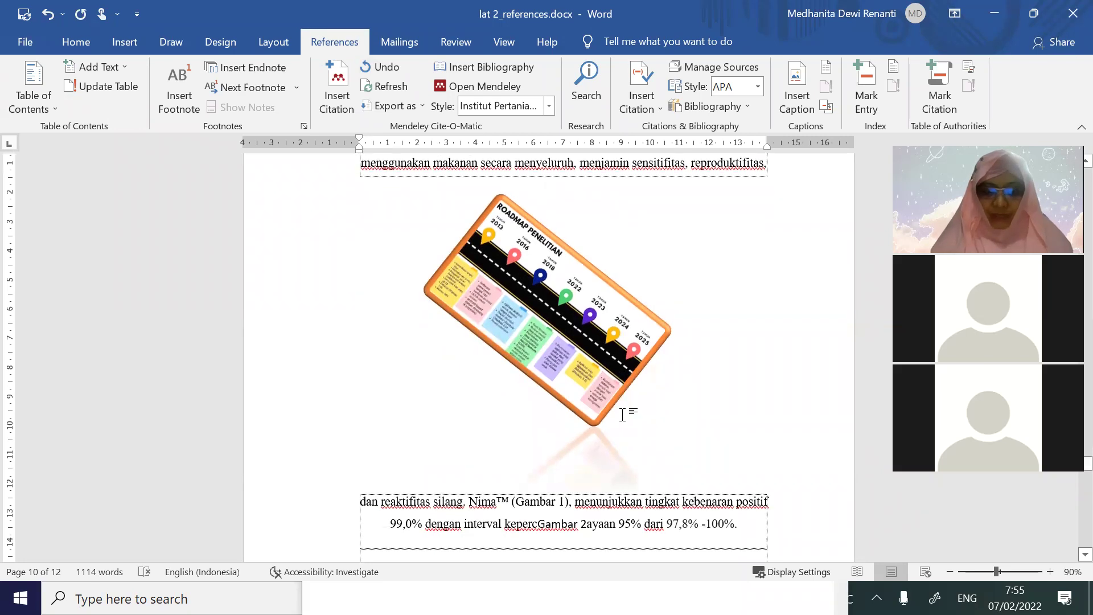
key("ctrl+z")
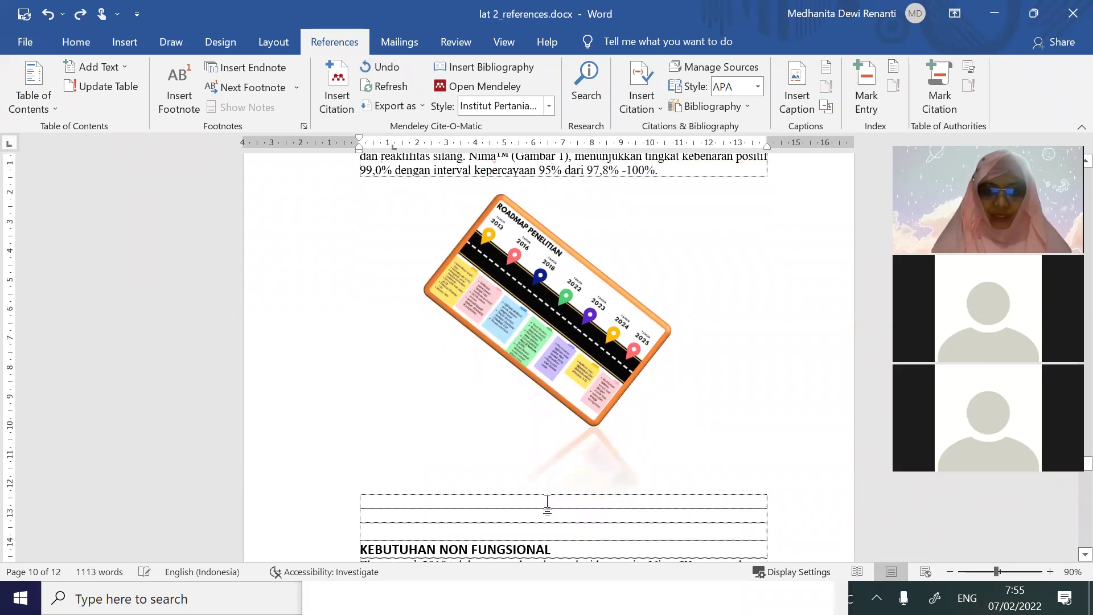
left_click(797, 94)
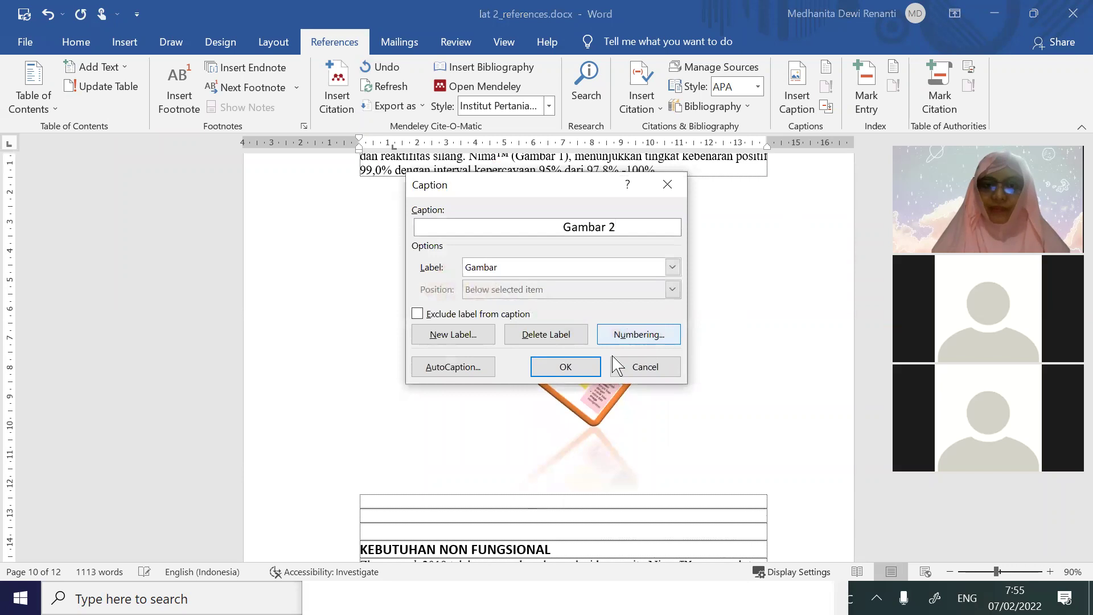
left_click(586, 370)
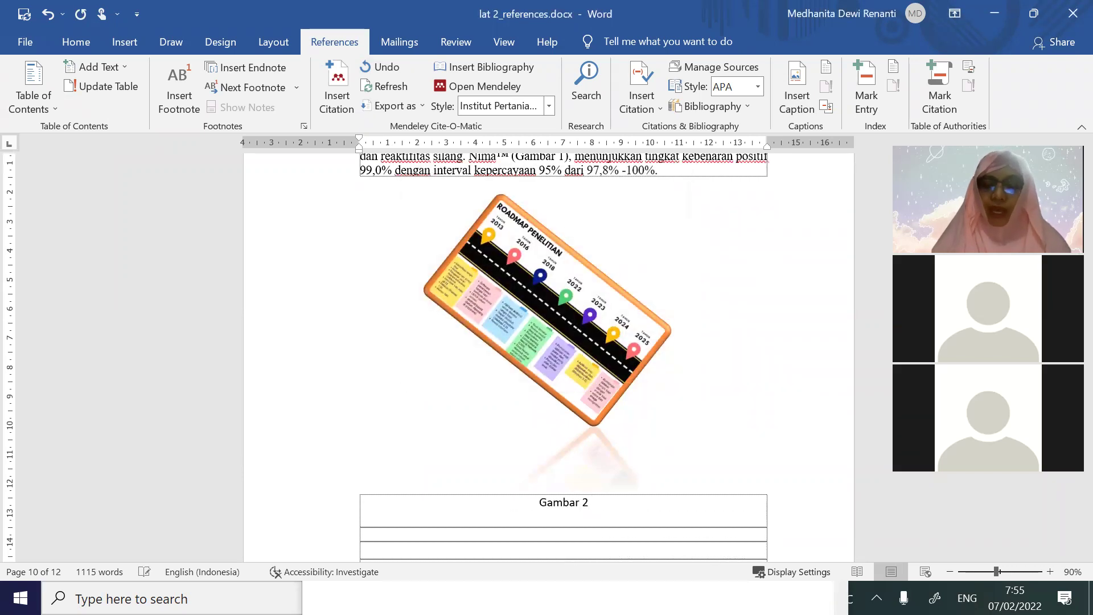
scroll(586, 373, "down", 15)
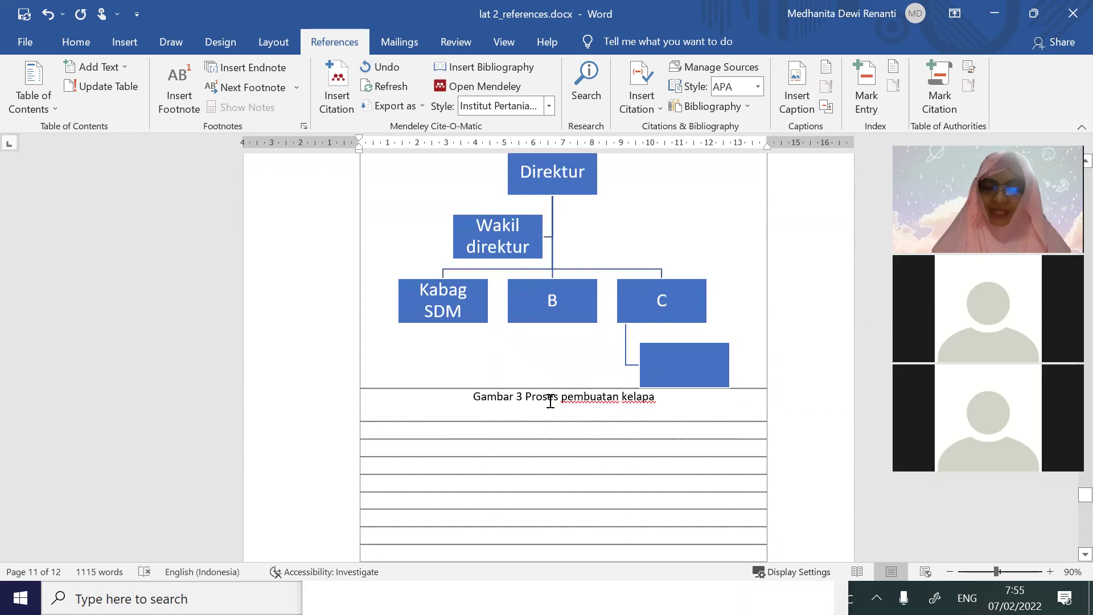
scroll(549, 401, "up", 15)
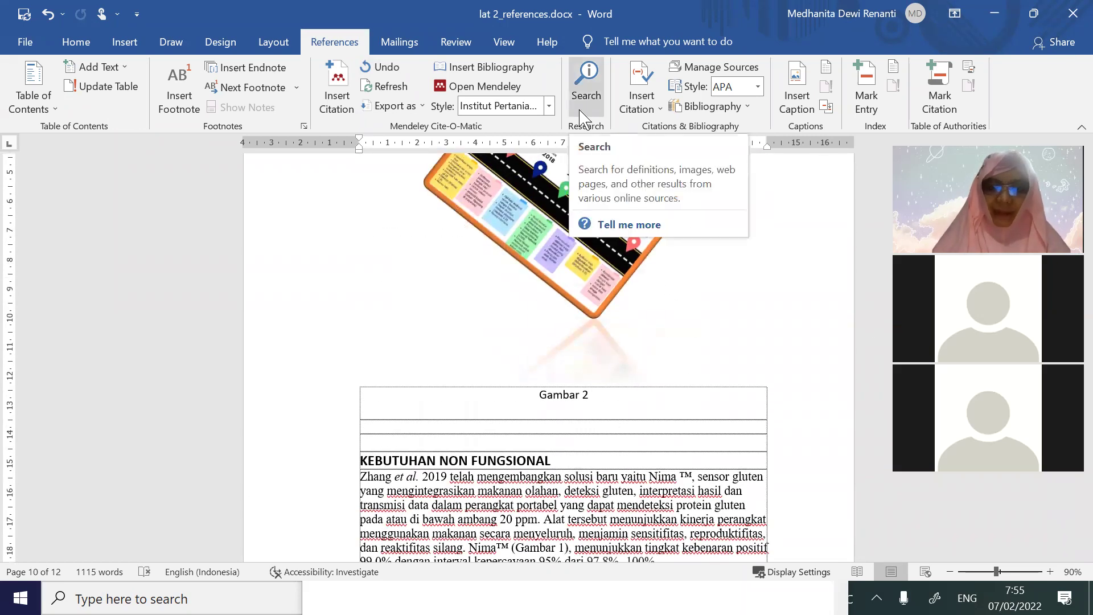
type("Perb")
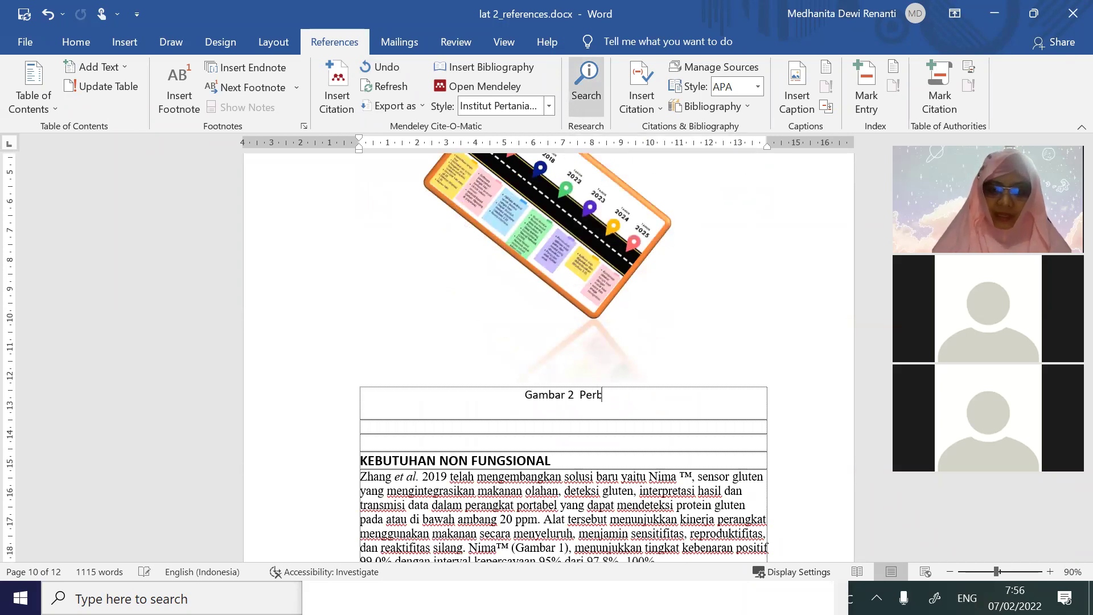
type("andingan A dan B")
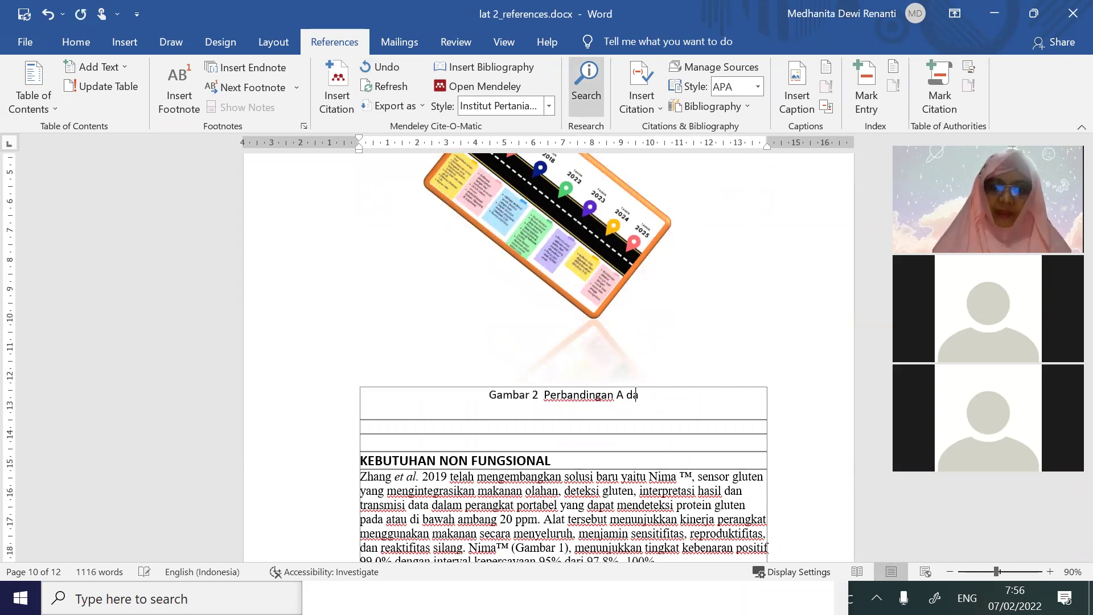
scroll(999, 82, "up", 4)
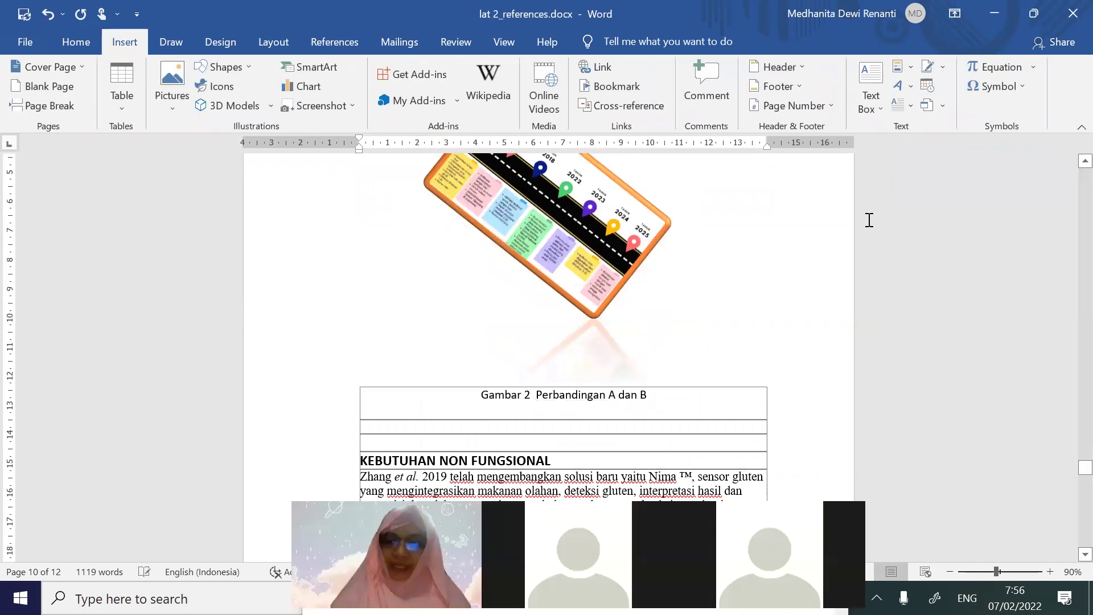
Update the entire figure list so it includes all three Gambar captions
scroll(976, 403, "down", 8)
left_click_drag(1080, 461, 1079, 336)
right_click(619, 307)
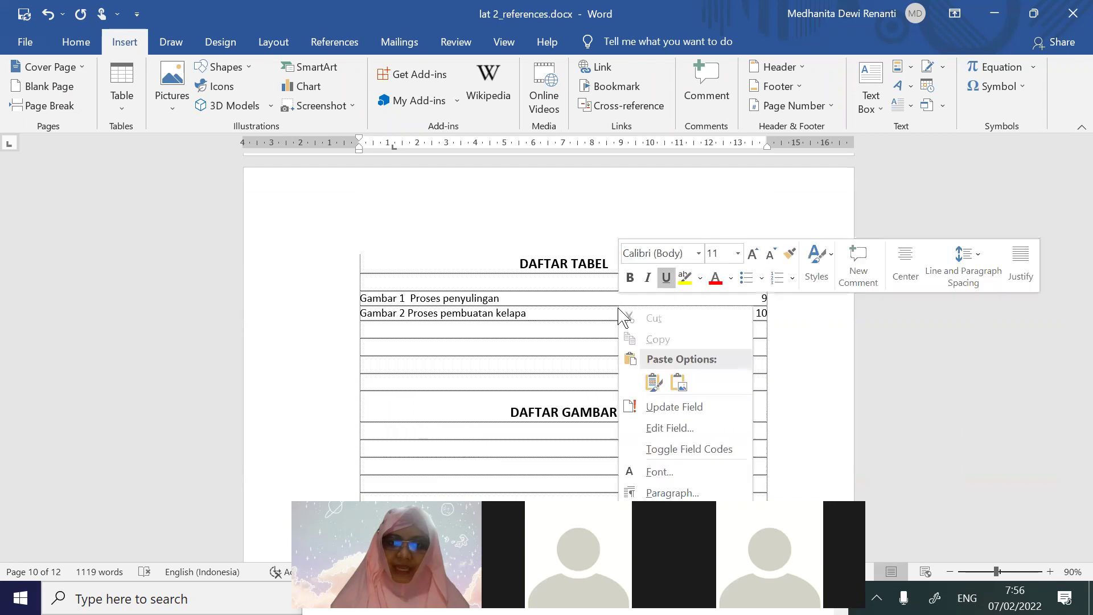
left_click(678, 404)
left_click(490, 302)
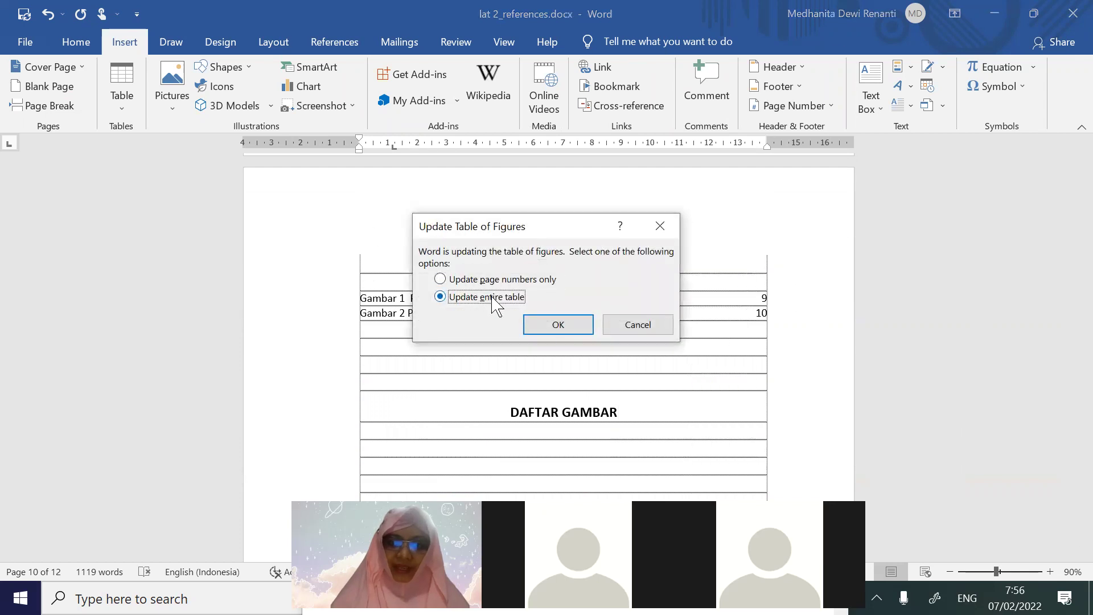
left_click(559, 324)
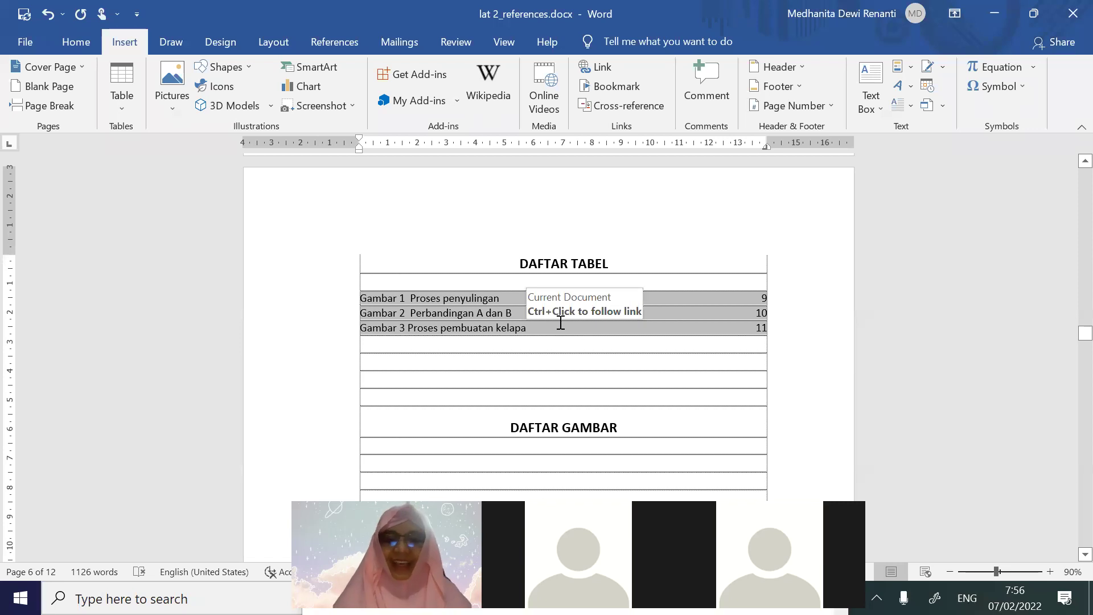
left_click(410, 333, "ctrl")
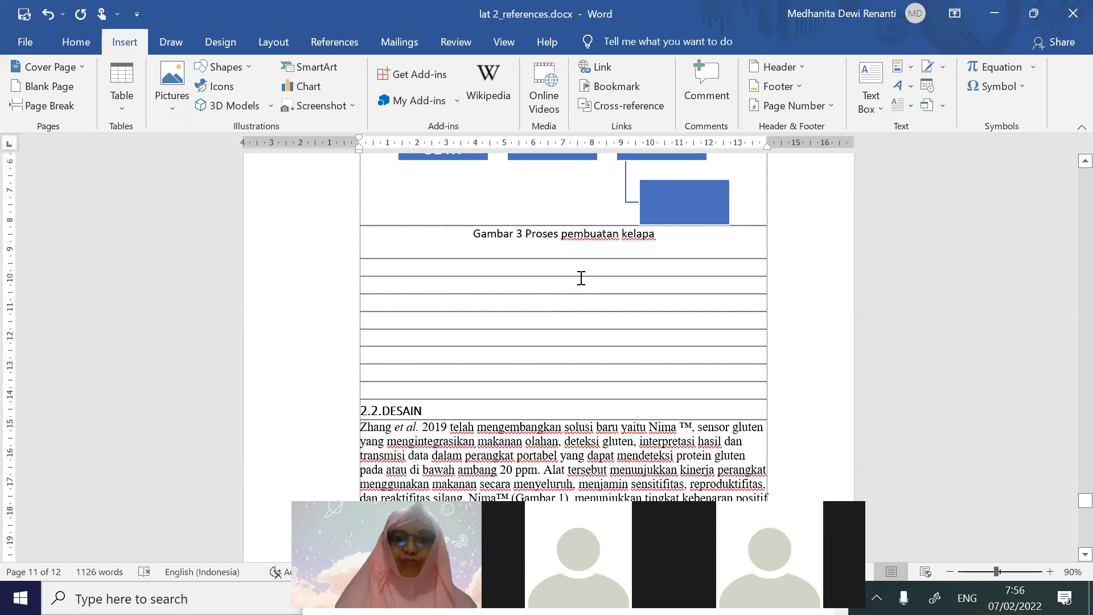
Move the three figure entries from DAFTAR TABEL to under DAFTAR GAMBAR
scroll(671, 279, "up", 3)
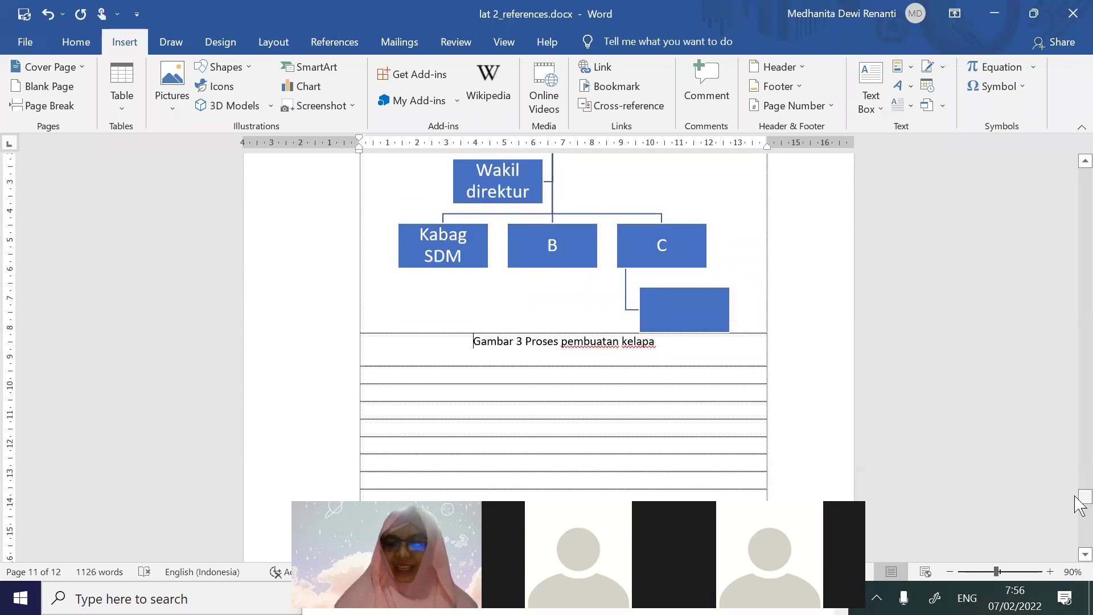
left_click_drag(1081, 501, 1076, 339)
left_click_drag(360, 234, 774, 297)
key("Delete")
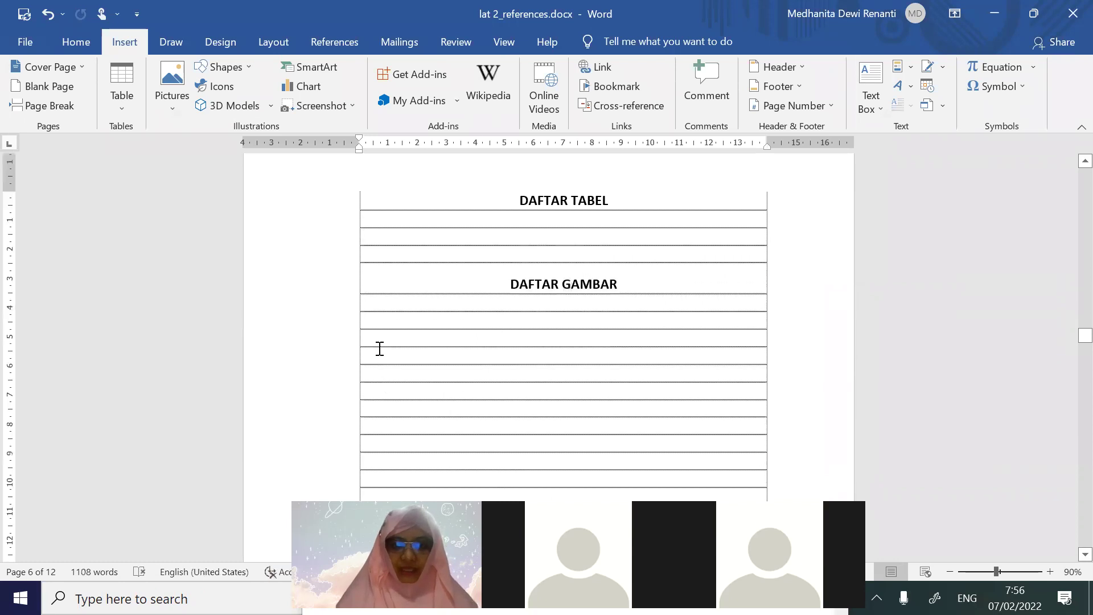
type("Gambar 1  Proses penyulingan\t9 Gambar 2  Perbandingan A dan B\t10 Gambar 3 Proses pembuatan kelapa\t11")
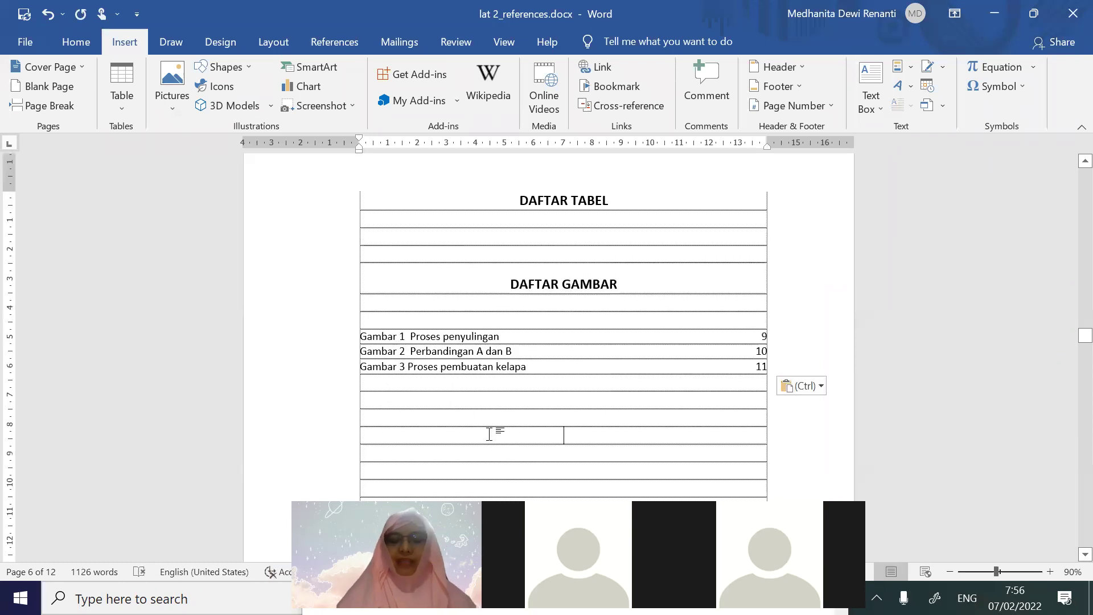
left_click(489, 434)
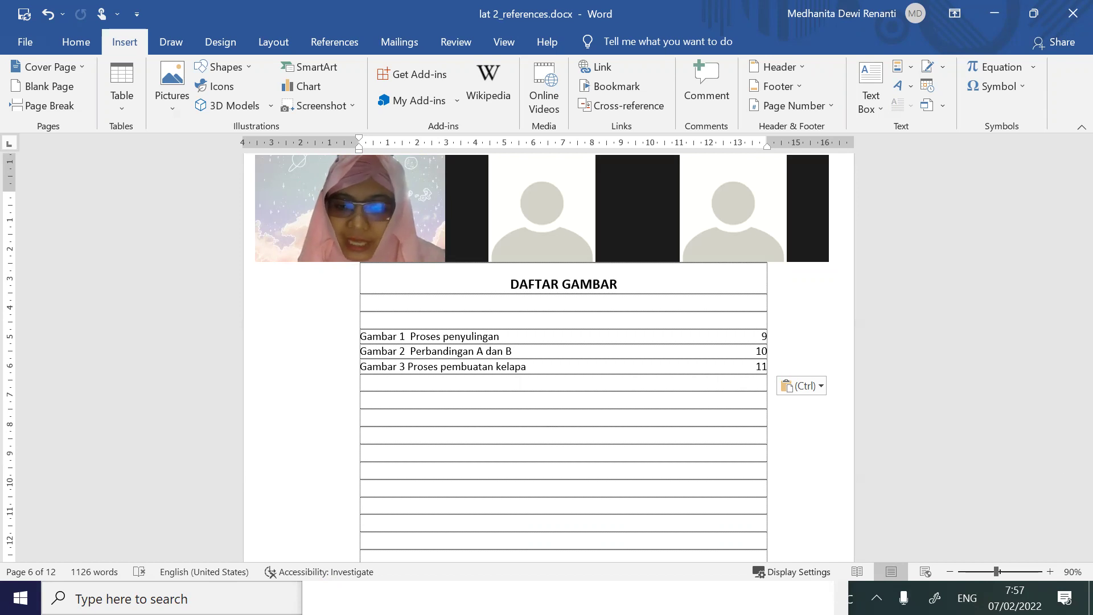
scroll(637, 512, "down", 5)
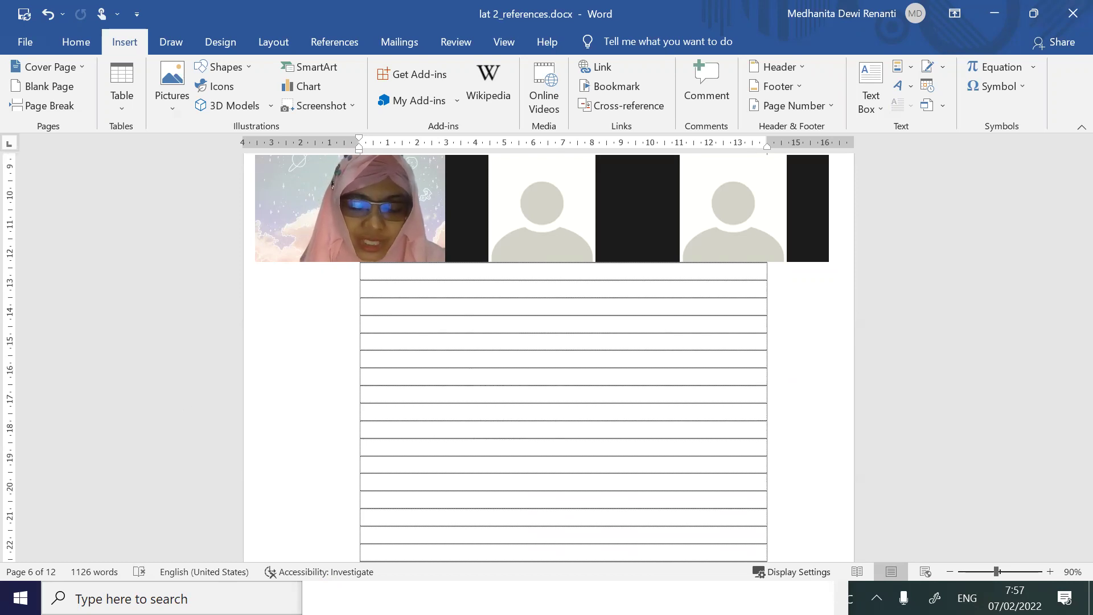
In the maximized Excel sheet, insert a column before Daftar Isi and enter Ringkasan in D2
key("alt+Tab")
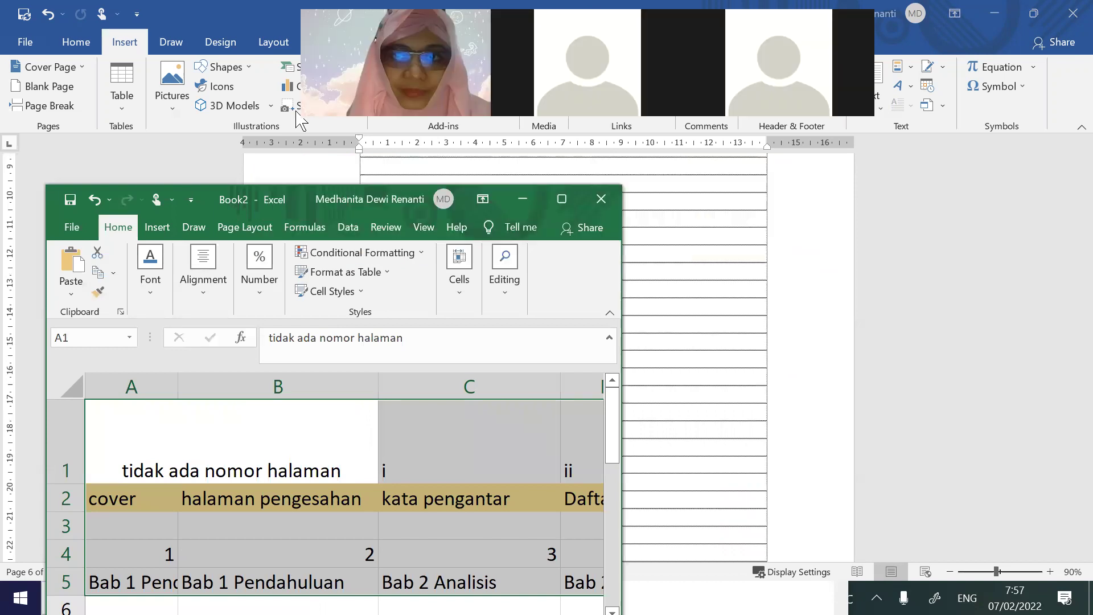
left_click(562, 199)
left_click(580, 478)
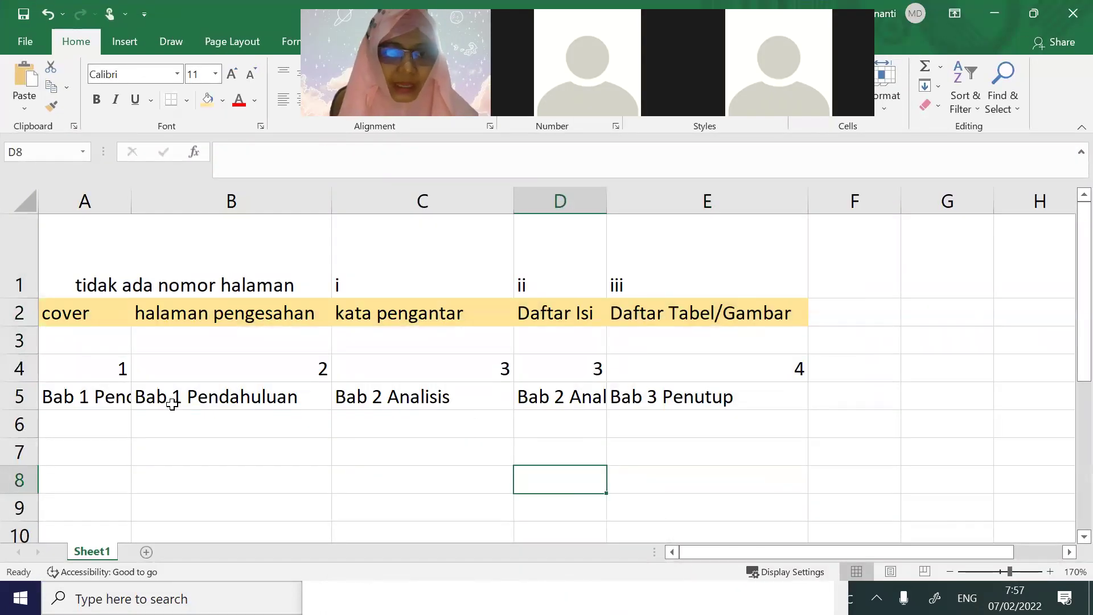
right_click(550, 199)
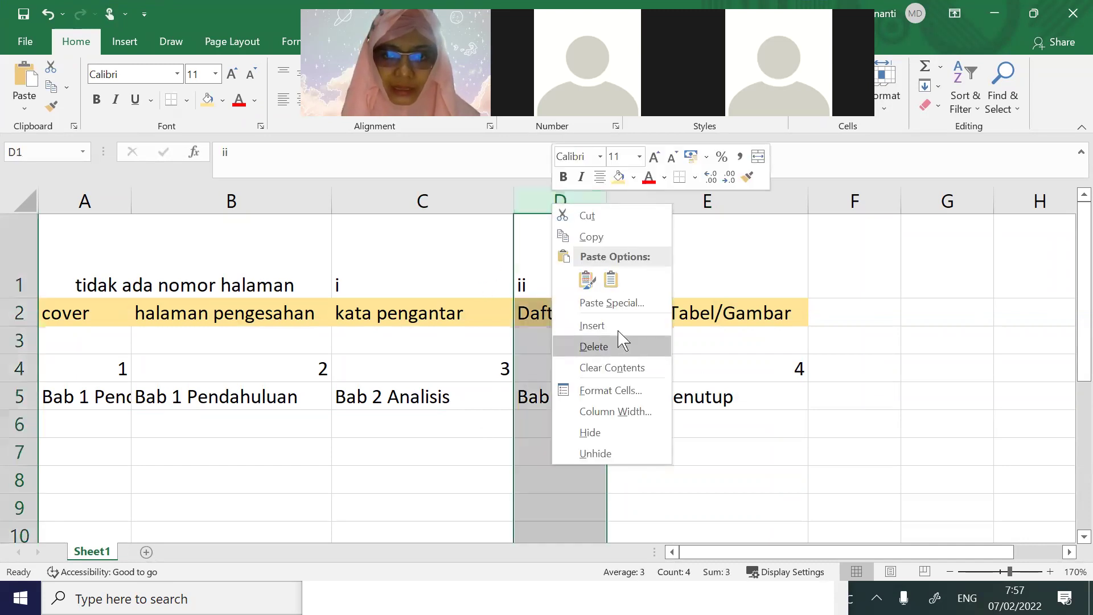
left_click(587, 322)
left_click(579, 317)
type("Ringkasan")
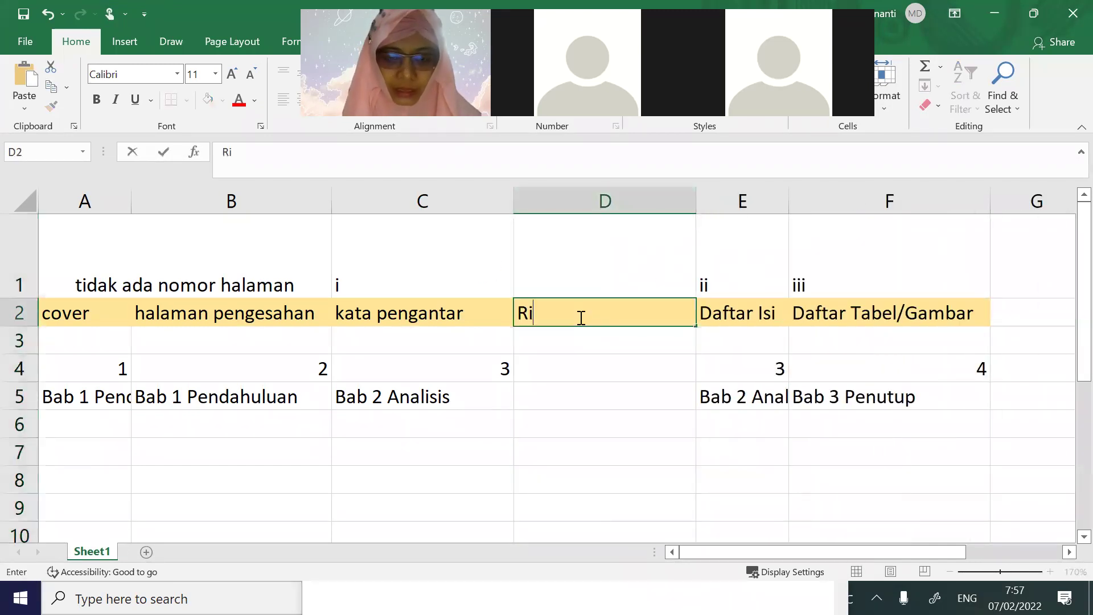
Shift the numerals ii and iii left, add iv, and move the chapter block one column left
left_click_drag(731, 284, 800, 285)
key("ctrl+c")
left_click(634, 273)
key("ctrl+v")
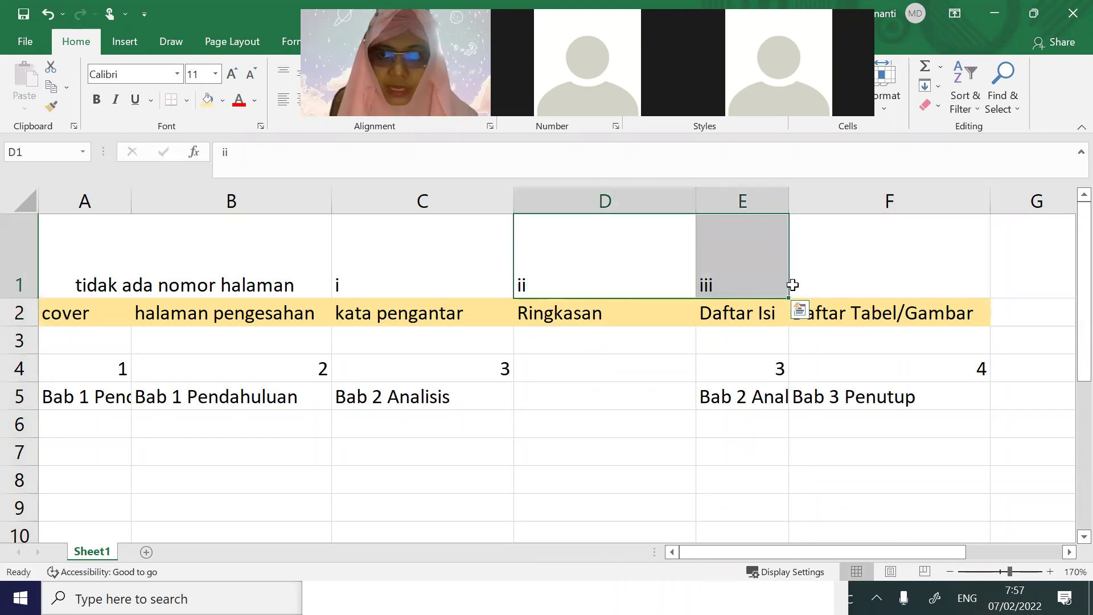
left_click(812, 283)
type("iv")
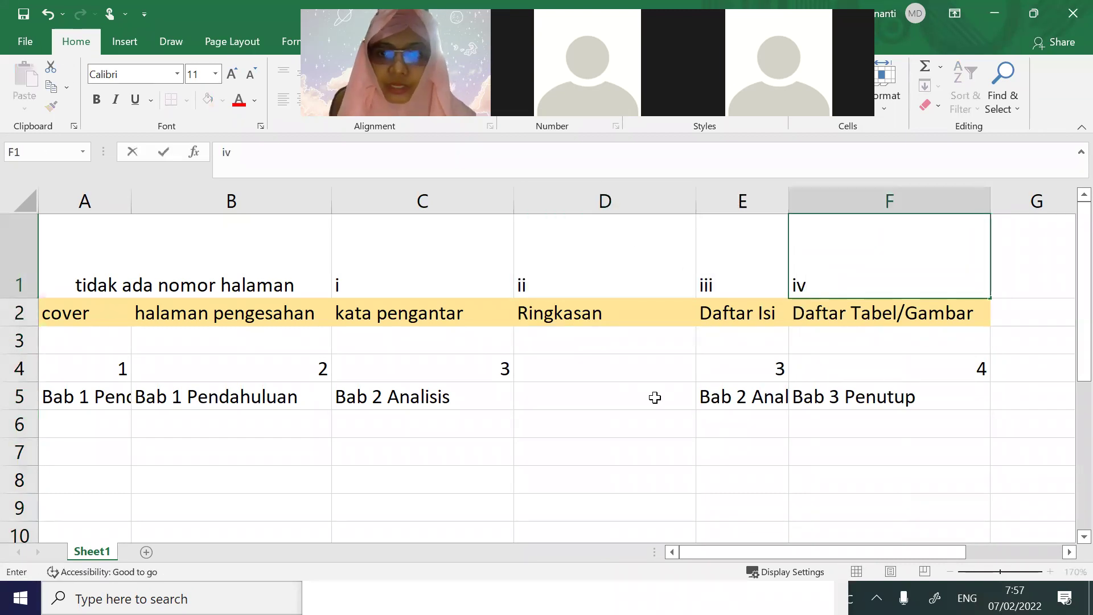
left_click_drag(727, 391, 928, 398)
left_click_drag(764, 366, 818, 397)
key("ctrl+x")
left_click(639, 368)
key("ctrl+v")
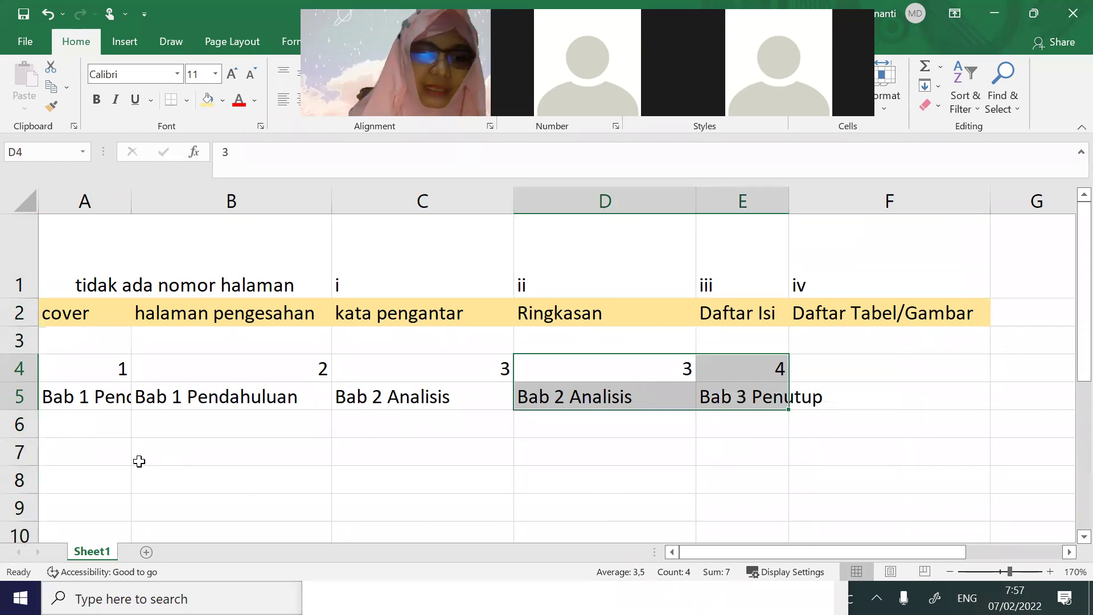
Enter 'section' in A8 and 'break' in B8 of the Excel sheet
left_click(82, 487)
type("section")
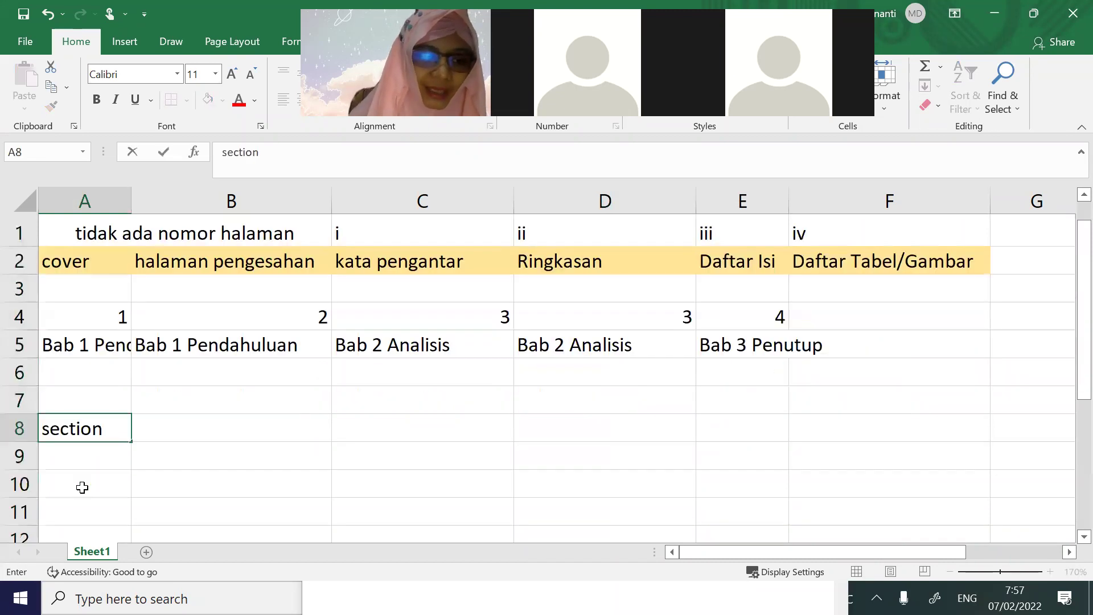
scroll(85, 456, "down", 1)
left_click(183, 344)
type("break")
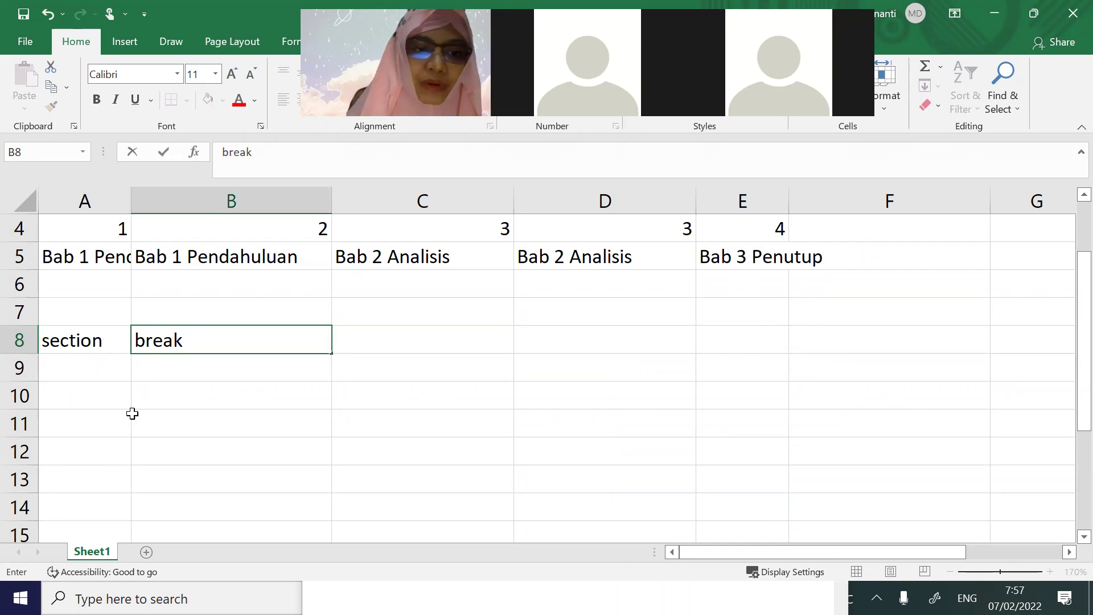
Enter 'aula' in A11, replacing the mistyped 'rumah', and 2 in B11, then return to Word
left_click(84, 414)
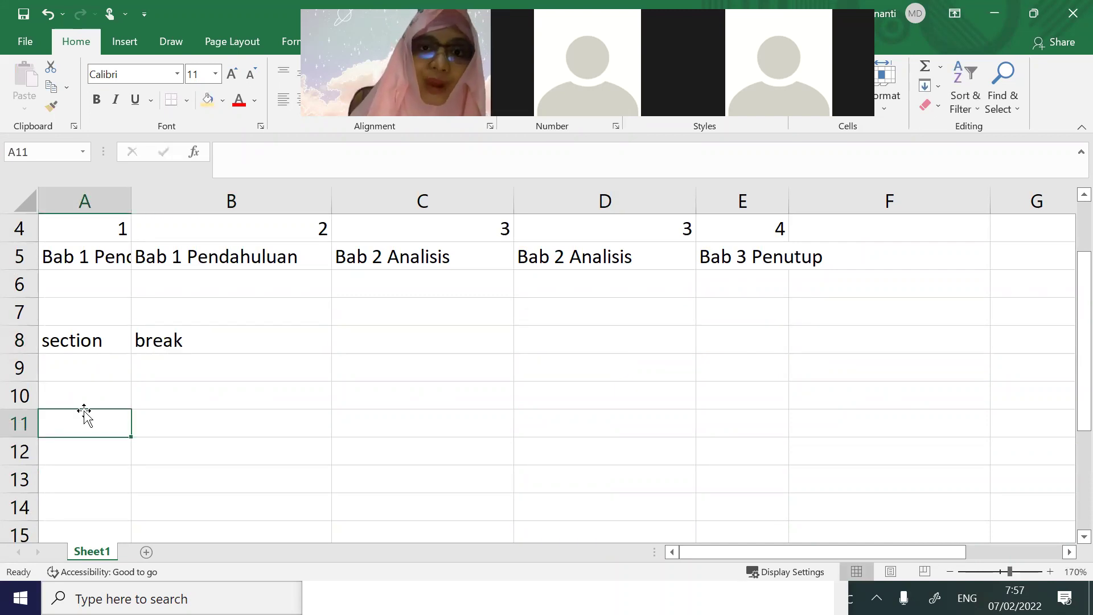
type("rumah")
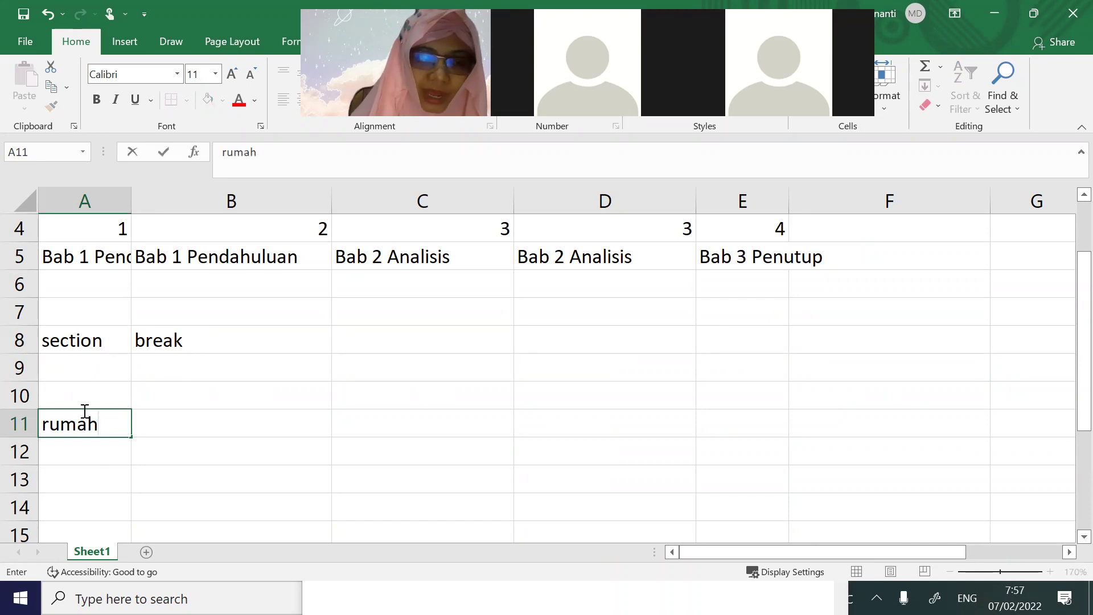
key("BackSpace")
key("BackSpace")
key("BackSpace")
key("BackSpace")
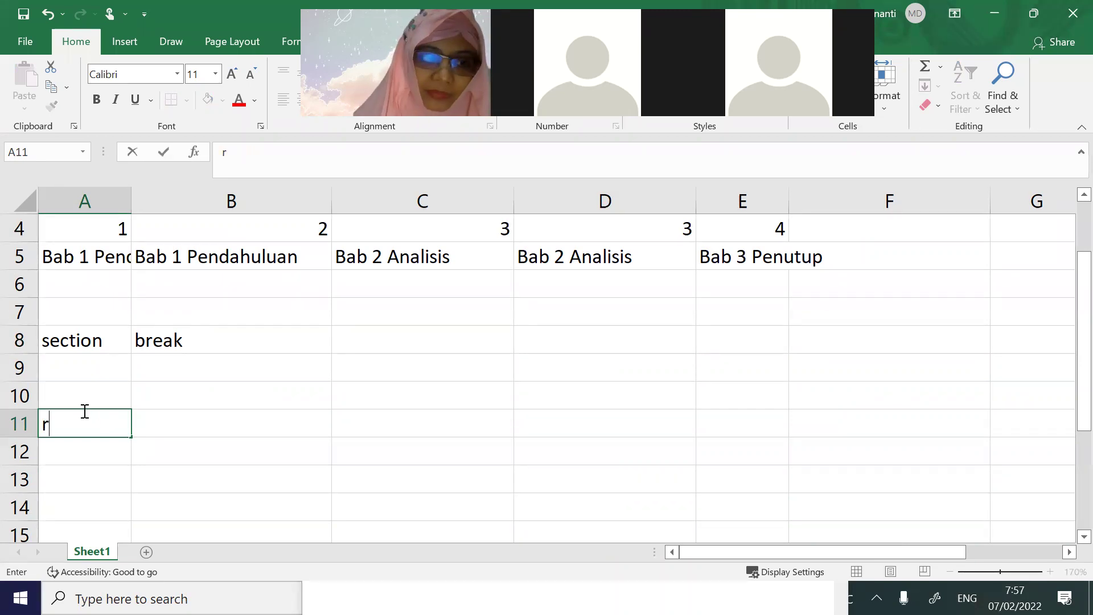
type("aula")
key("Tab")
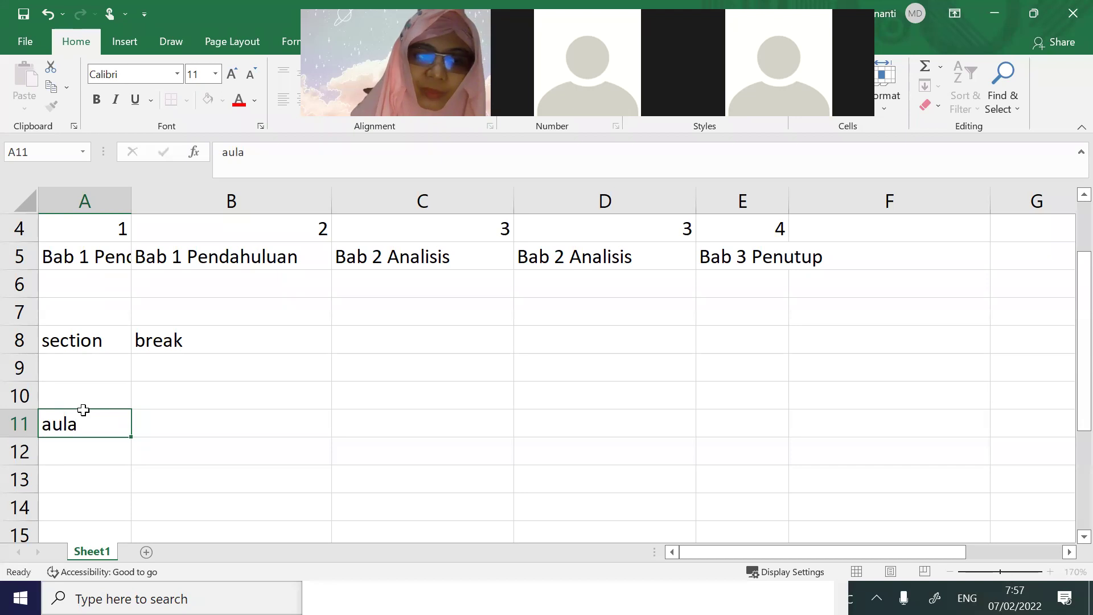
type("2")
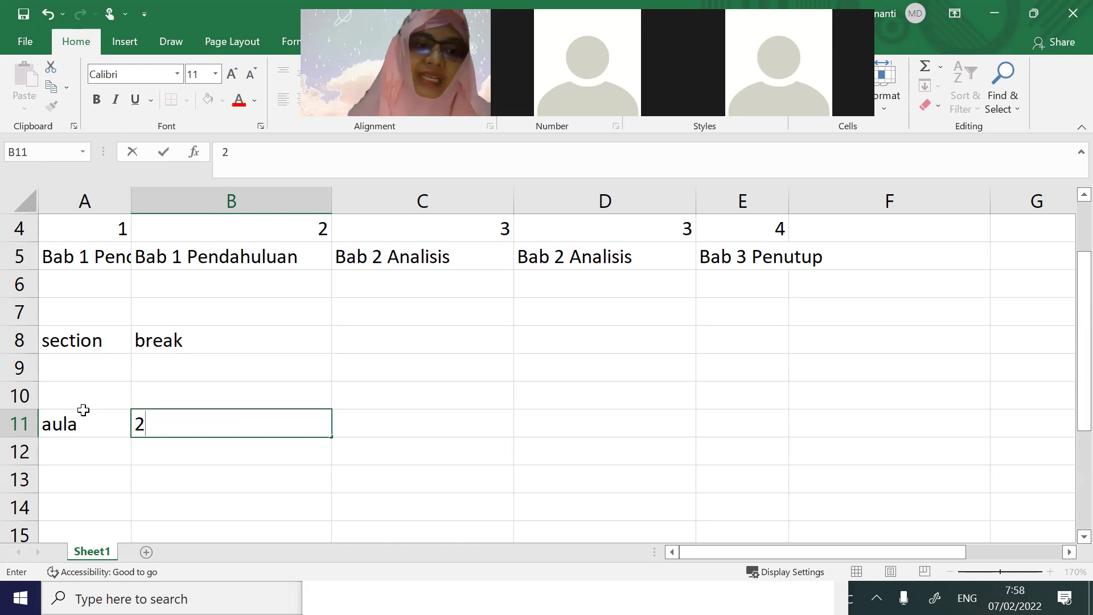
left_click(81, 340)
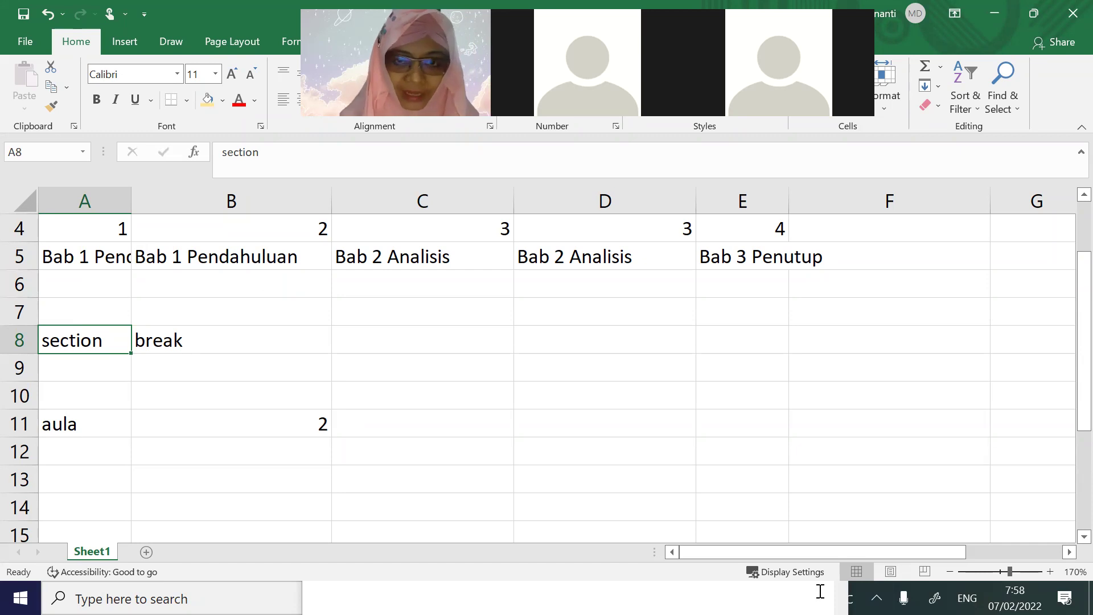
key("alt+Tab")
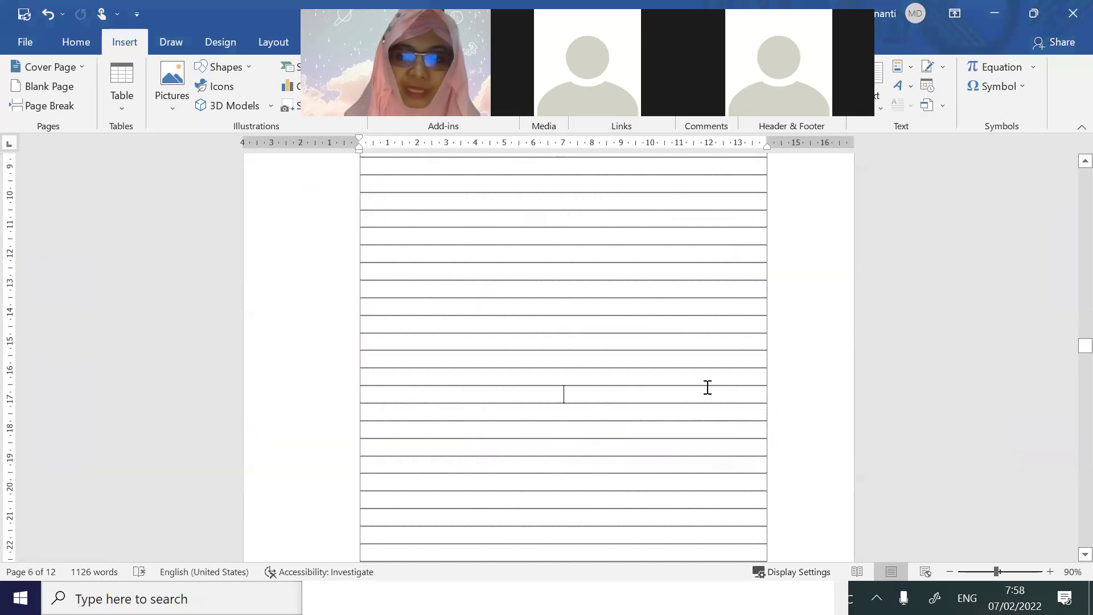
Switch to modul aplikom 1920 rev - kirim.docx and scroll to page 123's Shapes gallery picture
left_click_drag(1082, 357, 1077, 158)
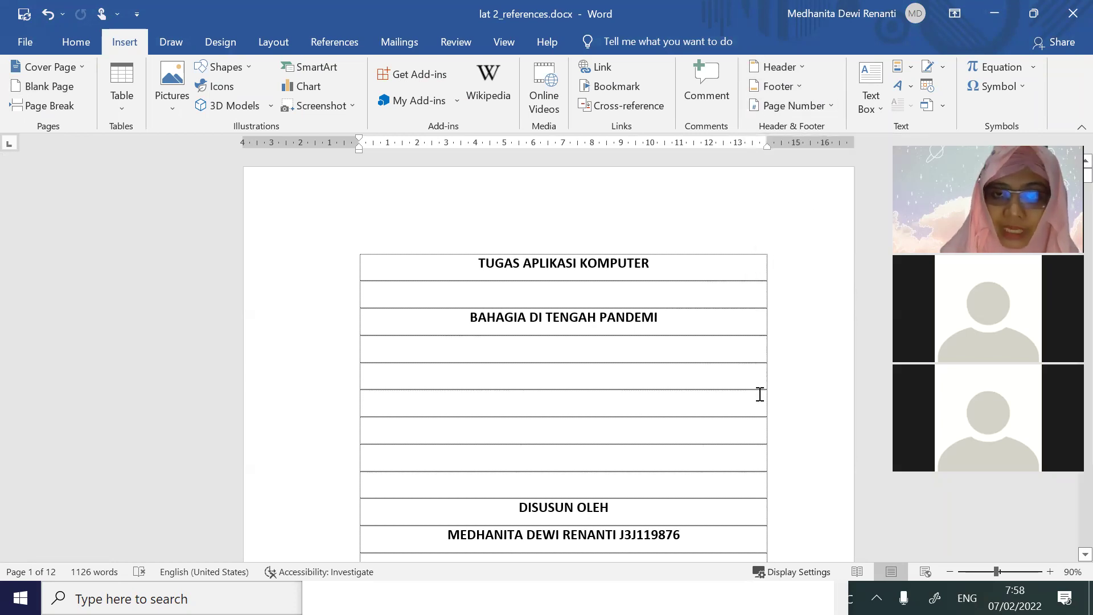
key("alt+Tab")
key("alt+Tab")
key("alt+Tab")
key("alt+Tab")
key("alt+Tab")
key("alt+Tab")
key("alt+Tab")
key("alt+Tab")
key("alt+Tab")
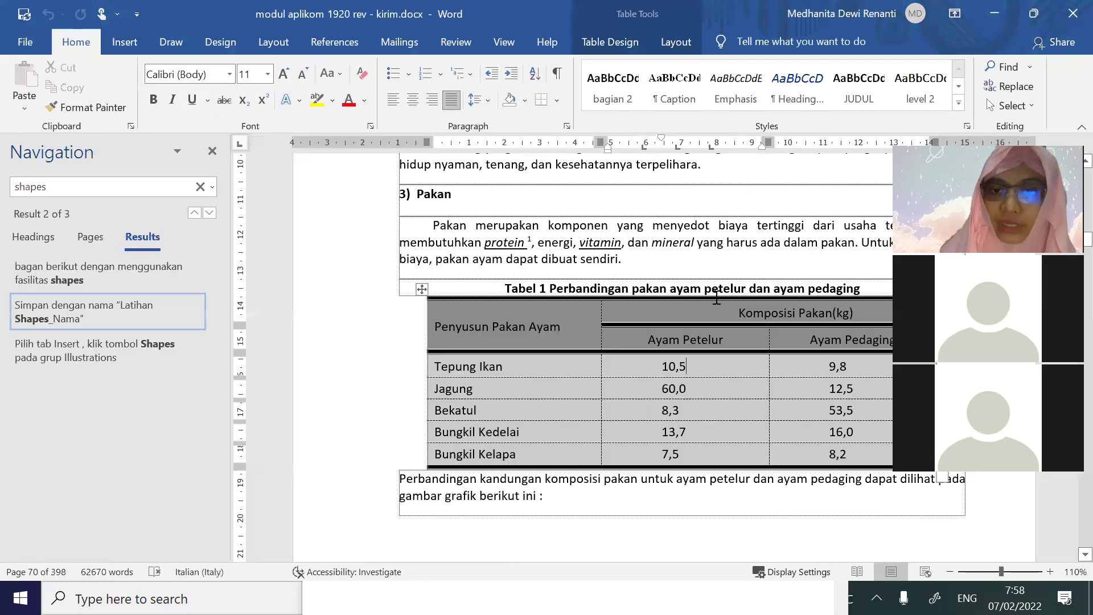
scroll(716, 297, "up", 12)
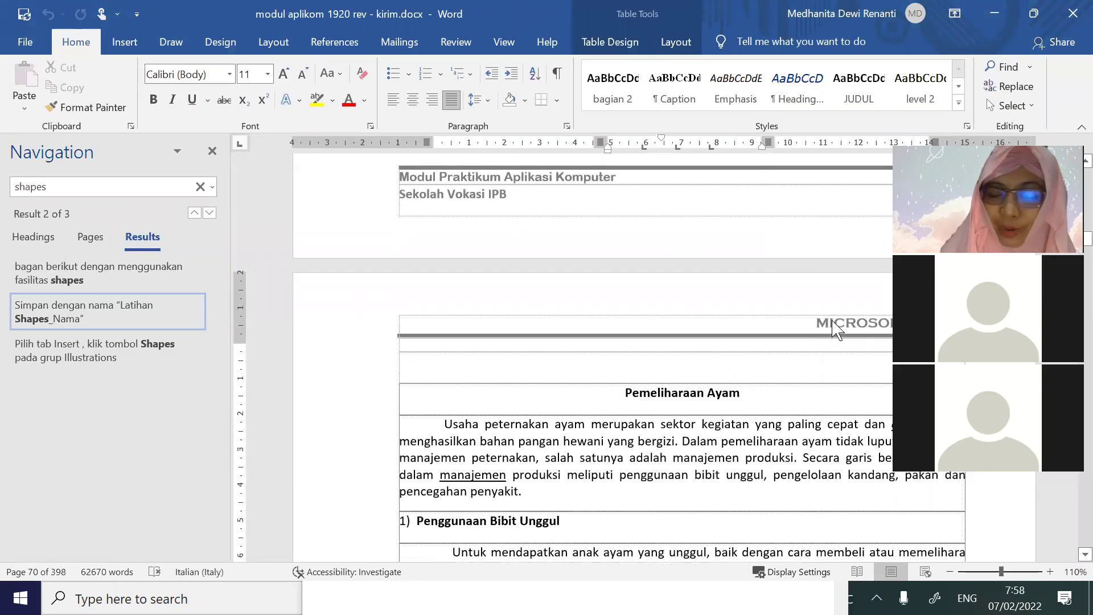
scroll(833, 327, "down", 3)
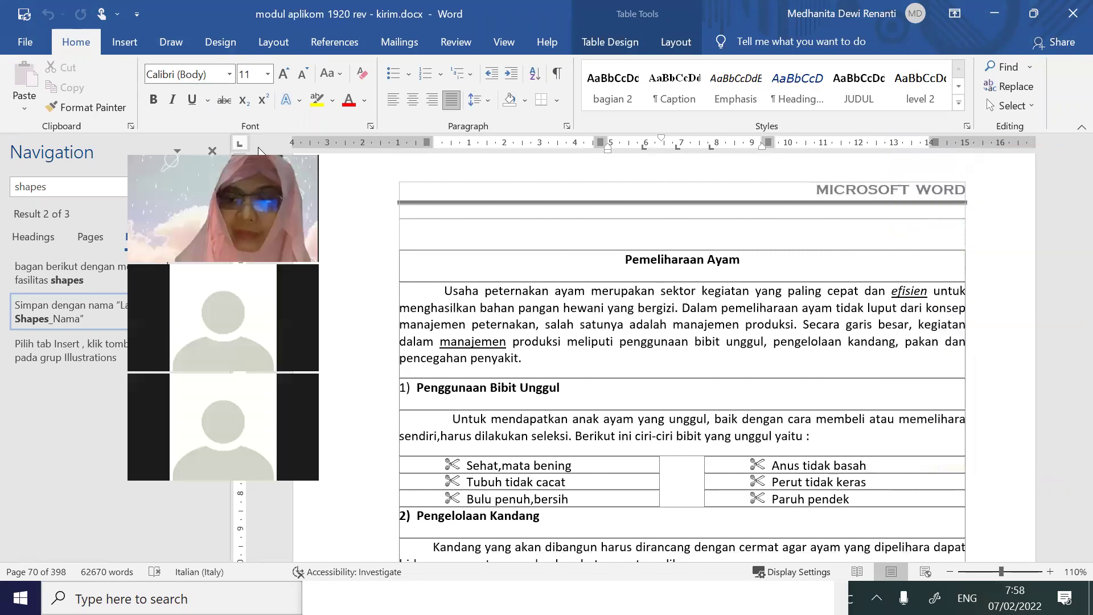
left_click_drag(1085, 245, 1075, 296)
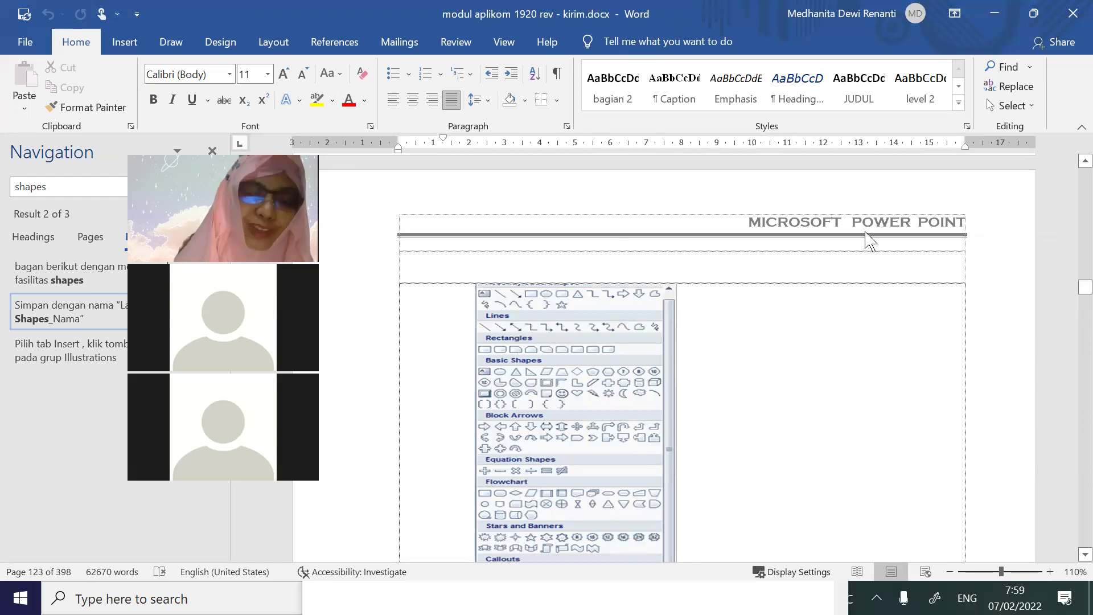
key("alt+Tab")
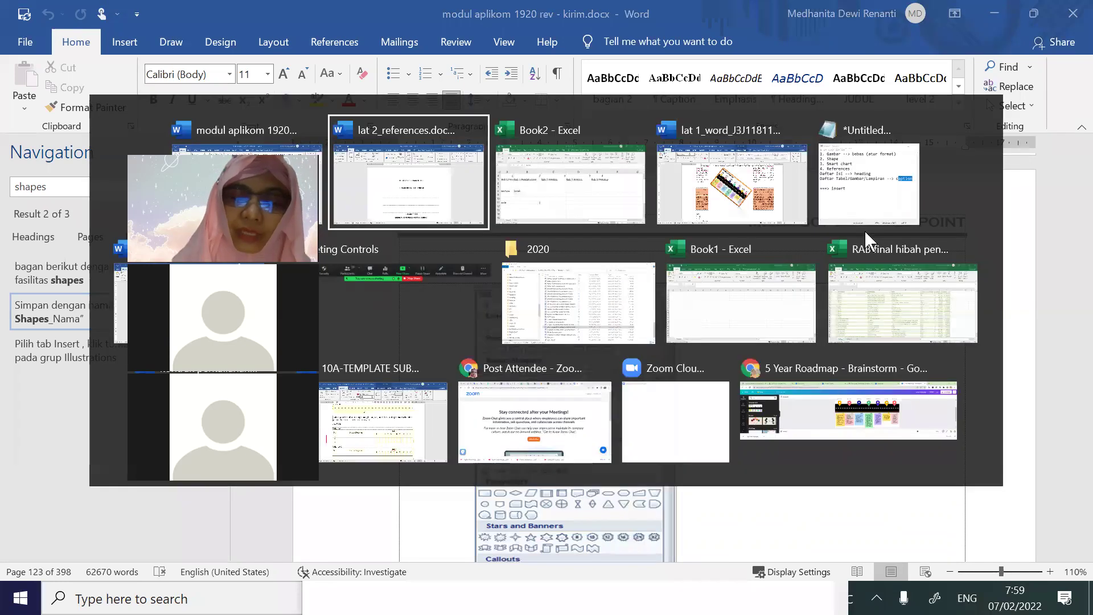
Return to Book2 and review the no-page-number note, roman numerals i–iii and break cell
key("alt+Tab")
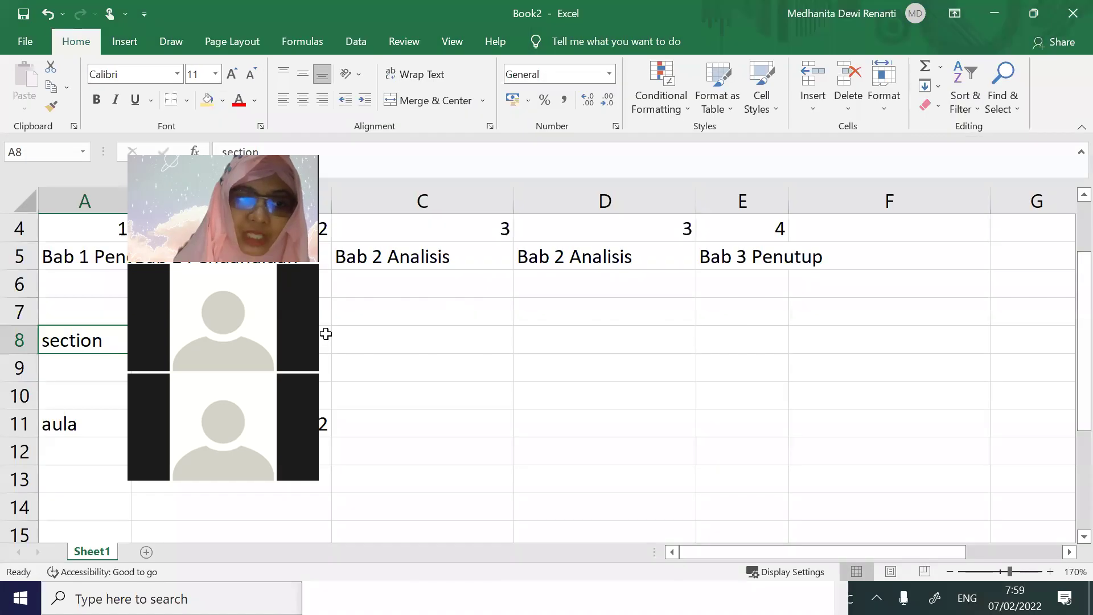
key("alt+Tab")
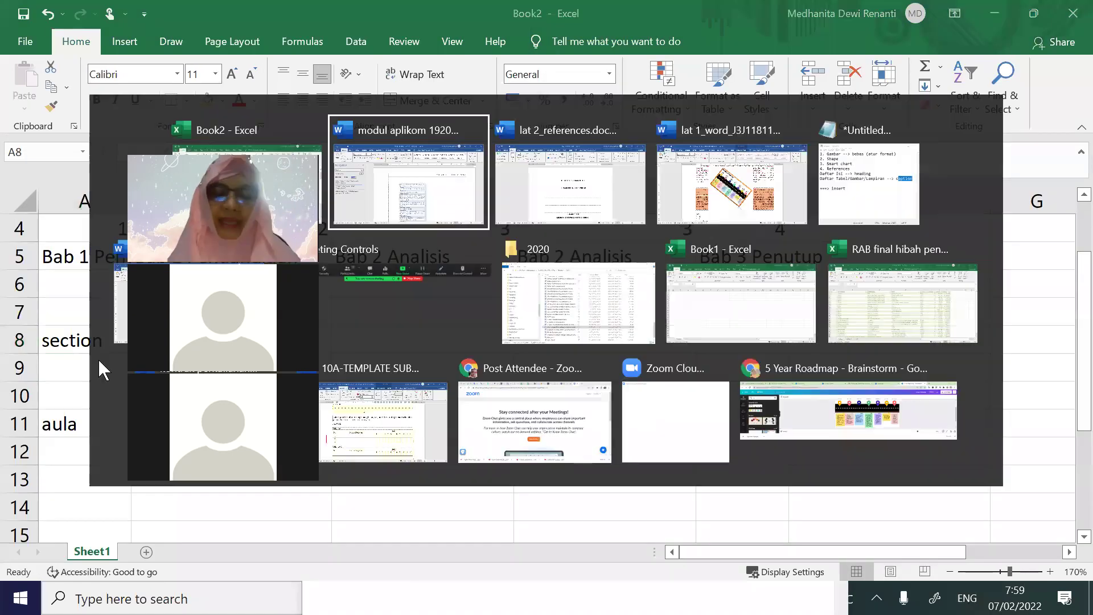
key("alt+Tab")
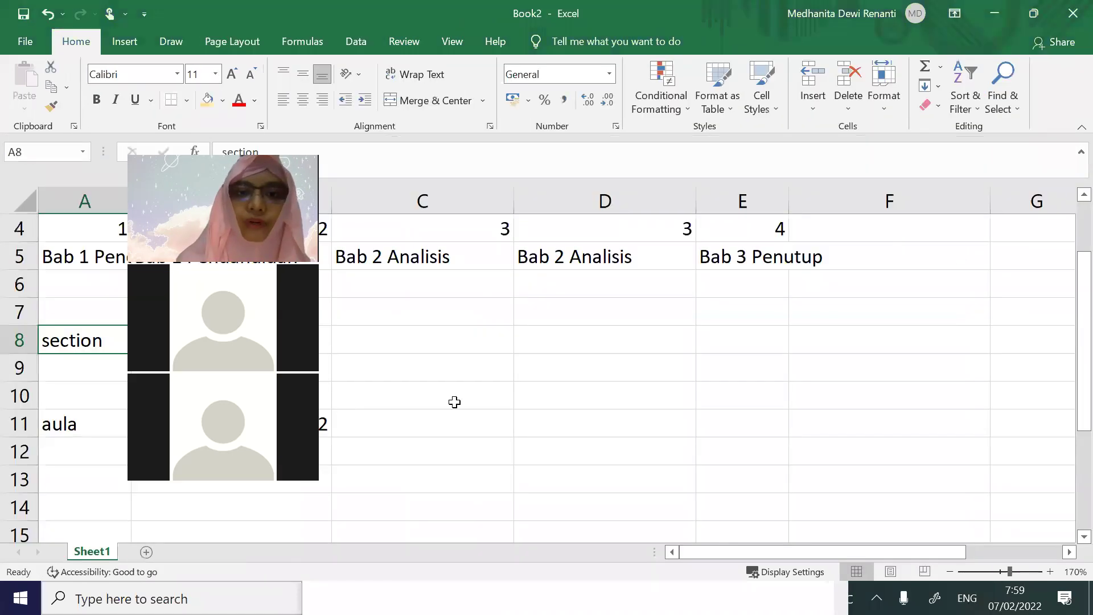
left_click(454, 402)
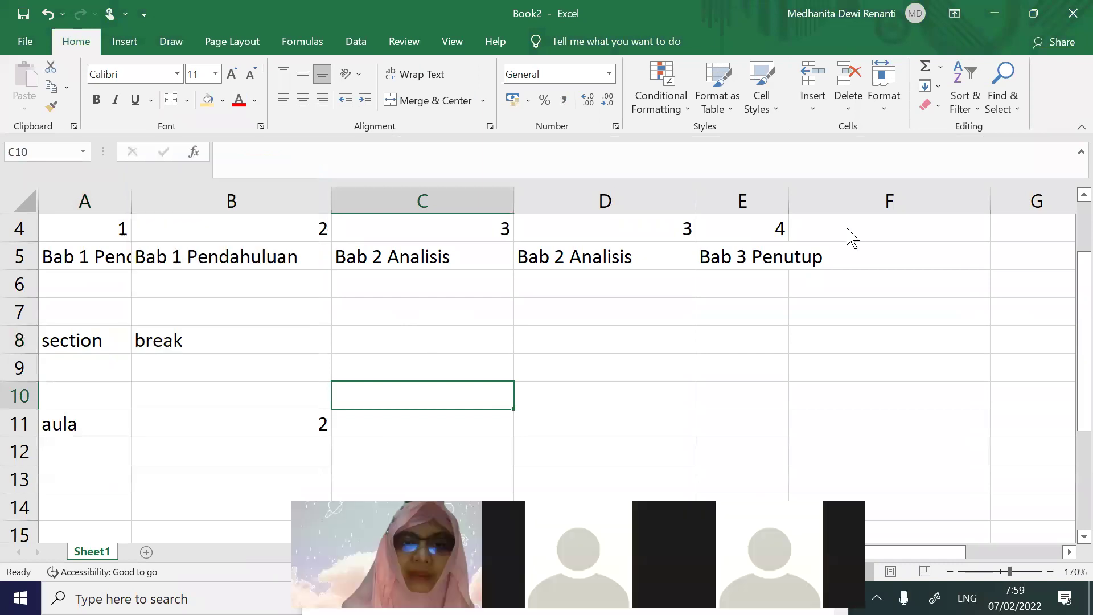
left_click(405, 312)
scroll(405, 312, "up", 1)
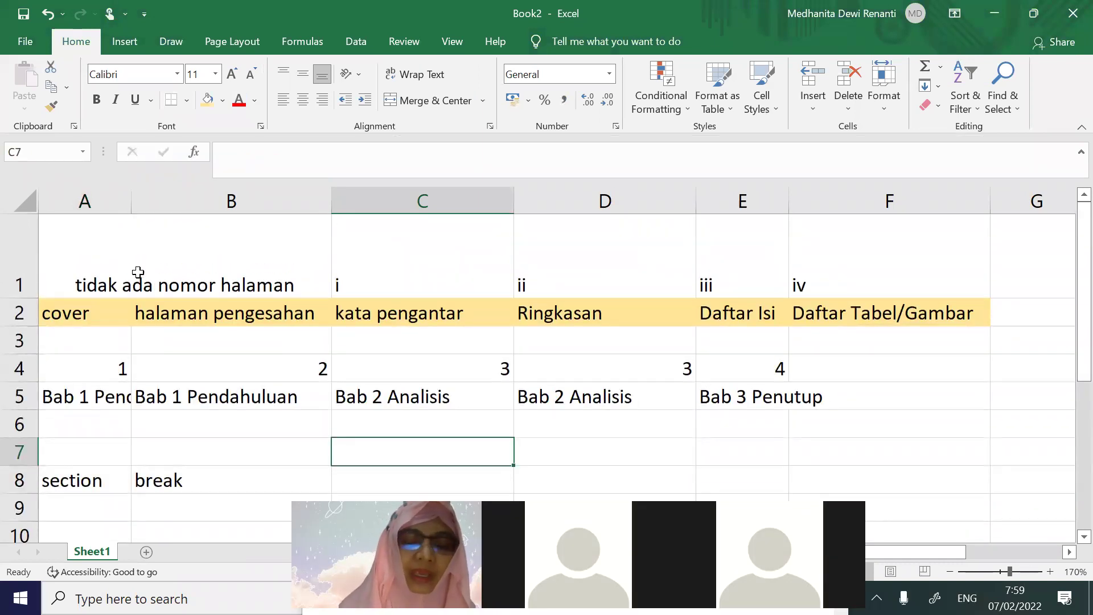
left_click(136, 272)
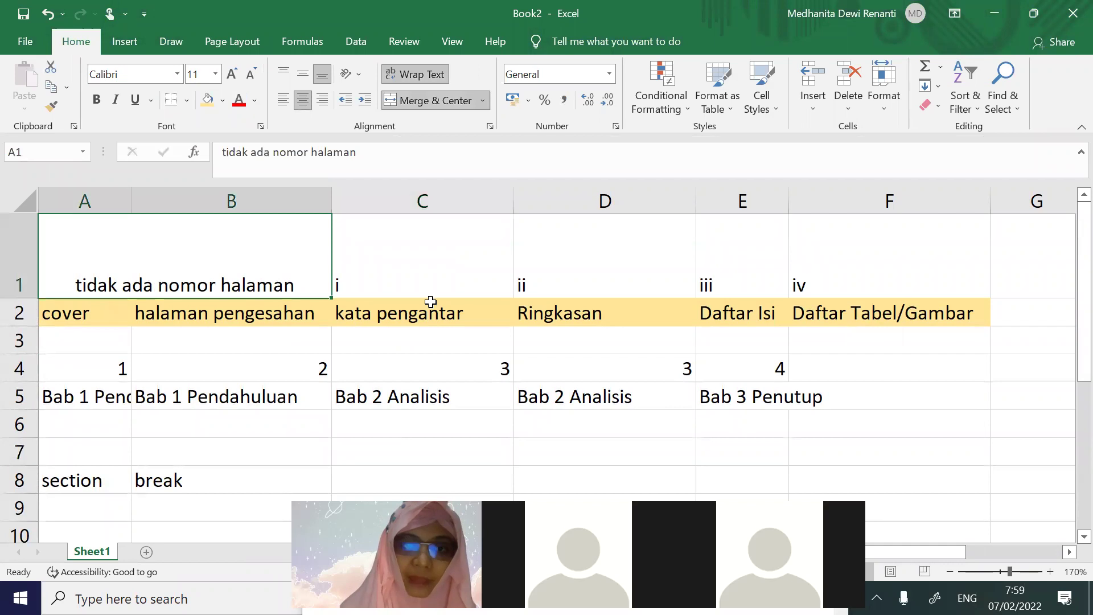
left_click_drag(422, 284, 760, 281)
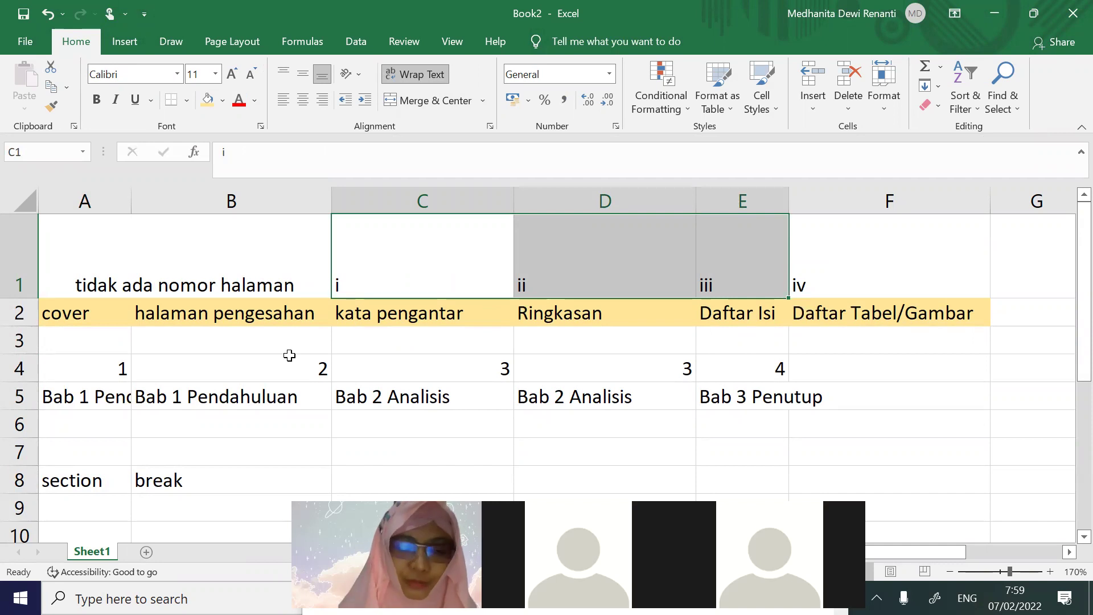
left_click(152, 474)
scroll(163, 466, "down", 1)
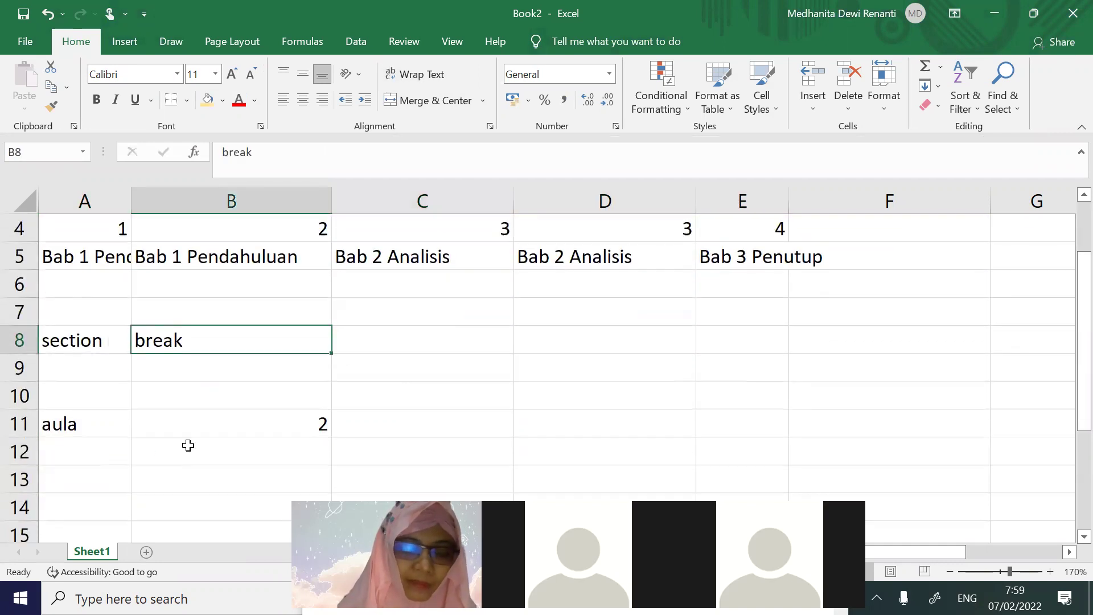
Fill row 7 with 'format' in A7, 3 in B7 and 'ga ada halaman' in C7
left_click(97, 315)
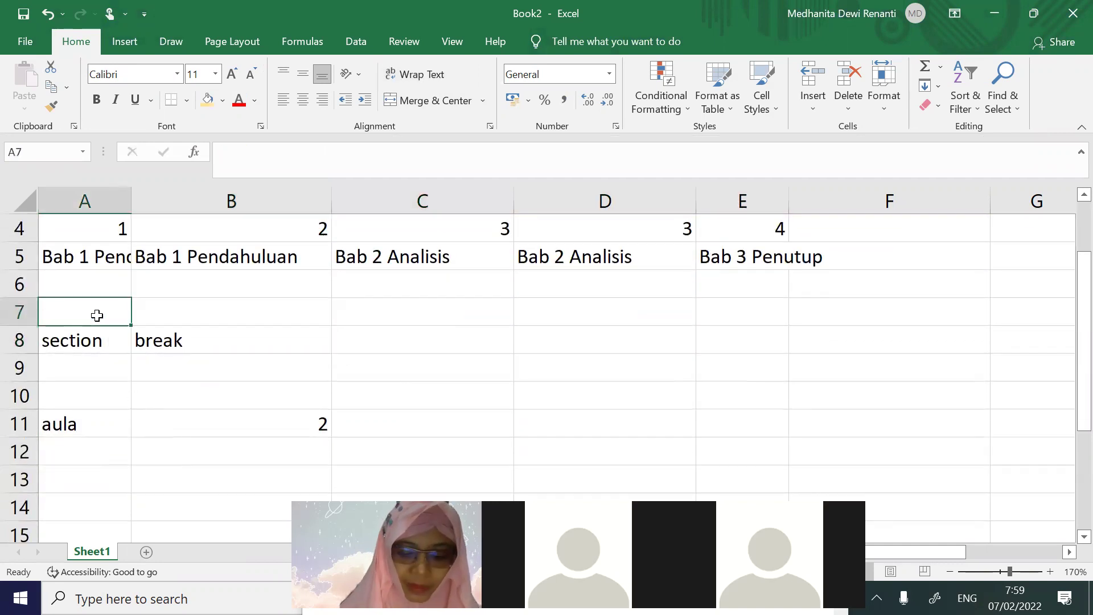
type("format")
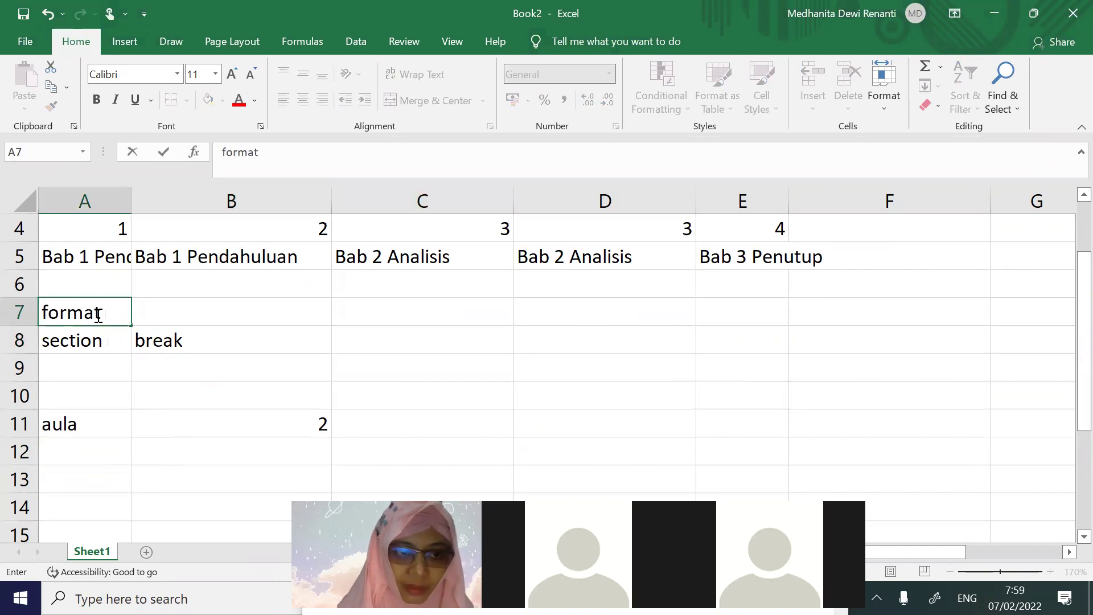
key("Tab")
type("3")
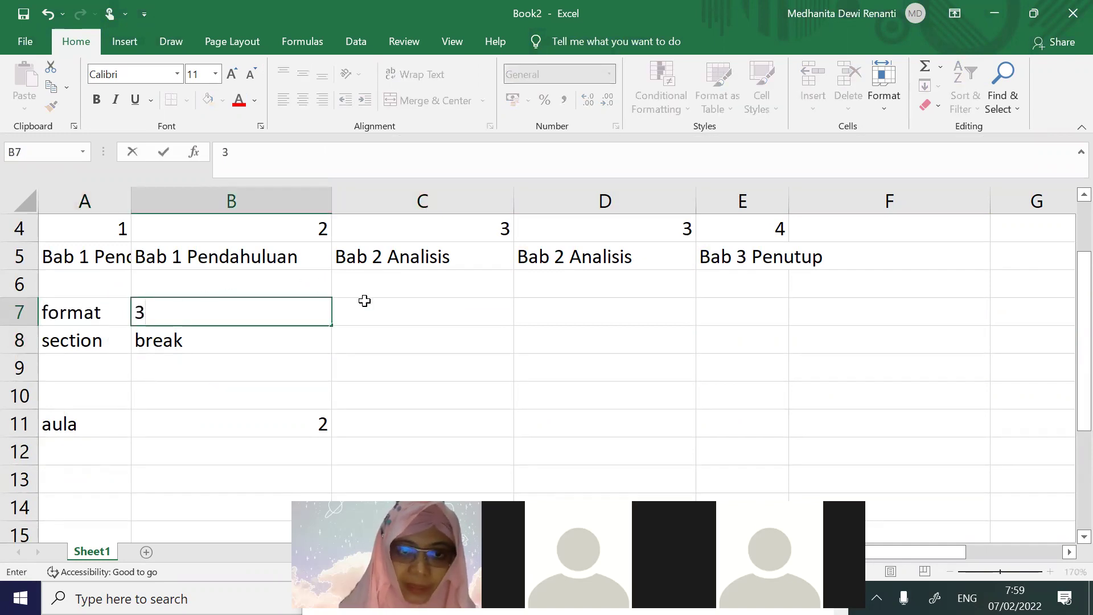
left_click(370, 306)
type("ga ada ")
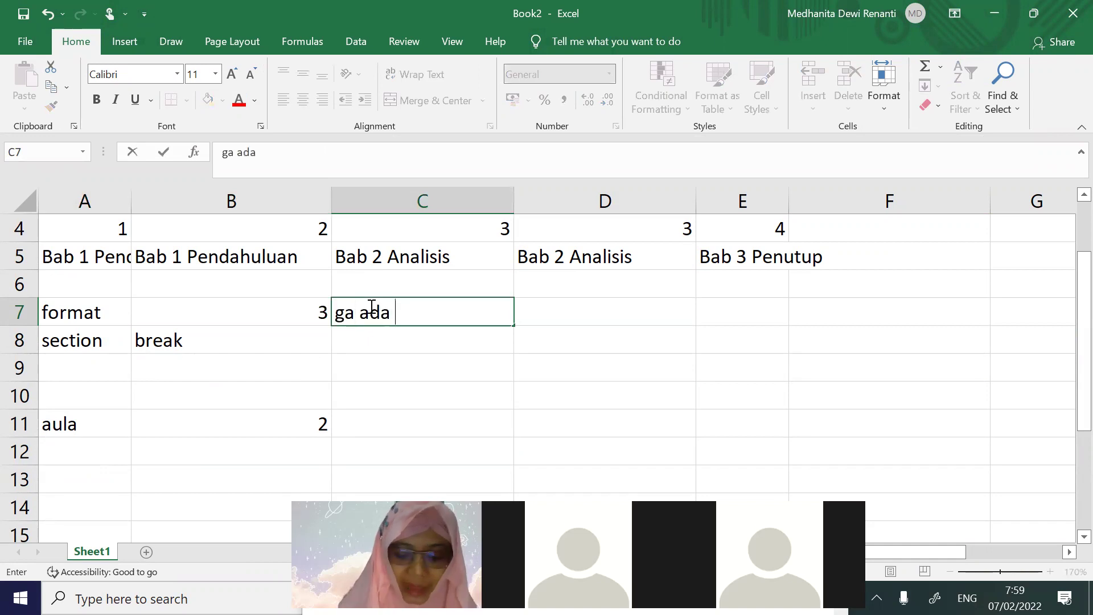
type("halaman")
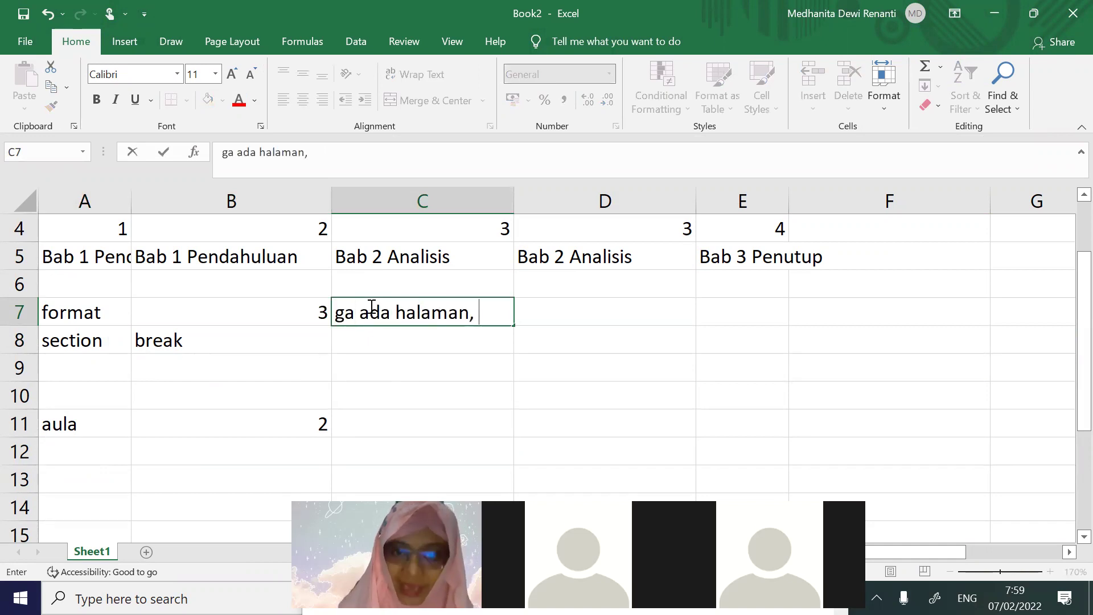
type(",")
key("BackSpace")
key("BackSpace")
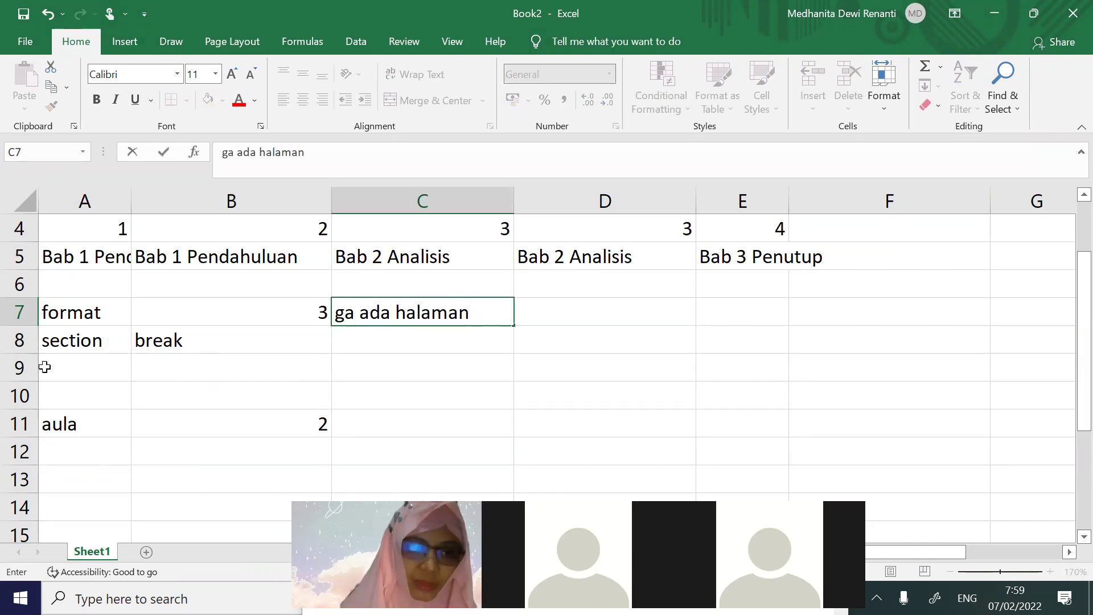
right_click(21, 340)
Insert two blank rows above section break, then enter 'i,ii,iii' in C8 and '1,2,3' in C9
left_click(68, 206)
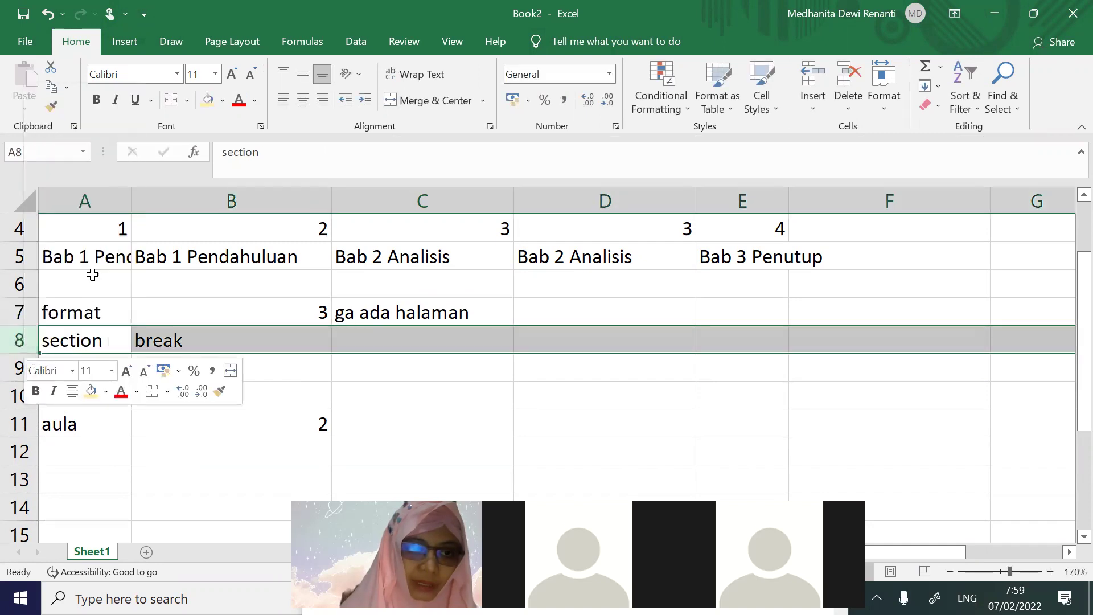
right_click(20, 340)
left_click(65, 202)
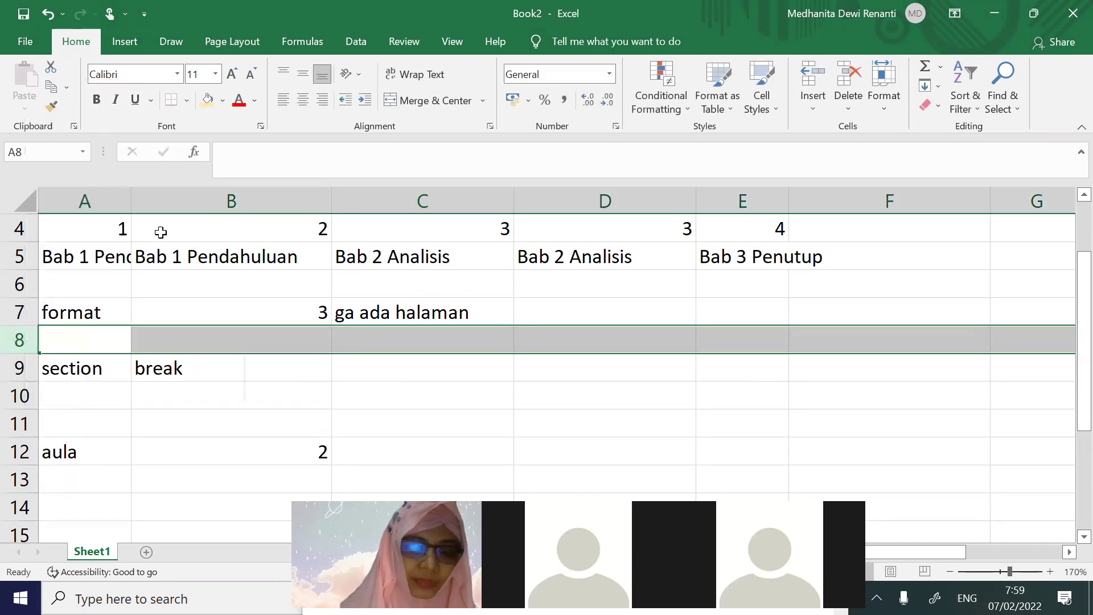
left_click(392, 345)
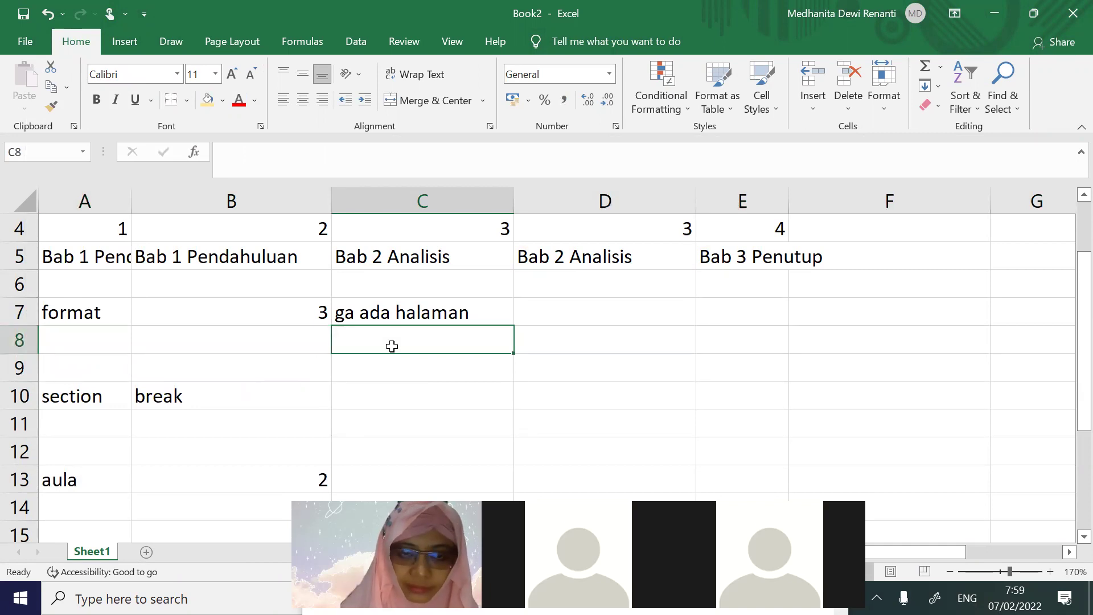
type("i,ii,iii")
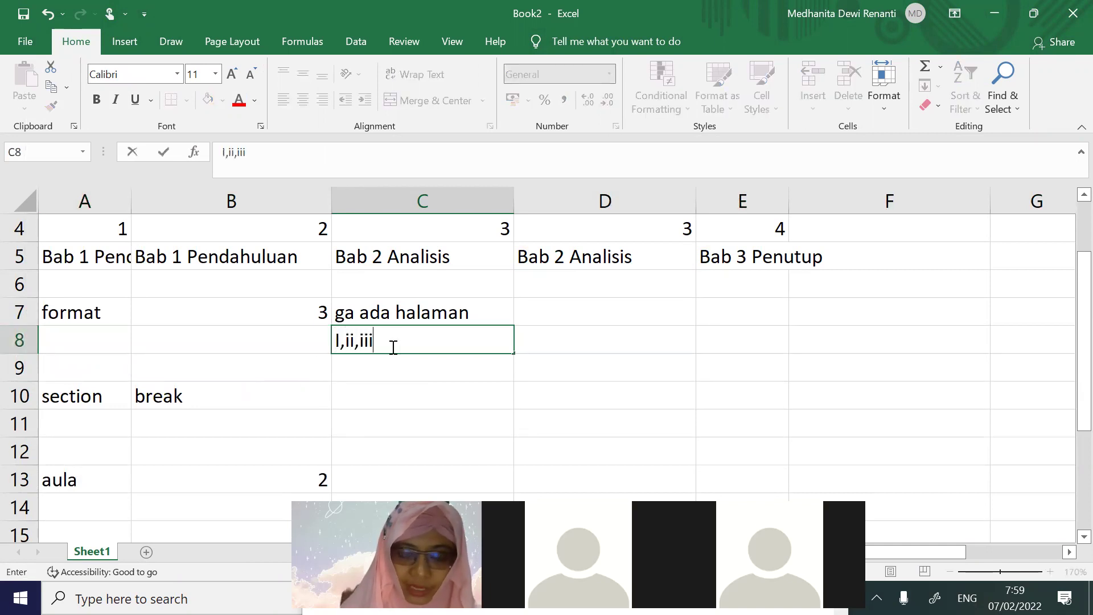
left_click(368, 361)
type("1")
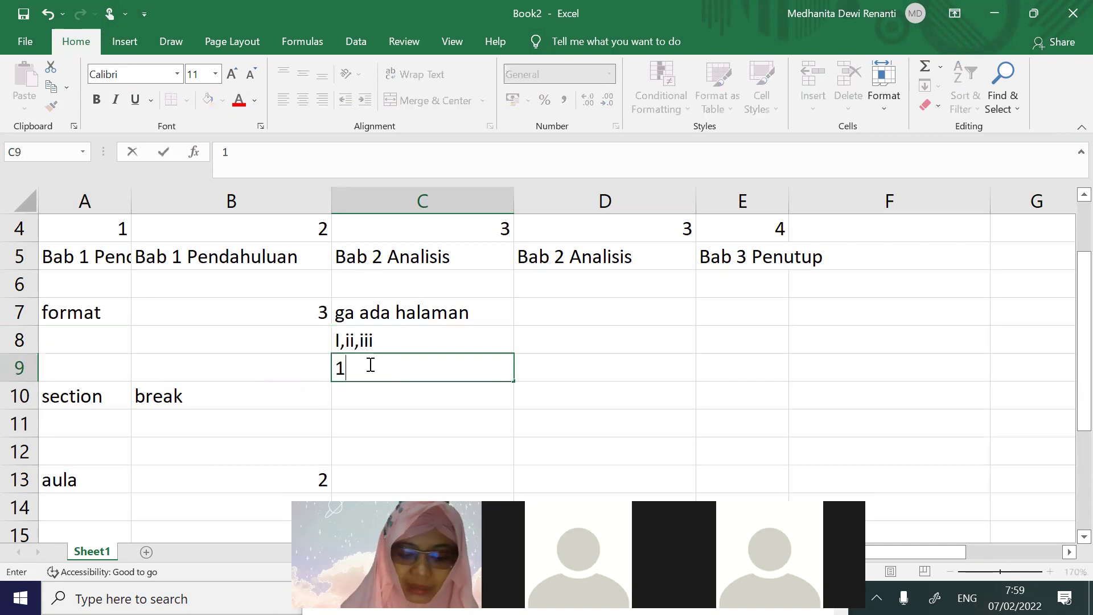
type(",2,3,")
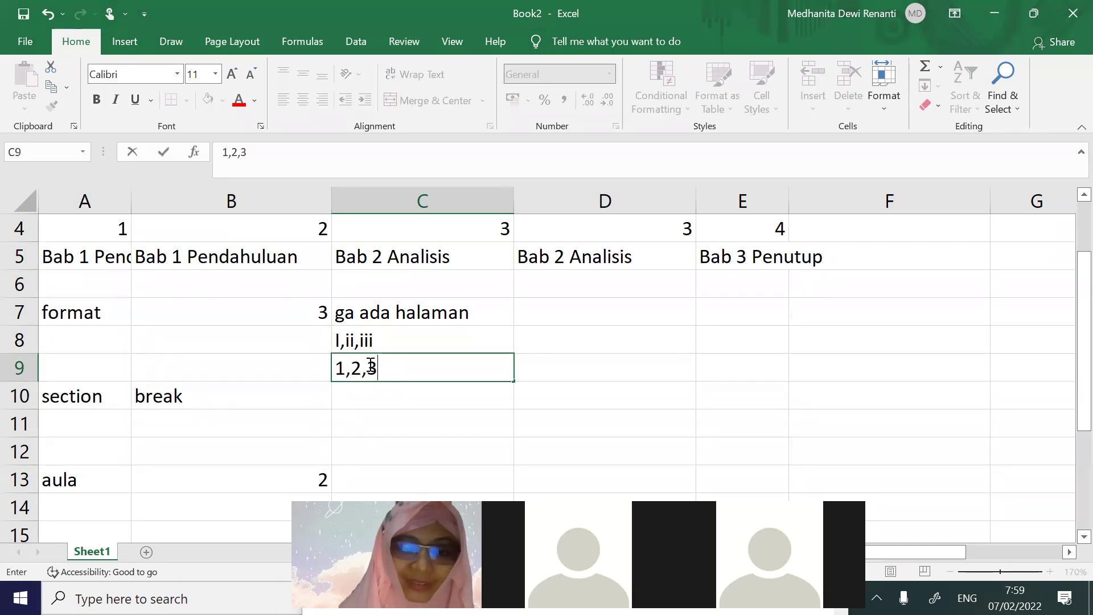
Correct the capital I in C8 to lowercase i, then insert a third row above section break
left_click(337, 340)
double_click(337, 340)
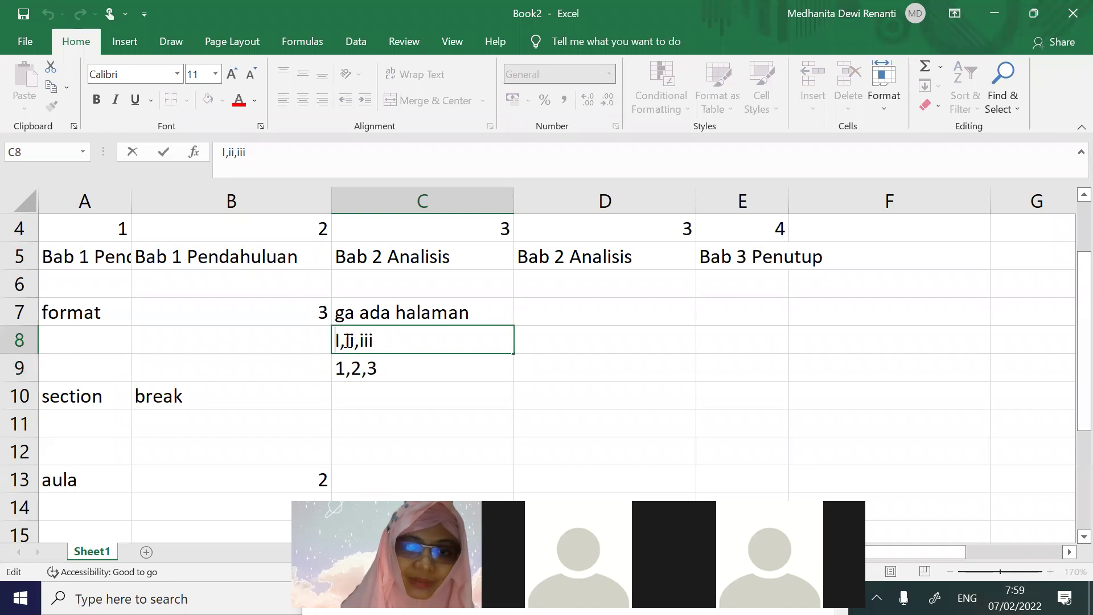
key("Delete")
type("i")
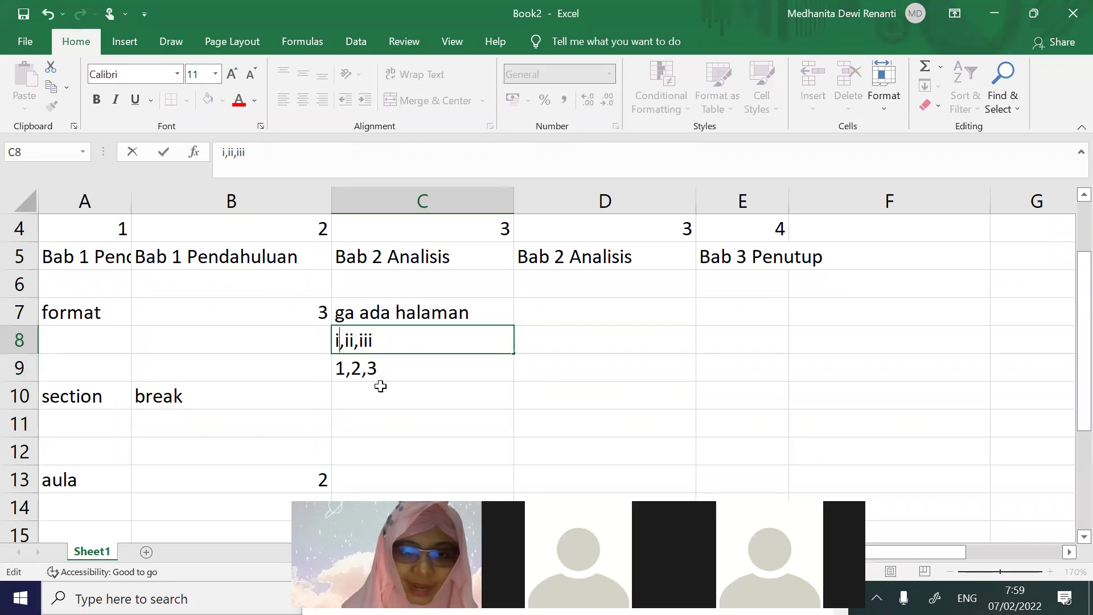
left_click(381, 391)
left_click(34, 397)
right_click(34, 397)
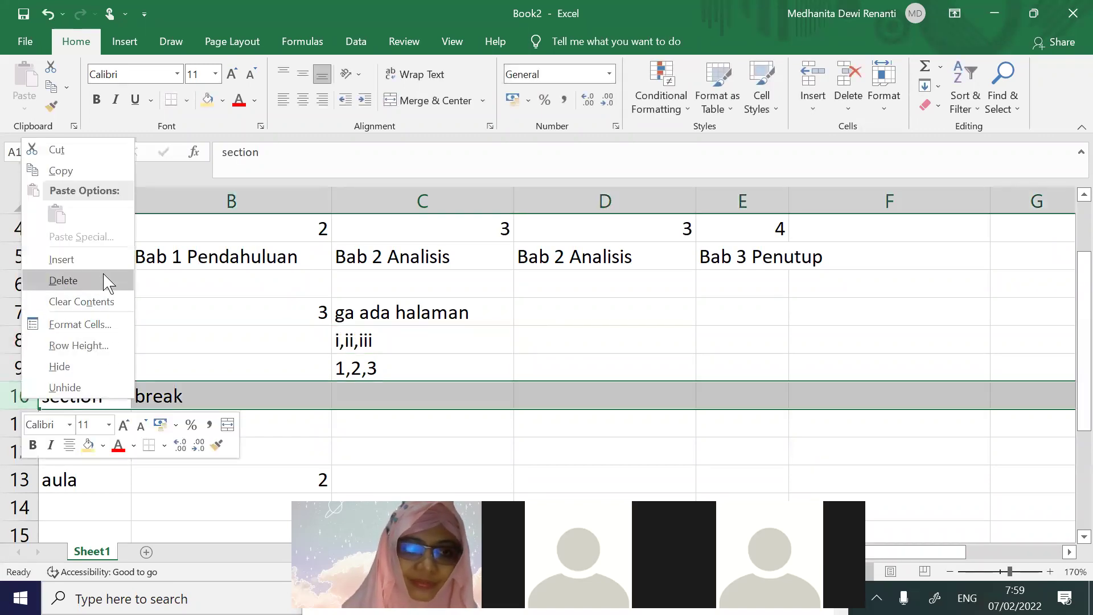
left_click(100, 257)
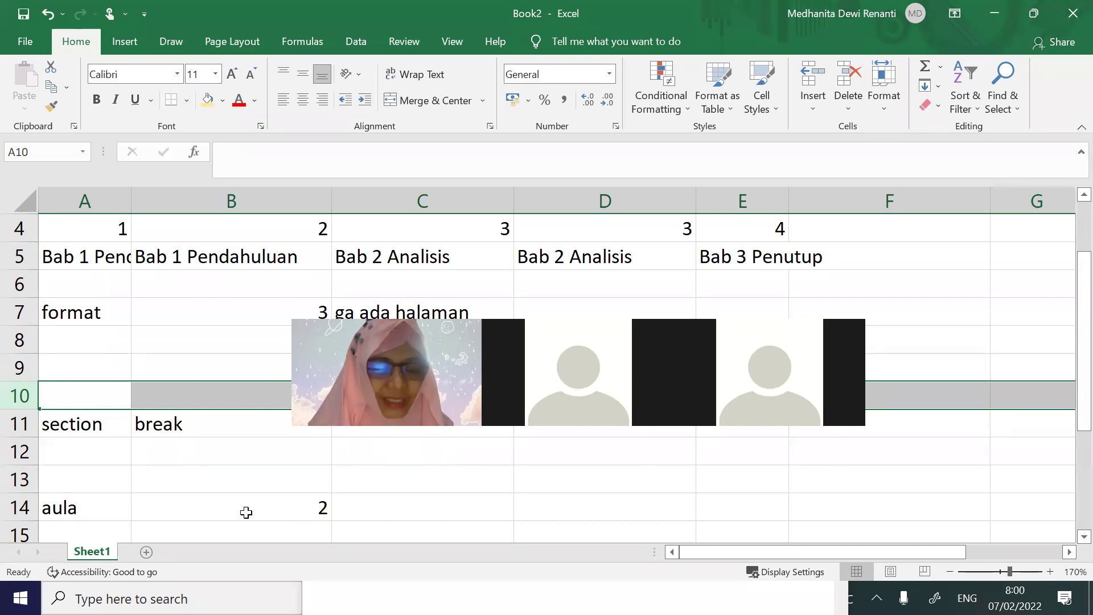
Review the notes: 2 beside aula, ga ada halaman, i,ii,iii, 1,2,3 and 3 in B7
left_click(245, 512)
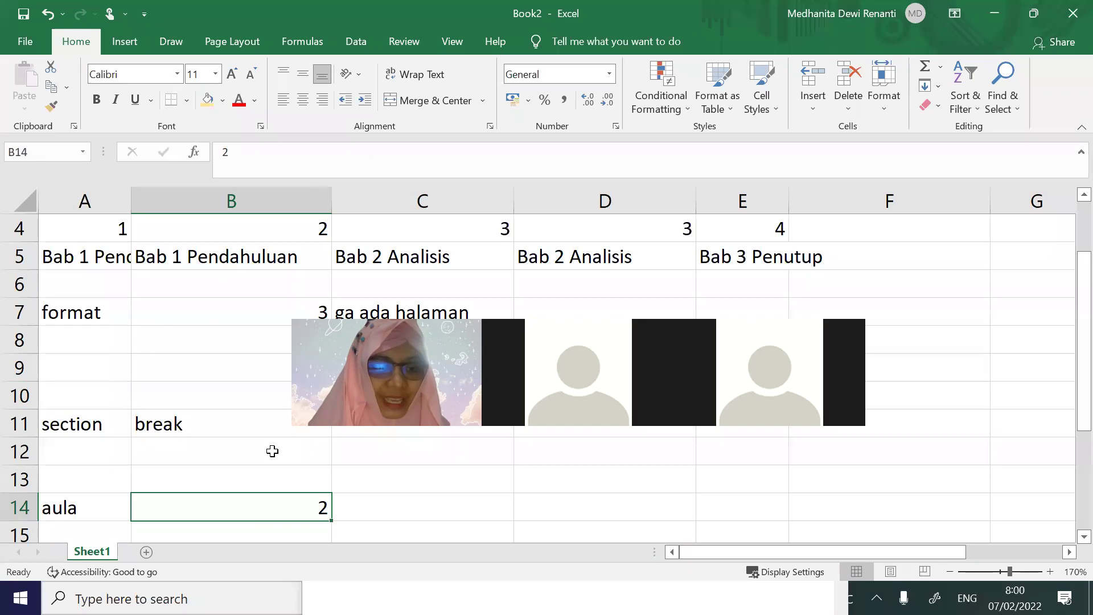
left_click(442, 312)
left_click(421, 340)
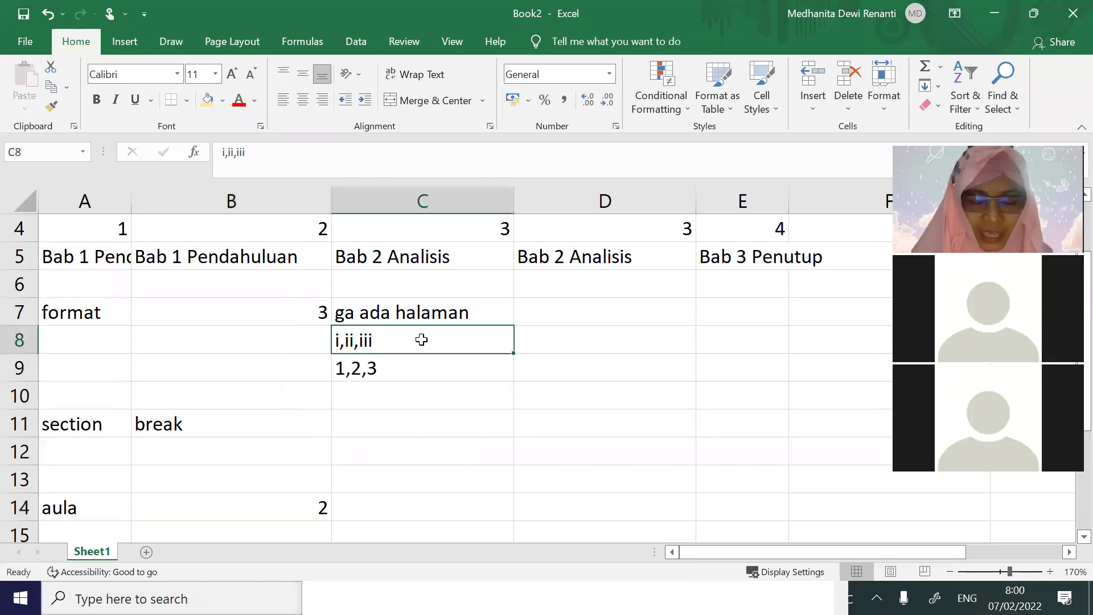
left_click(411, 379)
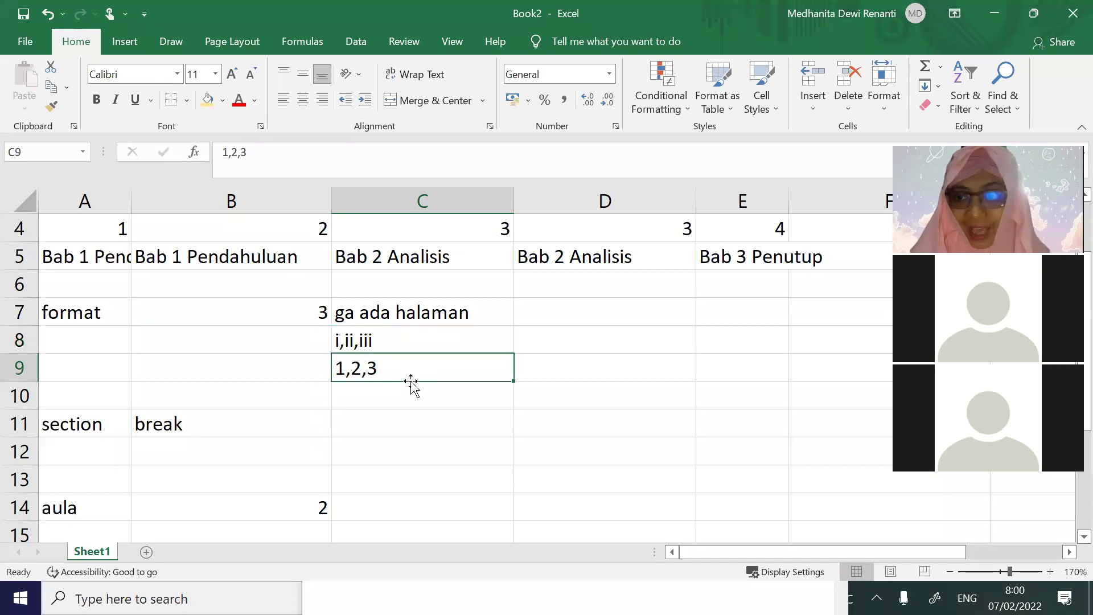
left_click(401, 467)
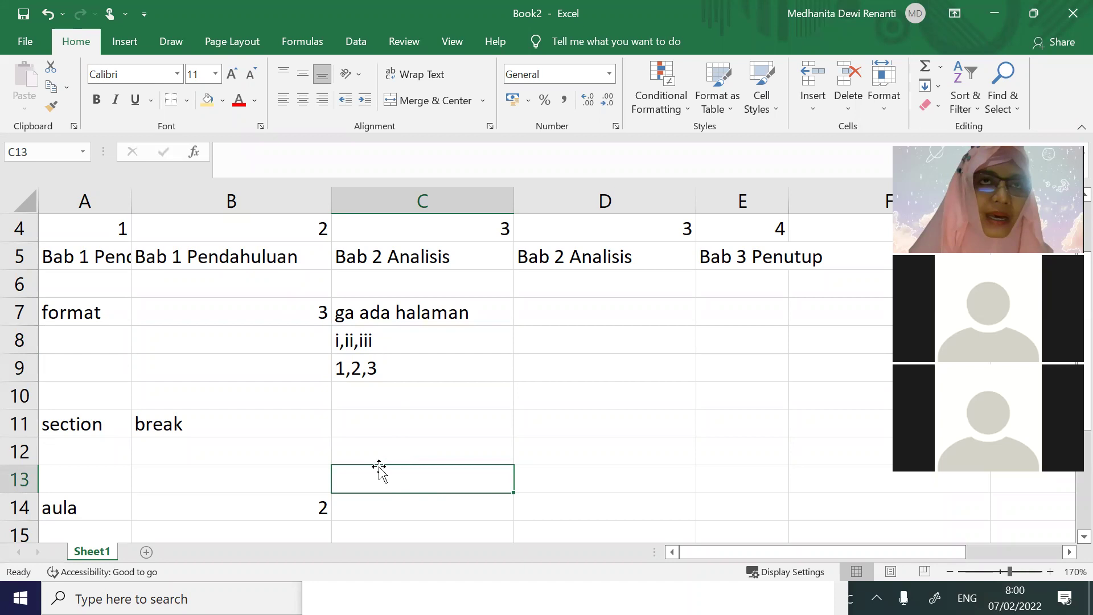
left_click(261, 321)
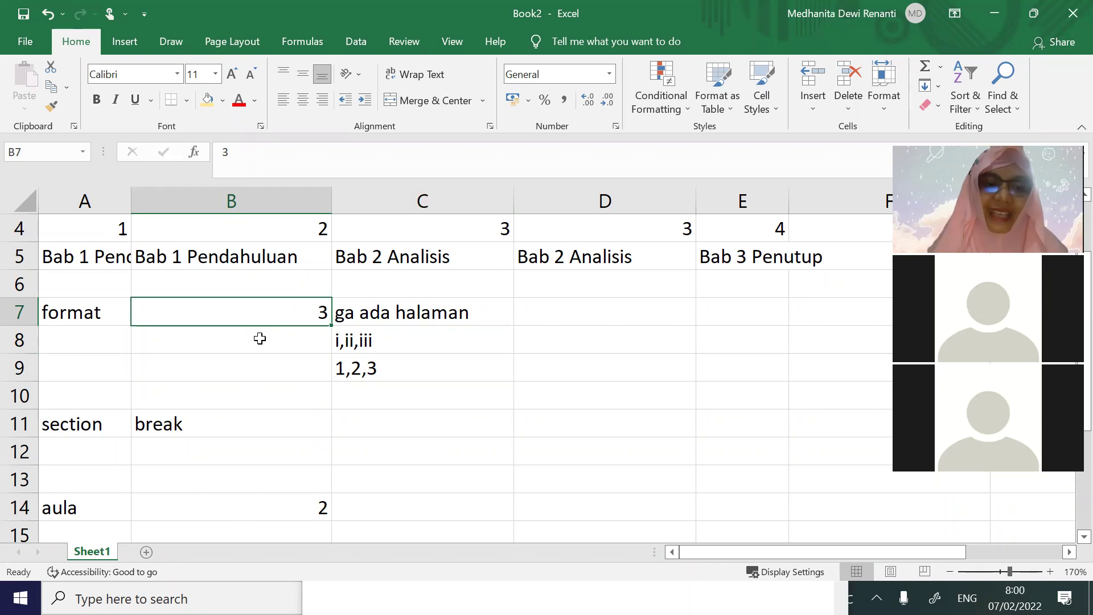
Change row 11 to read '3 section' in A11 and '2 break' in B11
left_click(117, 422)
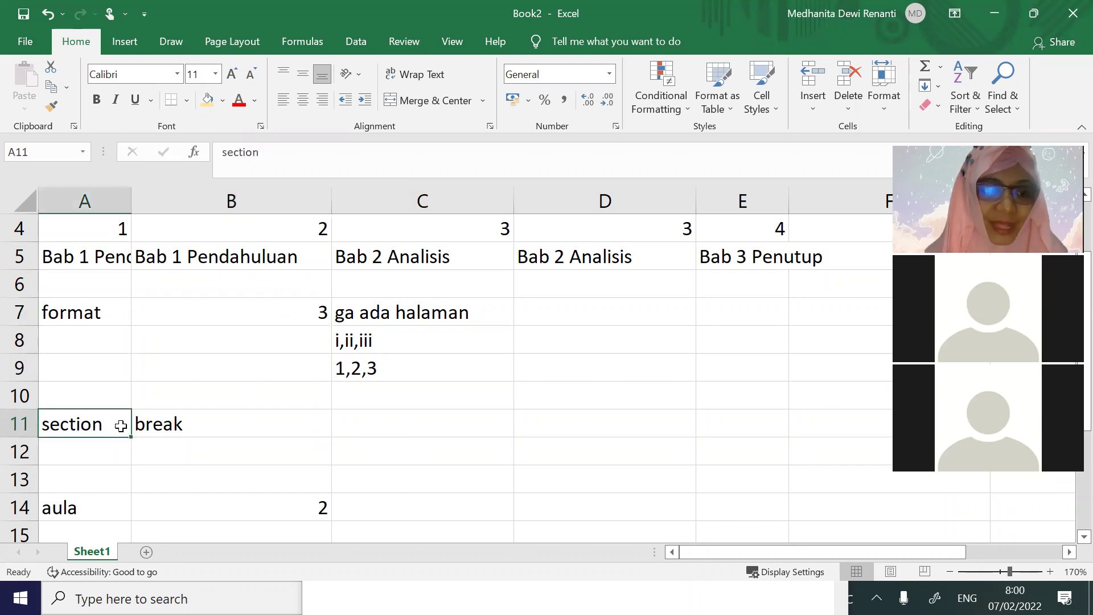
double_click(43, 423)
type("3")
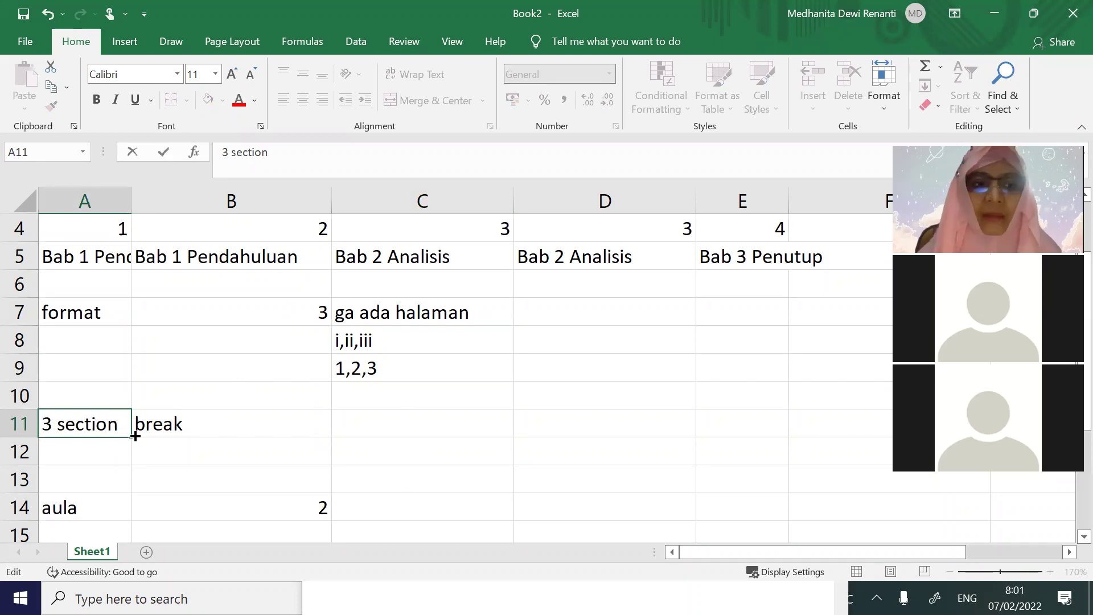
double_click(156, 424)
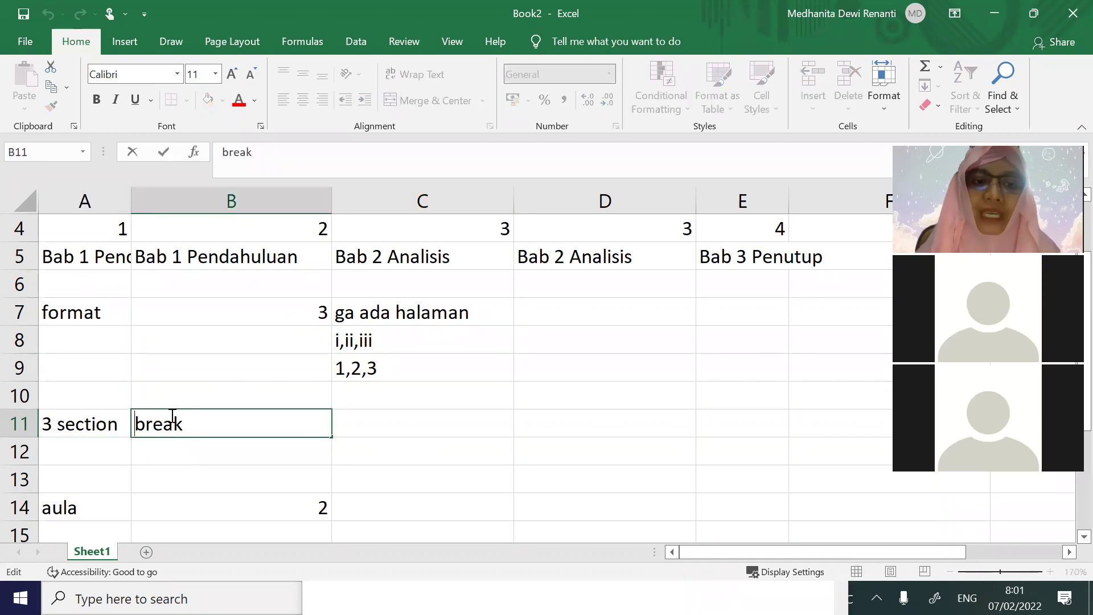
type("2")
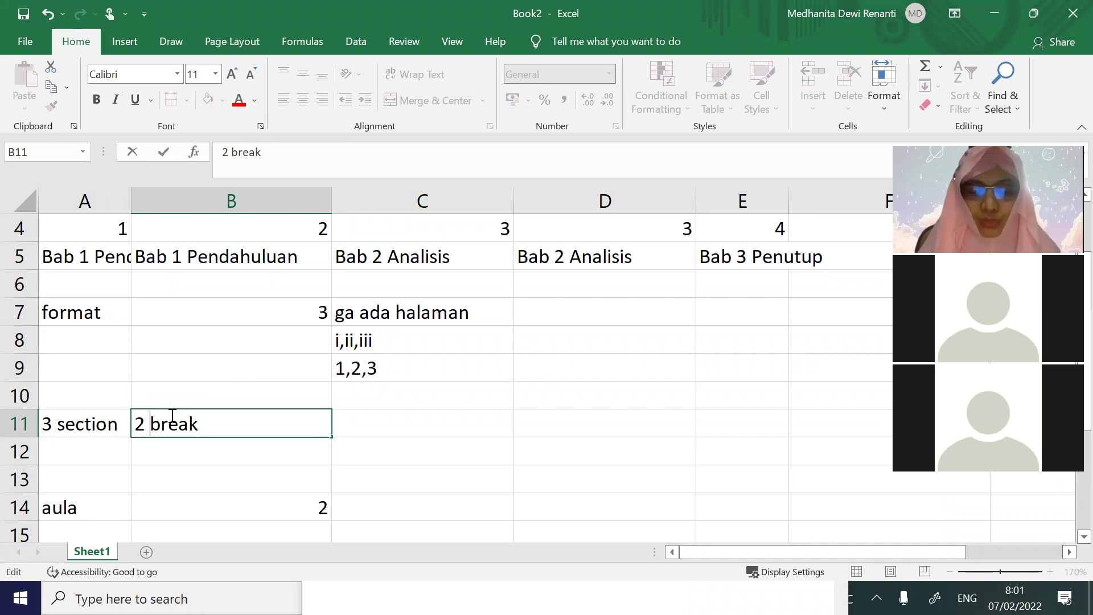
Enter '5 section' in A12 and '4 break' in B12, then switch to Word
left_click(98, 448)
type("5 section")
key("Tab")
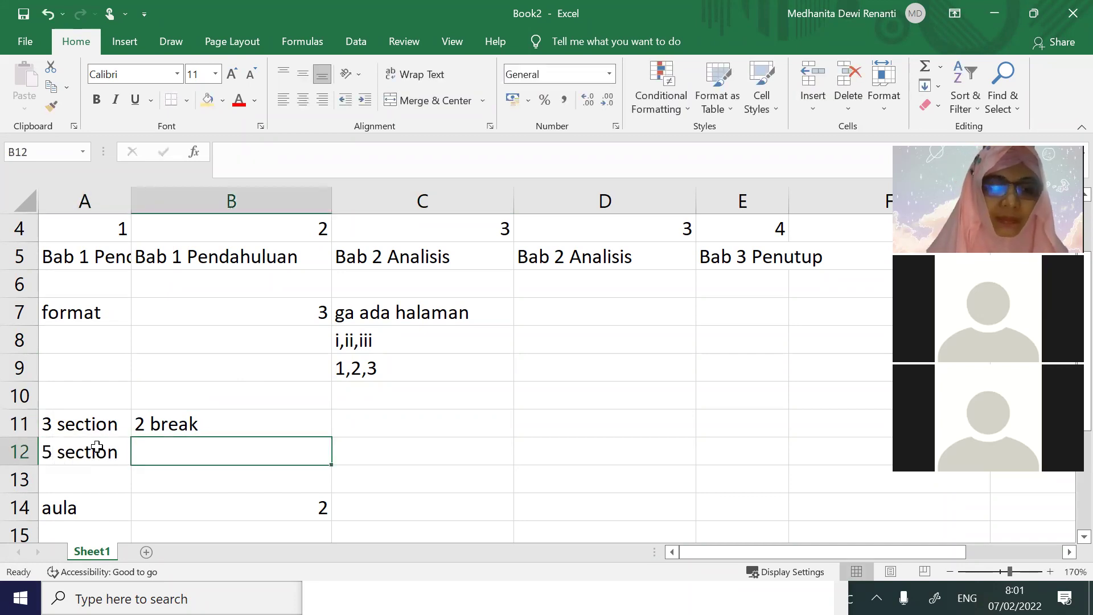
type("4 break")
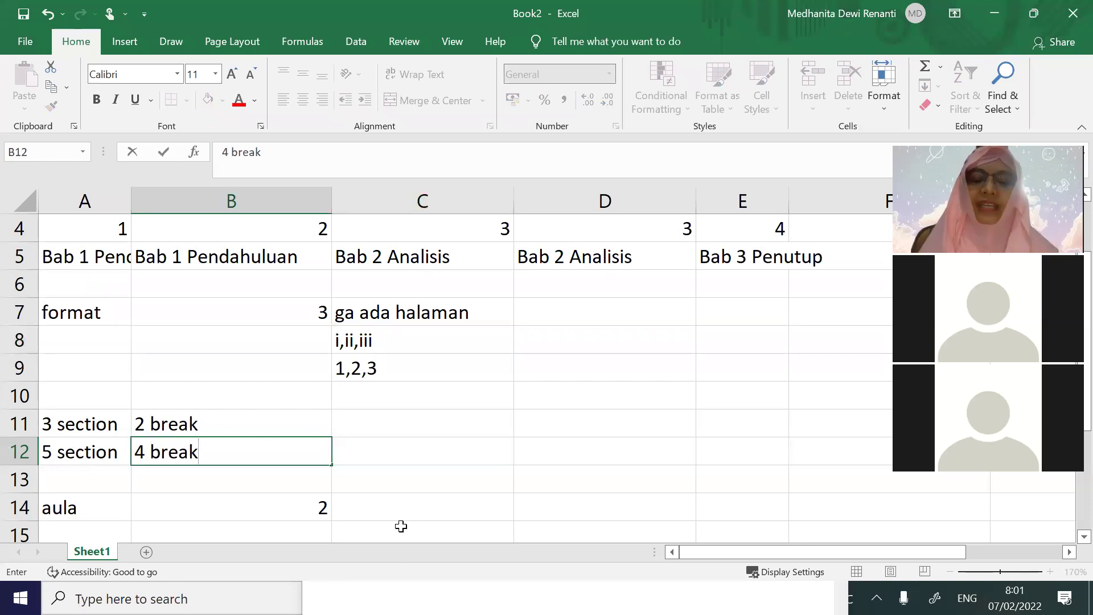
left_click(437, 487)
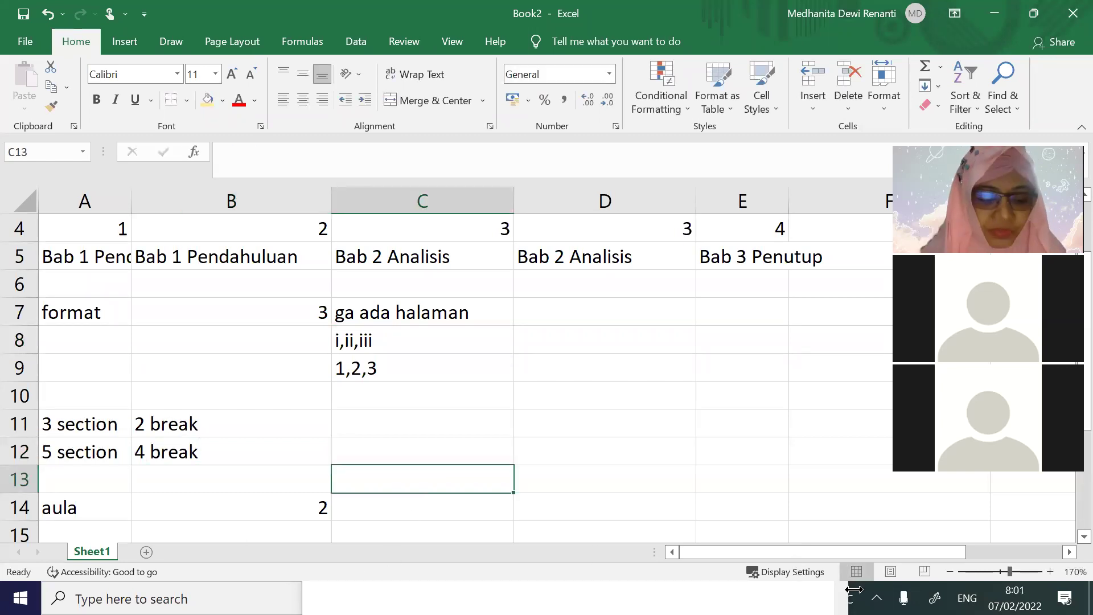
key("alt+Tab")
key("alt+Tab")
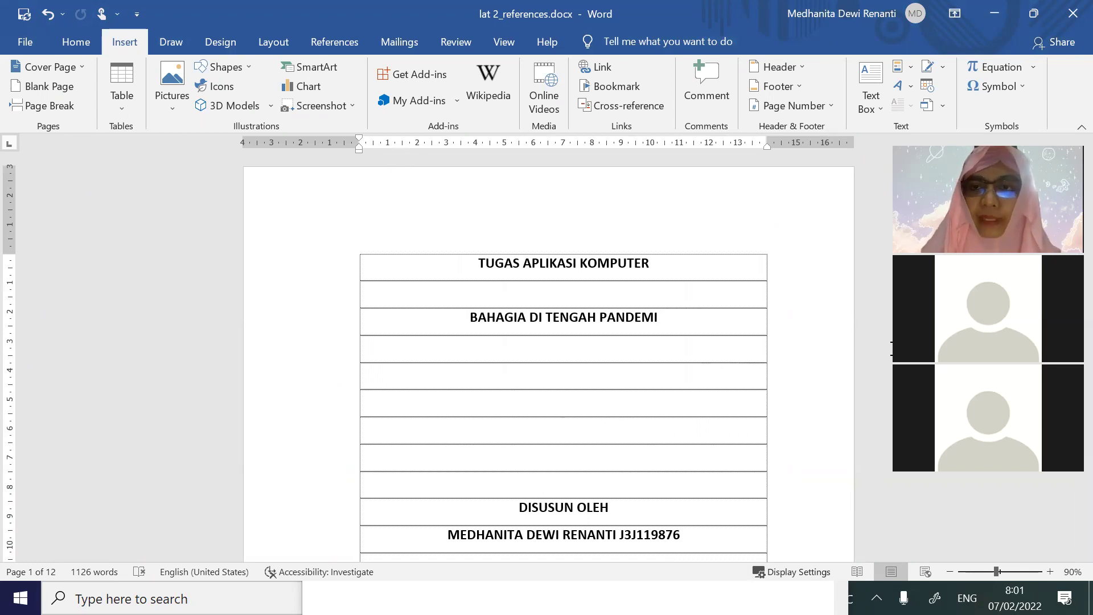
Add Plain Number 3 bottom-of-page numbers, right-aligned, and close the footer
left_click(816, 120)
mouse_move(818, 158)
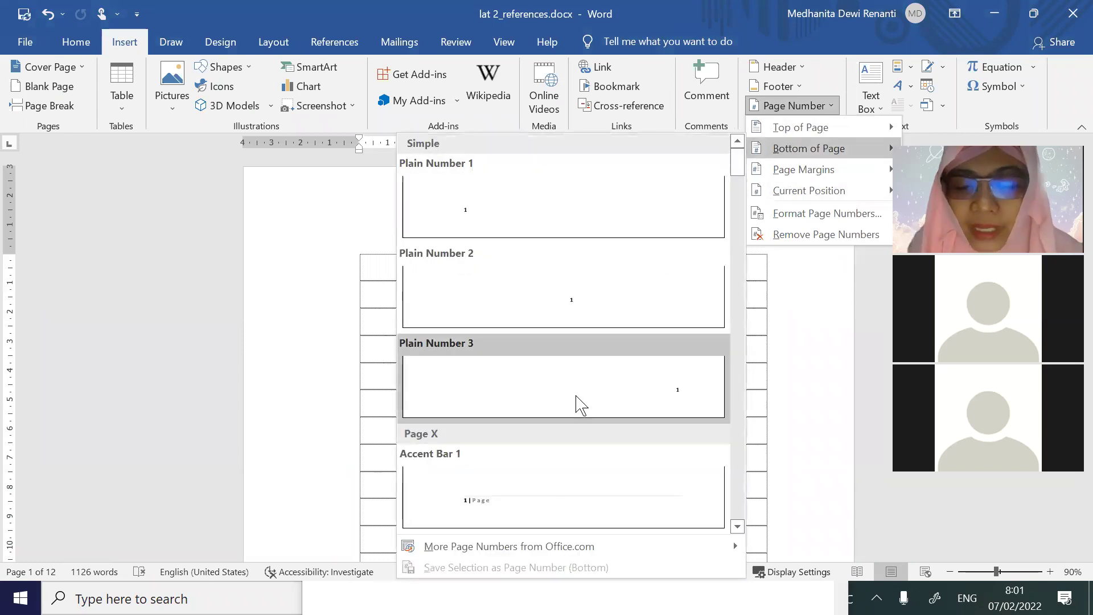
left_click(577, 399)
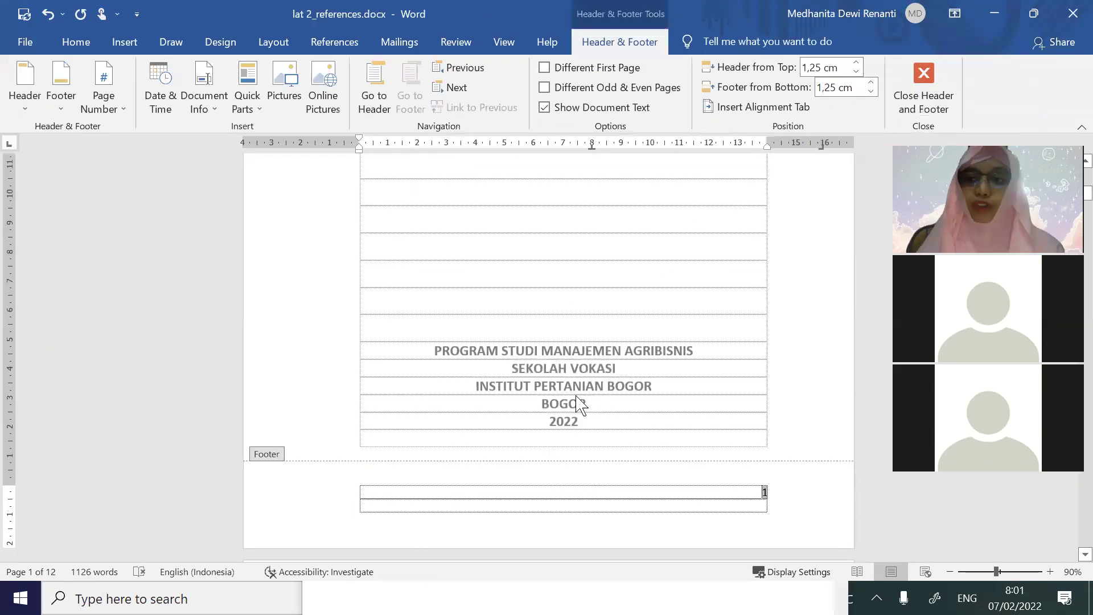
double_click(762, 405)
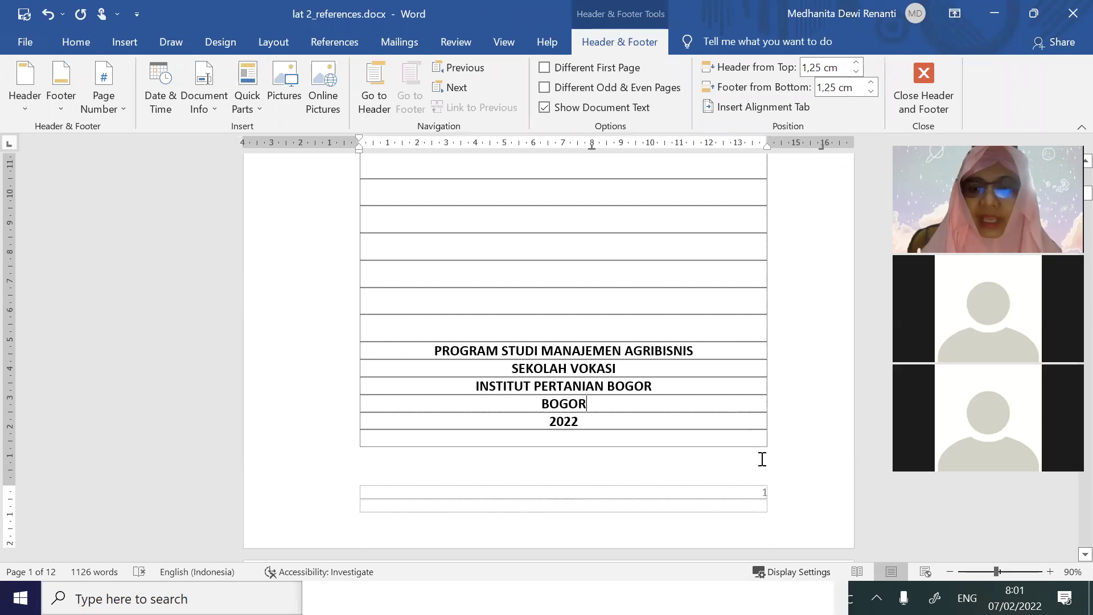
scroll(765, 507, "down", 15)
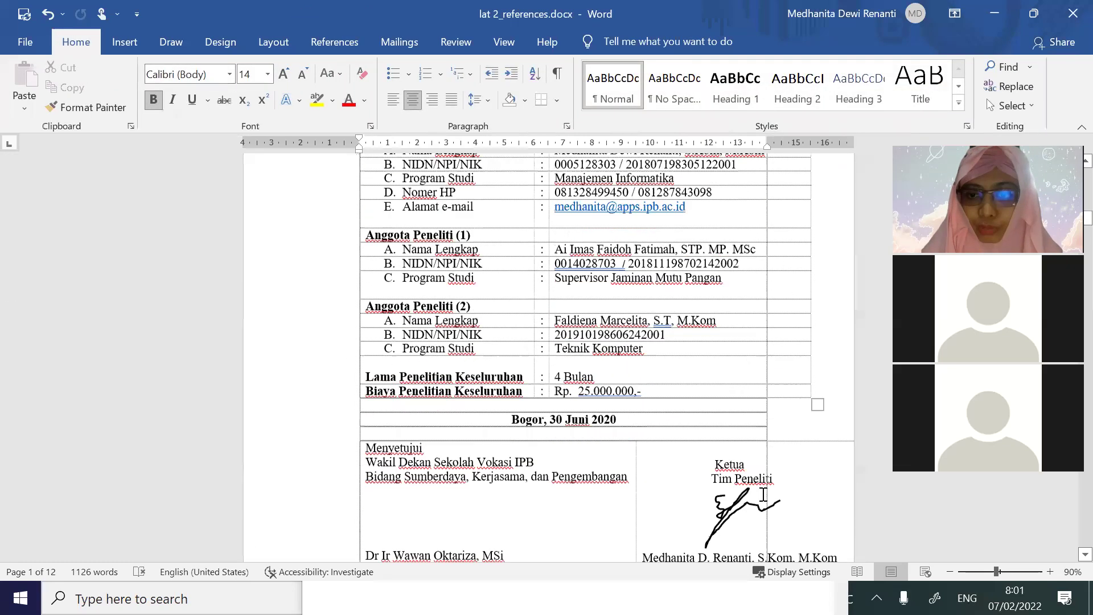
scroll(763, 493, "down", 15)
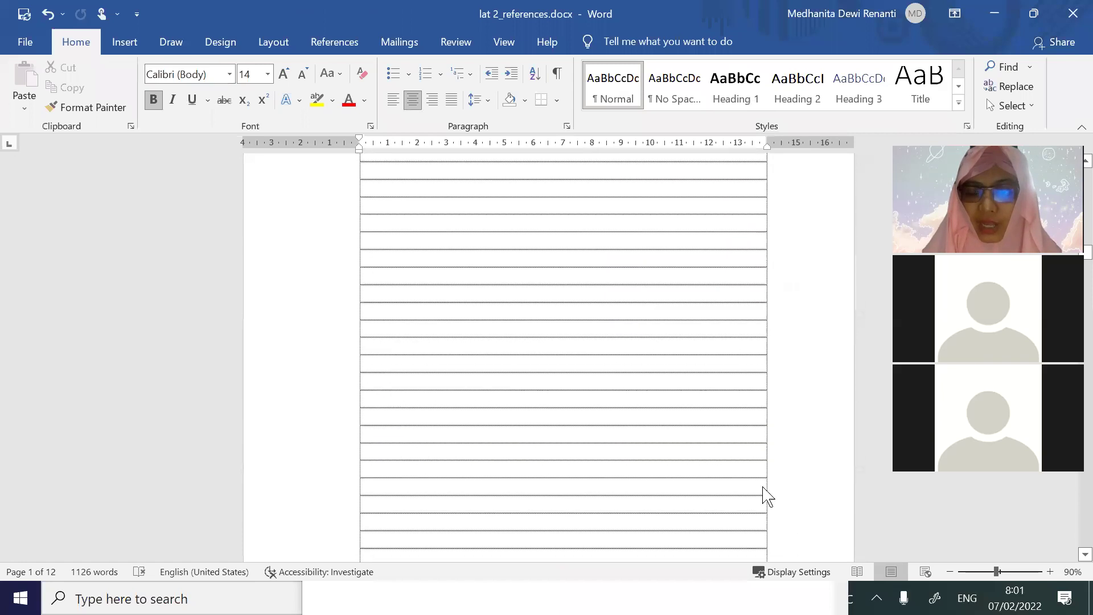
scroll(748, 417, "down", 8)
scroll(747, 408, "down", 20)
scroll(747, 409, "down", 5)
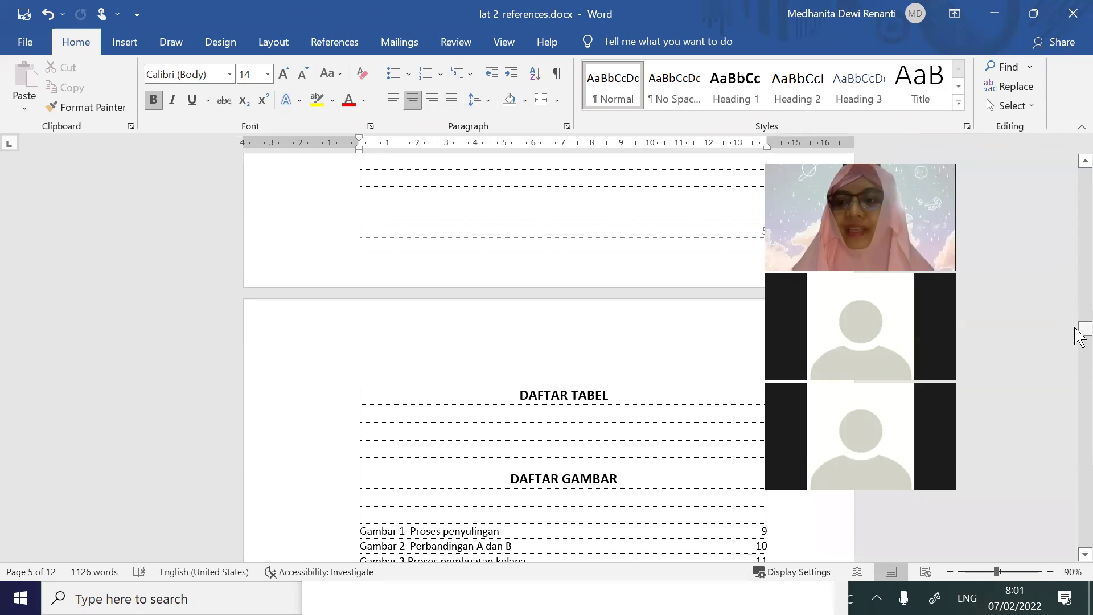
left_click_drag(1080, 334, 1082, 311)
left_click_drag(1080, 183, 1075, 183)
left_click(552, 312)
scroll(1022, 183, "up", 3)
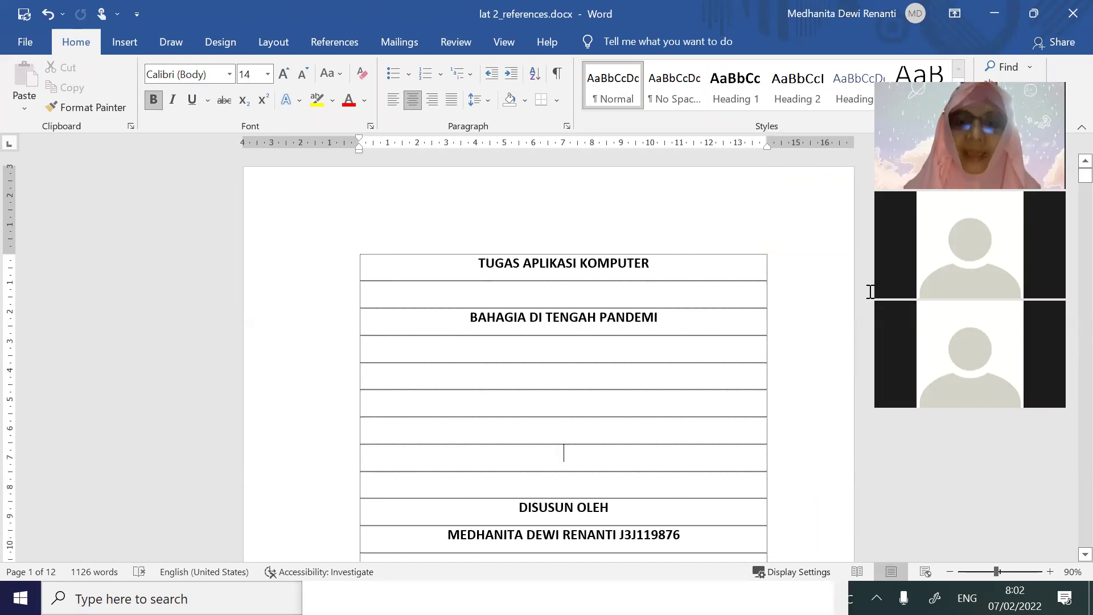
scroll(871, 292, "down", 10)
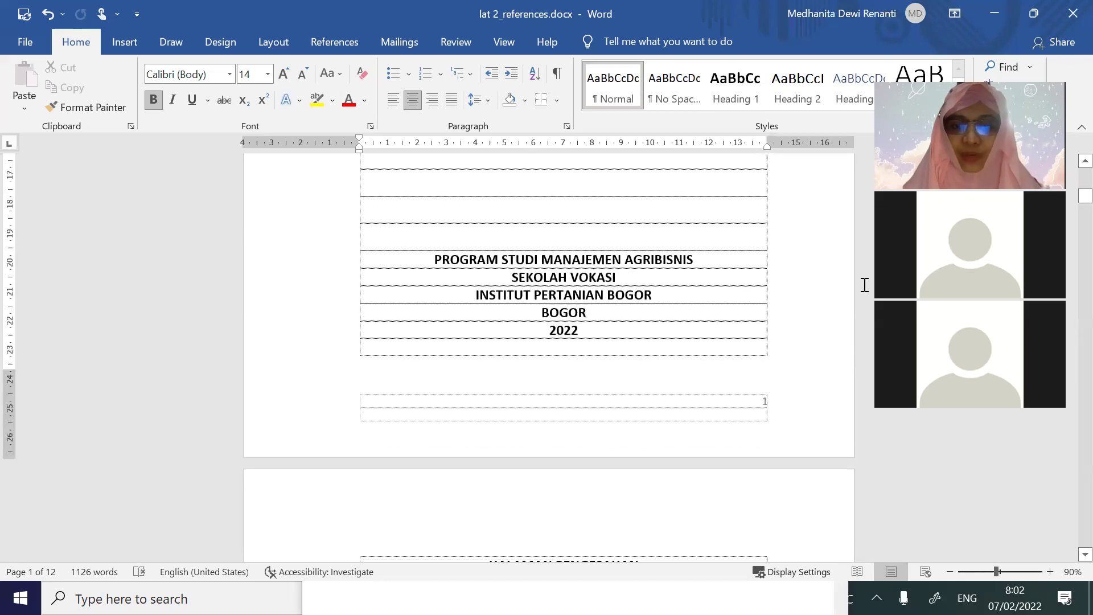
Open footer editing on the cover page and inspect the page 2 footer number
double_click(638, 415)
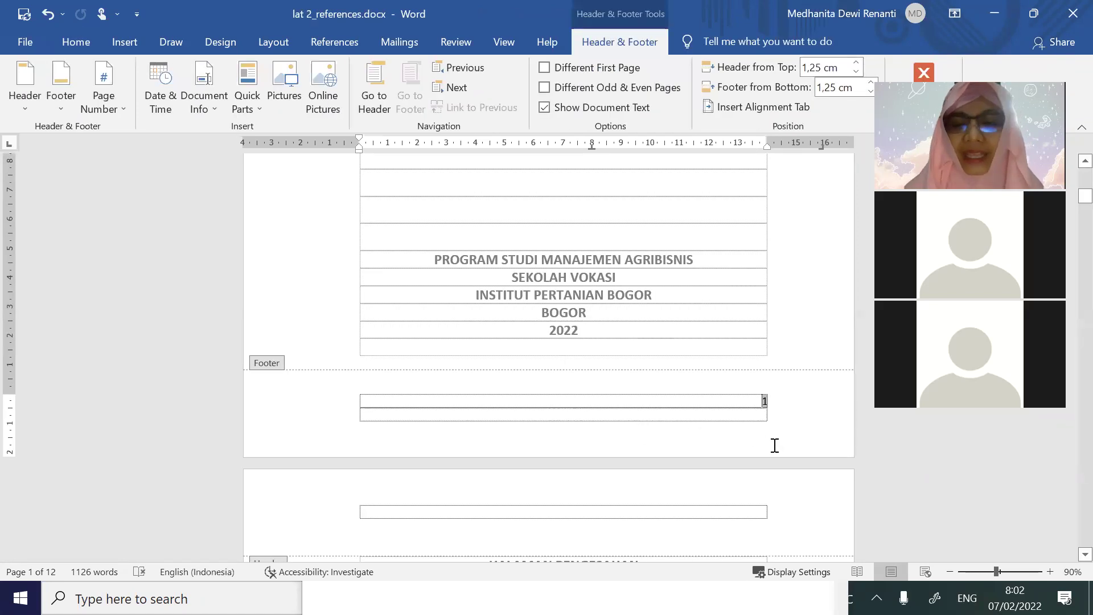
scroll(766, 416, "down", 15)
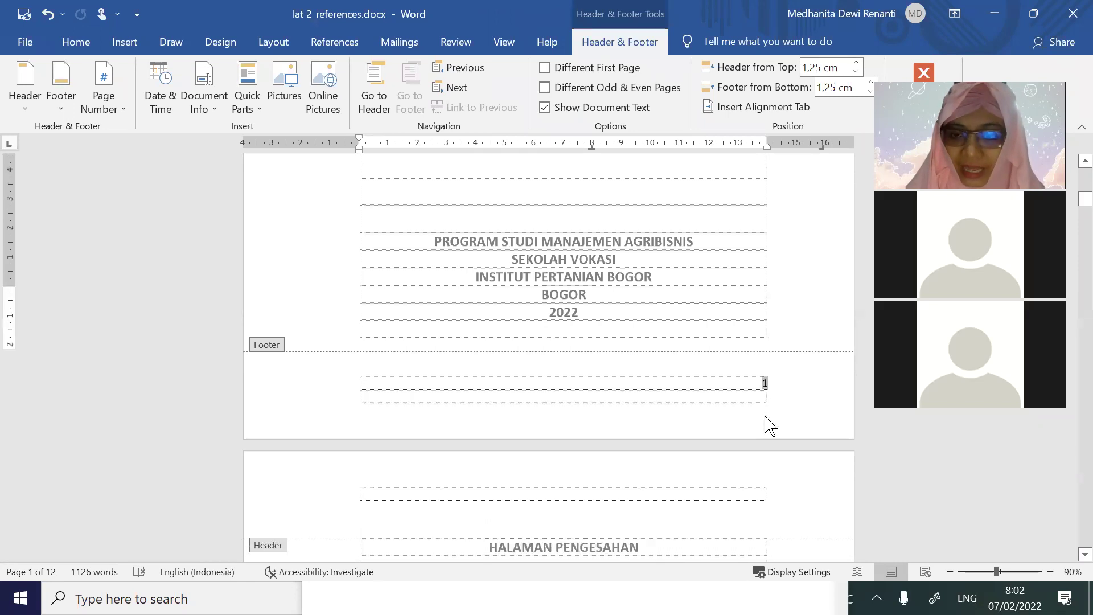
scroll(765, 416, "down", 12)
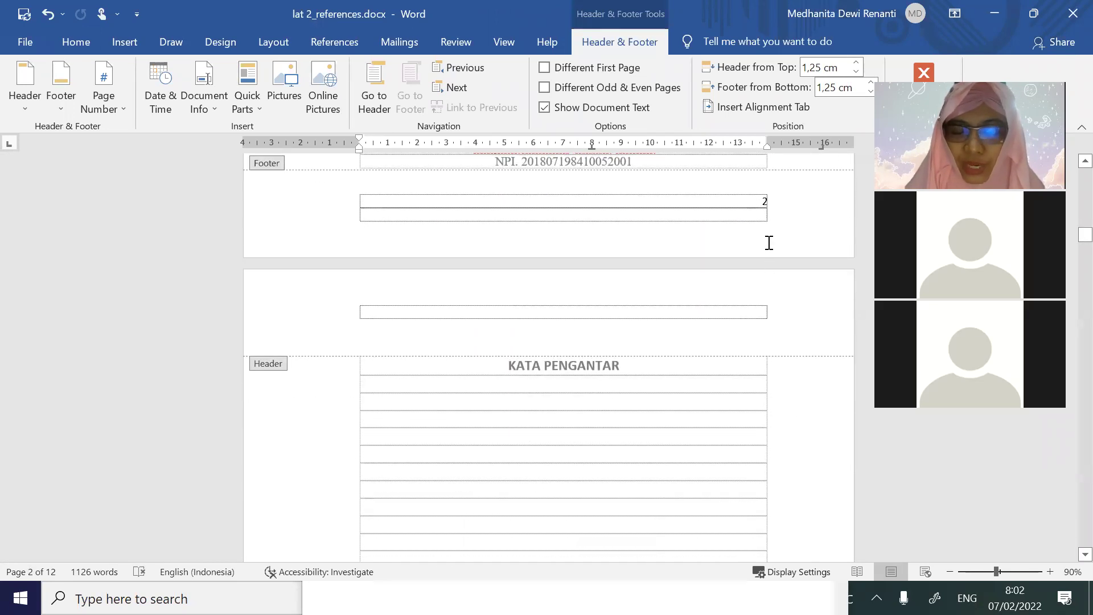
left_click(707, 208)
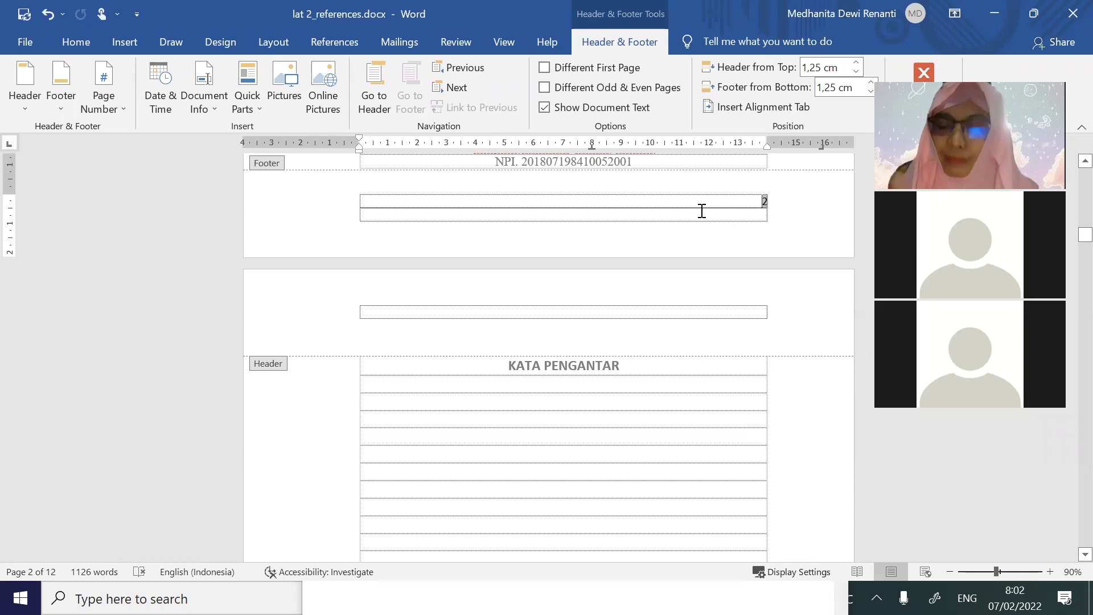
scroll(778, 284, "up", 15)
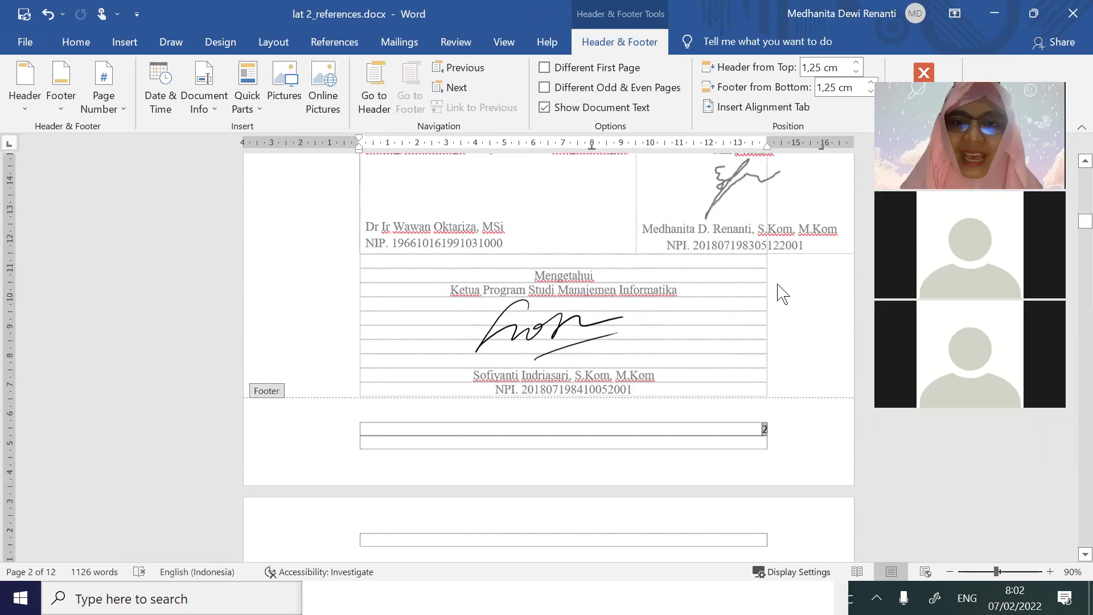
scroll(779, 293, "up", 1)
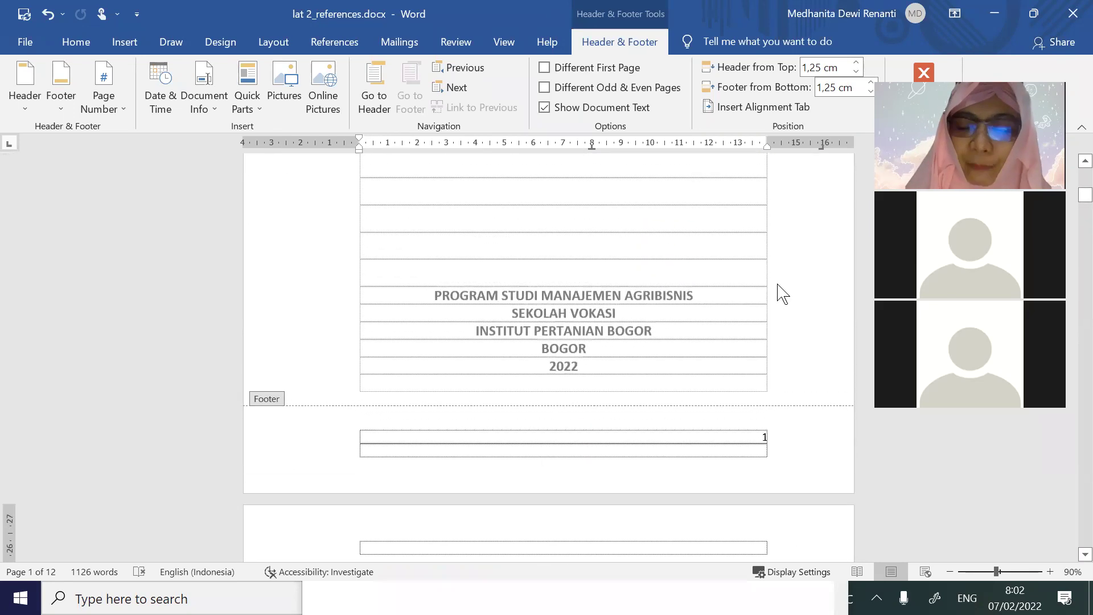
scroll(777, 293, "down", 4)
Select and delete the cover page's page number 1, then close footer editing
left_click(763, 295)
left_click_drag(762, 296, 775, 307)
key("Delete")
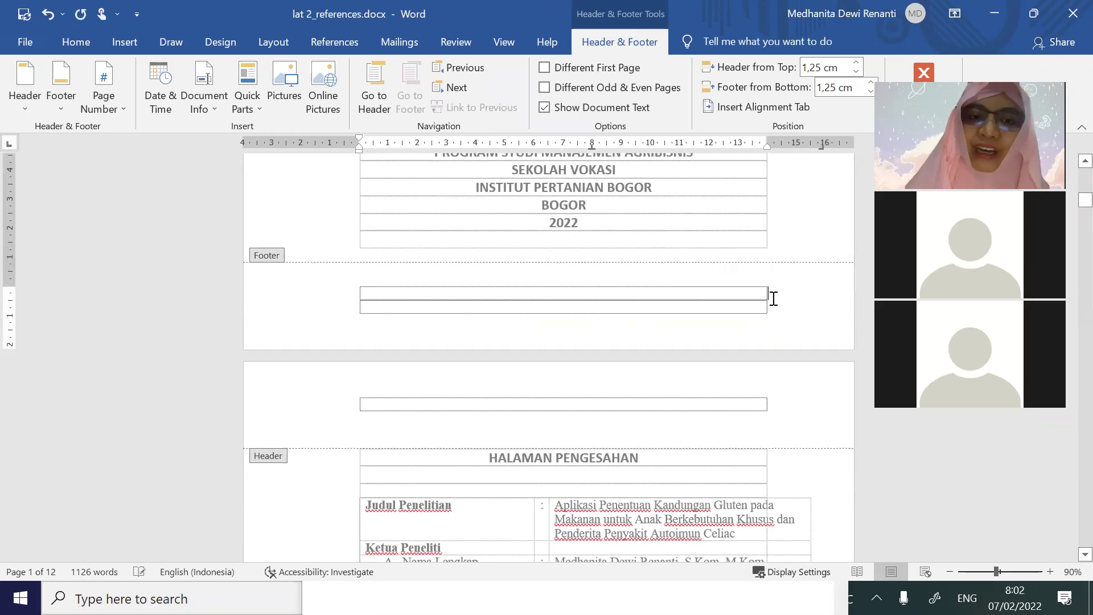
scroll(773, 299, "down", 15)
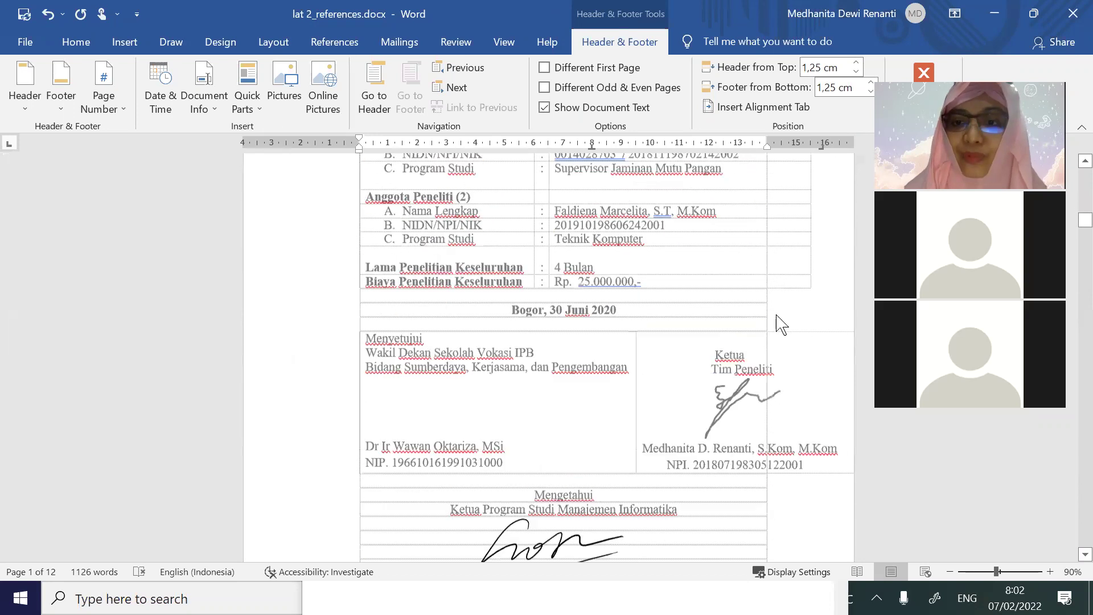
scroll(786, 358, "down", 15)
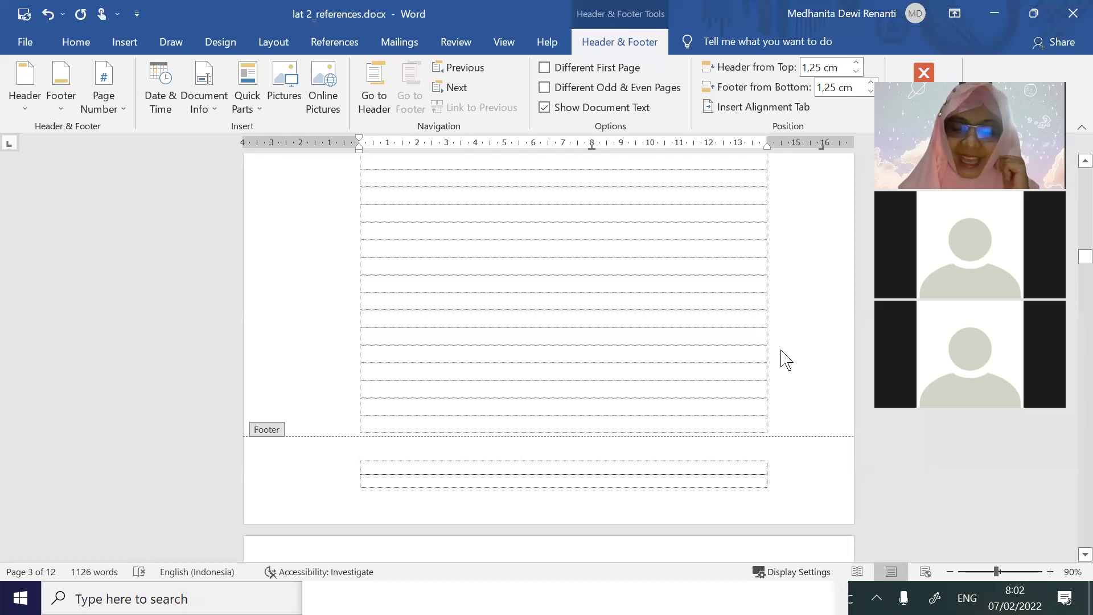
double_click(705, 333)
scroll(703, 327, "up", 20)
scroll(706, 333, "up", 10)
left_click(697, 326)
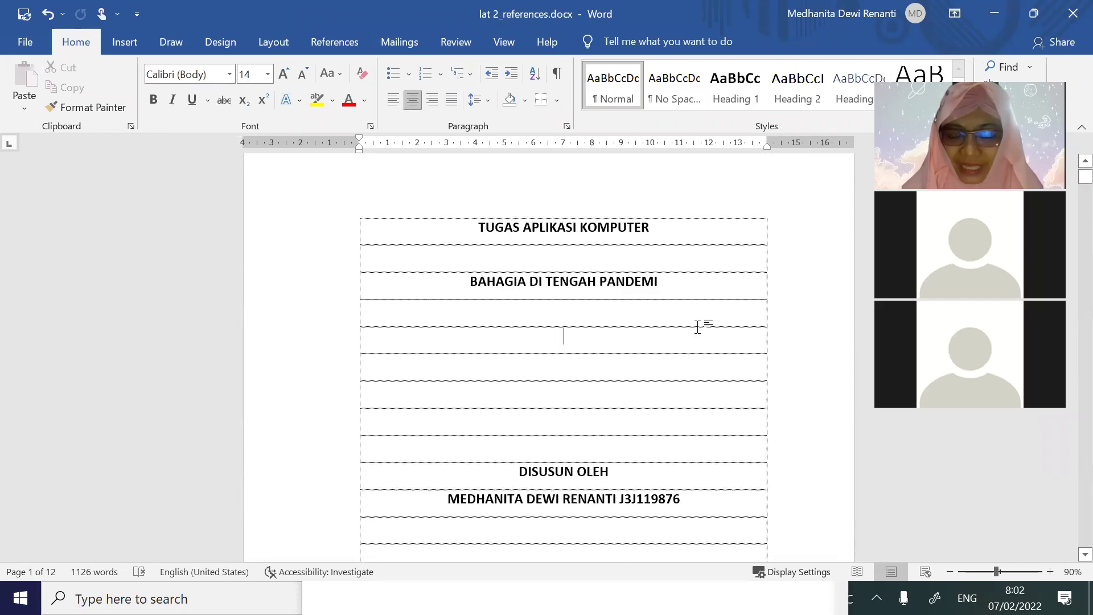
Add a blank line after the last NPI line, remove the stray line above Mengetahui, then switch to Excel
scroll(697, 327, "down", 5)
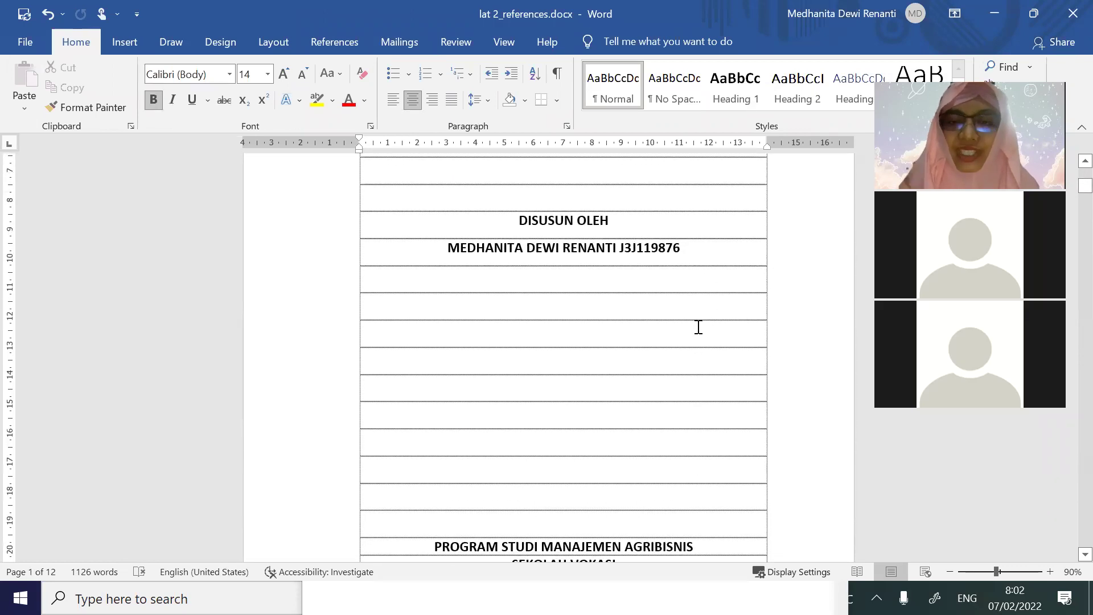
scroll(647, 327, "down", 8)
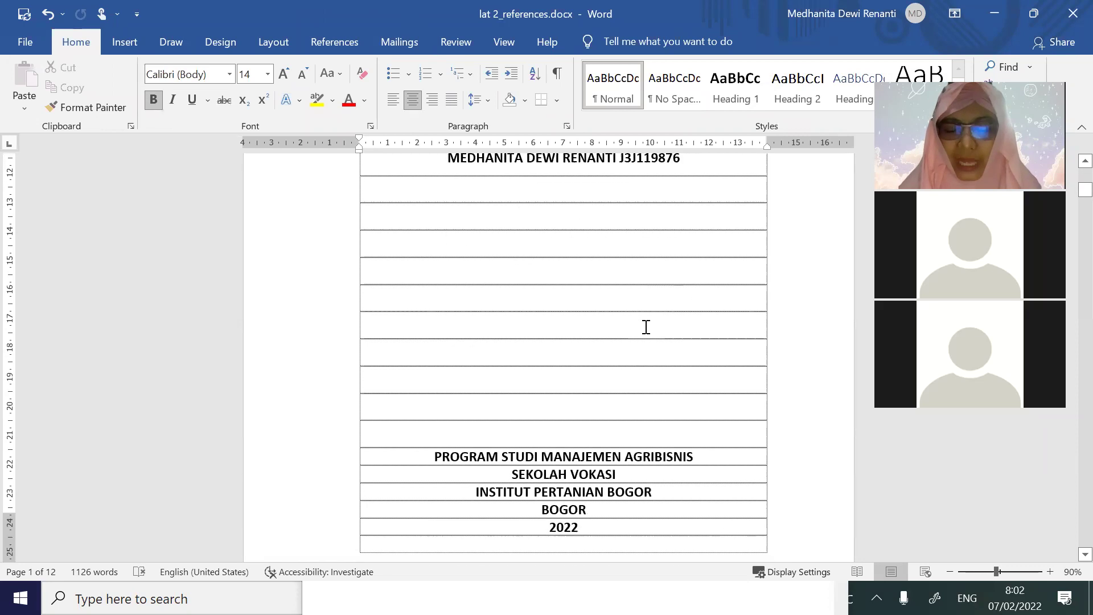
scroll(646, 327, "down", 14)
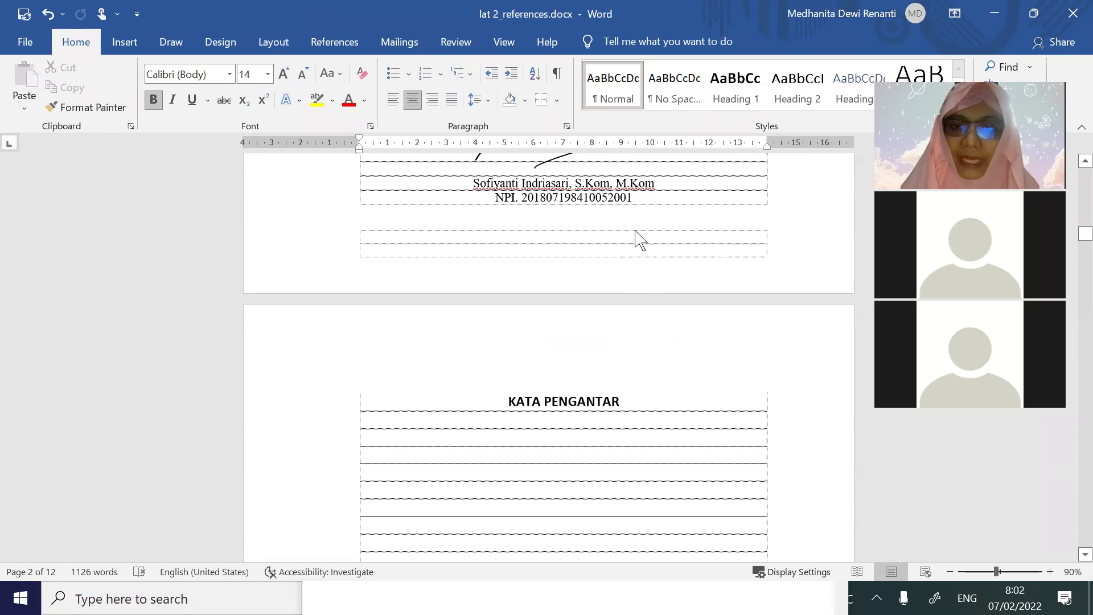
left_click(648, 201)
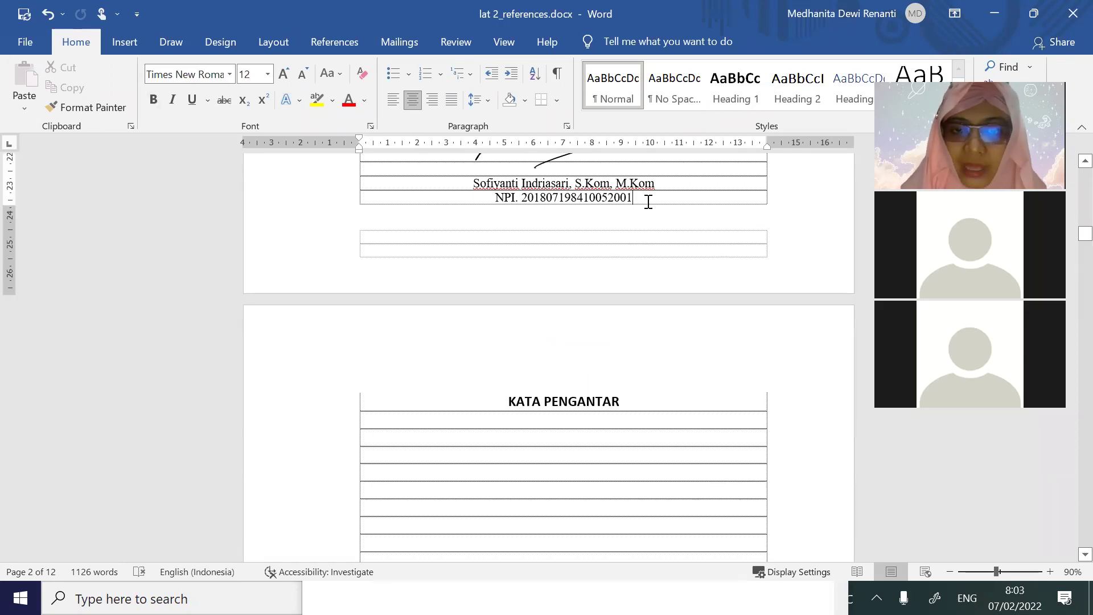
key("Return")
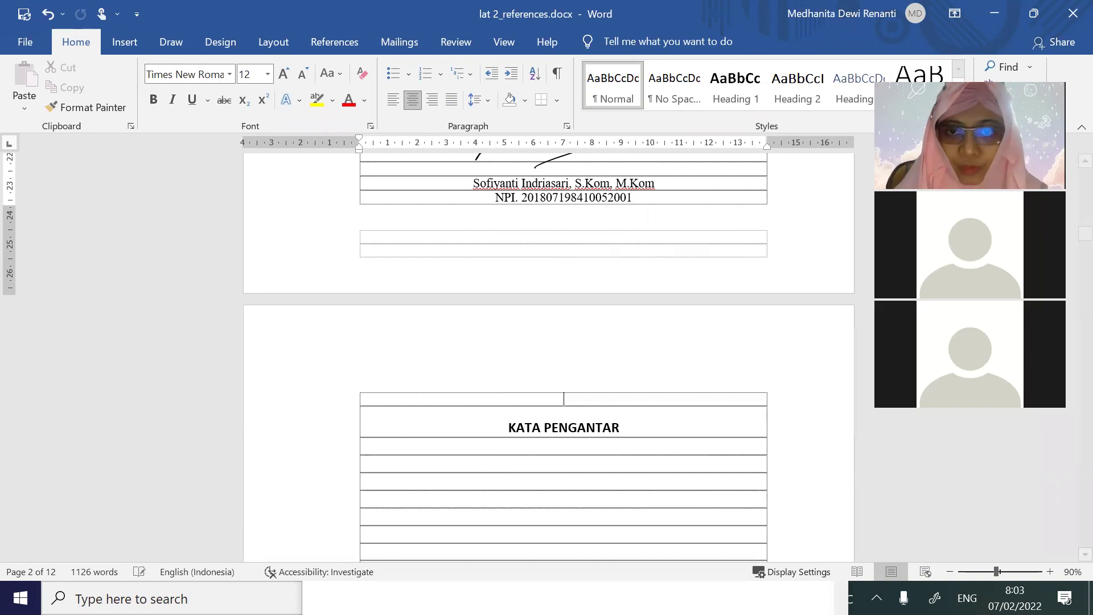
scroll(677, 188, "up", 2)
scroll(675, 219, "up", 2)
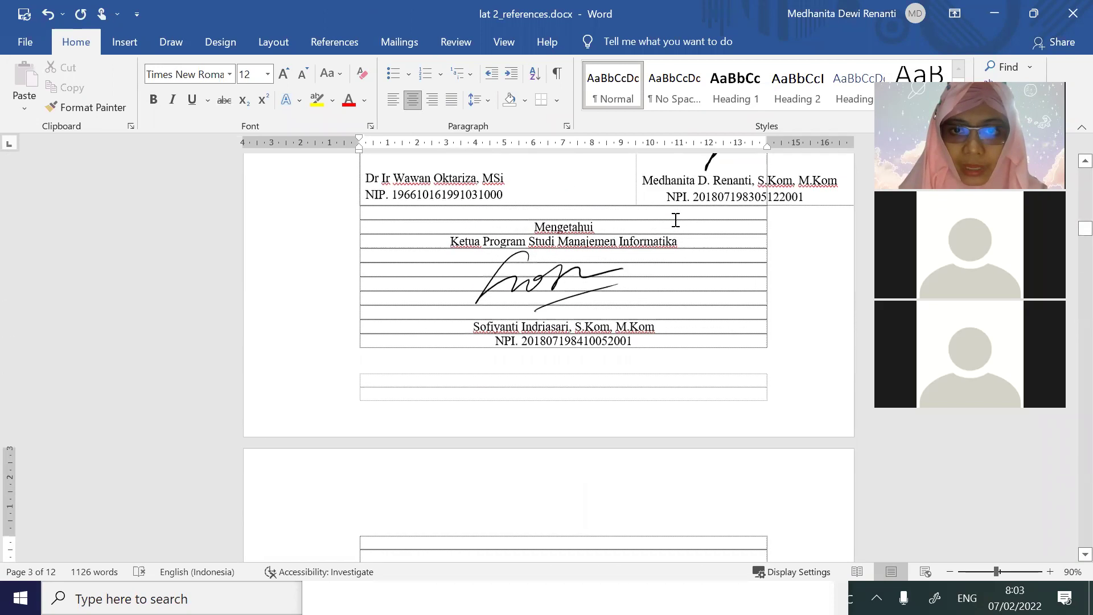
key("Delete")
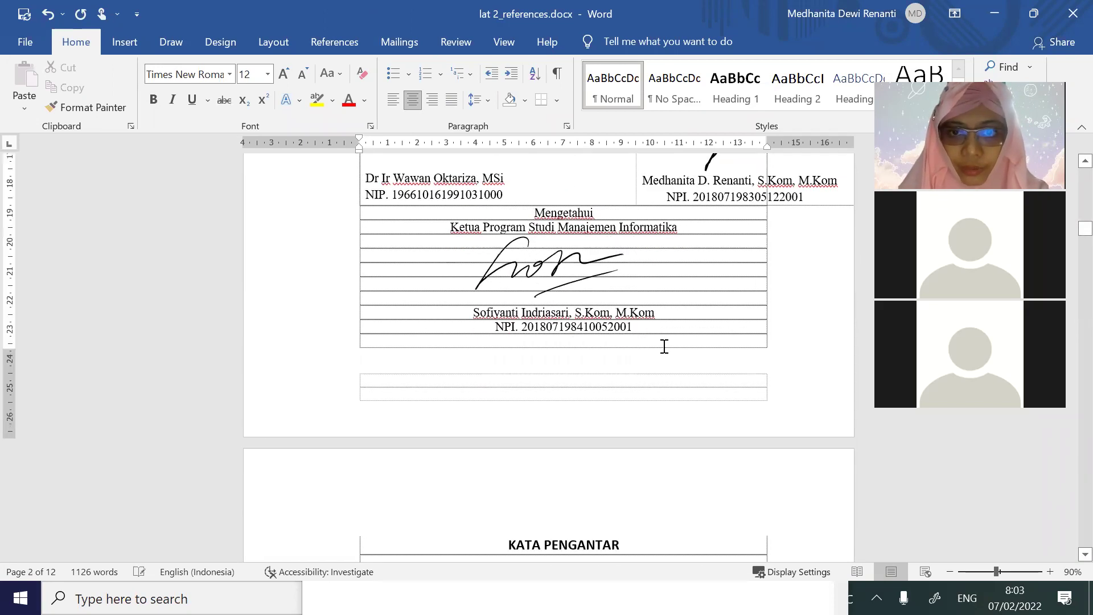
scroll(660, 344, "down", 6)
scroll(658, 331, "up", 3)
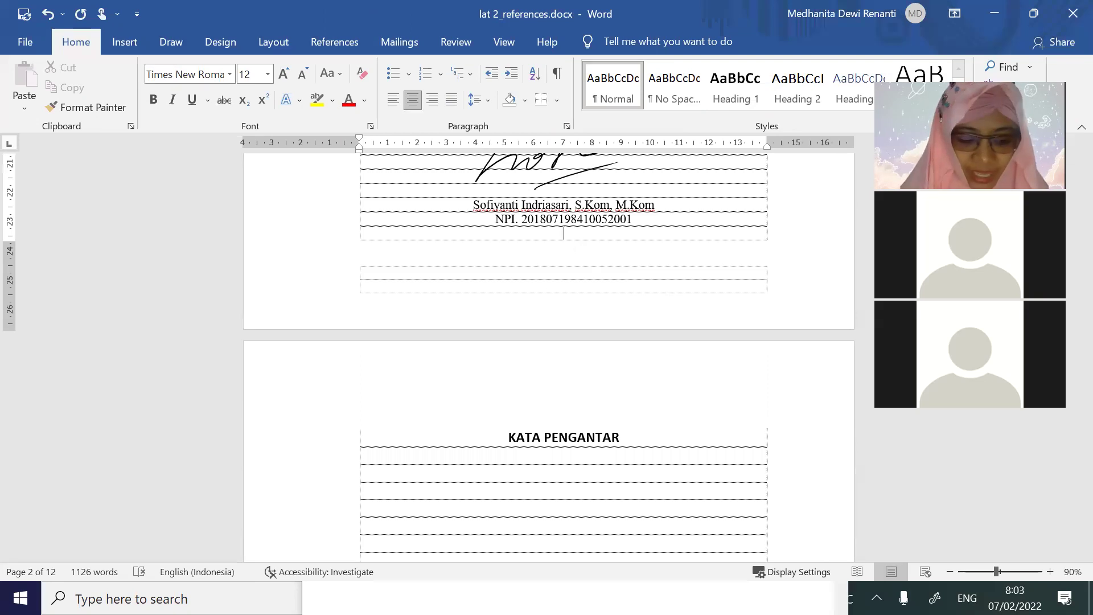
key("alt+Tab")
left_click(135, 312)
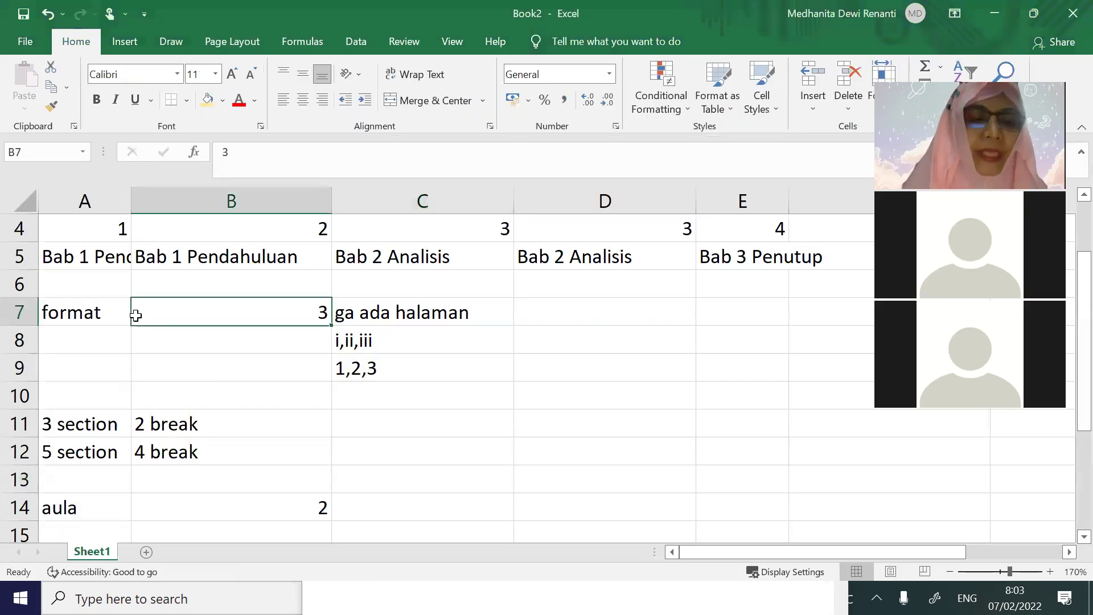
Check Book2's halaman pengesahan in B2, no-page-number note in A1 and i in C1, then return to Word
scroll(138, 307, "up", 1)
left_click(278, 311)
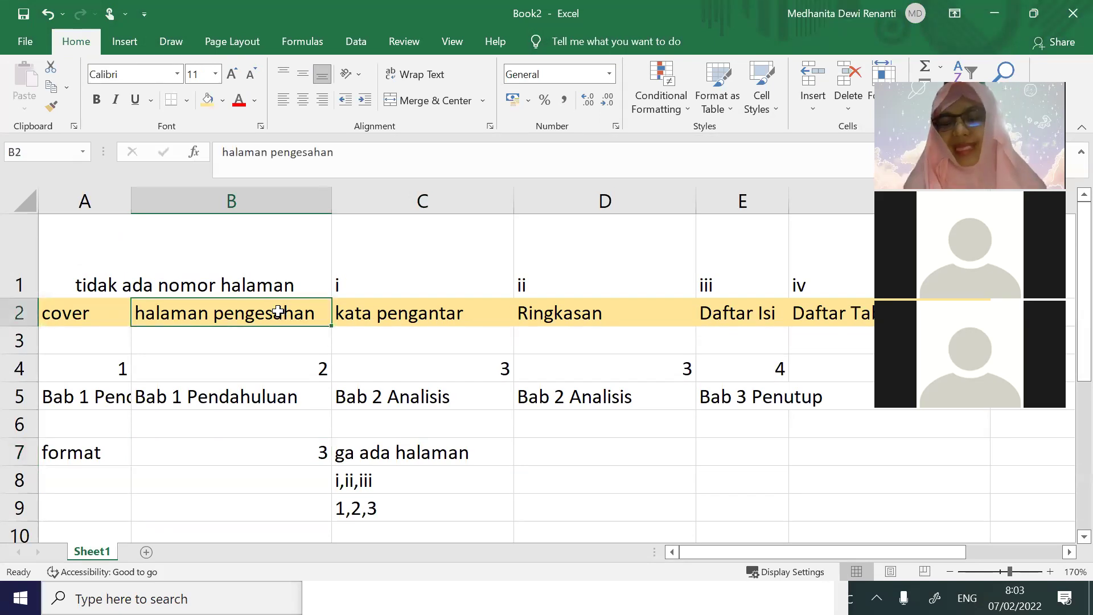
left_click(136, 270)
left_click(419, 286)
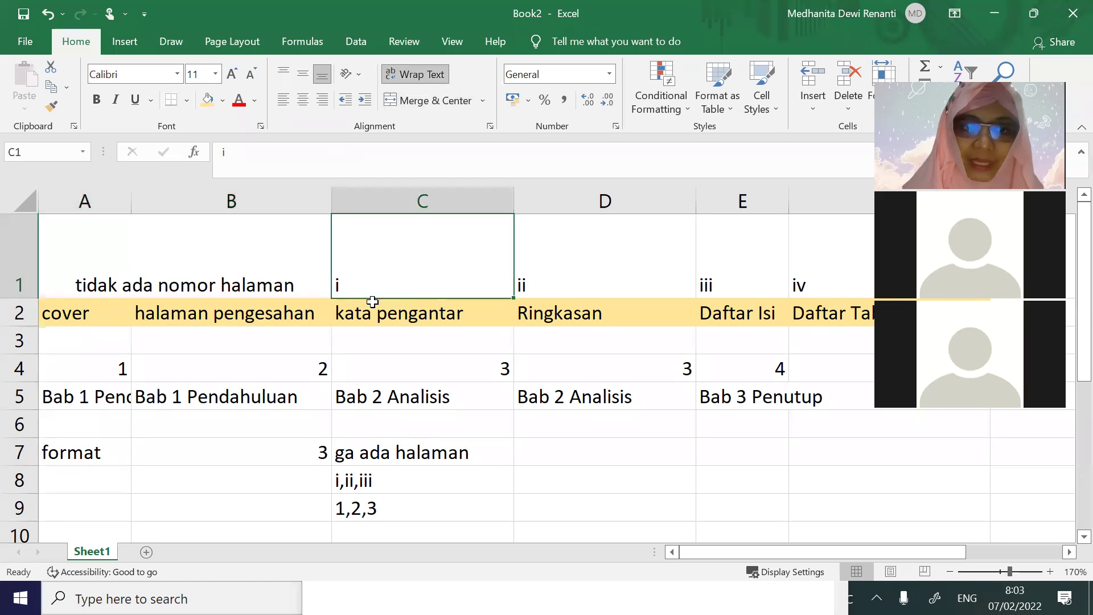
double_click(305, 314)
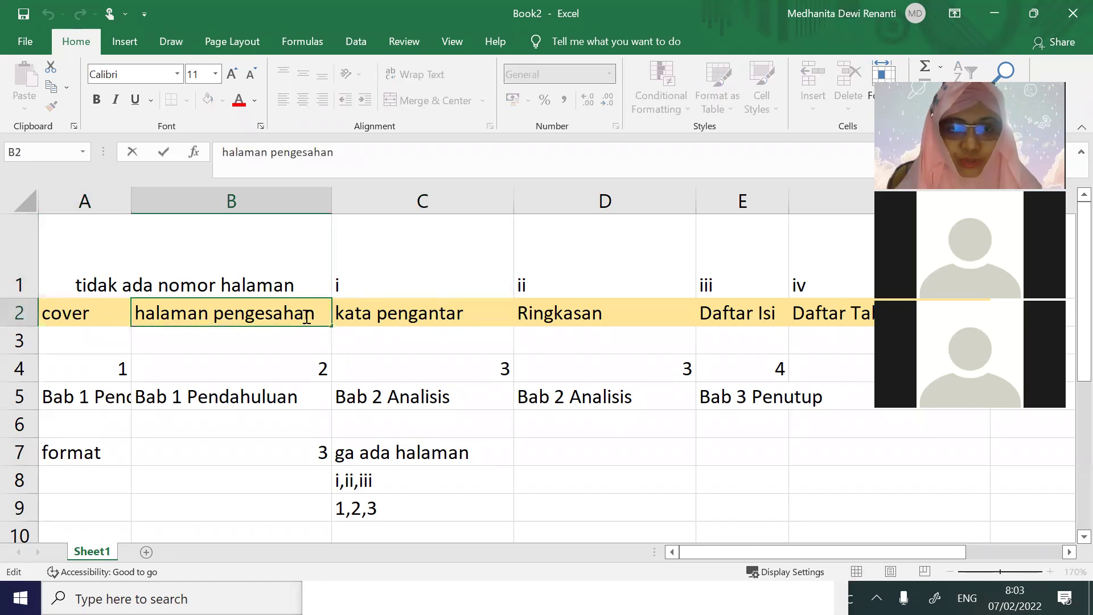
key("alt+Tab")
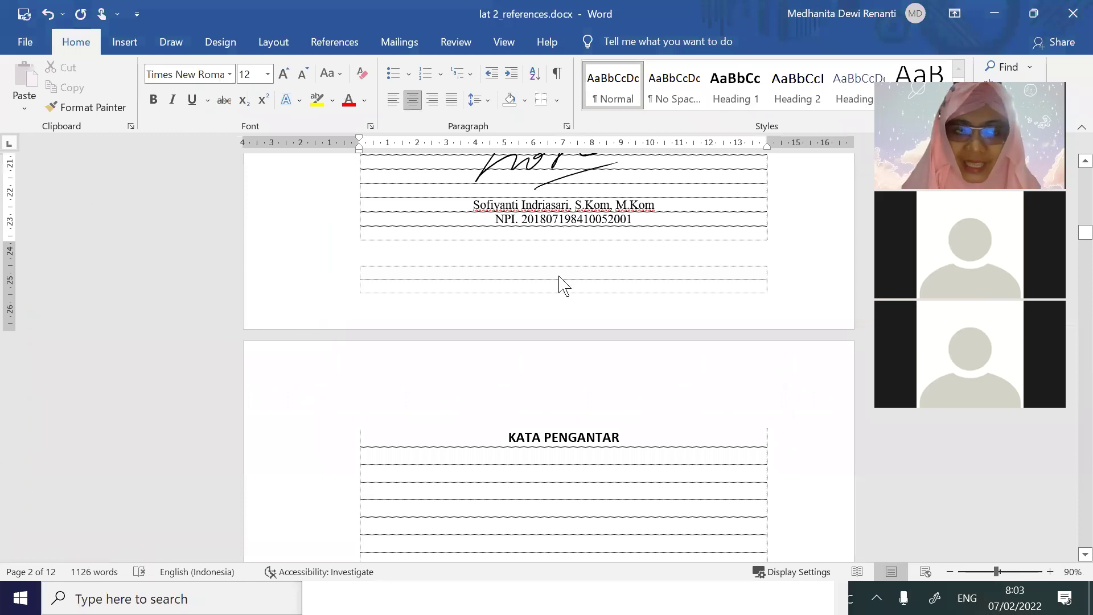
Insert a Next Page section break from Layout > Breaks just before KATA PENGANTAR
left_click(228, 45)
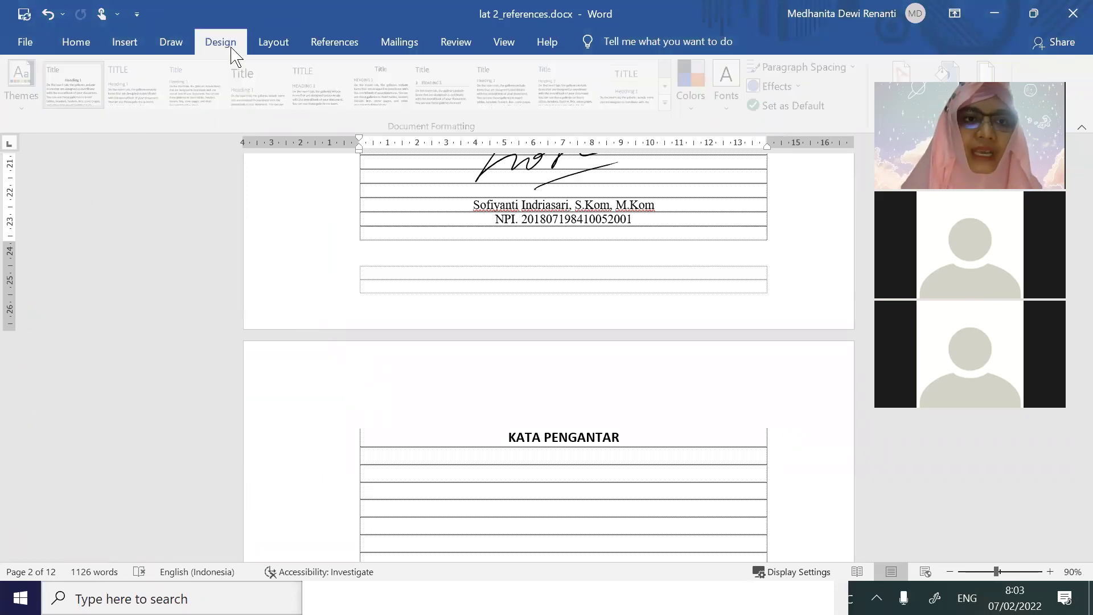
left_click(274, 45)
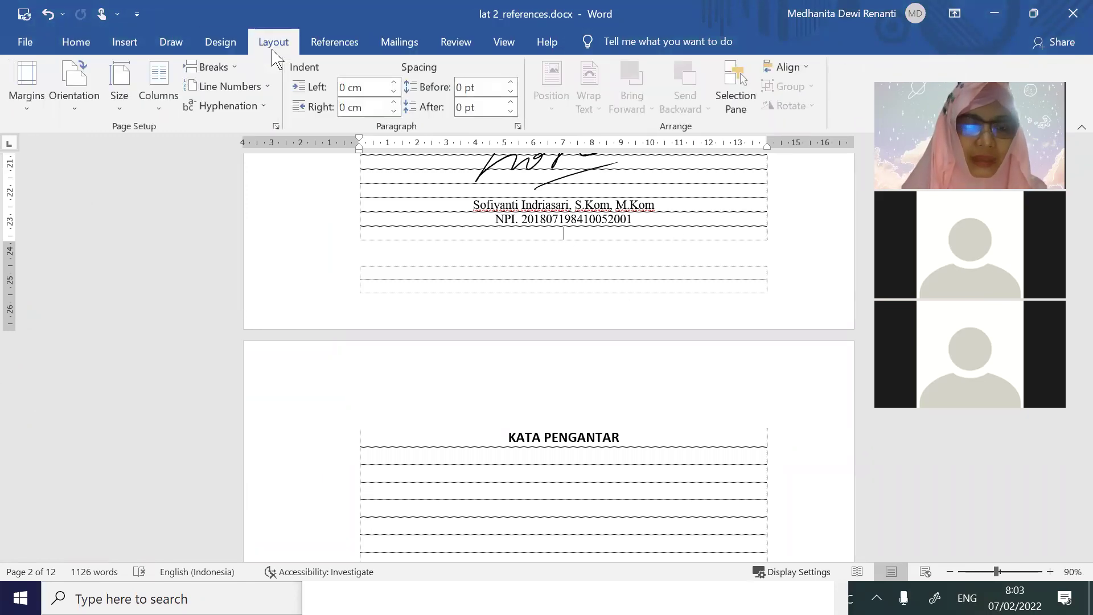
left_click(218, 73)
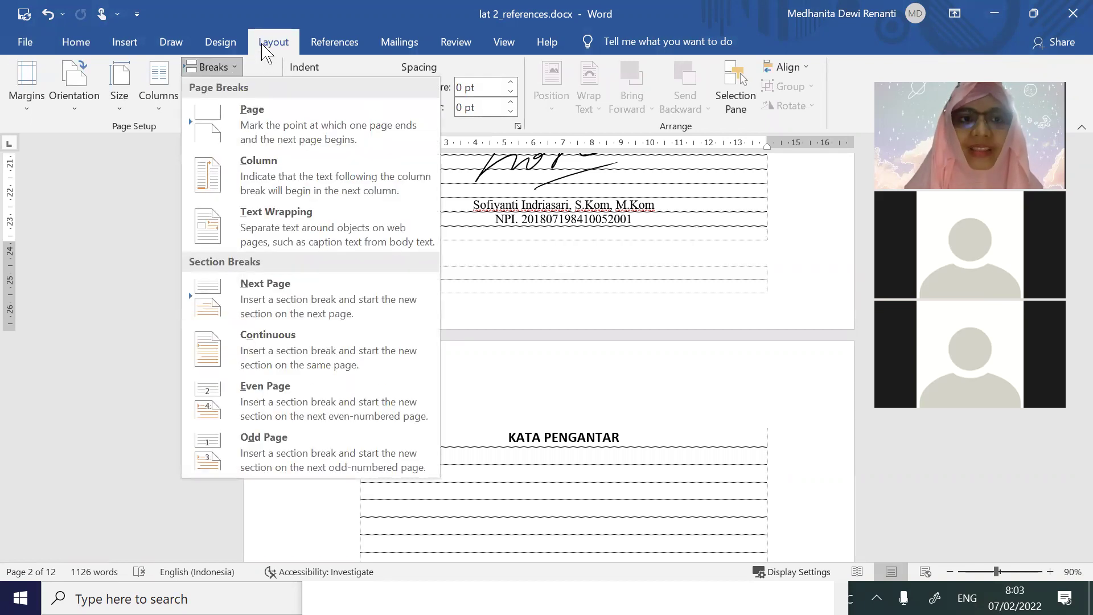
left_click(291, 310)
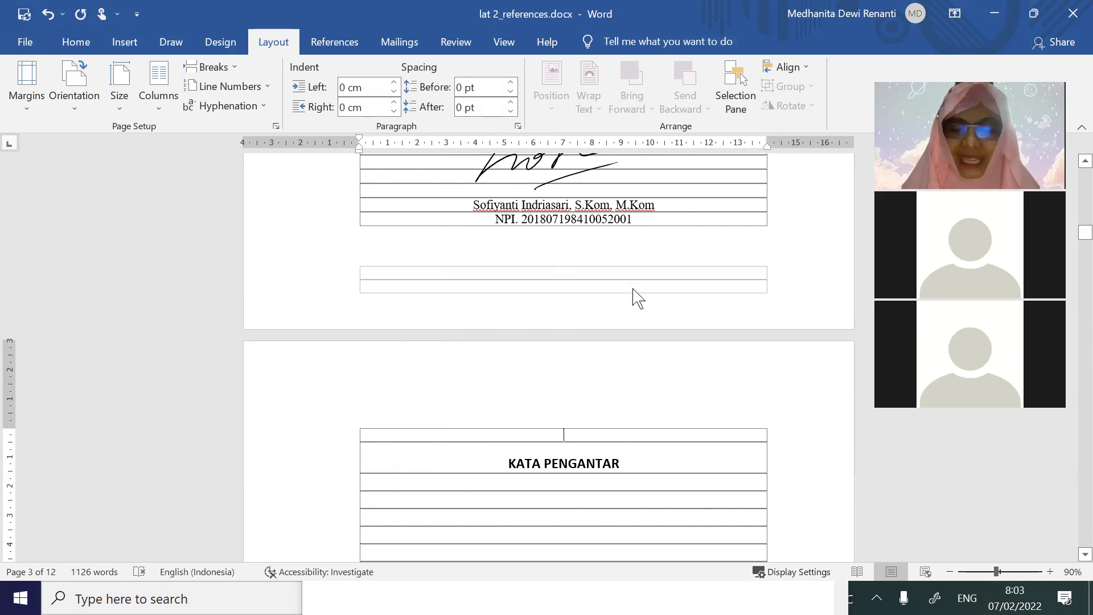
Open the Section 2 footer on the KATA PENGANTAR page, confirming it is now a separate section
double_click(630, 277)
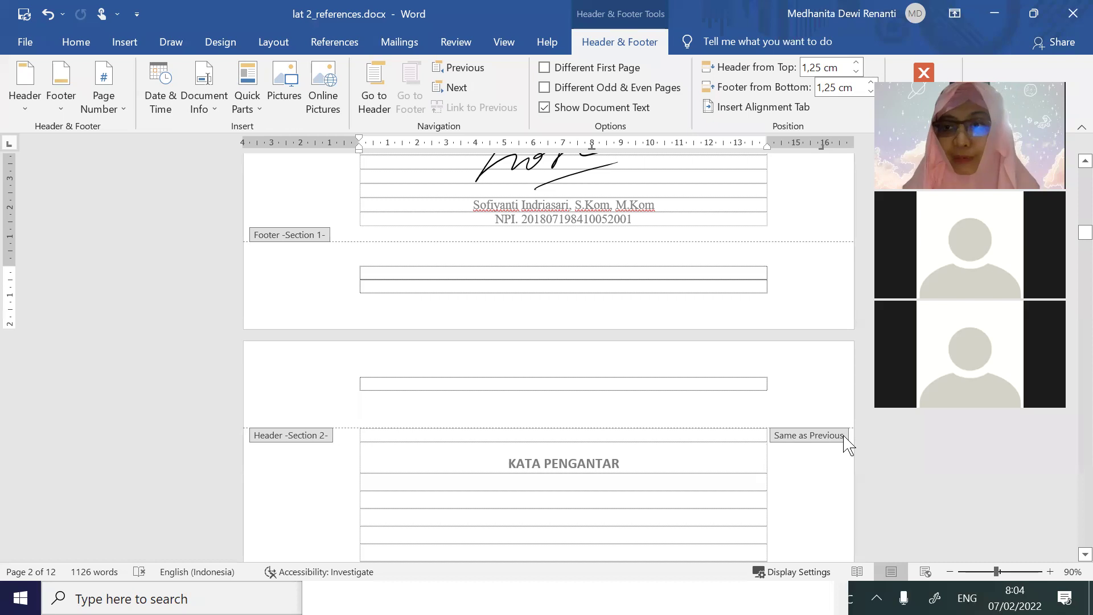
double_click(740, 191)
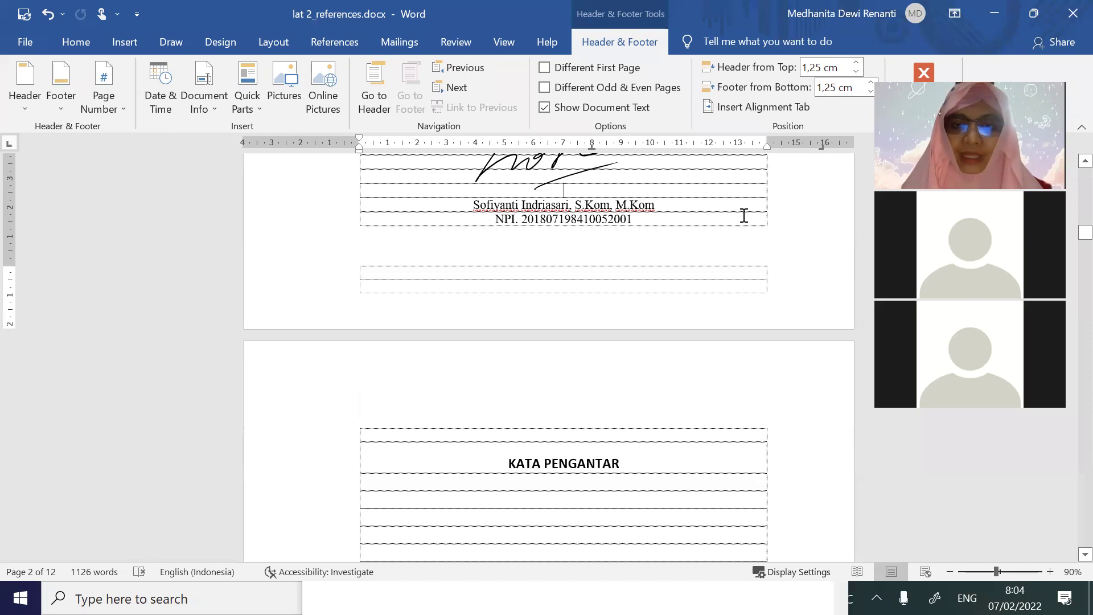
scroll(756, 276, "up", 20)
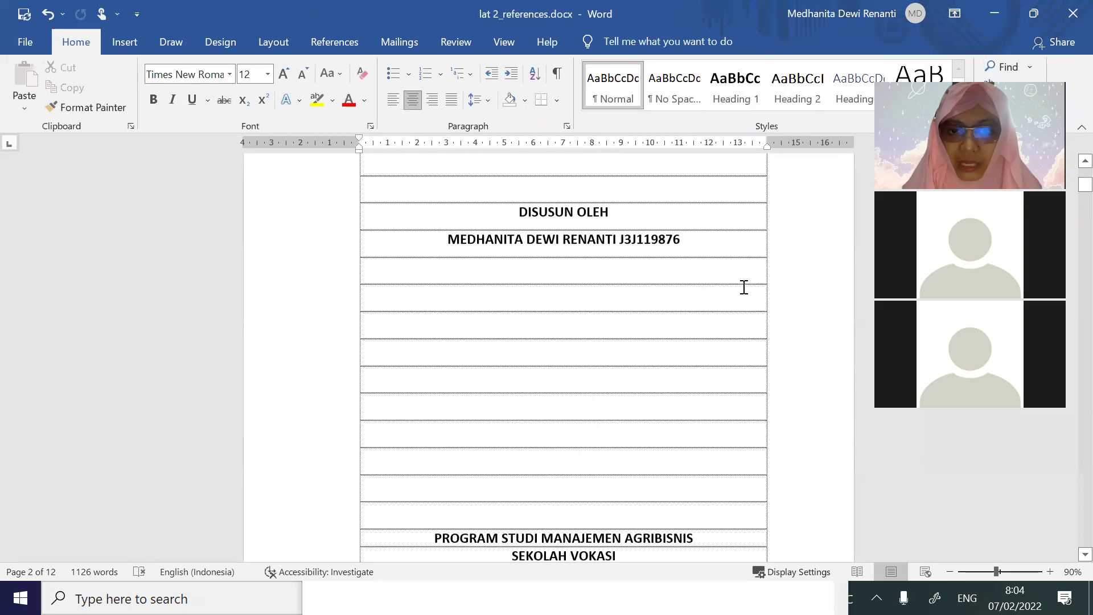
scroll(744, 287, "up", 1)
scroll(691, 290, "down", 20)
scroll(694, 292, "down", 7)
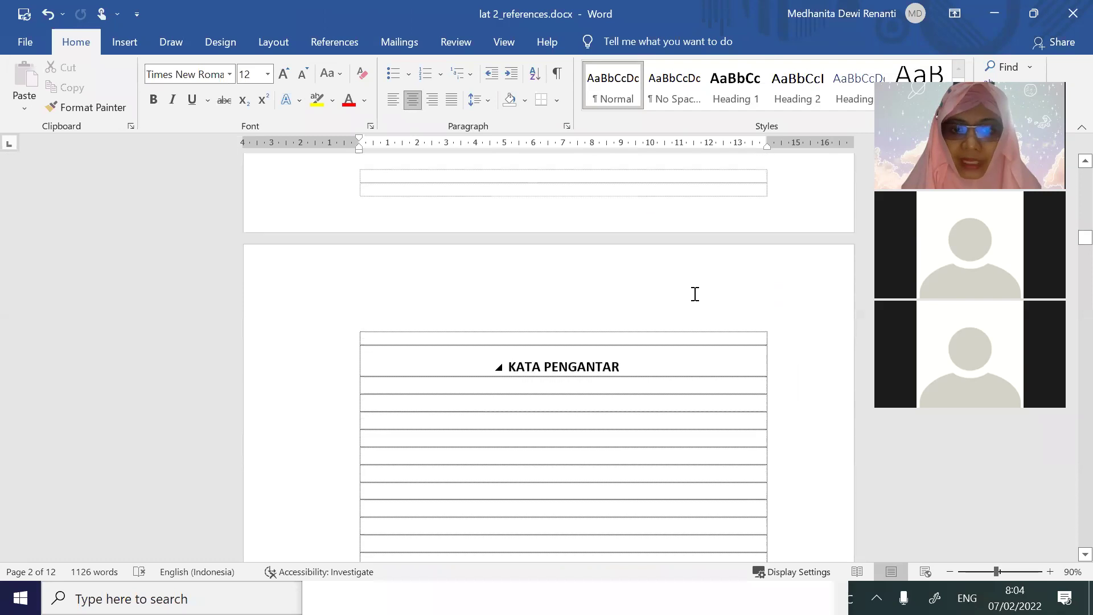
scroll(695, 293, "down", 2)
scroll(700, 340, "down", 14)
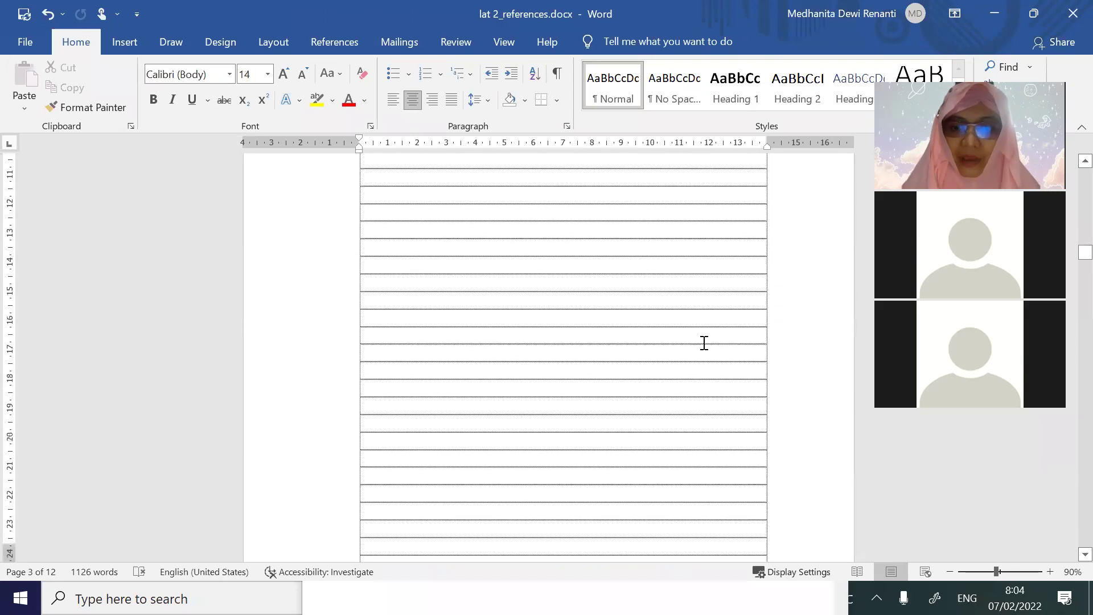
double_click(717, 397)
scroll(708, 393, "up", 18)
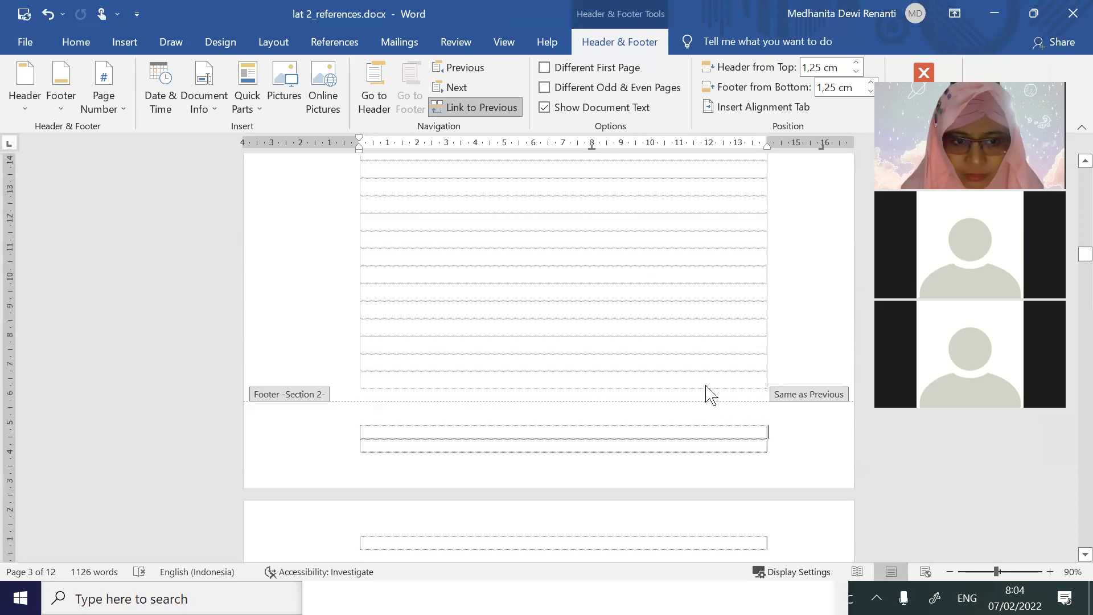
scroll(707, 384, "up", 1)
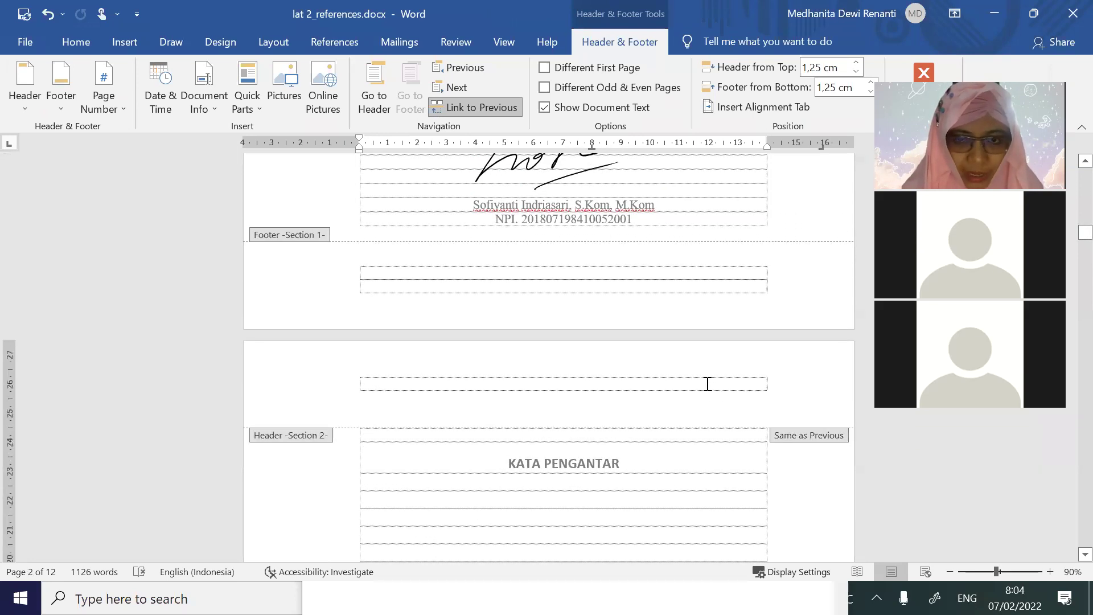
scroll(761, 411, "down", 15)
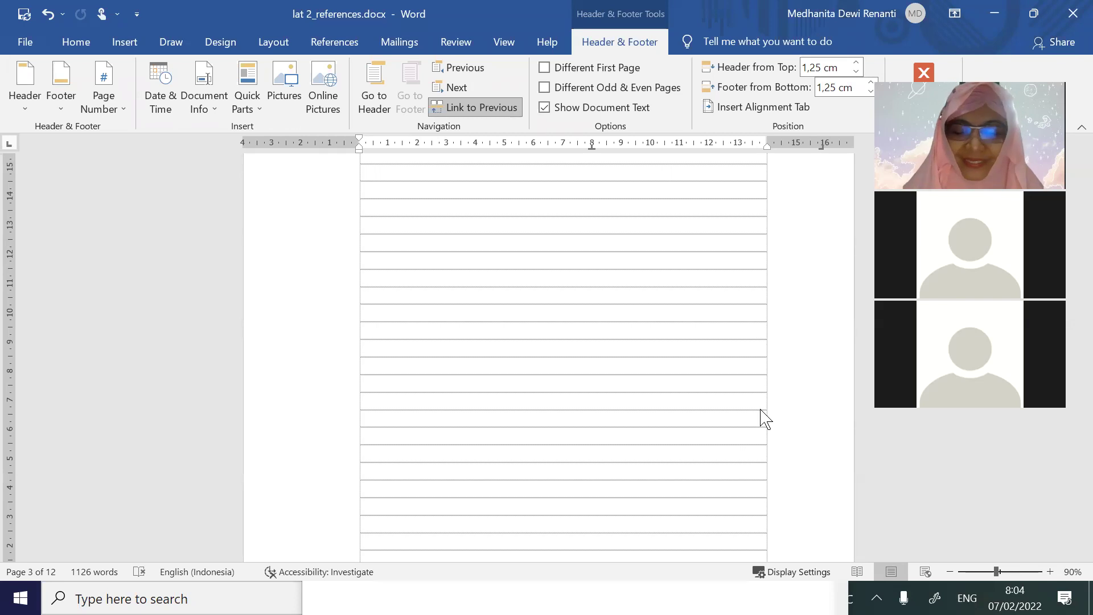
scroll(762, 418, "down", 2)
In the Excel plan sheet, fill the cover and halaman pengesahan cells A2:B2 green
key("alt+Tab")
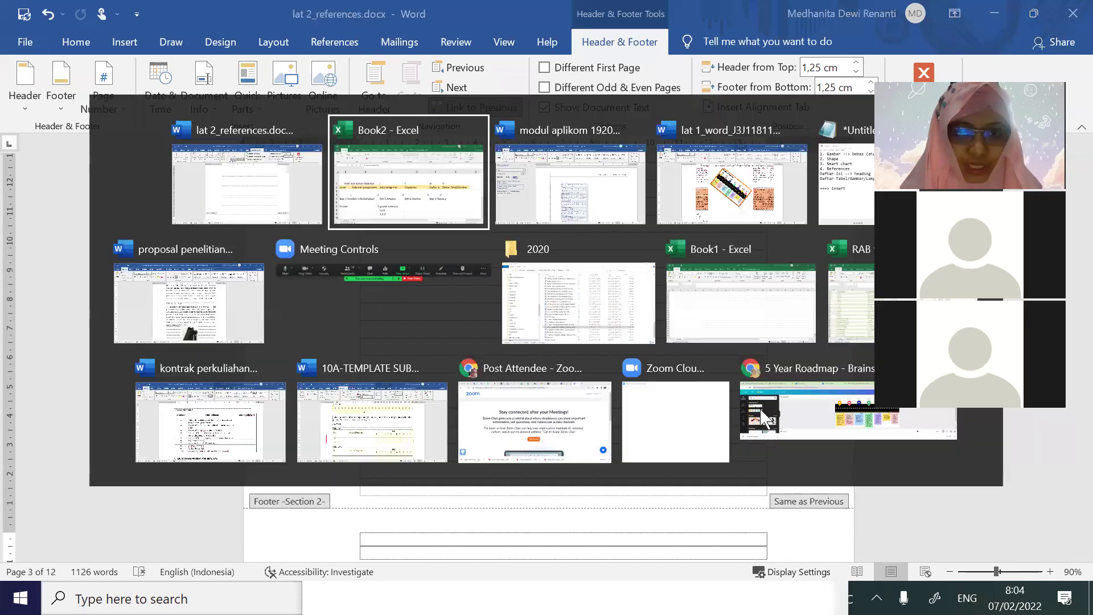
left_click(198, 367)
left_click_drag(101, 314, 255, 317)
left_click(222, 100)
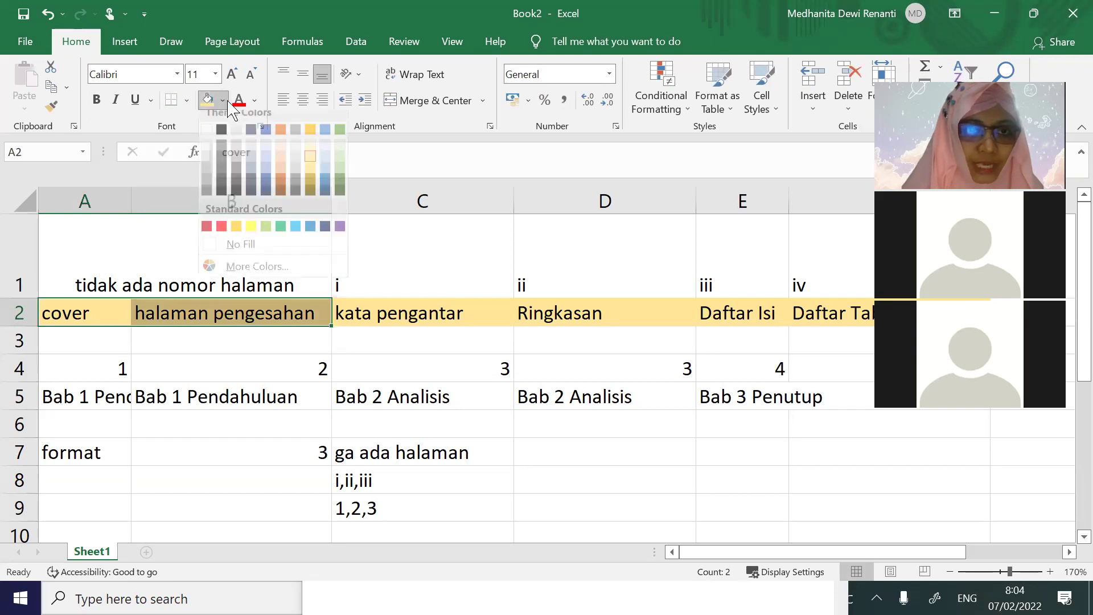
left_click(337, 141)
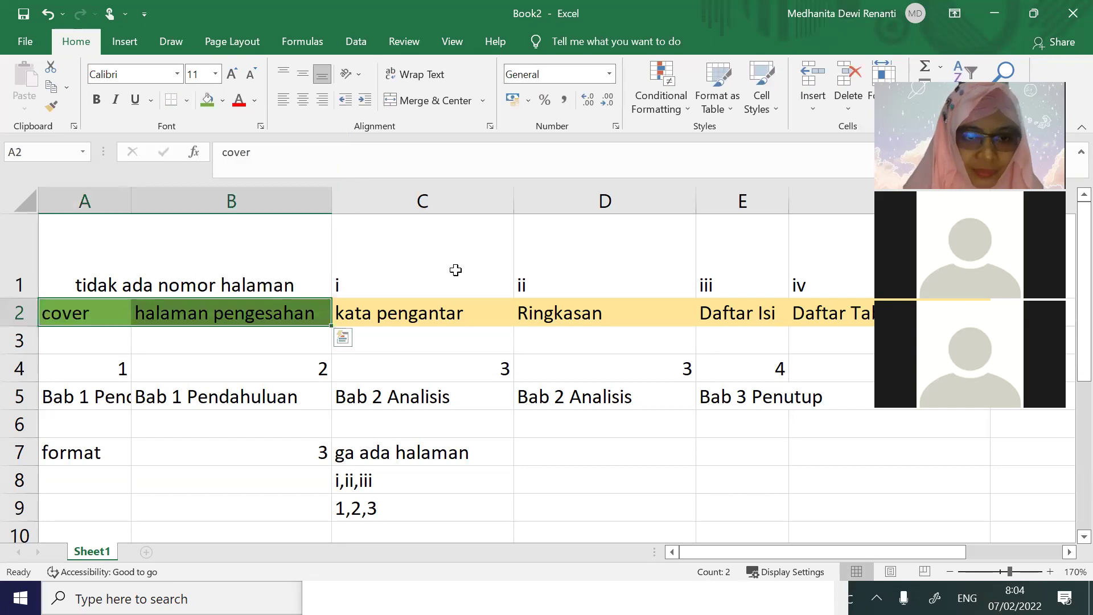
left_click(85, 310)
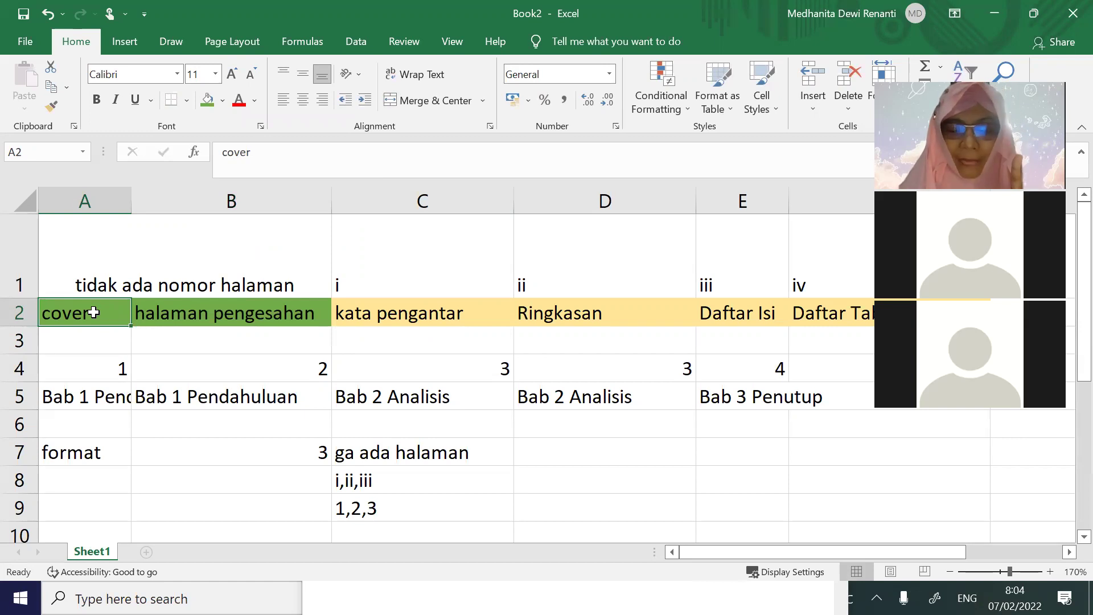
Fill the chapter page-number cells A4:E4 light blue
left_click_drag(397, 315, 844, 306)
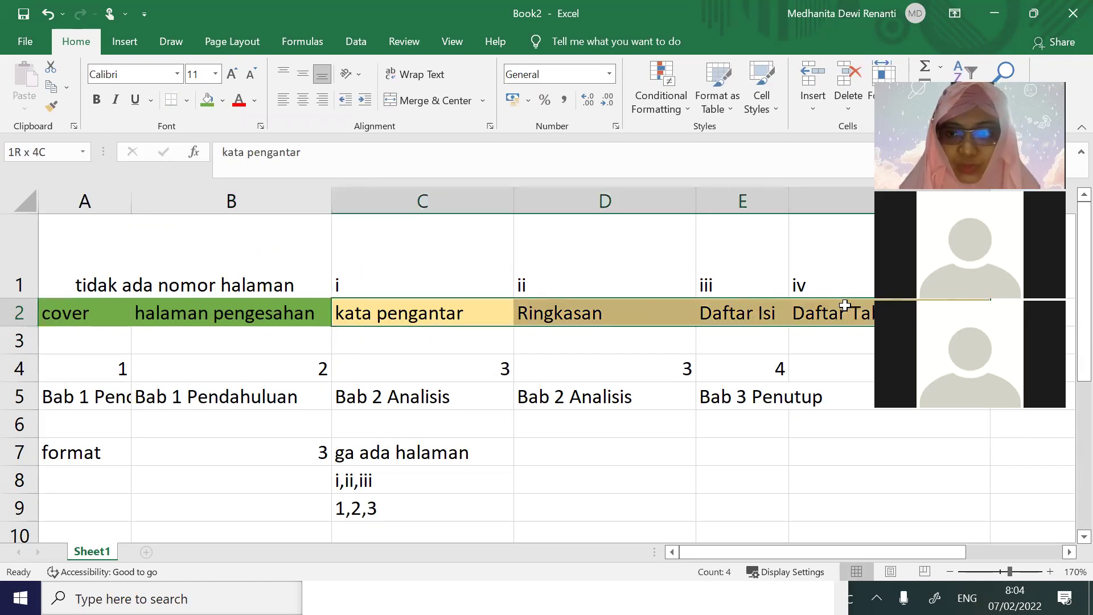
left_click_drag(120, 367, 739, 357)
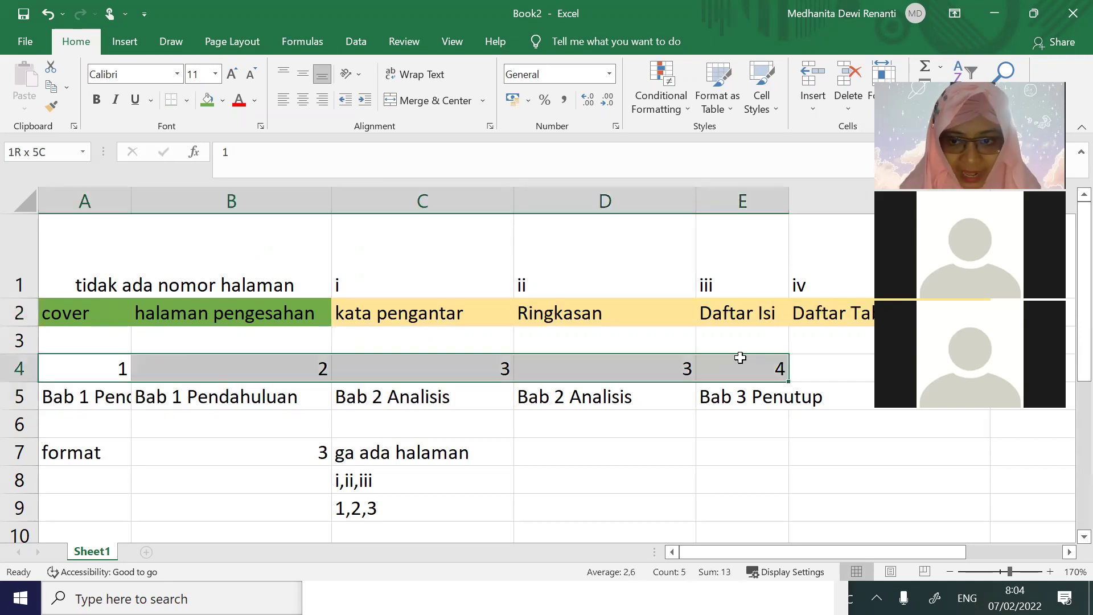
left_click(222, 101)
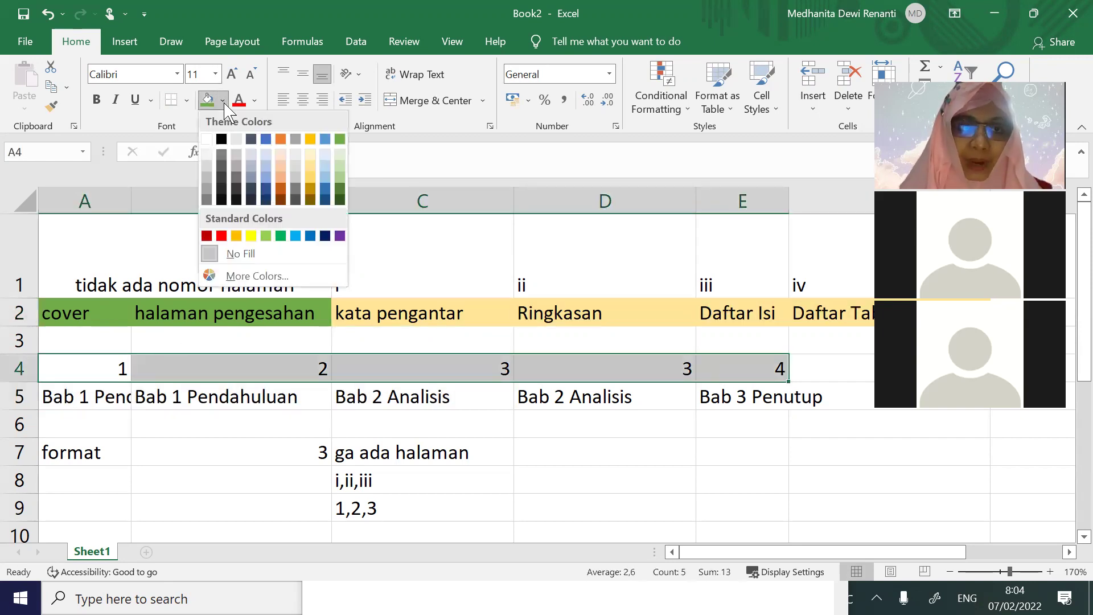
left_click(326, 155)
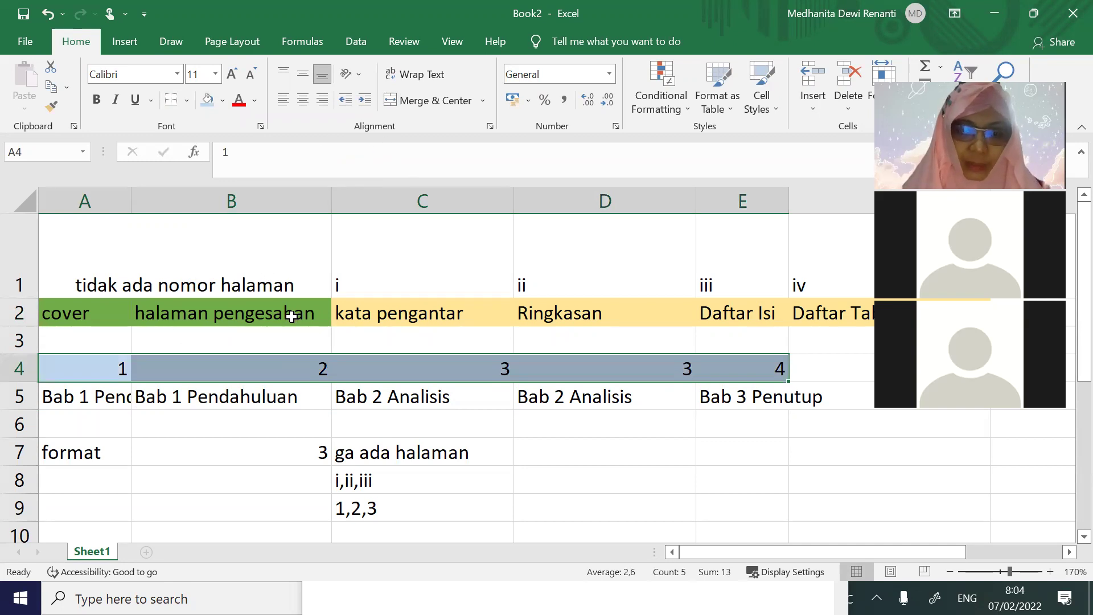
Select the front-matter cells C2:F2, then return to the Word proposal
left_click(401, 317)
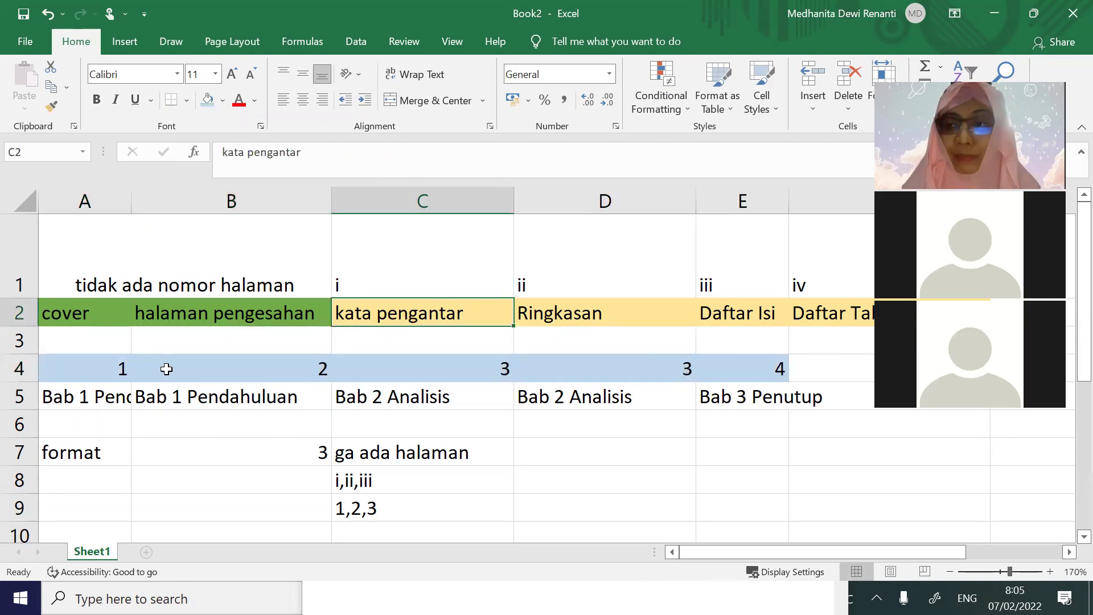
left_click_drag(447, 310, 827, 315)
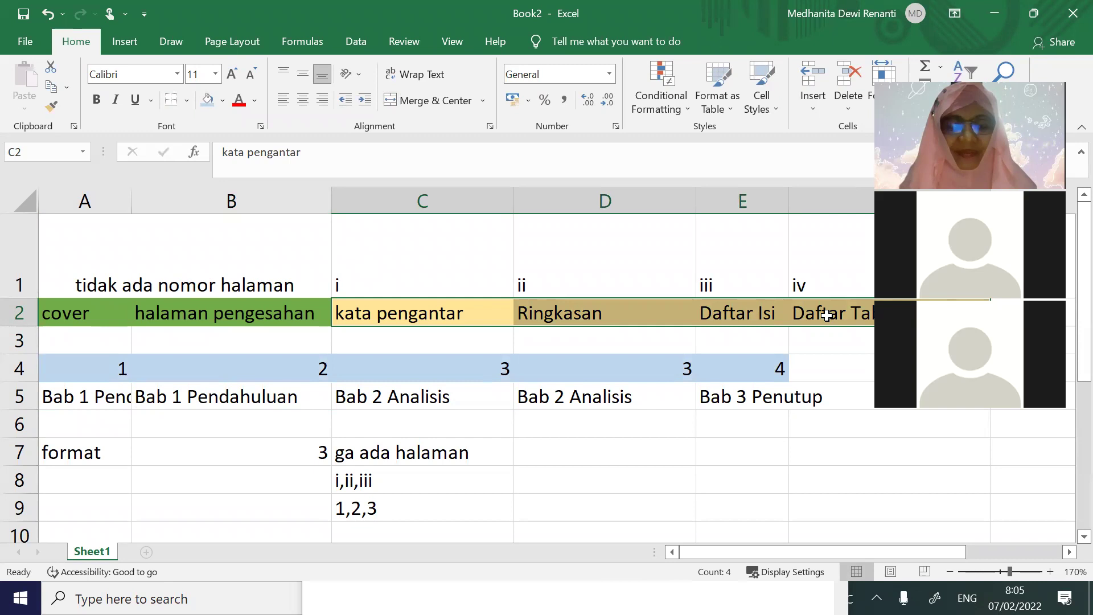
key("alt+Tab")
scroll(600, 519, "down", 2)
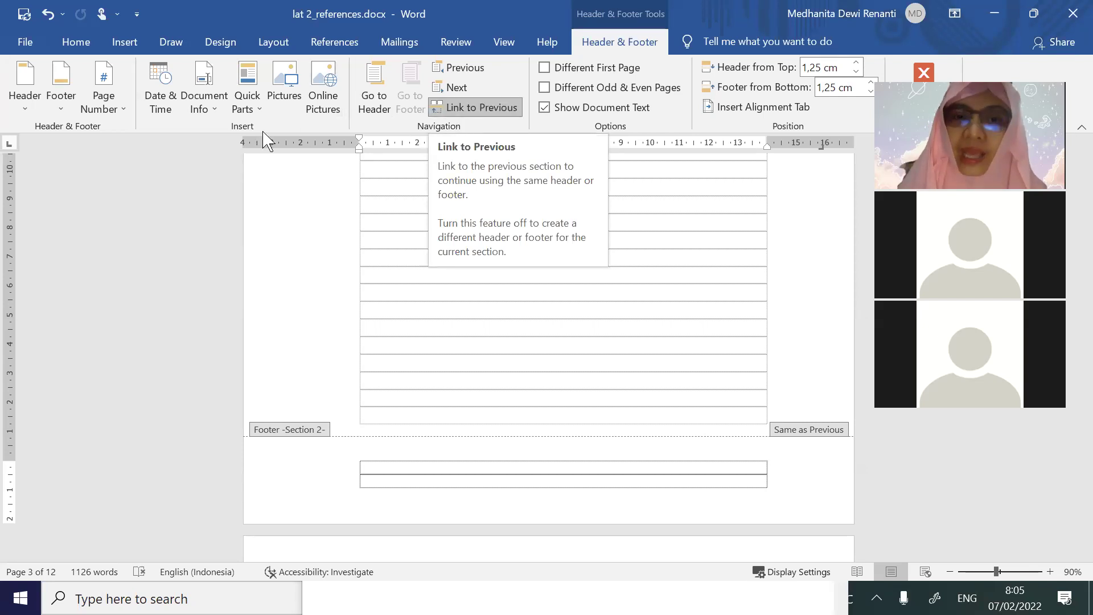
Unlink the Section 2 footer and format its page numbers as i, ii, iii starting at i
left_click(515, 109)
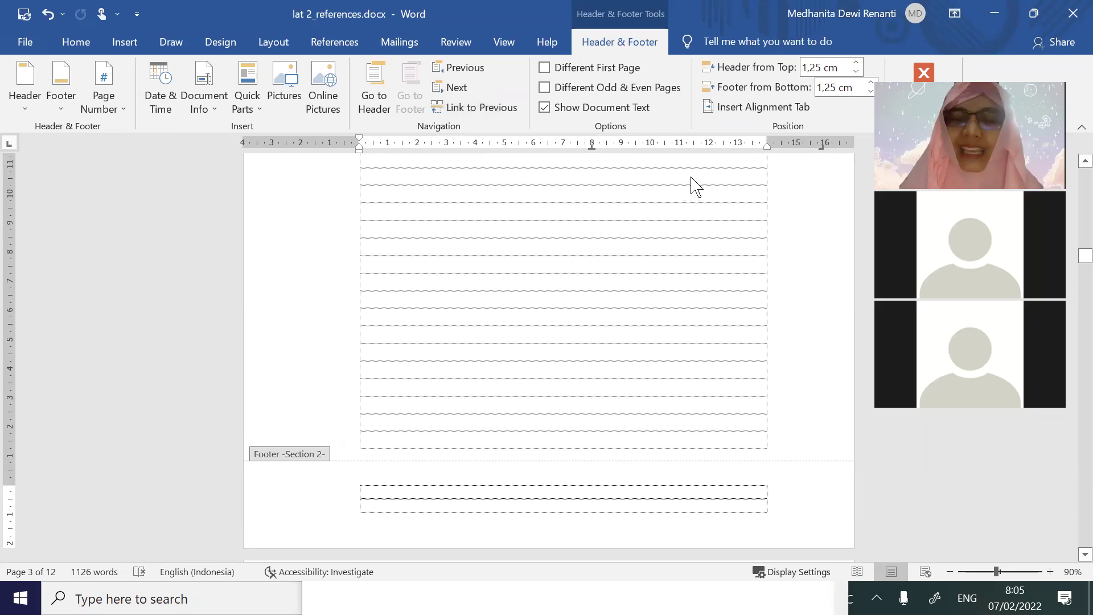
left_click(111, 111)
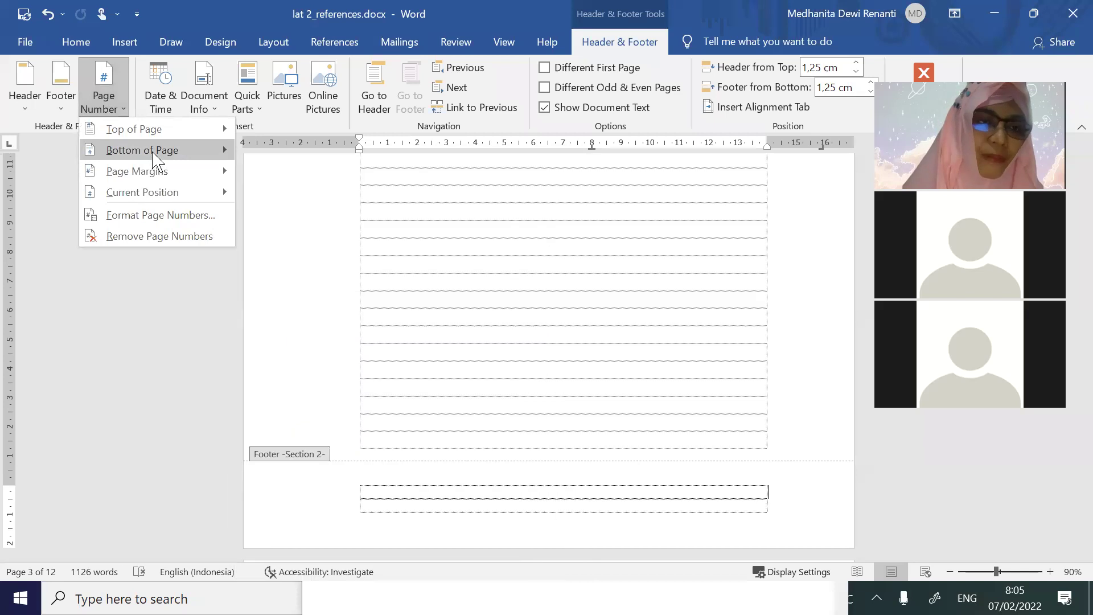
mouse_move(155, 161)
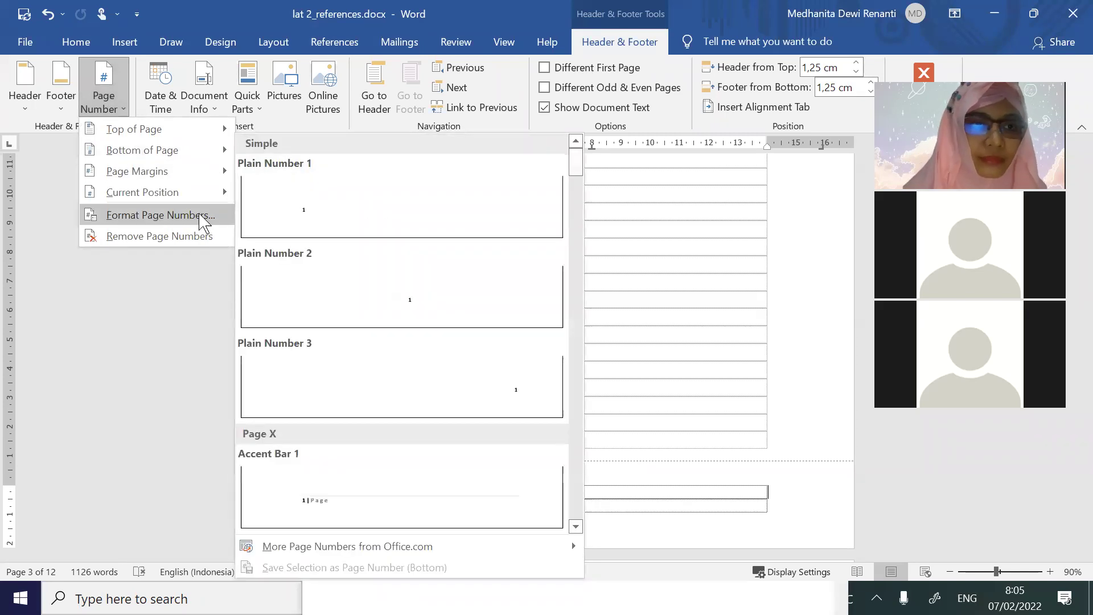
left_click(183, 214)
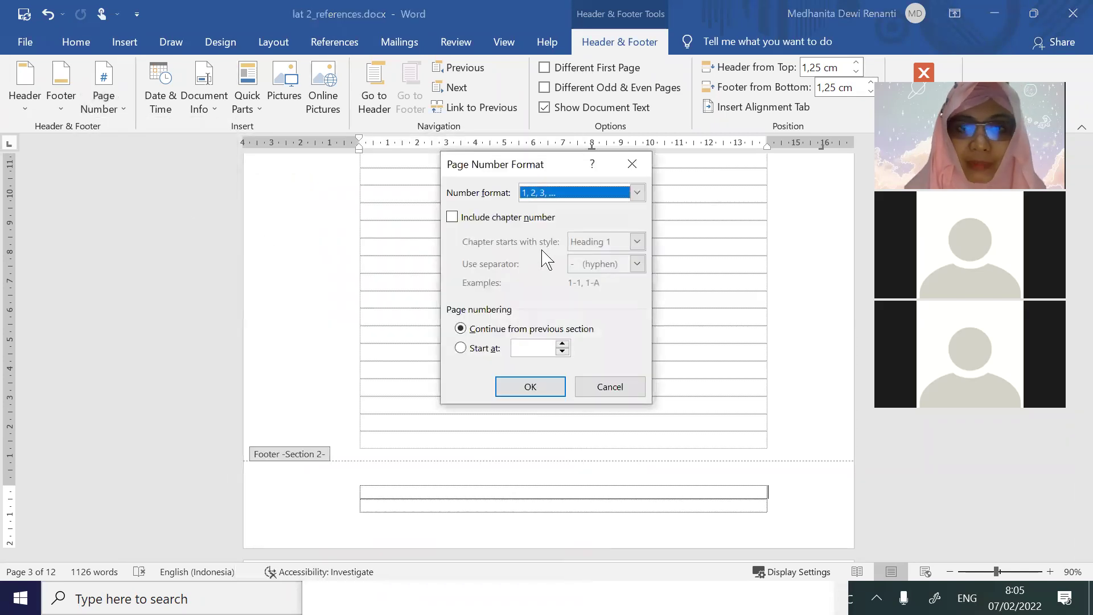
left_click(609, 200)
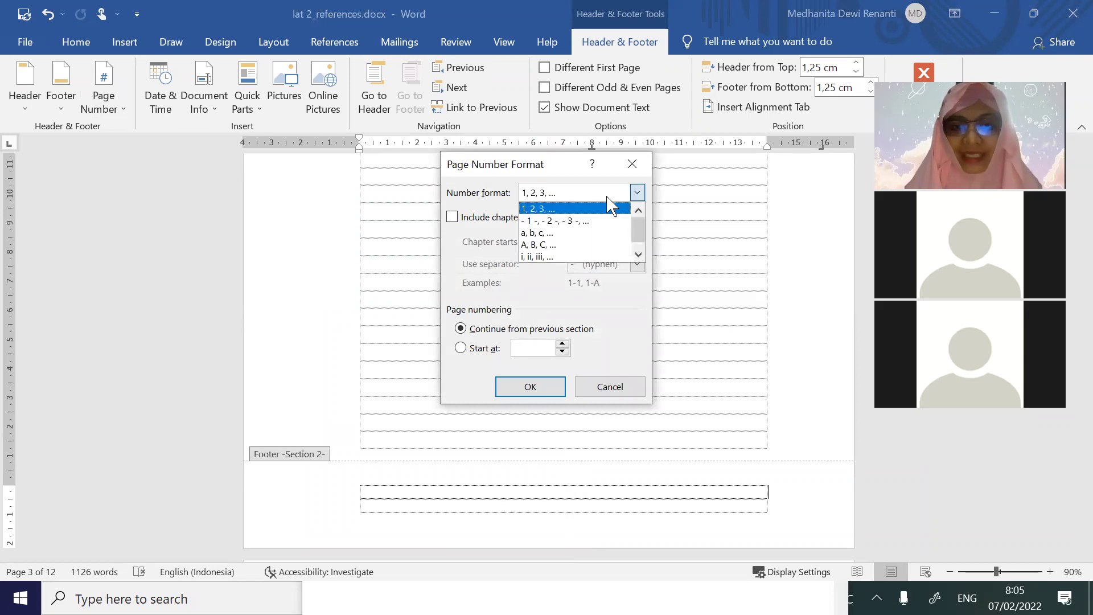
left_click(577, 256)
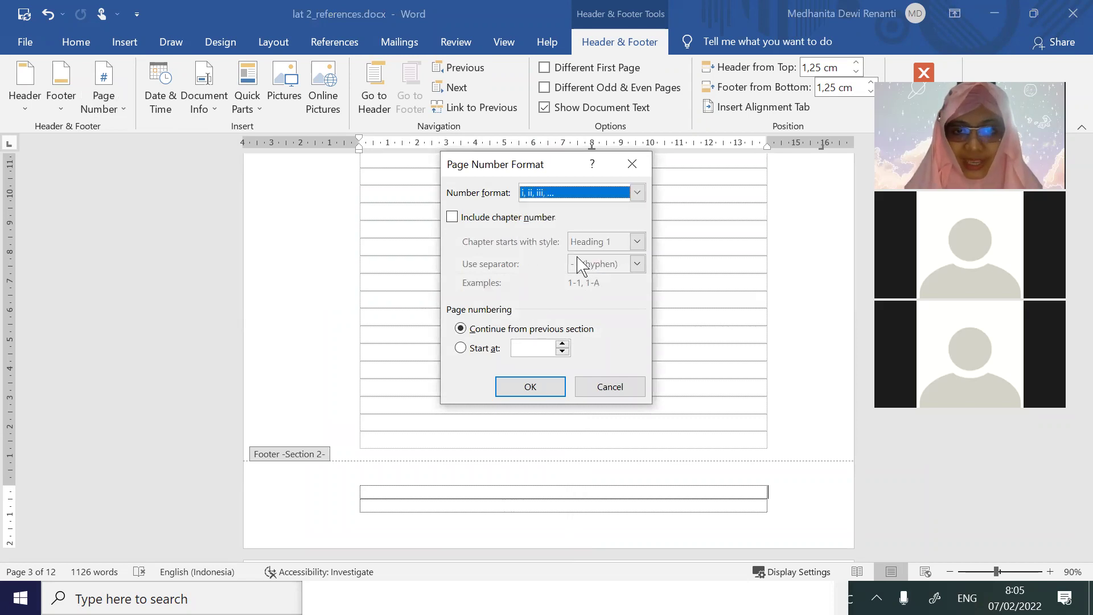
left_click(485, 349)
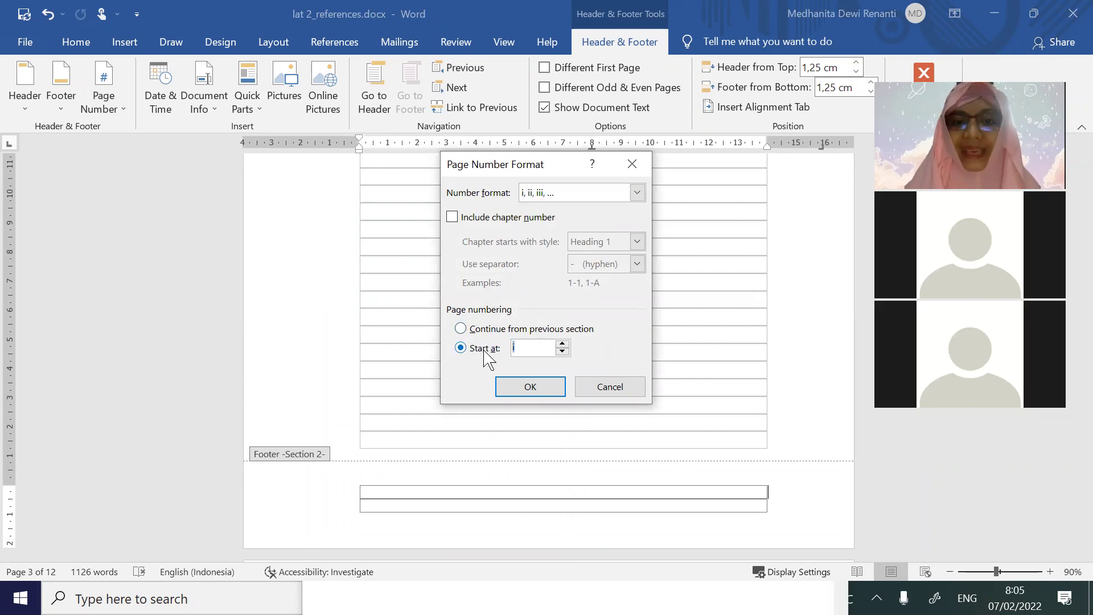
left_click(542, 347)
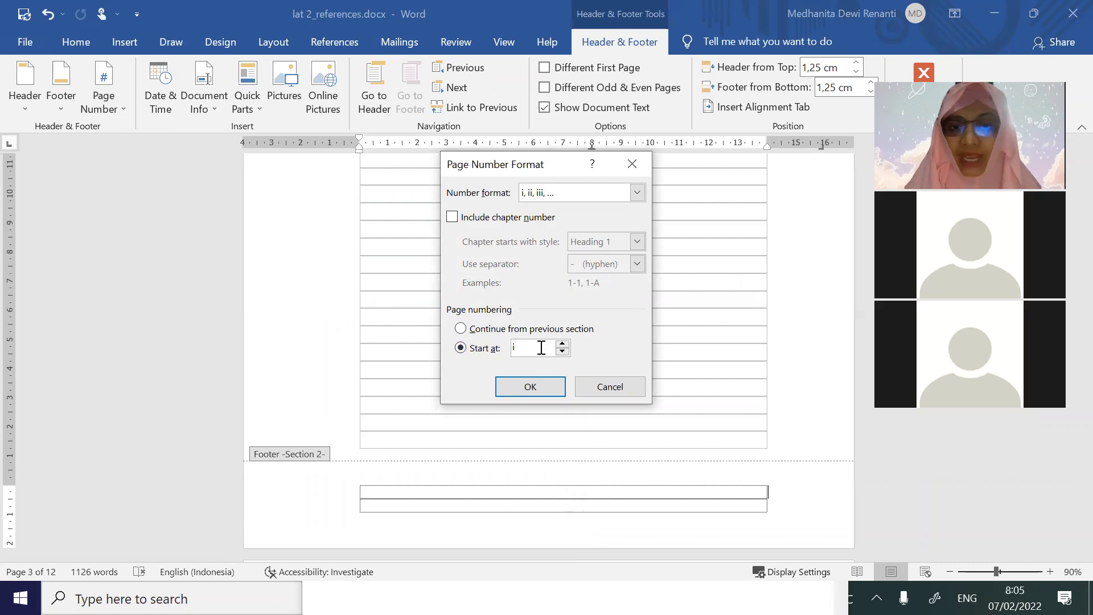
left_click(541, 385)
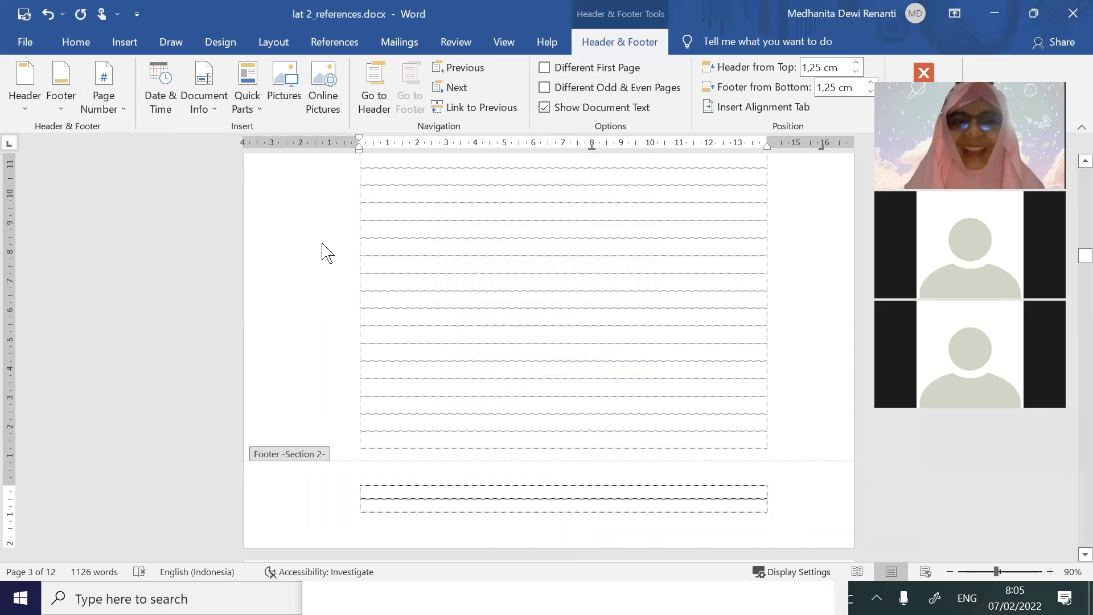
Insert a right-aligned Plain Number 3 roman page number into the Section 2 footer
left_click(116, 121)
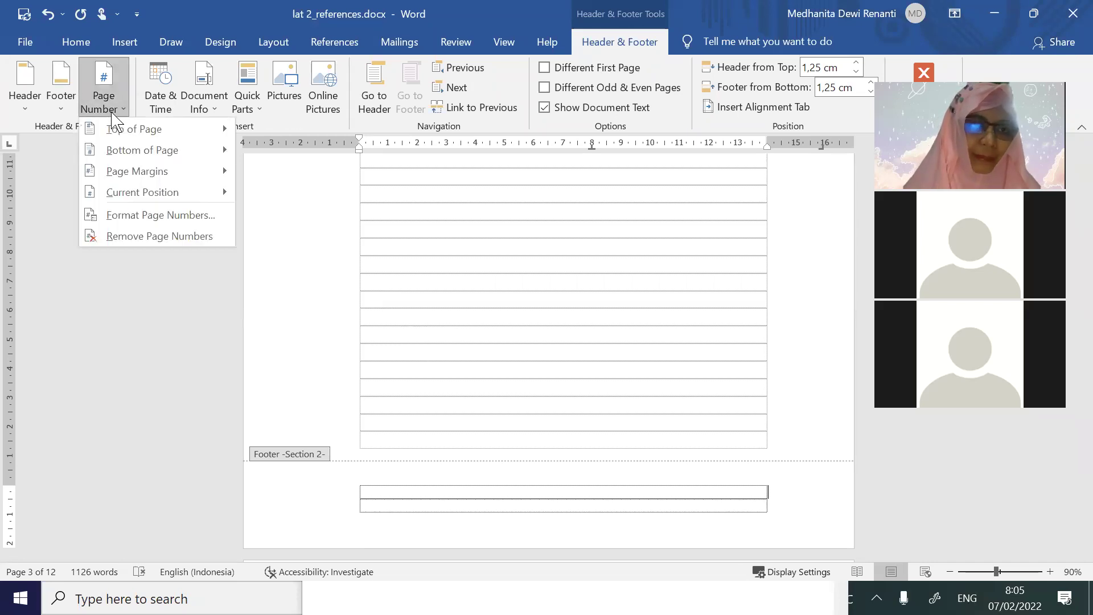
mouse_move(138, 159)
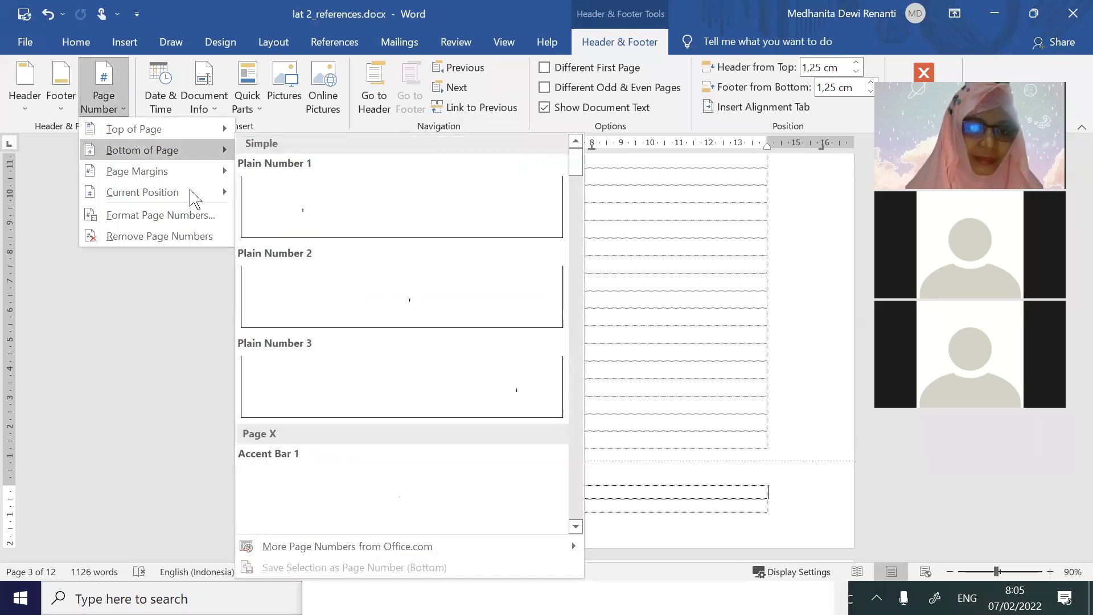
left_click(402, 398)
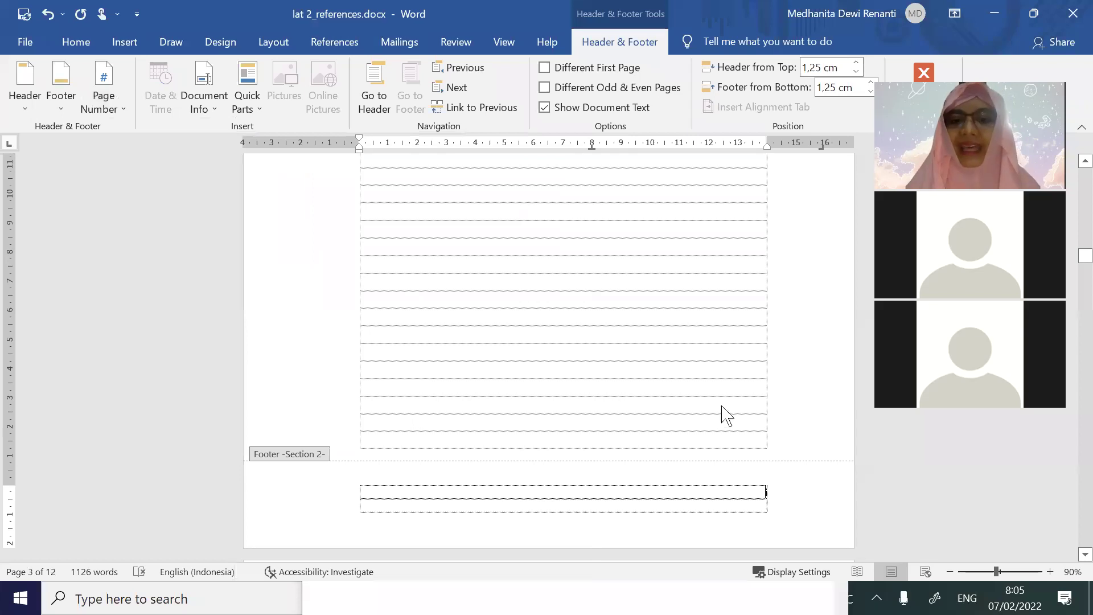
scroll(711, 399, "up", 10)
scroll(714, 400, "up", 15)
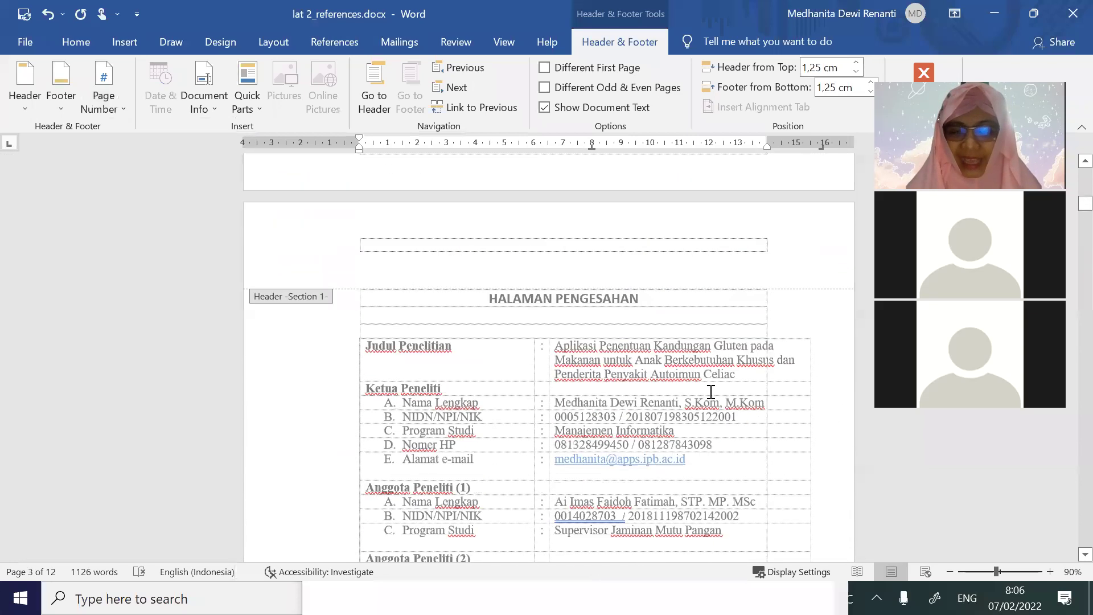
scroll(740, 421, "down", 10)
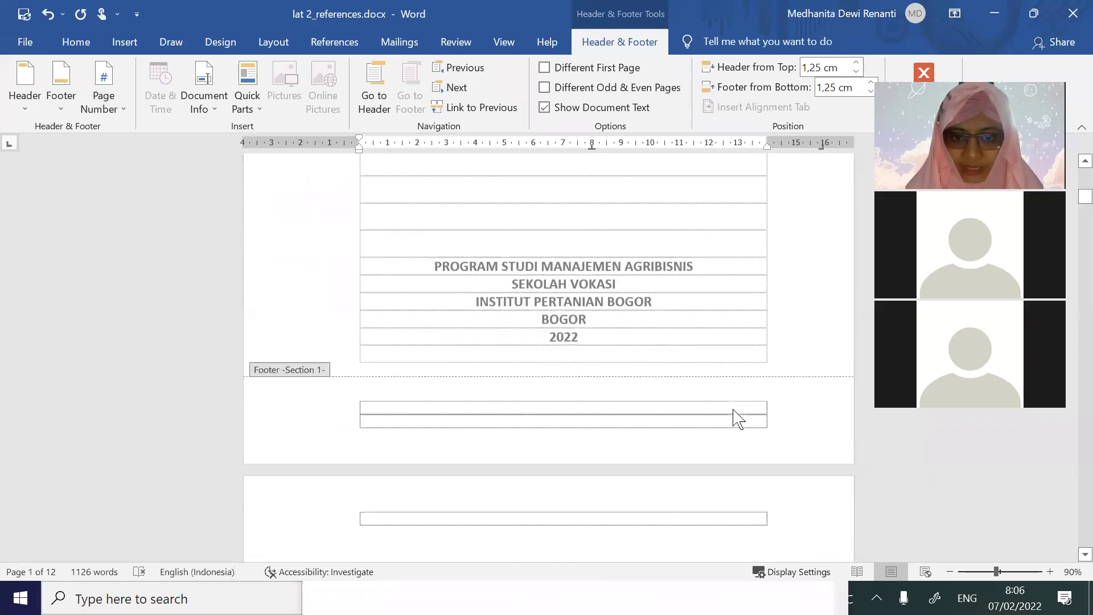
scroll(712, 421, "down", 10)
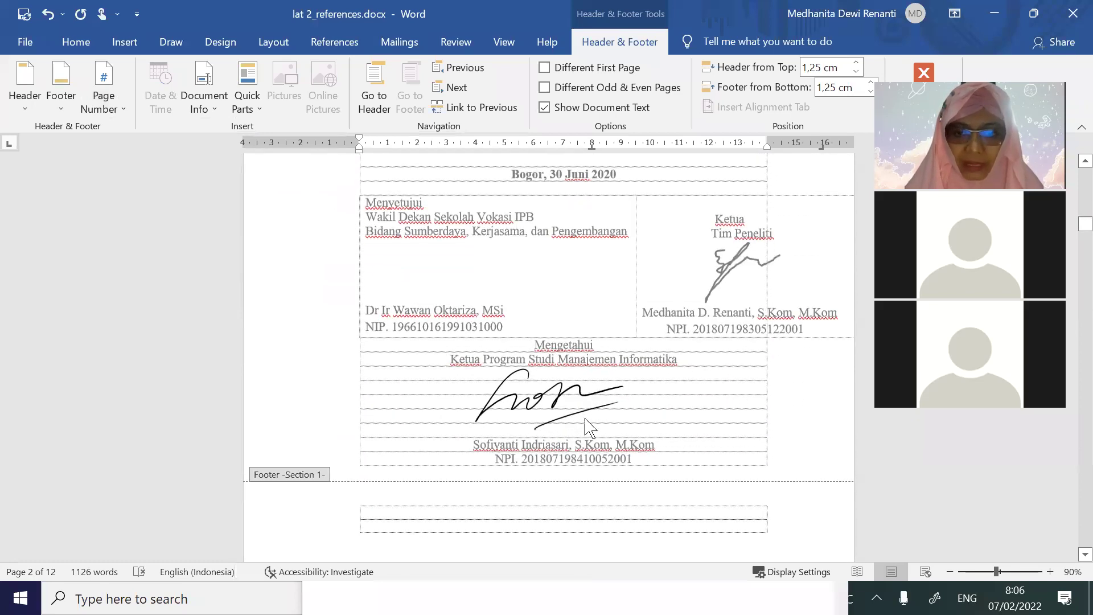
Review the front-matter numbers ii, iii, iv across the pages and close footer editing
scroll(686, 422, "down", 10)
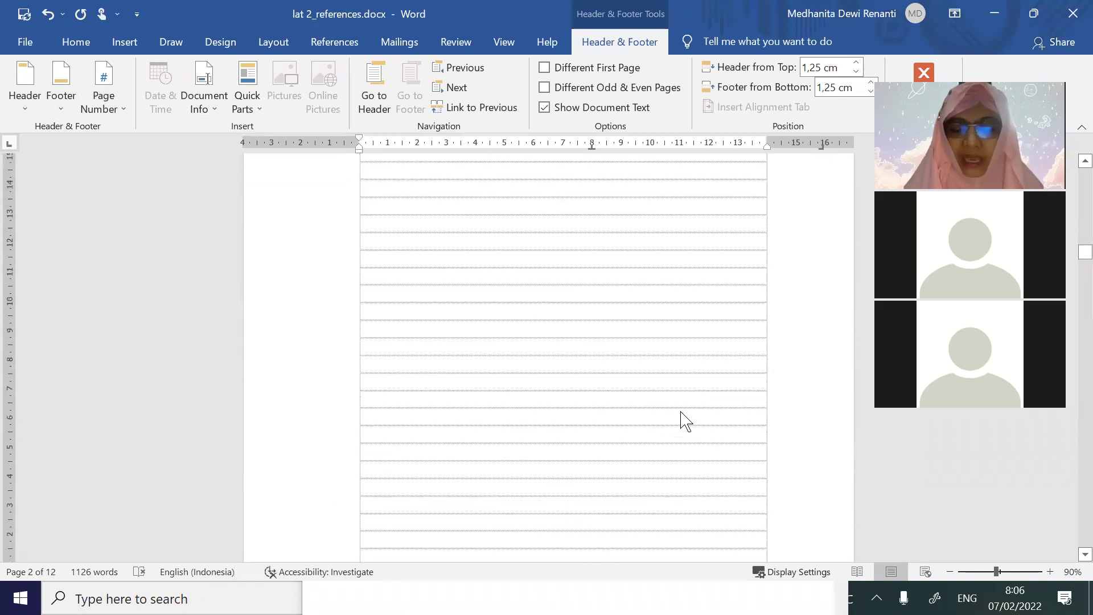
scroll(760, 373, "down", 10)
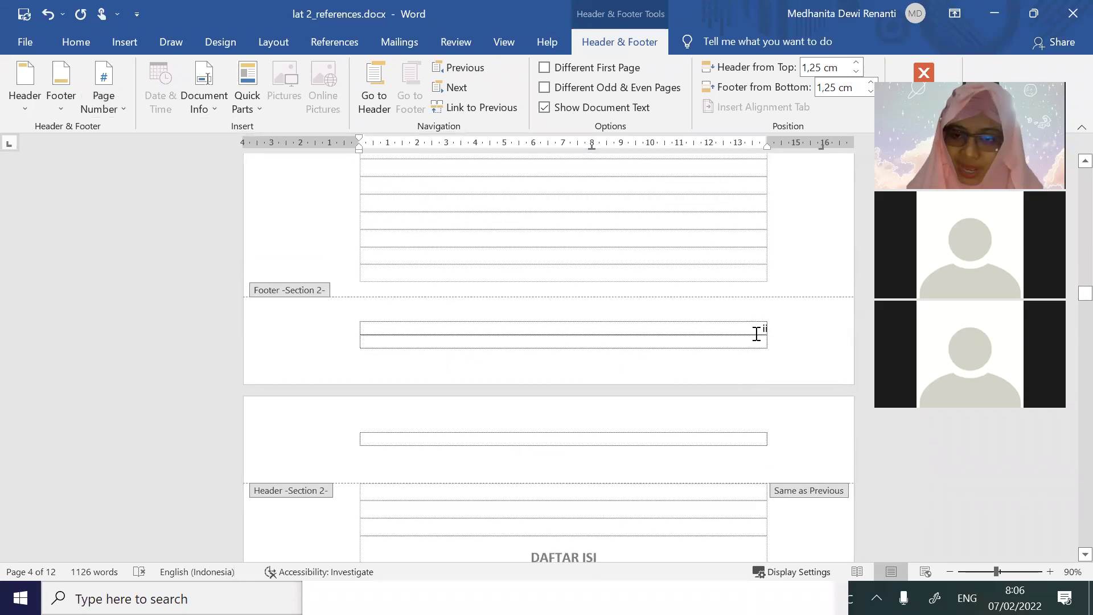
scroll(756, 333, "down", 10)
scroll(737, 398, "down", 8)
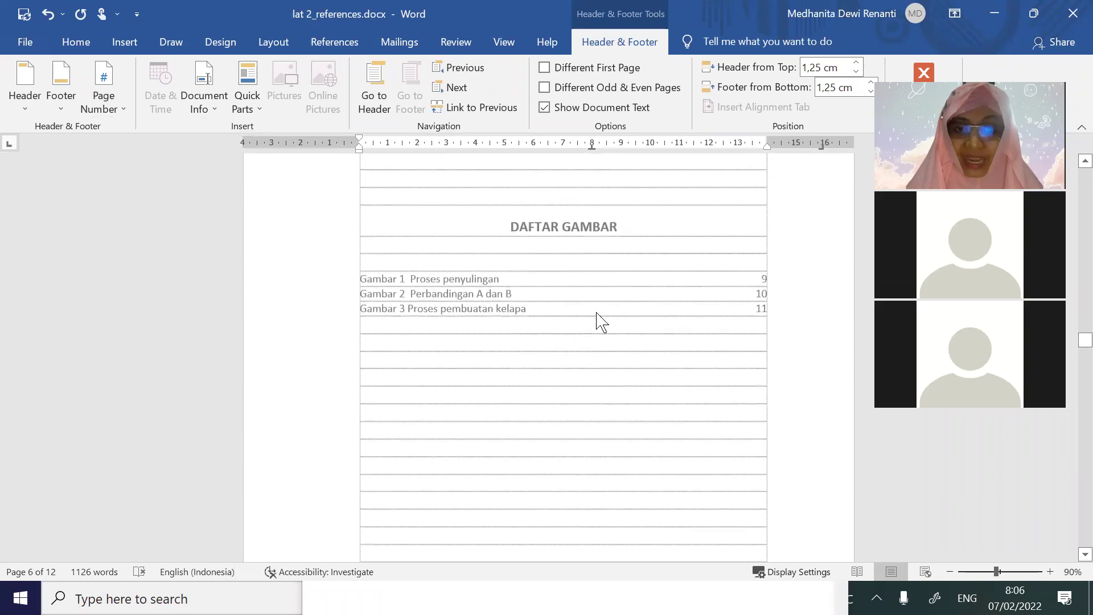
scroll(596, 318, "up", 3)
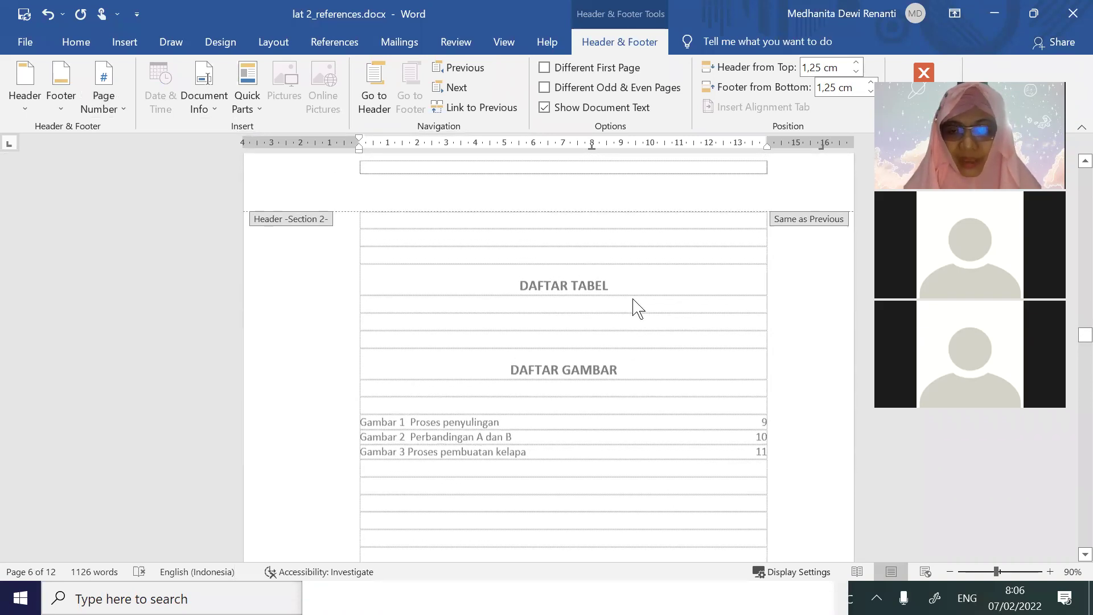
scroll(695, 312, "down", 10)
scroll(697, 313, "down", 1)
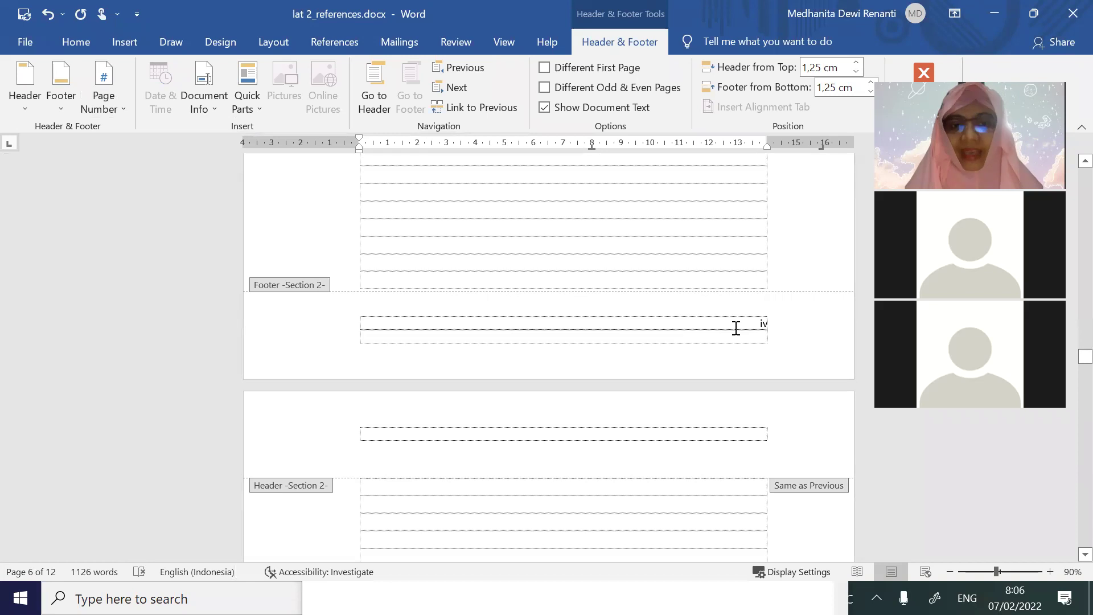
scroll(737, 330, "down", 7)
scroll(613, 345, "down", 15)
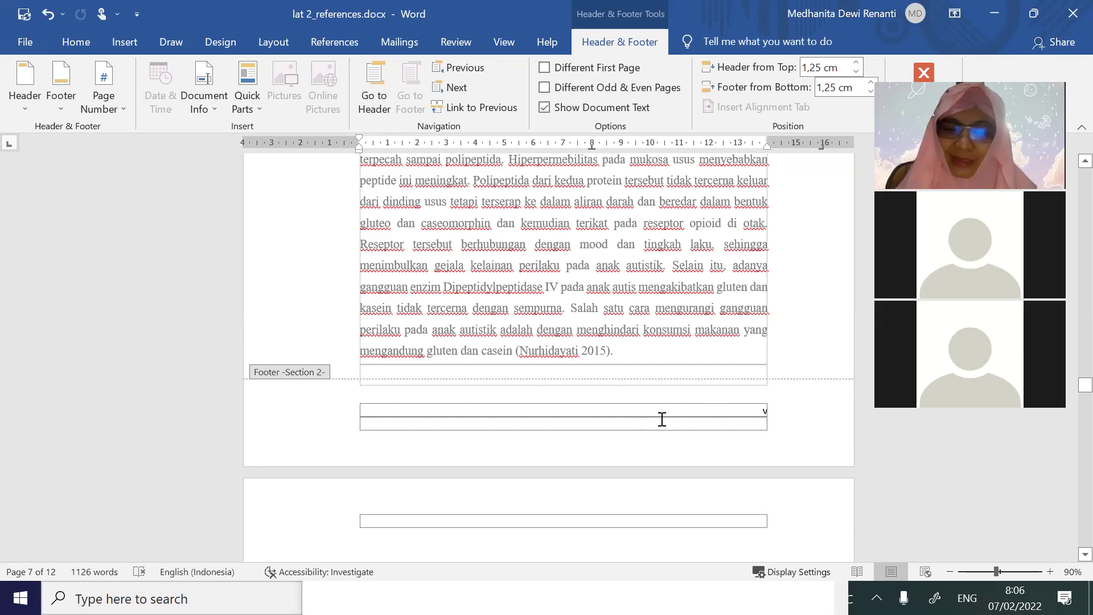
scroll(662, 418, "up", 10)
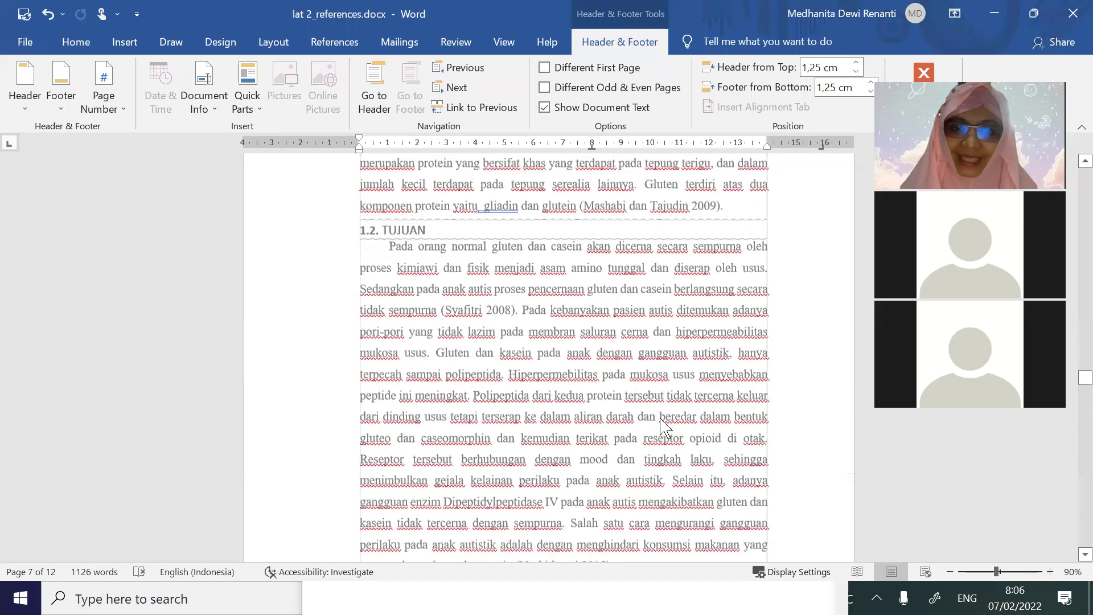
double_click(643, 359)
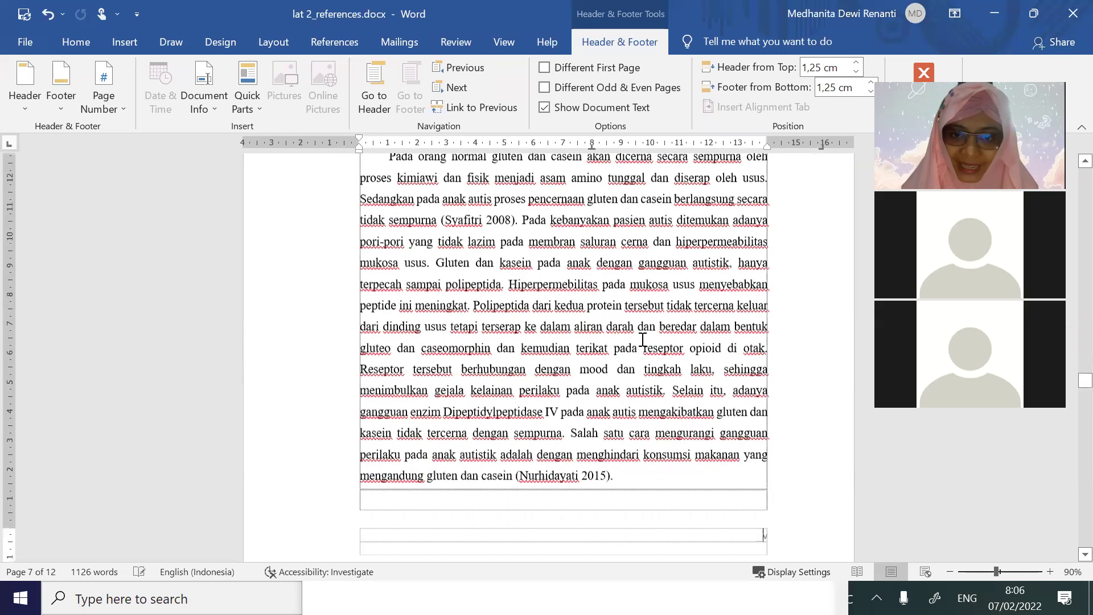
Remove the empty lines above the BAB 1 heading, undoing an accidental letter deletion
scroll(643, 309, "up", 3)
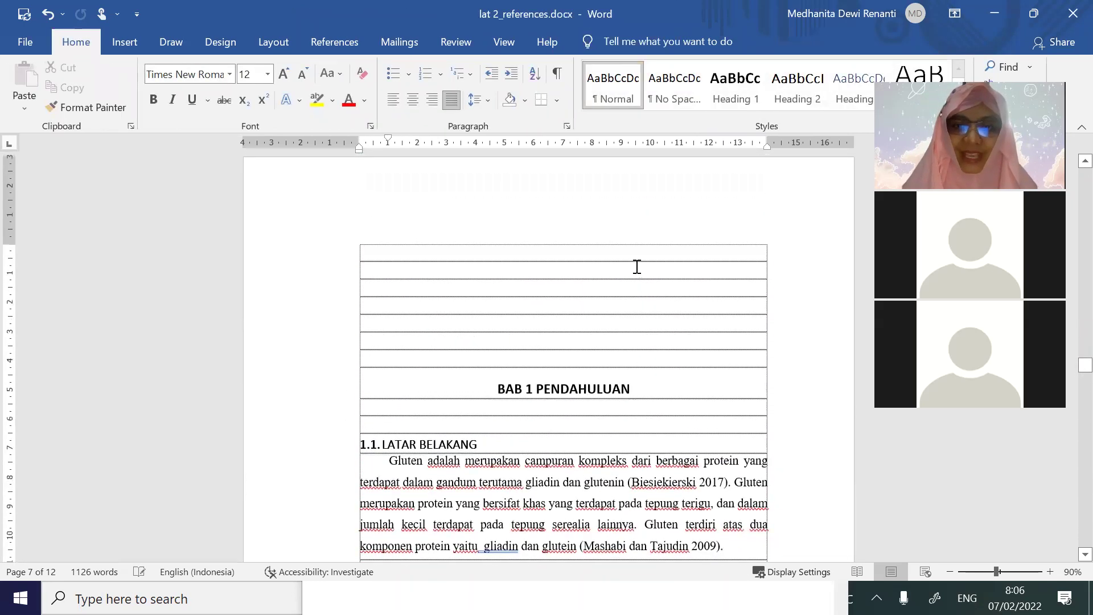
key("Down")
key("Delete")
key("Delete")
key("Delete")
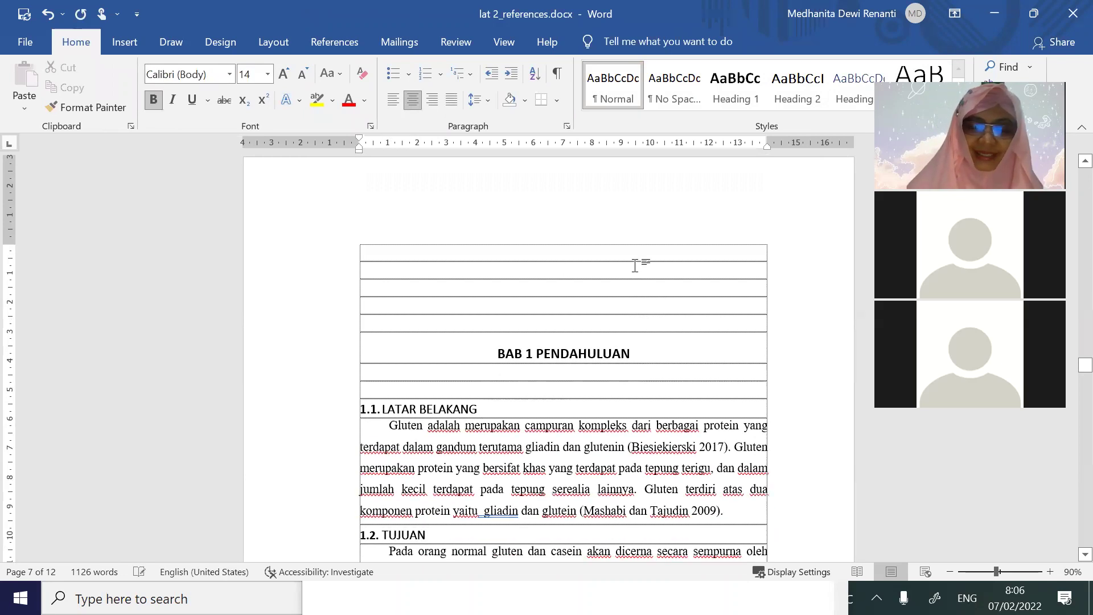
key("Delete")
key("Delete")
key("Delete")
key("Delete")
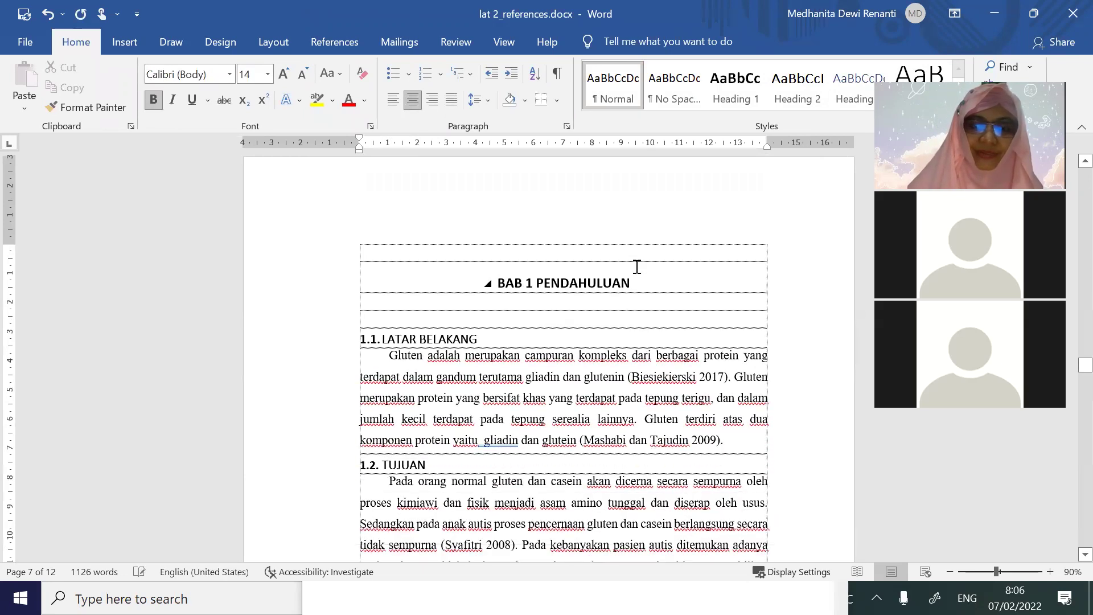
key("Delete")
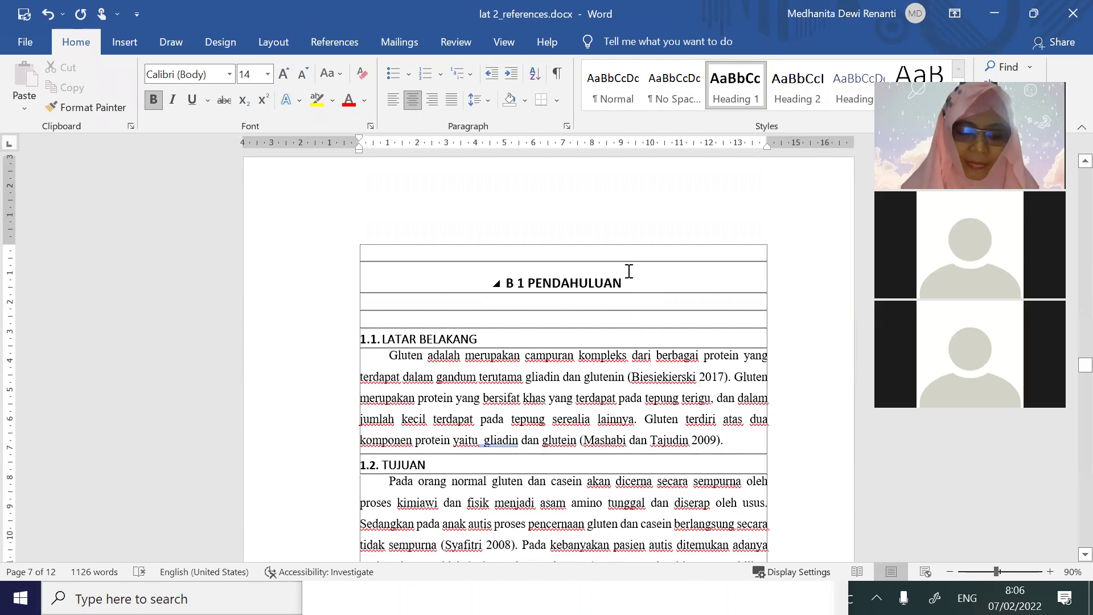
key("ctrl+z")
key("ctrl+z")
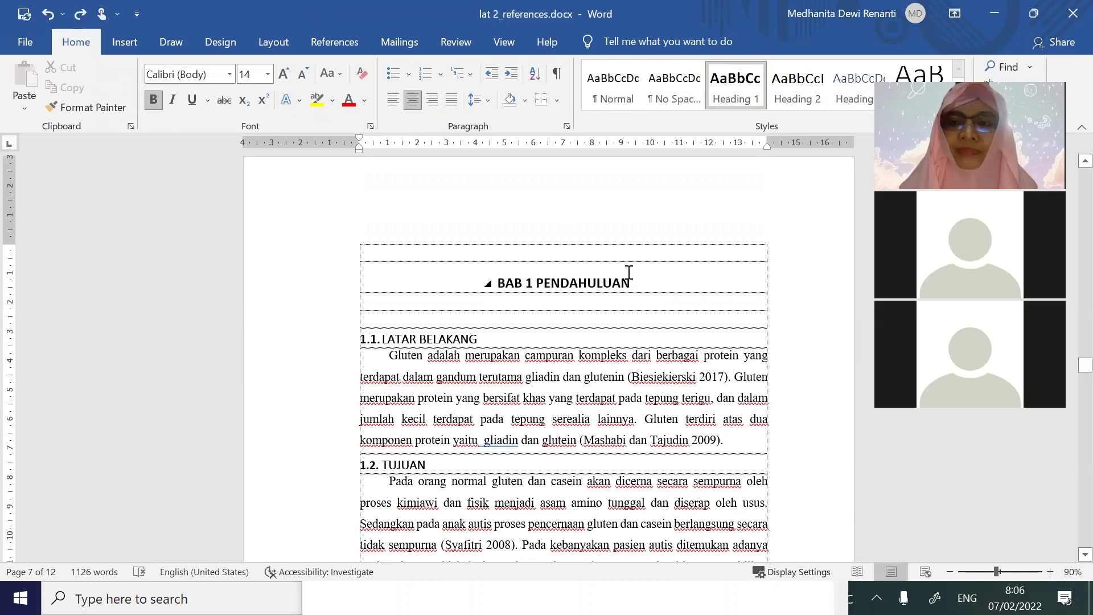
scroll(629, 272, "up", 3)
scroll(629, 273, "up", 2)
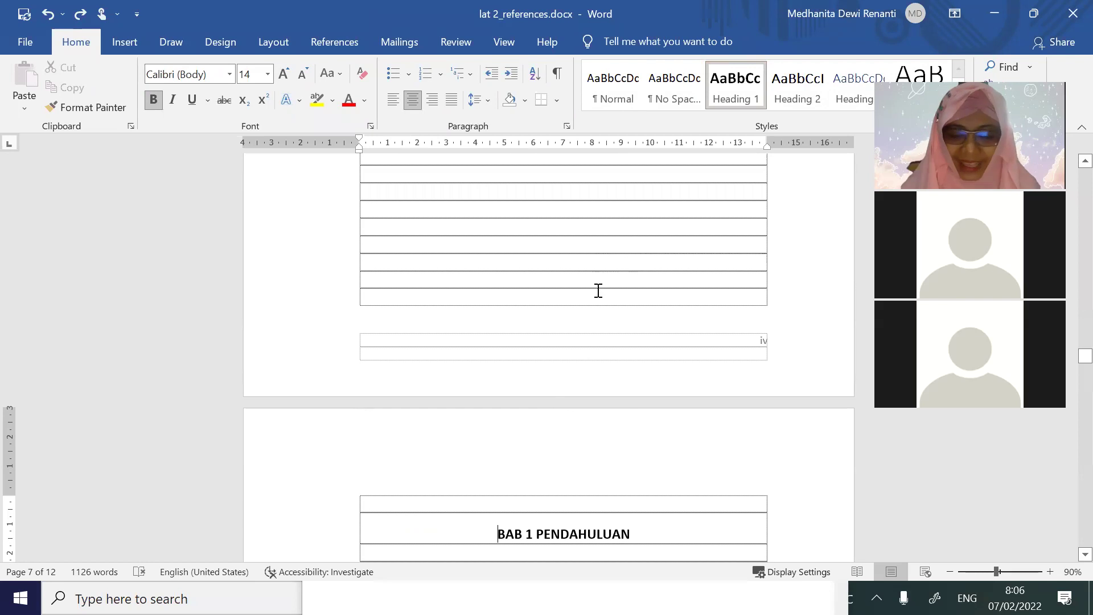
scroll(599, 290, "up", 3)
scroll(590, 307, "down", 4)
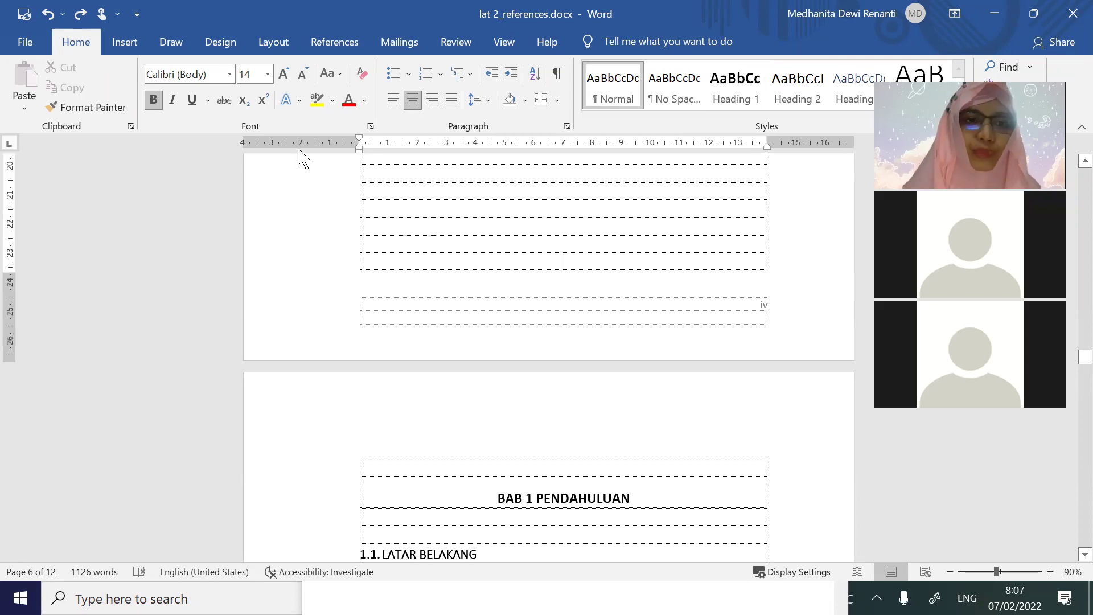
Insert a Next Page section break before BAB 1 PENDAHULUAN and delete the leftover empty row
left_click(265, 48)
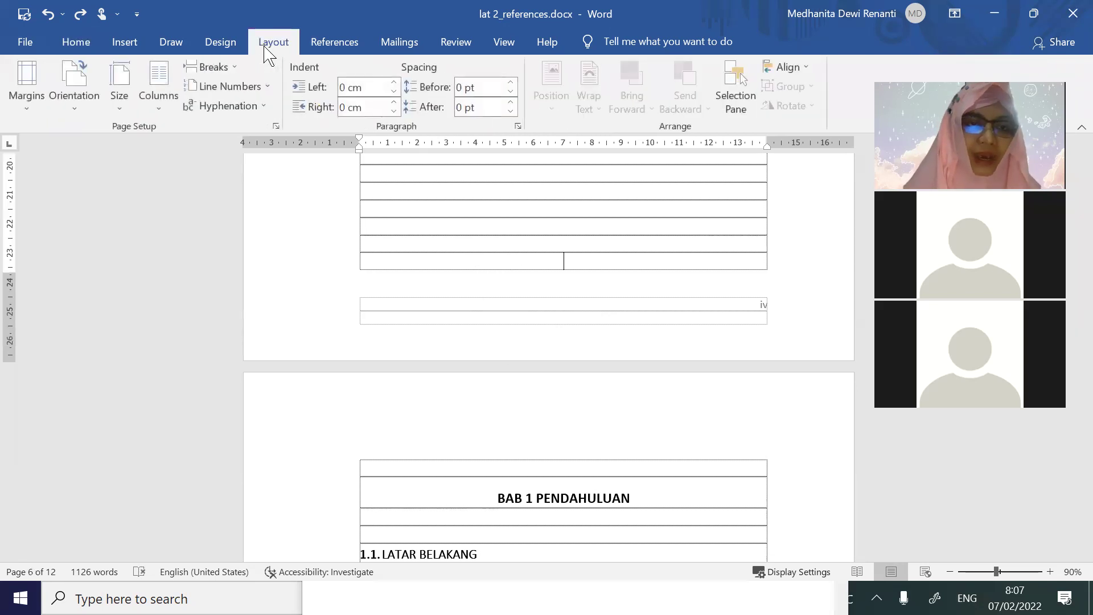
left_click(230, 68)
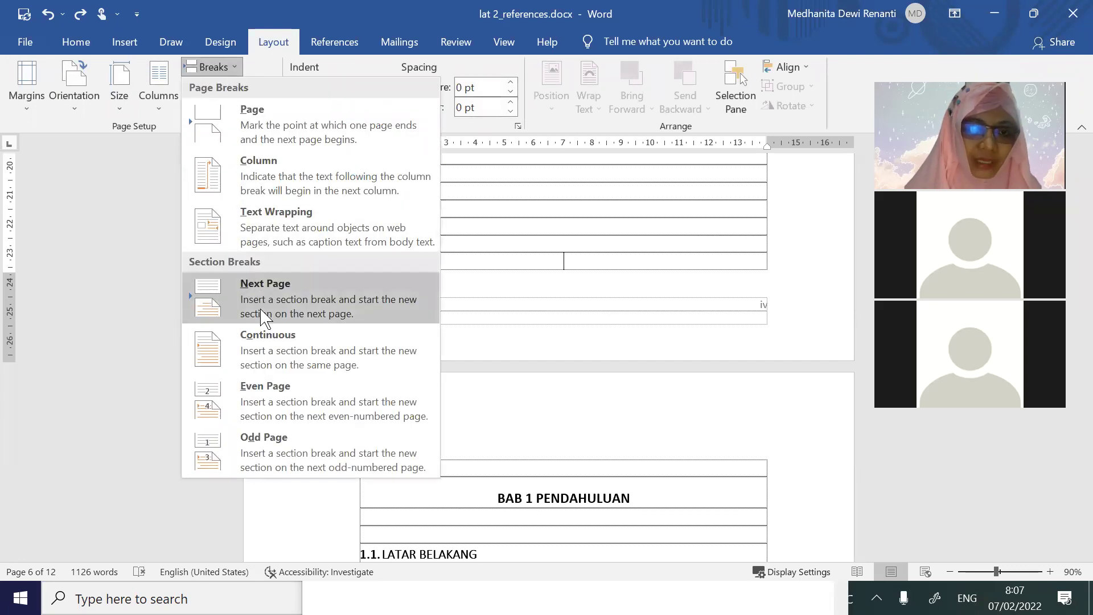
left_click(262, 315)
left_click(458, 459)
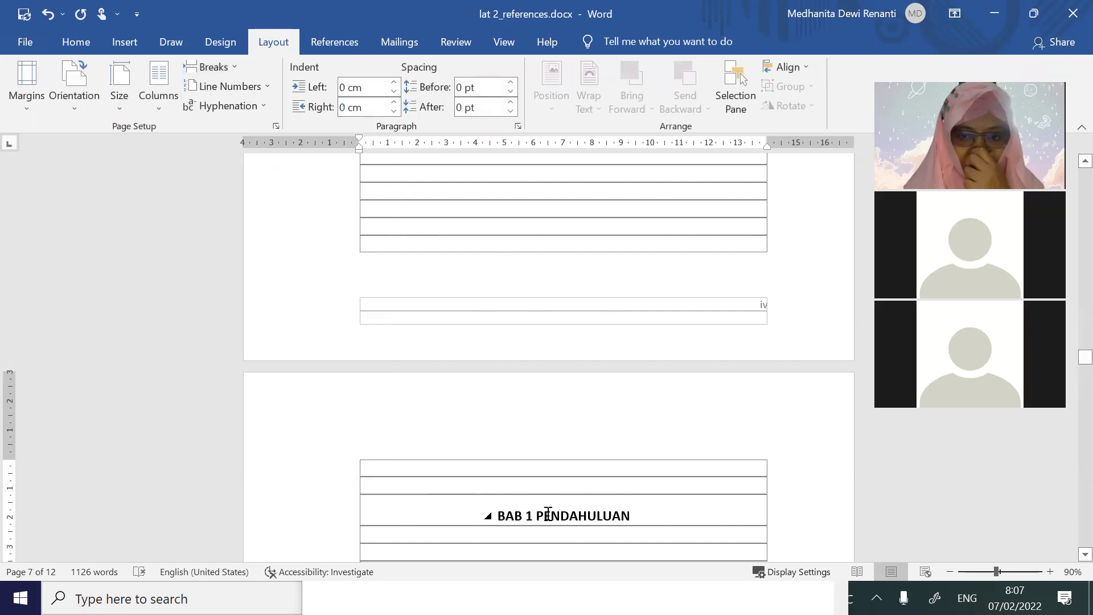
key("Delete")
key("Delete")
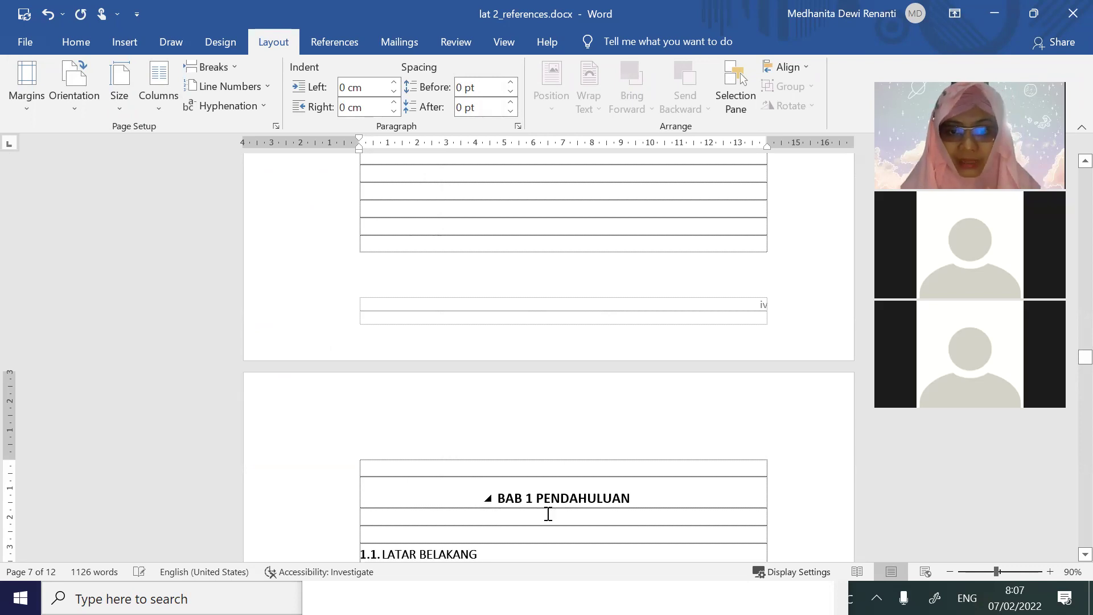
double_click(466, 322)
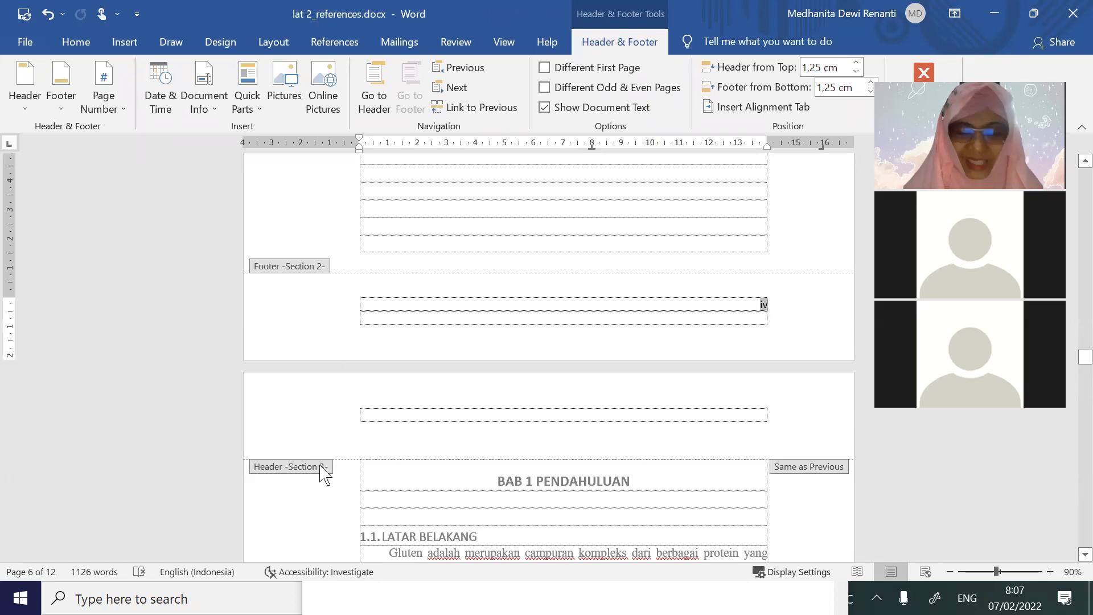
Format the Section 3 page numbers as Arabic 1, 2, 3, restarting at 1
scroll(698, 476, "down", 6)
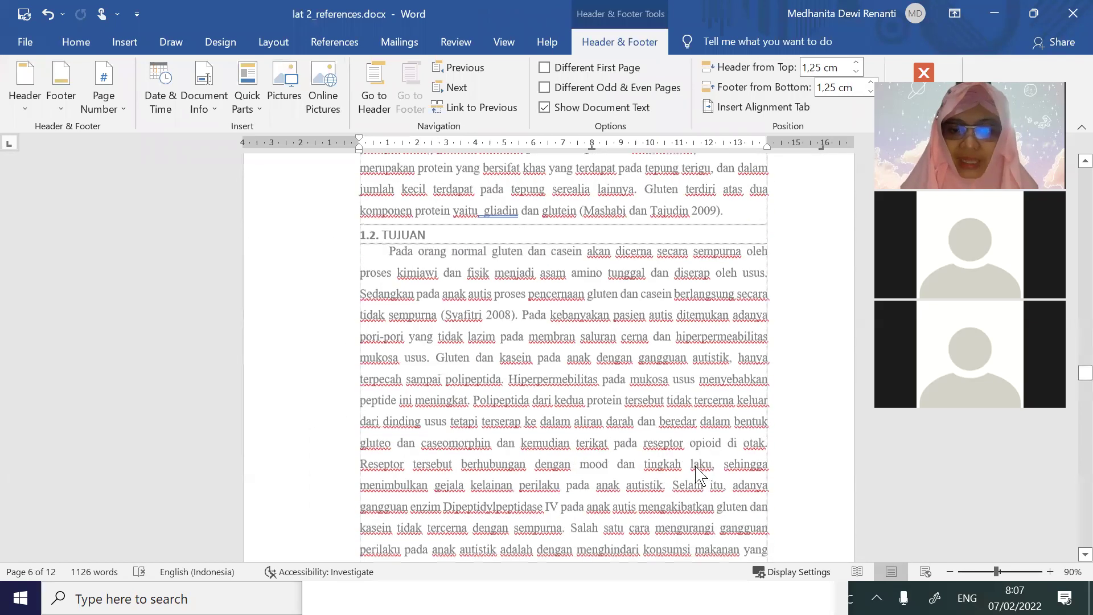
scroll(699, 475, "down", 5)
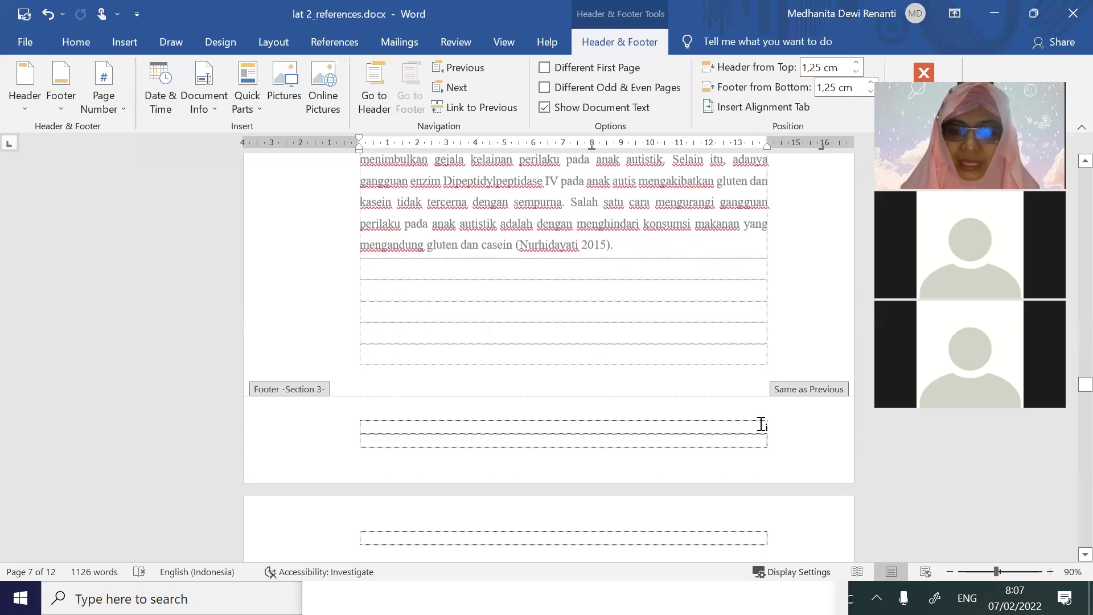
left_click(774, 424)
left_click(103, 103)
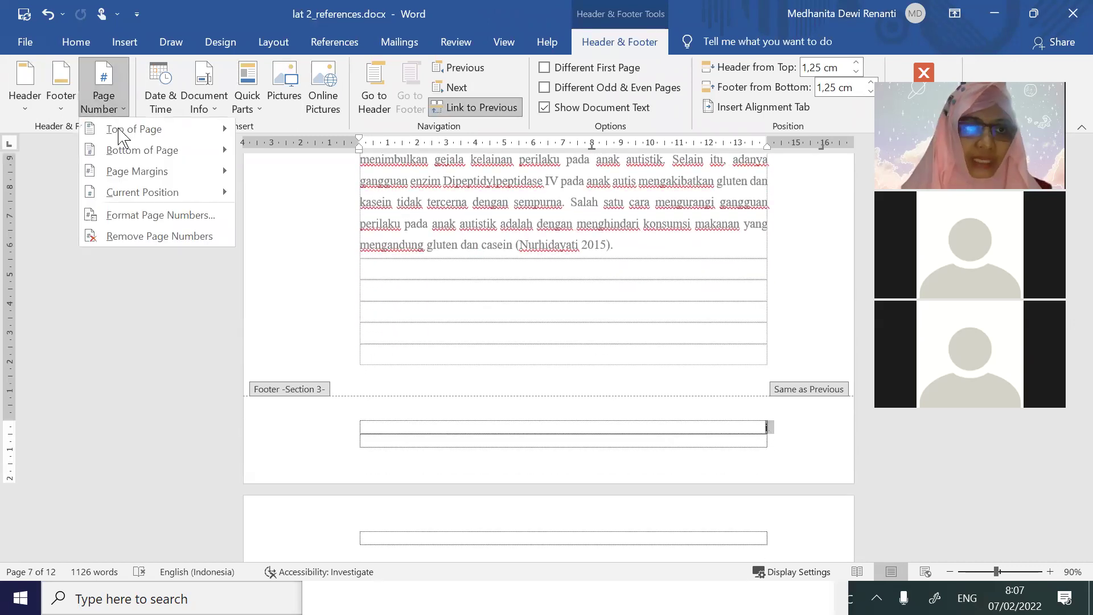
left_click(184, 225)
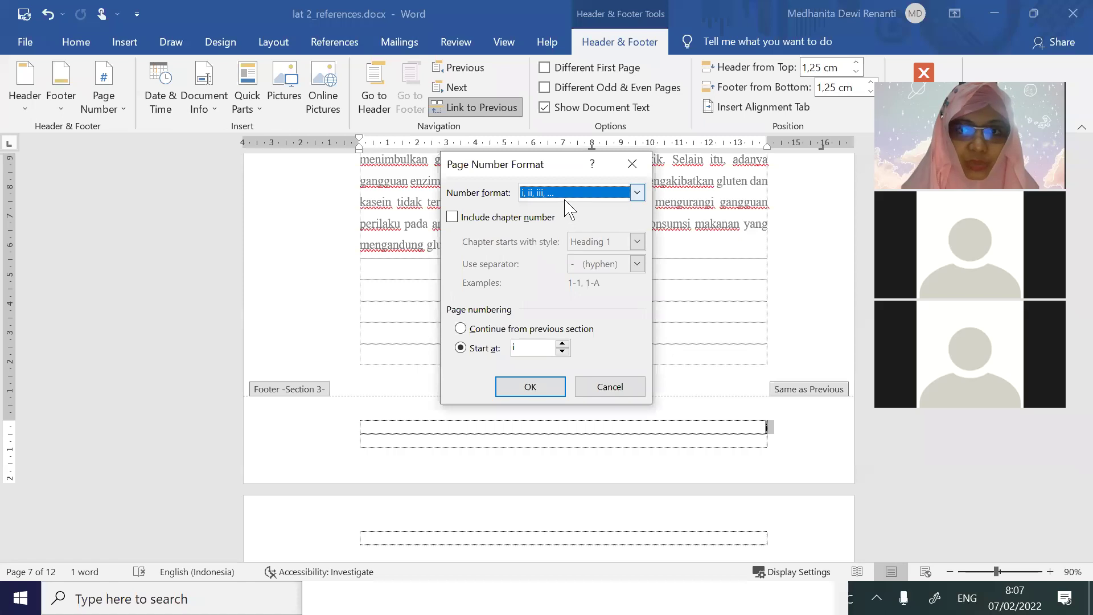
left_click(569, 193)
left_click(565, 211)
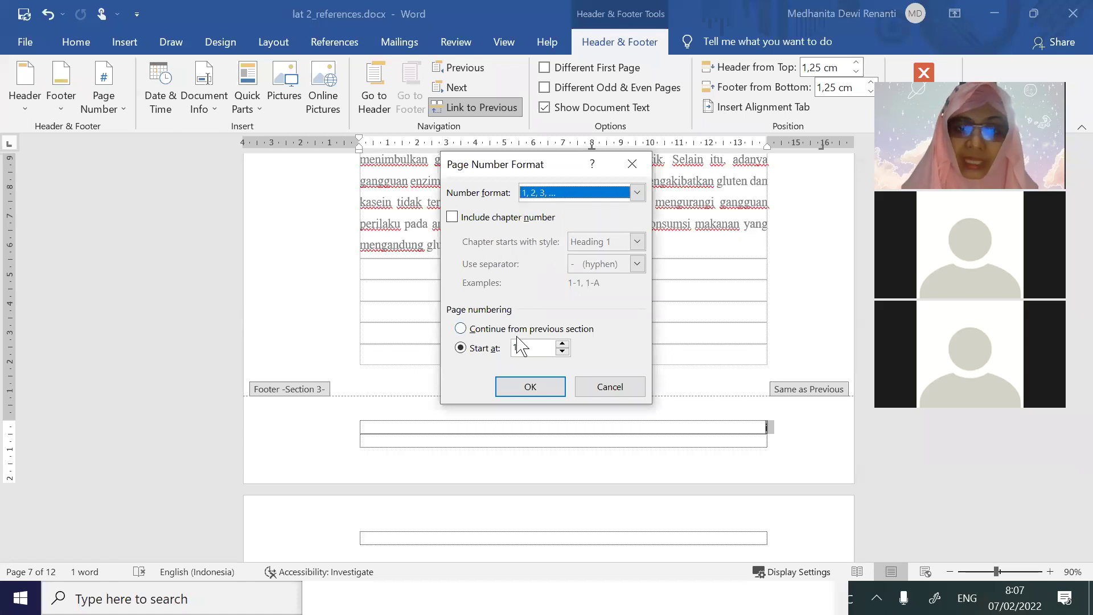
left_click(461, 329)
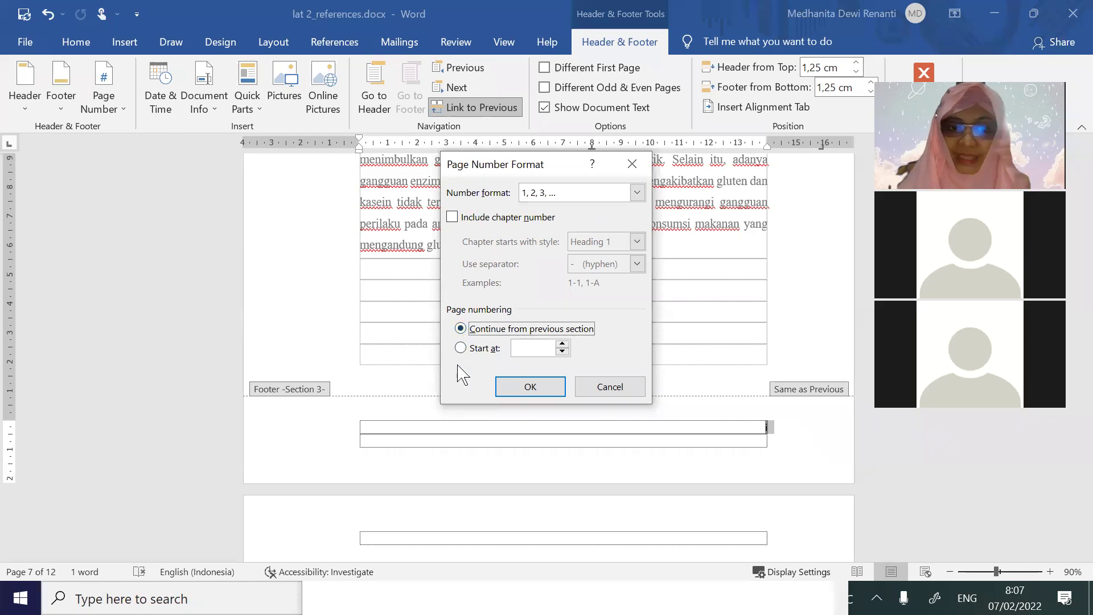
left_click(460, 348)
left_click(528, 386)
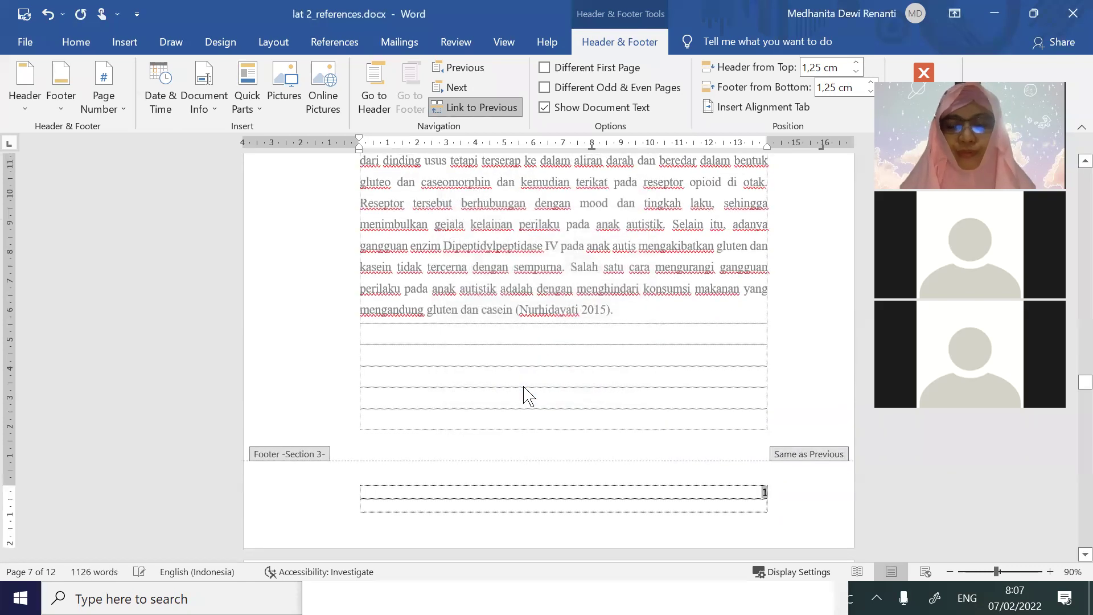
Check the numbering through BAB 3 PENUTUP (page 6), close the footer, and add a blank line above BAB 3
scroll(695, 383, "up", 6)
scroll(695, 383, "up", 6)
scroll(732, 361, "down", 15)
scroll(751, 372, "down", 15)
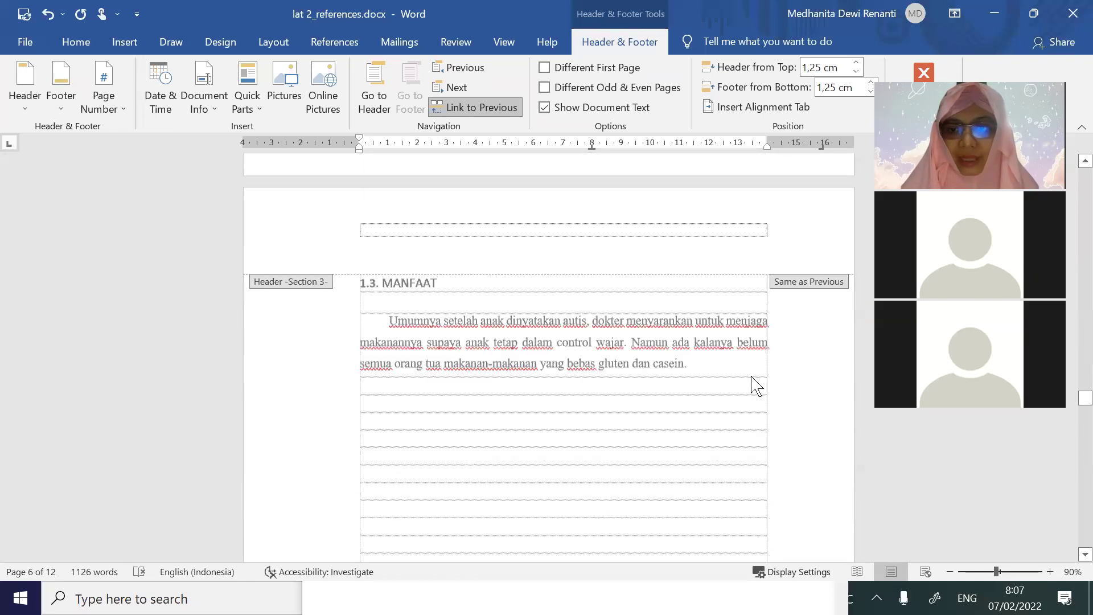
scroll(760, 390, "down", 1)
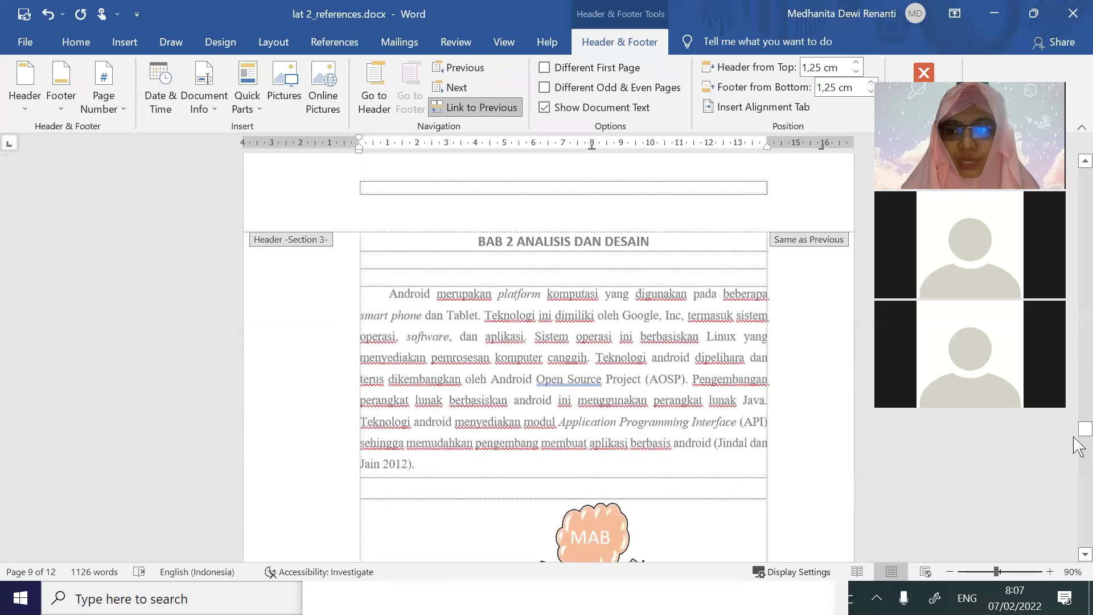
left_click_drag(1080, 434, 1080, 535)
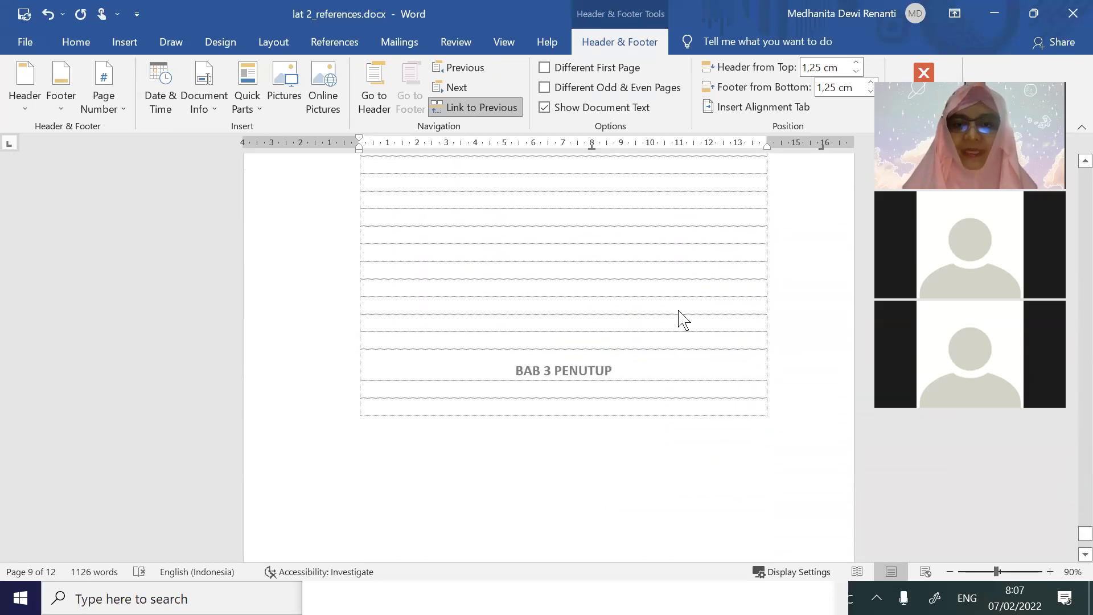
scroll(678, 314, "down", 2)
double_click(635, 217)
key("Return")
key("Return")
key("Return")
key("Return")
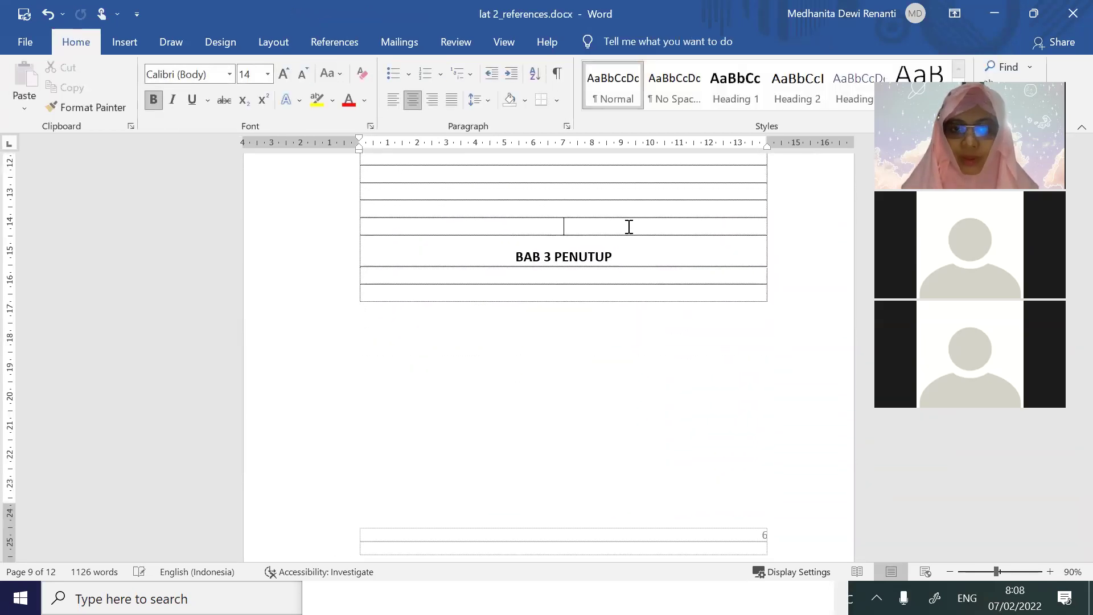
Add five more blank lines above BAB 3 PENUTUP to push it onto a new page, then scroll back to BAB 1
key("Return")
key("Return")
key("Return")
key("Return")
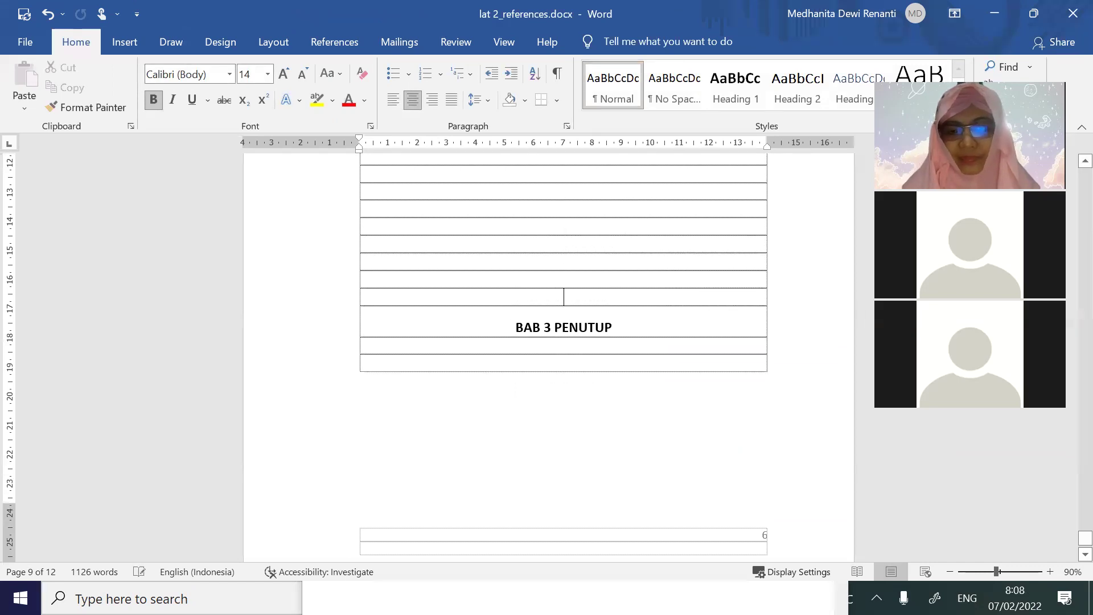
key("Return")
key("Return")
key("Return")
key("Return")
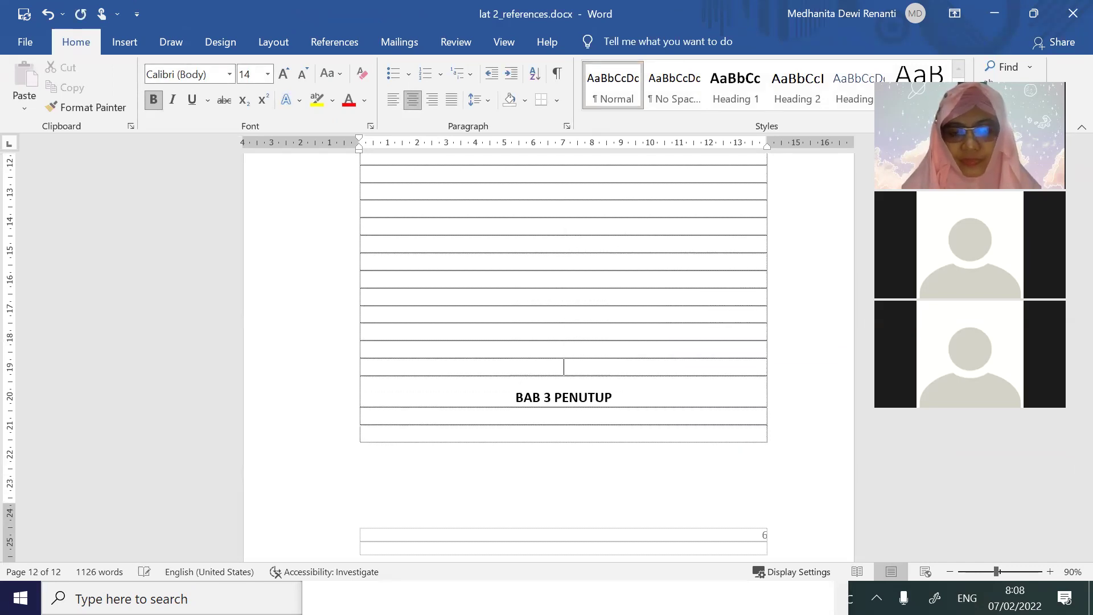
key("Return")
key("Return")
key("Return")
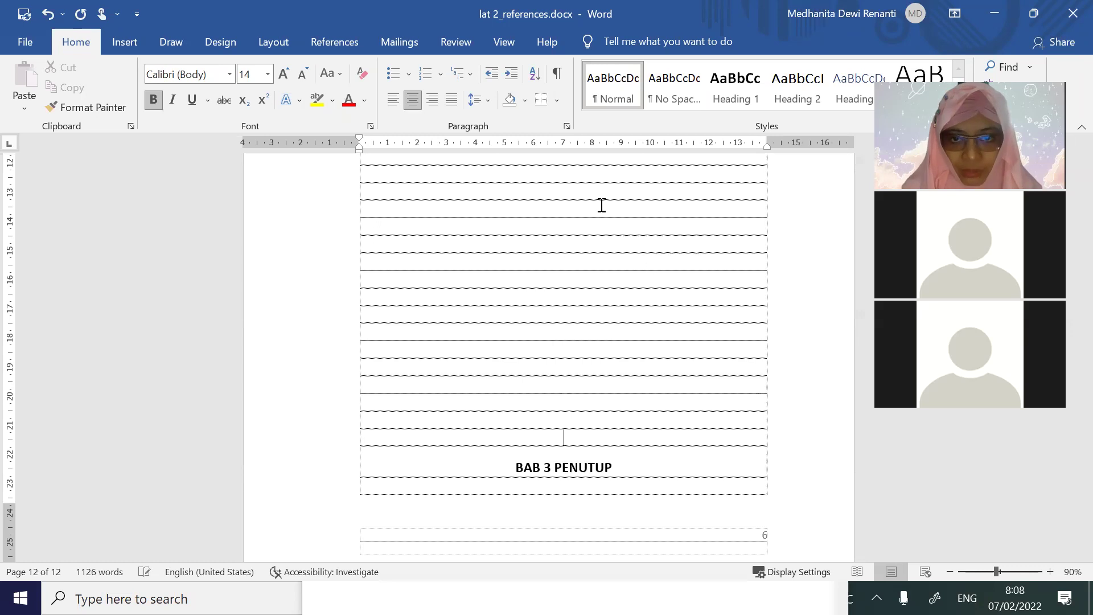
key("Return")
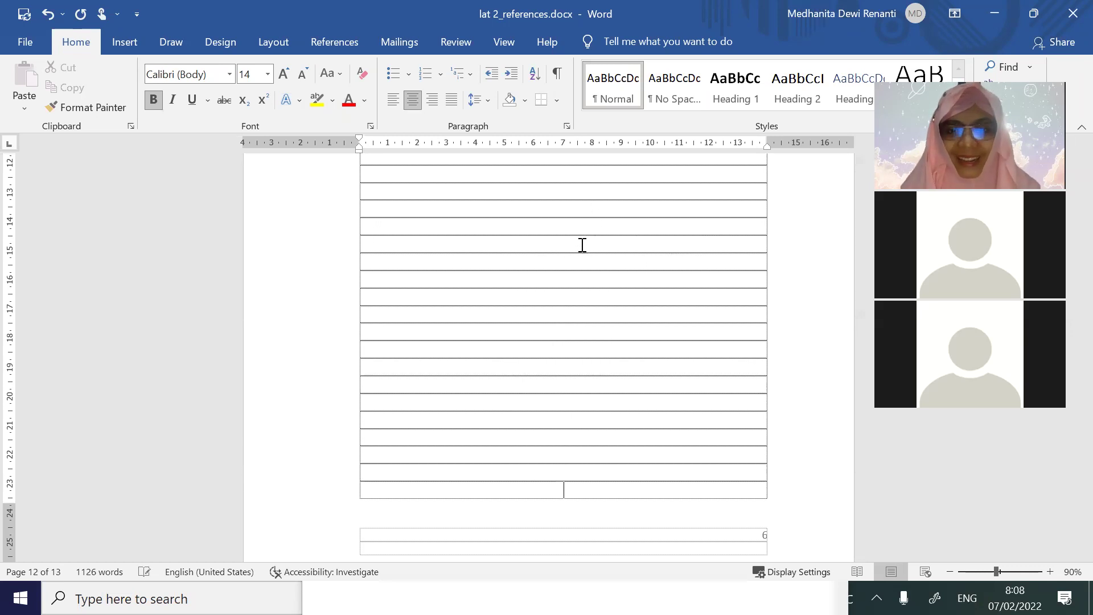
key("Return")
scroll(582, 244, "up", 5)
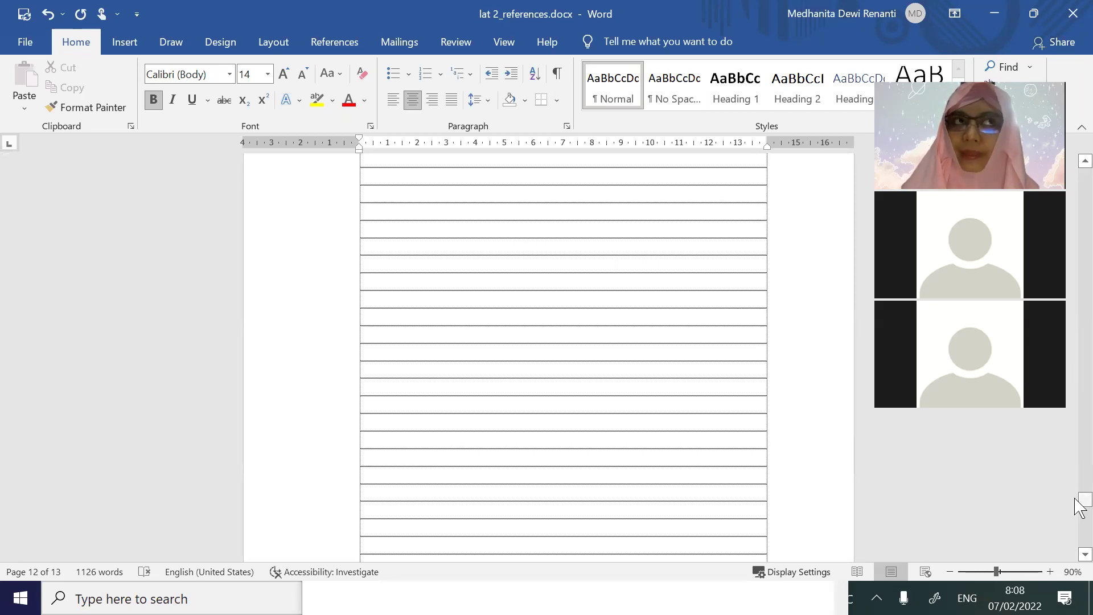
left_click_drag(1077, 501, 1081, 349)
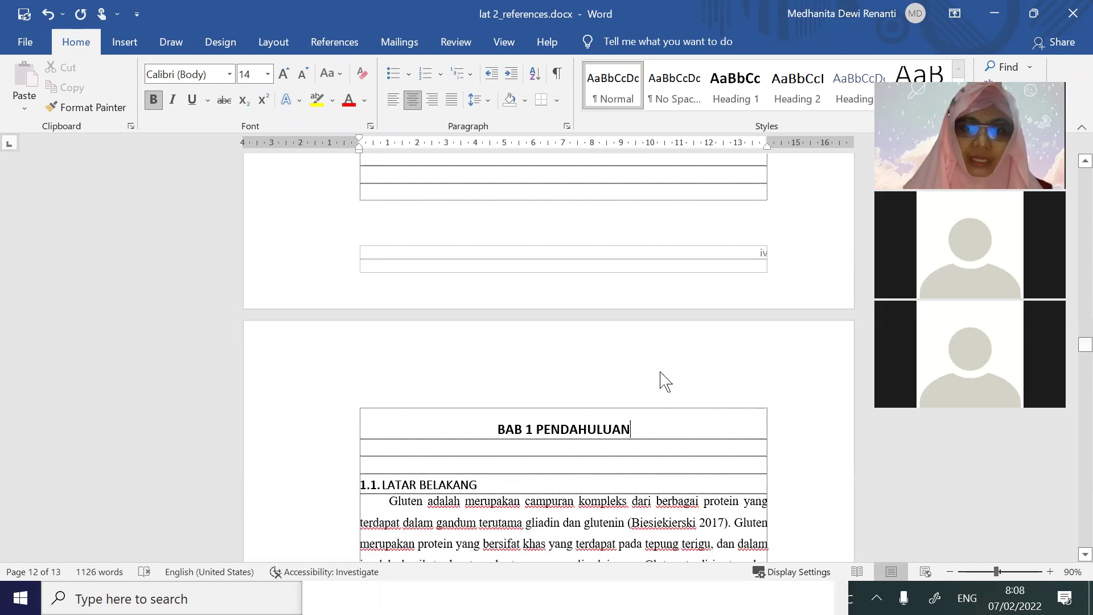
Unlink the BAB 1 header from the front matter and enter the running header 'Pendahuluan'
double_click(595, 381)
type("Pen")
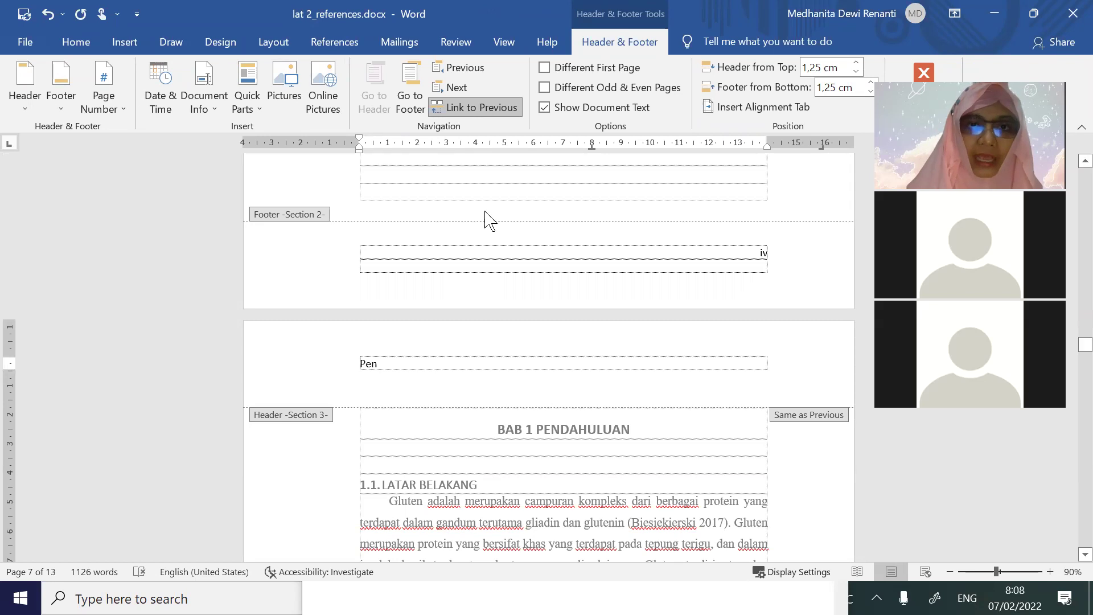
left_click(335, 369)
key("BackSpace")
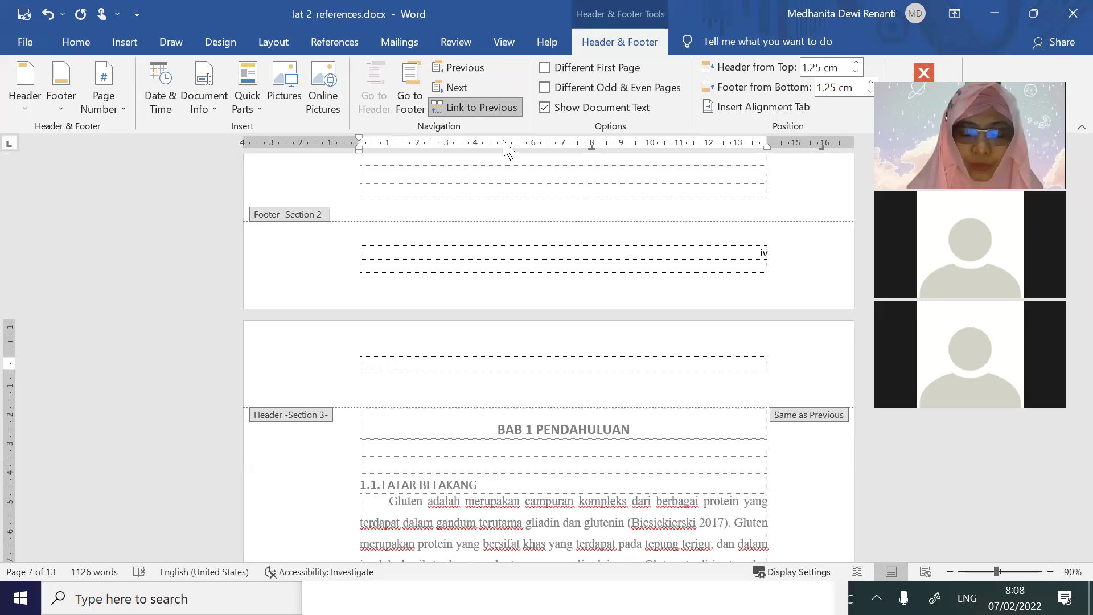
left_click(491, 114)
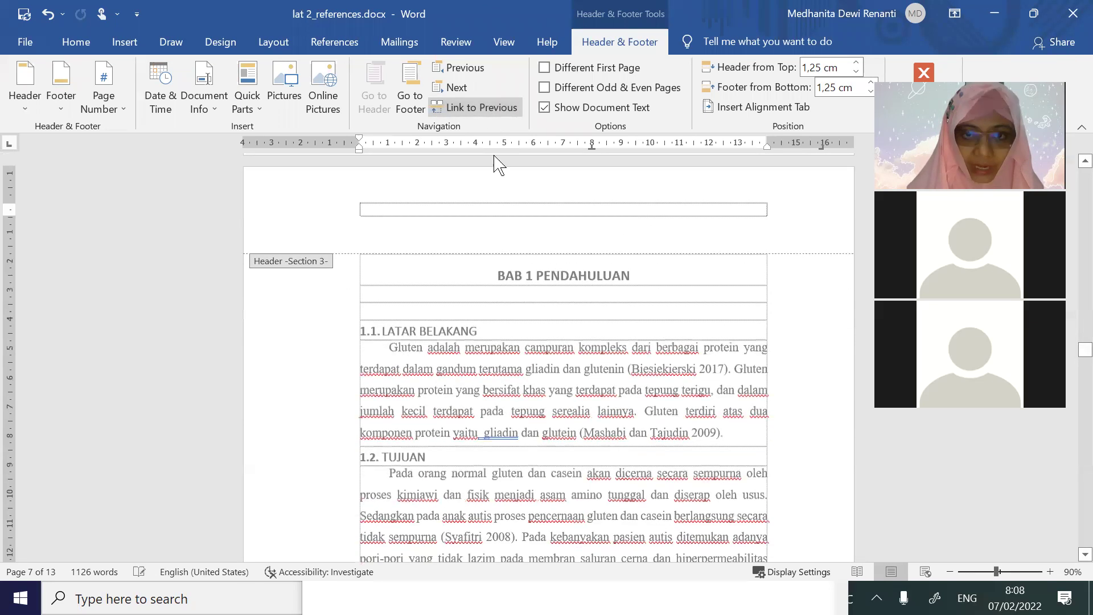
type("Pendahuluan")
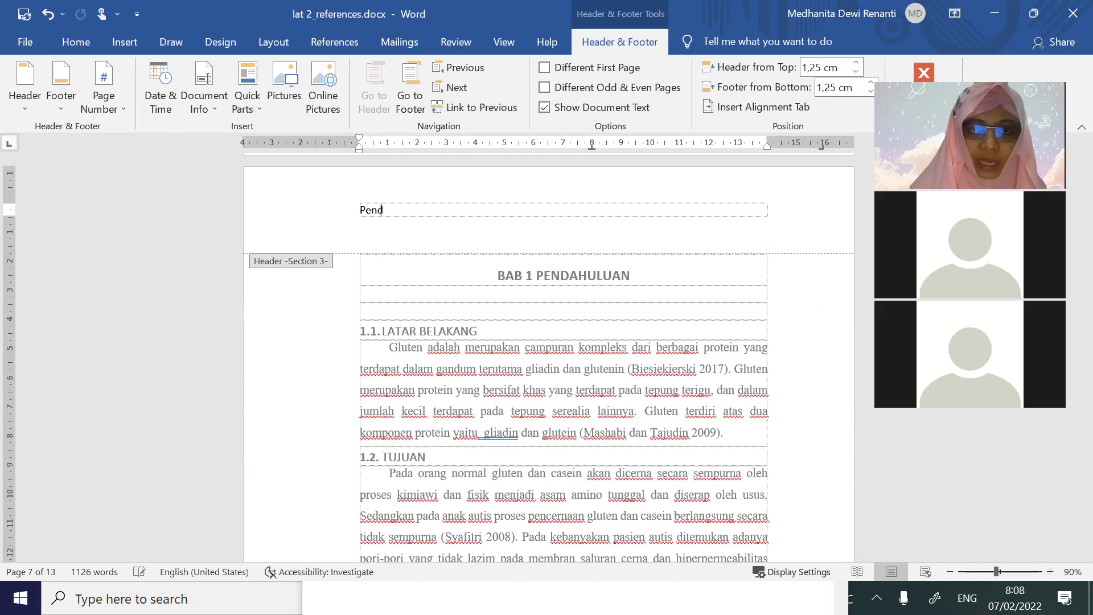
double_click(525, 328)
scroll(526, 328, "up", 5)
scroll(526, 328, "down", 5)
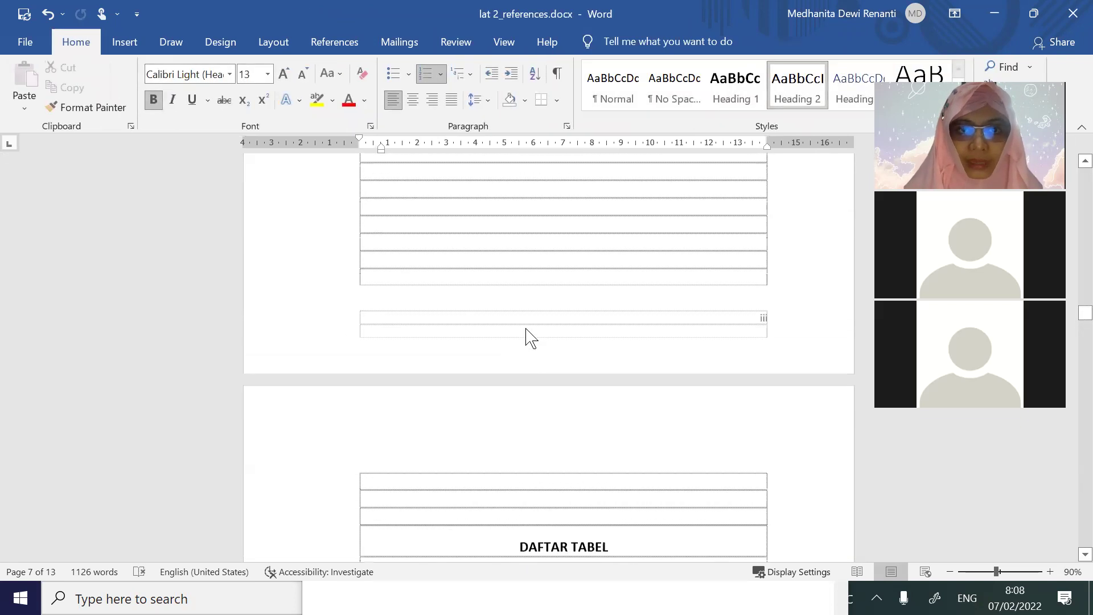
Place the caret after the last table row before BAB 2, briefly checking the page headers
scroll(527, 327, "up", 5)
scroll(527, 329, "down", 4)
scroll(464, 352, "down", 12)
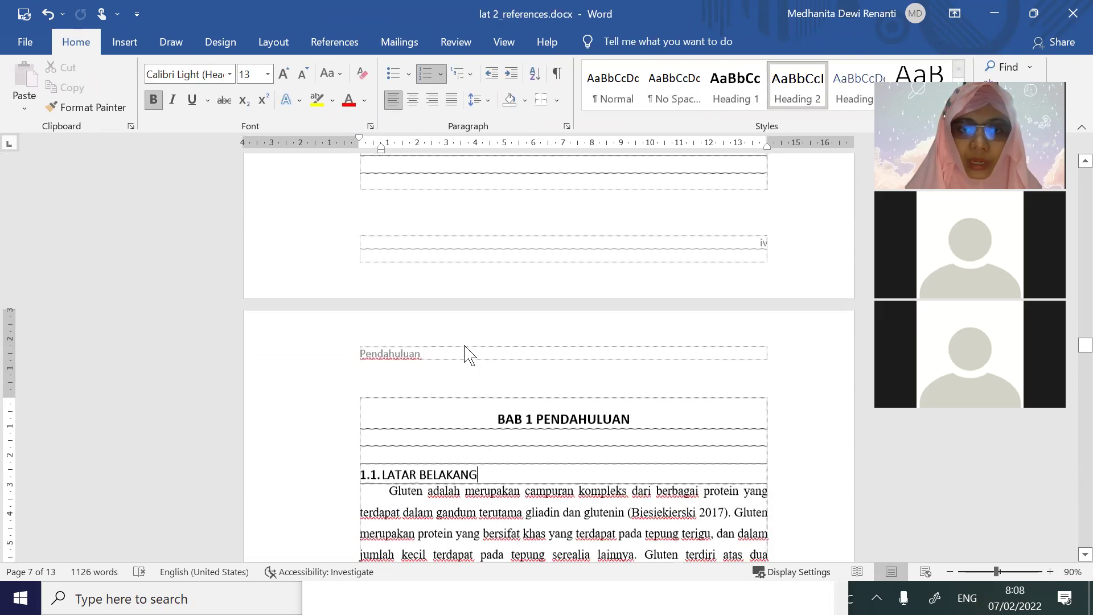
scroll(461, 349, "down", 10)
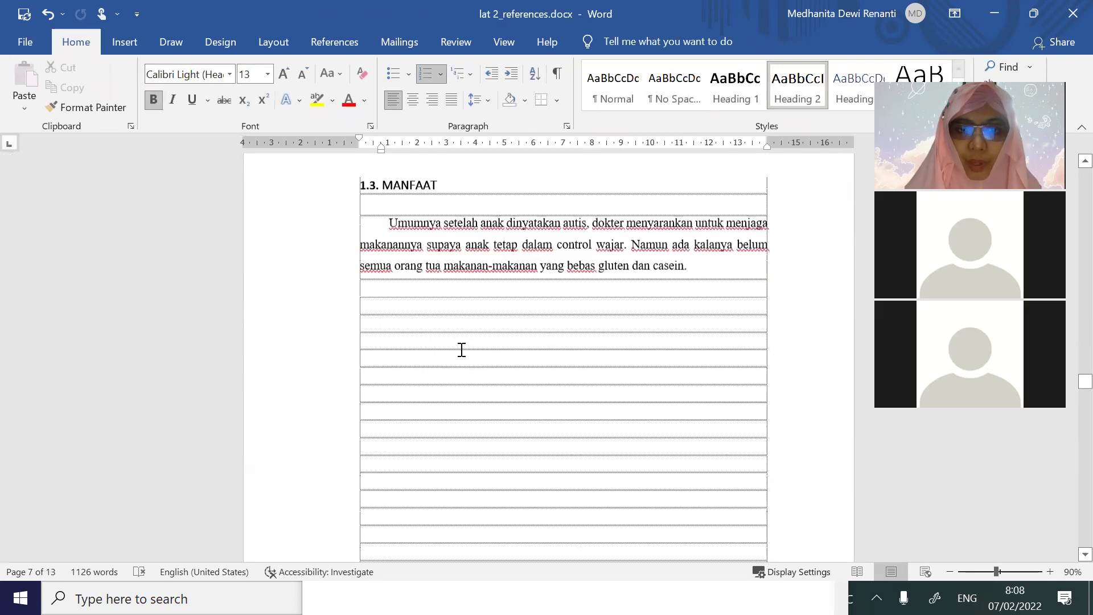
left_click(462, 350)
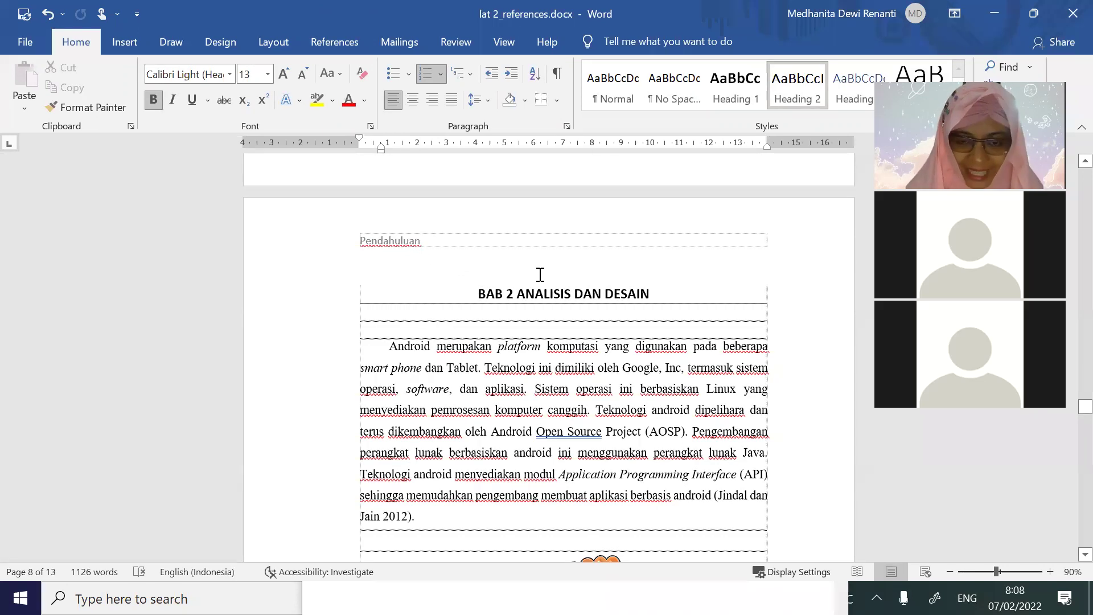
scroll(540, 275, "up", 6)
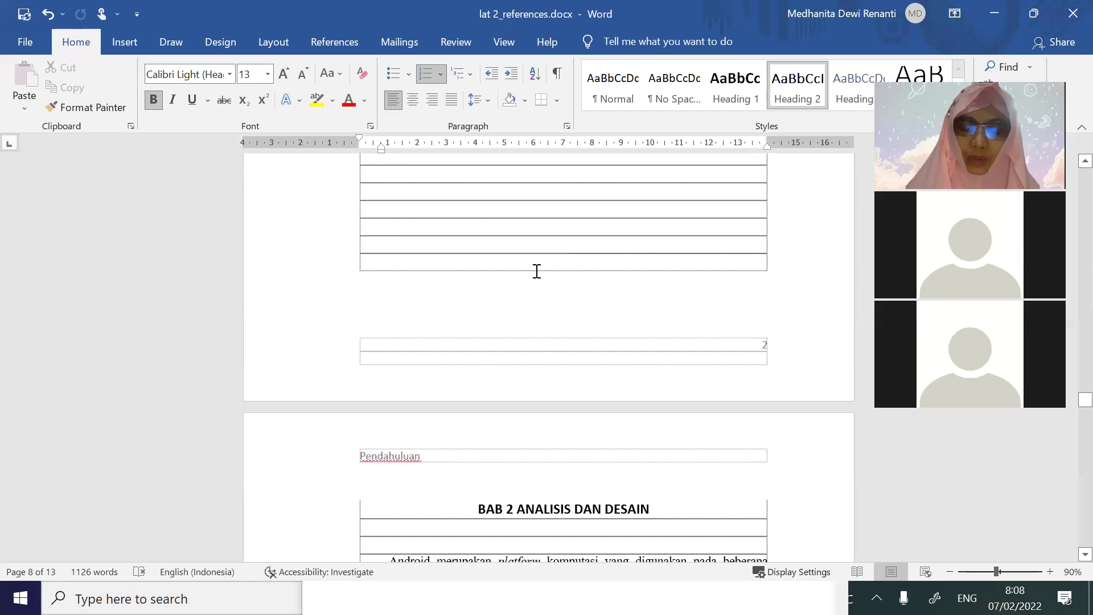
left_click(531, 264)
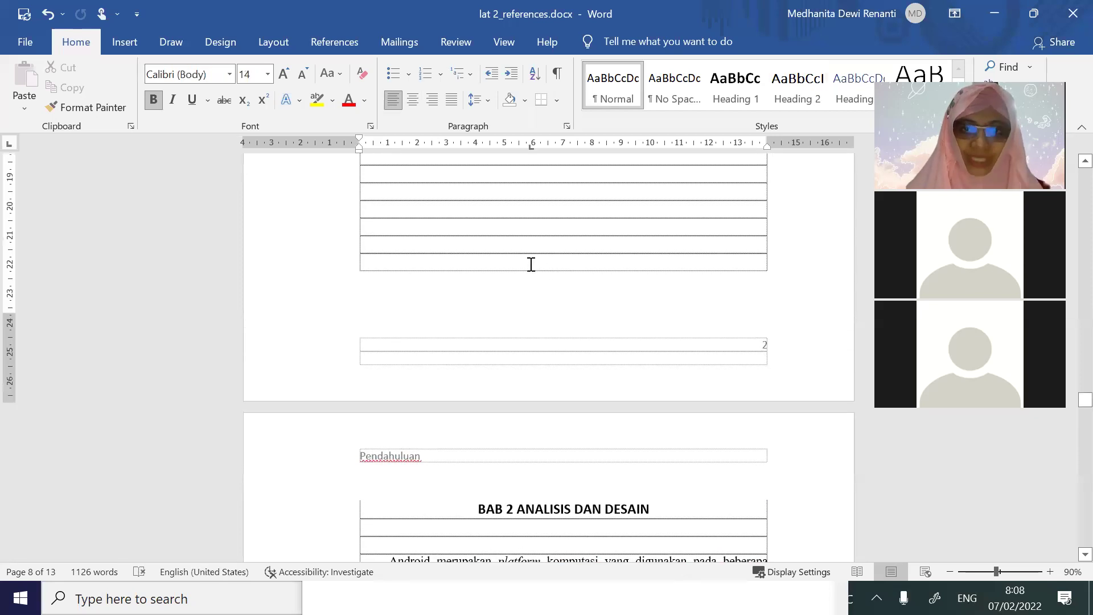
double_click(544, 488)
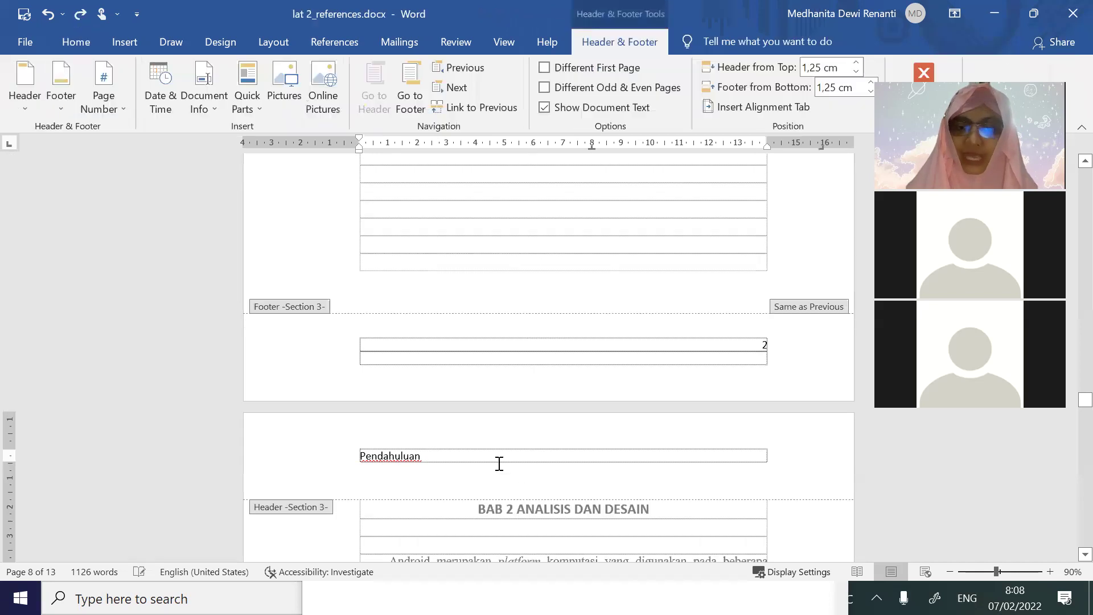
double_click(504, 234)
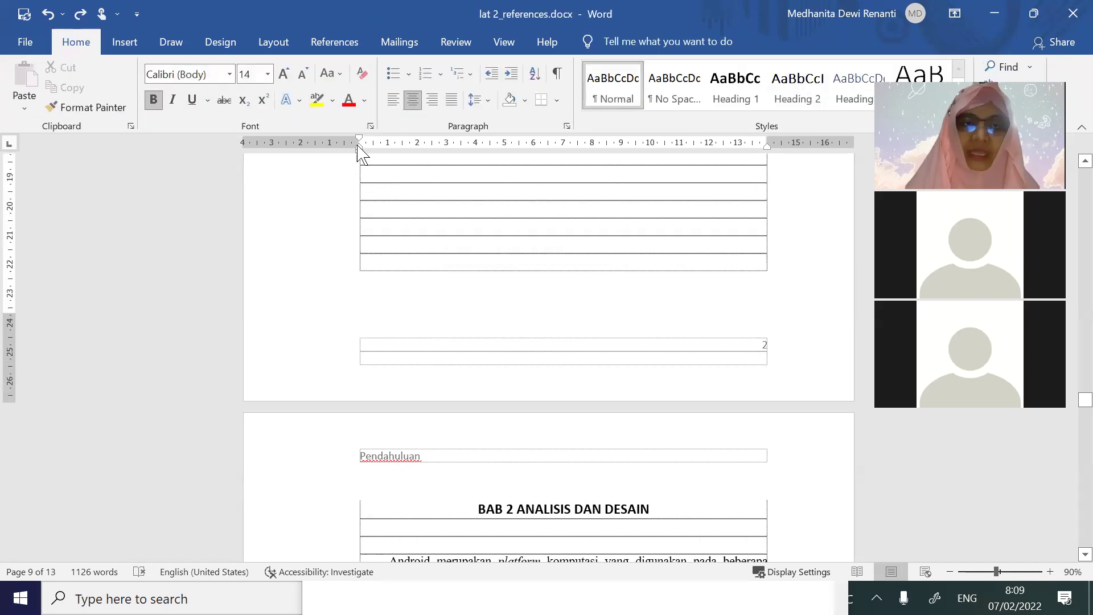
Insert a Next Page section break before BAB 2 ANALISIS DAN DESAIN and delete the blank lines above it
left_click(279, 41)
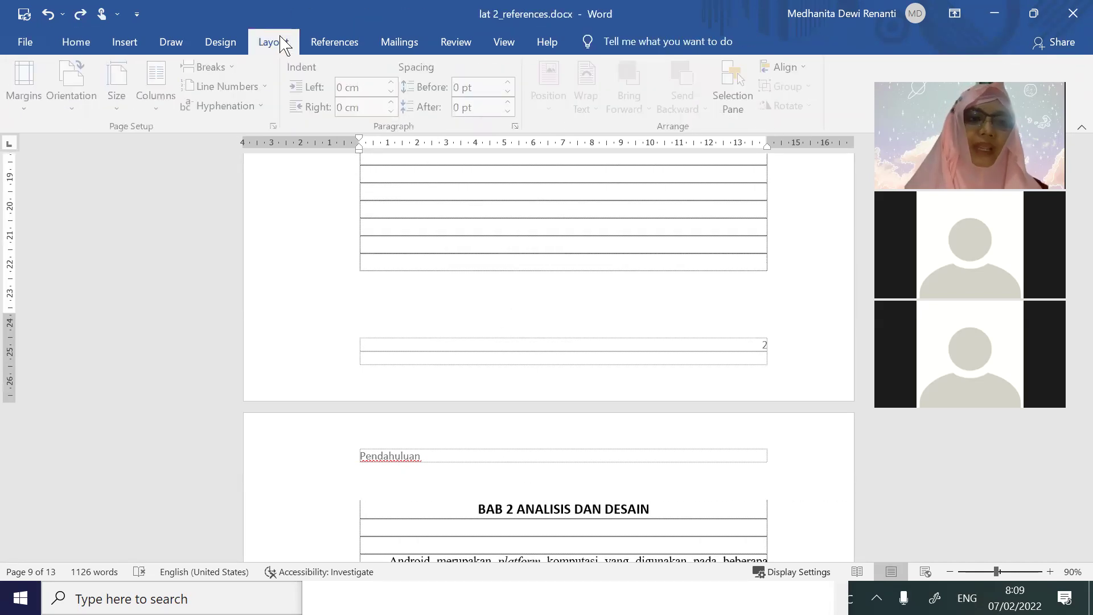
left_click(227, 73)
left_click(312, 310)
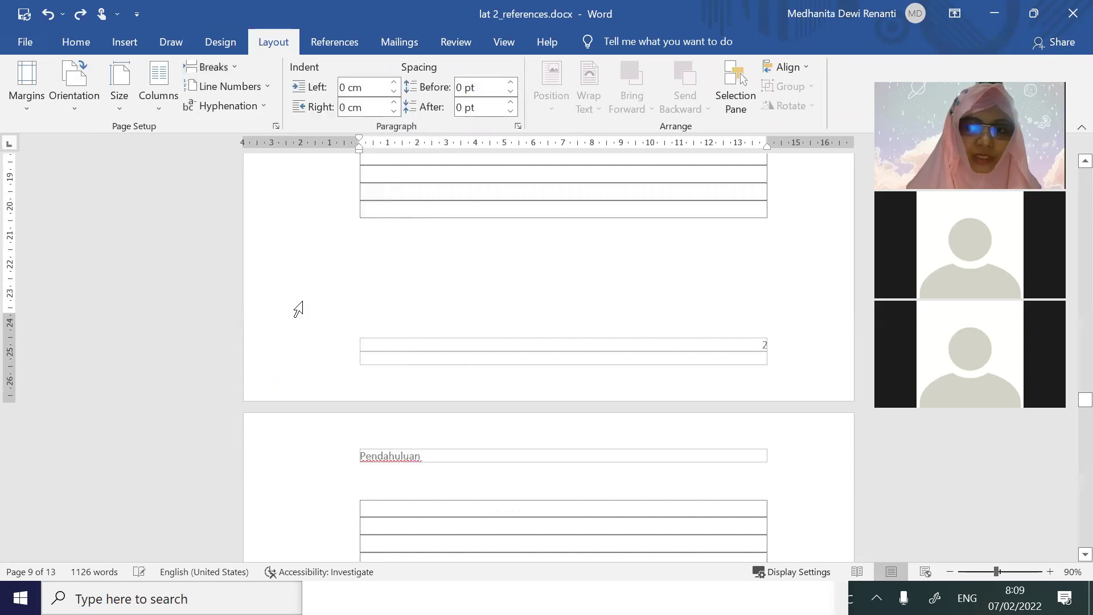
scroll(483, 479, "down", 3)
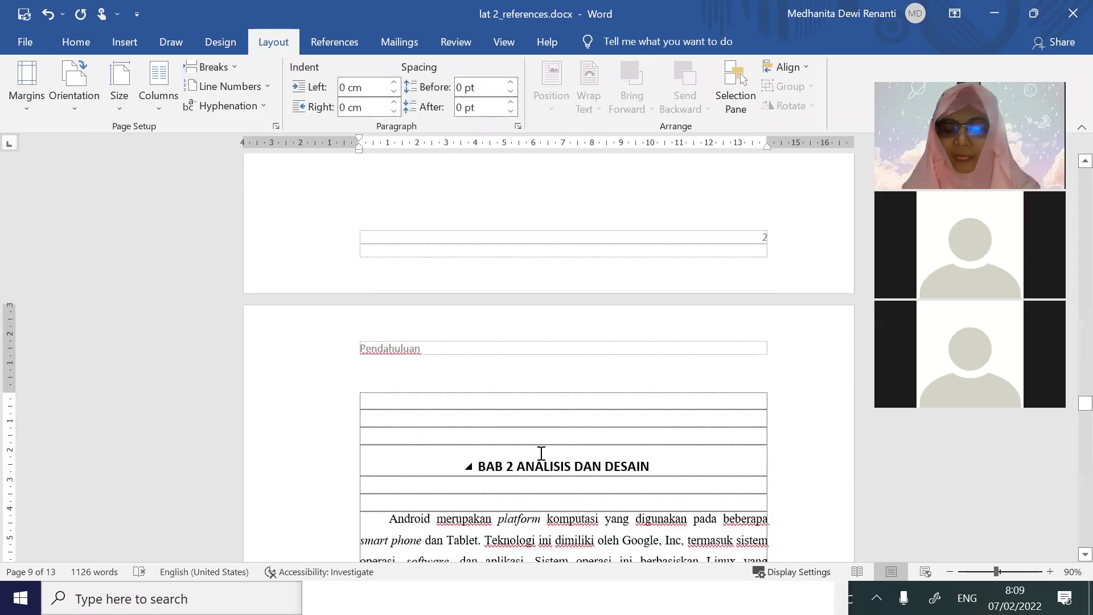
key("Delete")
key("Delete")
key("Delete")
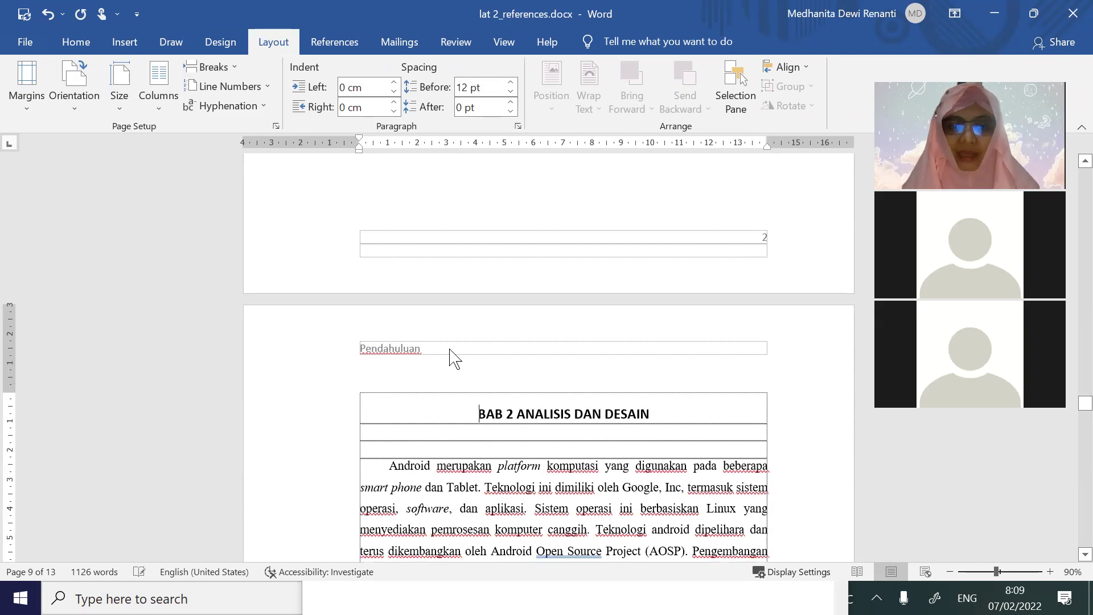
double_click(453, 350)
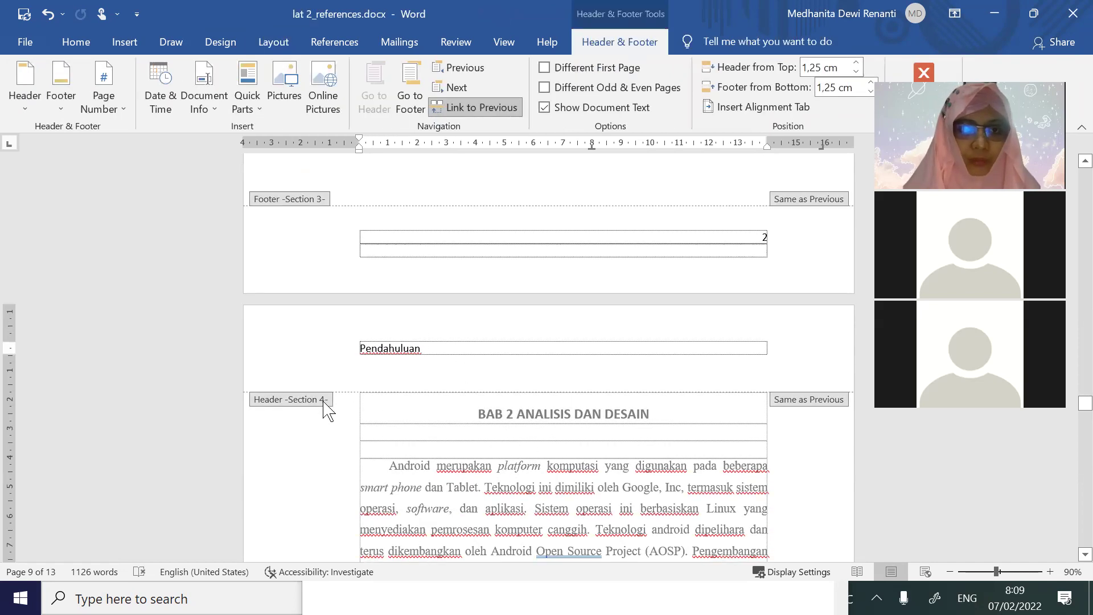
Unlink the Section 4 header and replace 'Pendahuluan' with the running header 'Analisis'
scroll(391, 436, "up", 15)
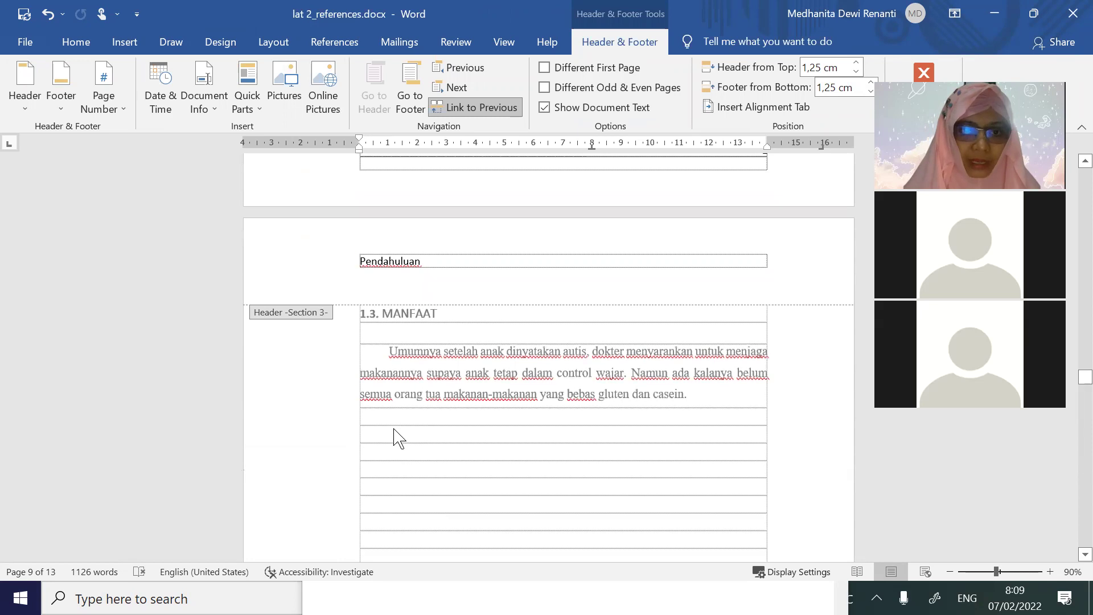
scroll(440, 403, "down", 6)
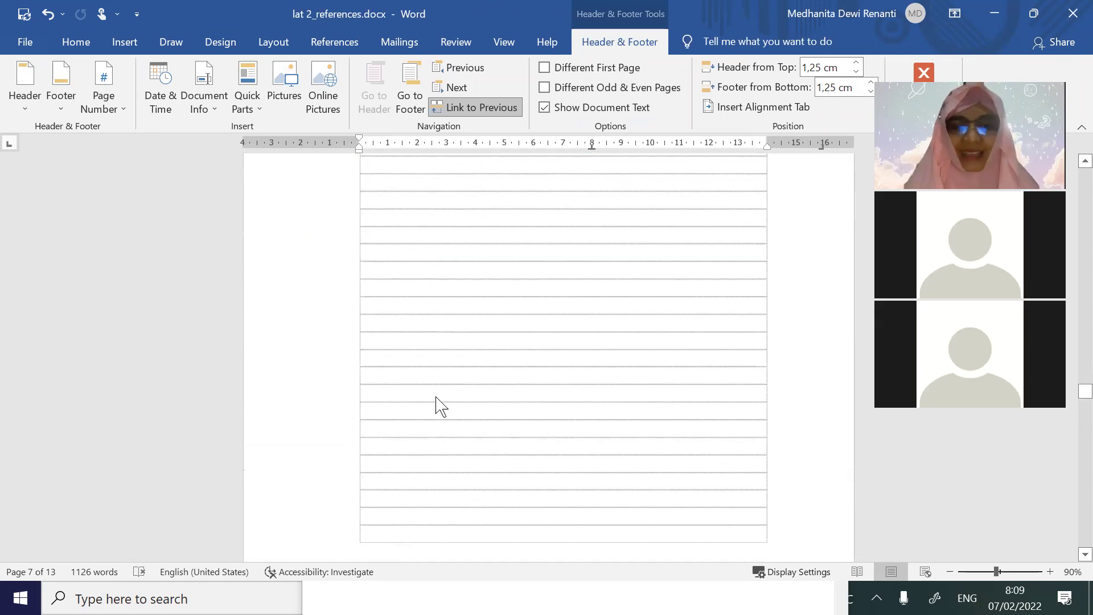
scroll(438, 399, "down", 10)
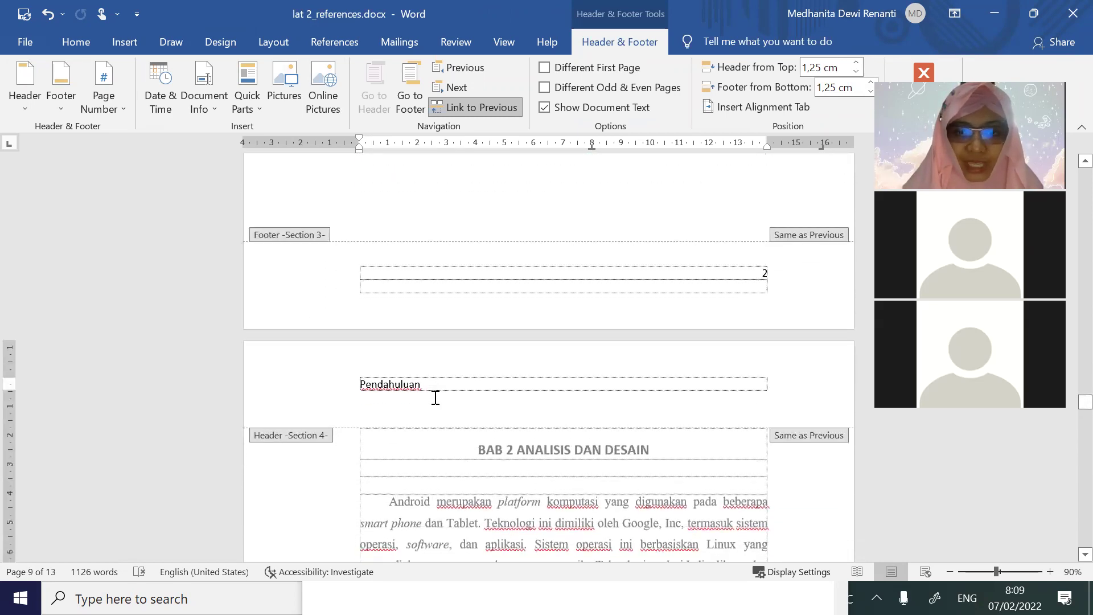
left_click(470, 111)
scroll(456, 222, "down", 3)
double_click(410, 211)
key("Delete")
type("Analisis")
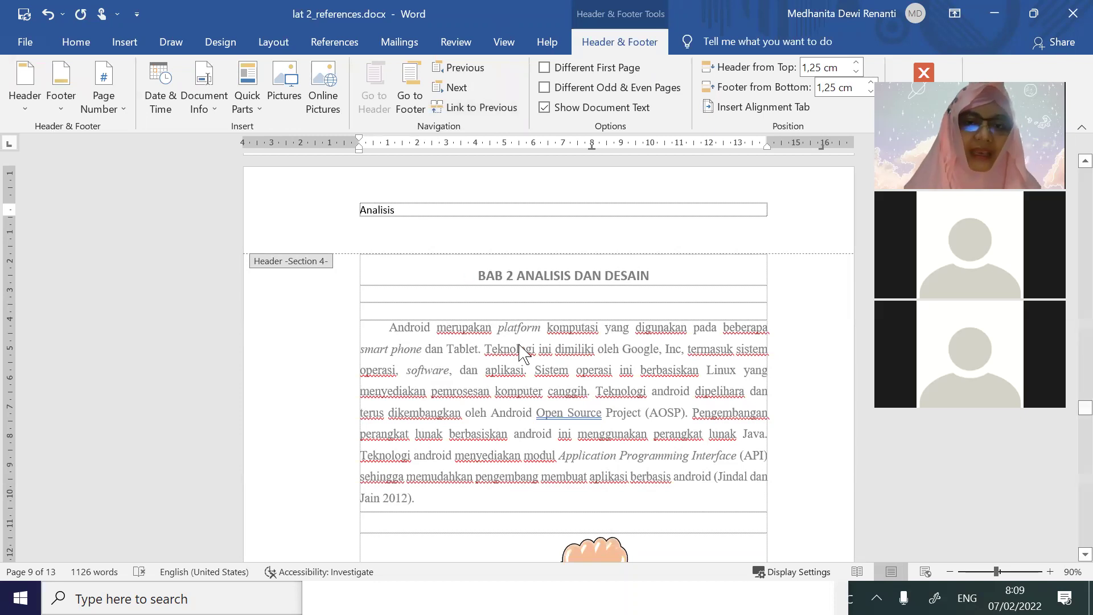
double_click(522, 352)
scroll(483, 325, "down", 10)
scroll(483, 325, "up", 10)
scroll(483, 324, "down", 4)
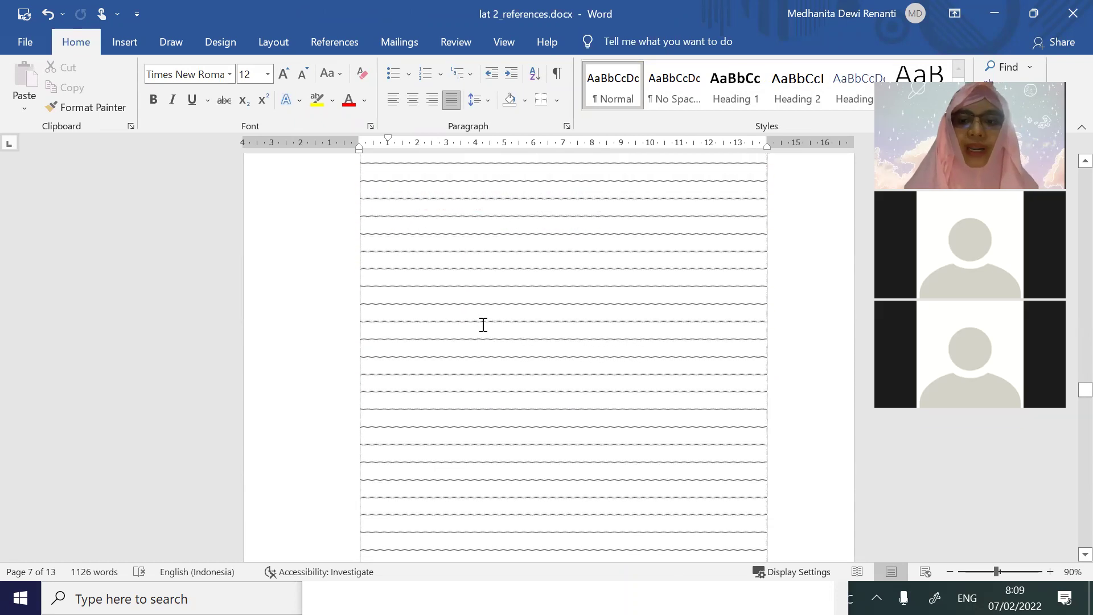
Set the Section 4 footer page numbers to continue from the previous section
scroll(483, 324, "down", 3)
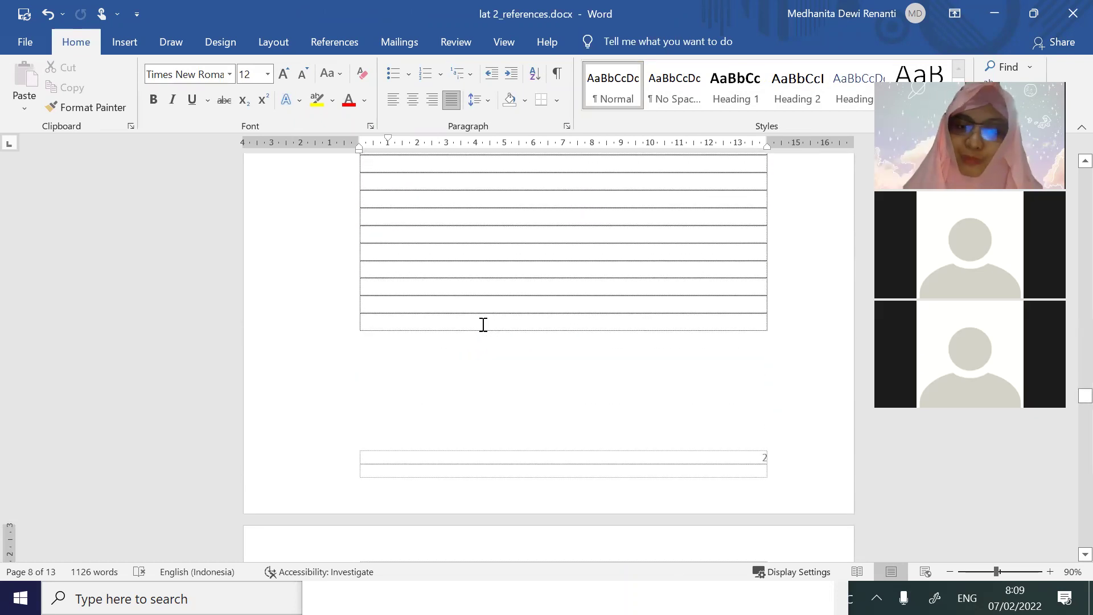
scroll(554, 422, "down", 3)
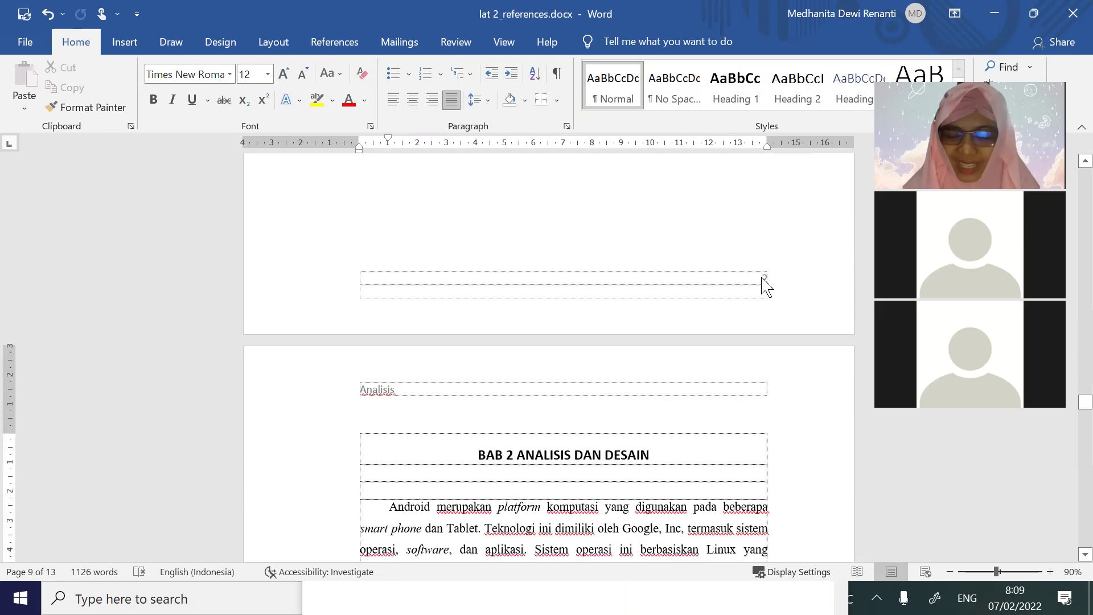
scroll(812, 411, "down", 6)
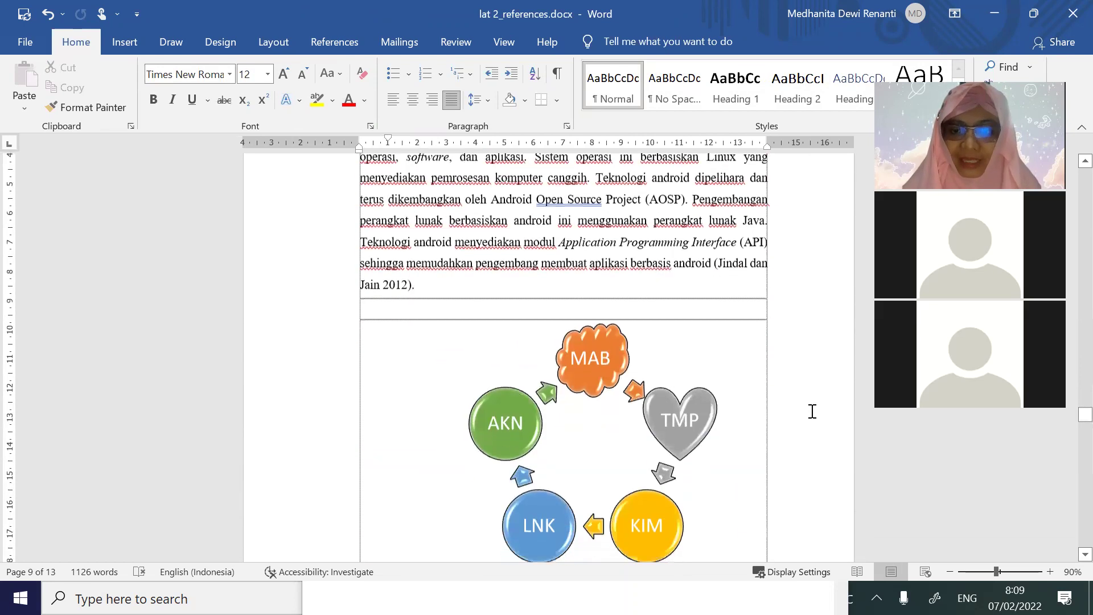
scroll(812, 411, "down", 5)
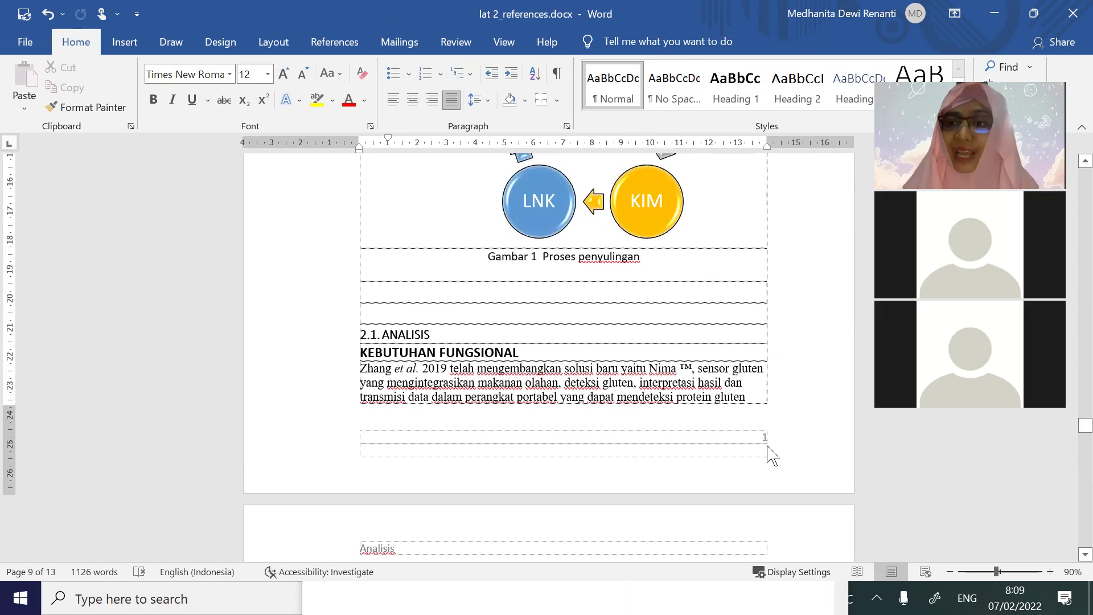
double_click(757, 439)
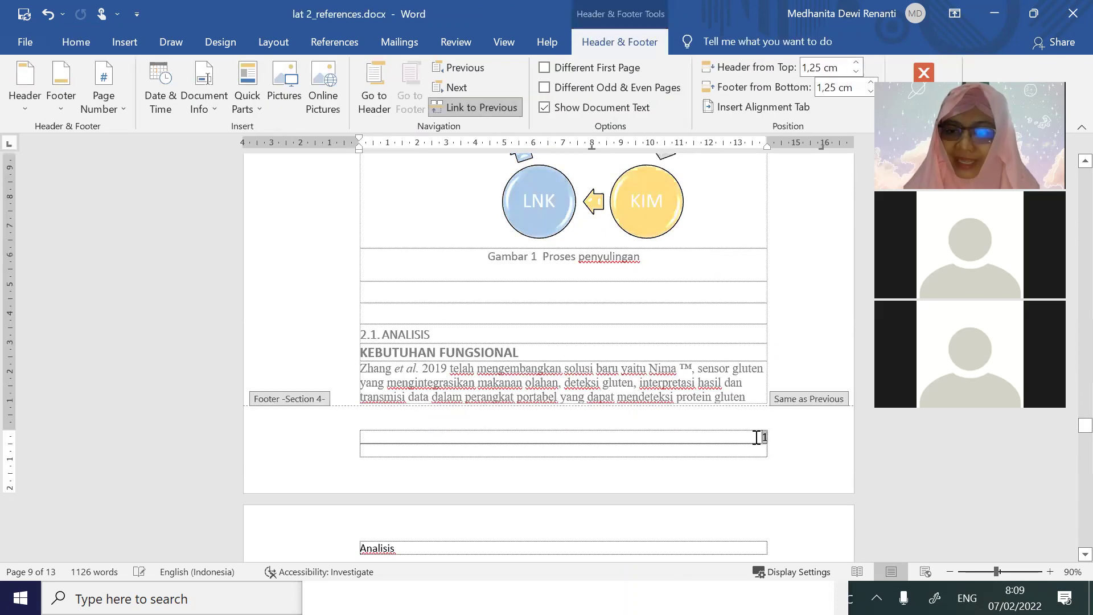
left_click(101, 107)
left_click(152, 215)
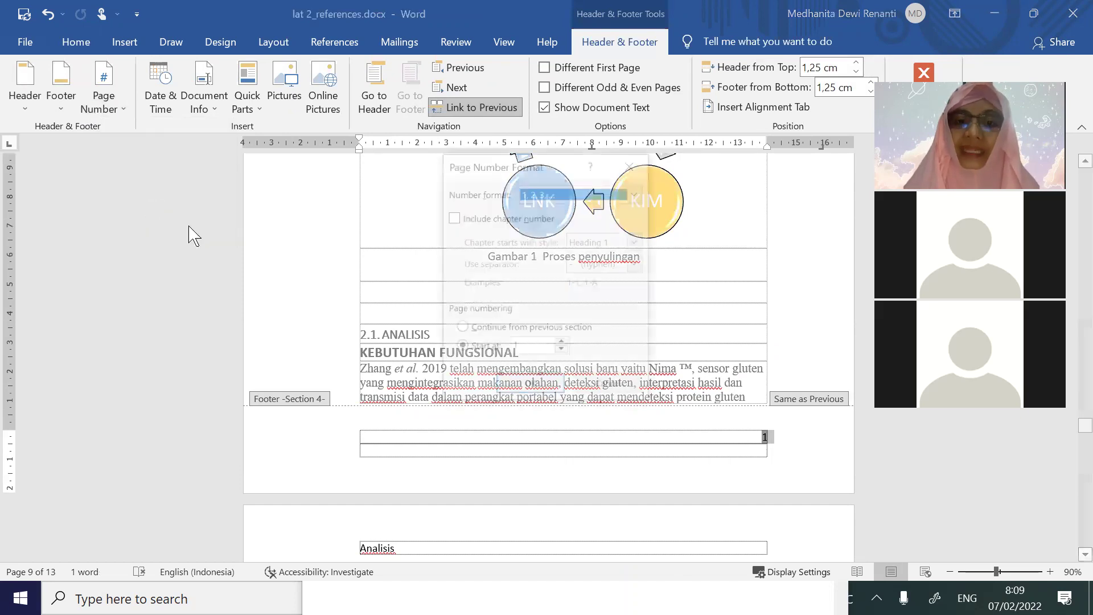
left_click(479, 327)
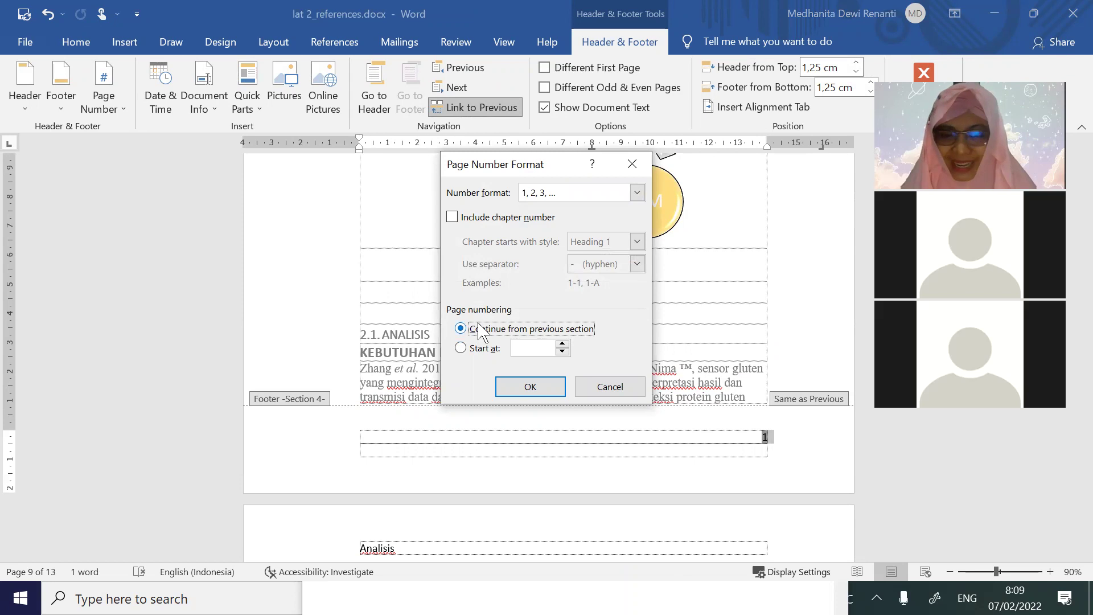
left_click(538, 389)
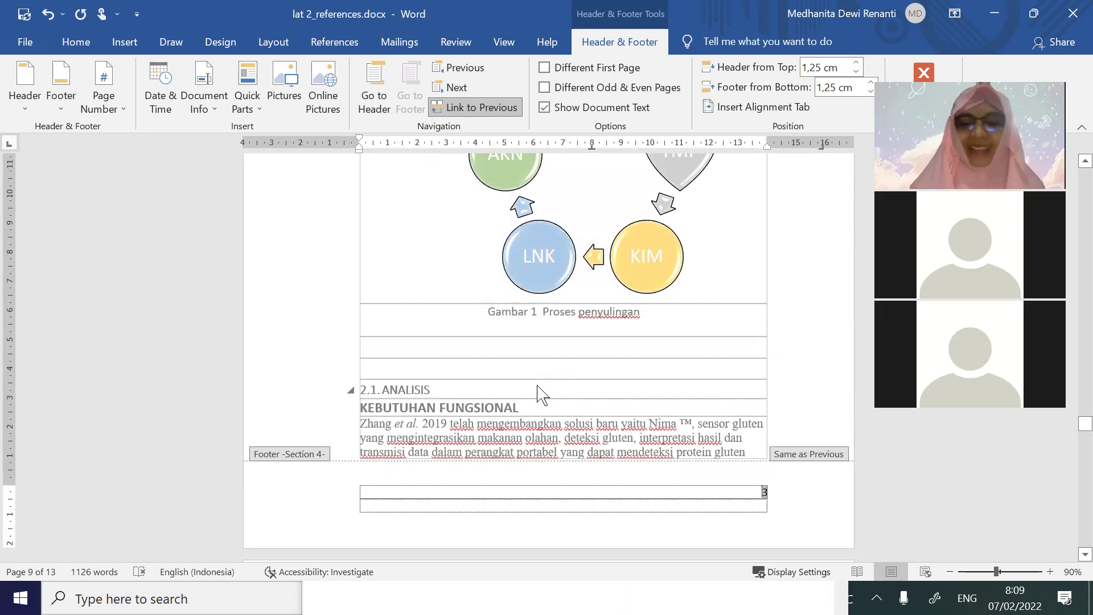
Close the footer and scroll through BAB 2 to check numbering runs through 5
double_click(613, 432)
scroll(671, 444, "down", 5)
scroll(691, 429, "down", 15)
scroll(688, 432, "down", 15)
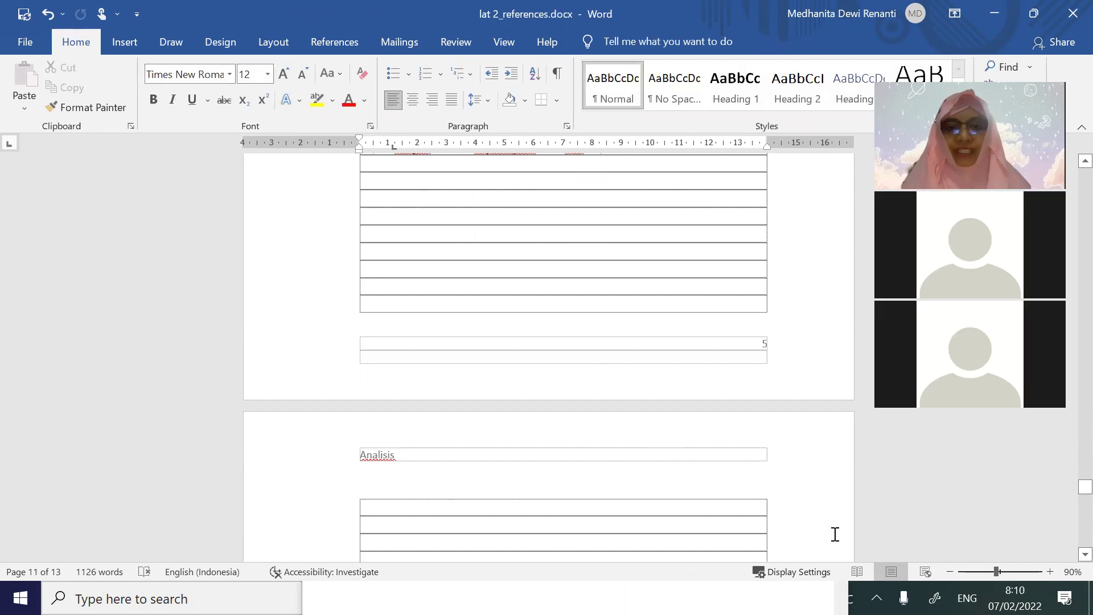
Scroll back to the 2.2 DESAIN section on page 11, then switch to another open document
left_click(696, 507)
scroll(687, 507, "up", 4)
scroll(686, 507, "up", 2)
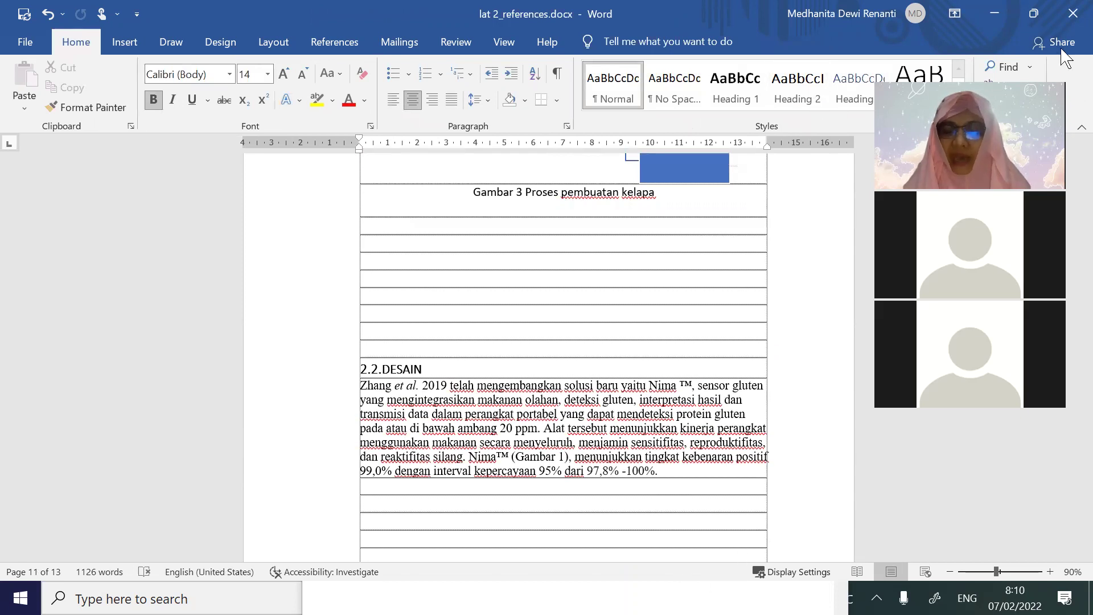
left_click_drag(1061, 51, 942, 60)
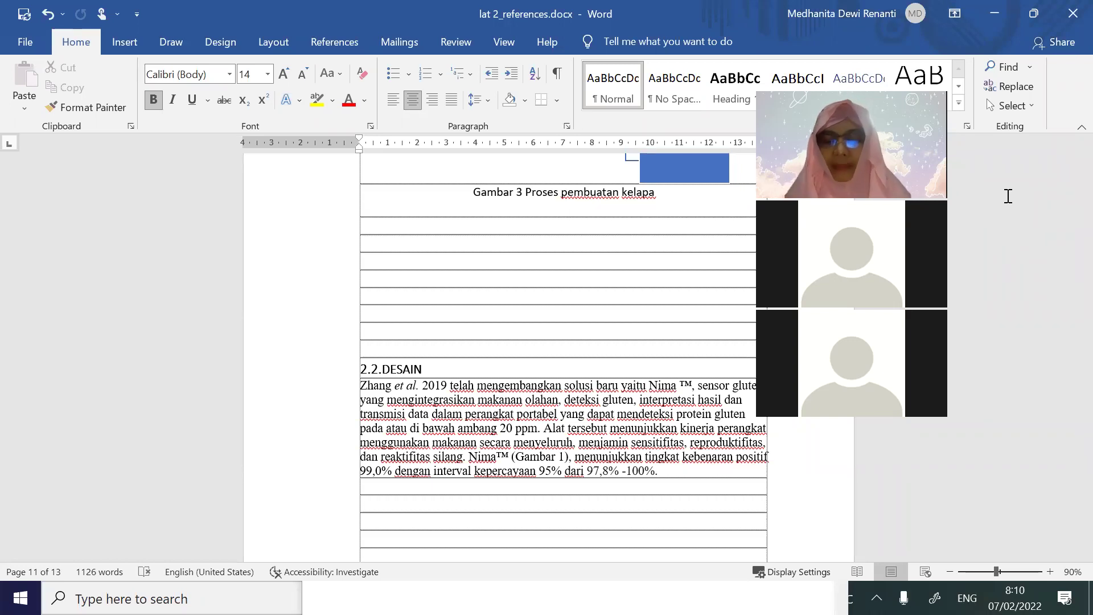
scroll(702, 260, "up", 5)
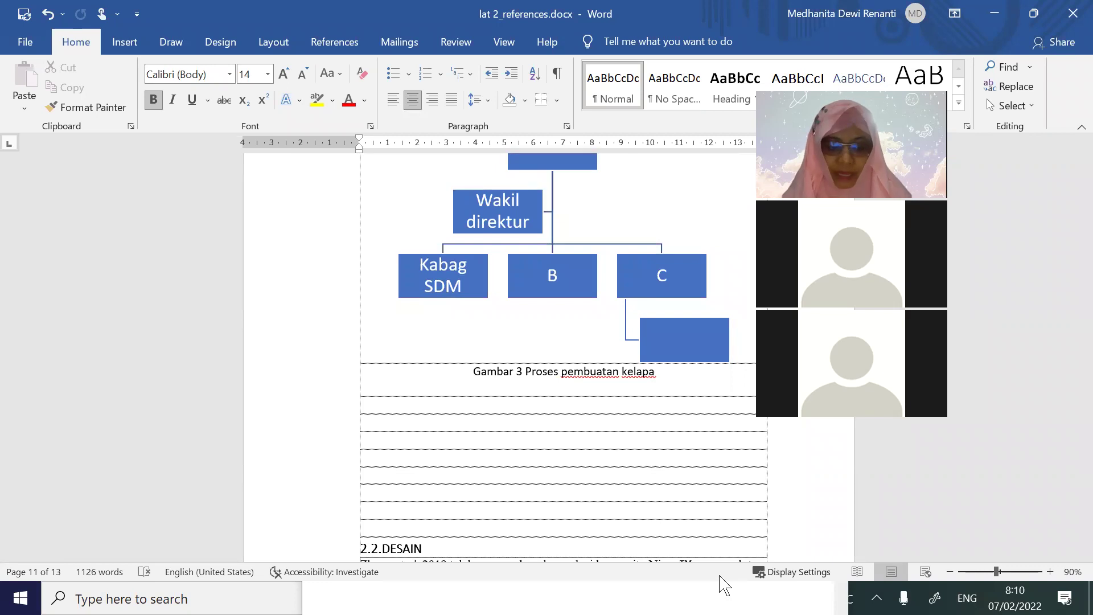
key("alt+Tab")
key("alt+Tab")
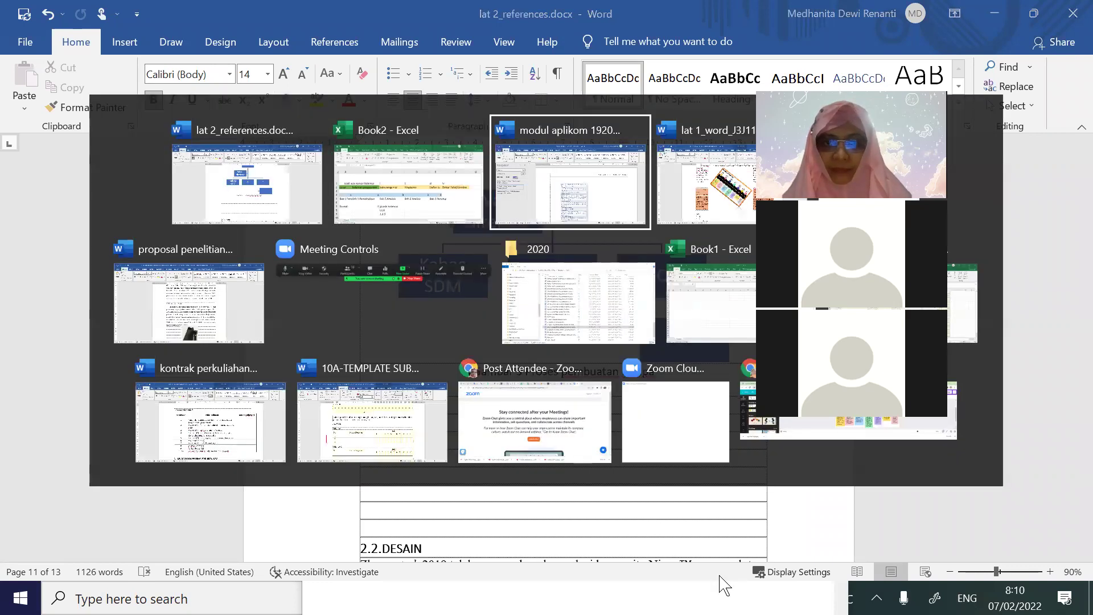
Find 'ayam' in modul aplikom 1920 rev, browse its 20 matches, then return to lat 2_references
key("ctrl+f")
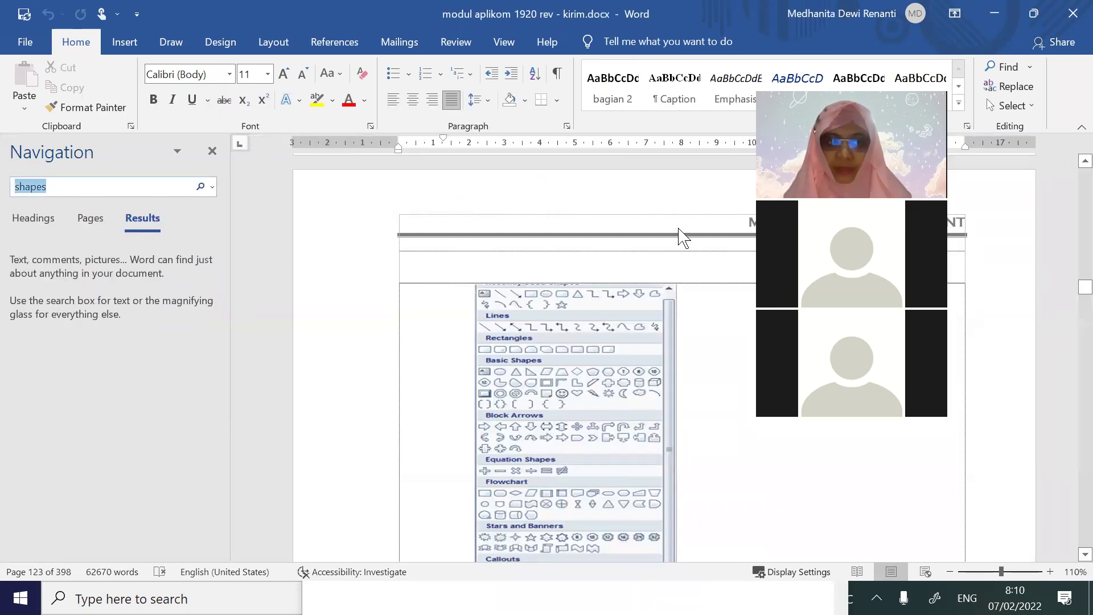
type("ayam")
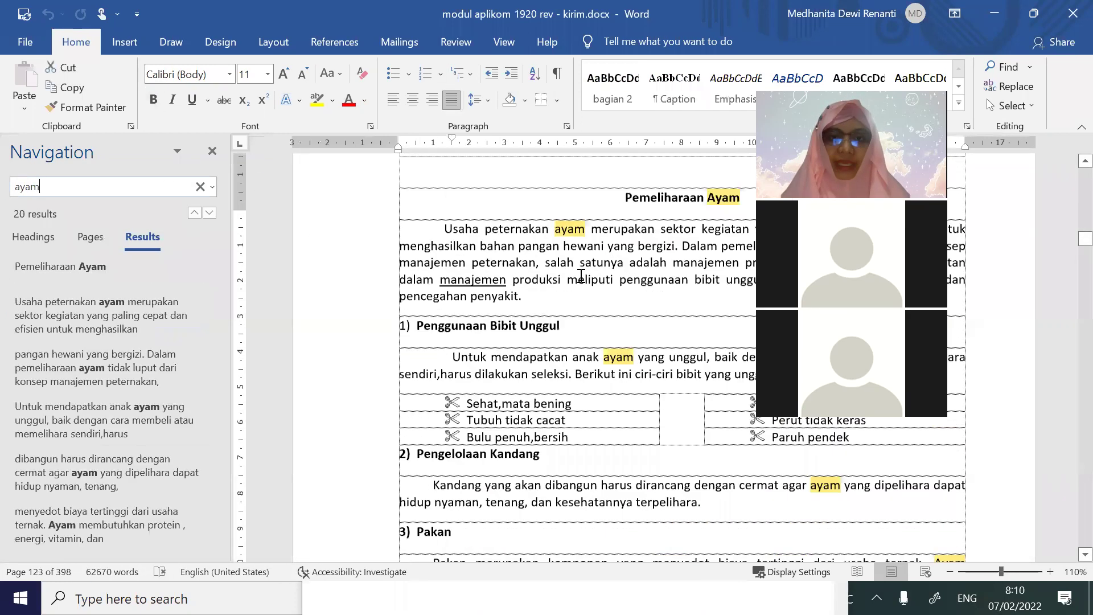
left_click(635, 291)
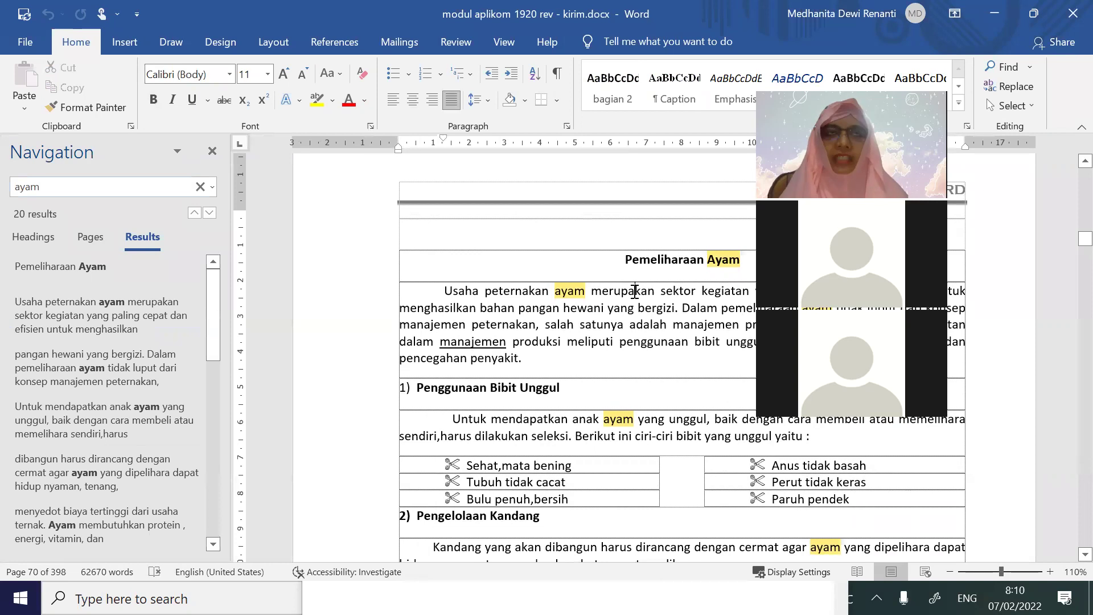
scroll(634, 291, "down", 9)
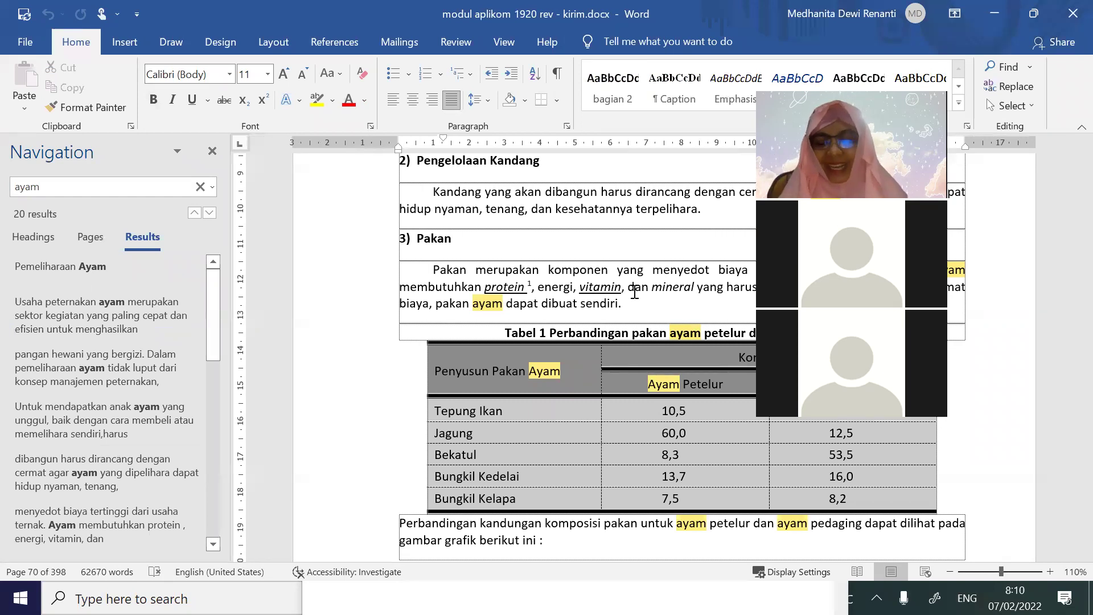
scroll(596, 474, "down", 20)
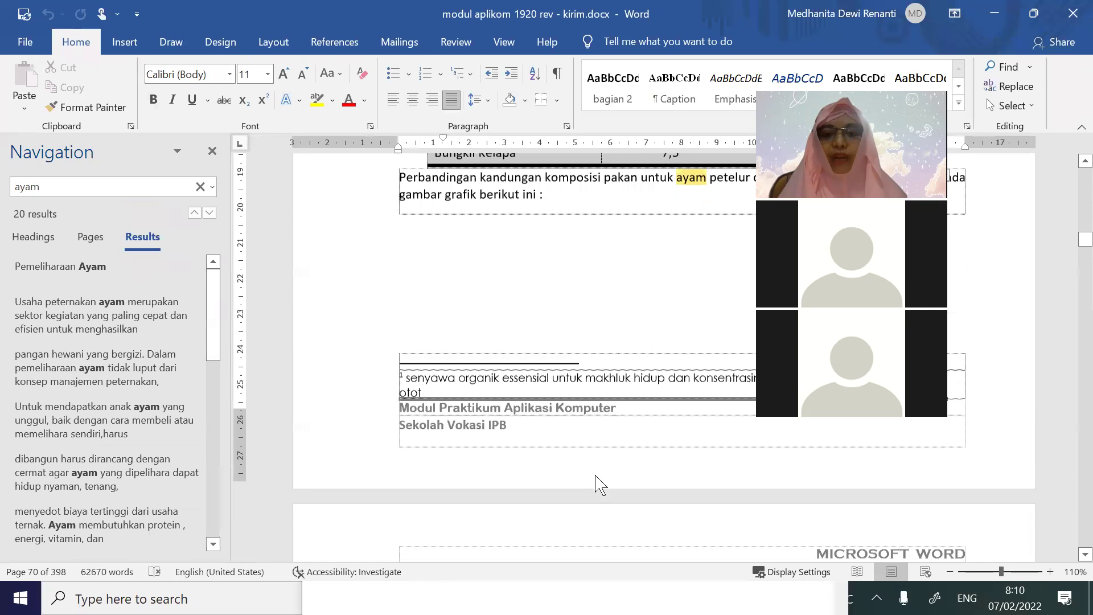
scroll(597, 484, "down", 5)
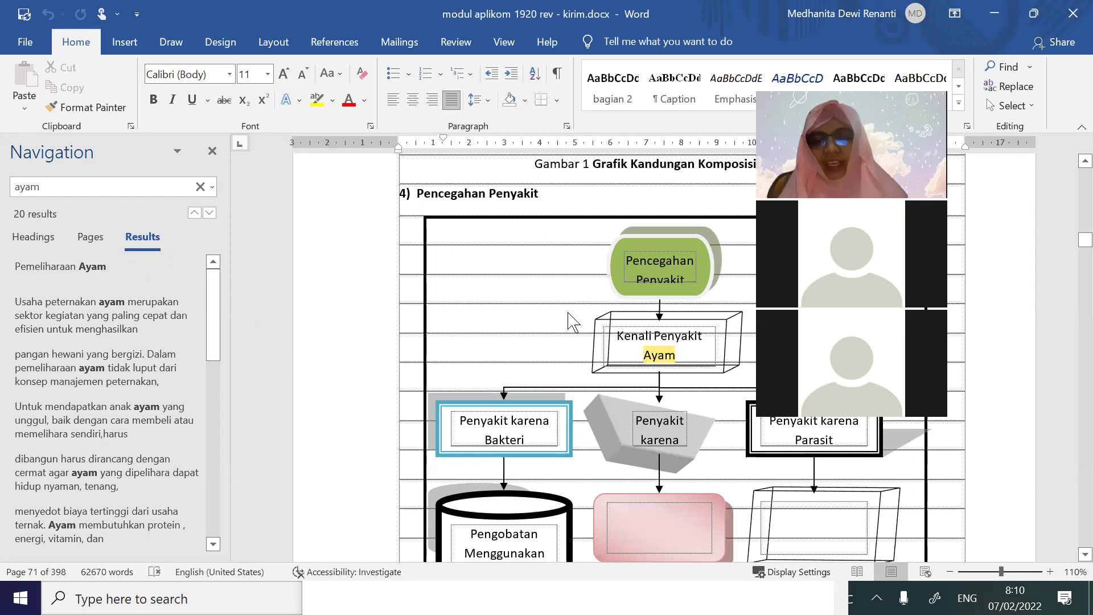
key("alt+Tab")
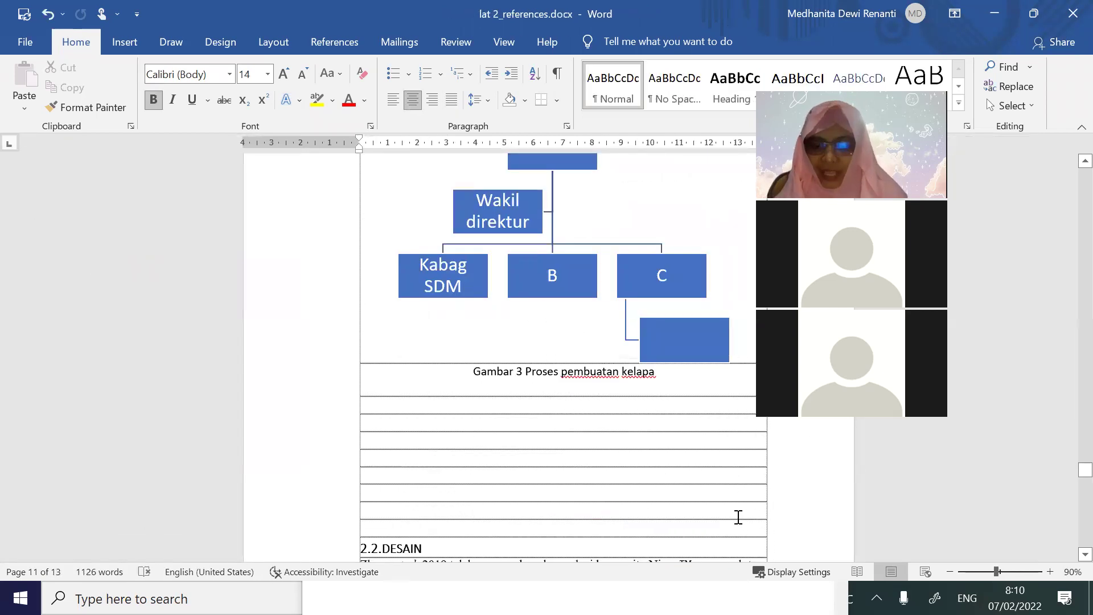
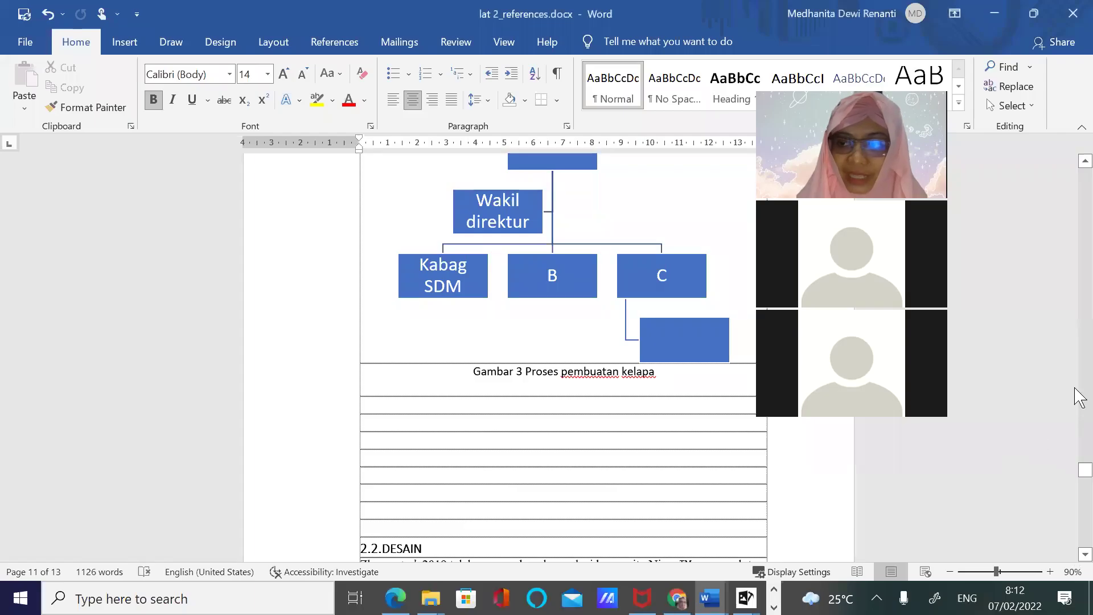
Return to the top and scroll past the title, approval and abstract pages into the DAFTAR ISI table of contents
left_click_drag(1081, 491, 1073, 168)
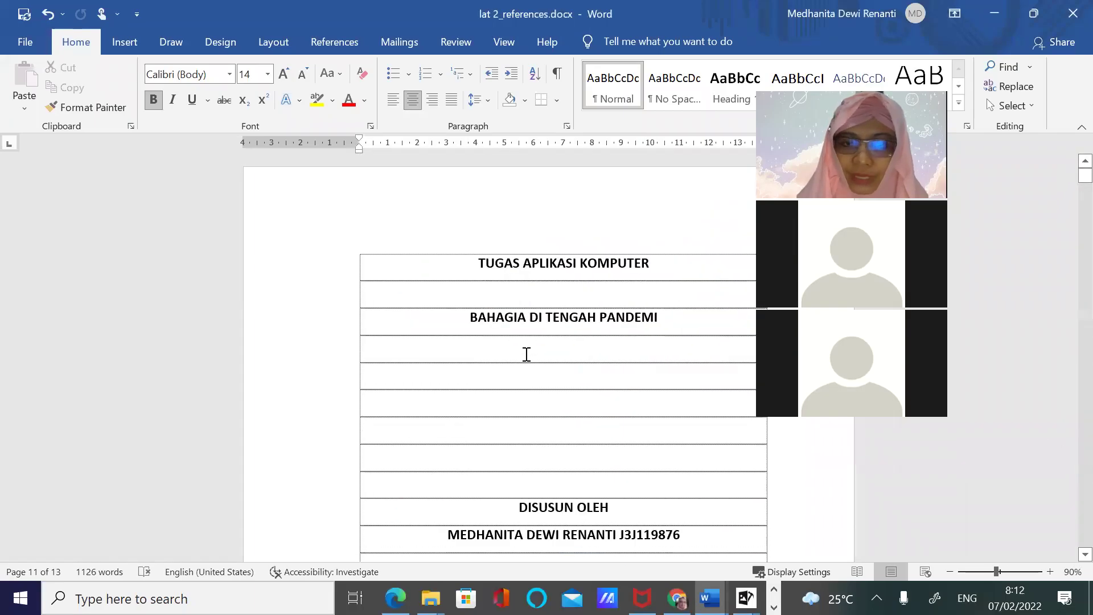
scroll(527, 356, "down", 10)
scroll(541, 356, "down", 6)
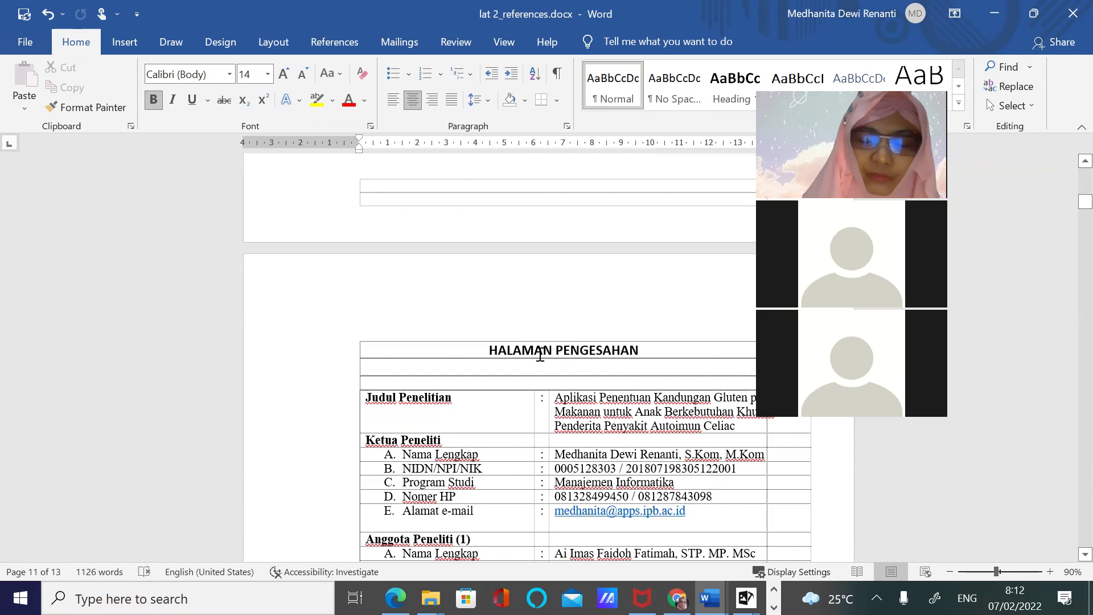
scroll(543, 387, "down", 15)
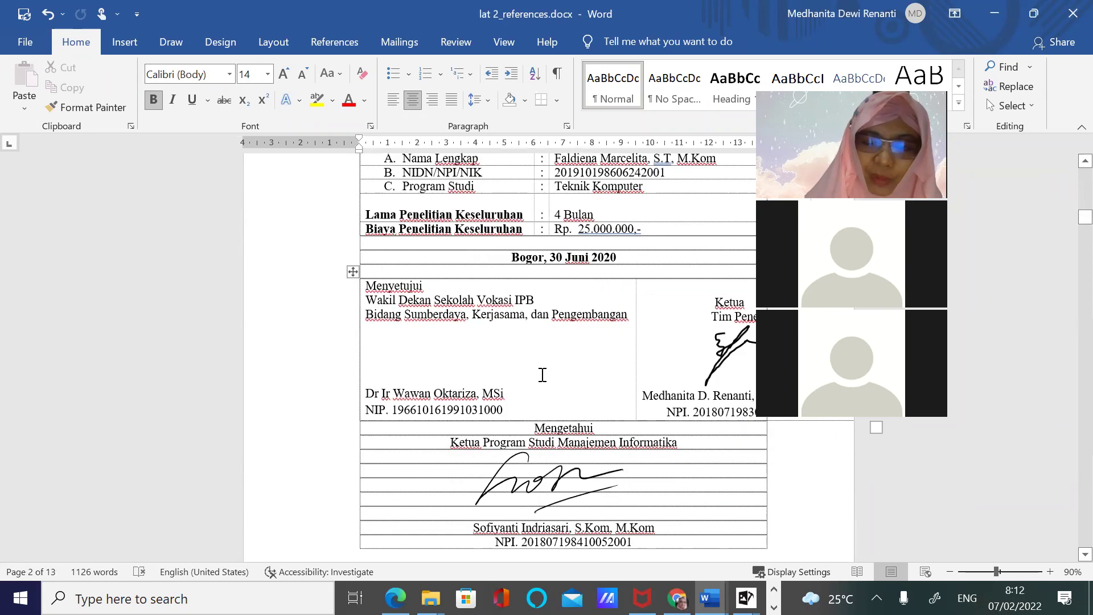
scroll(543, 400, "down", 15)
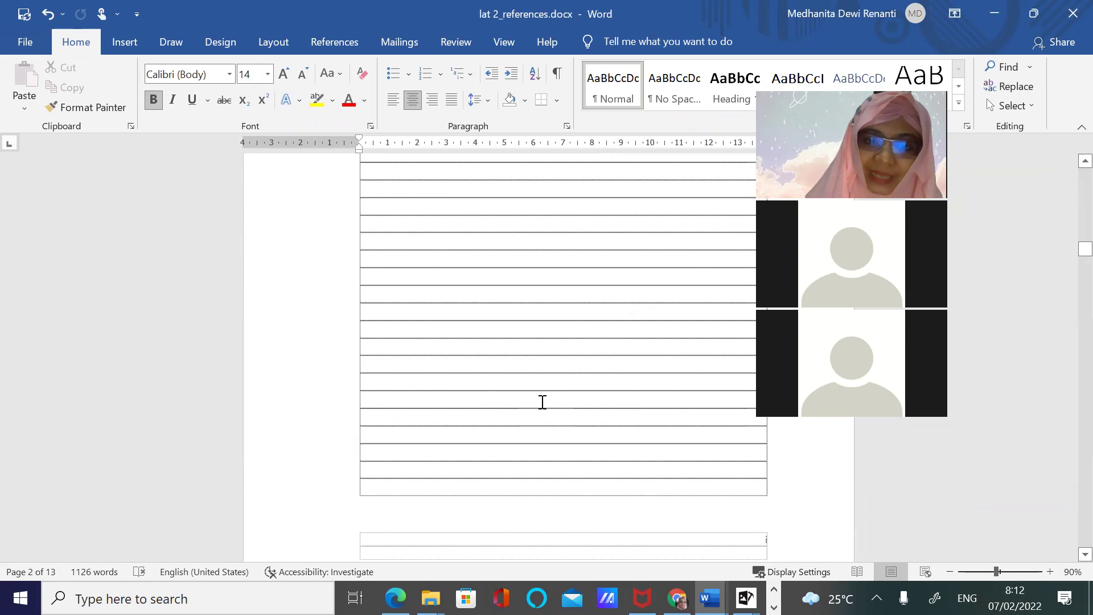
scroll(542, 392, "down", 5)
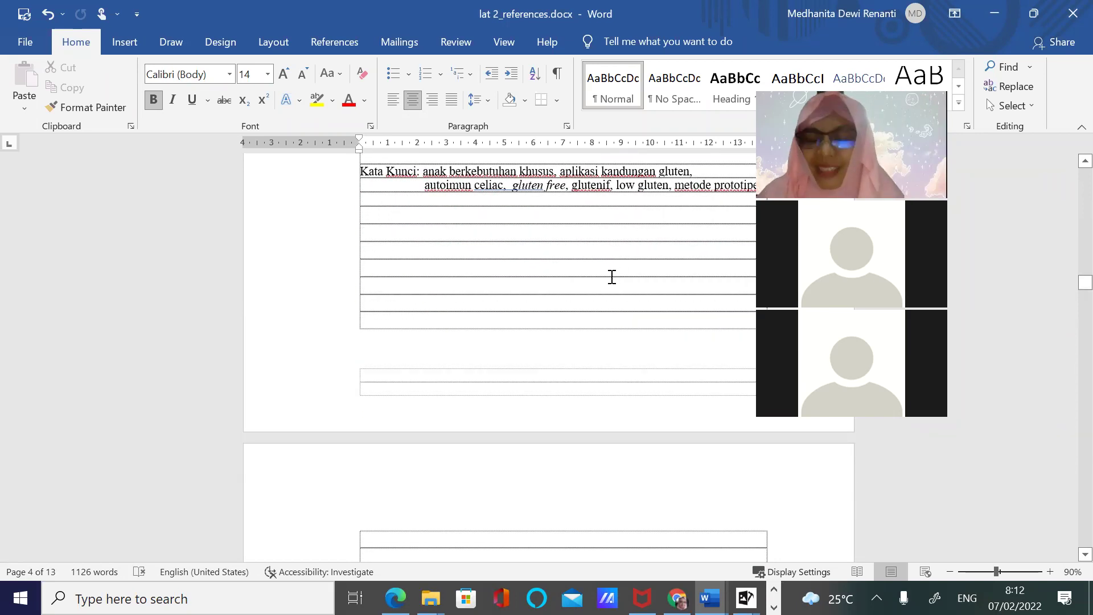
scroll(582, 283, "down", 5)
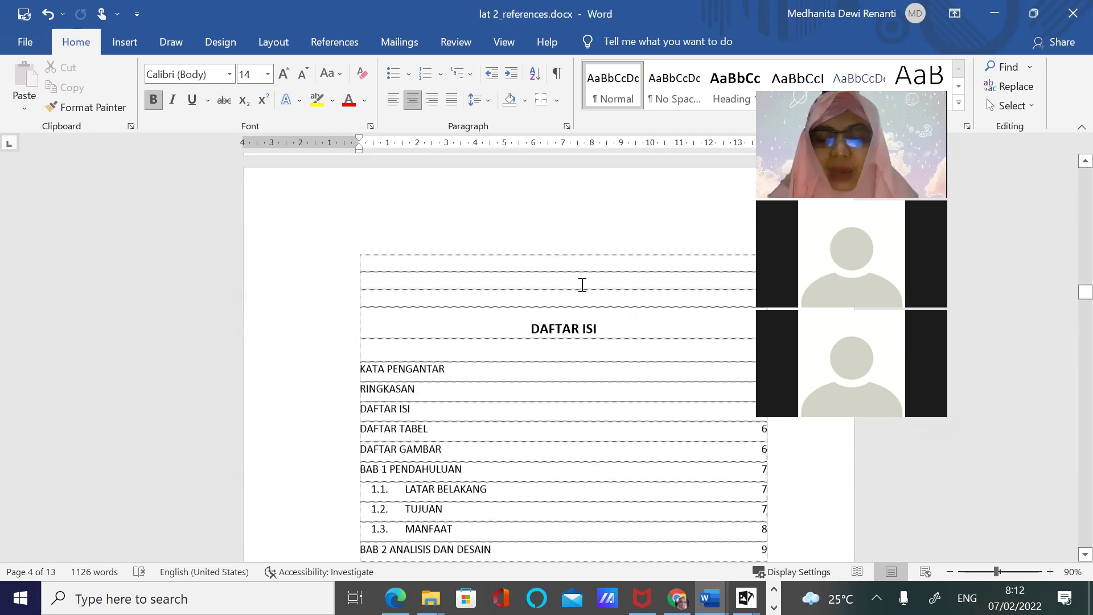
scroll(576, 284, "down", 2)
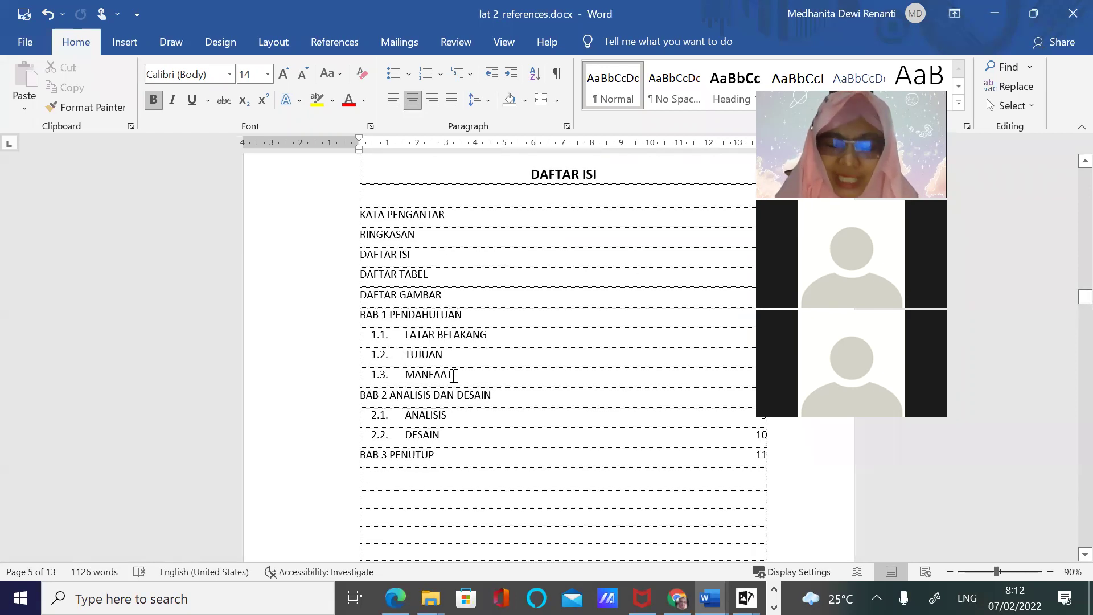
left_click(495, 259)
Scroll down to DAFTAR GAMBAR and delete the word 'Gambar' from the first figure entry
scroll(597, 362, "down", 15)
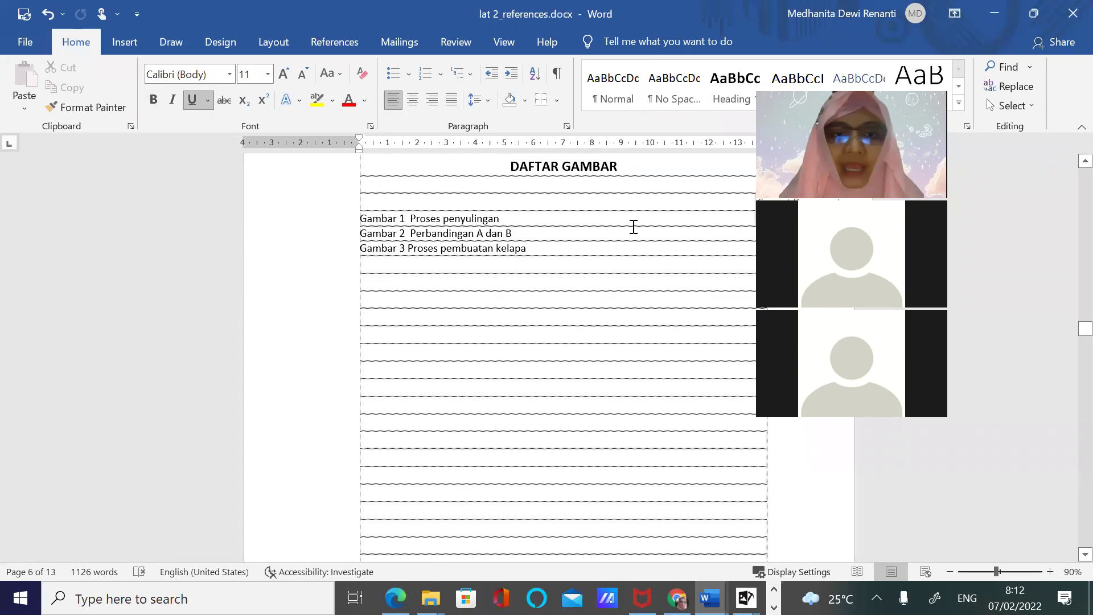
left_click(407, 249)
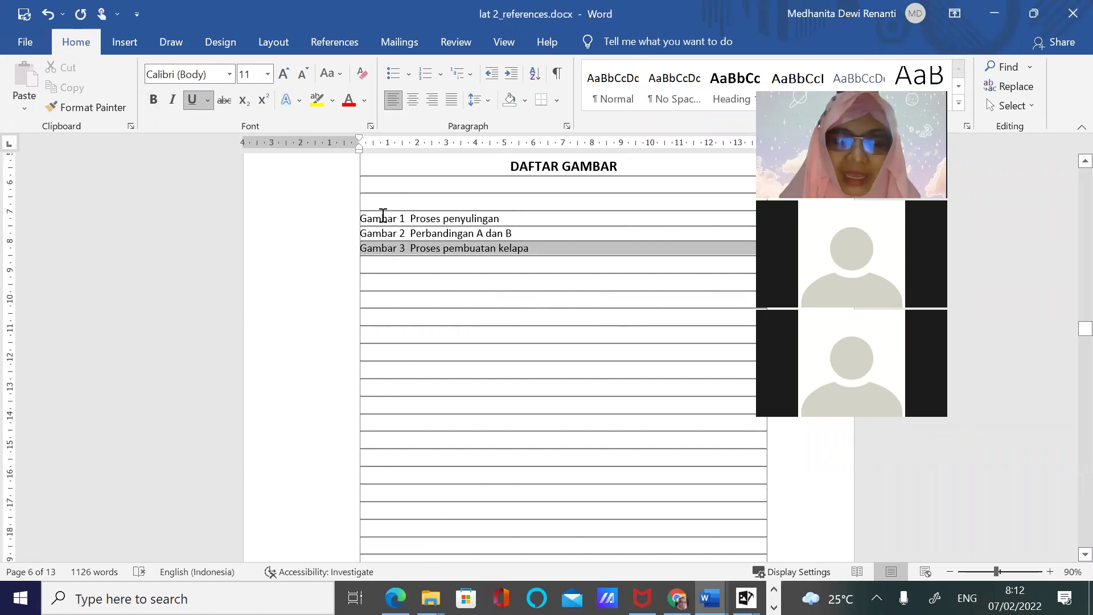
left_click(396, 219)
double_click(397, 219)
left_click(396, 219)
left_click_drag(396, 220, 357, 220)
key("BackSpace")
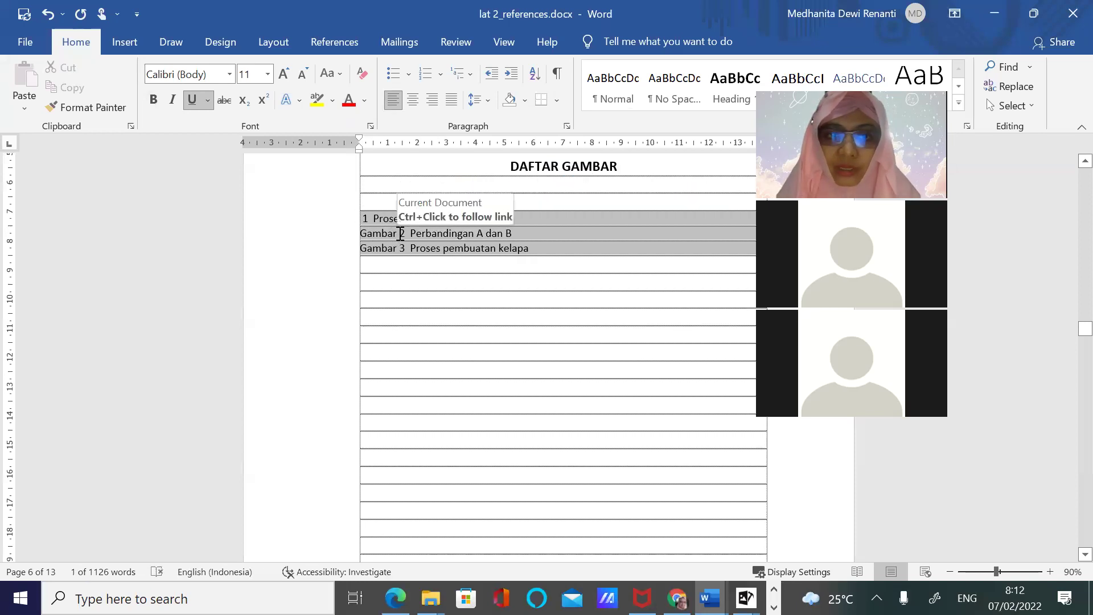
Select the Gambar 2 entry line, then undo the deletion to restore 'Gambar' in entry 1
triple_click(376, 233)
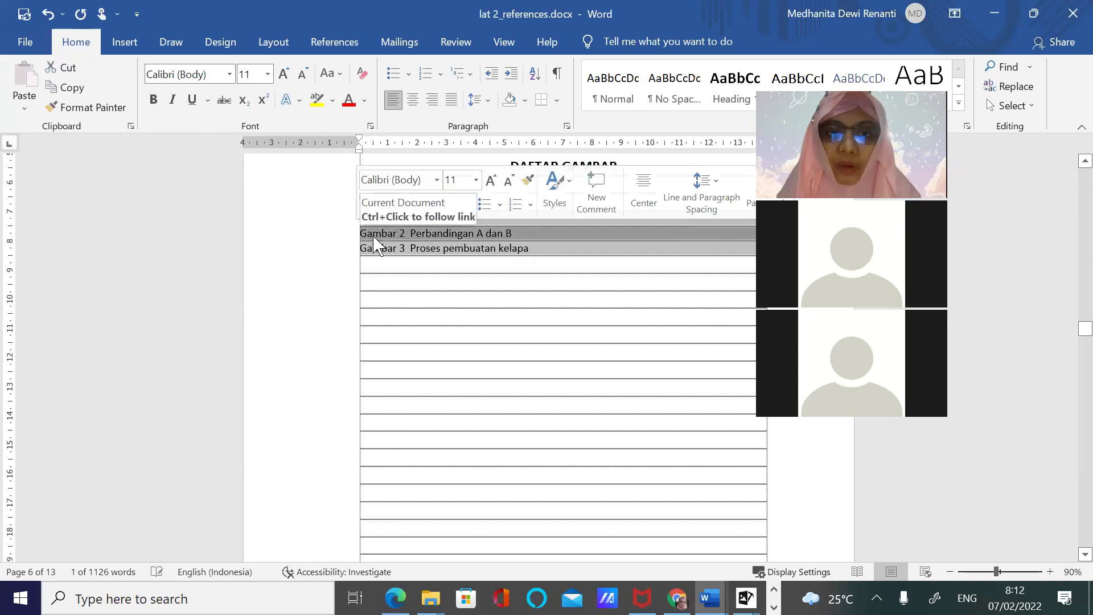
triple_click(390, 233)
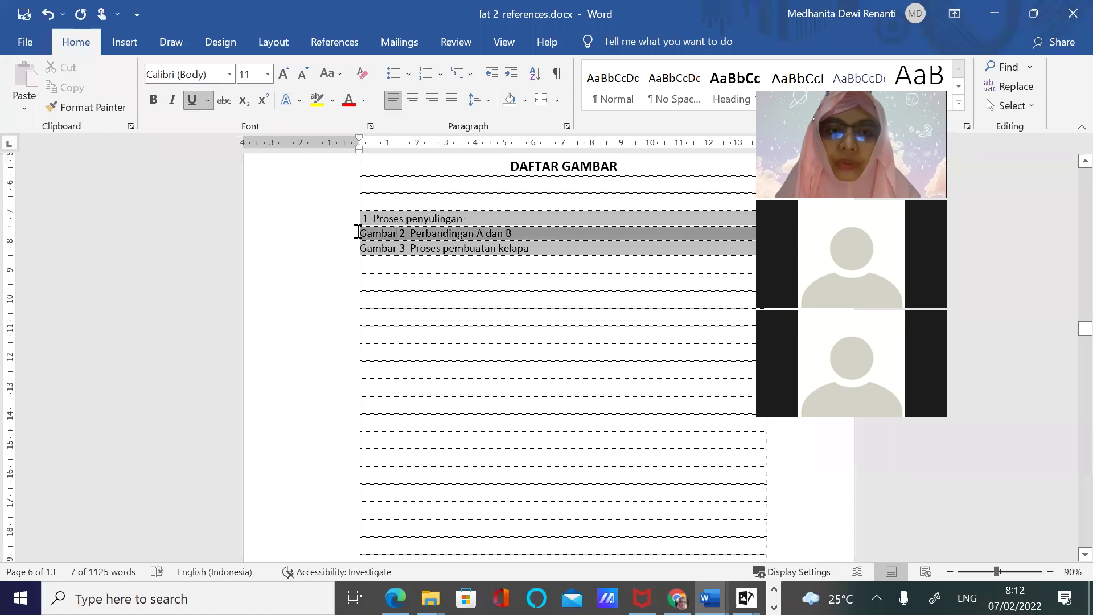
triple_click(375, 233)
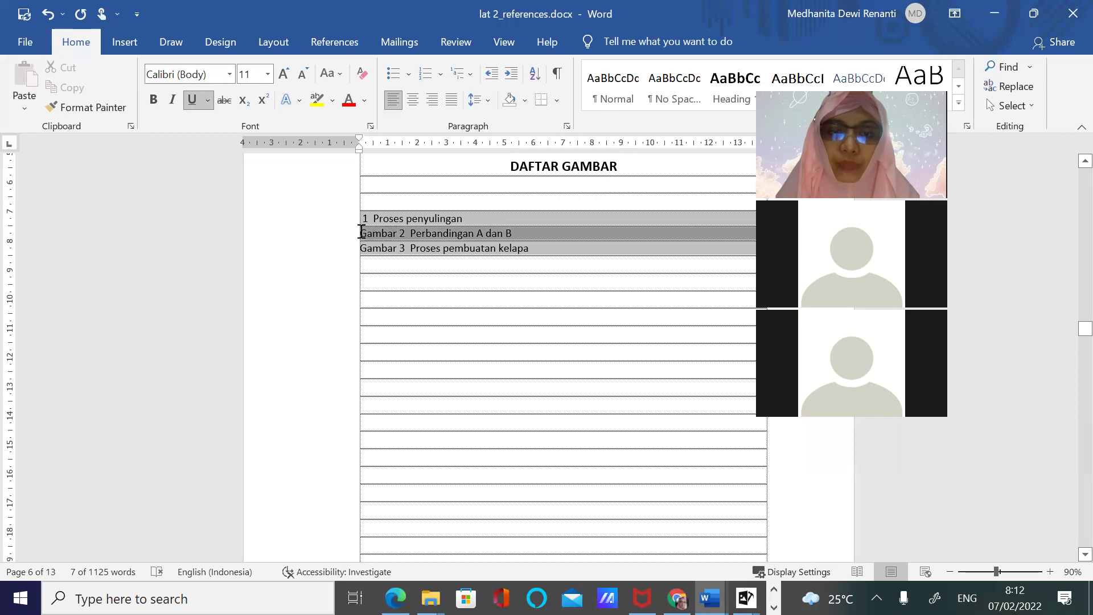
left_click(423, 297)
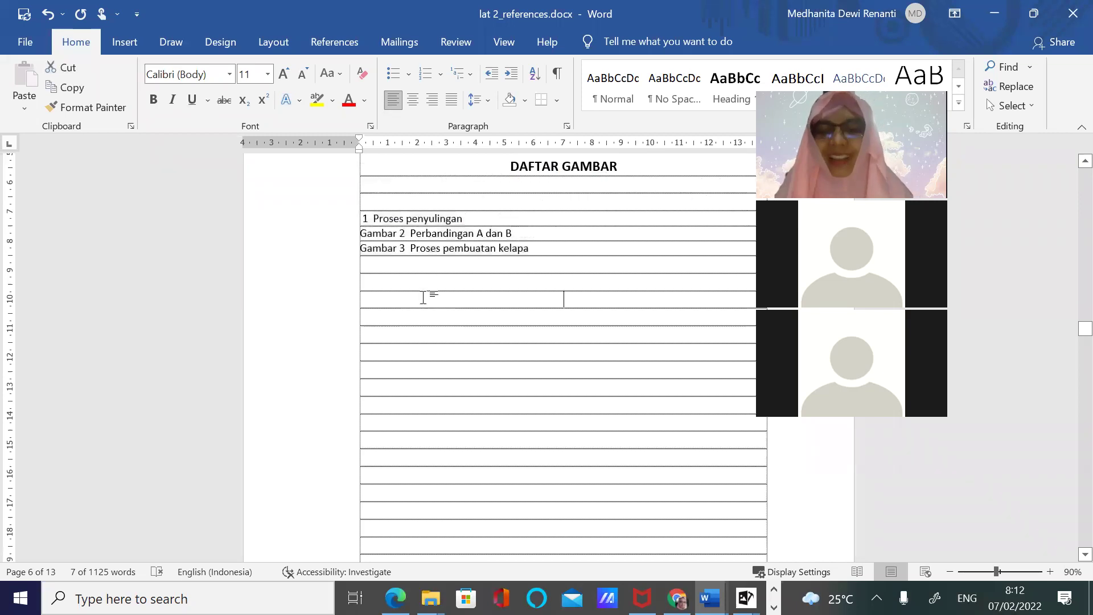
key("ctrl+z")
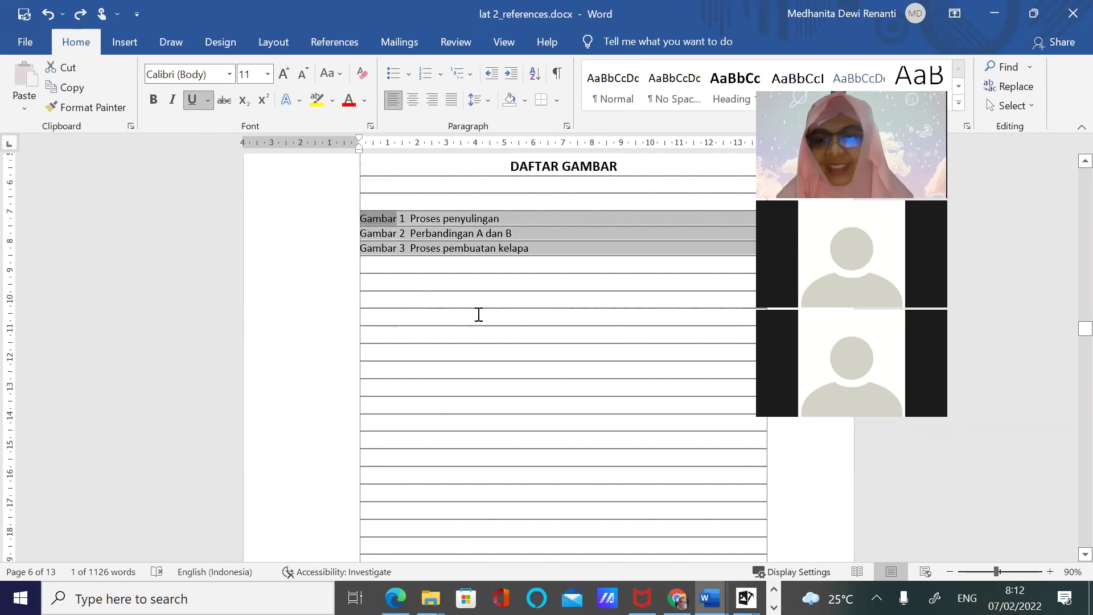